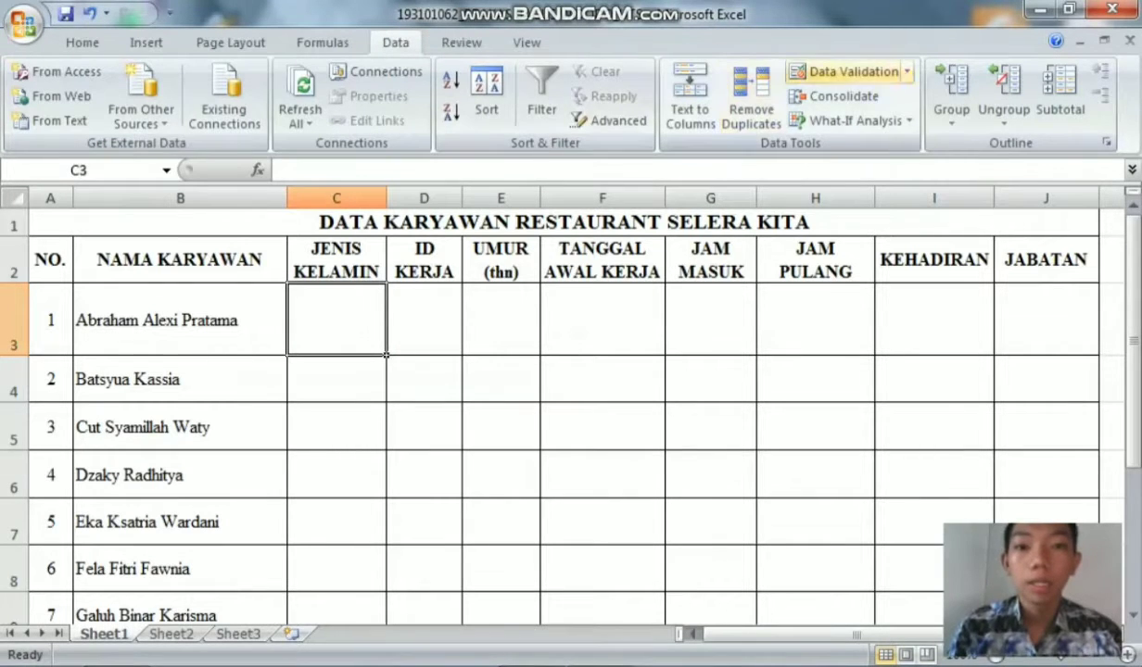
Examine the types of validation criteria that data validation allows for the first JENIS KELAMIN cell, leaving the dialog without changes.
{"action": "left_click", "coordinate": [907, 72]}
{"action": "left_click", "coordinate": [876, 96]}
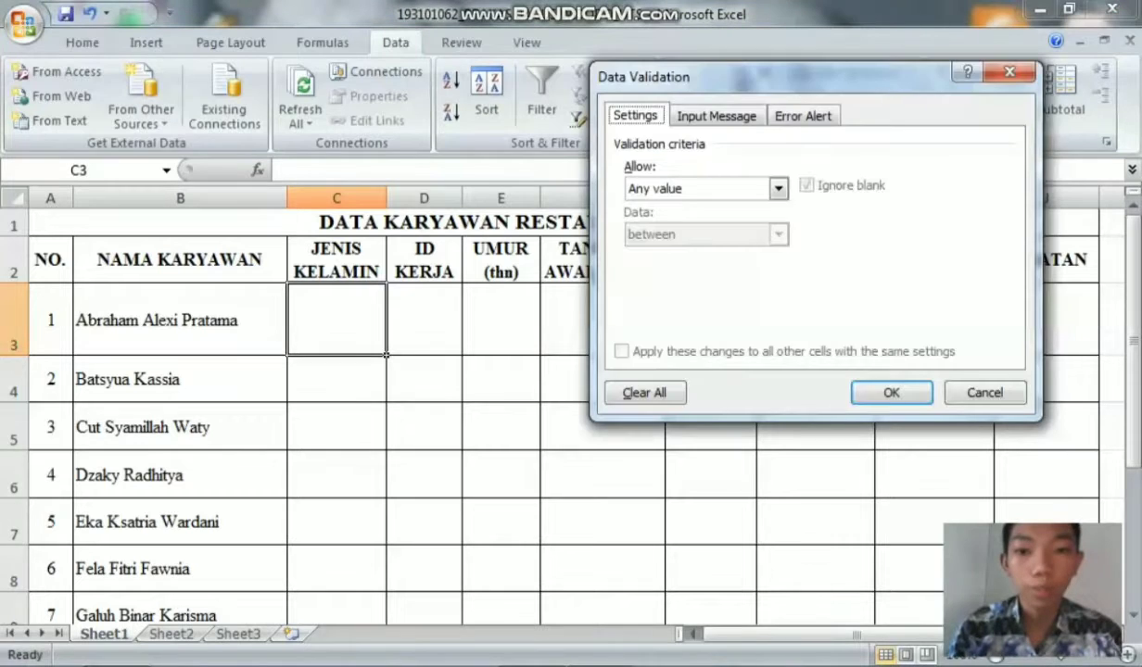
{"action": "left_click", "coordinate": [777, 188]}
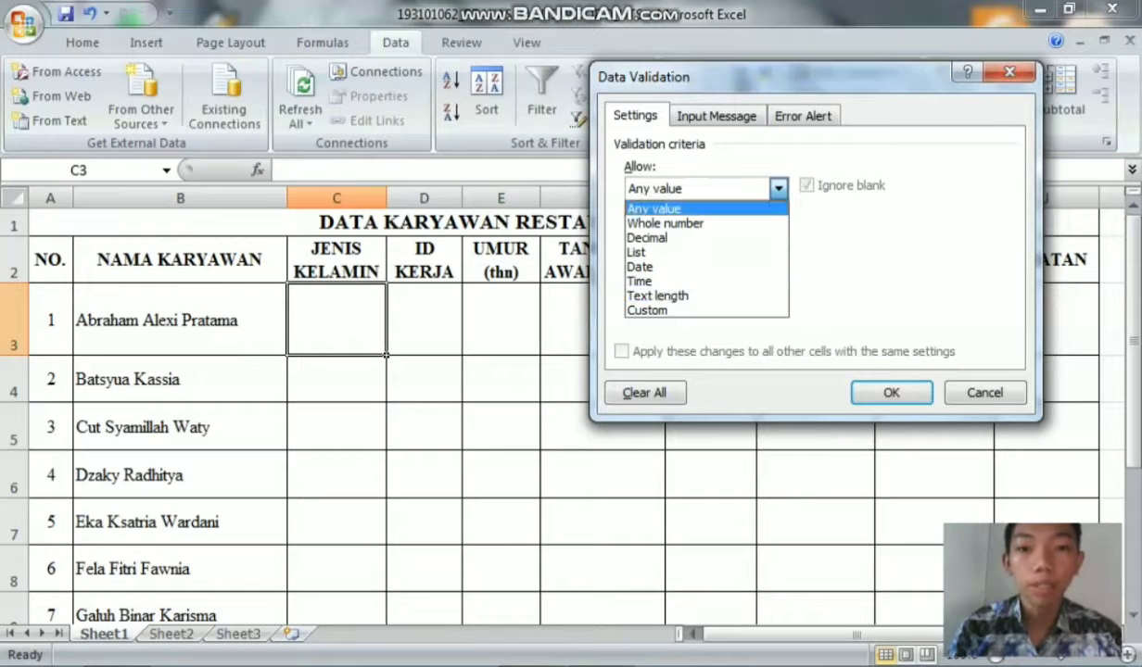
{"action": "key", "text": "Escape"}
{"action": "key", "text": "Escape"}
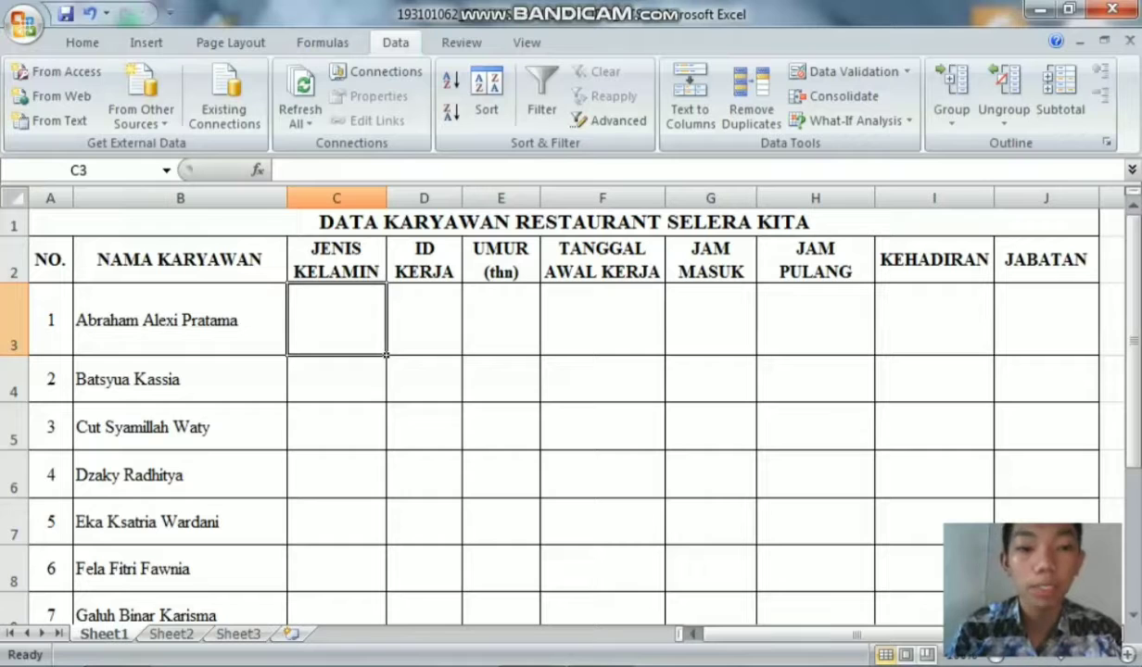
{"action": "left_click_drag", "start_coordinate": [855, 634], "coordinate": [829, 634]}
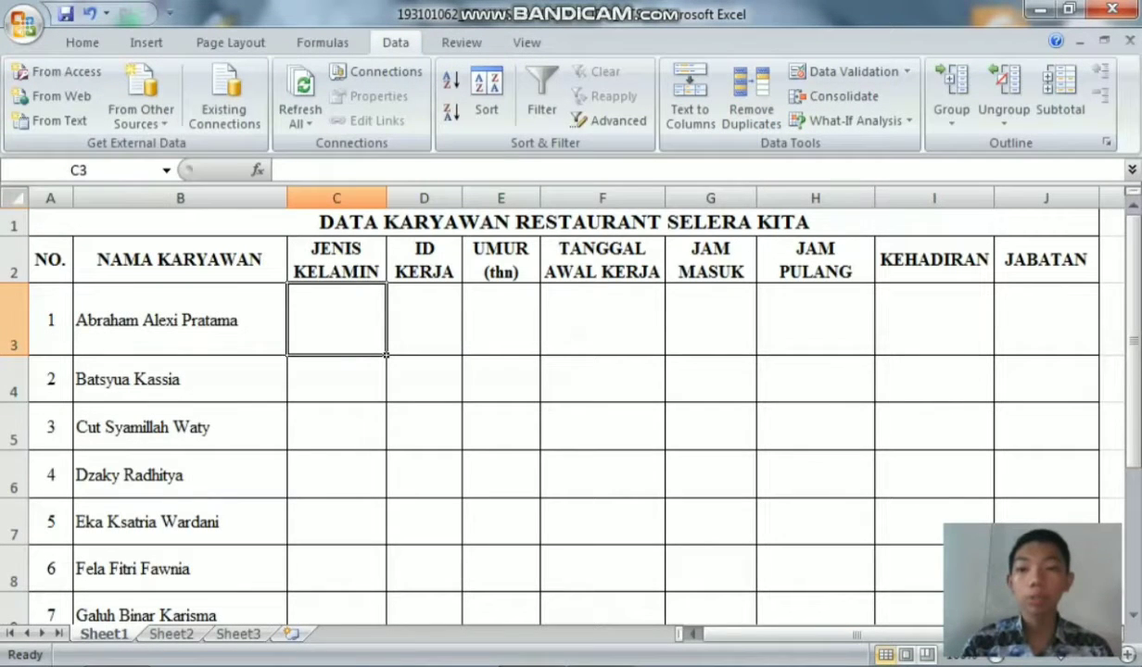
Set data validation on the JENIS KELAMIN cells C3:C12 to text length less than a maximum of 12.
{"action": "left_click_drag", "start_coordinate": [335, 319], "coordinate": [363, 579]}
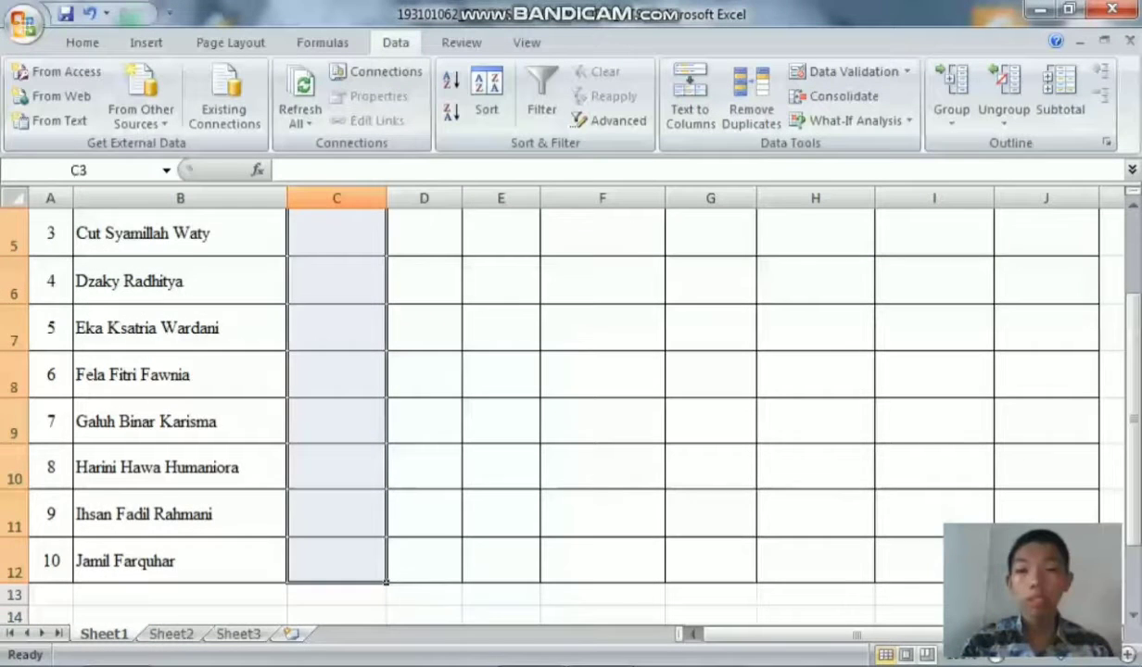
{"action": "scroll", "coordinate": [363, 578], "scroll_direction": "up", "scroll_amount": 2}
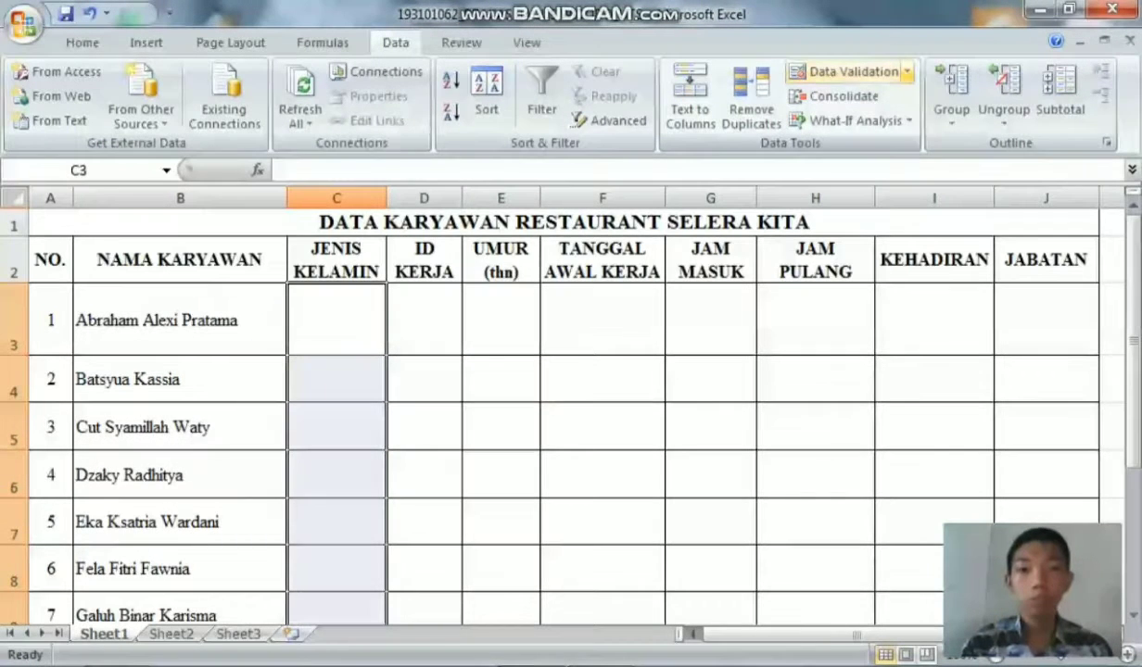
{"action": "left_click", "coordinate": [906, 72]}
{"action": "left_click", "coordinate": [853, 96]}
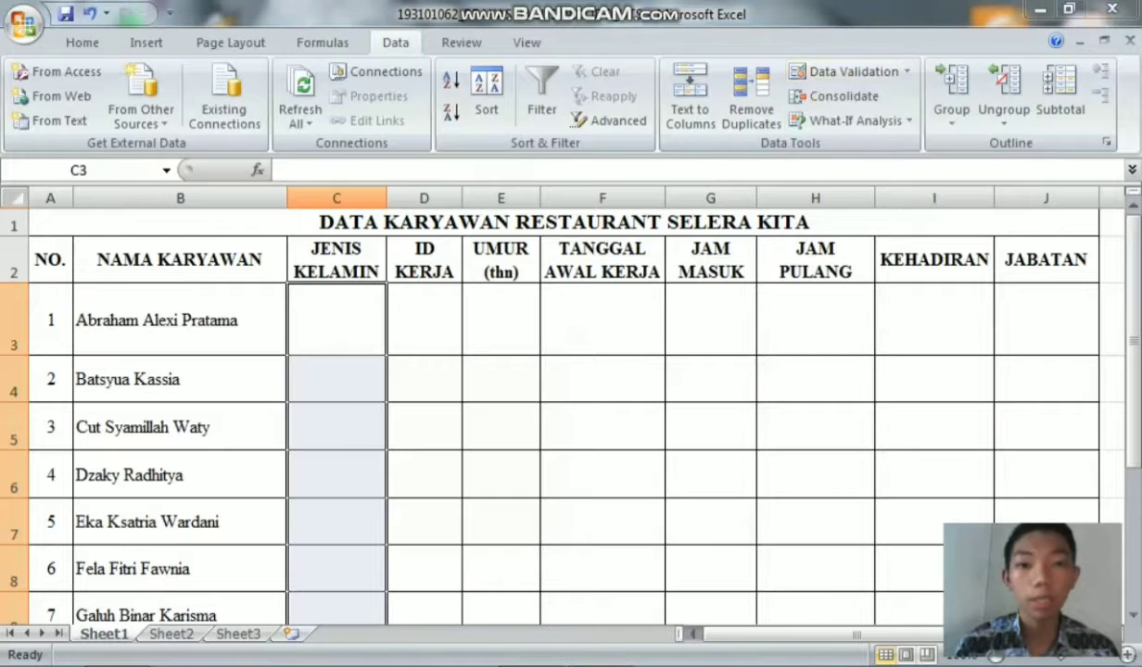
{"action": "left_click", "coordinate": [636, 116]}
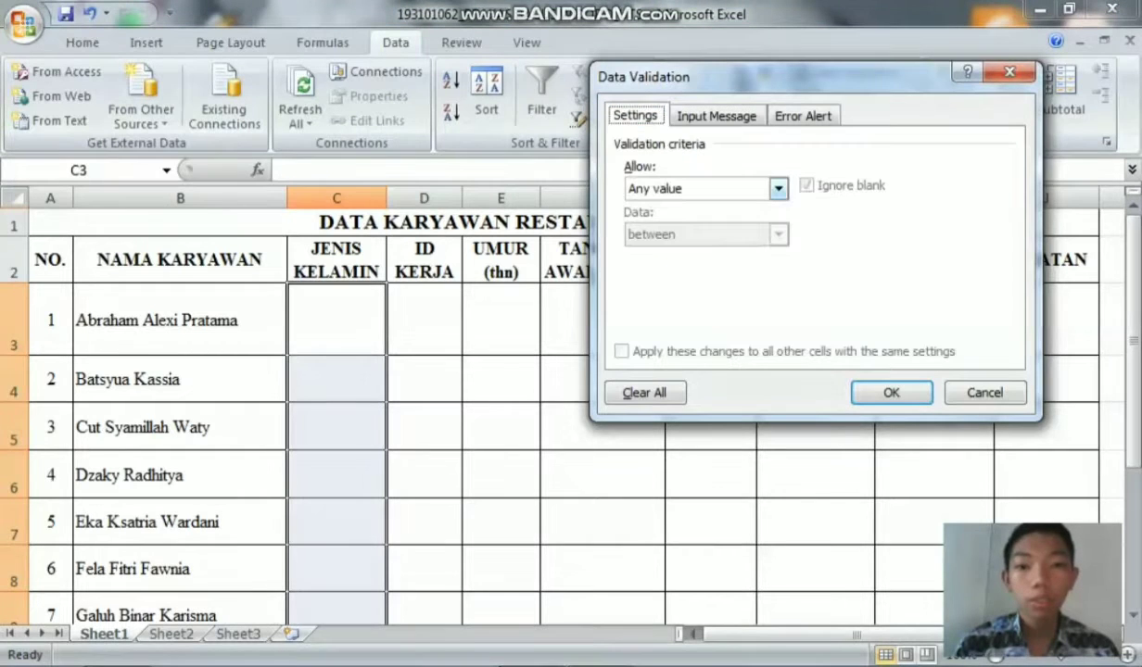
{"action": "left_click", "coordinate": [779, 188]}
{"action": "left_click", "coordinate": [660, 290]}
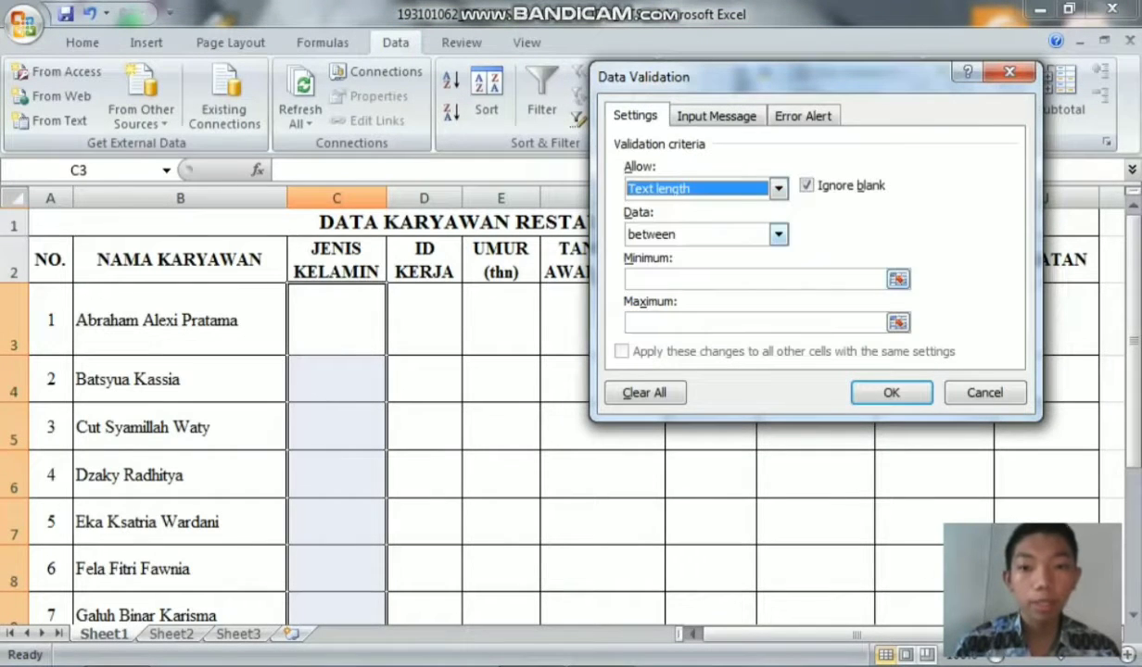
{"action": "left_click", "coordinate": [779, 235]}
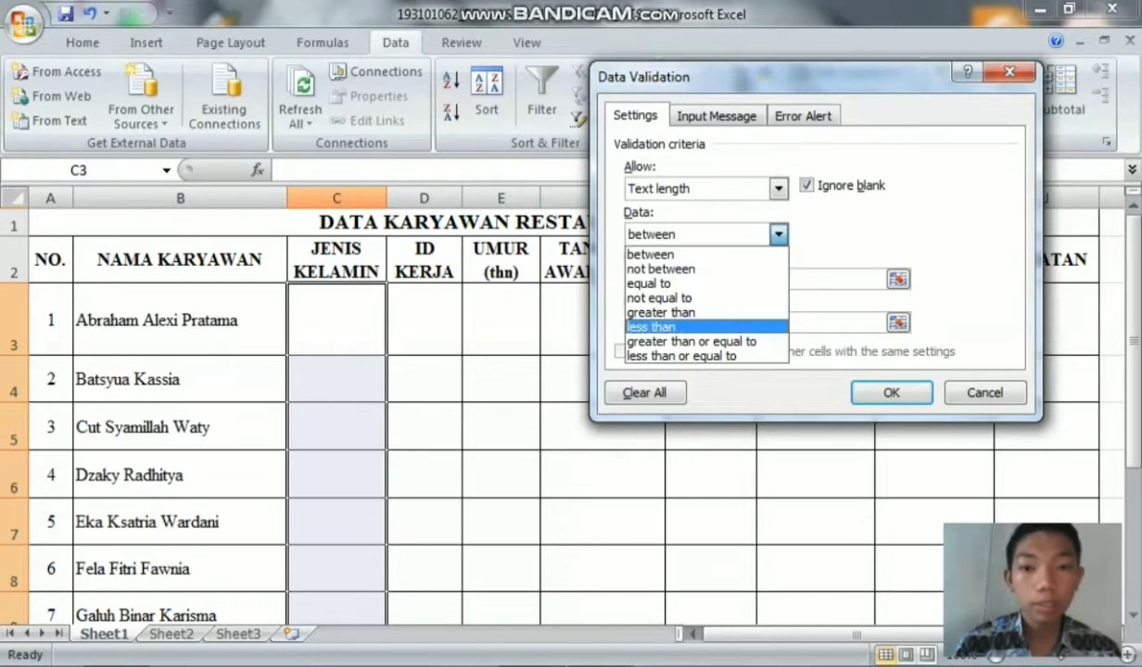
{"action": "left_click", "coordinate": [660, 327]}
{"action": "left_click", "coordinate": [663, 279]}
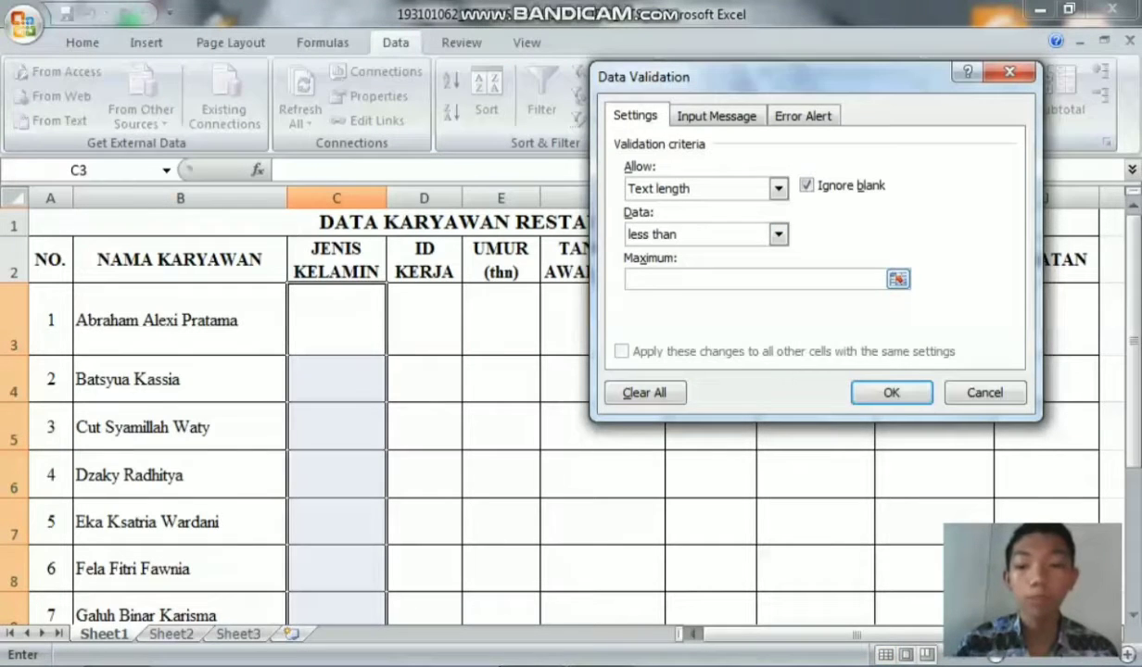
{"action": "type", "text": "12"}
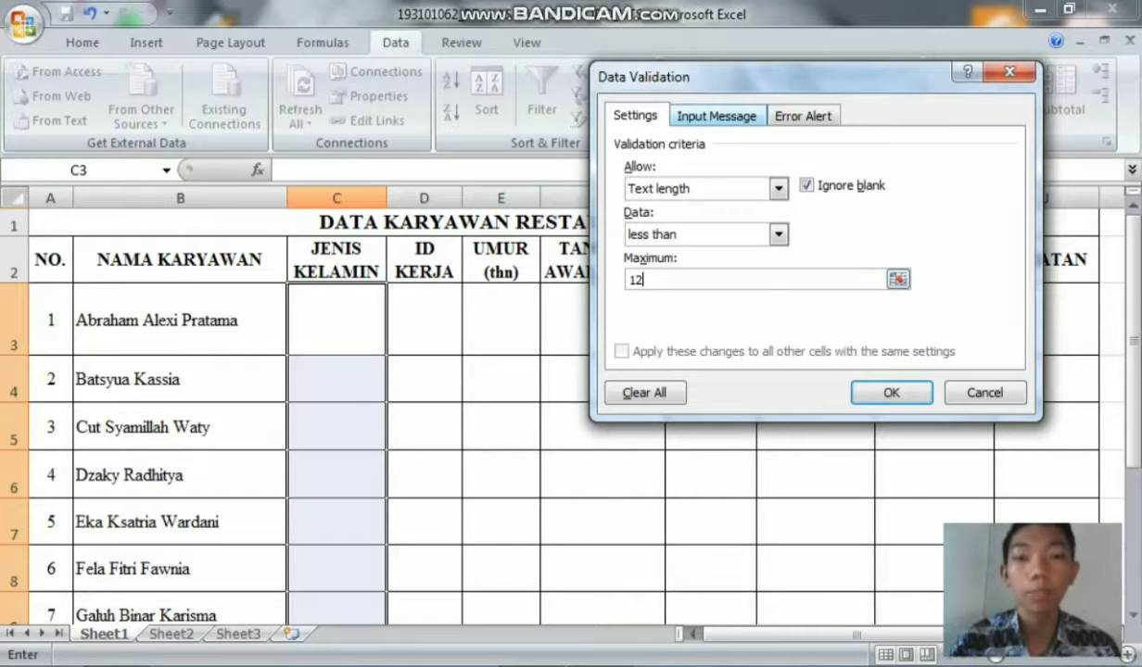
Set the validation input message title to 'INPUT JENIS KELAMIN'.
{"action": "left_click", "coordinate": [716, 116]}
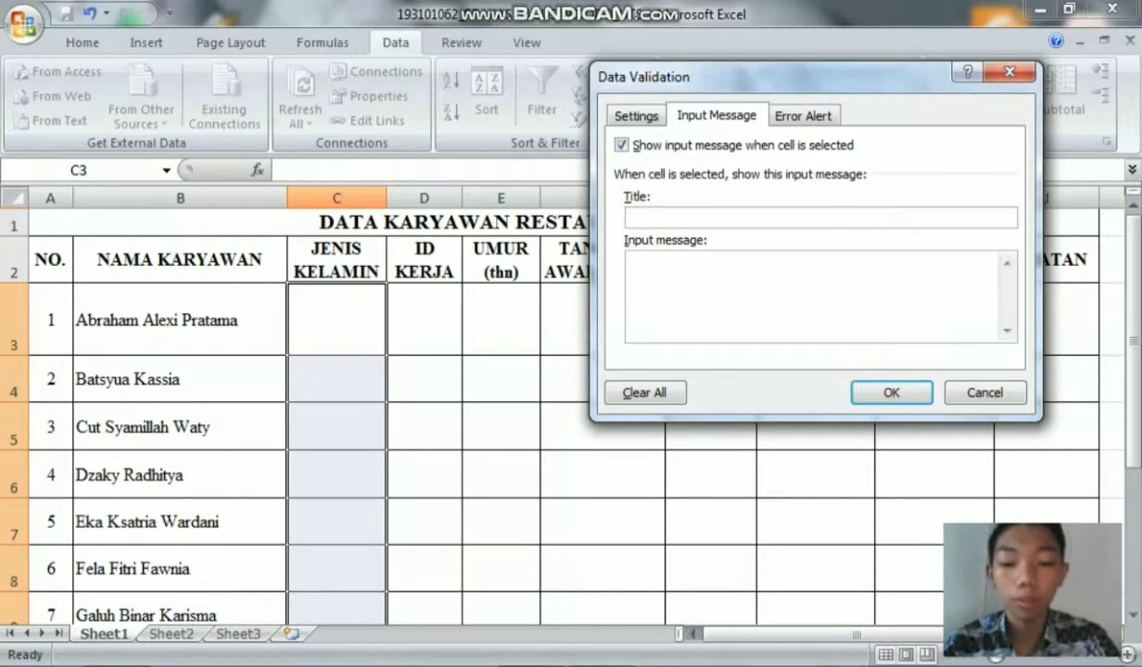
{"action": "type", "text": "INPUT J"}
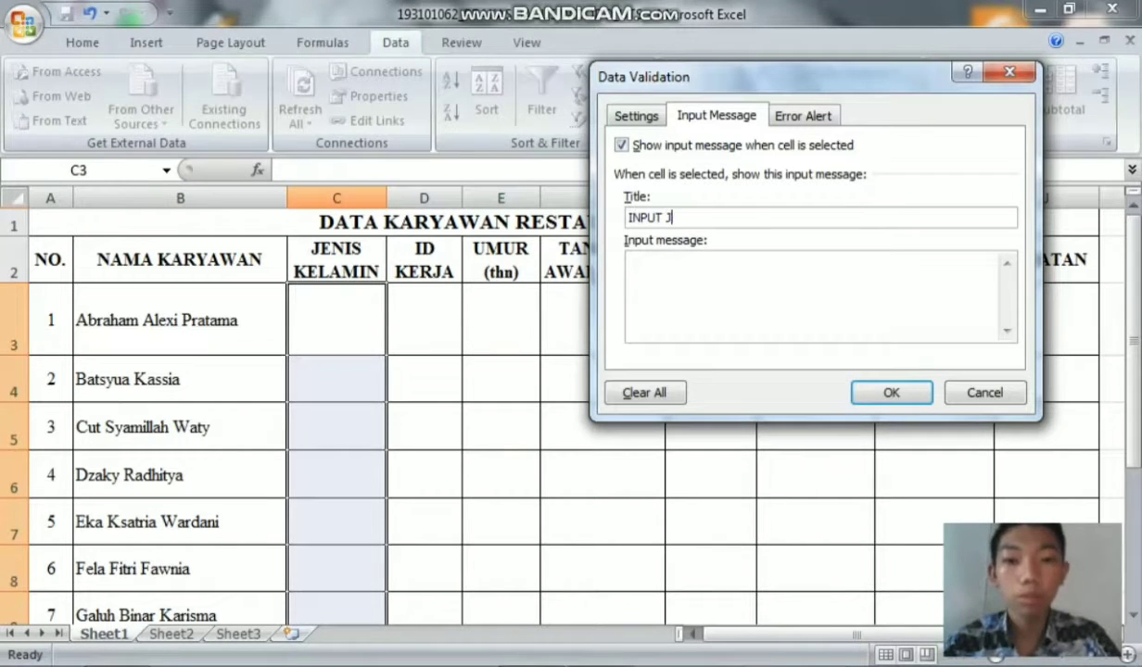
{"action": "type", "text": "ENIS KELA"}
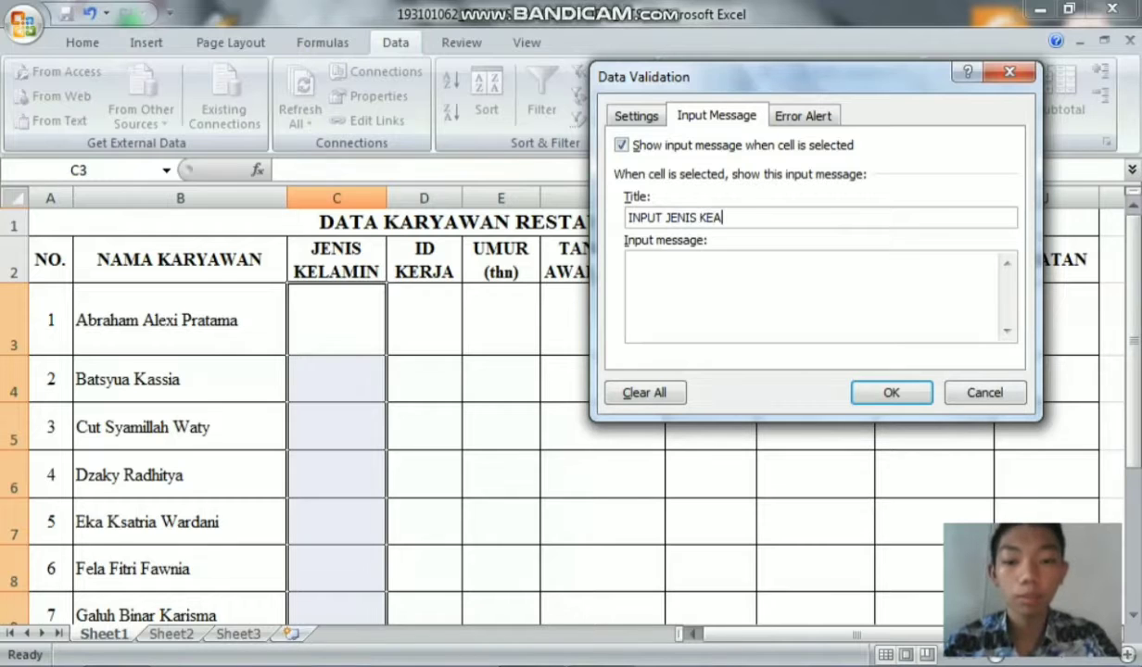
{"action": "key", "text": "BackSpace"}
{"action": "type", "text": "LAMIN"}
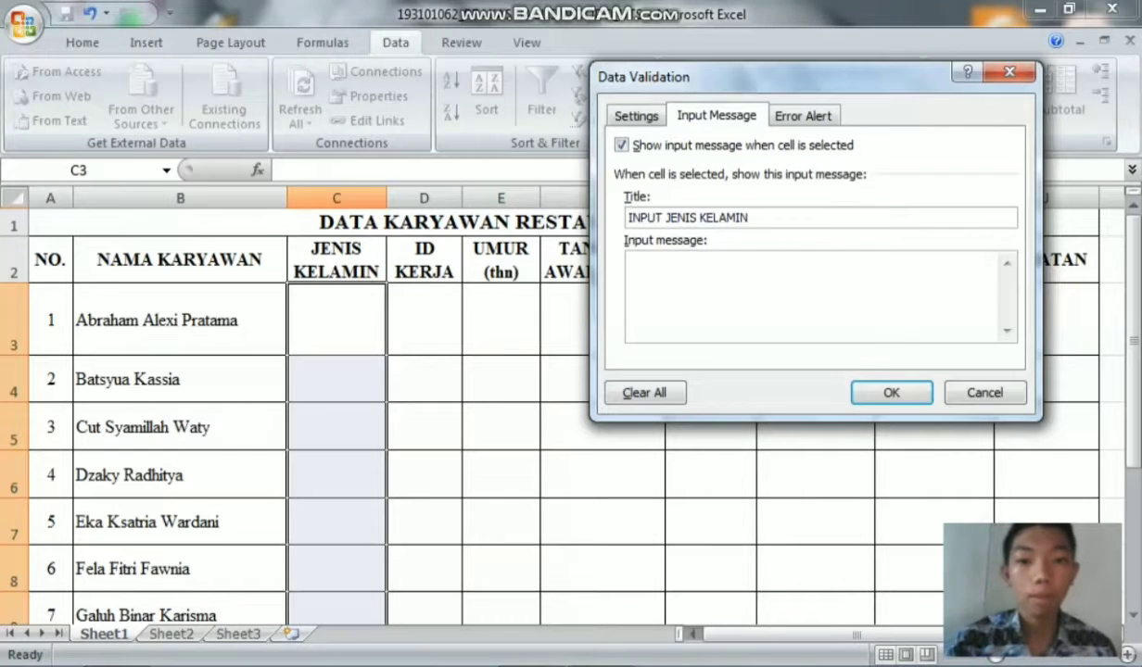
Enter 'Harap masukkan data input sesuai dengan format yang telah tersetel' as the validation's input message text.
{"action": "left_click", "coordinate": [631, 261]}
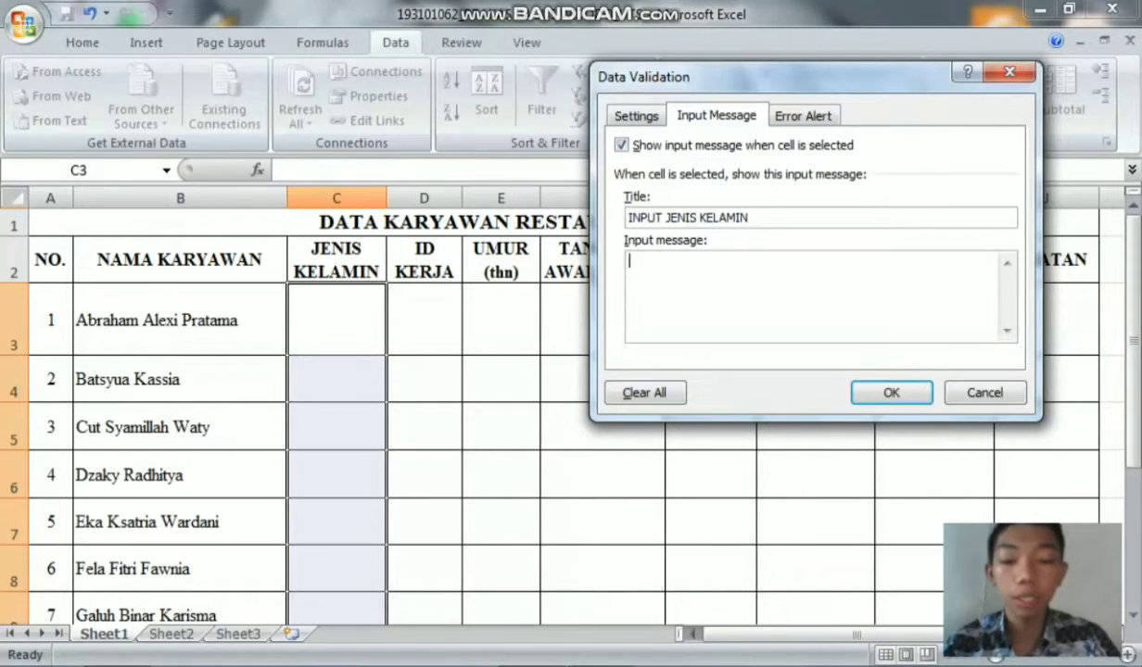
{"action": "type", "text": "Harap masukkan "}
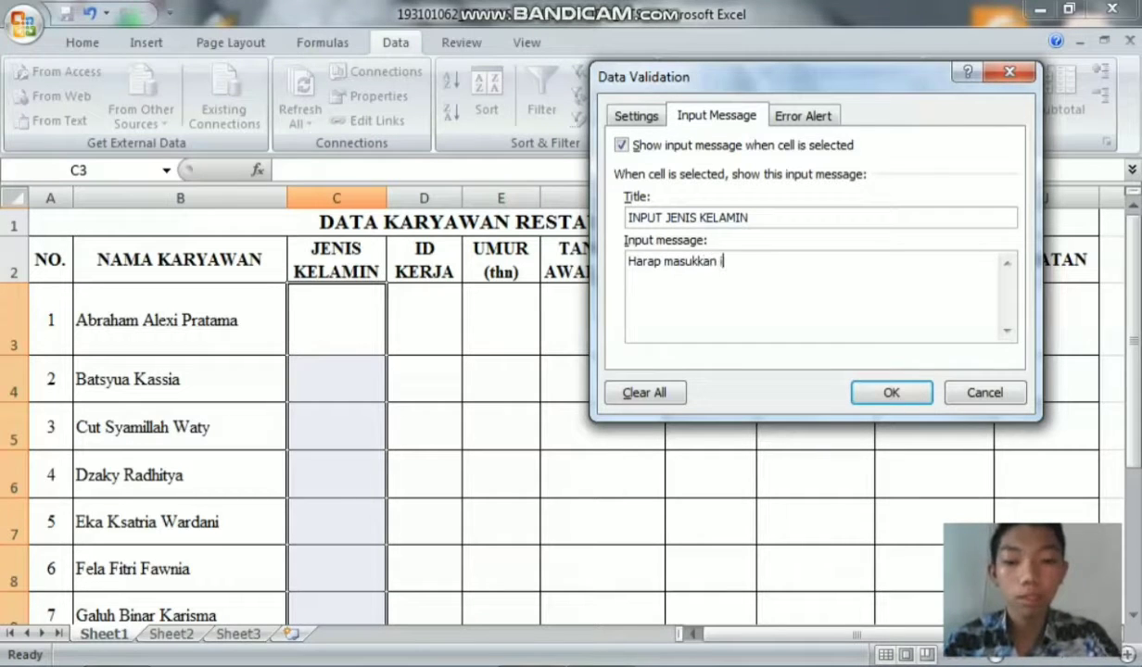
{"action": "type", "text": "data input"}
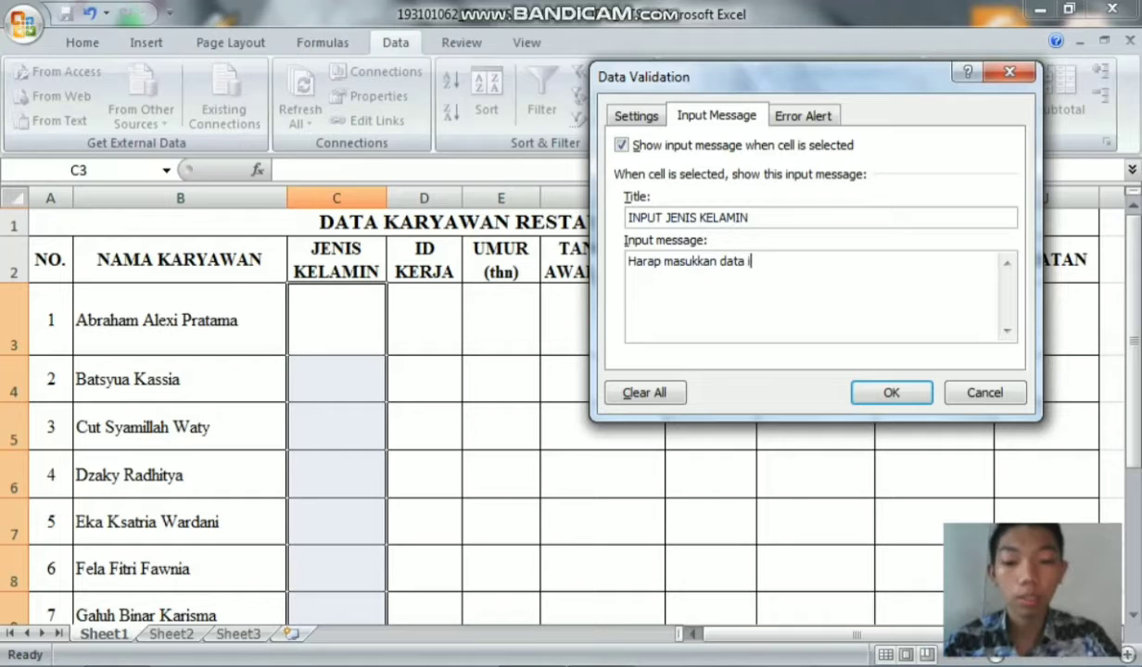
{"action": "type", "text": " user"}
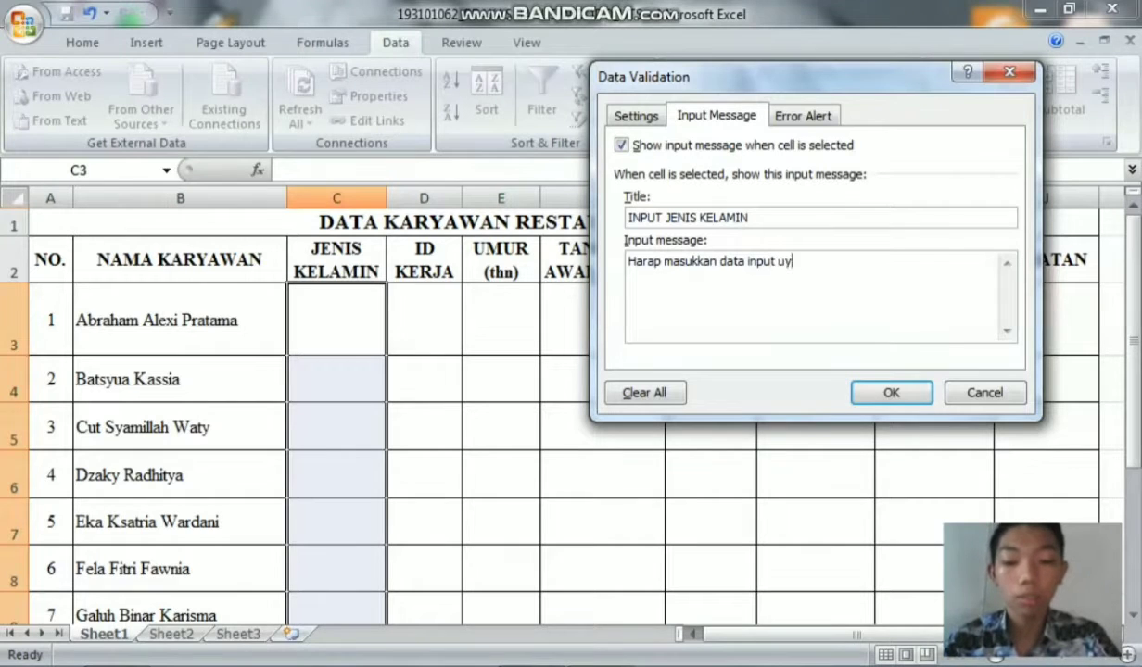
{"action": "key", "text": "BackSpace"}
{"action": "key", "text": "BackSpace"}
{"action": "key", "text": "BackSpace"}
{"action": "key", "text": "BackSpace"}
{"action": "type", "text": "s"}
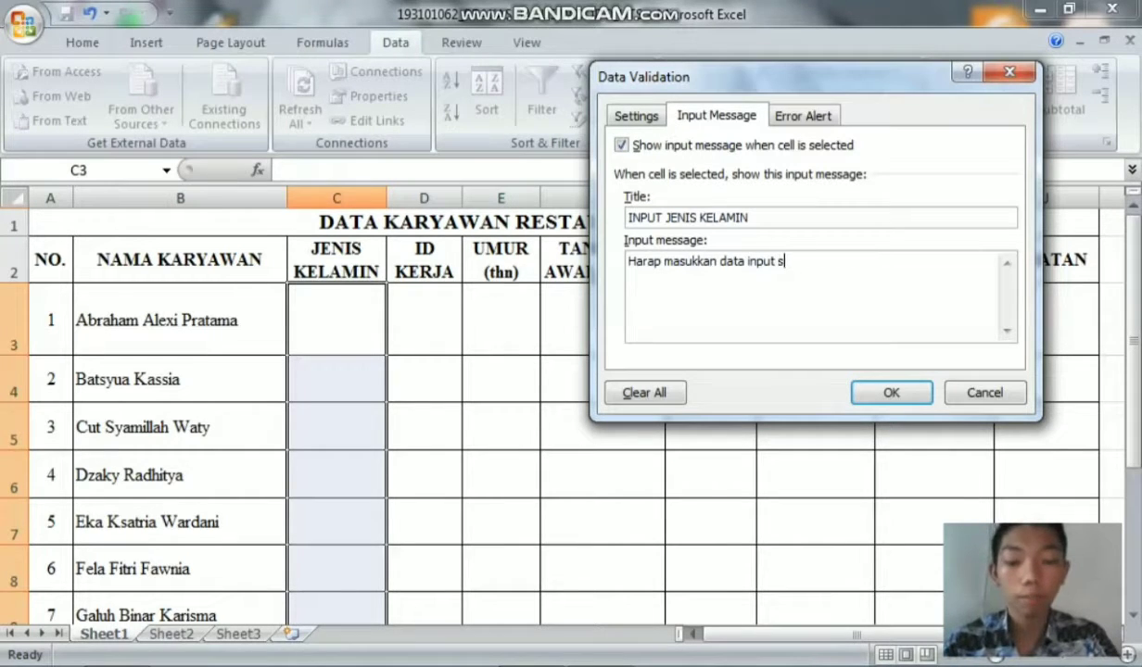
{"action": "type", "text": "esuai denga"}
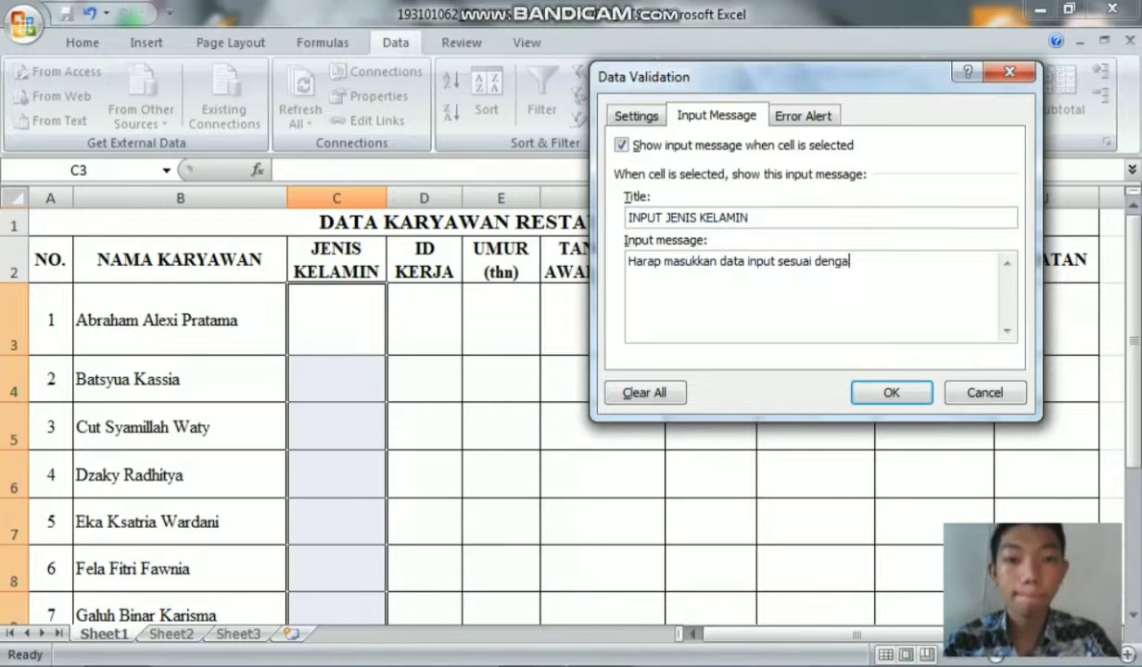
{"action": "type", "text": "n forma"}
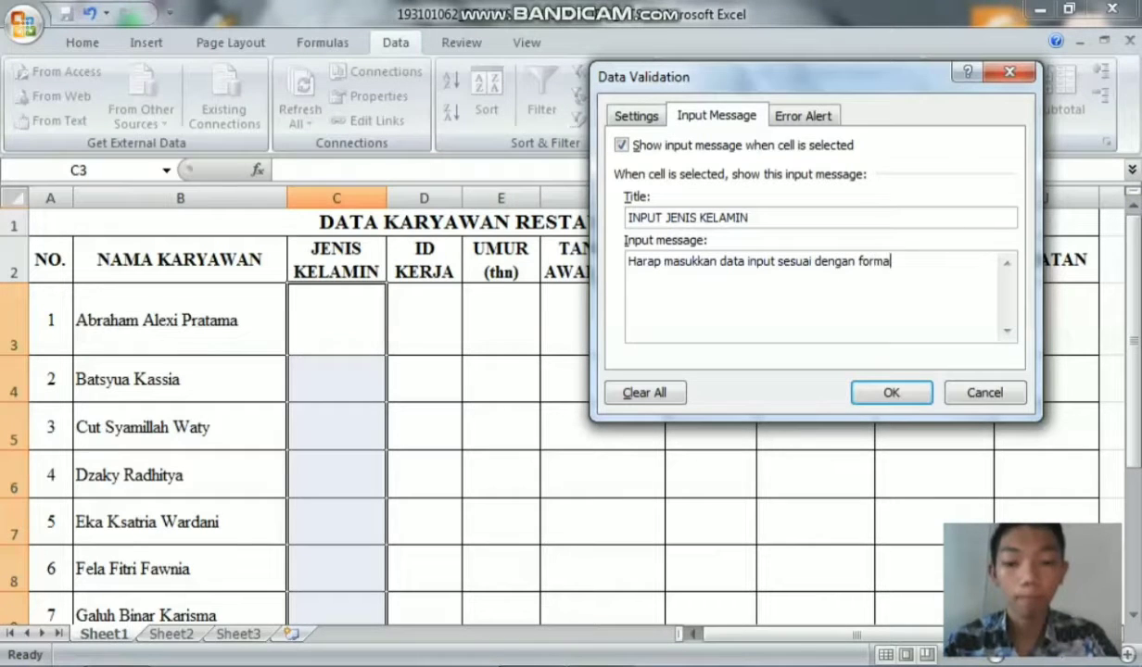
{"action": "type", "text": "t yang telah"}
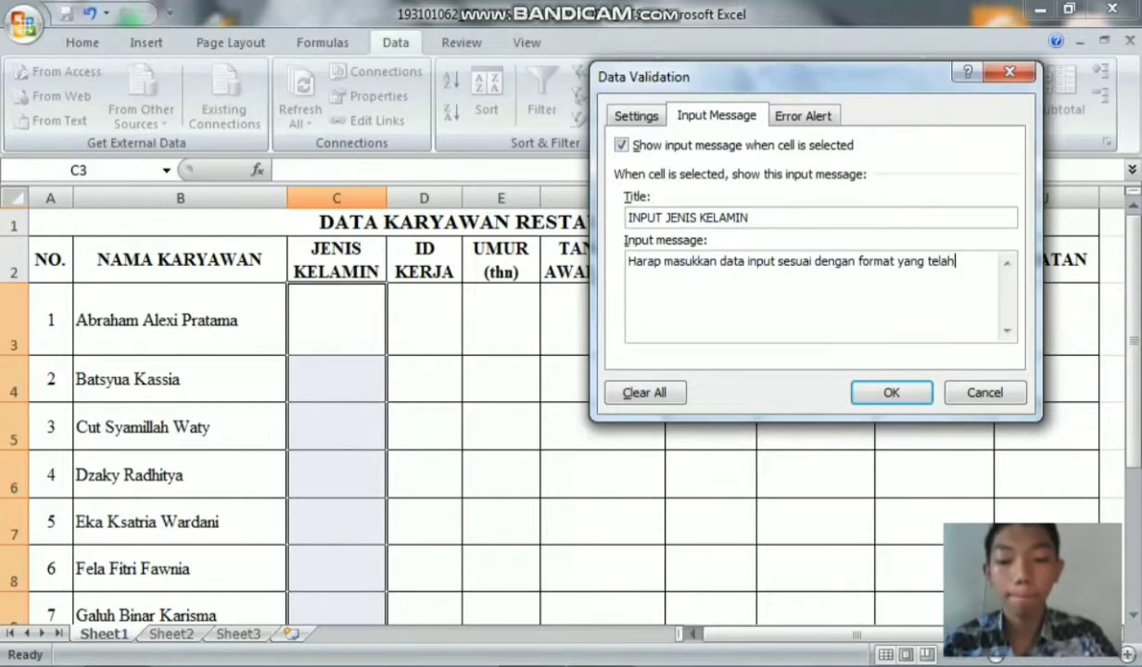
{"action": "type", "text": " tersete"}
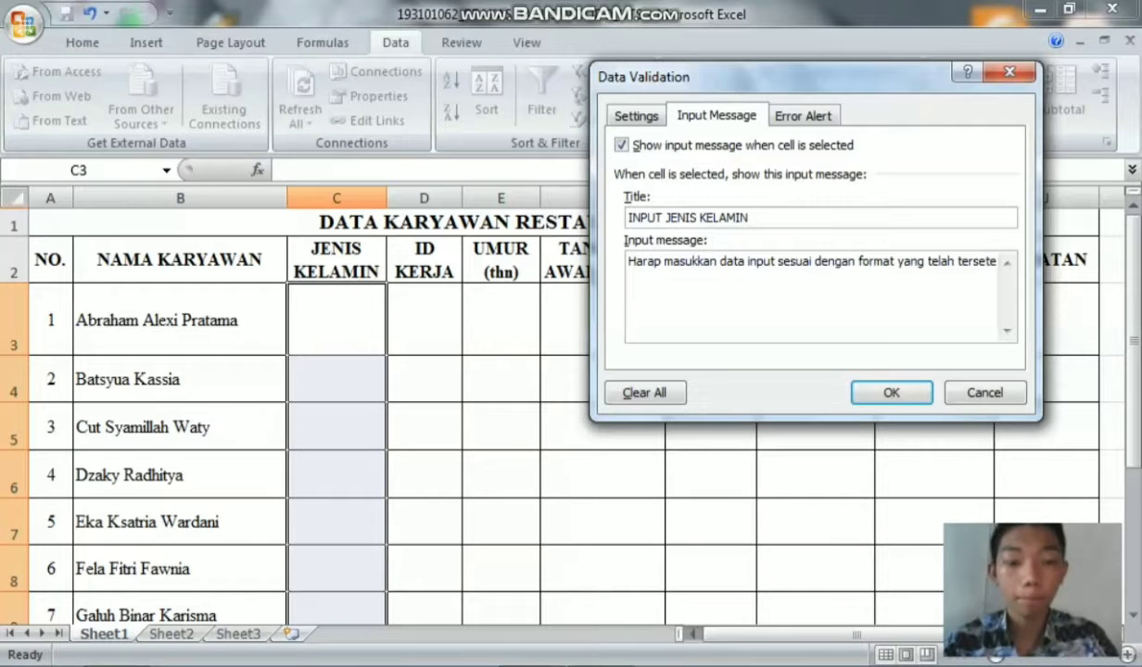
{"action": "type", "text": "l"}
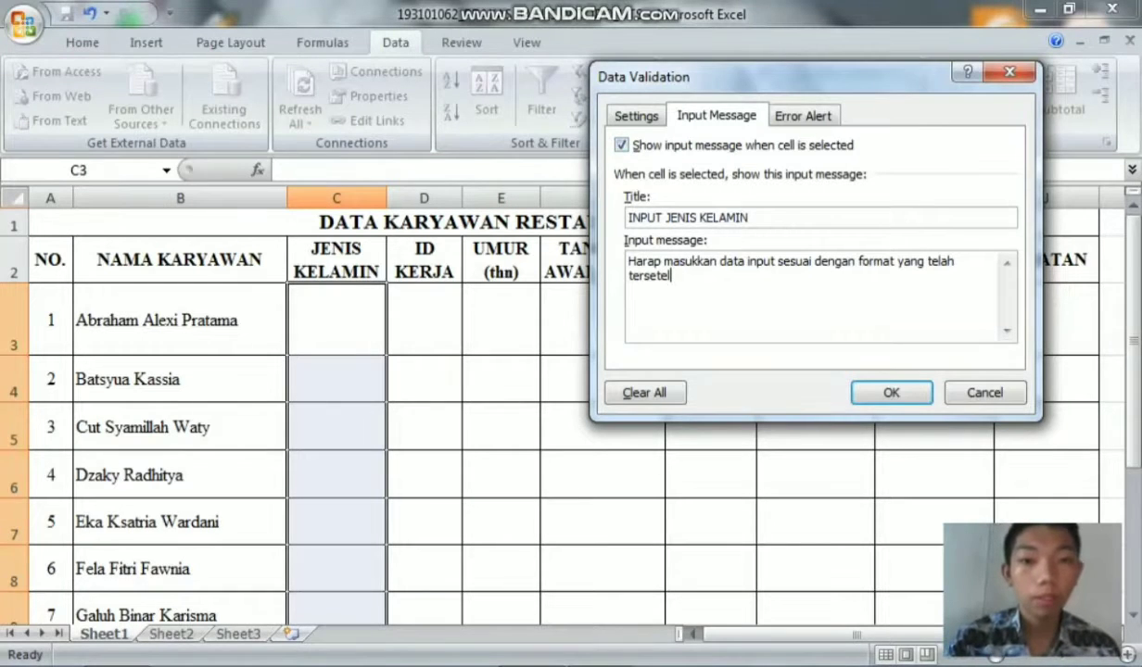
Set the validation's error alert style to Warning with the title 'INPUT SALAH'.
{"action": "left_click", "coordinate": [803, 115]}
{"action": "left_click", "coordinate": [783, 219]}
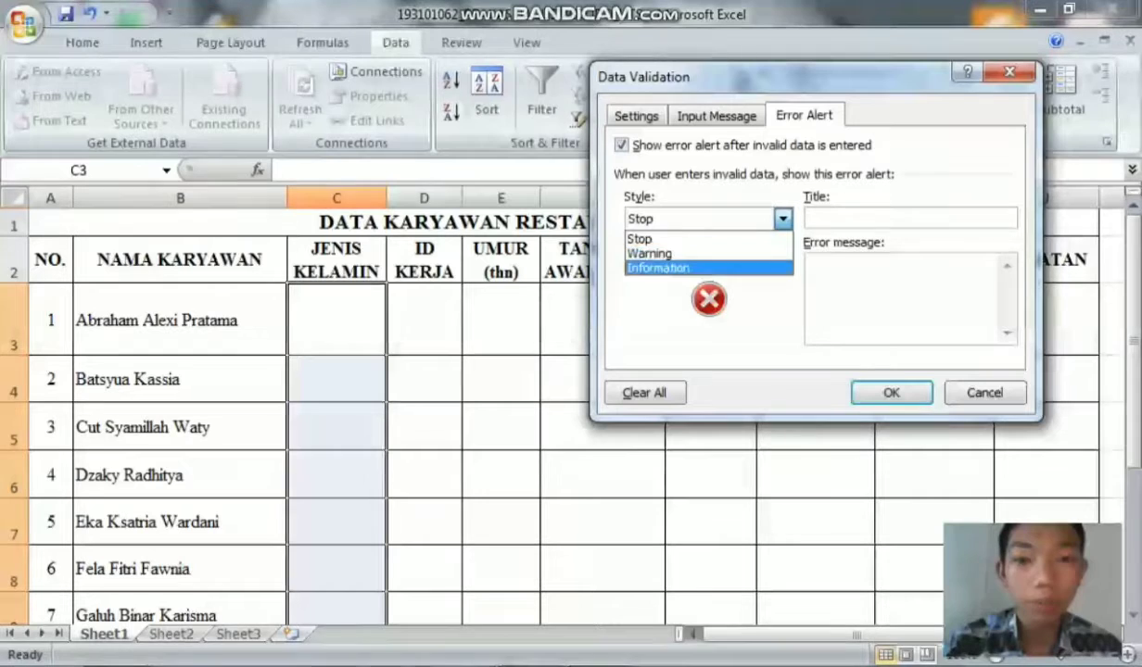
{"action": "left_click", "coordinate": [650, 253]}
{"action": "left_click", "coordinate": [909, 219]}
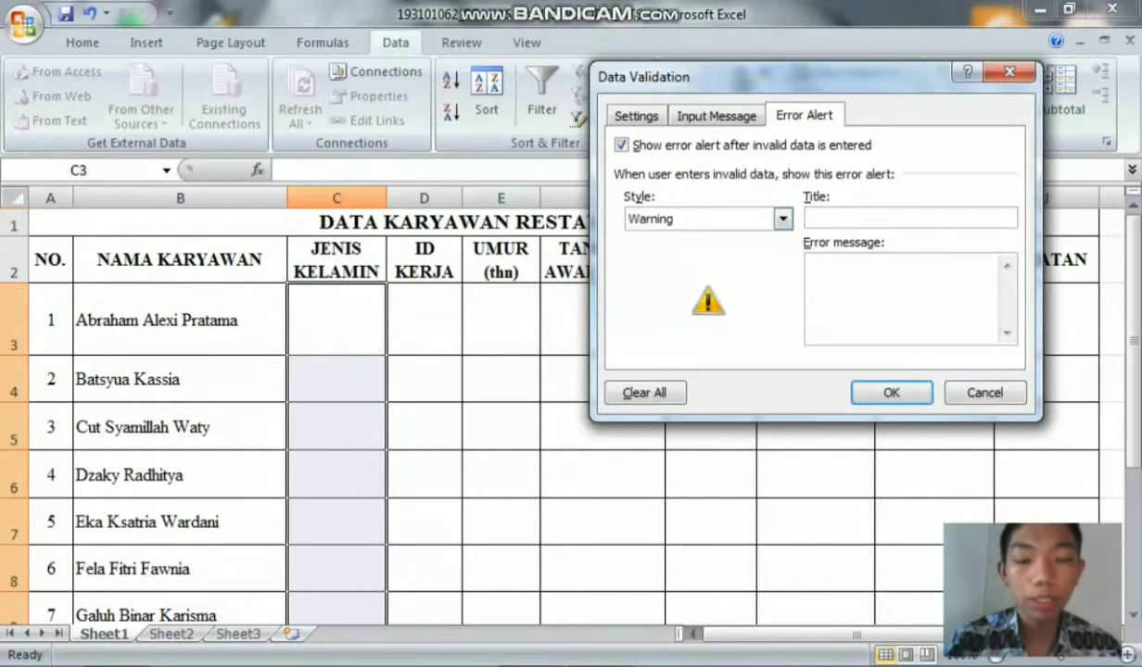
{"action": "type", "text": "INPUT "}
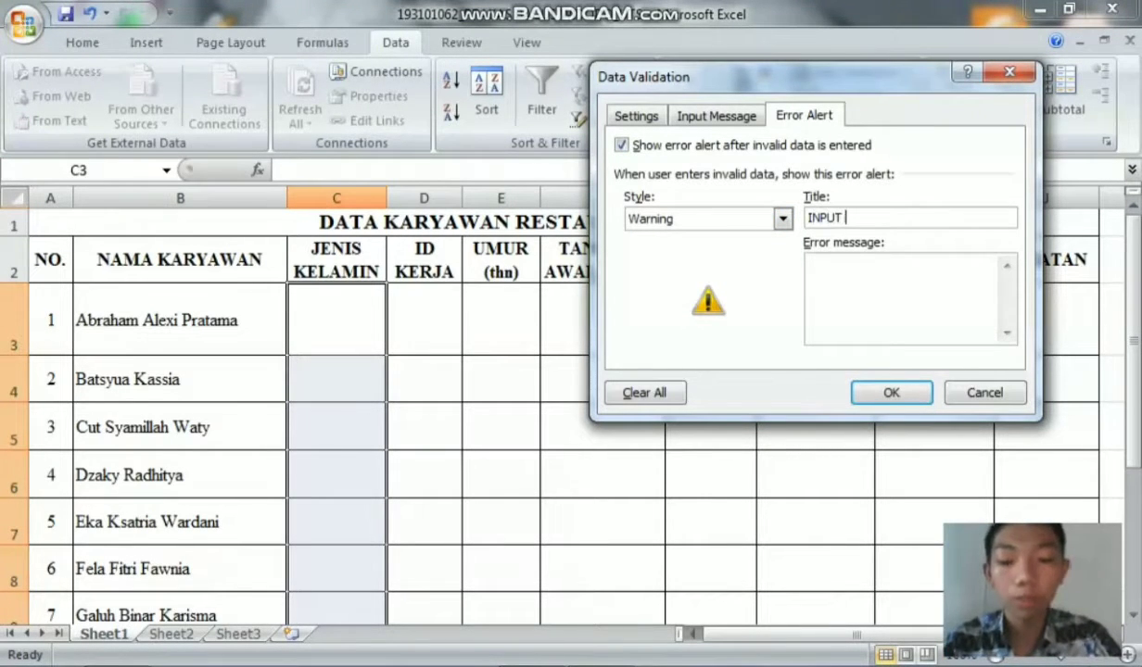
{"action": "type", "text": "SALAH"}
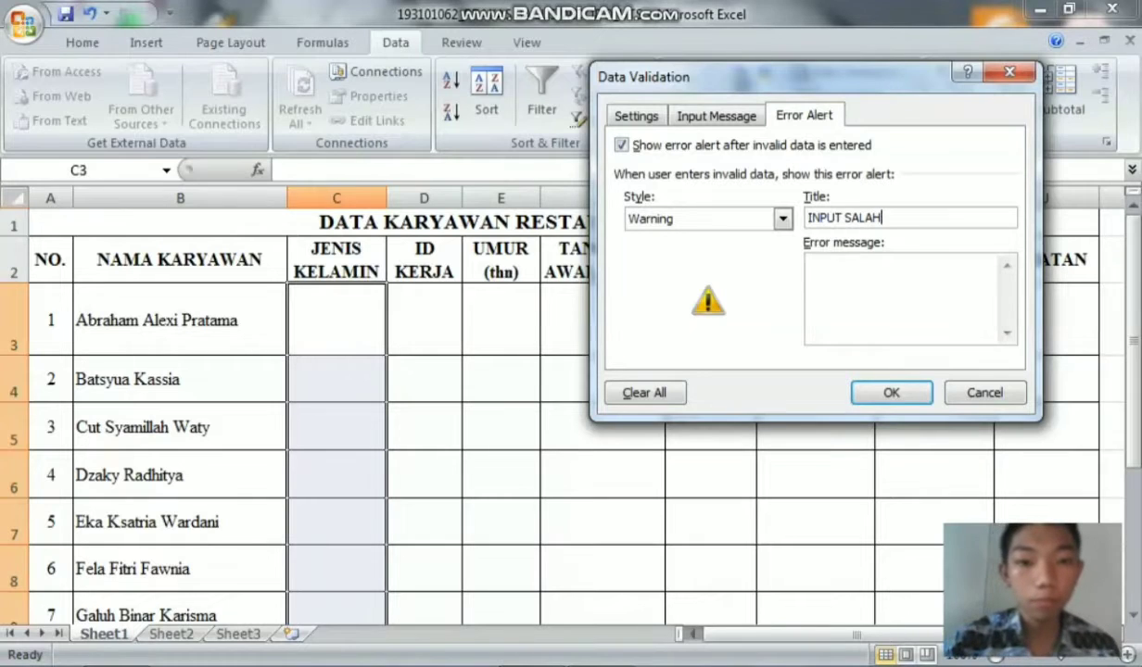
Enter 'Input yang anda masukkan kuranhg tepat' as the first line of the validation's error message.
{"action": "left_click", "coordinate": [809, 263]}
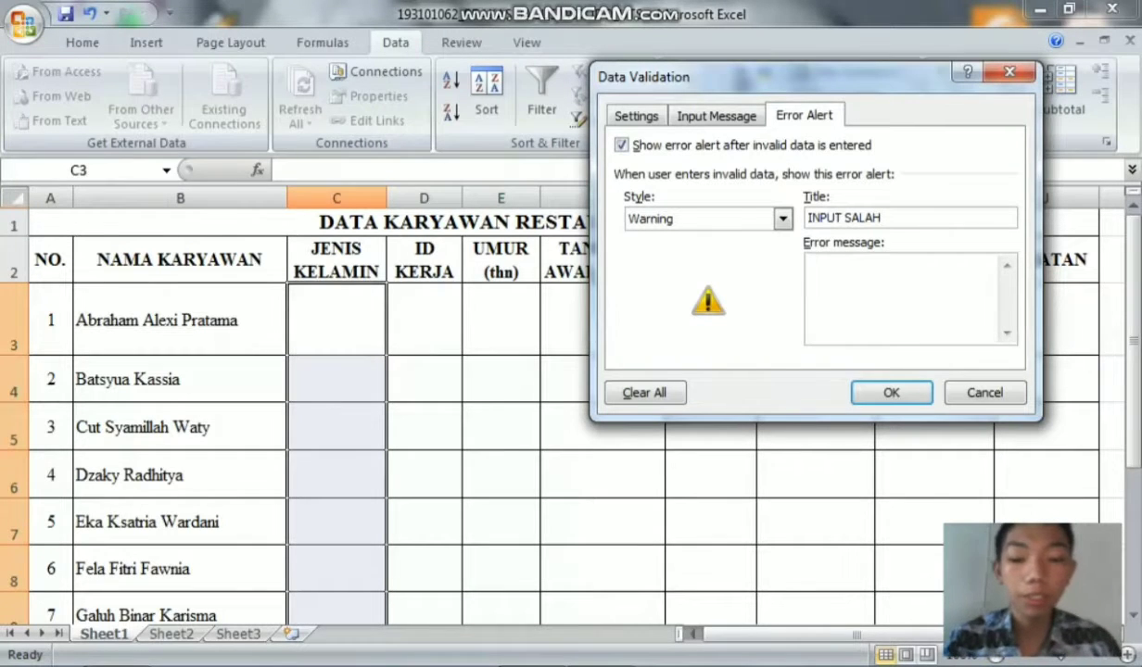
{"action": "type", "text": "I"}
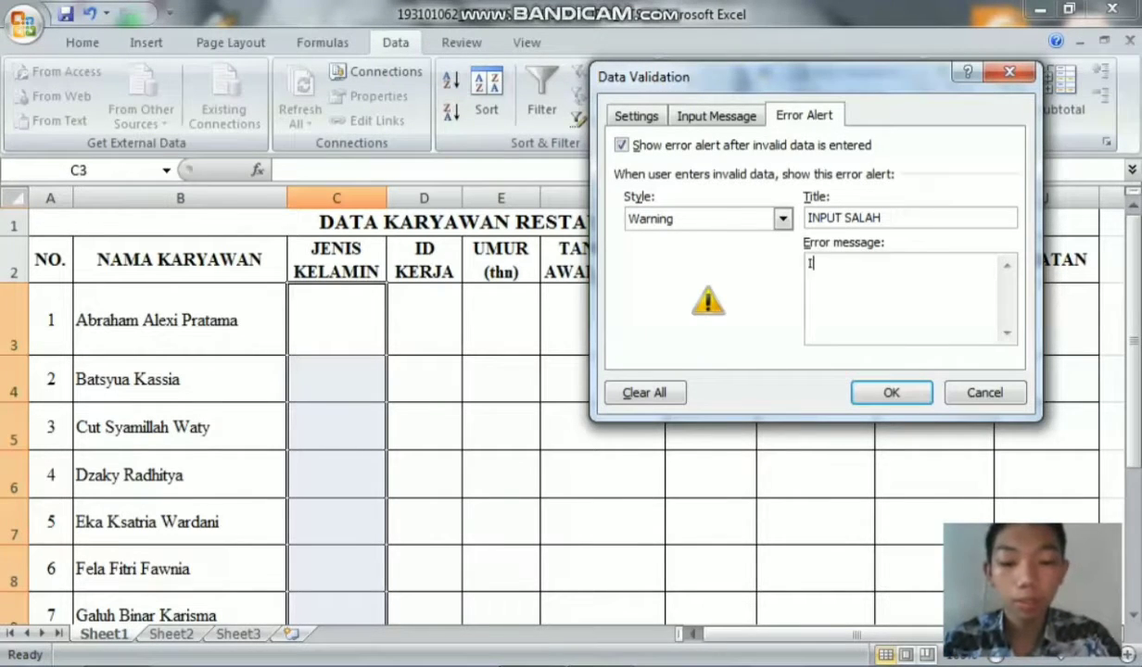
{"action": "type", "text": "nput y"}
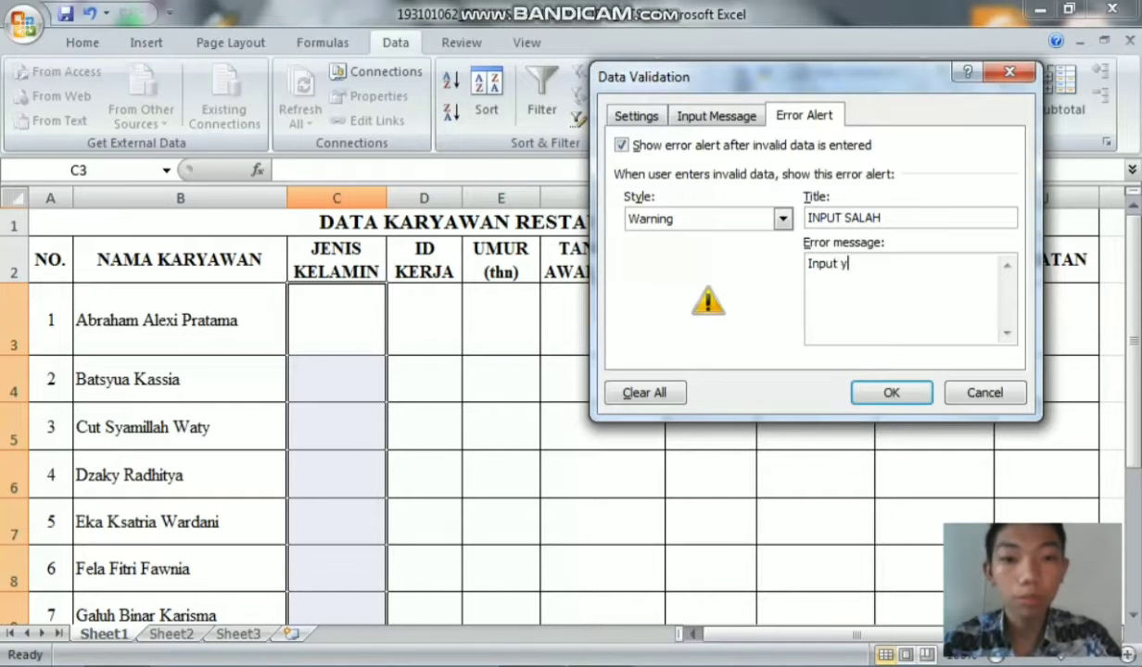
{"action": "type", "text": "ang anda ad"}
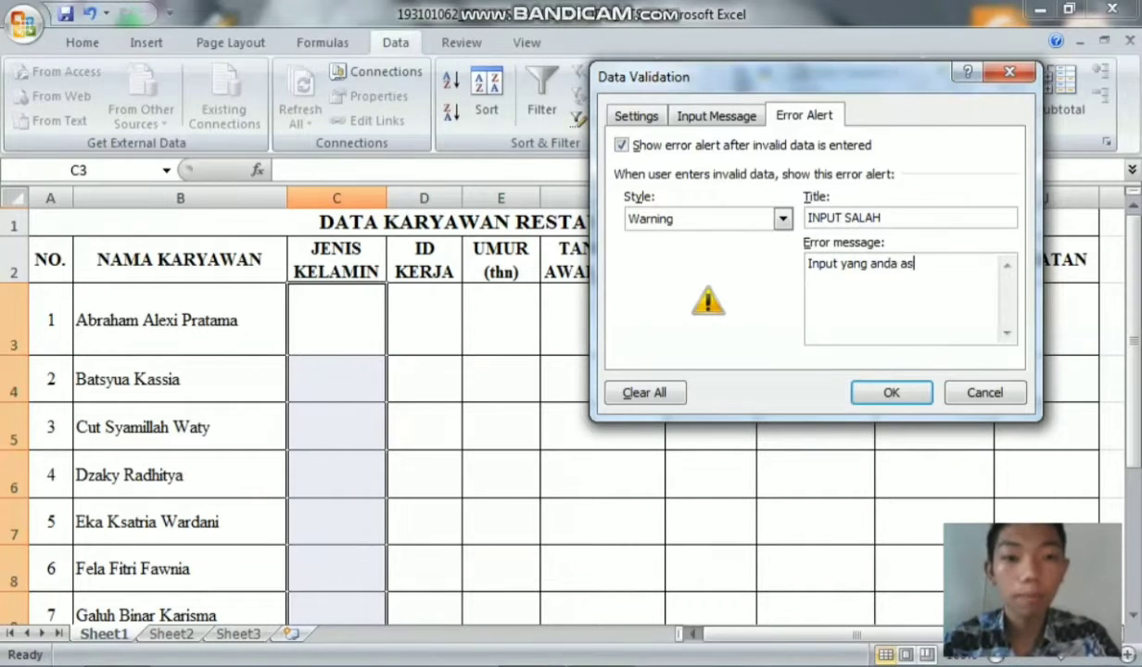
{"action": "key", "text": "BackSpace"}
{"action": "key", "text": "BackSpace"}
{"action": "type", "text": "masukkan "}
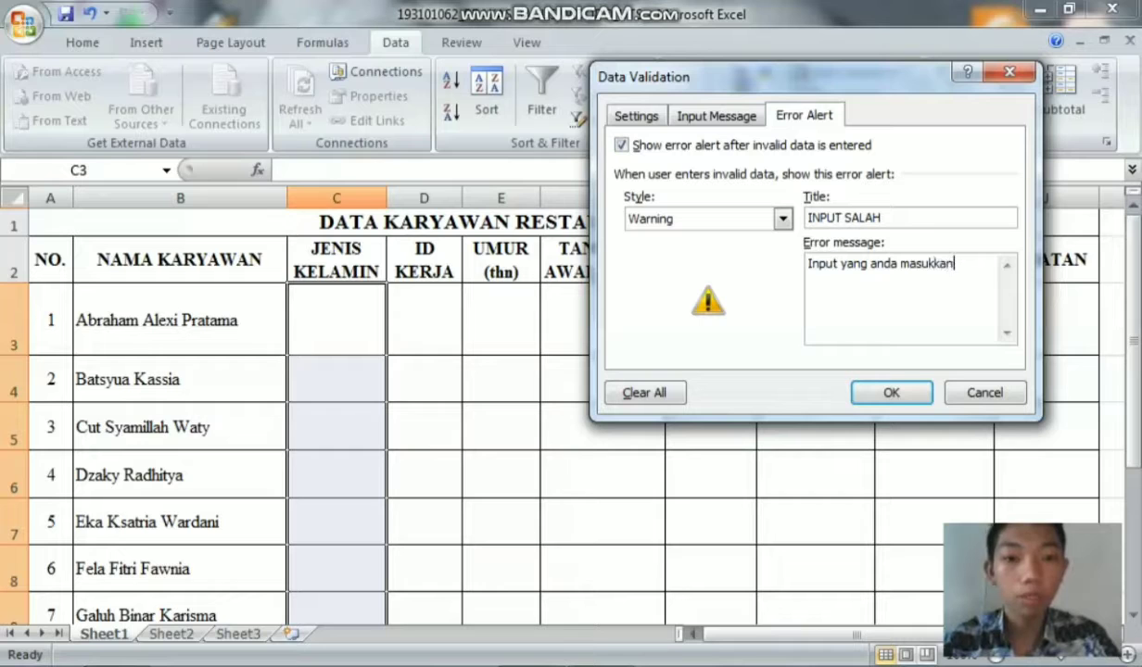
{"action": "type", "text": "ku"}
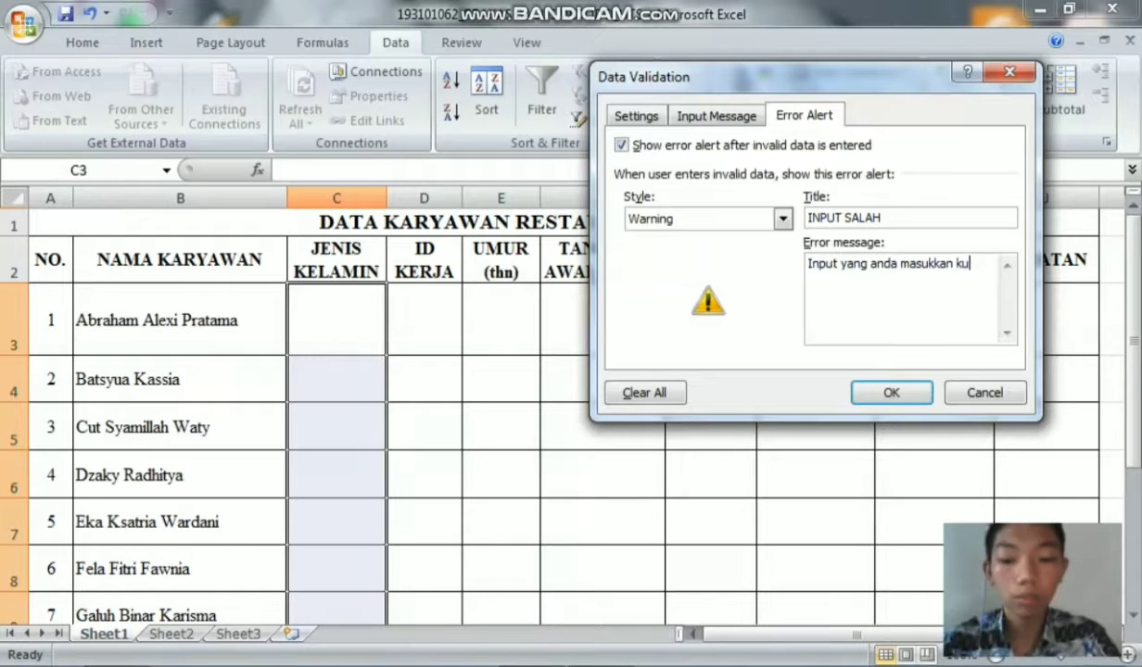
{"action": "type", "text": "ranhg tepat"}
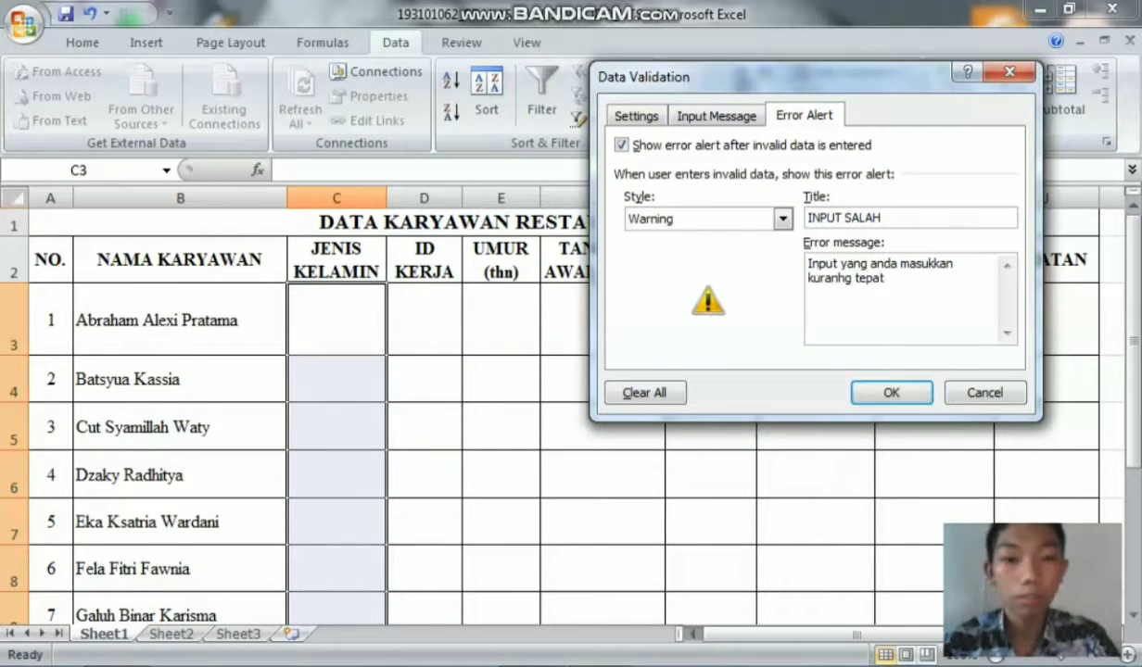
Add 'Harap cek kembali data tersebut' as a second line of the error message.
{"action": "type", "text": "Ha"}
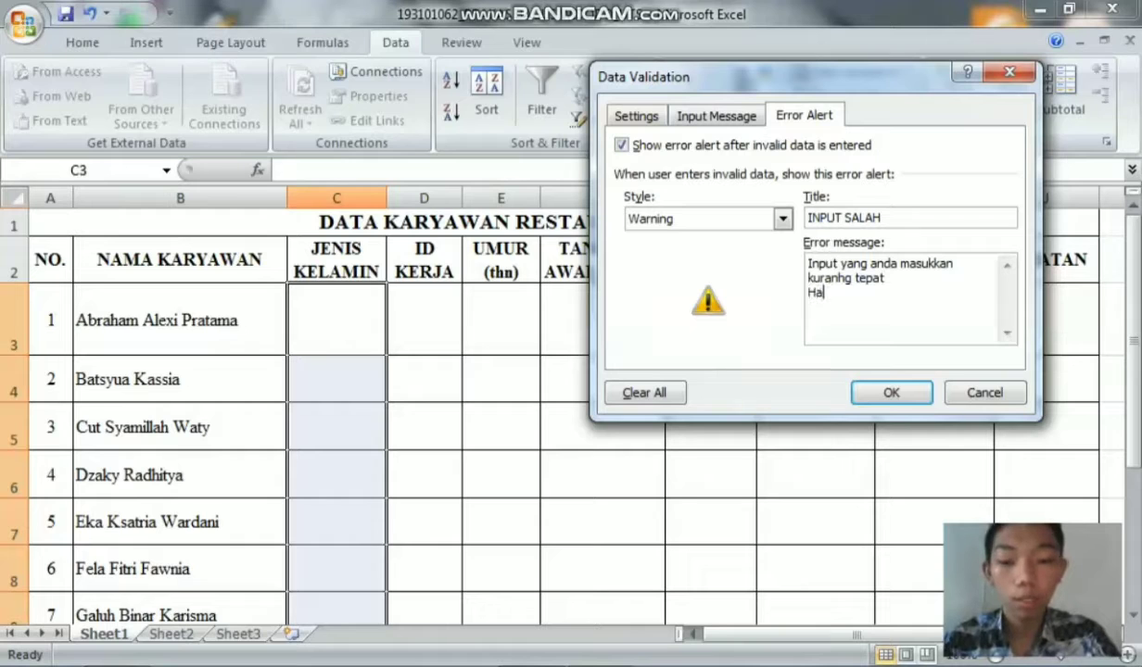
{"action": "type", "text": "rap "}
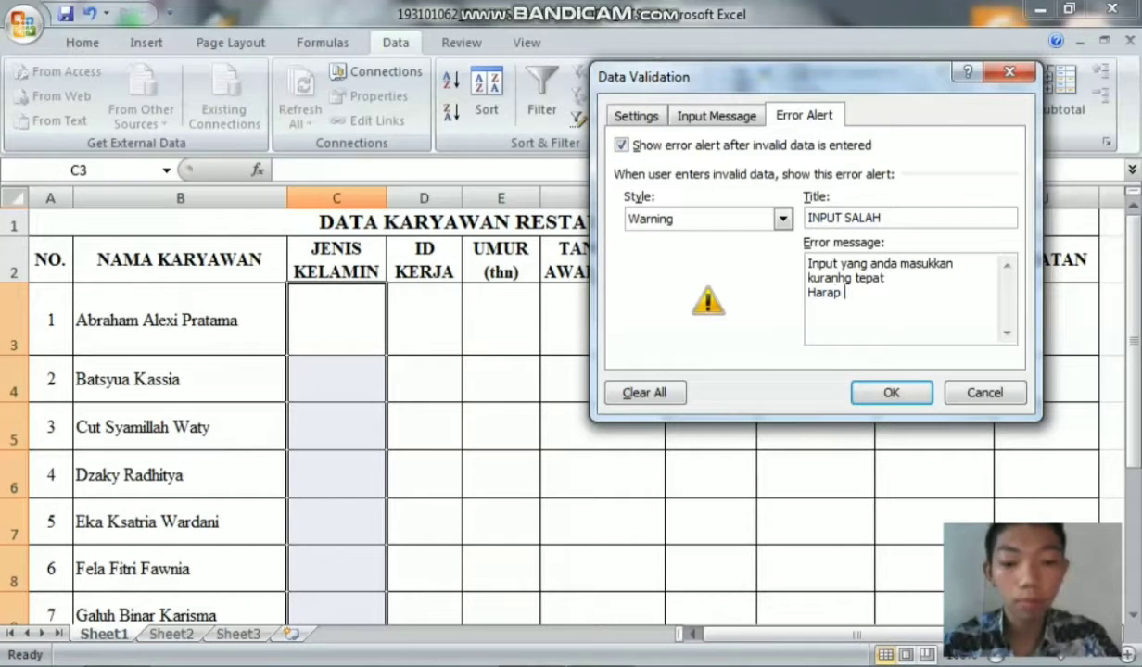
{"action": "type", "text": "cek kembai"}
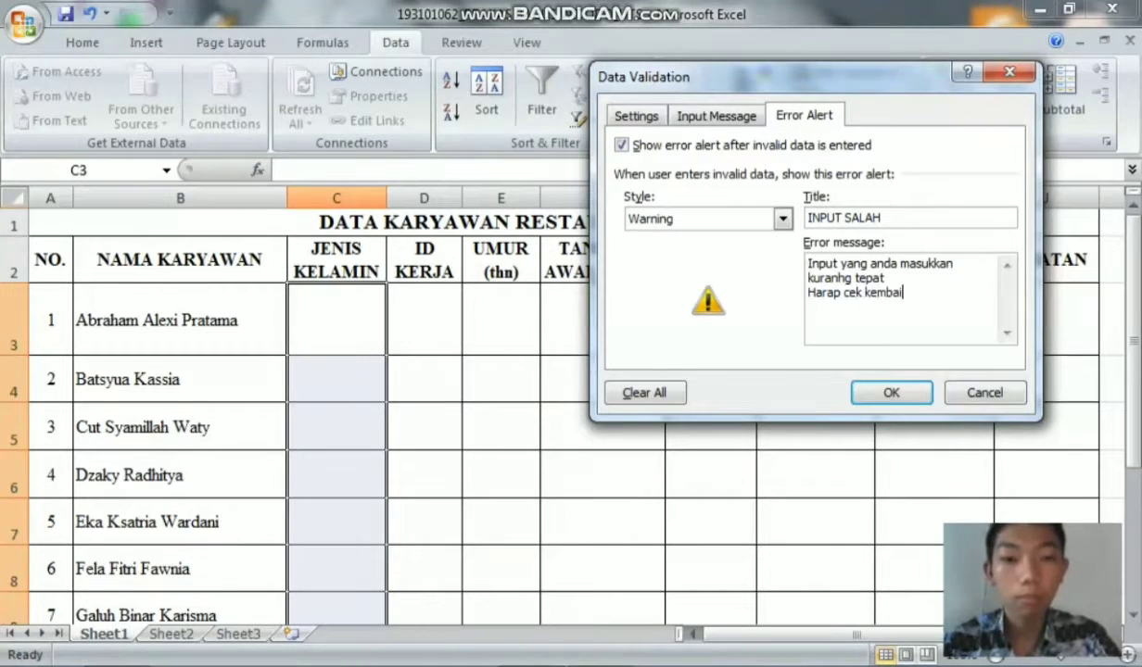
{"action": "key", "text": "BackSpace"}
{"action": "type", "text": "li dat"}
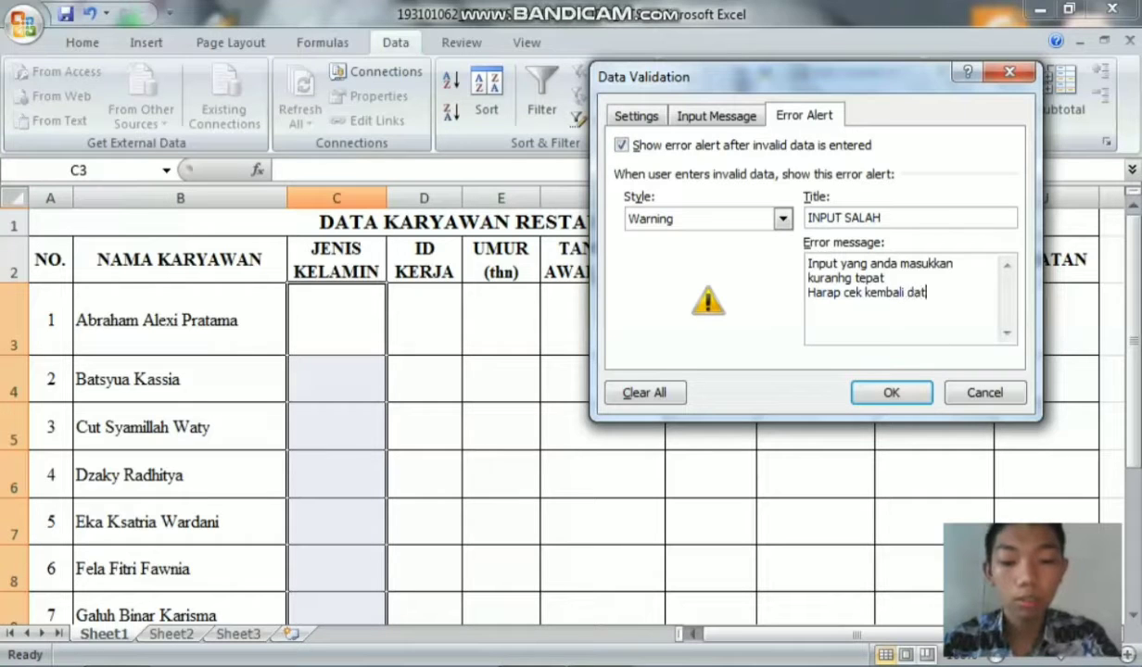
{"action": "type", "text": "a tersebut"}
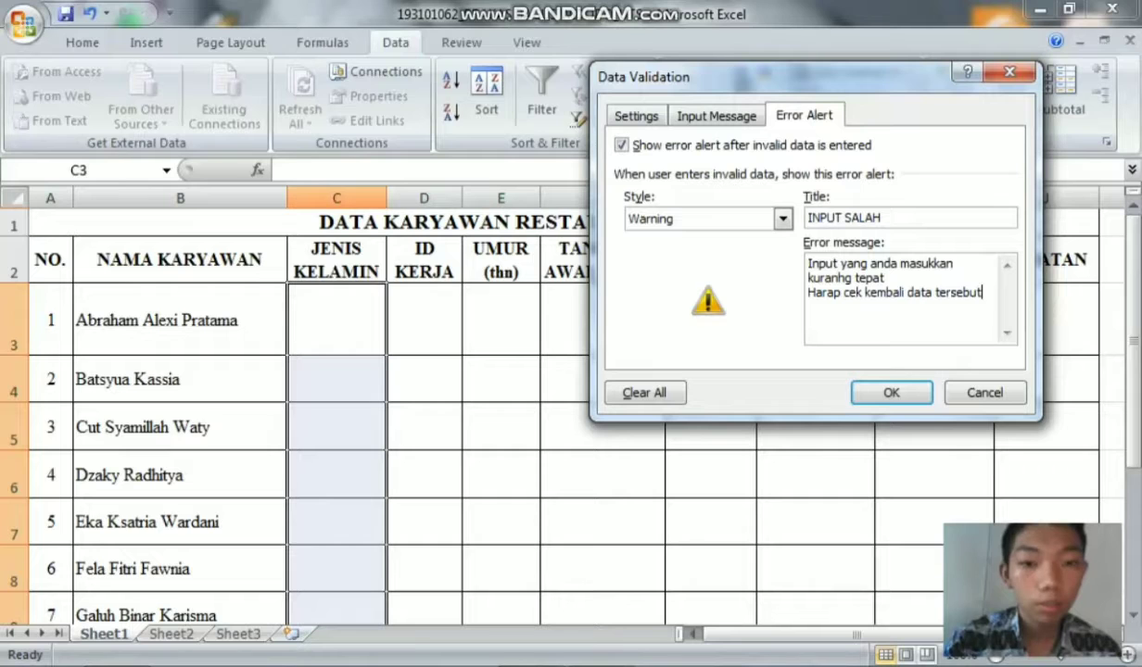
Correct the misspelled word in the error message to 'kurang' and apply the data validation.
{"action": "left_click", "coordinate": [844, 277]}
{"action": "key", "text": "BackSpace"}
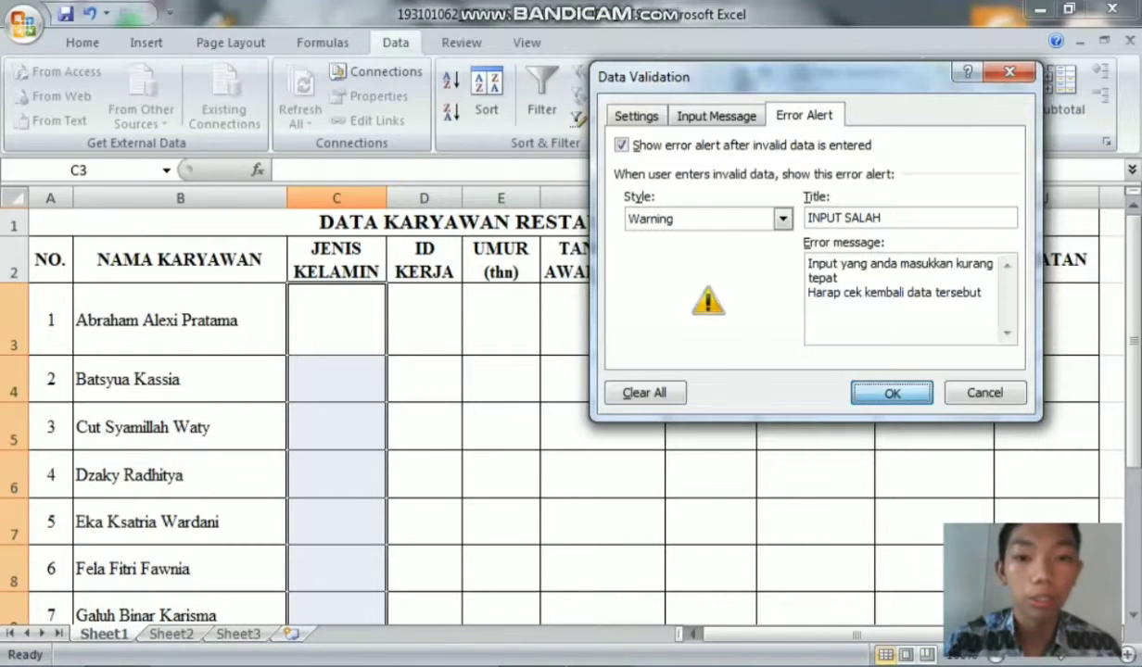
{"action": "left_click", "coordinate": [888, 392]}
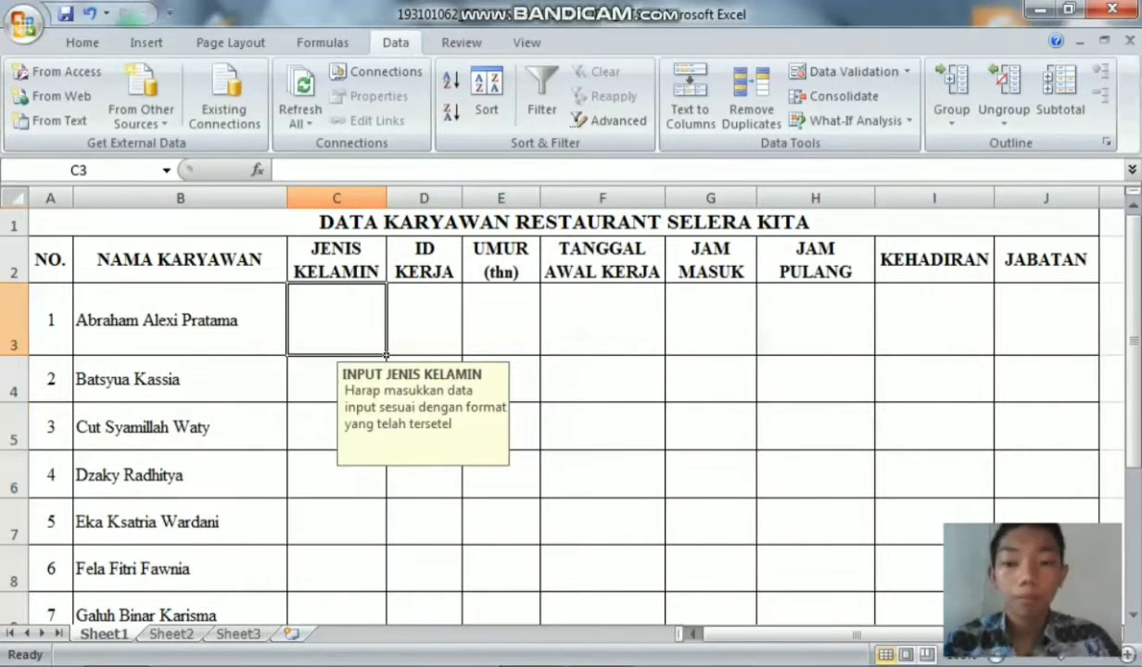
Enter 'Laki - Laki' as the JENIS KELAMIN of employee 1 in cell C3.
{"action": "type", "text": "La"}
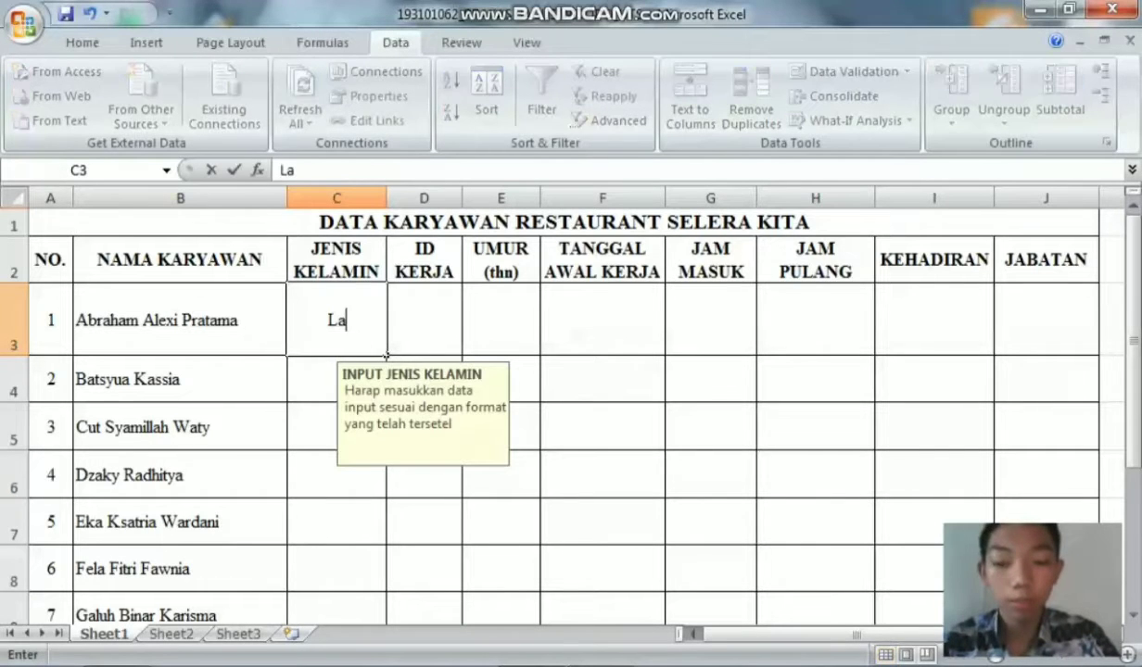
{"action": "type", "text": "ki - Laki"}
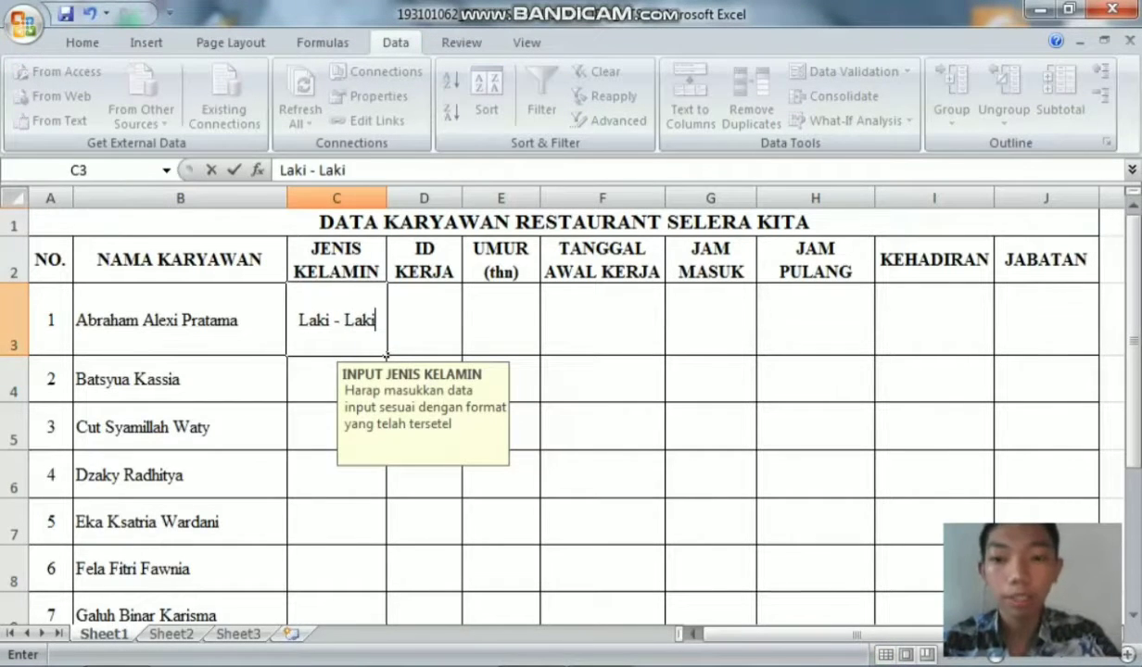
{"action": "key", "text": "Return"}
{"action": "key", "text": "Up"}
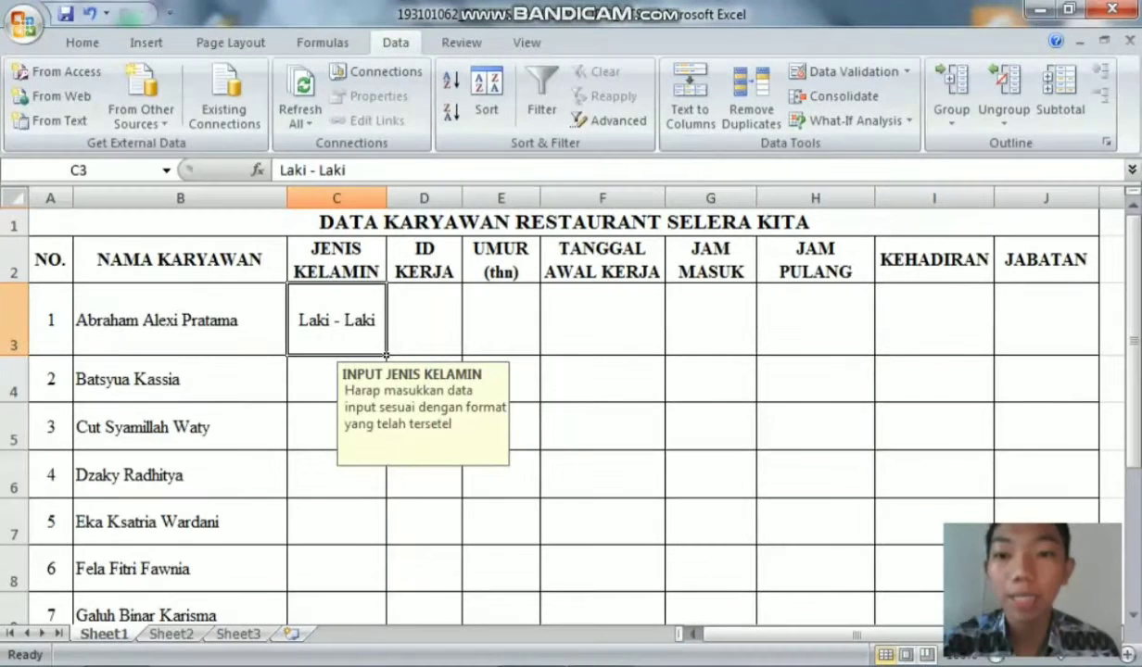
Enter 'Perempuan' as the JENIS KELAMIN of employee 2 in cell C4.
{"action": "key", "text": "Down"}
{"action": "type", "text": "PEre"}
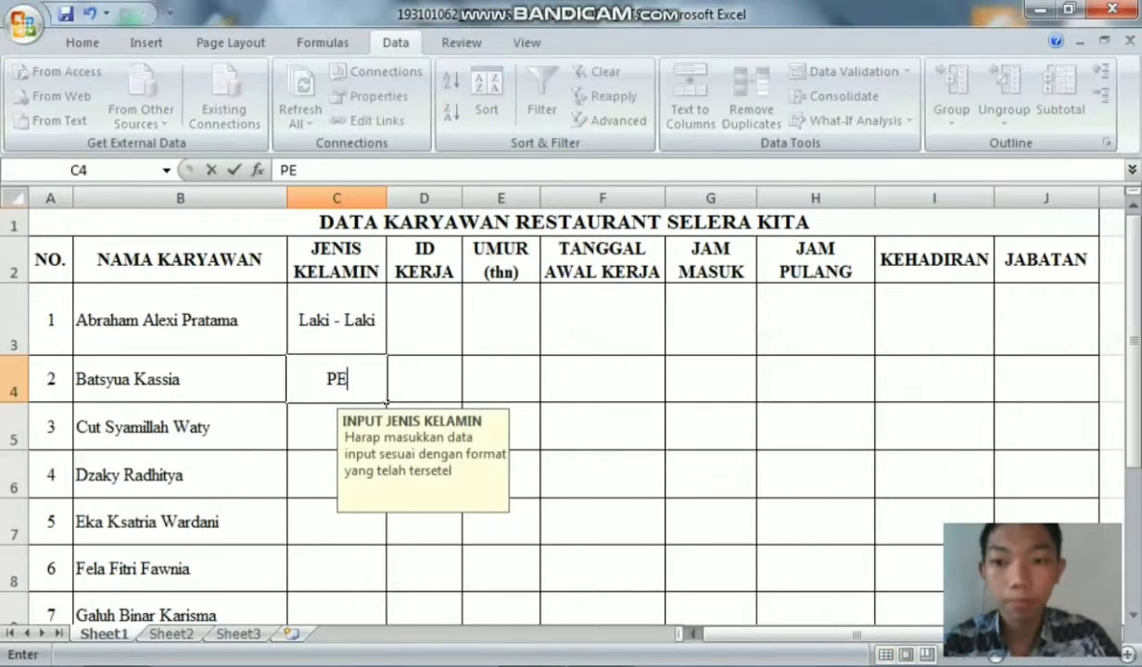
{"action": "key", "text": "BackSpace"}
{"action": "key", "text": "BackSpace"}
{"action": "key", "text": "BackSpace"}
{"action": "type", "text": "erembpuan"}
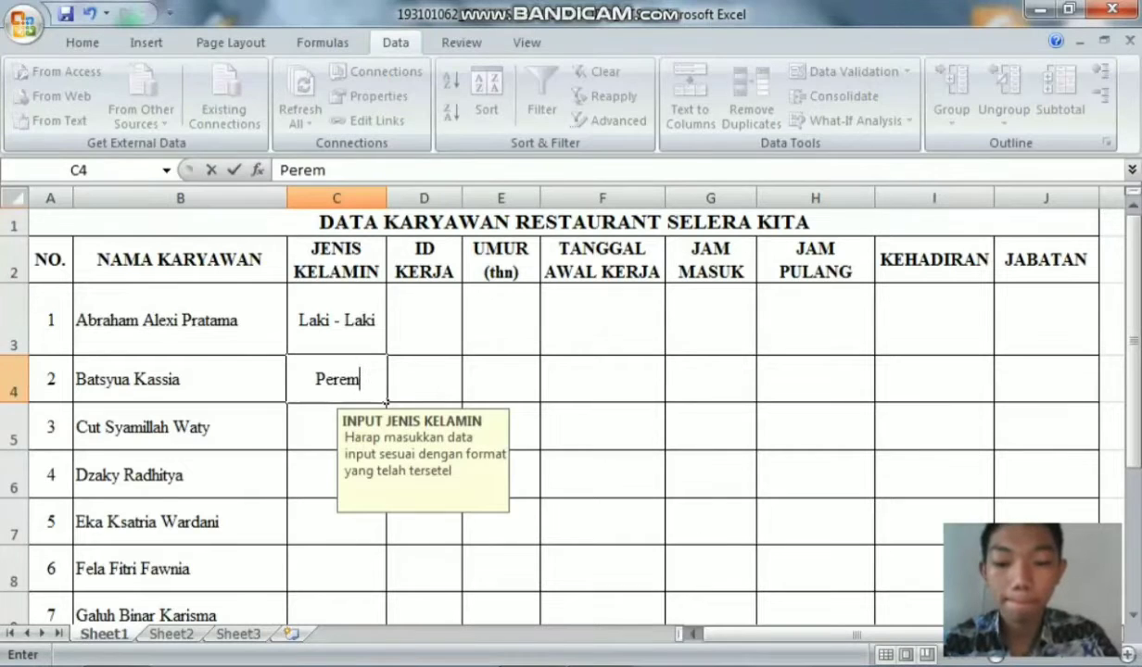
{"action": "key", "text": "BackSpace"}
{"action": "key", "text": "BackSpace"}
{"action": "key", "text": "BackSpace"}
{"action": "key", "text": "BackSpace"}
{"action": "key", "text": "BackSpace"}
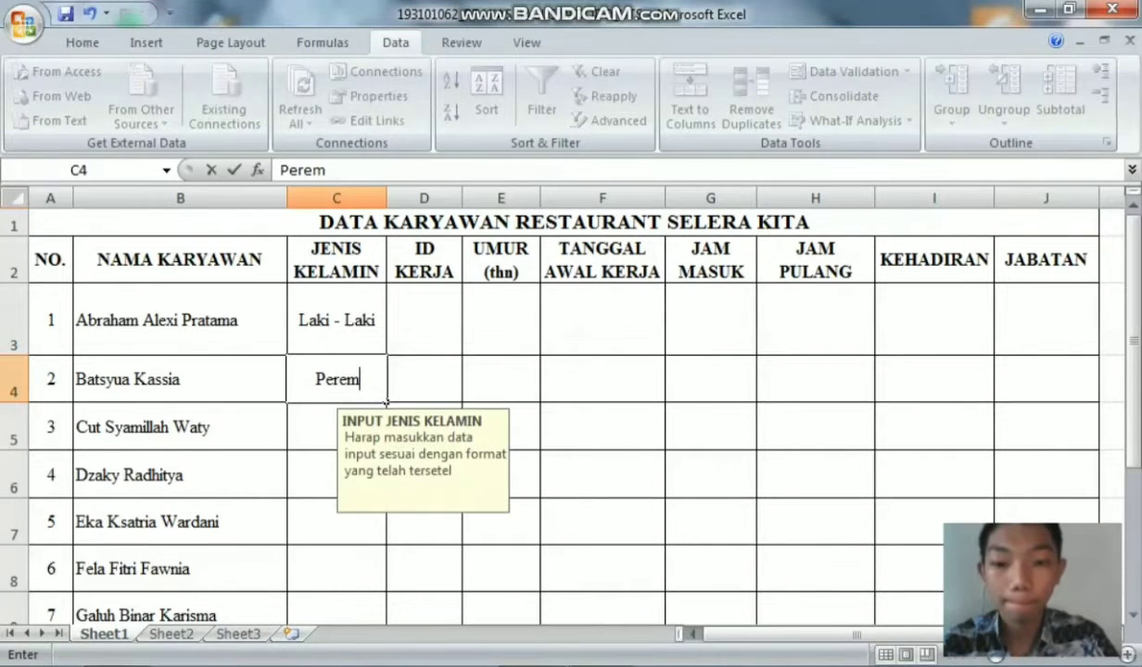
{"action": "type", "text": "puan"}
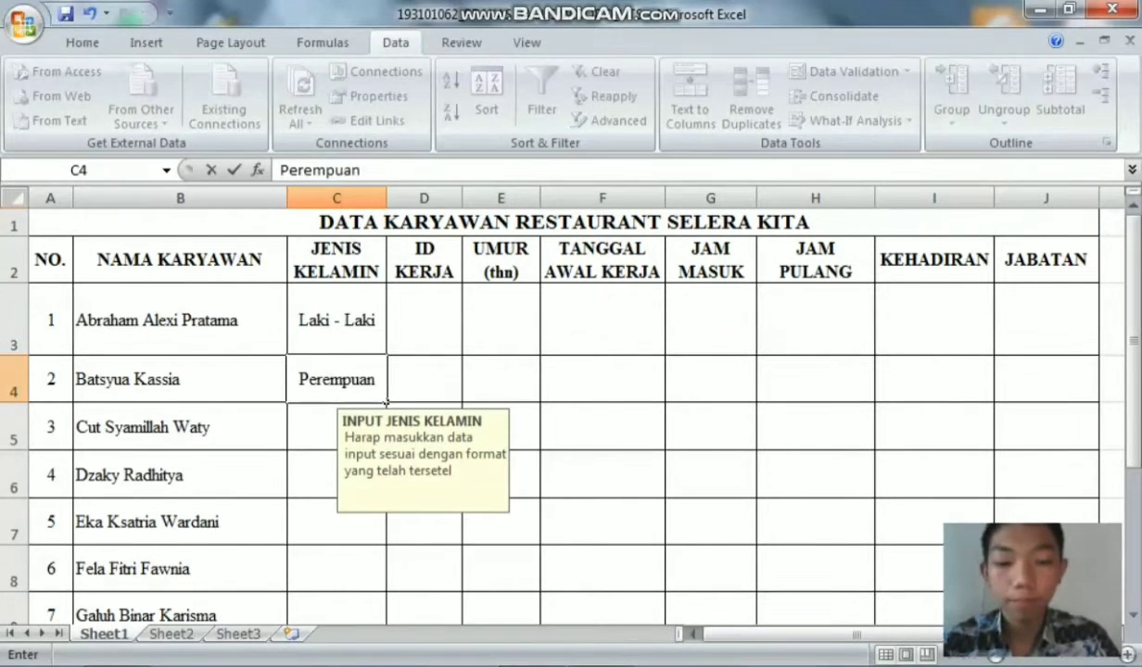
{"action": "key", "text": "BackSpace"}
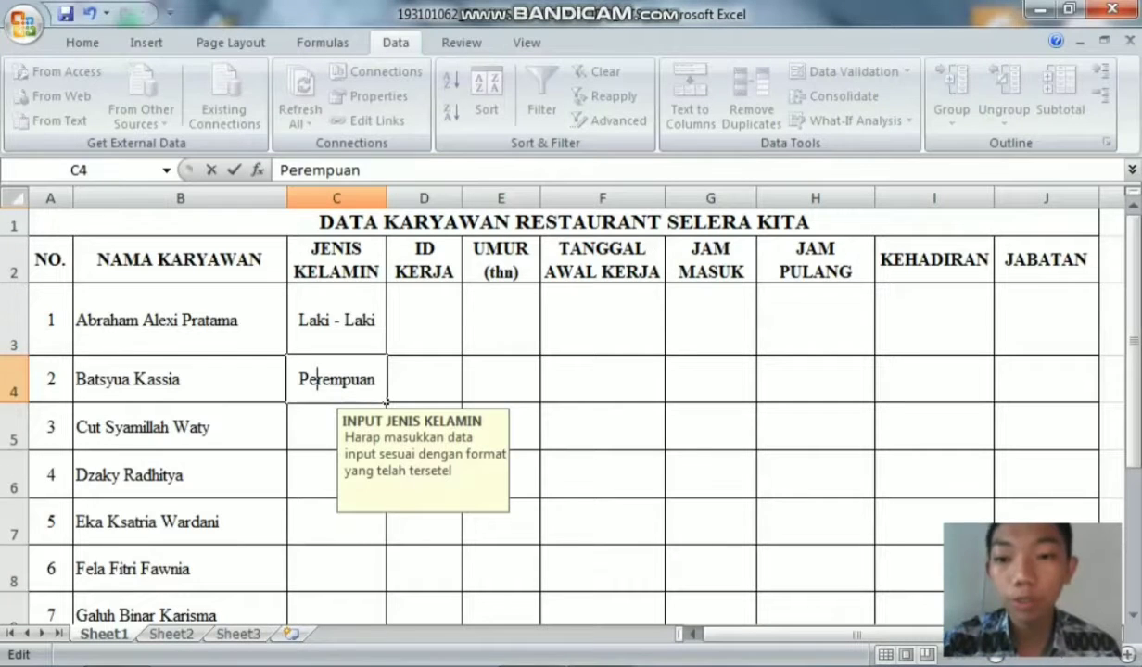
{"action": "key", "text": "Return"}
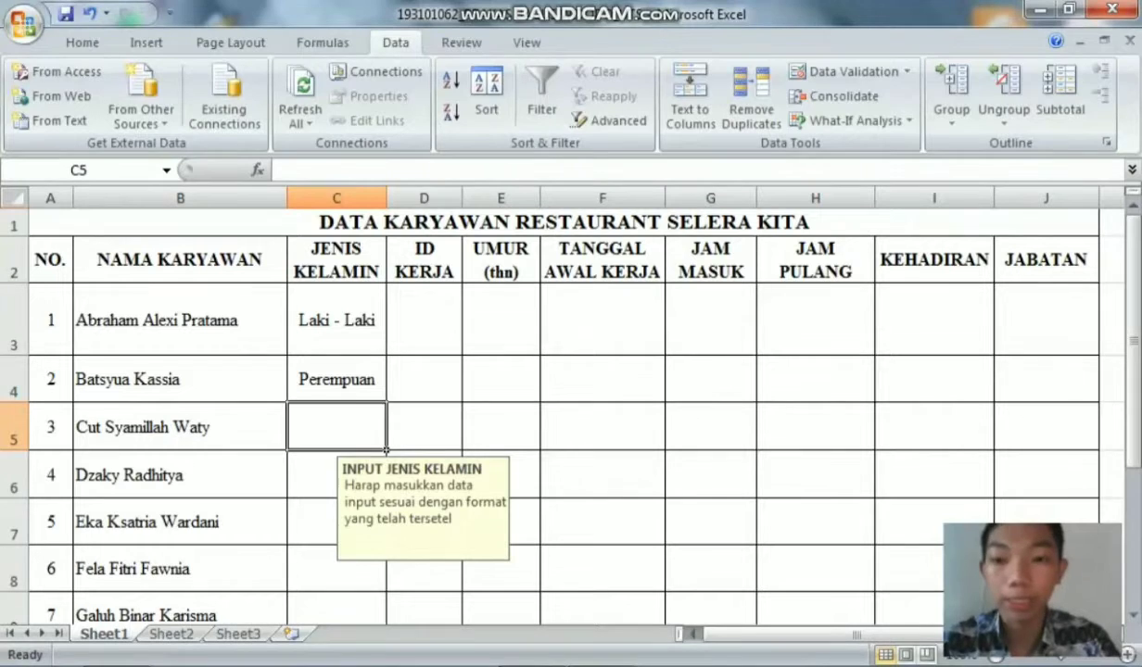
Fill in the JENIS KELAMIN column with 'Perempuan' in C5 and 'Laki - Laki' in C6 and C7.
{"action": "type", "text": "P"}
{"action": "key", "text": "BackSpace"}
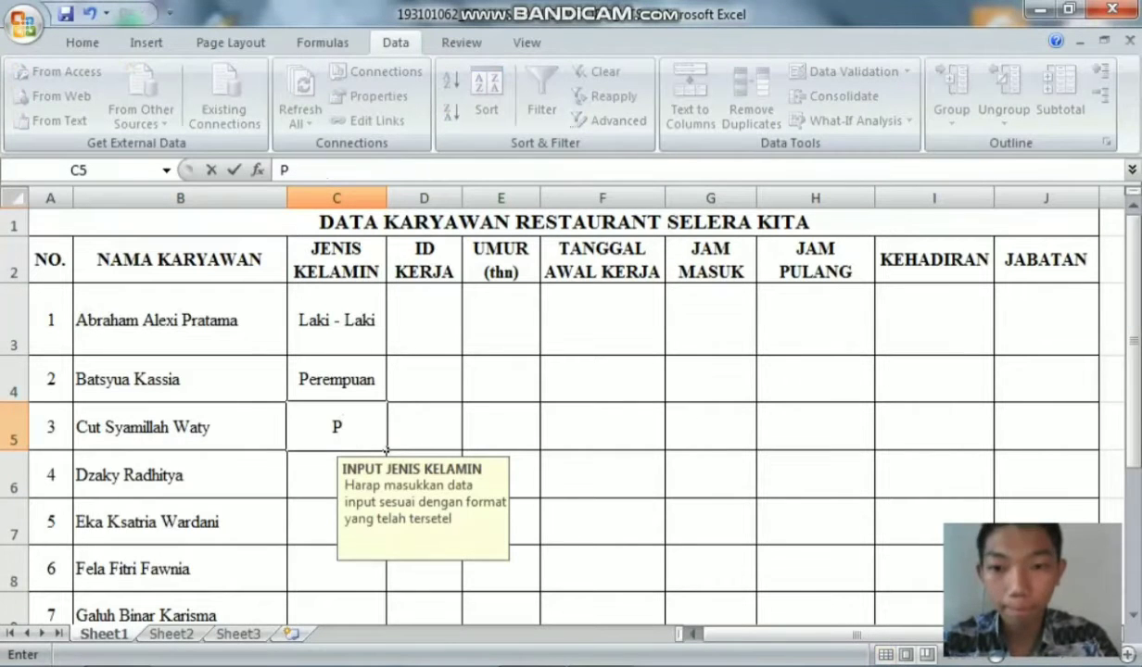
{"action": "type", "text": "er"}
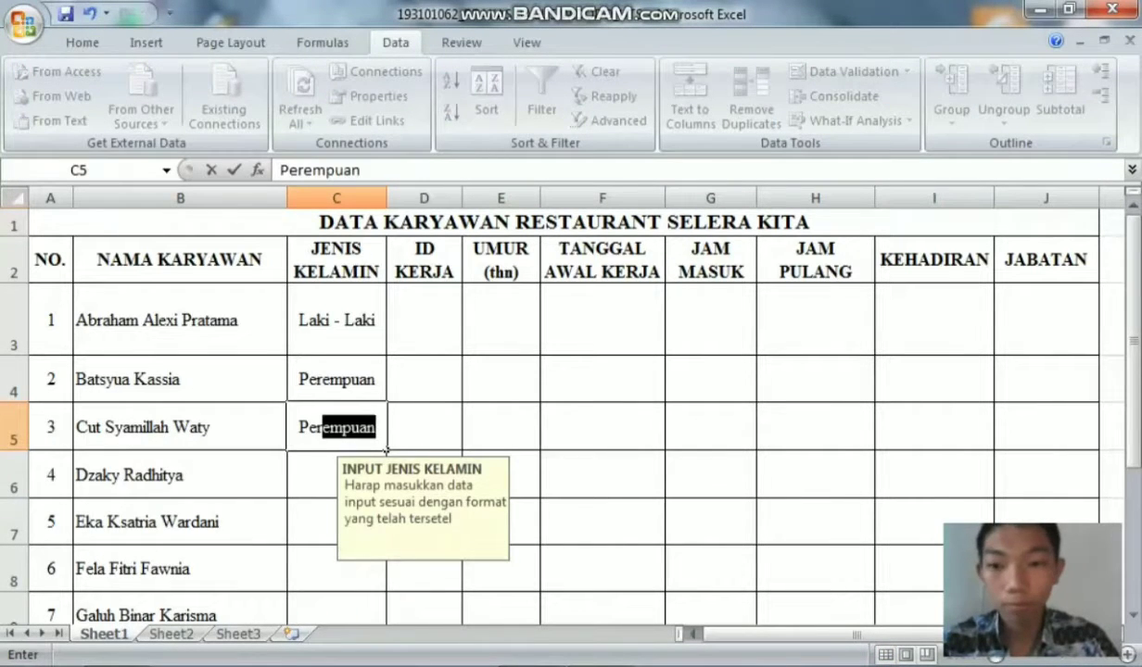
{"action": "key", "text": "Return"}
{"action": "type", "text": "Laki - Laki"}
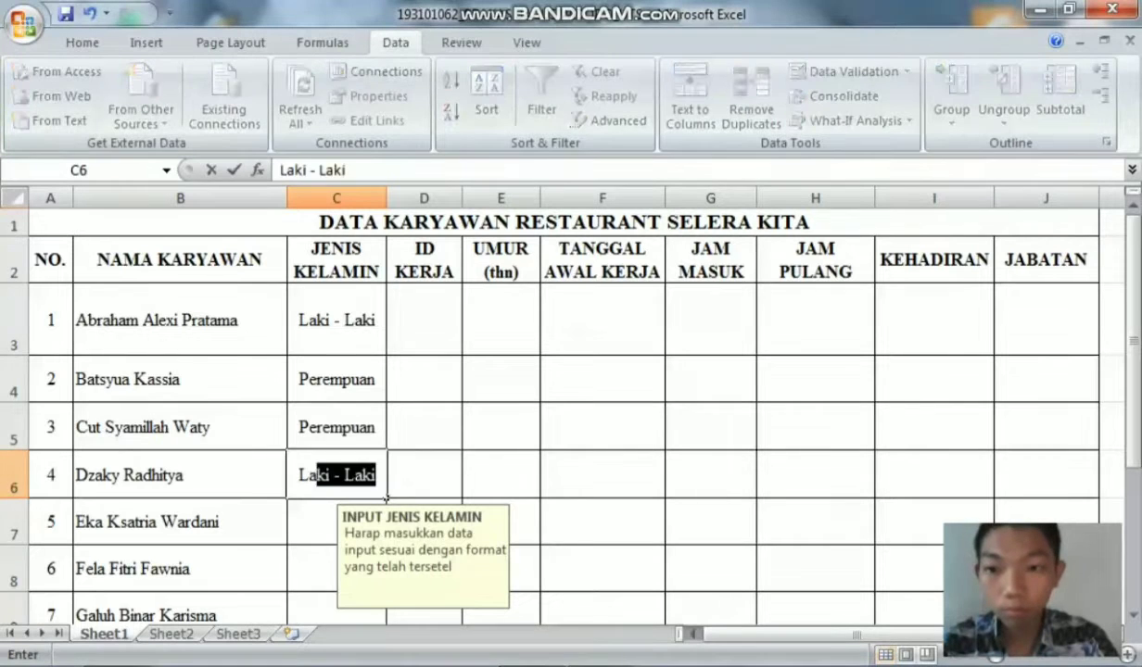
{"action": "key", "text": "Return"}
{"action": "type", "text": "Laki - Laki"}
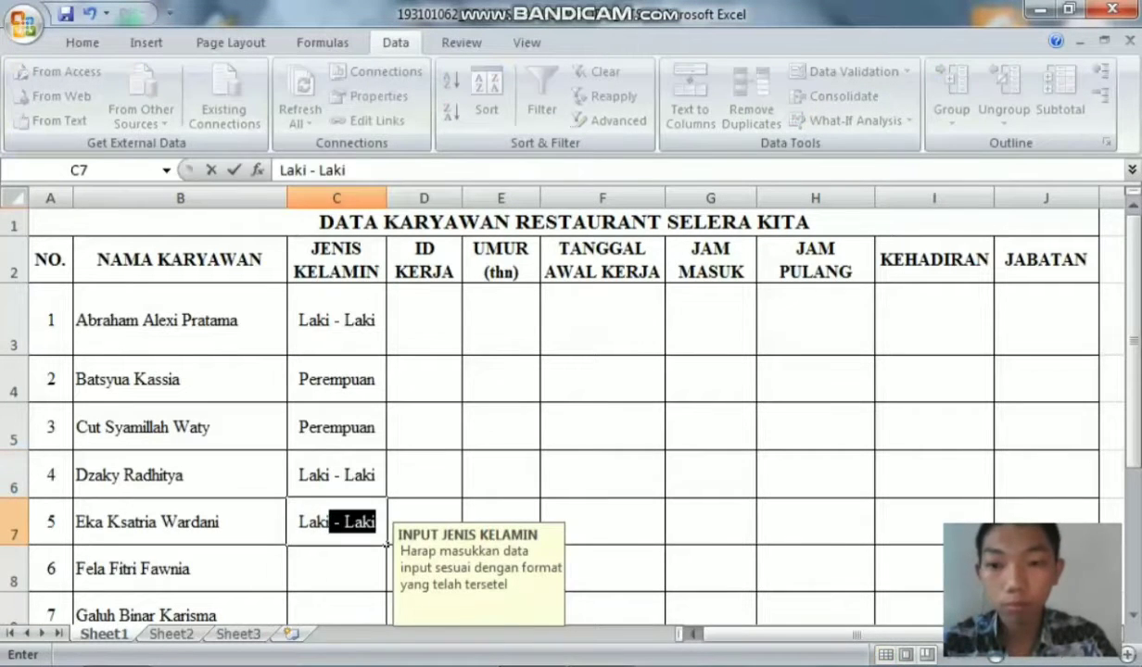
{"action": "key", "text": "Return"}
Enter 'Perempuan' in the JENIS KELAMIN cells C8, C9 and C10.
{"action": "type", "text": "Perempuan"}
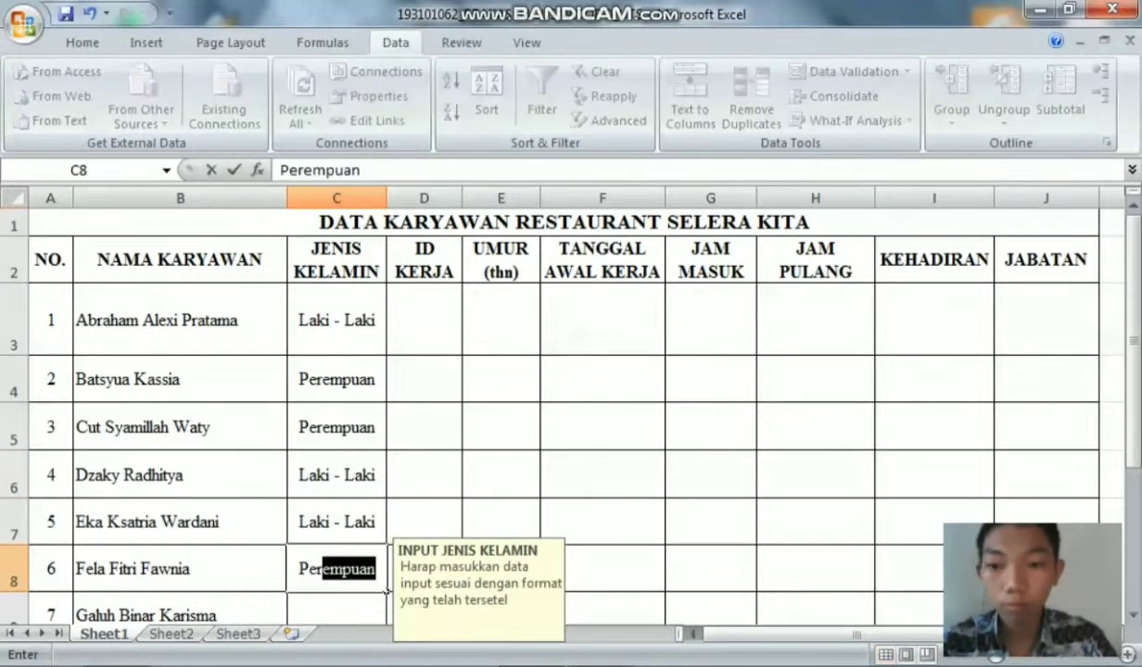
{"action": "key", "text": "Return"}
{"action": "type", "text": "Perempuan"}
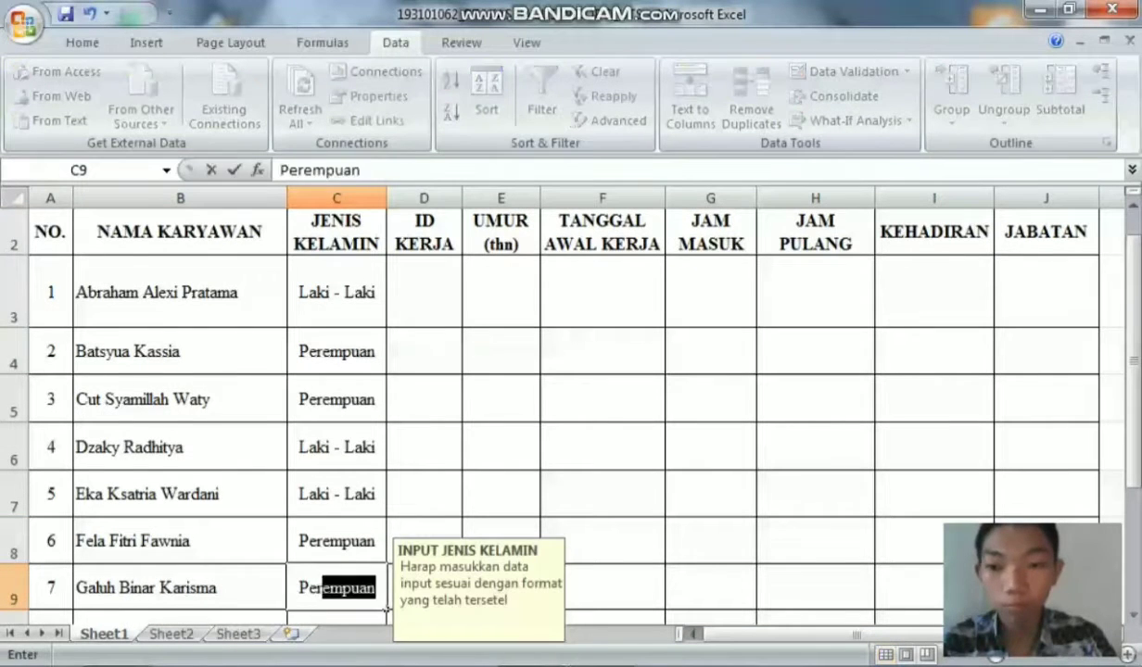
{"action": "key", "text": "Return"}
{"action": "type", "text": "Perempuan"}
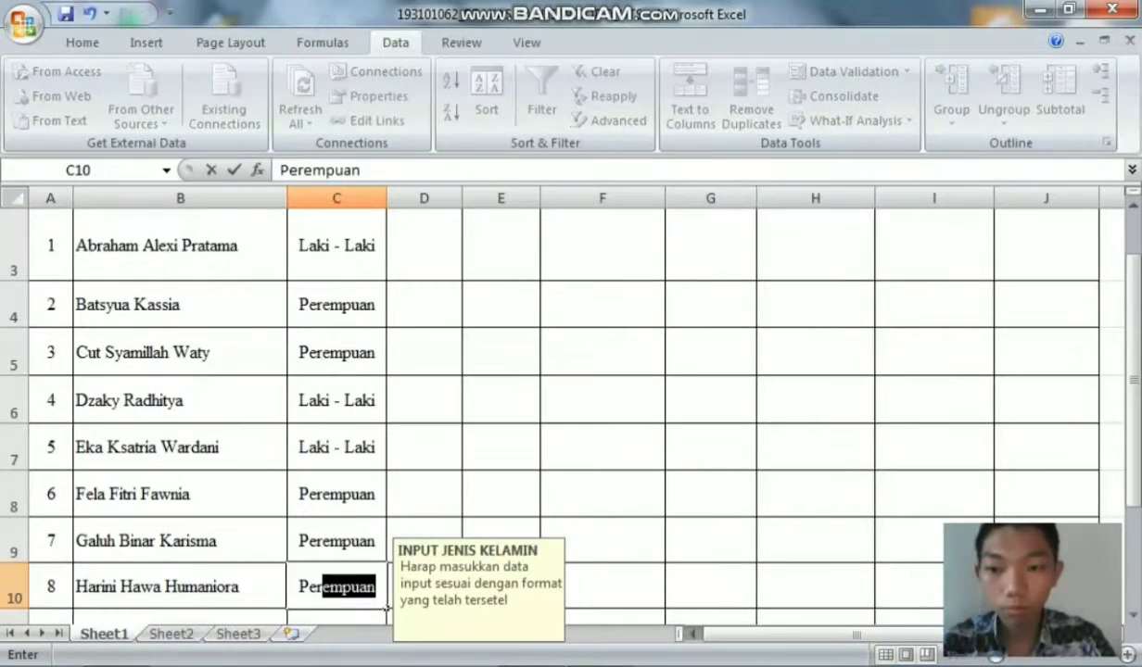
{"action": "key", "text": "Return"}
Enter 'Laki - Laki' in the last two JENIS KELAMIN cells, C11 and C12.
{"action": "type", "text": "Laki - Laki"}
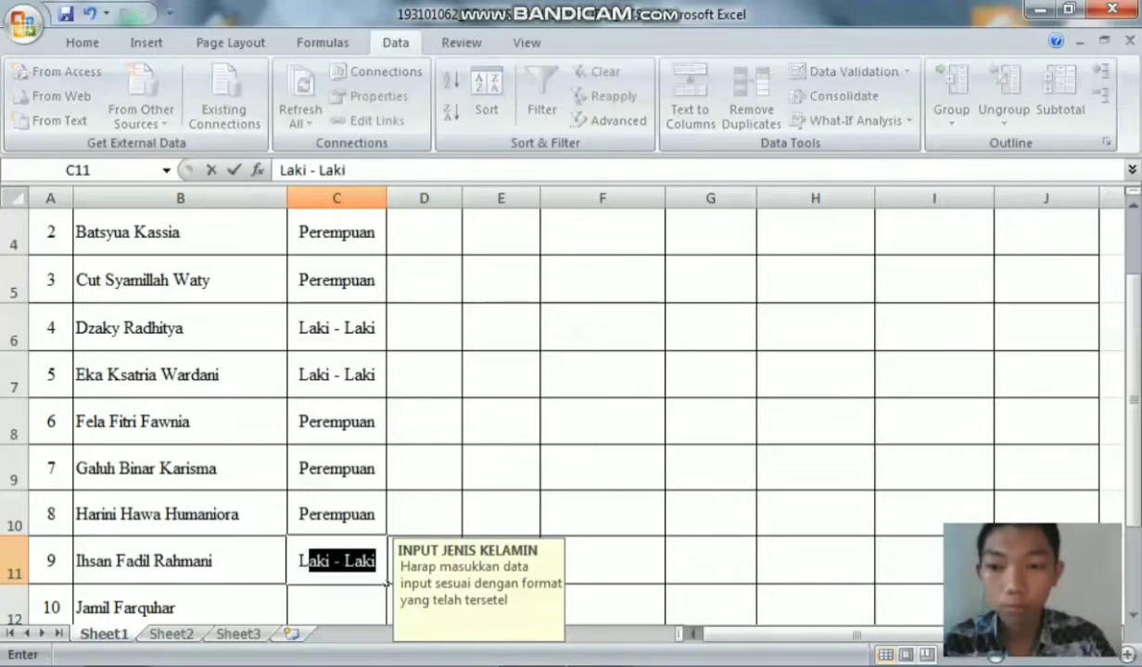
{"action": "key", "text": "Return"}
{"action": "type", "text": "Laki - Laki"}
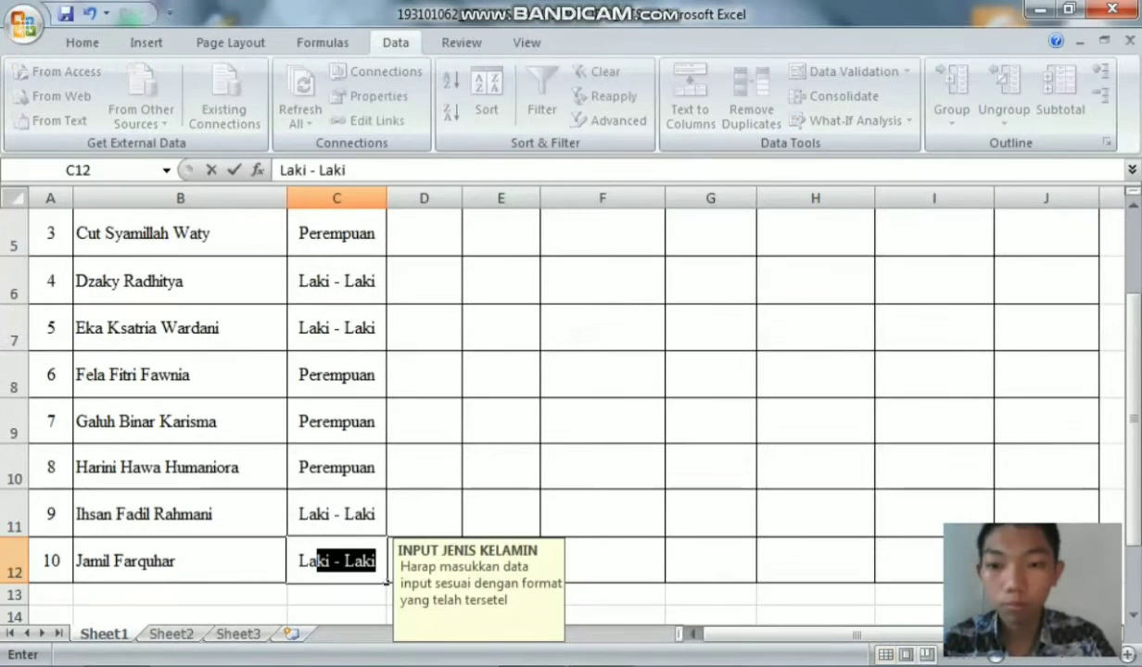
{"action": "key", "text": "Return"}
{"action": "scroll", "coordinate": [336, 319], "scroll_direction": "up", "scroll_amount": 2}
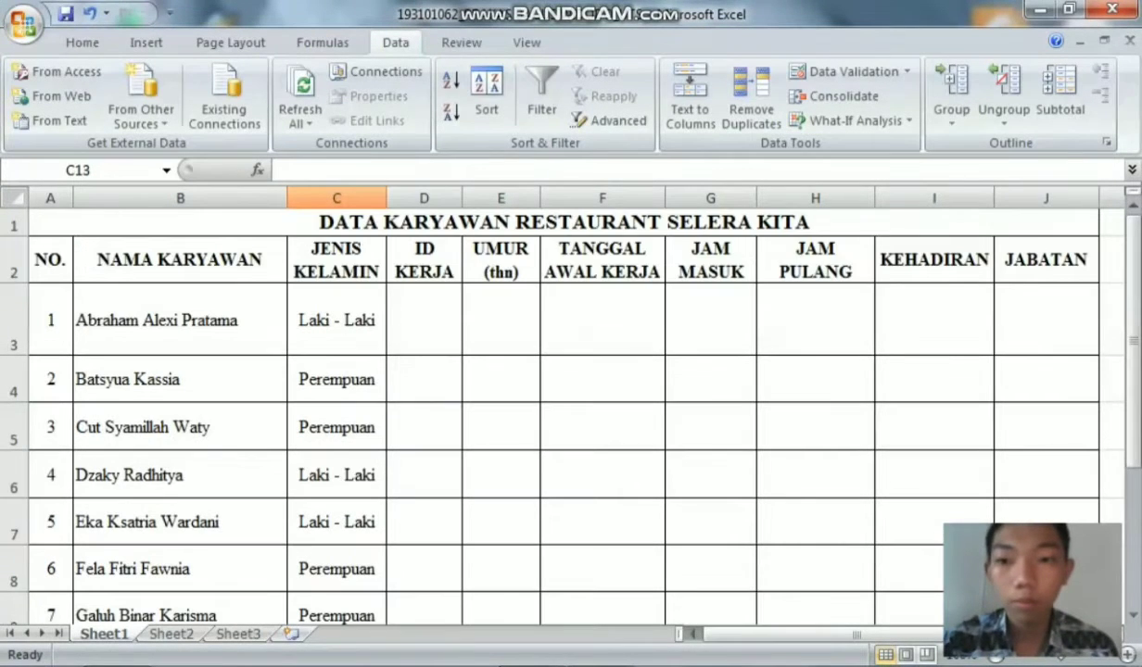
{"action": "left_click", "coordinate": [337, 319]}
{"action": "scroll", "coordinate": [337, 319], "scroll_direction": "down", "scroll_amount": 4}
{"action": "scroll", "coordinate": [549, 413], "scroll_direction": "up", "scroll_amount": 4}
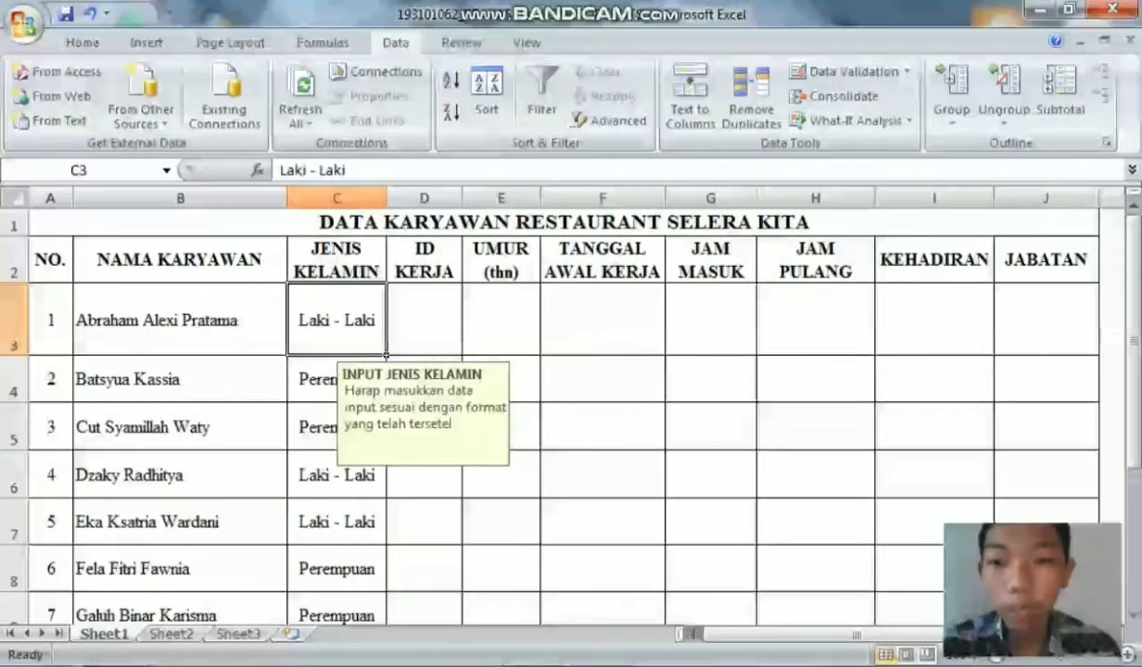
Restrict the ID KERJA cells D3:D12 with data validation to a text length equal to 6.
{"action": "mouse_move", "coordinate": [531, 648]}
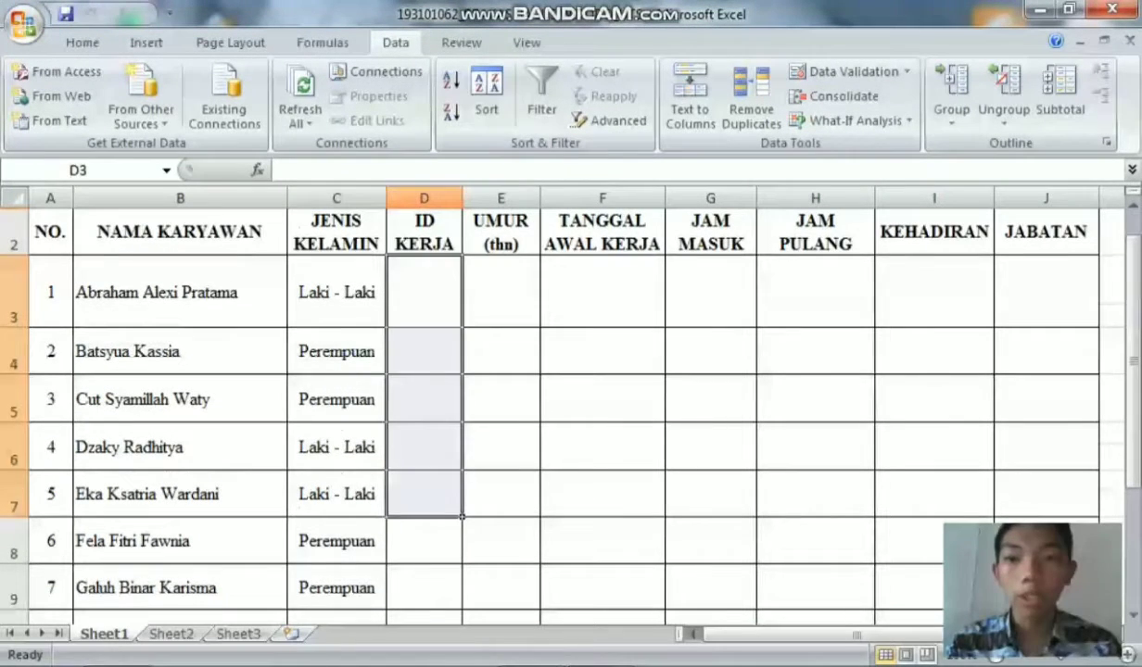
{"action": "left_click", "coordinate": [423, 292]}
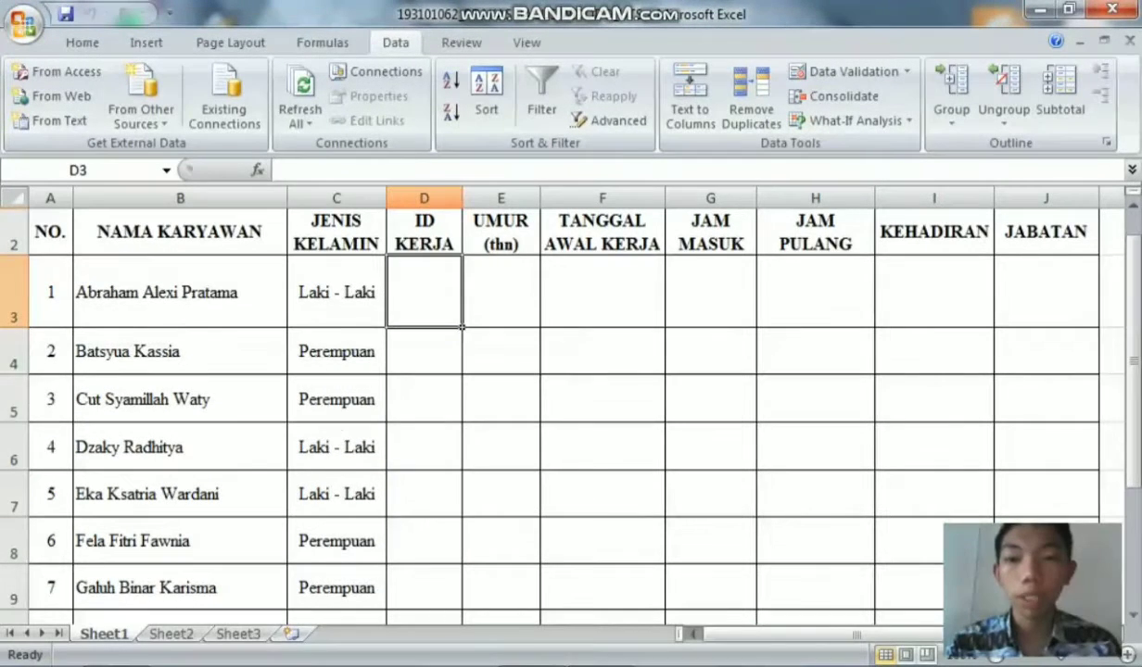
{"action": "left_click_drag", "start_coordinate": [423, 292], "coordinate": [426, 561]}
{"action": "left_click", "coordinate": [907, 71]}
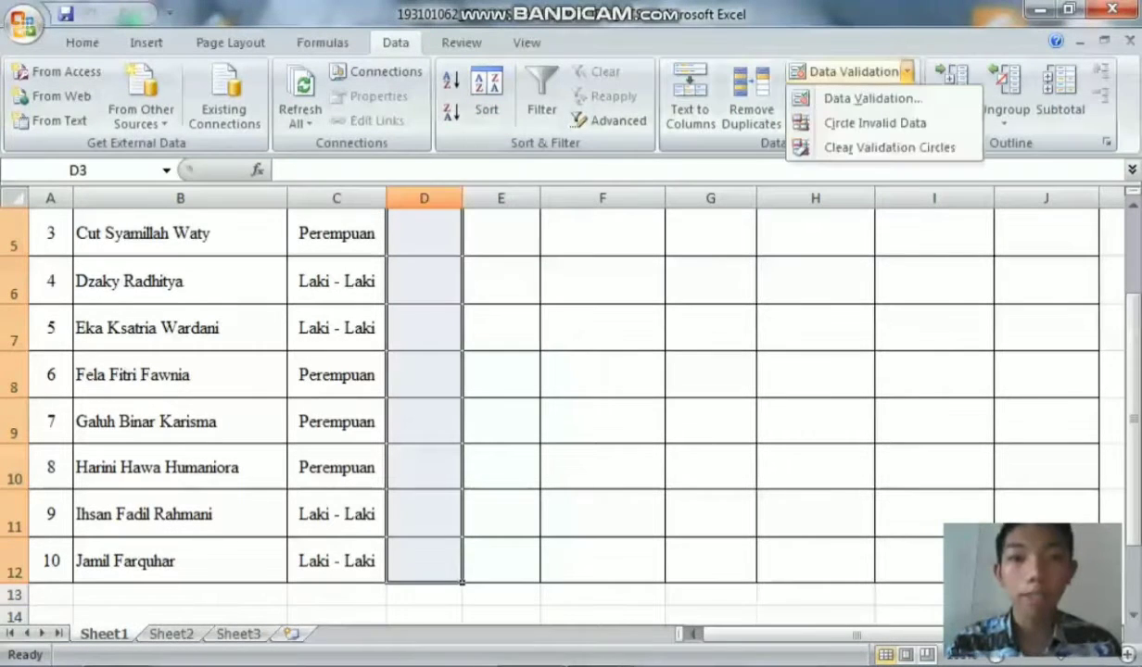
{"action": "left_click", "coordinate": [871, 99]}
{"action": "left_click", "coordinate": [635, 116]}
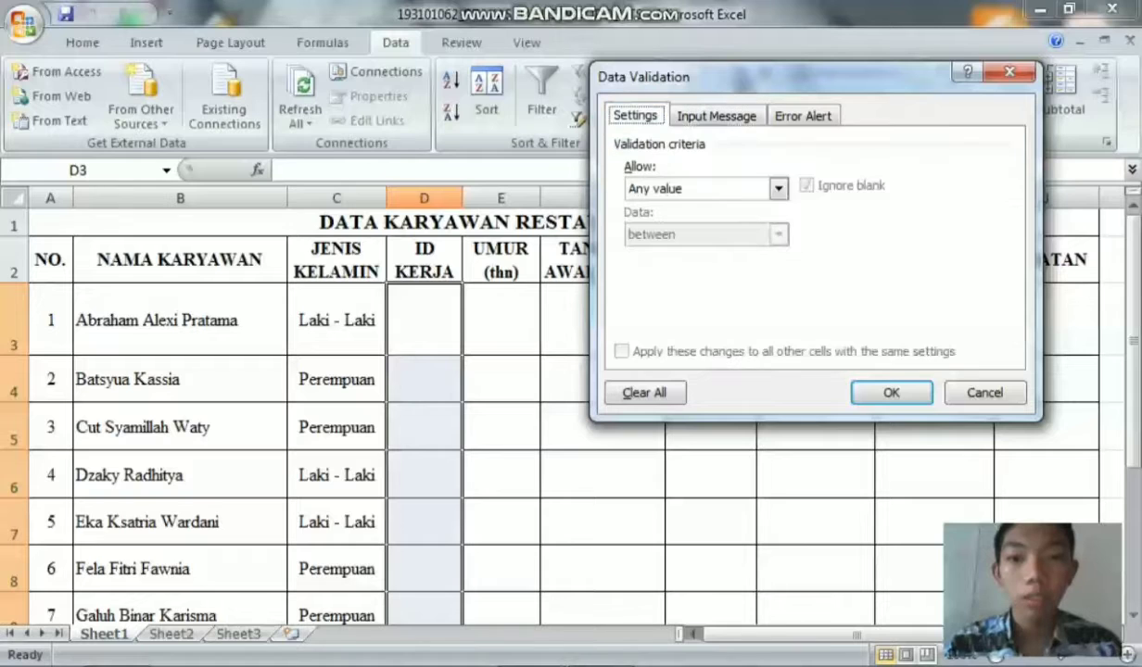
{"action": "left_click", "coordinate": [778, 189]}
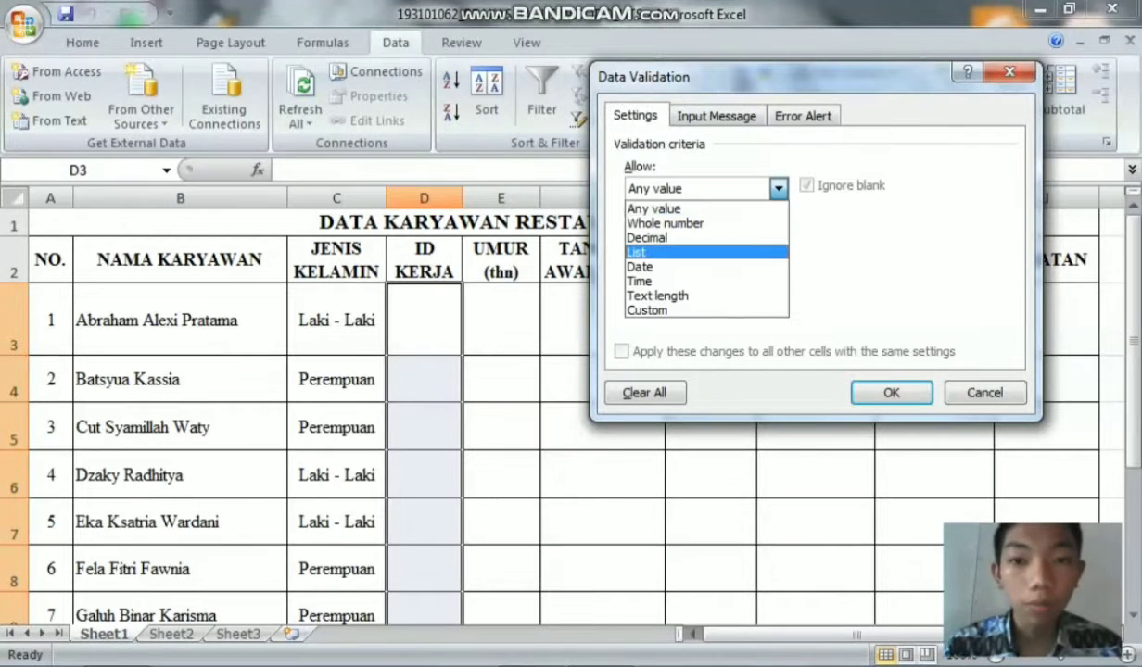
{"action": "left_click", "coordinate": [681, 295]}
{"action": "left_click", "coordinate": [779, 234]}
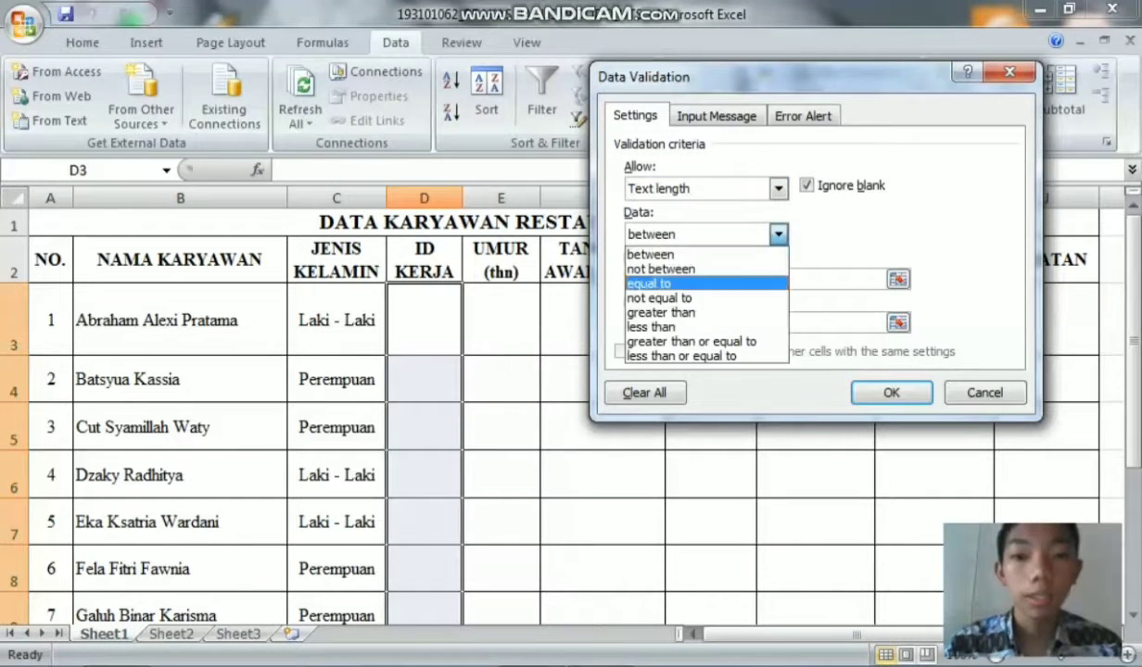
{"action": "left_click", "coordinate": [681, 283]}
{"action": "left_click", "coordinate": [742, 279]}
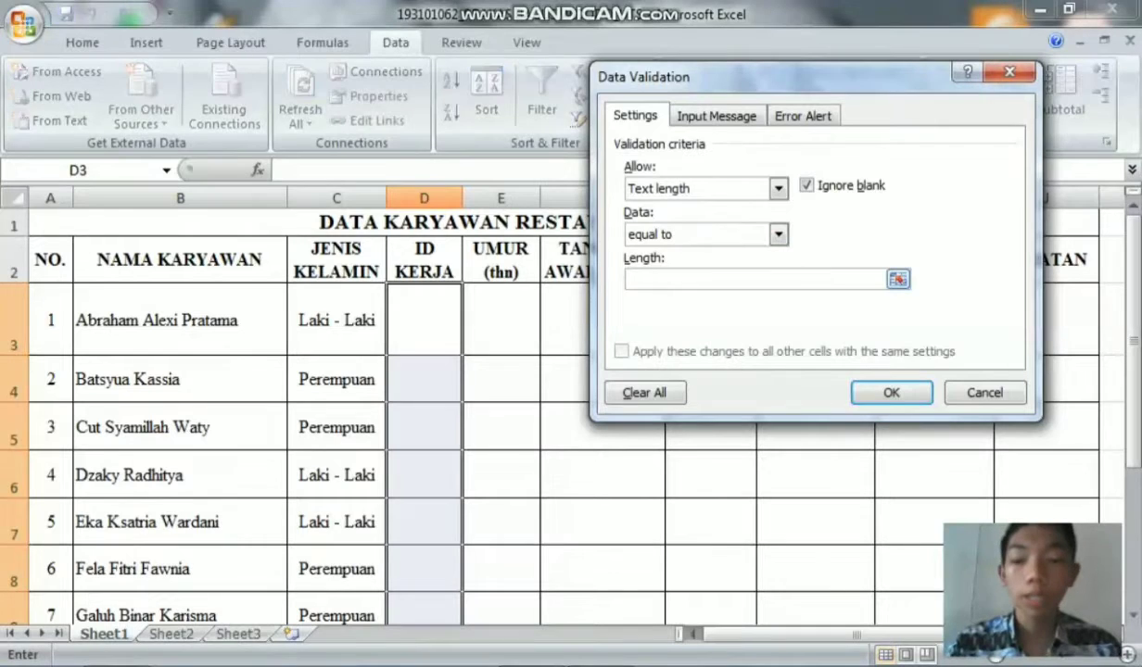
{"action": "type", "text": "6"}
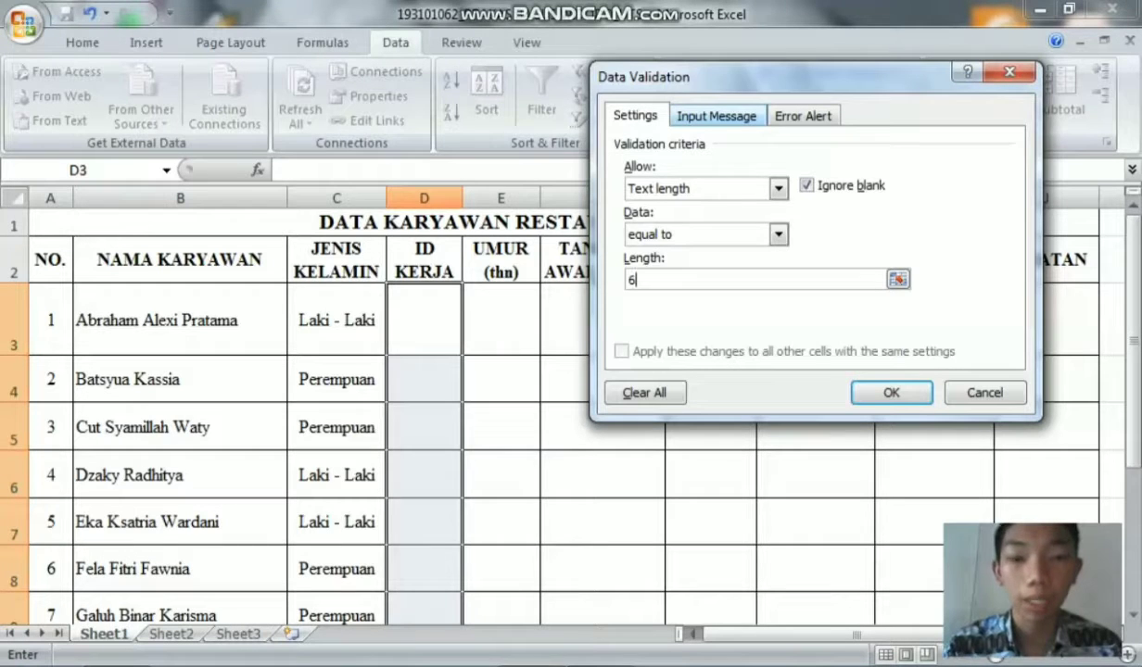
Set the input message title for the ID KERJA cells to 'INPUT ID KERJA'.
{"action": "left_click", "coordinate": [716, 116]}
{"action": "left_click", "coordinate": [630, 217]}
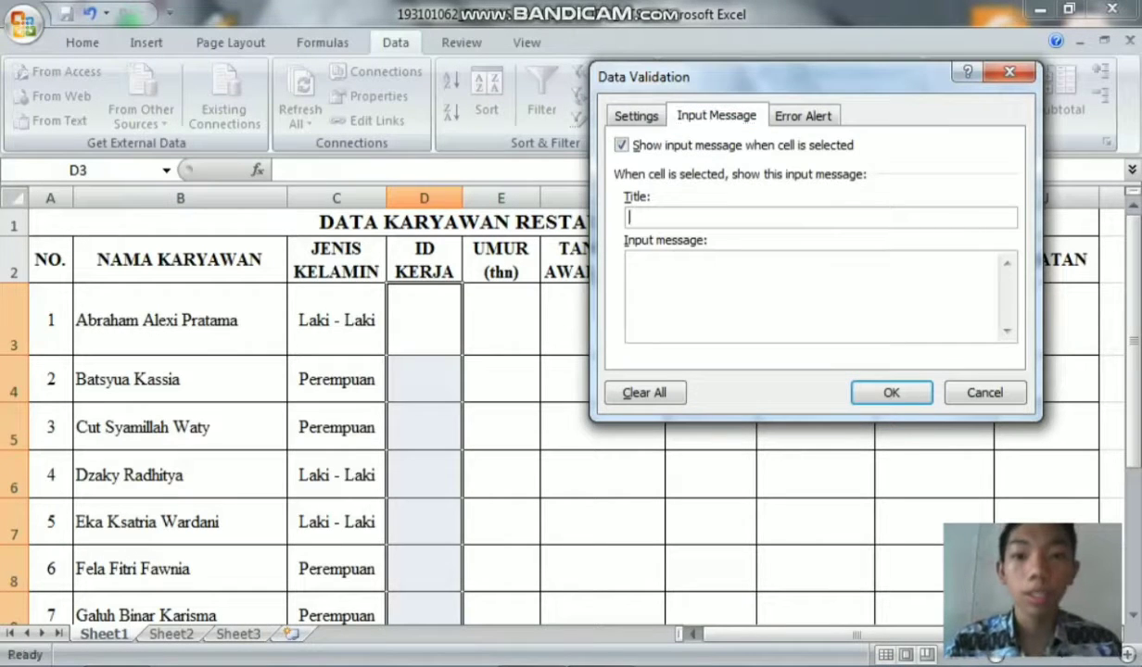
{"action": "type", "text": "INPU"}
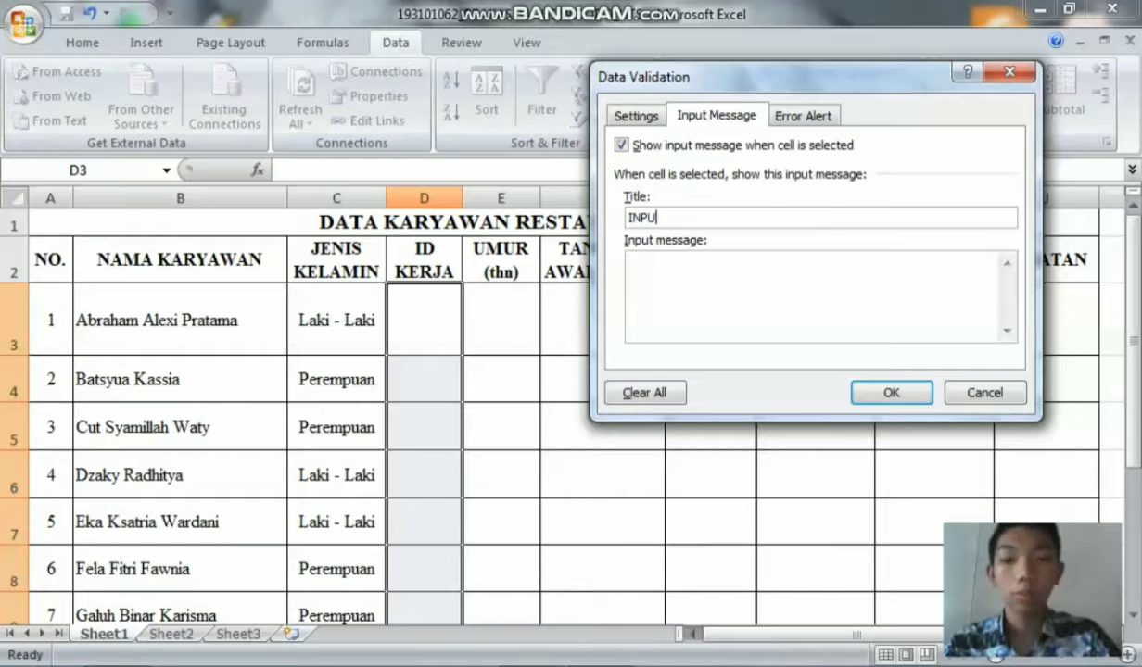
{"action": "type", "text": "T ID KERJA"}
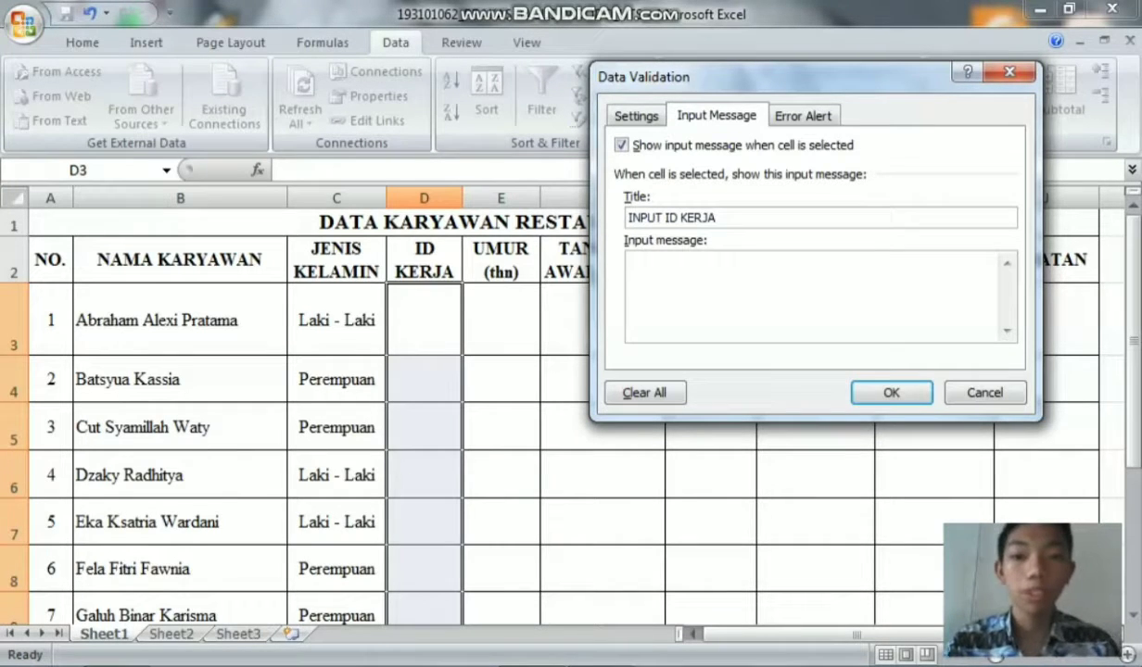
Enter 'Harap masukkan input data sesuai dengan format yang telah tersetel' as the input message for the ID KERJA cells.
{"action": "left_click", "coordinate": [630, 260]}
{"action": "type", "text": "Ha"}
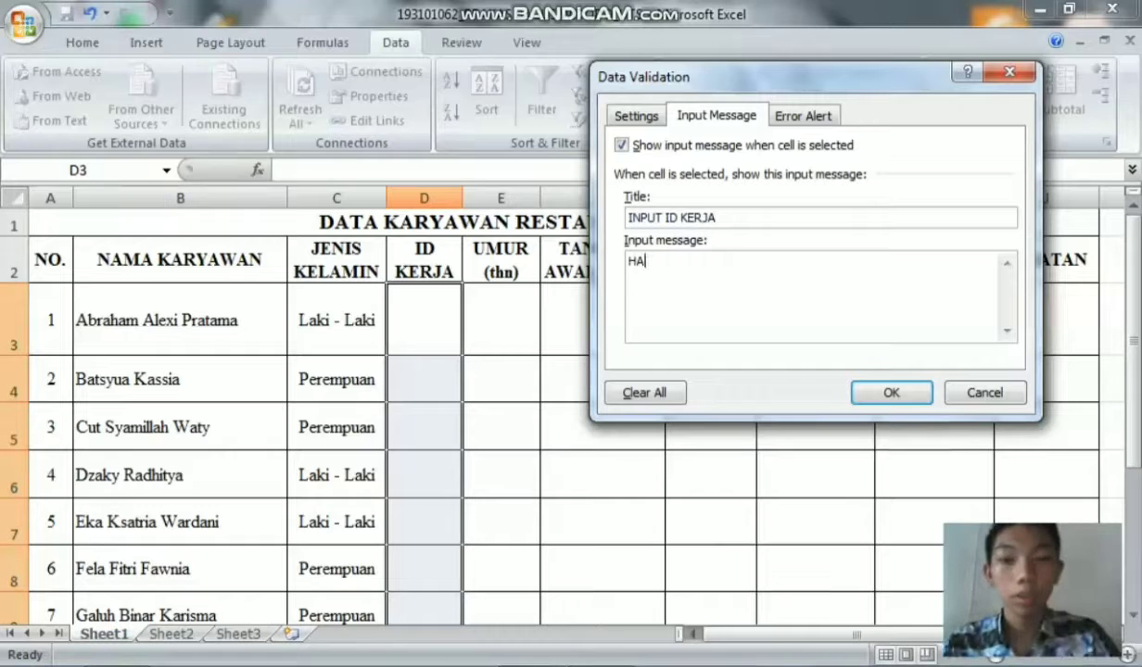
{"action": "key", "text": "BackSpace"}
{"action": "type", "text": "at"}
{"action": "key", "text": "BackSpace"}
{"action": "type", "text": "rap"}
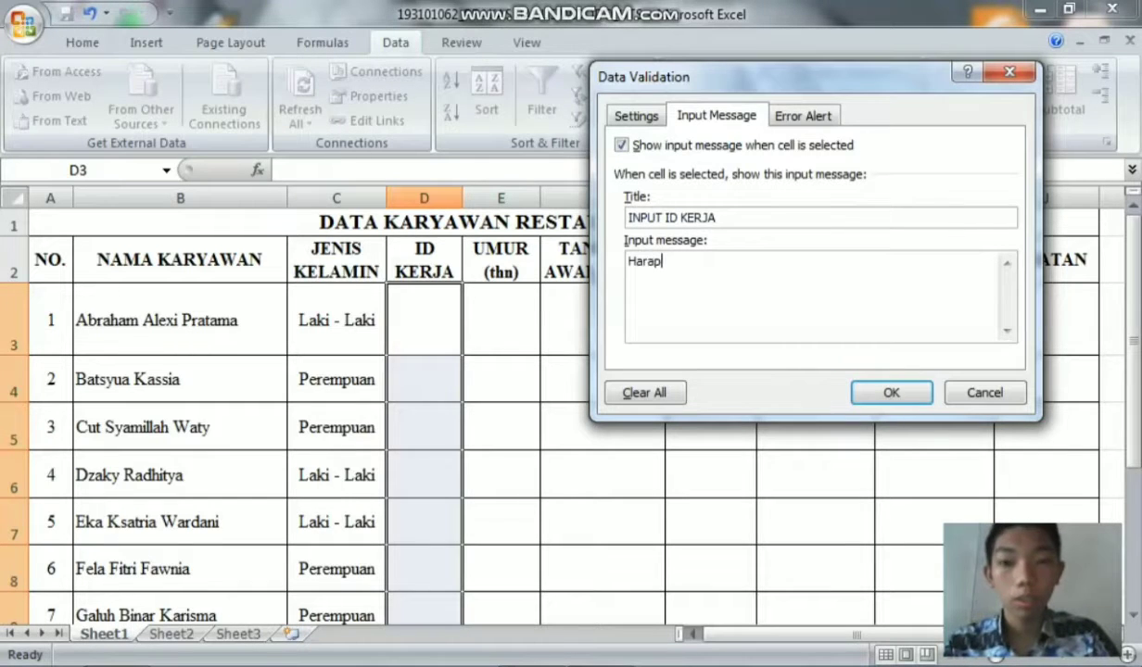
{"action": "type", "text": " masukkan in"}
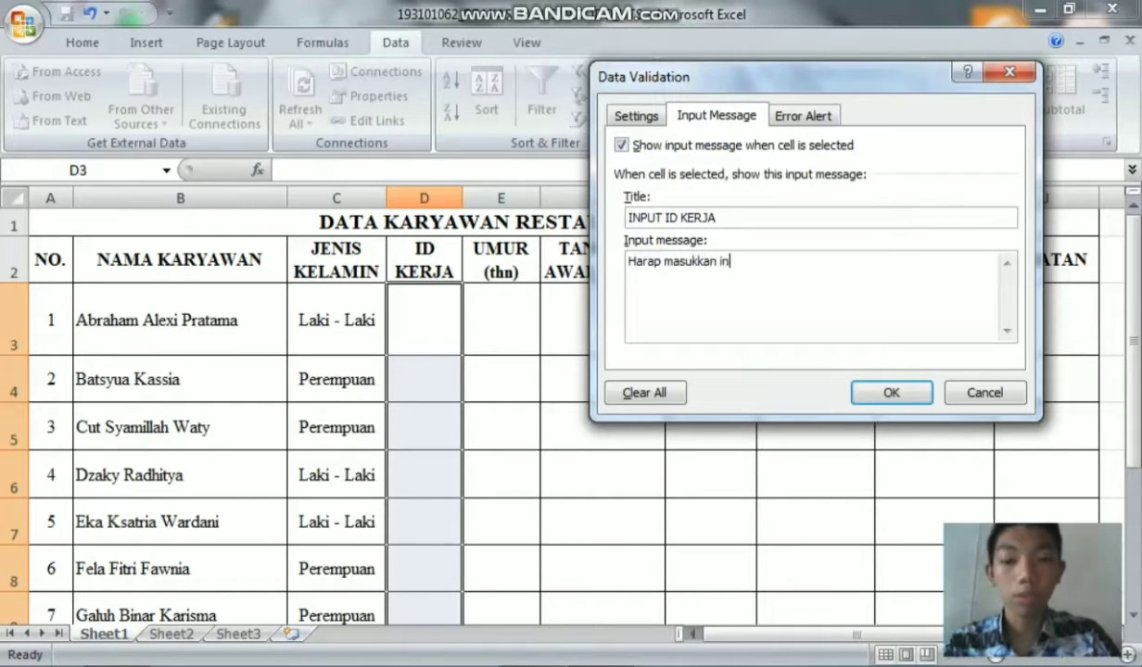
{"action": "type", "text": "put data se"}
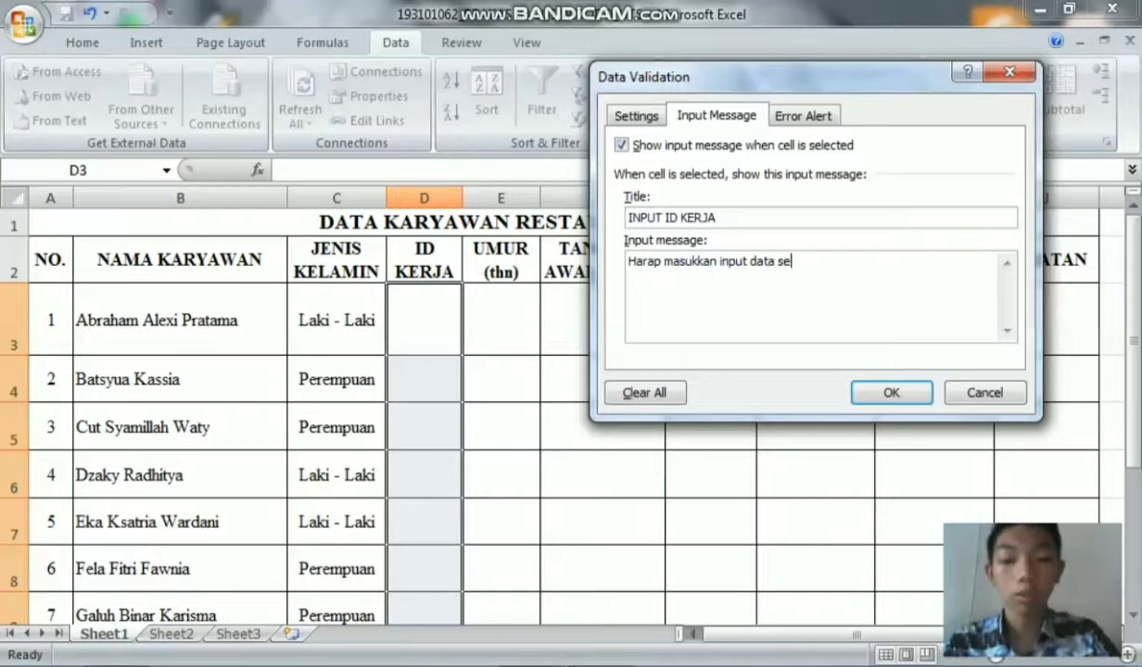
{"action": "type", "text": "suai dengan "}
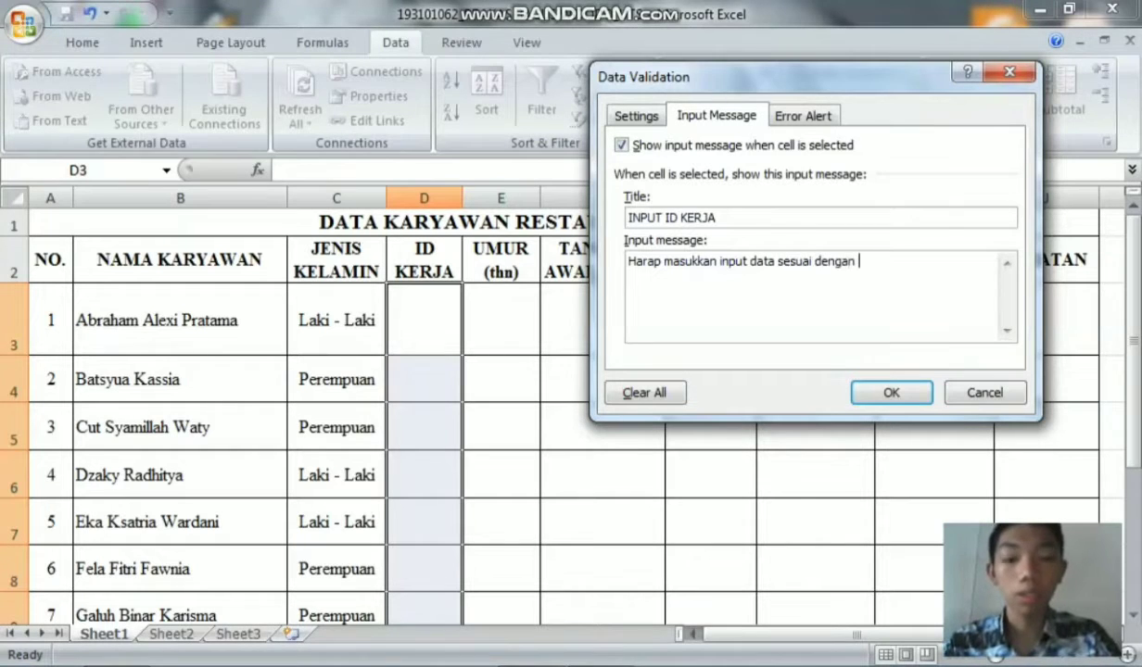
{"action": "type", "text": "froa"}
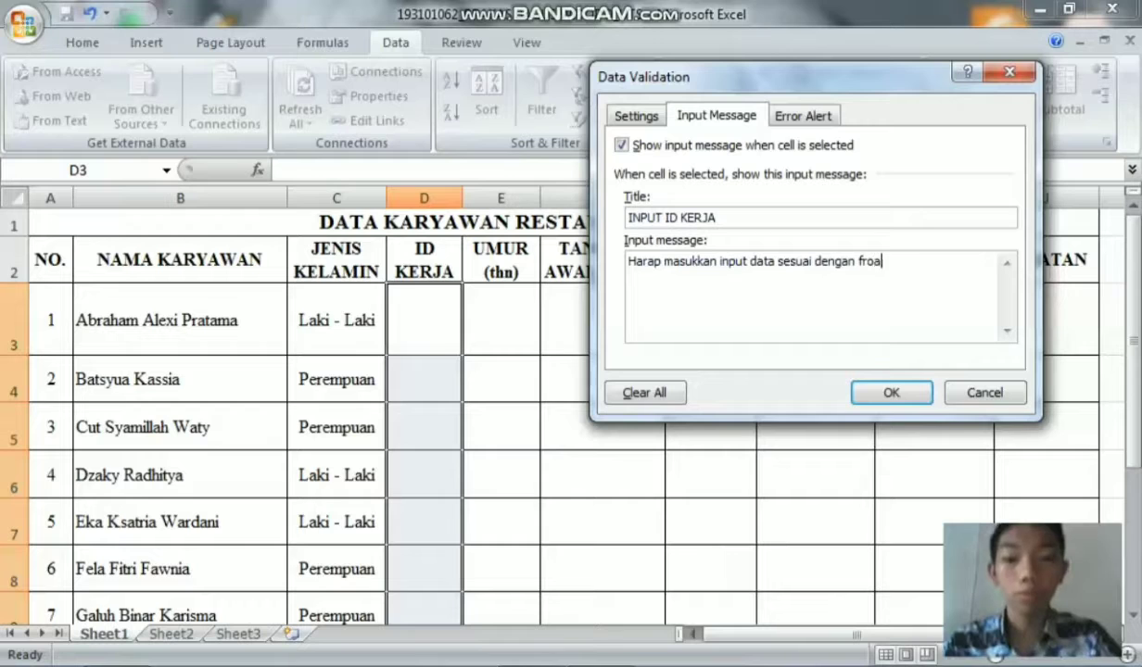
{"action": "key", "text": "BackSpace"}
{"action": "key", "text": "BackSpace"}
{"action": "key", "text": "BackSpace"}
{"action": "key", "text": "BackSpace"}
{"action": "type", "text": "ormat"}
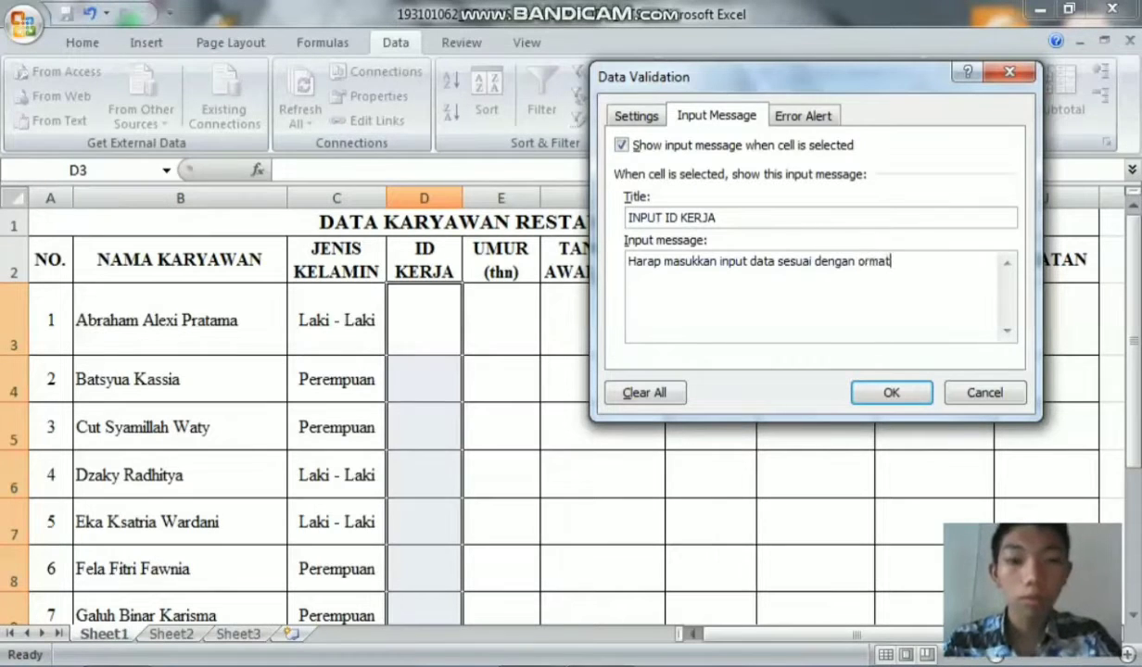
{"action": "key", "text": "BackSpace"}
{"action": "key", "text": "BackSpace"}
{"action": "key", "text": "BackSpace"}
{"action": "key", "text": "BackSpace"}
{"action": "key", "text": "BackSpace"}
{"action": "key", "text": "BackSpace"}
{"action": "type", "text": "f"}
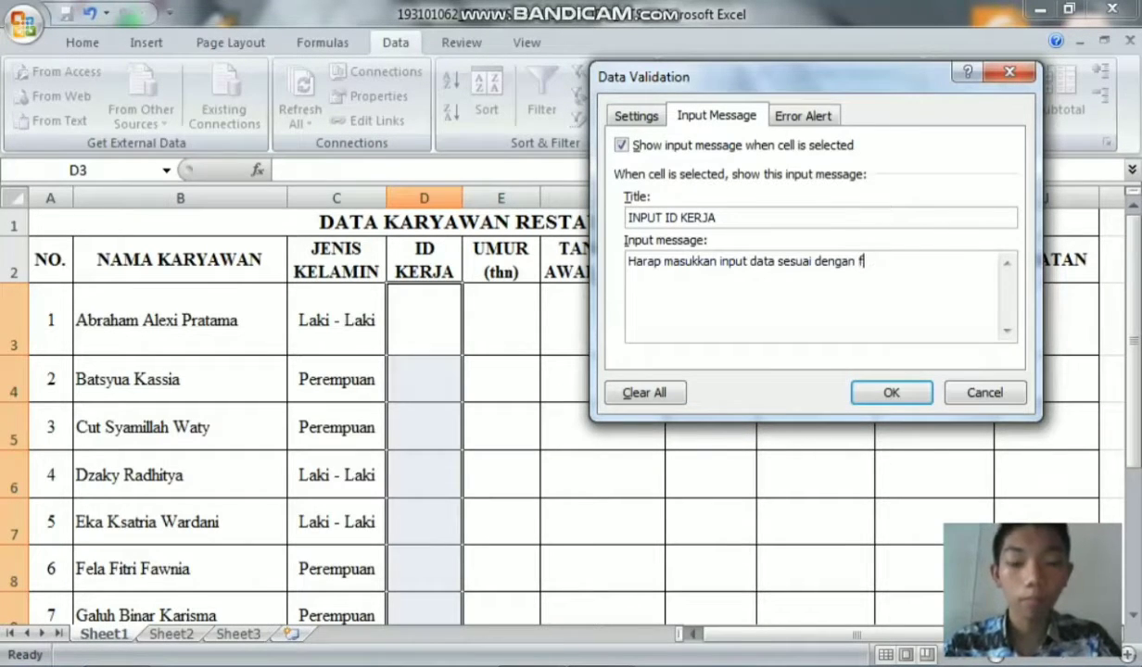
{"action": "type", "text": "ormat yang te"}
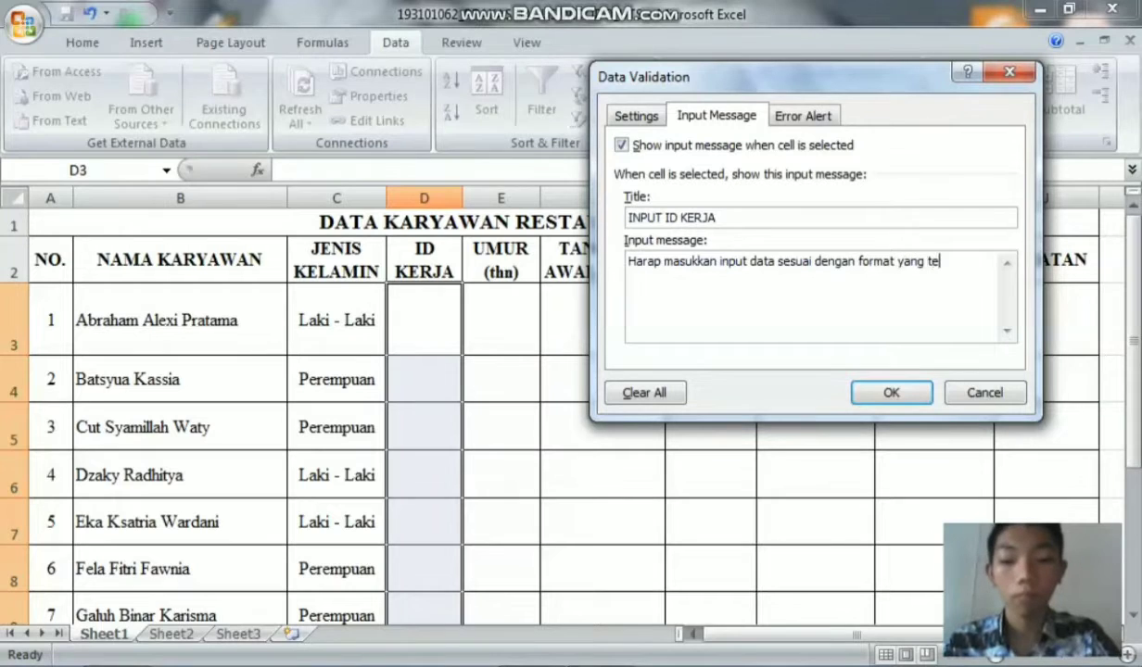
{"action": "type", "text": "lah terset"}
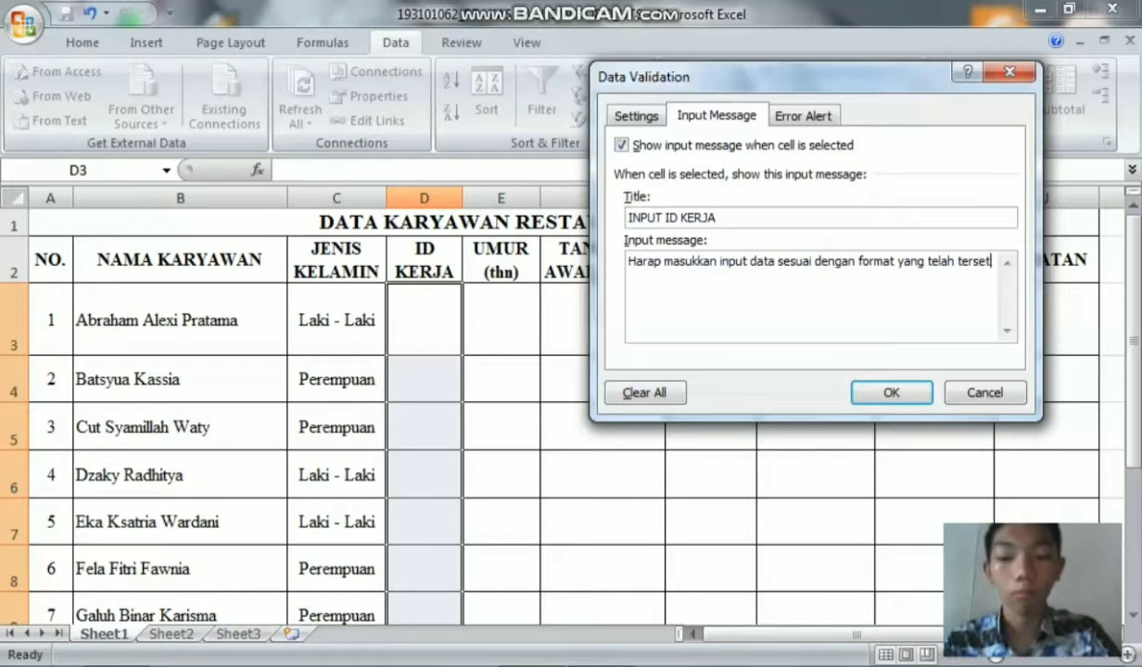
{"action": "type", "text": "el"}
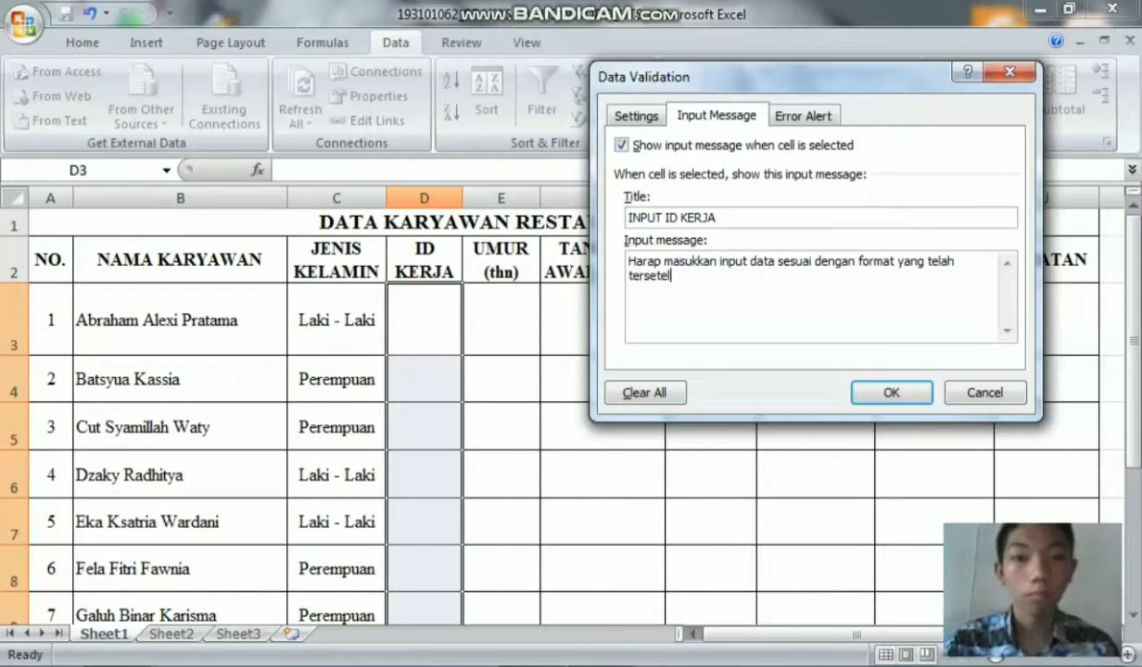
Give the ID KERJA validation a Stop error alert titled 'INPUT SALAH'.
{"action": "left_click", "coordinate": [804, 116]}
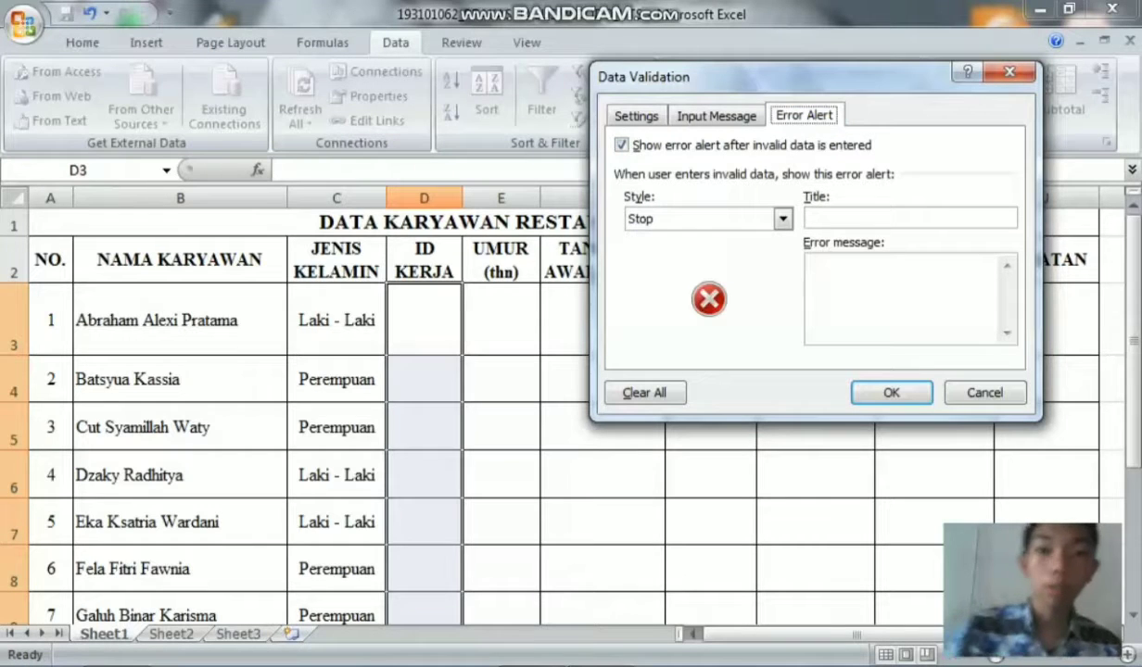
{"action": "left_click", "coordinate": [783, 218]}
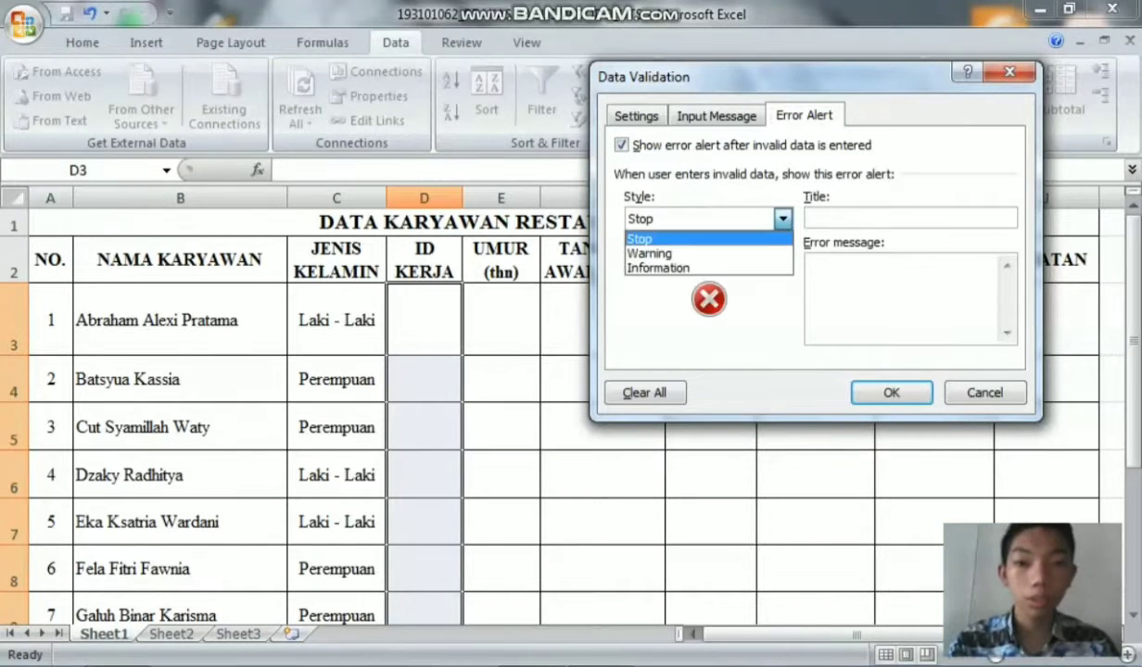
{"action": "left_click", "coordinate": [700, 238]}
{"action": "left_click", "coordinate": [909, 218]}
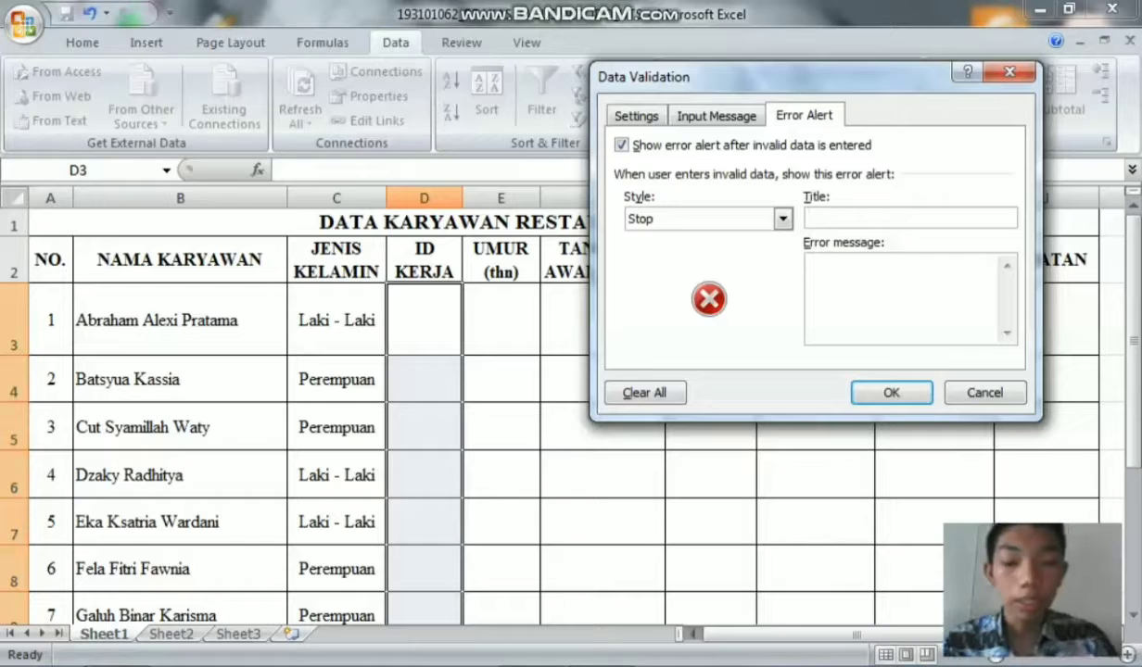
{"action": "type", "text": "INP"}
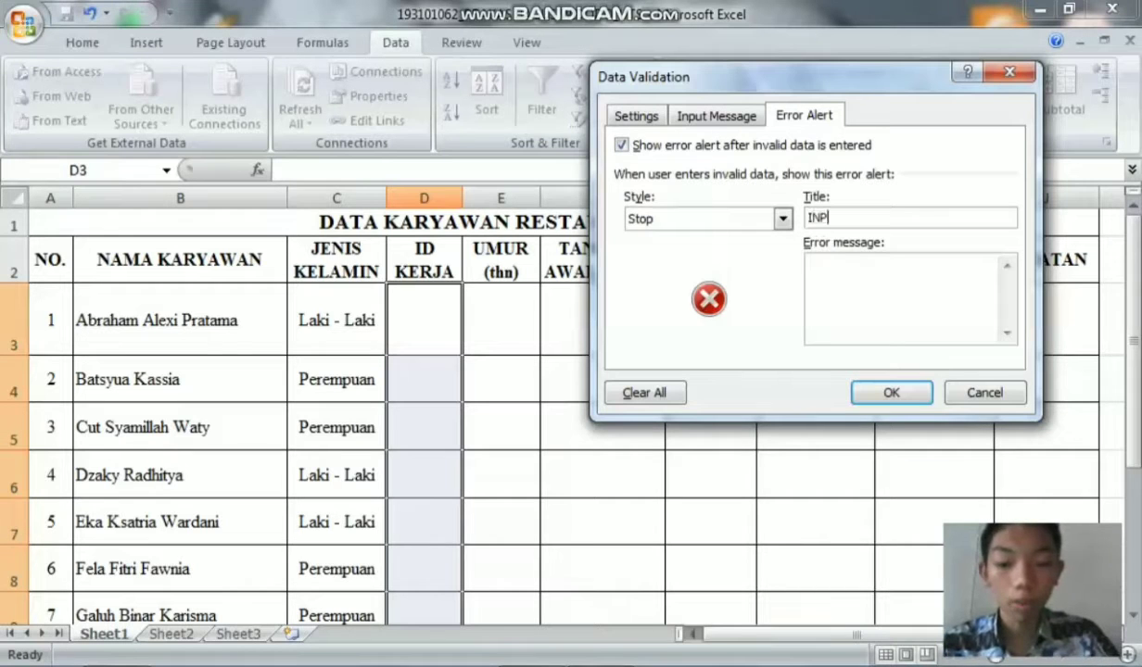
{"action": "type", "text": "UT SALAH"}
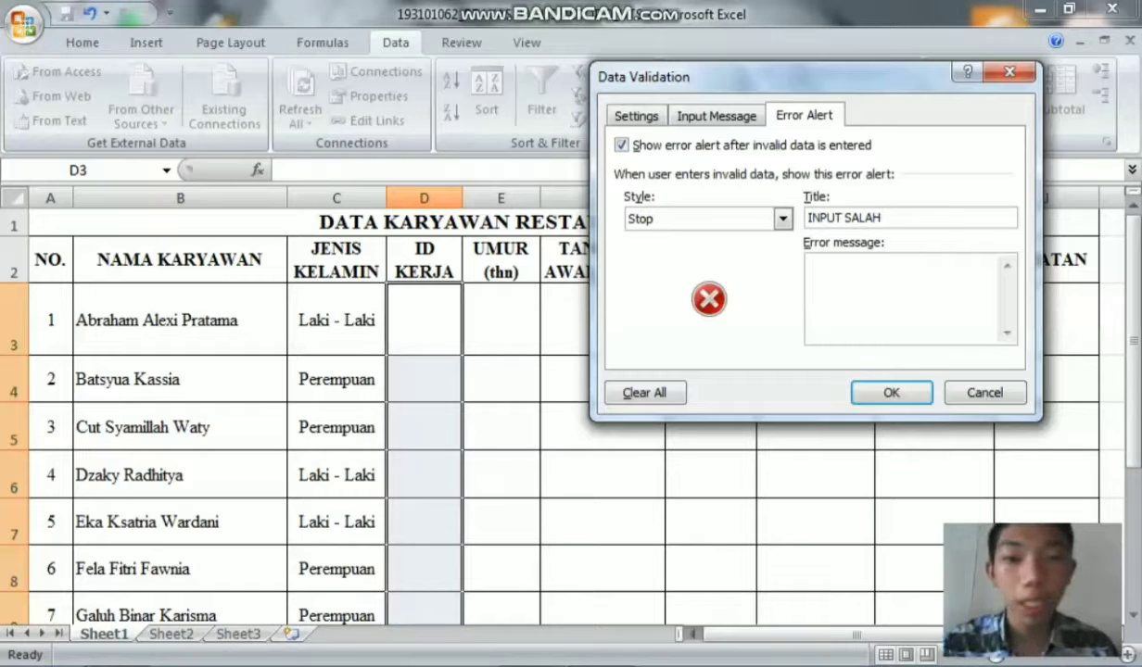
Enter 'Input yang anda masukkan kurang tepat' as the first line of the error message for the ID KERJA cells.
{"action": "type", "text": "IN"}
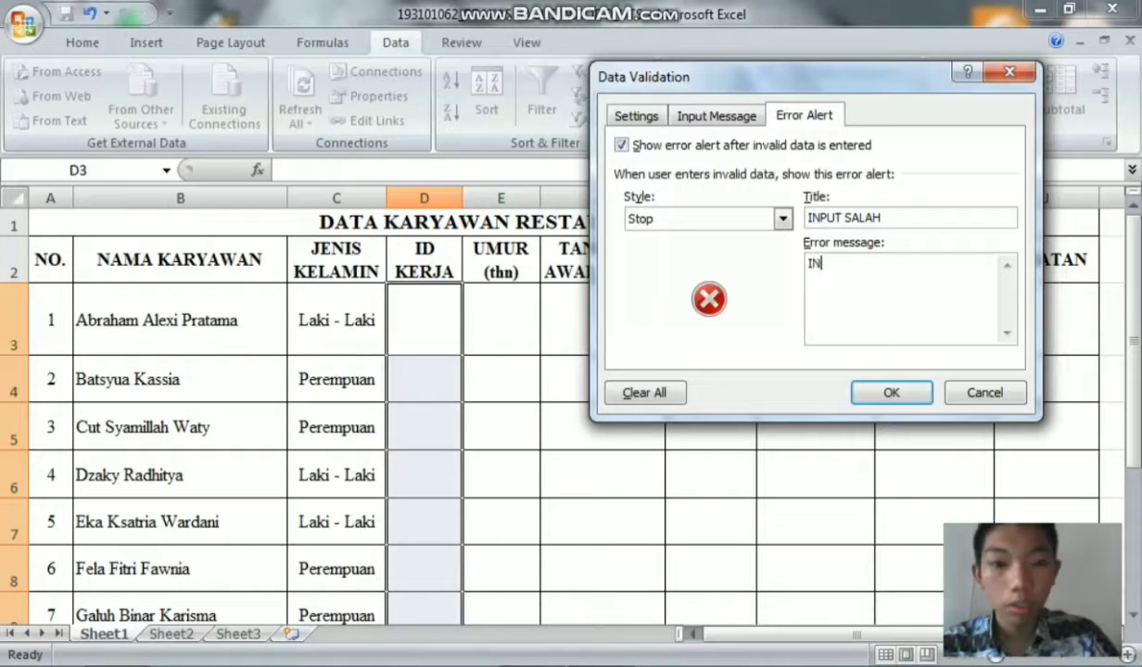
{"action": "key", "text": "BackSpace"}
{"action": "type", "text": "nput yan"}
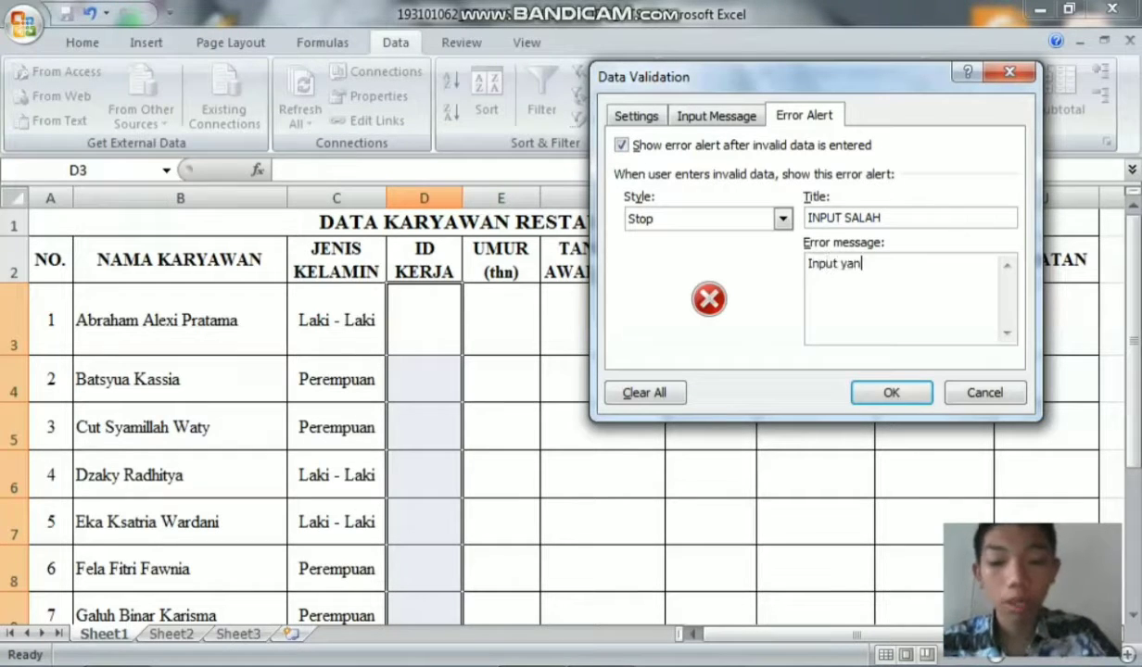
{"action": "type", "text": "g anda masukk"}
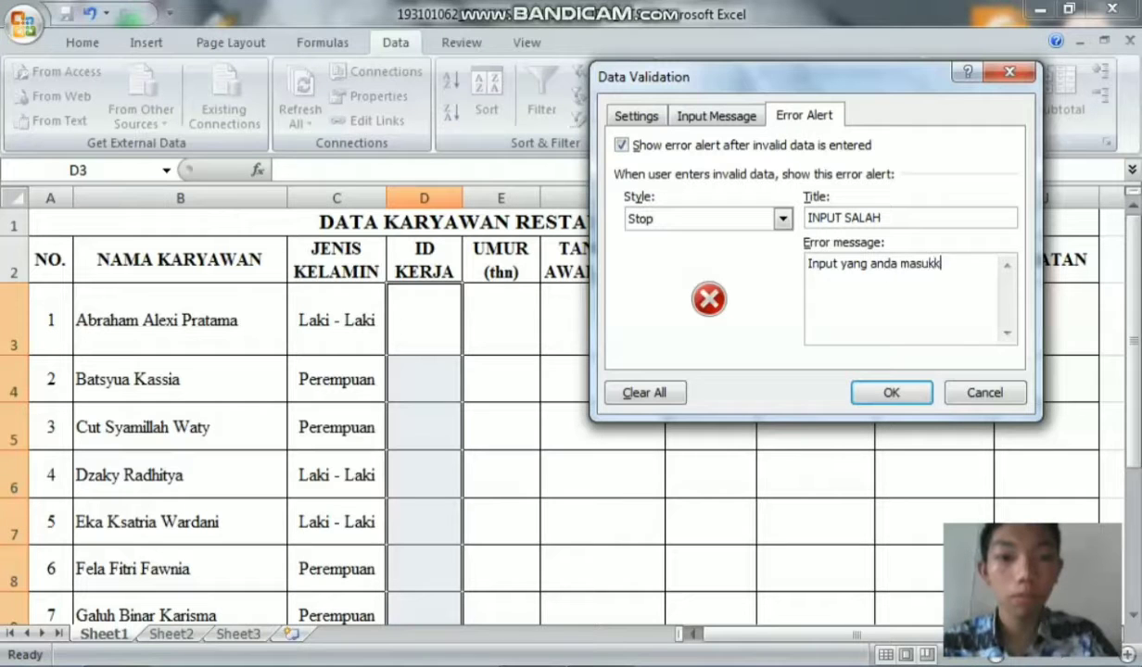
{"action": "type", "text": "an sa"}
{"action": "key", "text": "BackSpace"}
{"action": "key", "text": "BackSpace"}
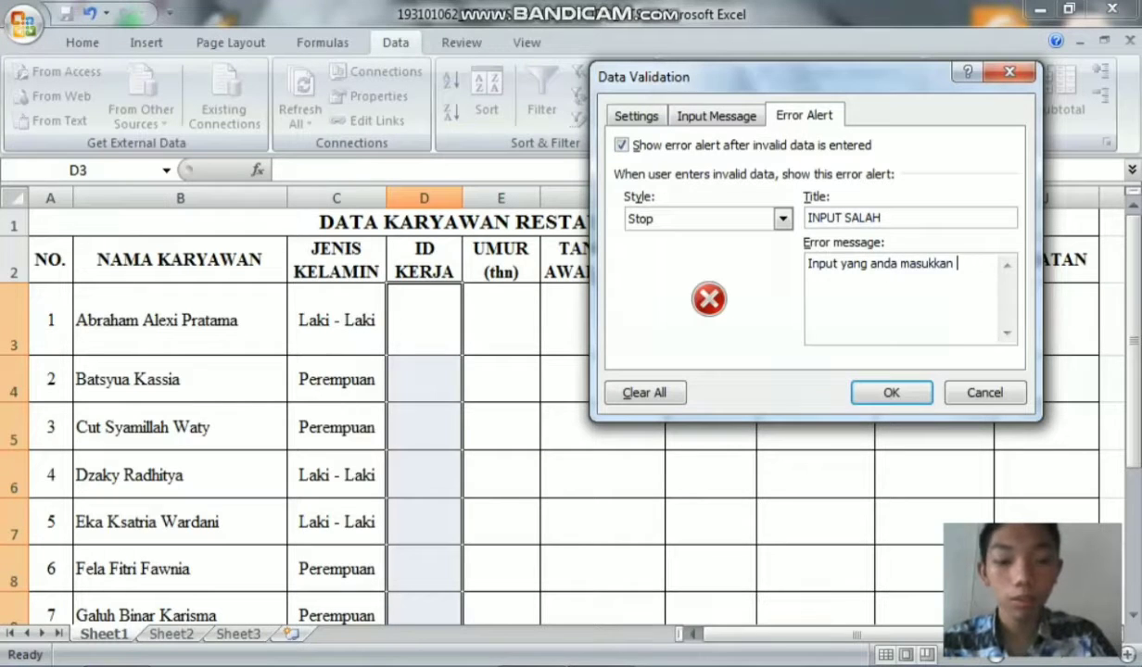
{"action": "type", "text": "kurang te"}
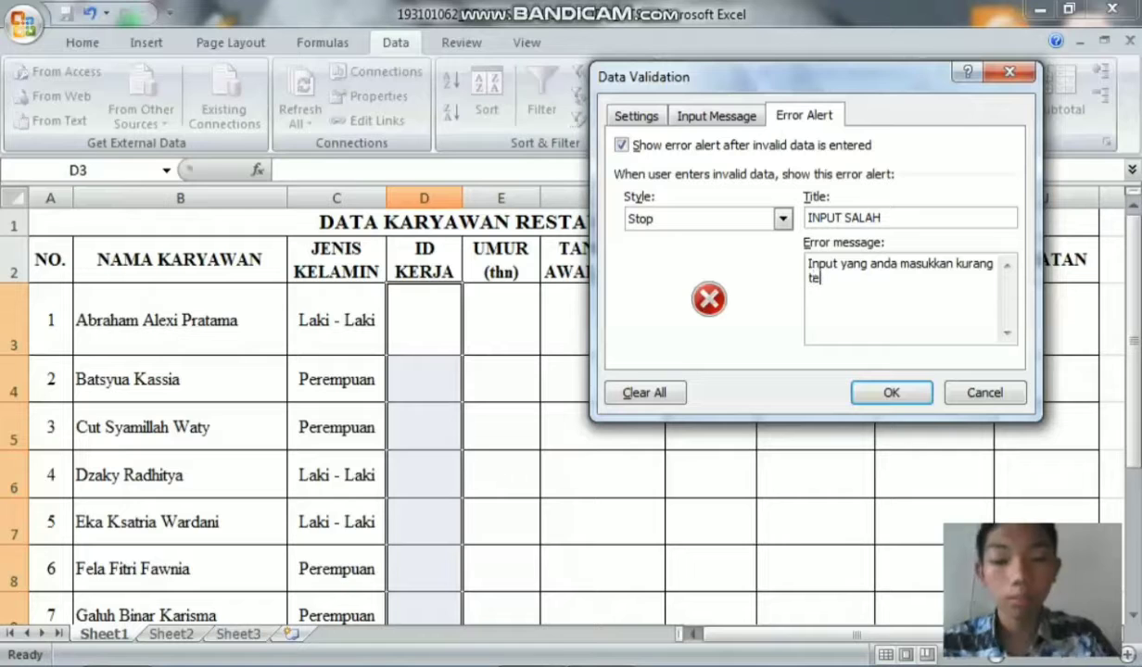
{"action": "type", "text": "pat"}
Add 'Harap cek kembali input tersebut' as the error message's second line and apply the ID KERJA validation.
{"action": "key", "text": "Return"}
{"action": "type", "text": "H"}
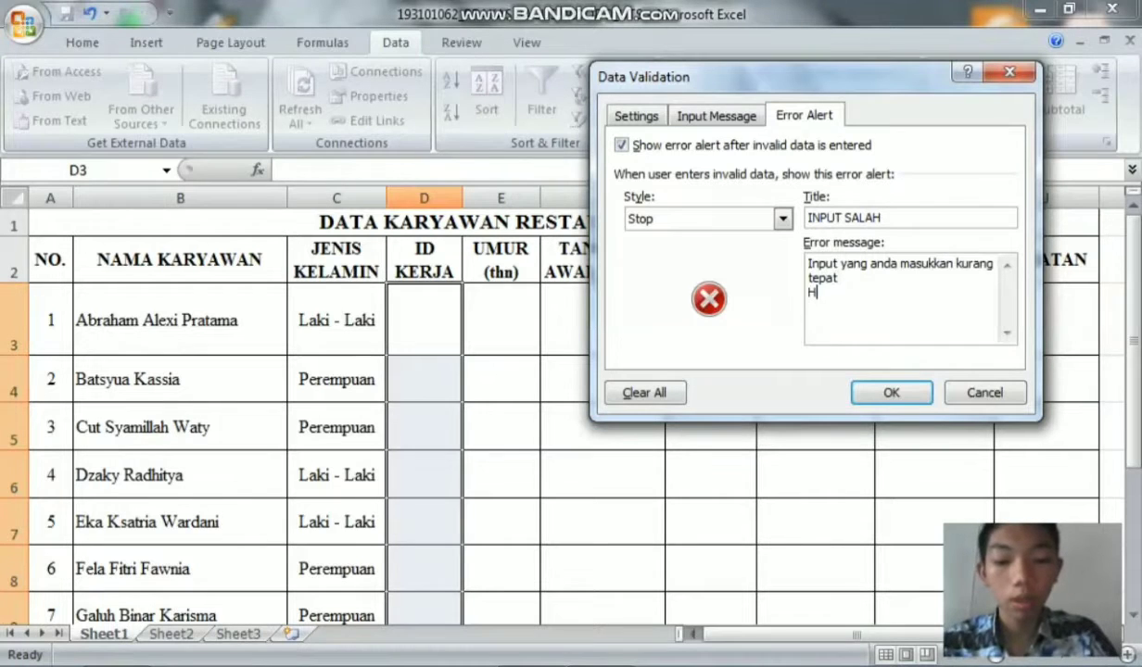
{"action": "type", "text": "arap cek"}
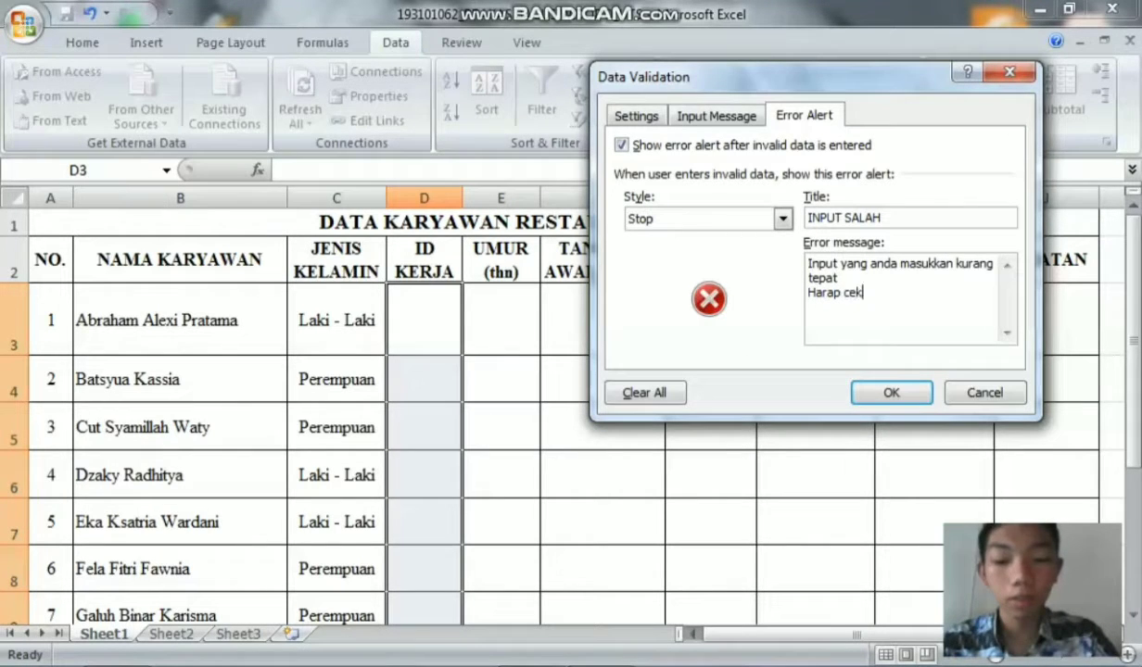
{"action": "type", "text": " kembali da"}
{"action": "key", "text": "BackSpace"}
{"action": "key", "text": "BackSpace"}
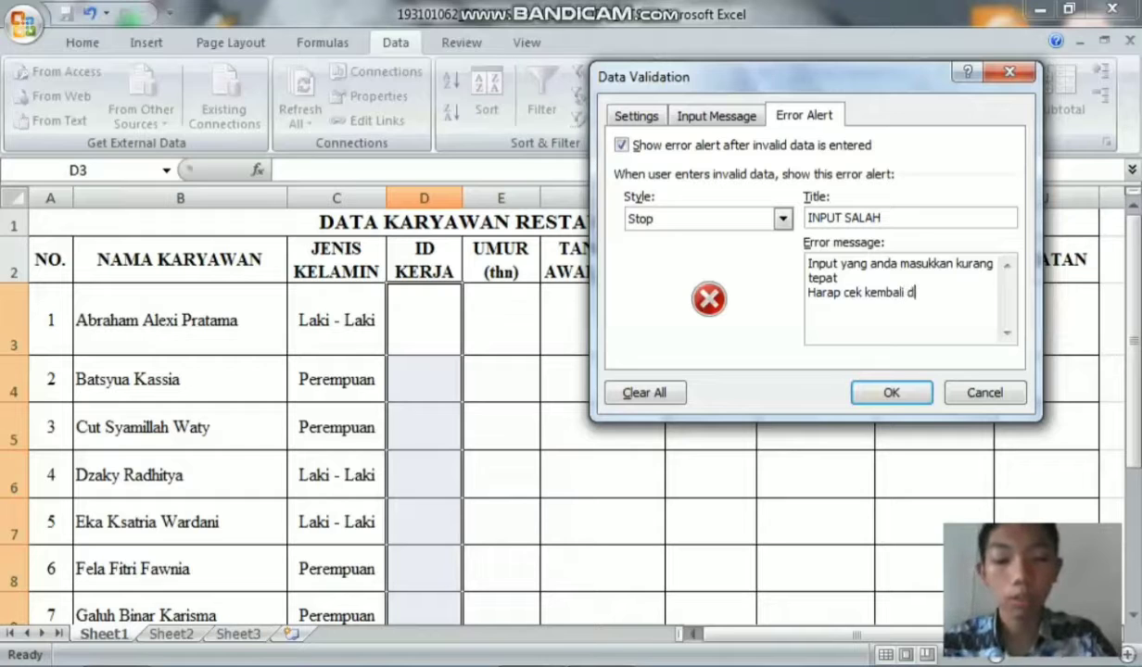
{"action": "type", "text": "inp"}
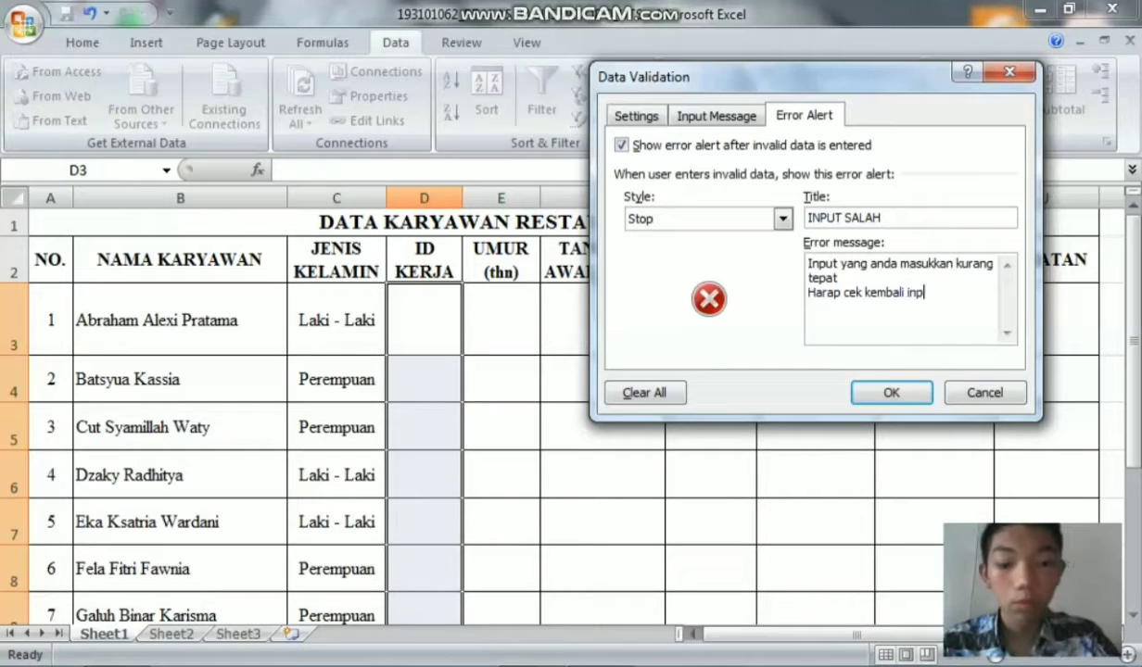
{"action": "type", "text": "ut tersebut"}
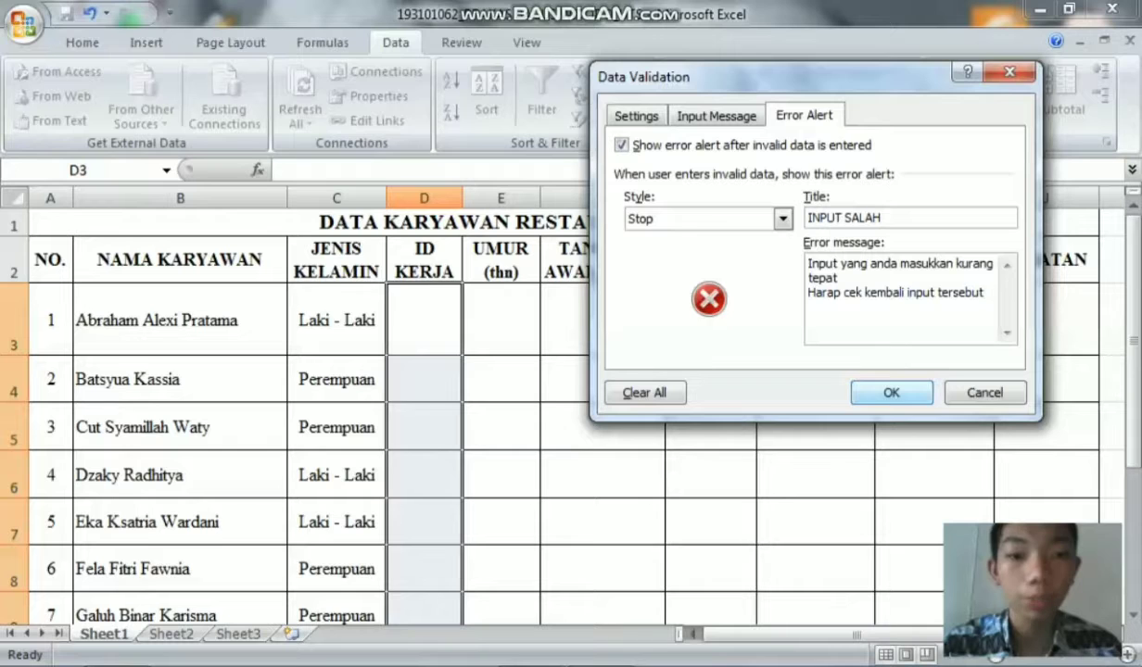
{"action": "key", "text": "Return"}
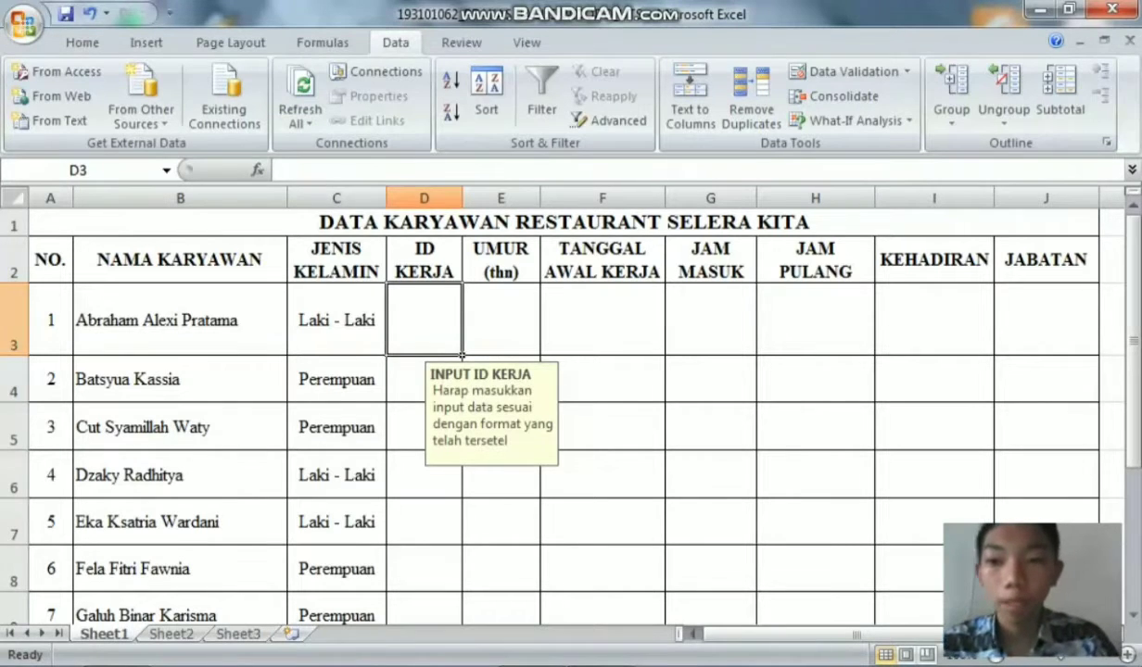
Fill in the six-character work IDs of the first two employees in D3 and D4.
{"action": "type", "text": "S"}
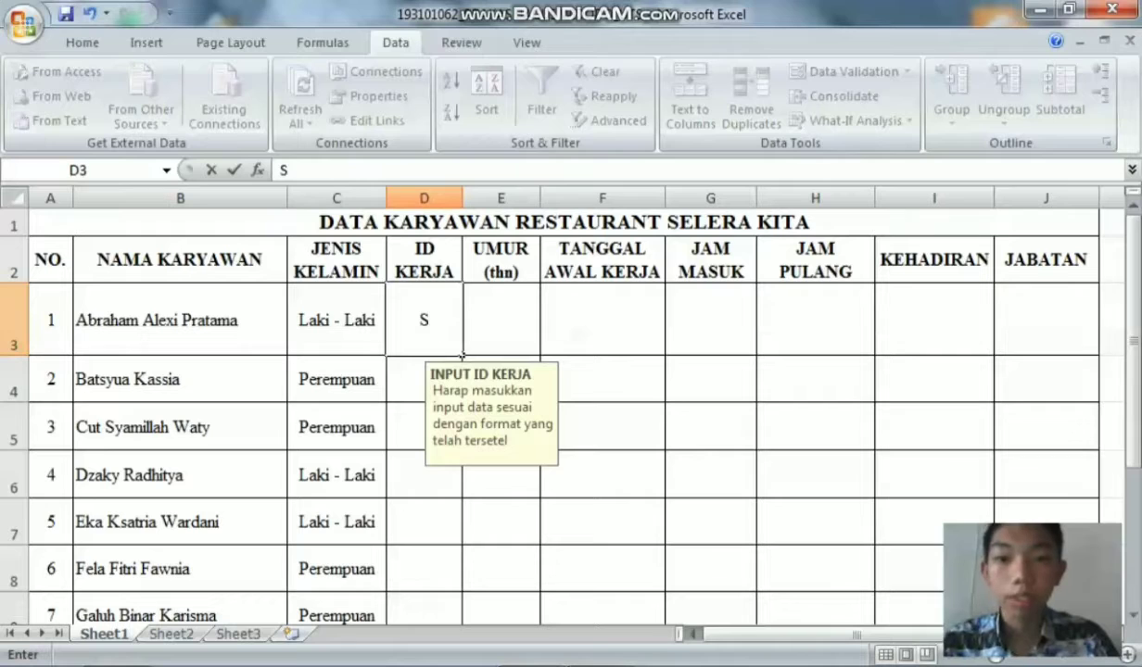
{"action": "type", "text": "KAL"}
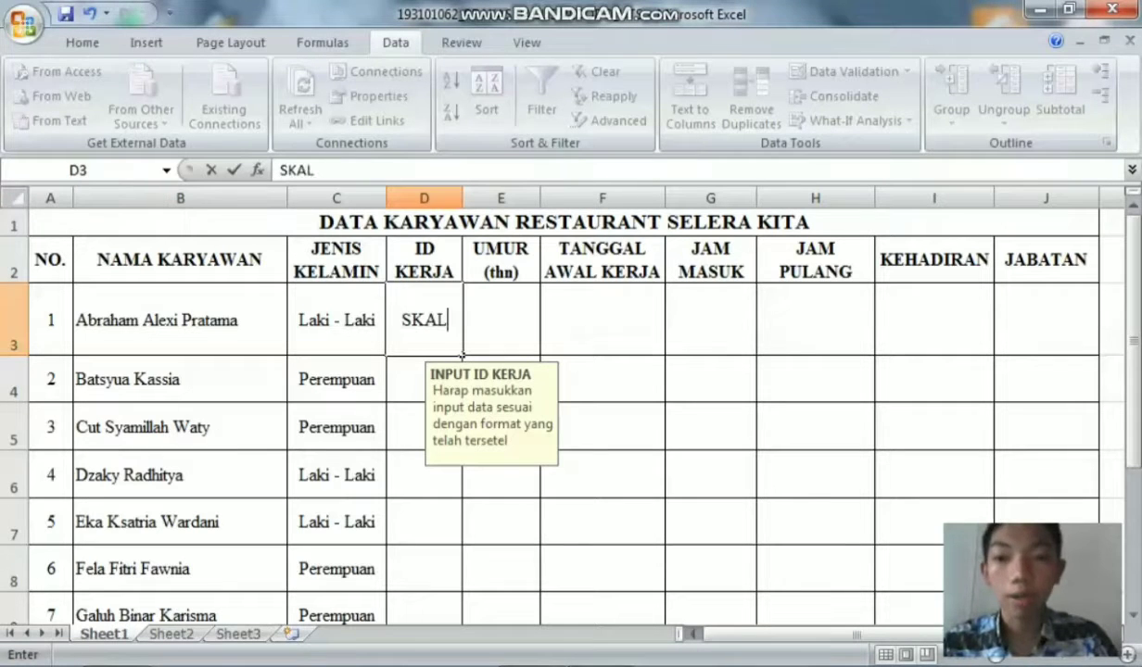
{"action": "type", "text": "01"}
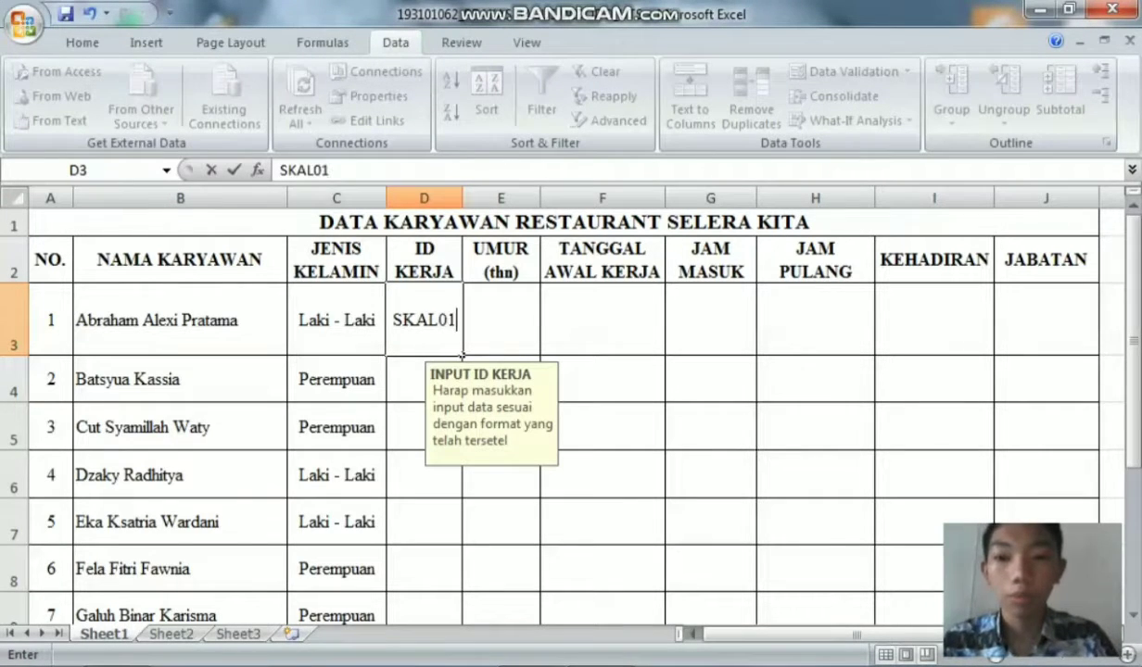
{"action": "key", "text": "Return"}
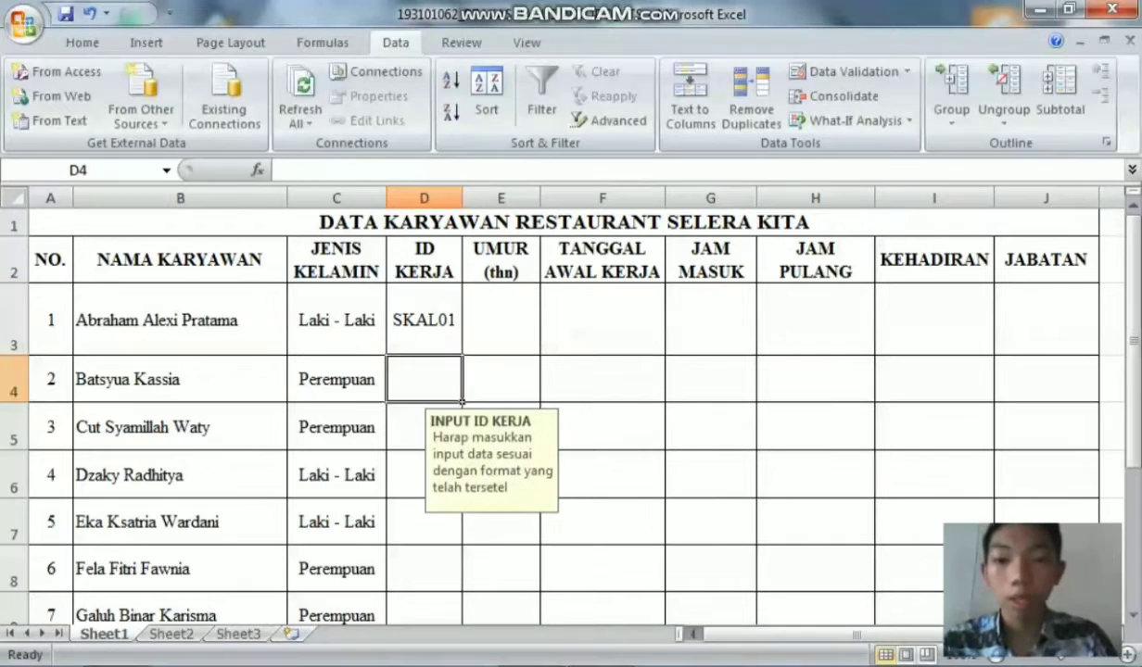
{"action": "type", "text": "SK"}
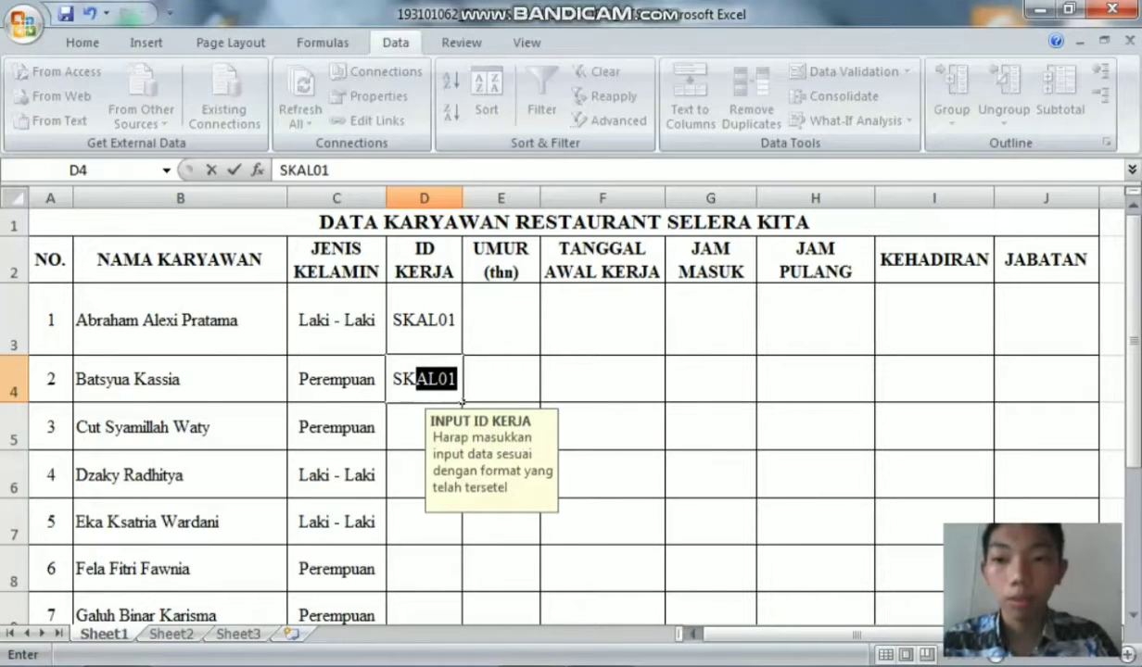
{"action": "type", "text": "BP"}
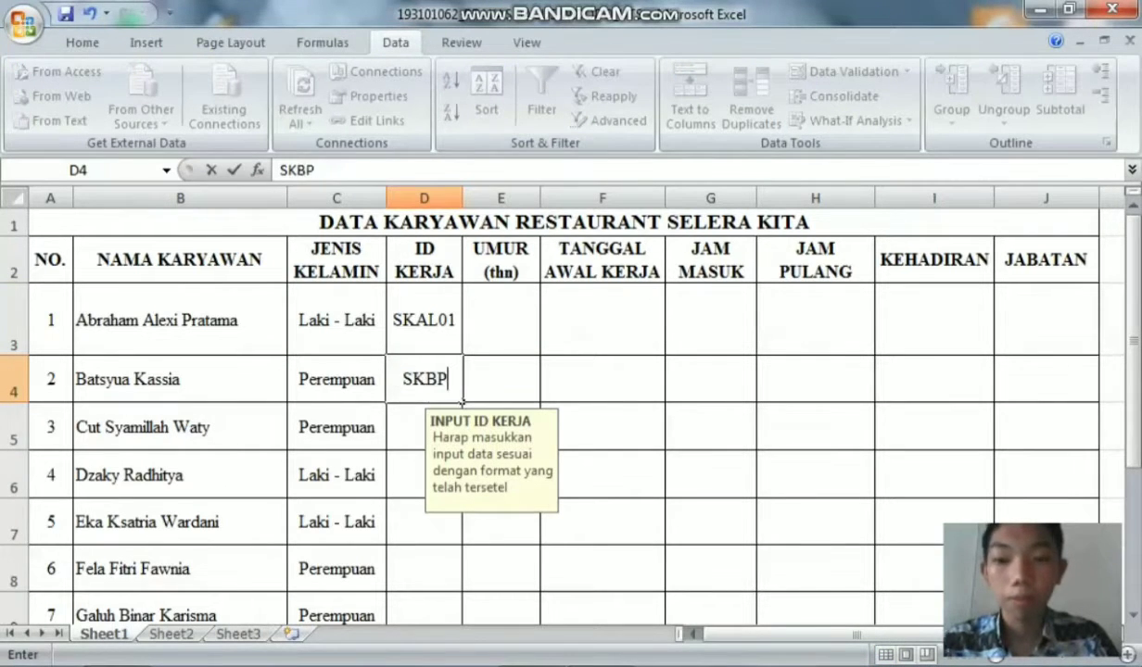
{"action": "type", "text": "01"}
{"action": "key", "text": "Return"}
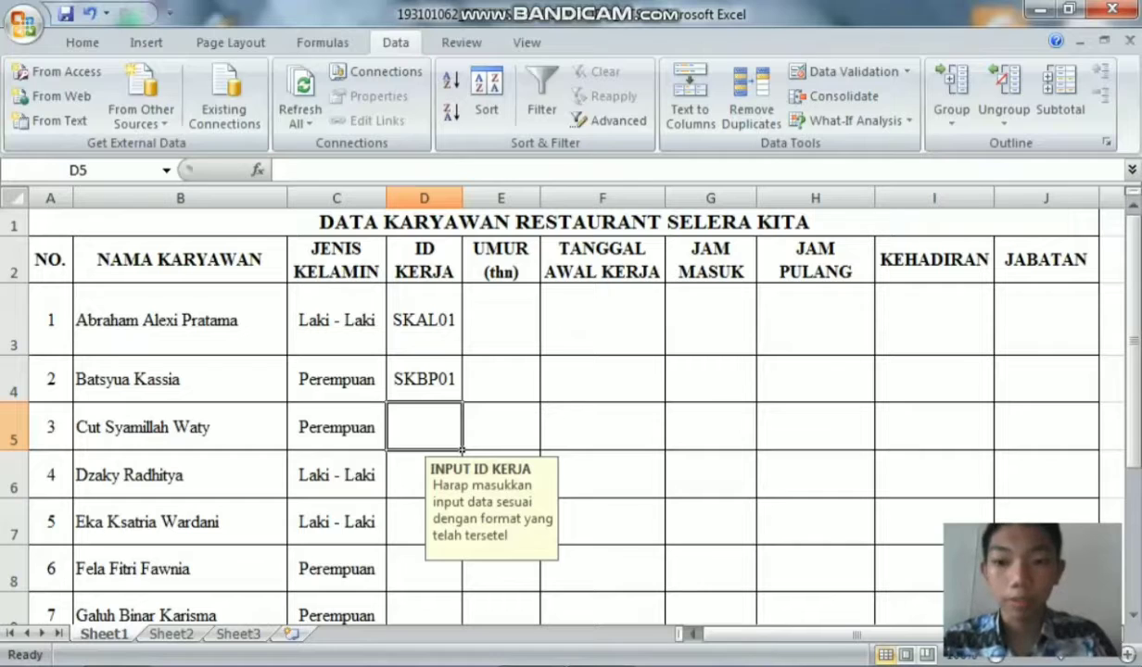
Test the ID KERJA validation by entering the five-character text 'SKApe' in D5, and dismiss the entry.
{"action": "type", "text": "Ska"}
{"action": "key", "text": "BackSpace"}
{"action": "key", "text": "BackSpace"}
{"action": "key", "text": "BackSpace"}
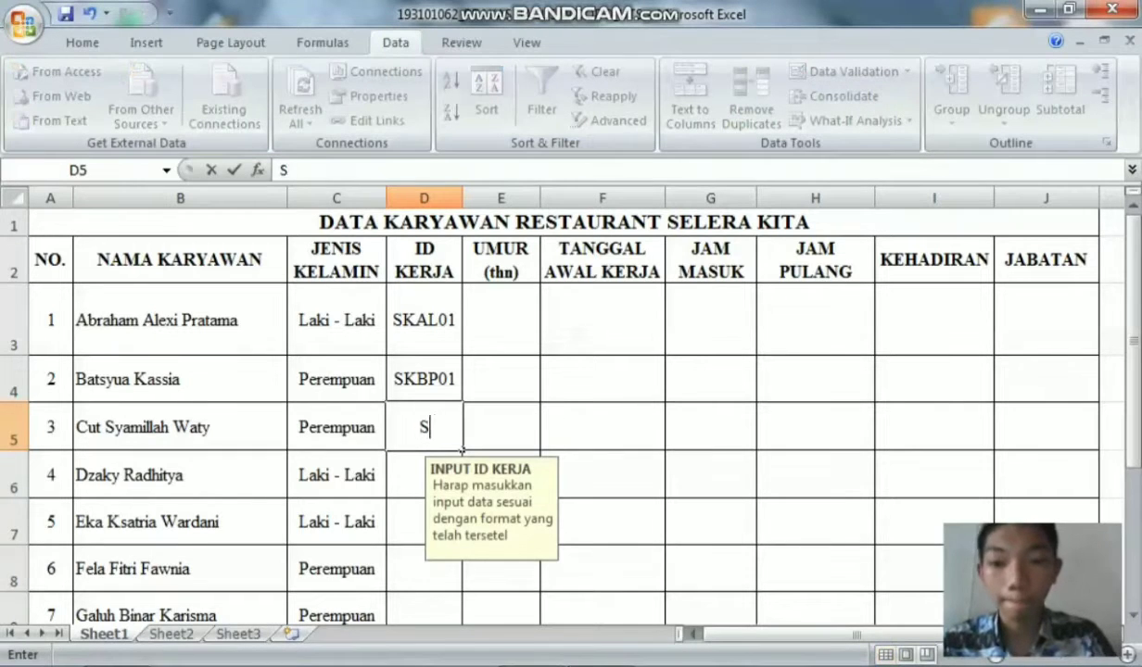
{"action": "type", "text": "KA"}
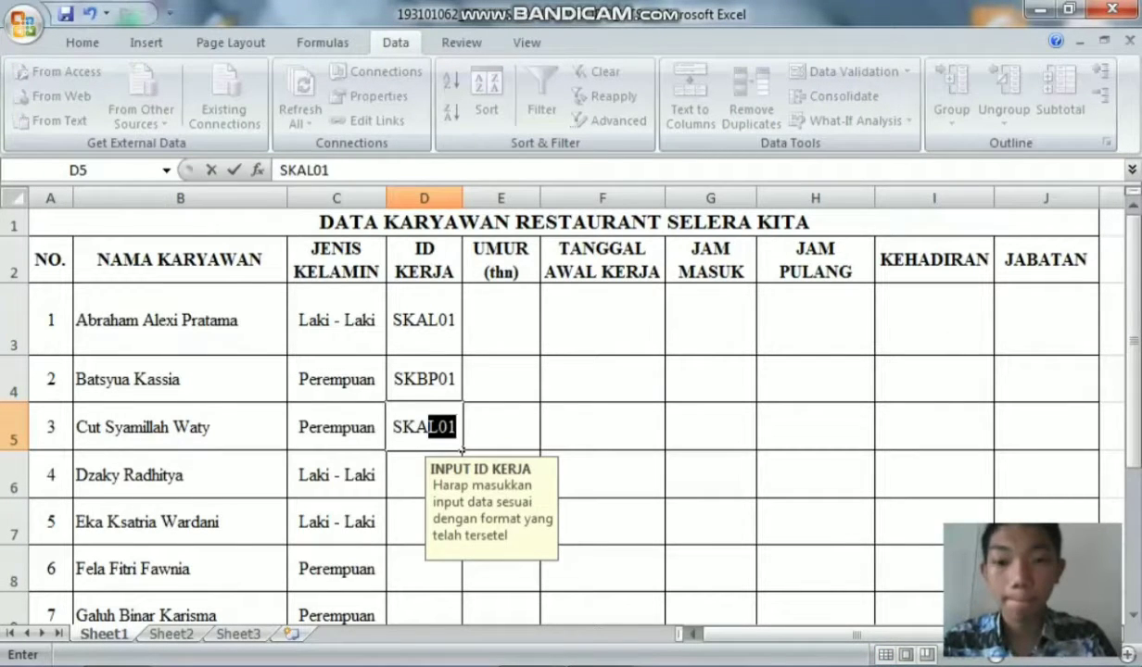
{"action": "type", "text": "pe"}
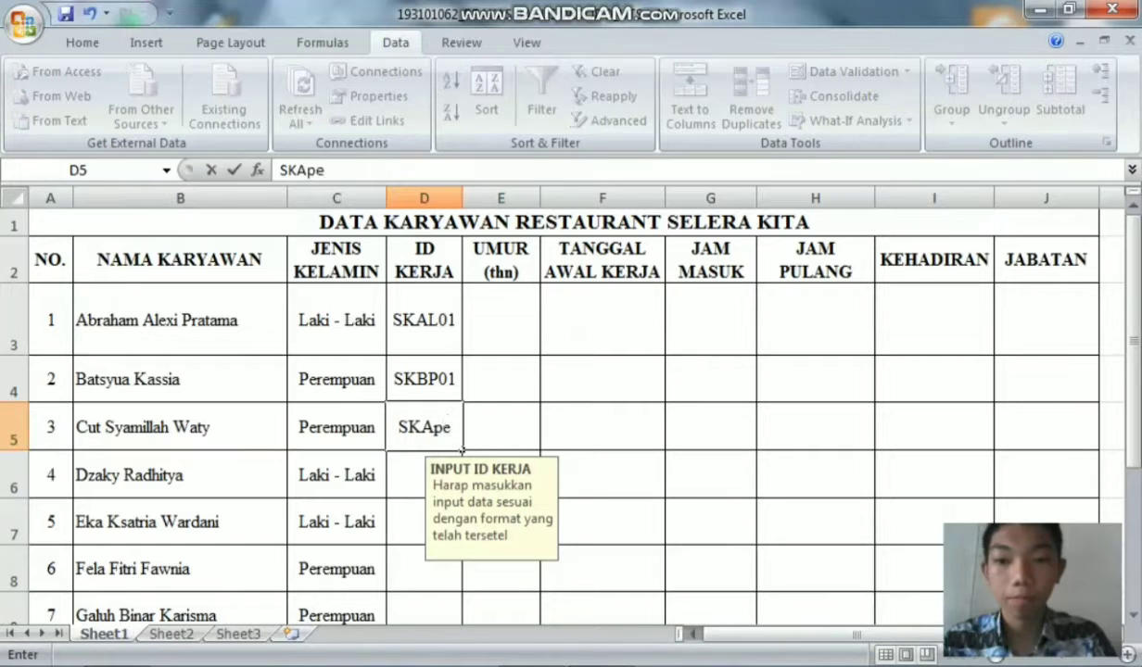
{"action": "key", "text": "Return"}
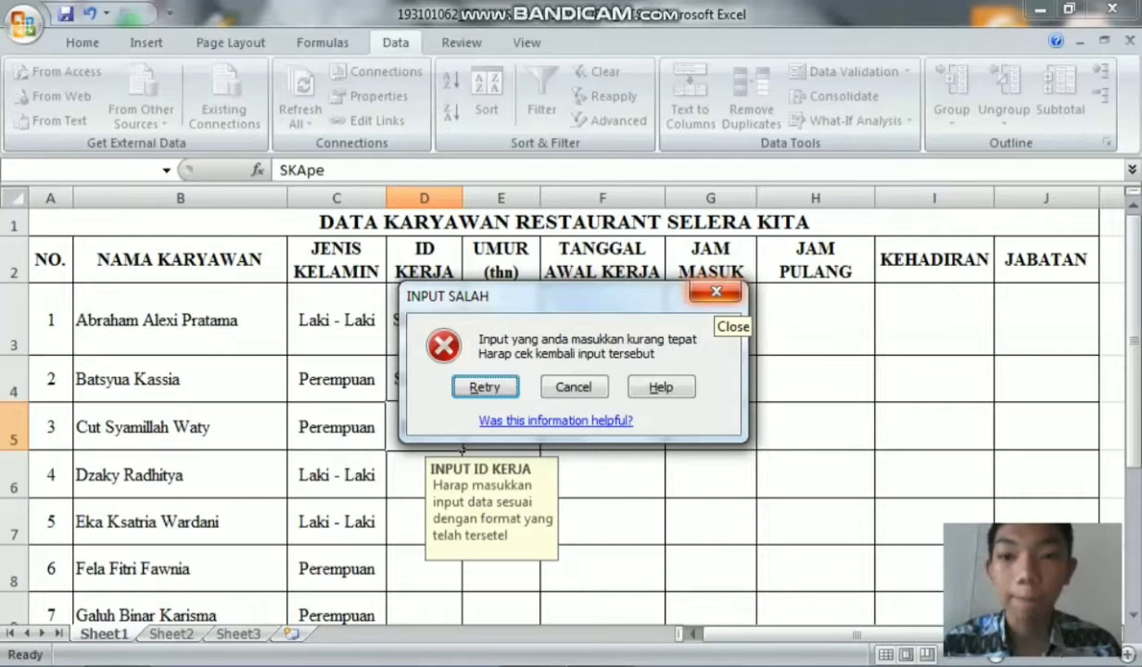
{"action": "left_click", "coordinate": [716, 293]}
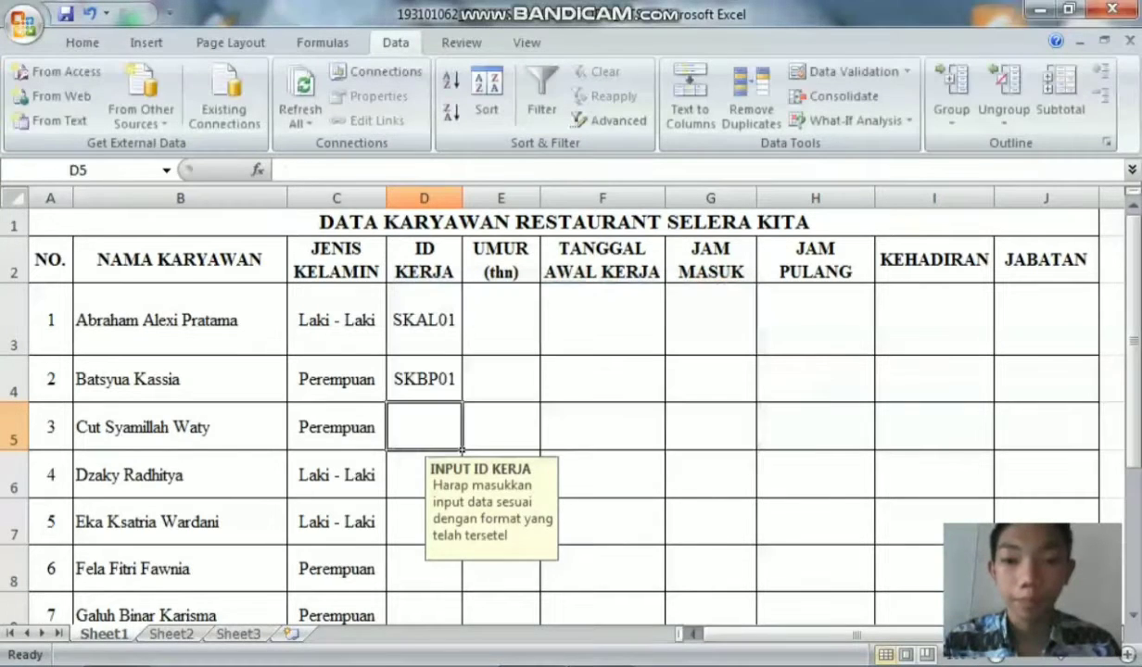
Fill in the third employee's six-character work ID in D5.
{"action": "type", "text": "SK"}
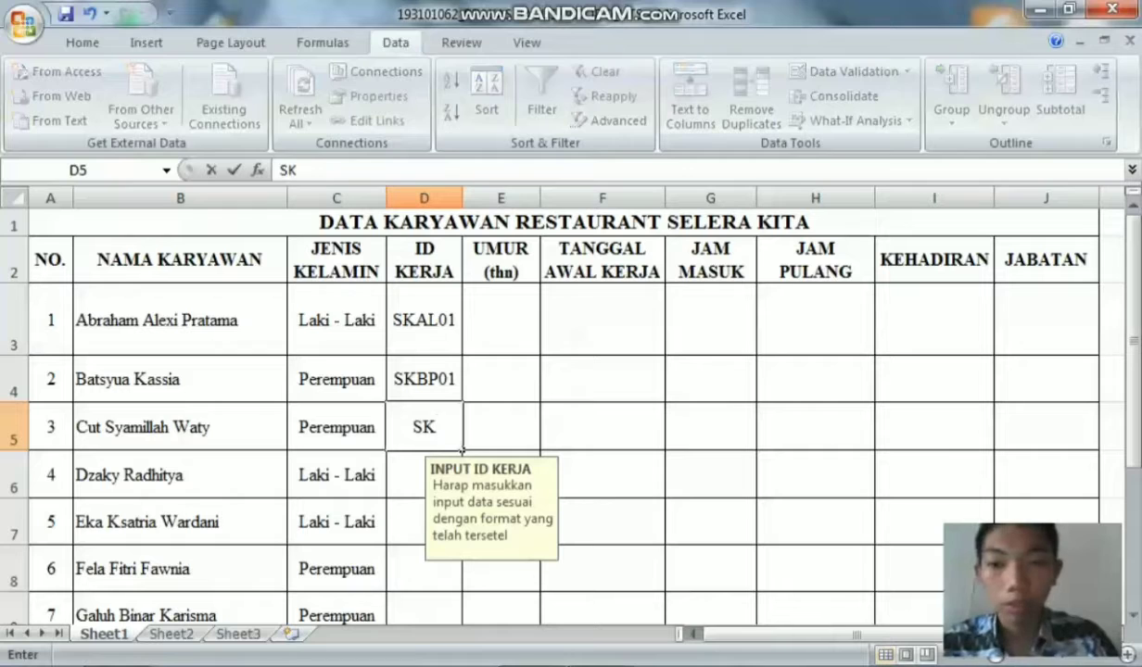
{"action": "type", "text": "C"}
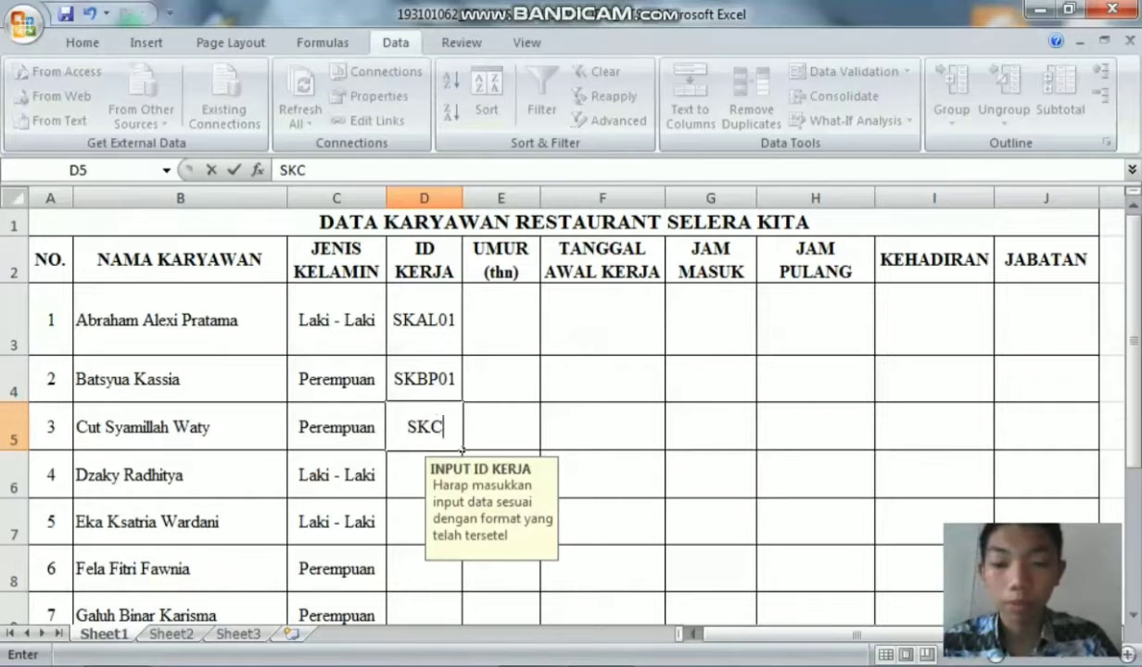
{"action": "type", "text": "P02"}
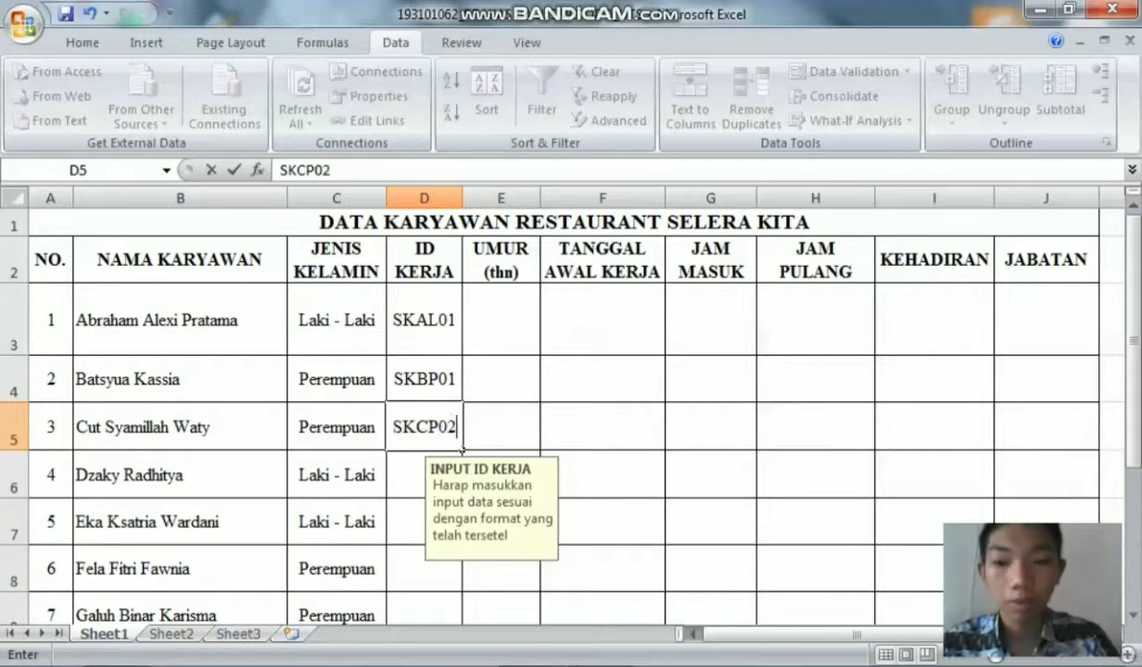
{"action": "key", "text": "Return"}
Test the ID KERJA validation with a seven-character ID in D6, and dismiss the entry.
{"action": "scroll", "coordinate": [556, 407], "scroll_direction": "down", "scroll_amount": 1}
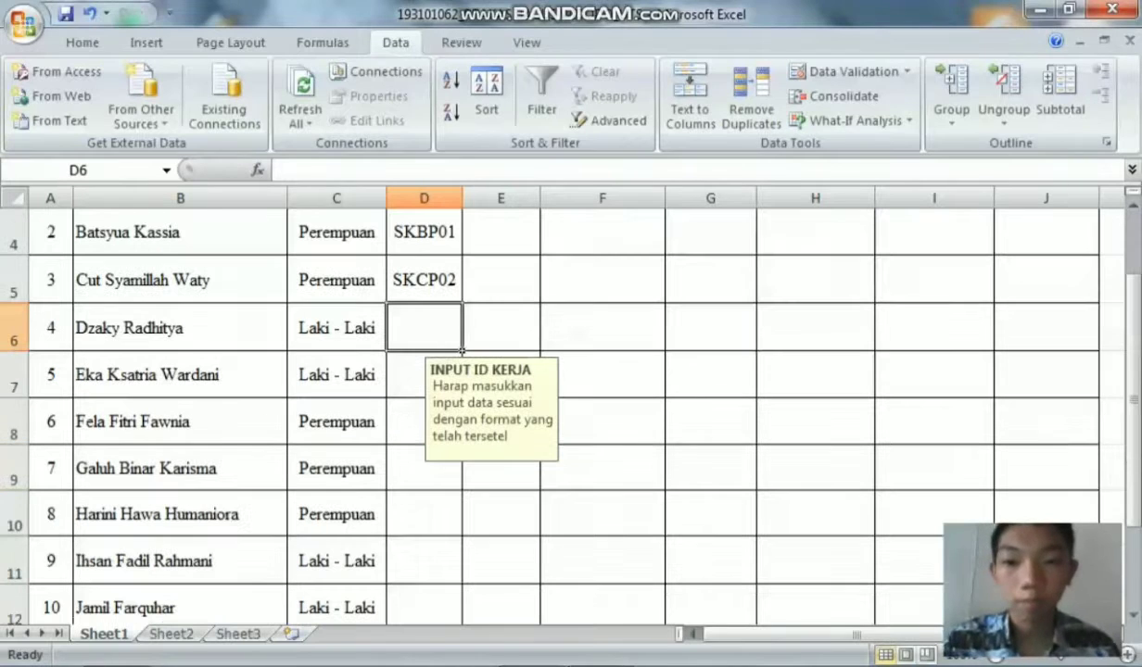
{"action": "type", "text": "SKDL"}
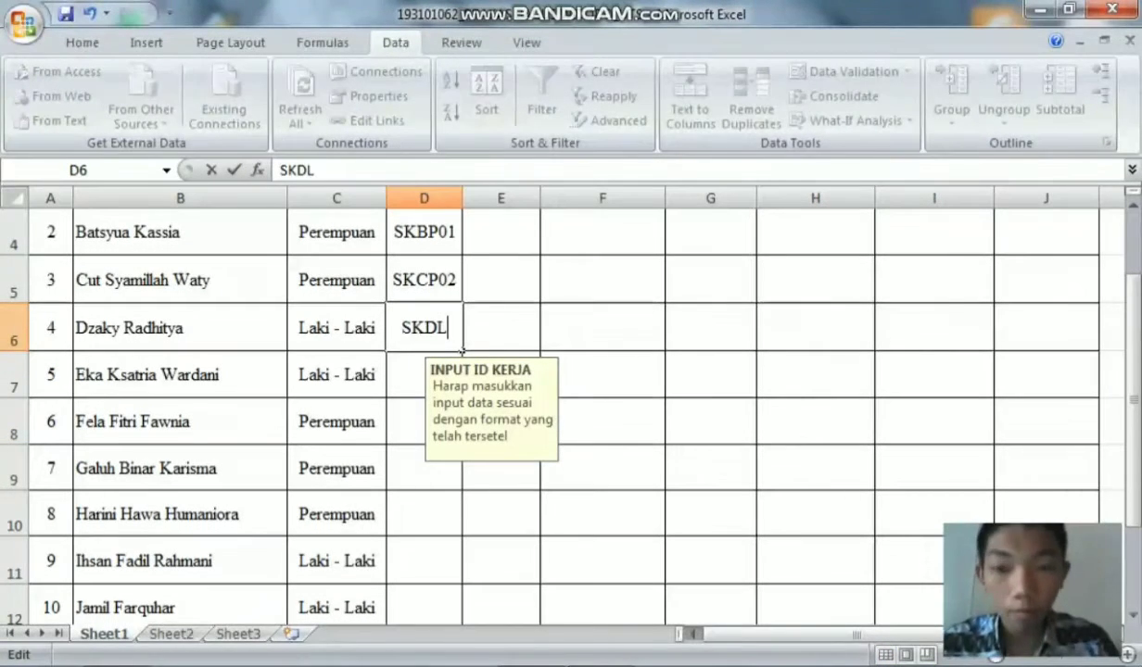
{"action": "type", "text": "02"}
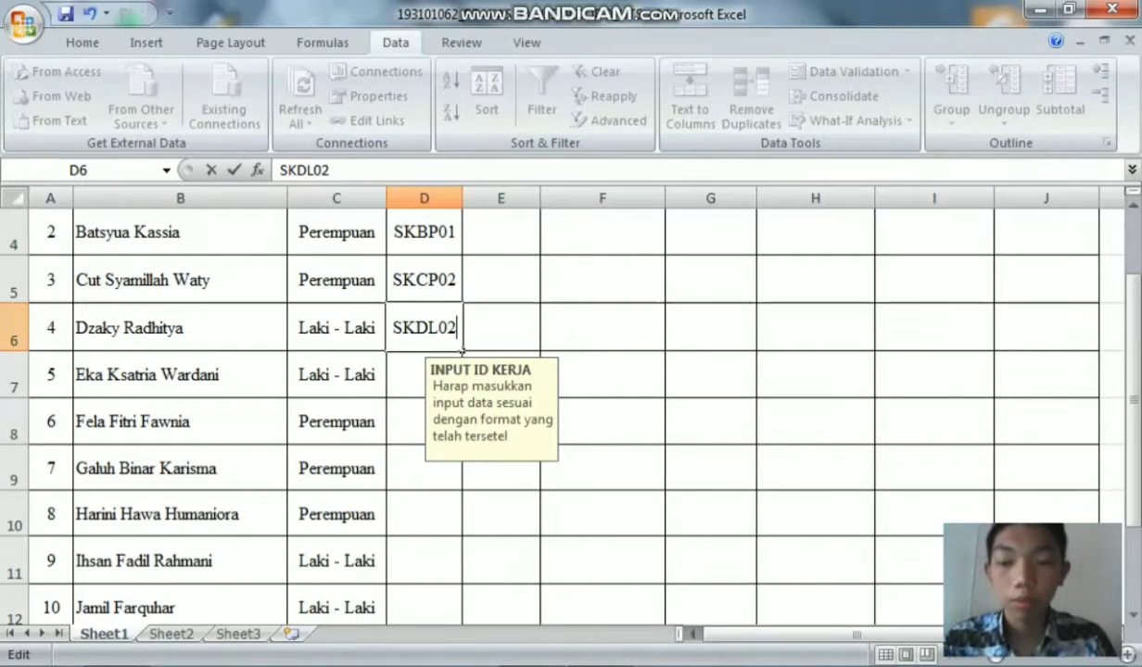
{"action": "type", "text": "2"}
{"action": "key", "text": "Return"}
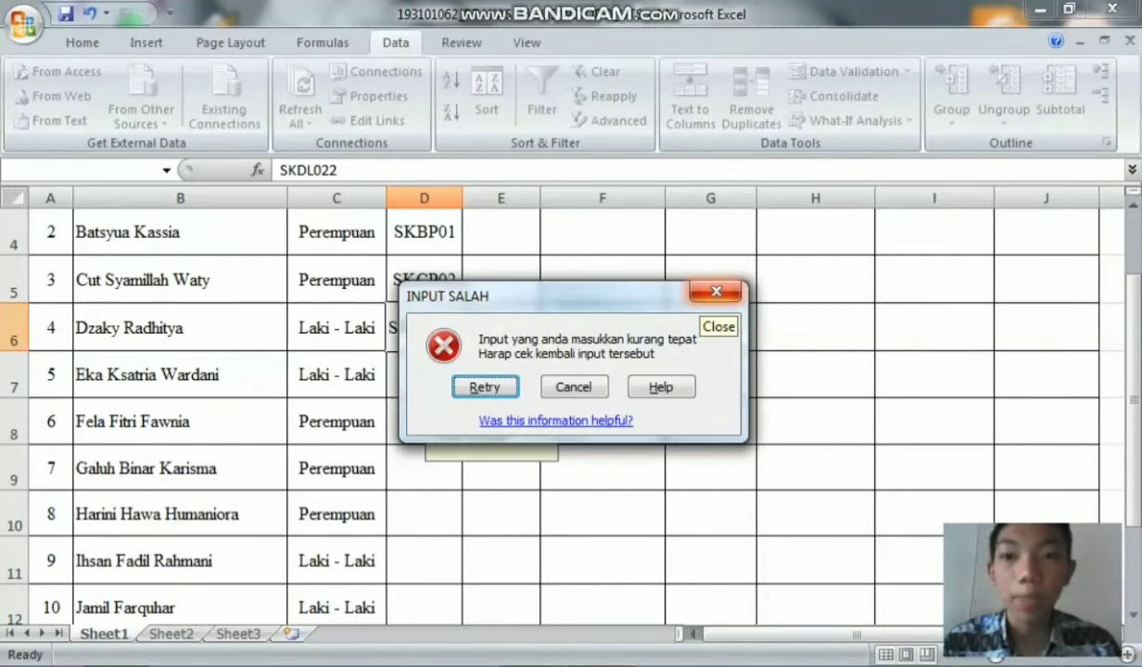
{"action": "left_click", "coordinate": [714, 293]}
Fill in the fourth employee's six-character work ID in D6.
{"action": "type", "text": "SKA"}
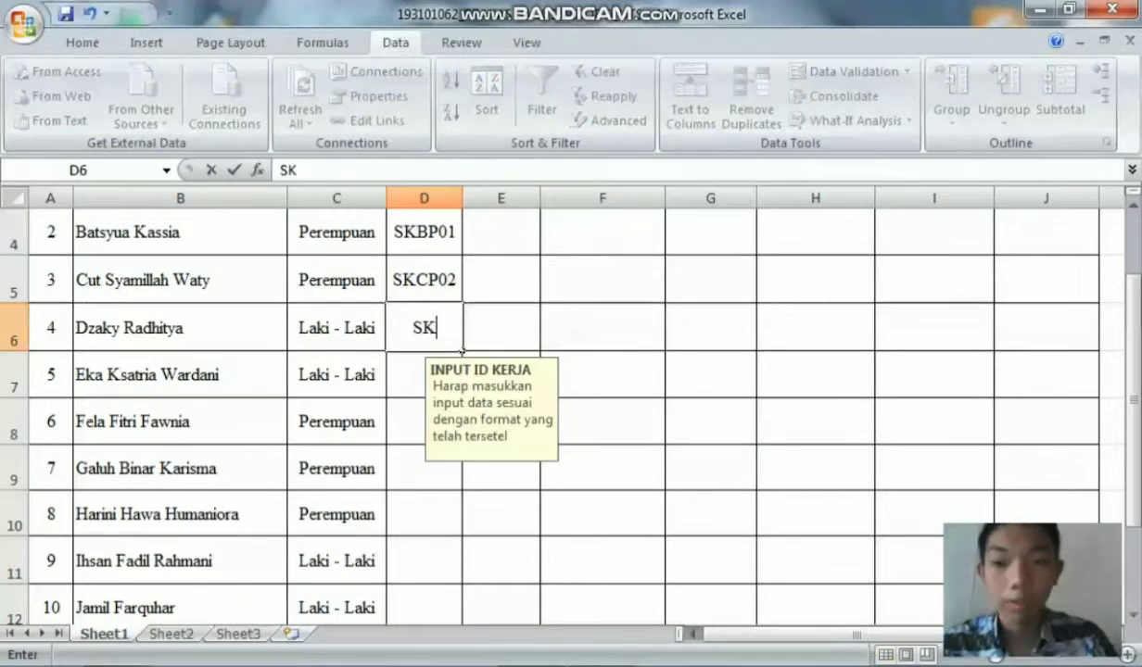
{"action": "key", "text": "BackSpace"}
{"action": "key", "text": "BackSpace"}
{"action": "type", "text": "DL"}
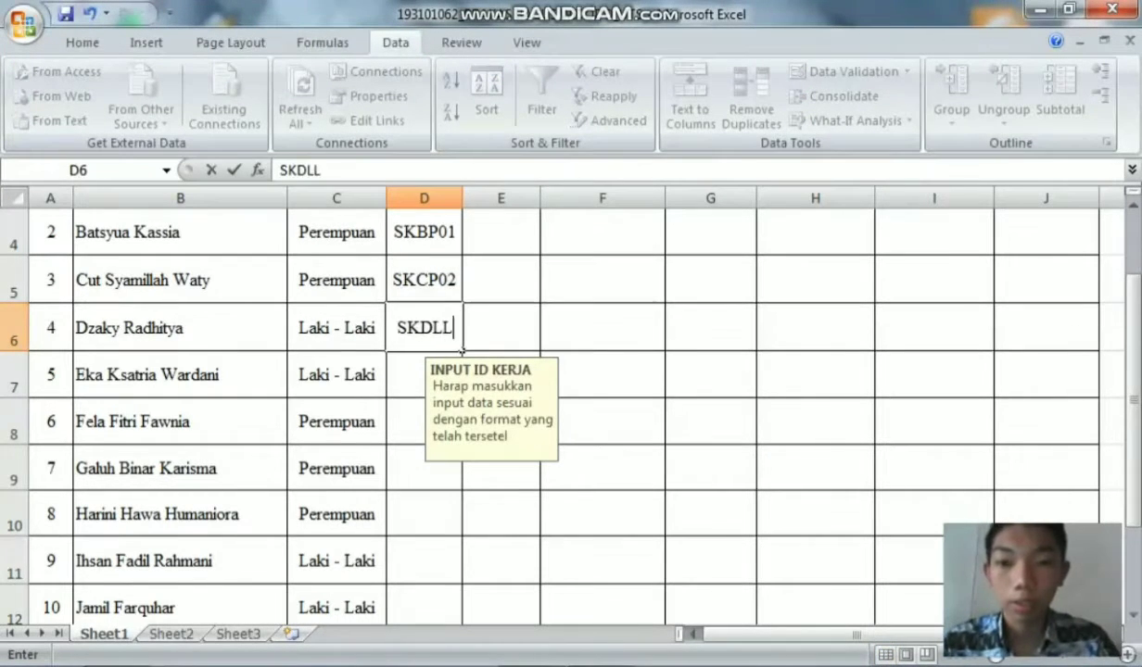
{"action": "type", "text": "02"}
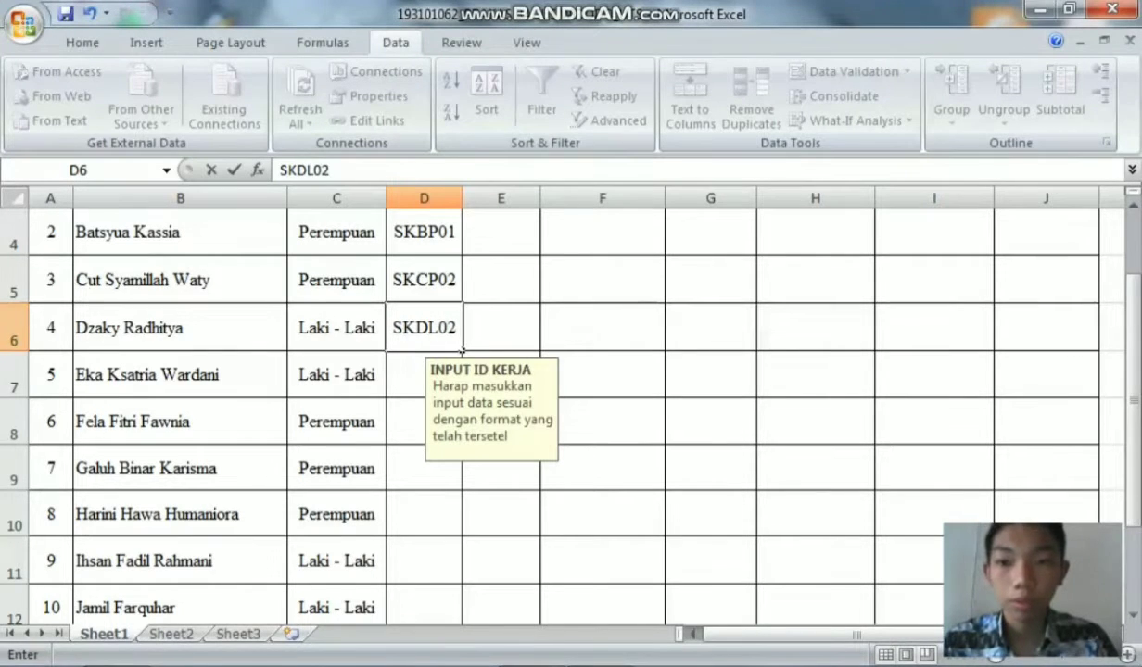
{"action": "key", "text": "Return"}
{"action": "type", "text": "SK"}
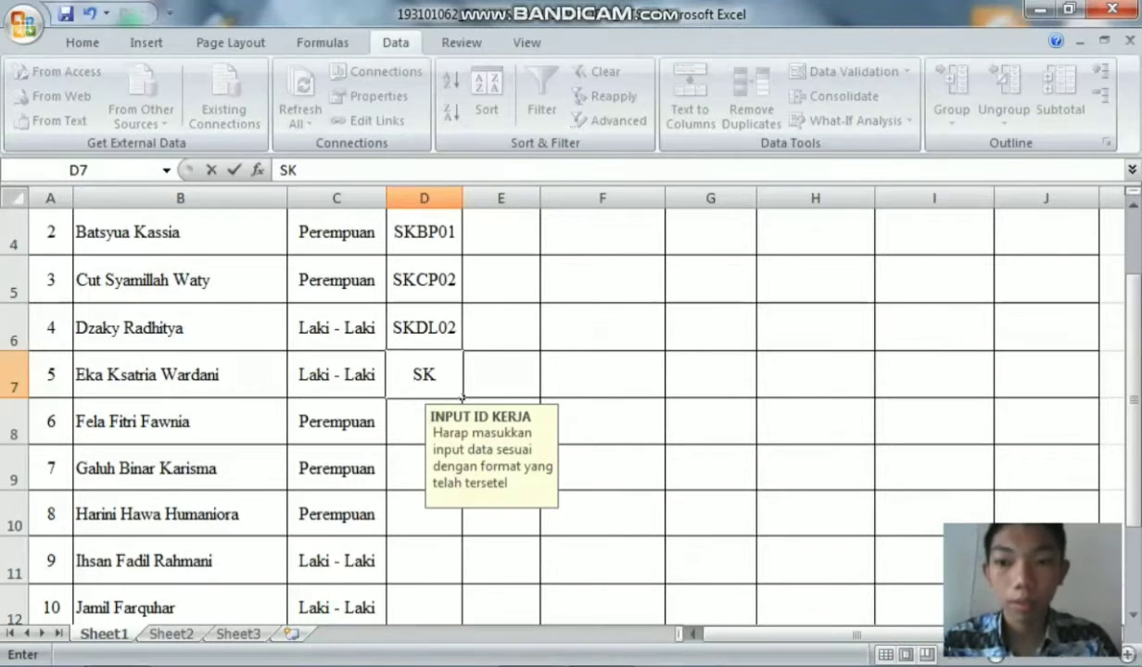
{"action": "type", "text": "EL0"}
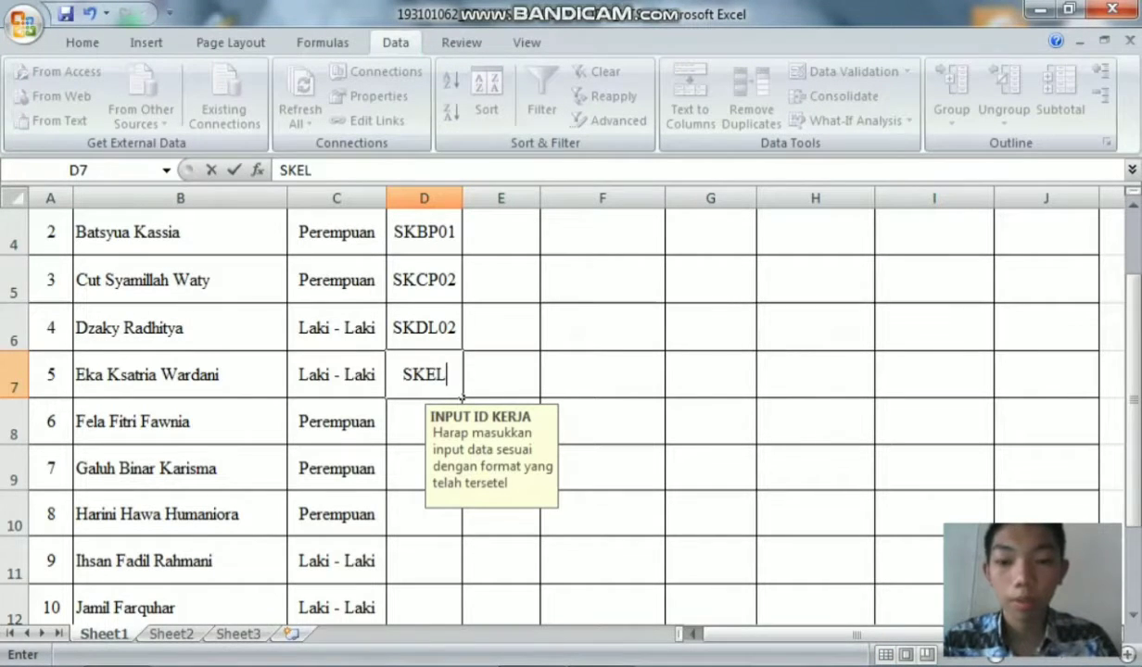
{"action": "key", "text": "Escape"}
{"action": "scroll", "coordinate": [461, 396], "scroll_direction": "up", "scroll_amount": 1}
{"action": "scroll", "coordinate": [460, 396], "scroll_direction": "down", "scroll_amount": 1}
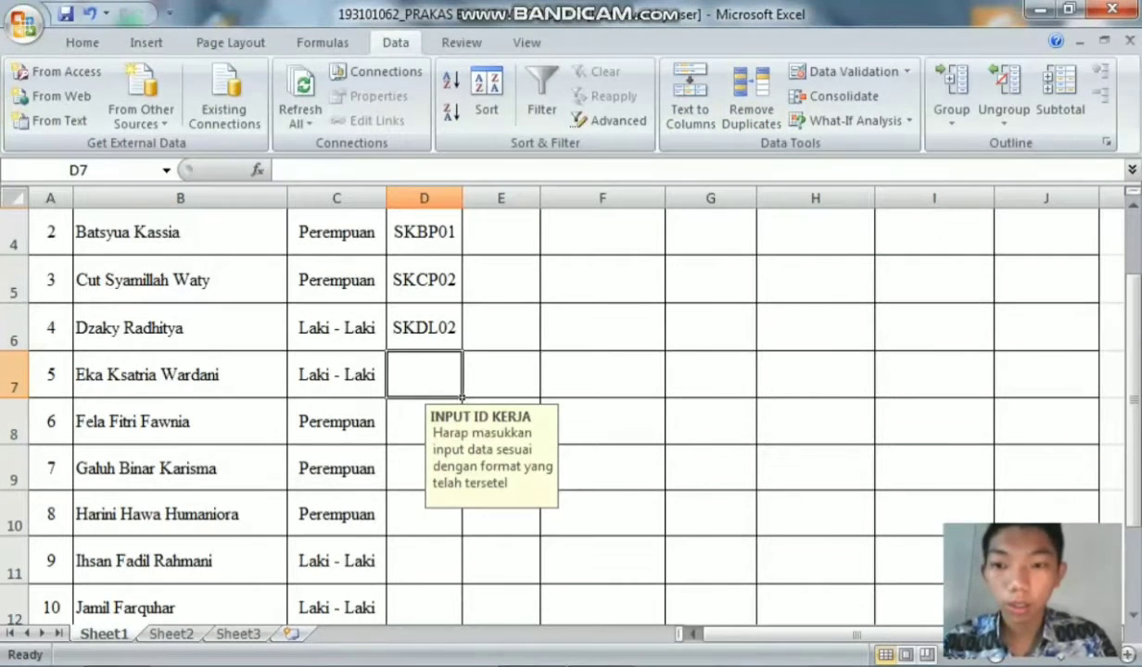
Fill in the fifth and sixth employees' six-character work IDs in D7 and D8.
{"action": "type", "text": "SKEL"}
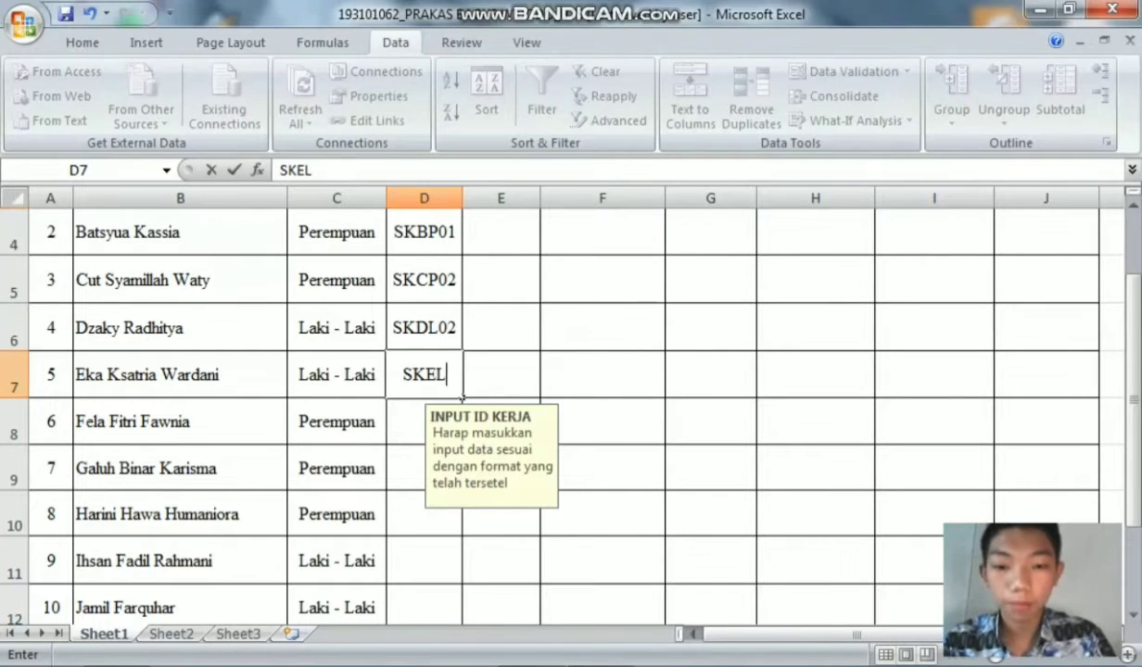
{"action": "type", "text": "03"}
{"action": "key", "text": "Return"}
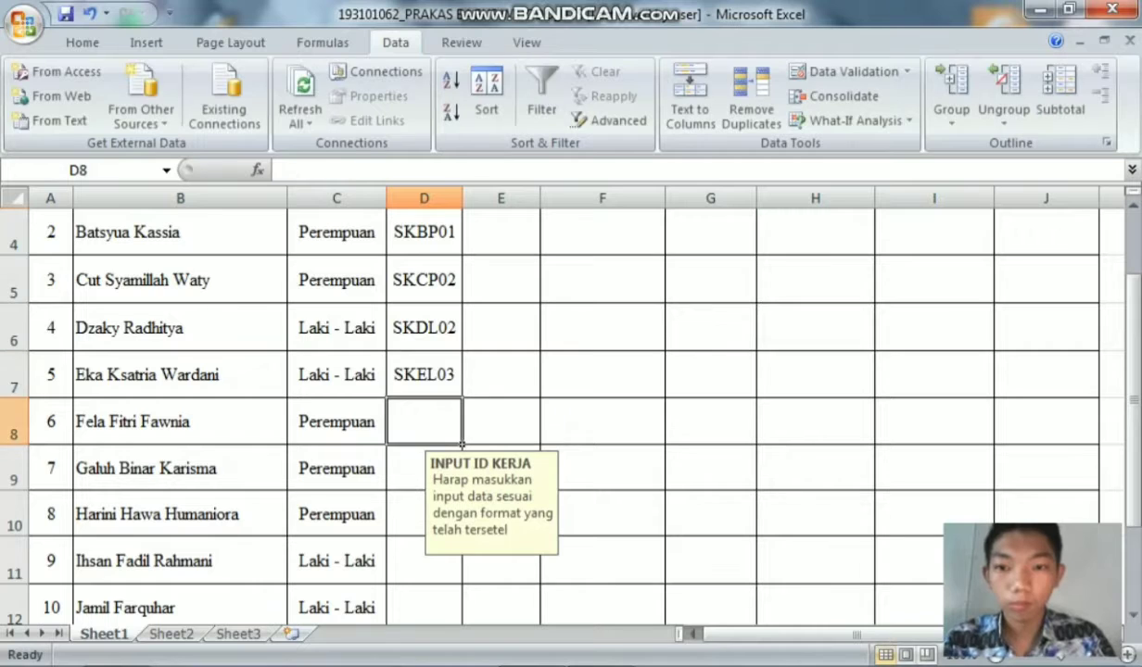
{"action": "type", "text": "SK"}
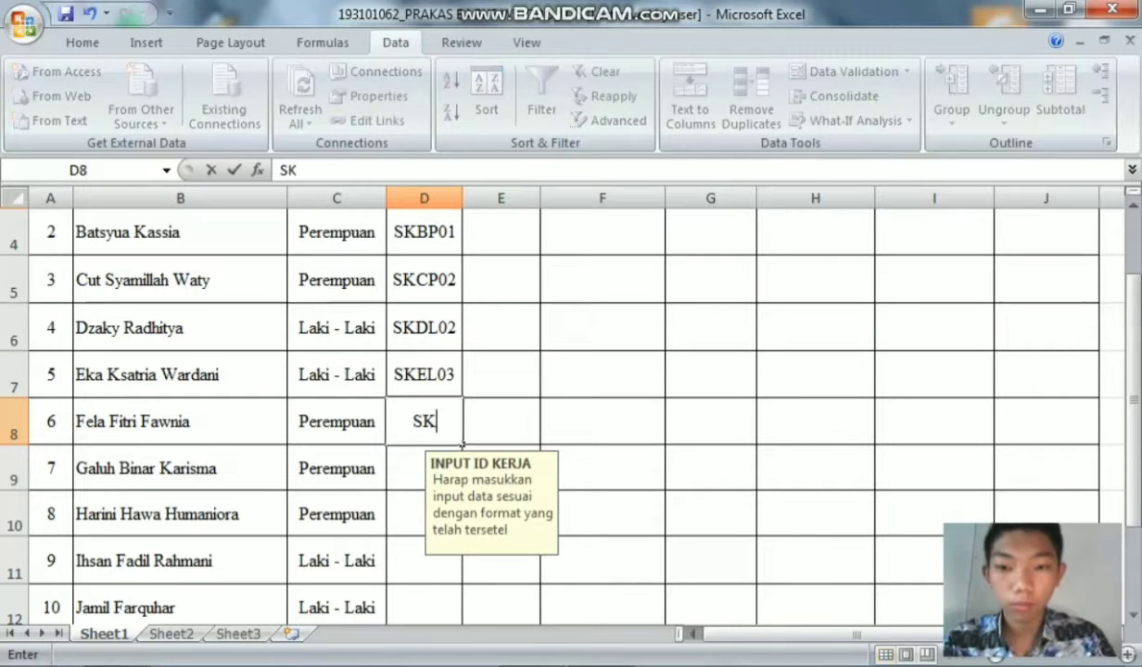
{"action": "type", "text": "F"}
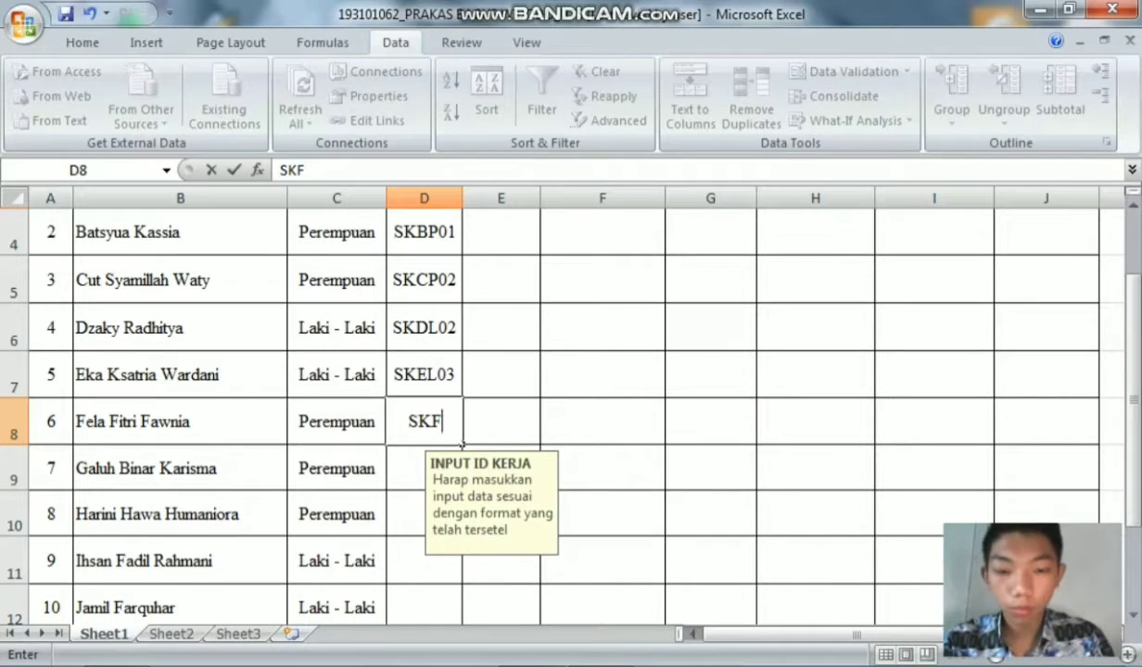
{"action": "type", "text": "P0"}
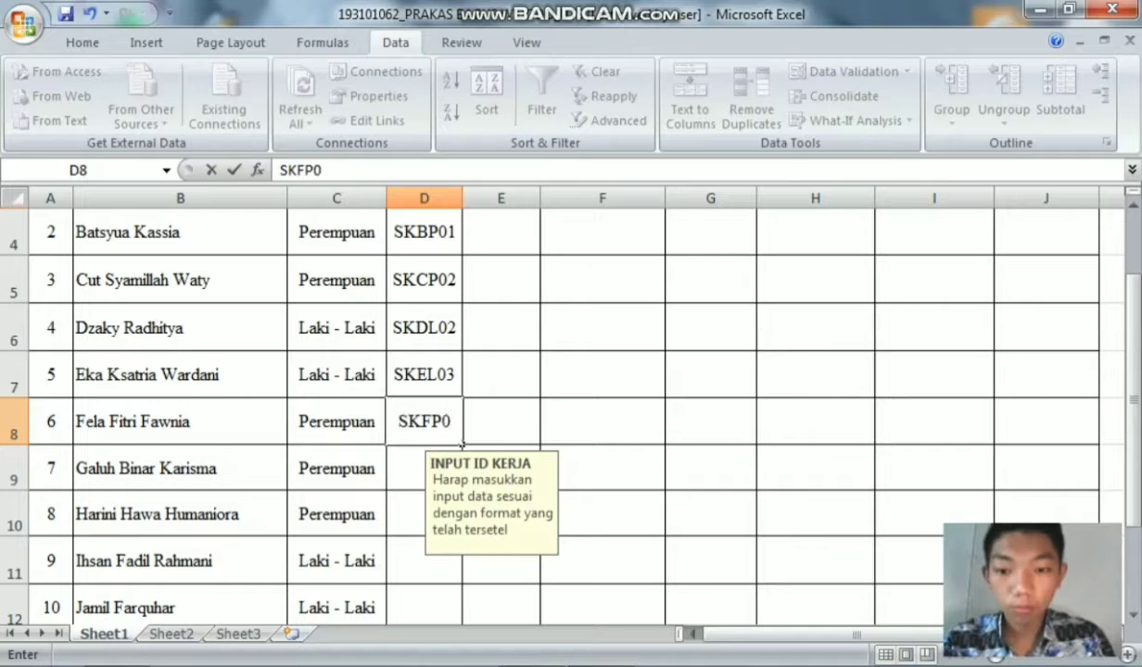
{"action": "type", "text": "3"}
{"action": "key", "text": "Return"}
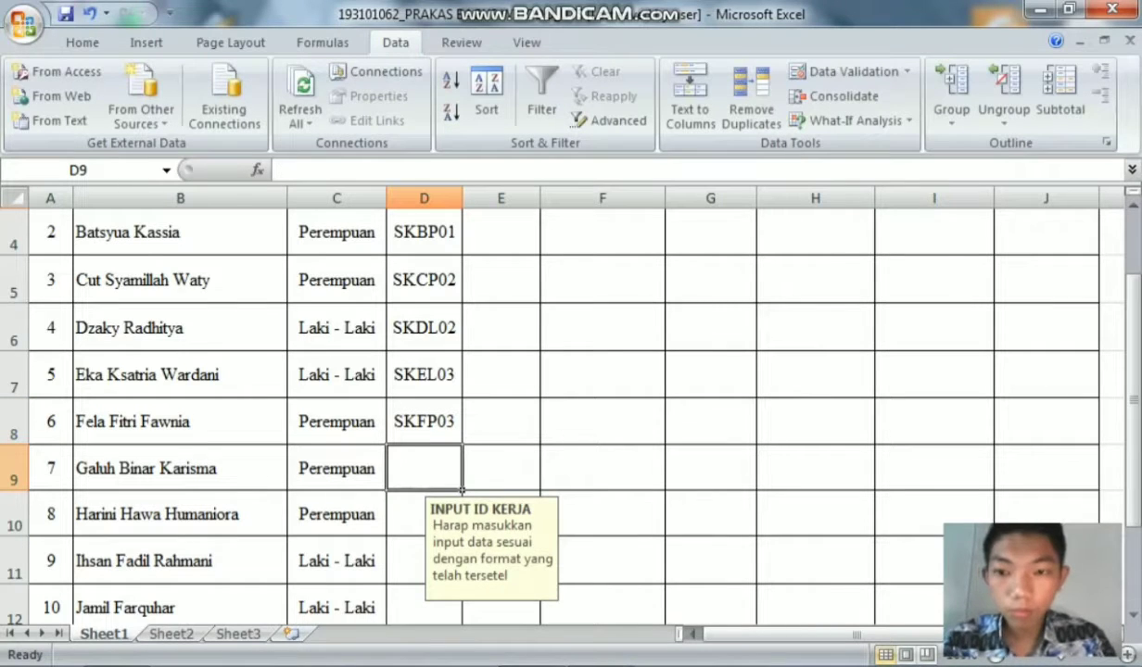
Fill in the seventh and eighth employees' six-character work IDs in D9 and D10.
{"action": "type", "text": "SKG"}
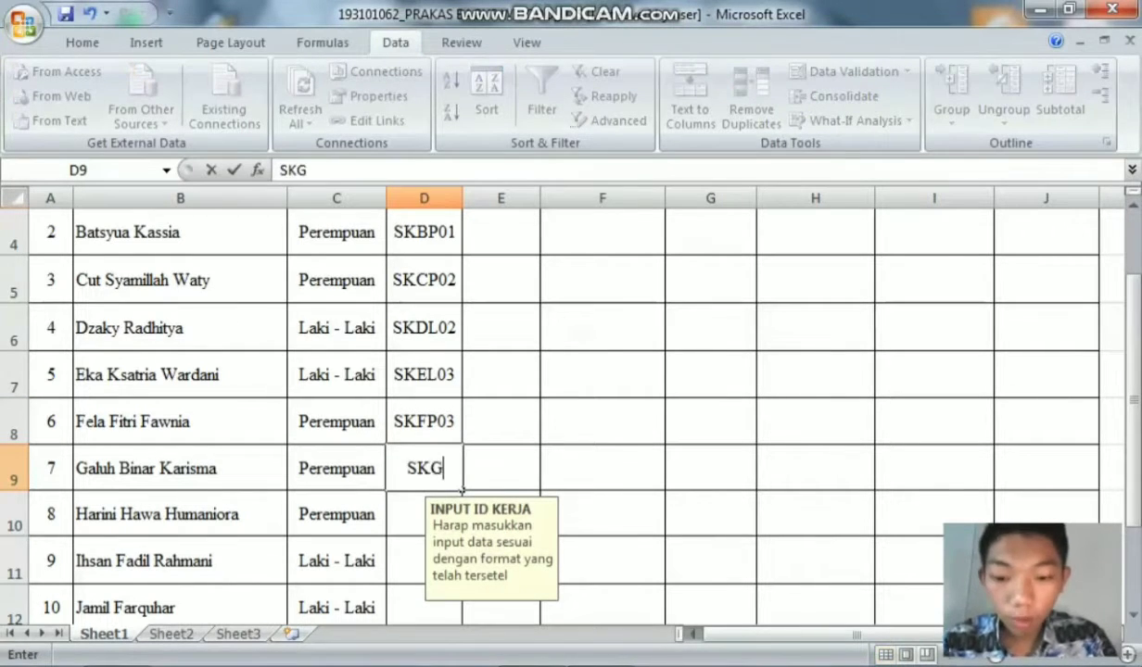
{"action": "type", "text": "P04"}
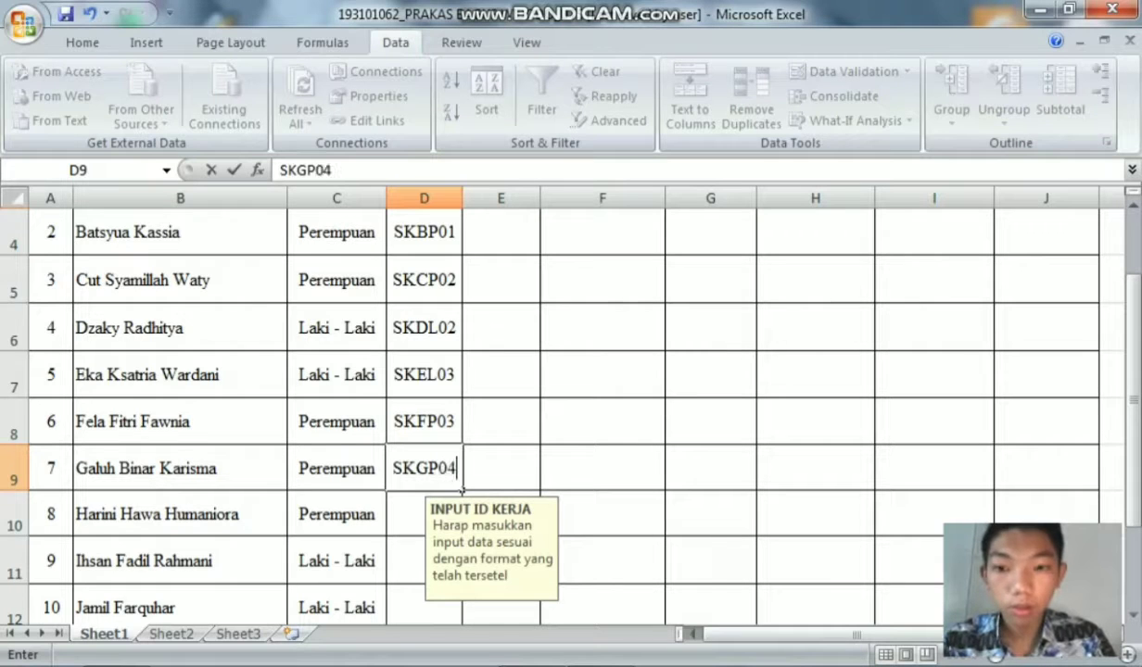
{"action": "key", "text": "Return"}
{"action": "type", "text": "SK"}
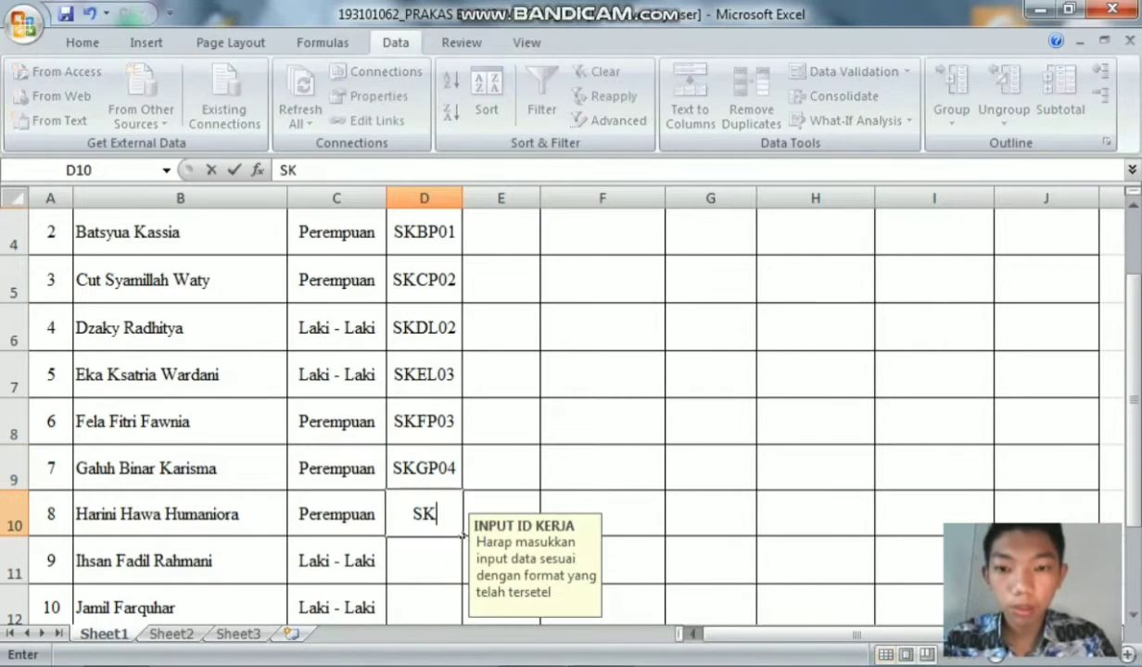
{"action": "type", "text": "H"}
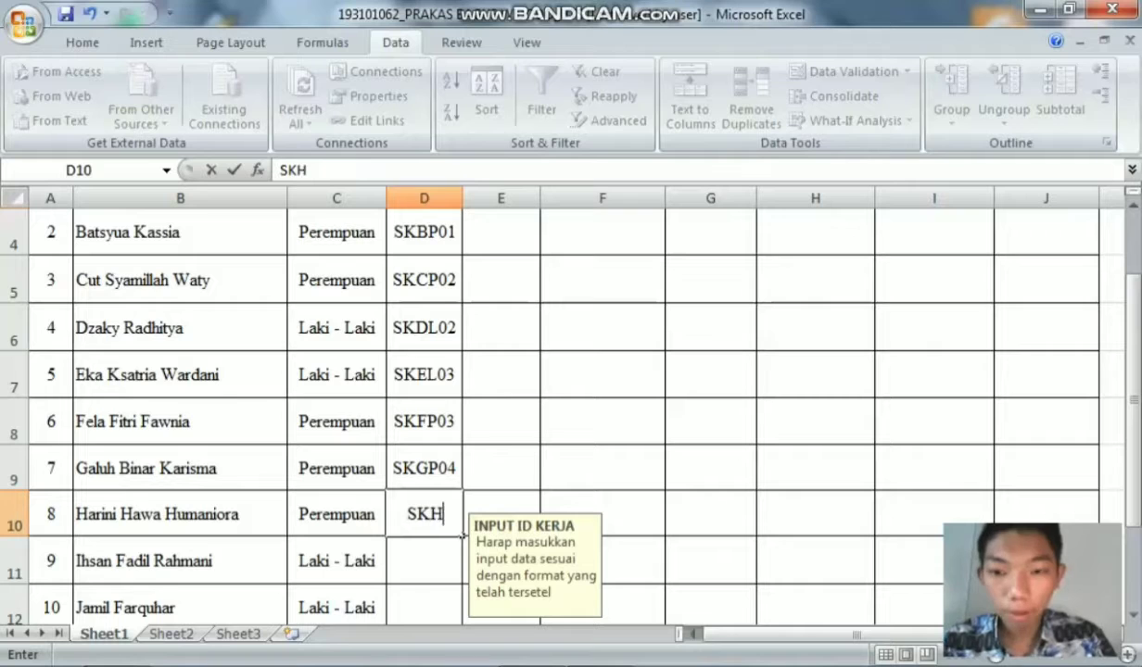
{"action": "type", "text": "P05"}
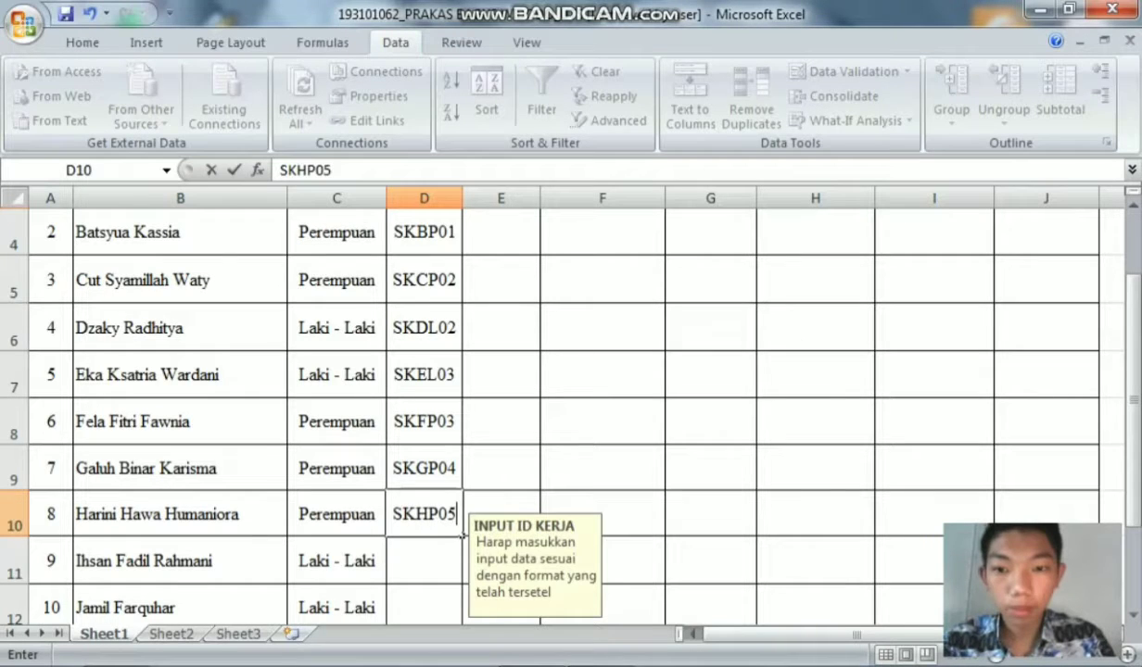
{"action": "key", "text": "Return"}
Fill in the ninth and tenth employees' six-character work IDs in D11 and D12 to complete the ID KERJA column.
{"action": "type", "text": "SK"}
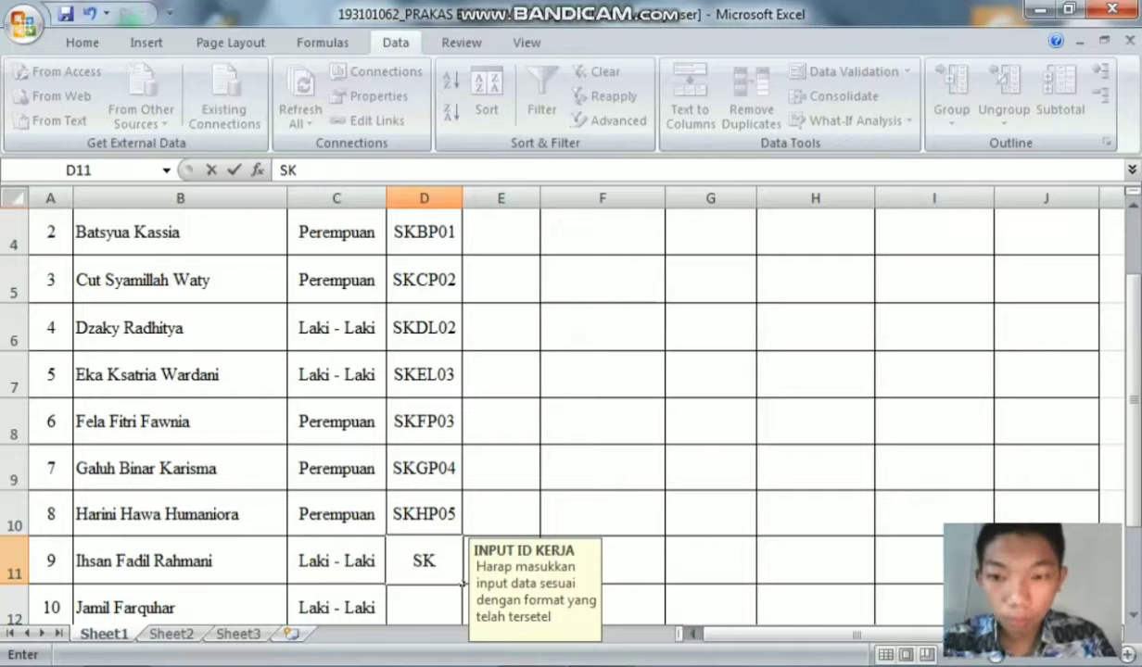
{"action": "type", "text": "I"}
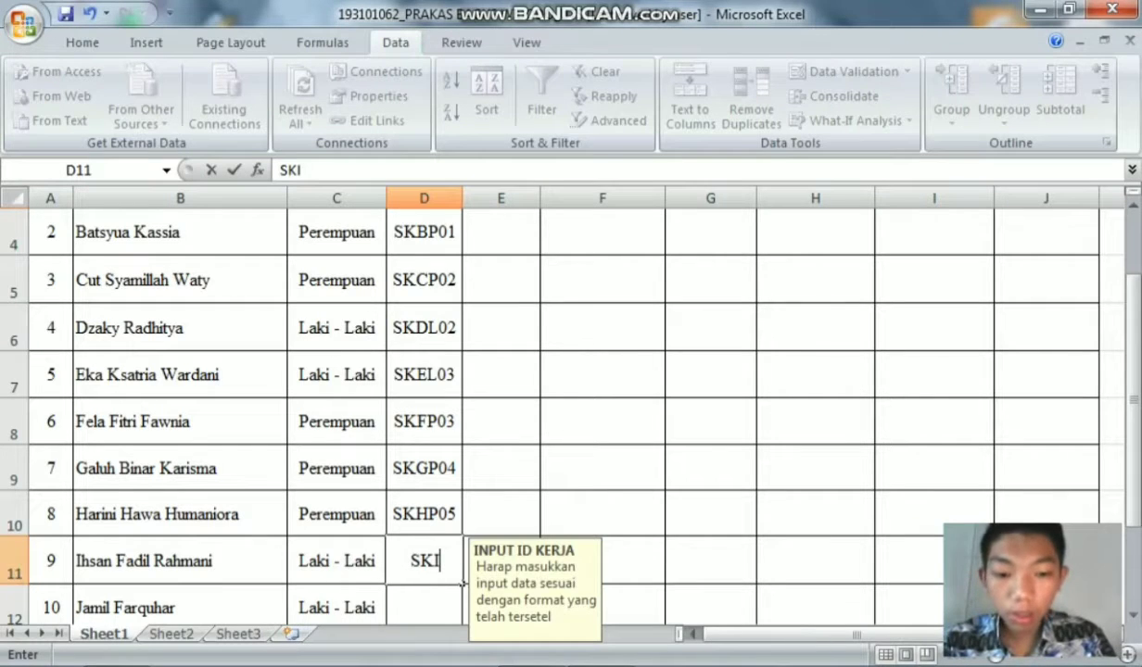
{"action": "type", "text": "L"}
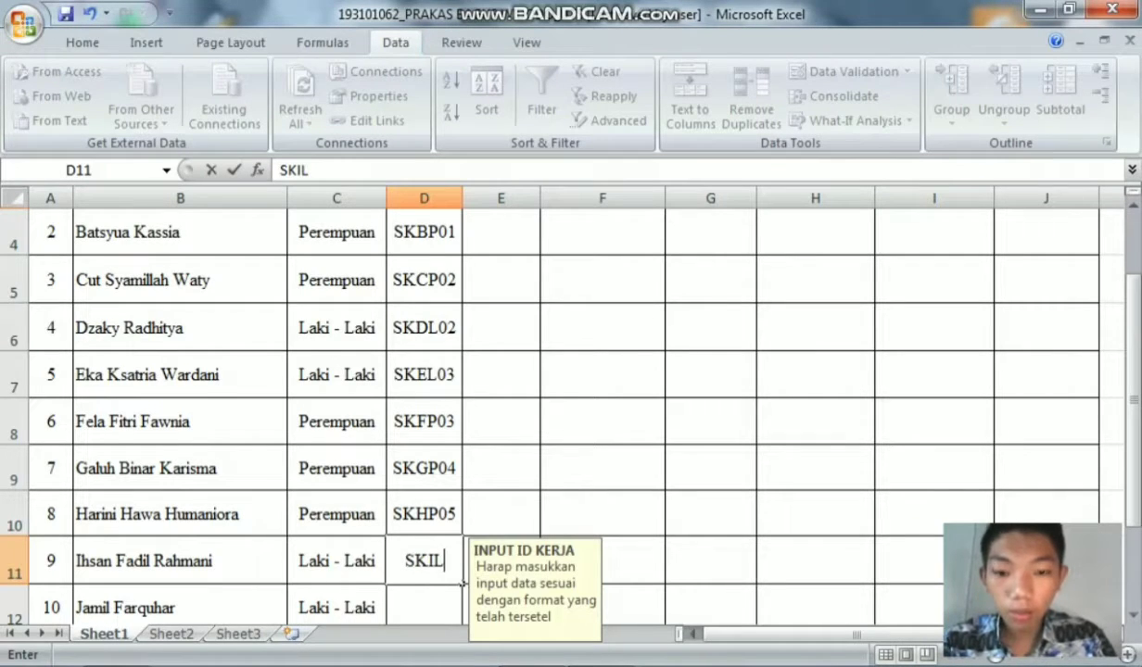
{"action": "type", "text": "04"}
{"action": "key", "text": "Return"}
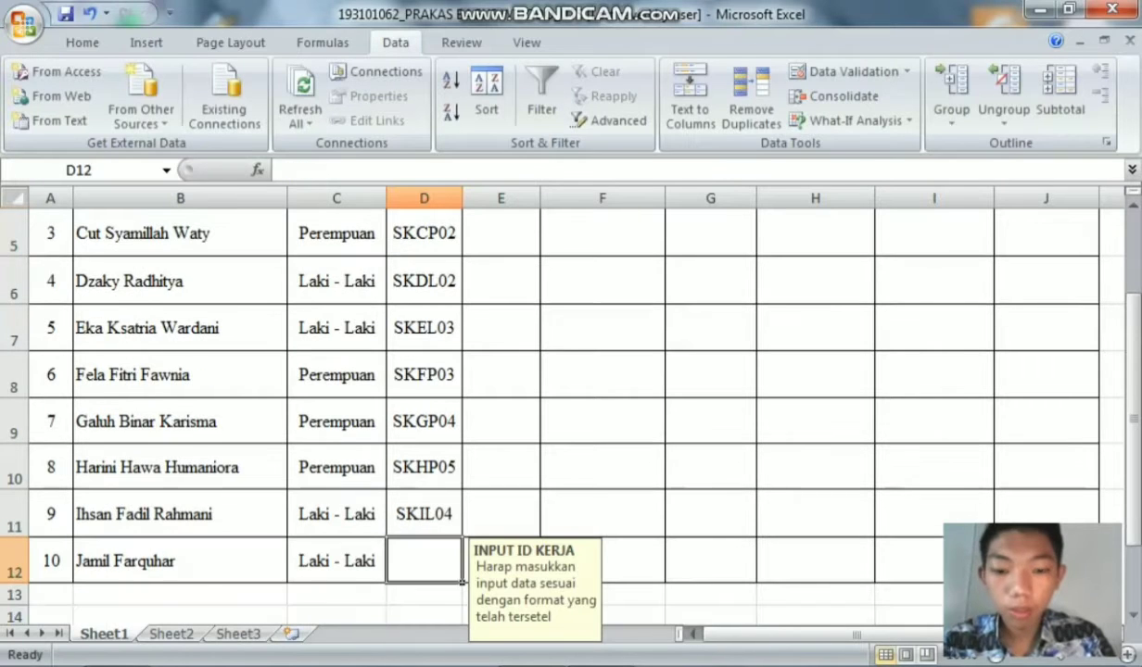
{"action": "type", "text": "SKJL"}
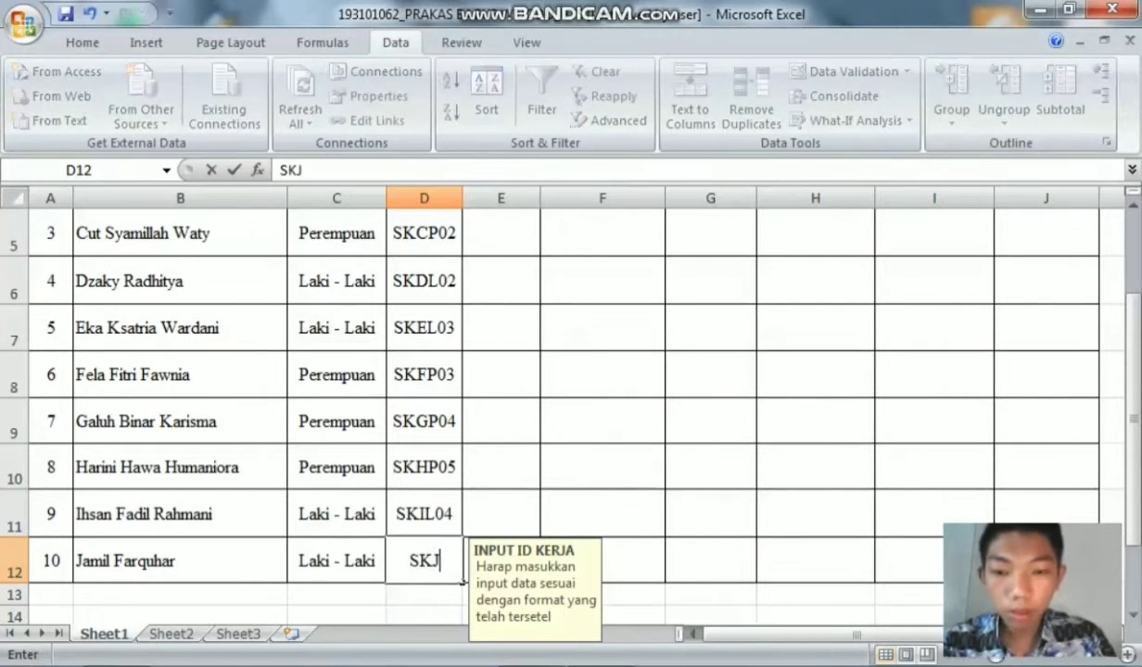
{"action": "type", "text": "05"}
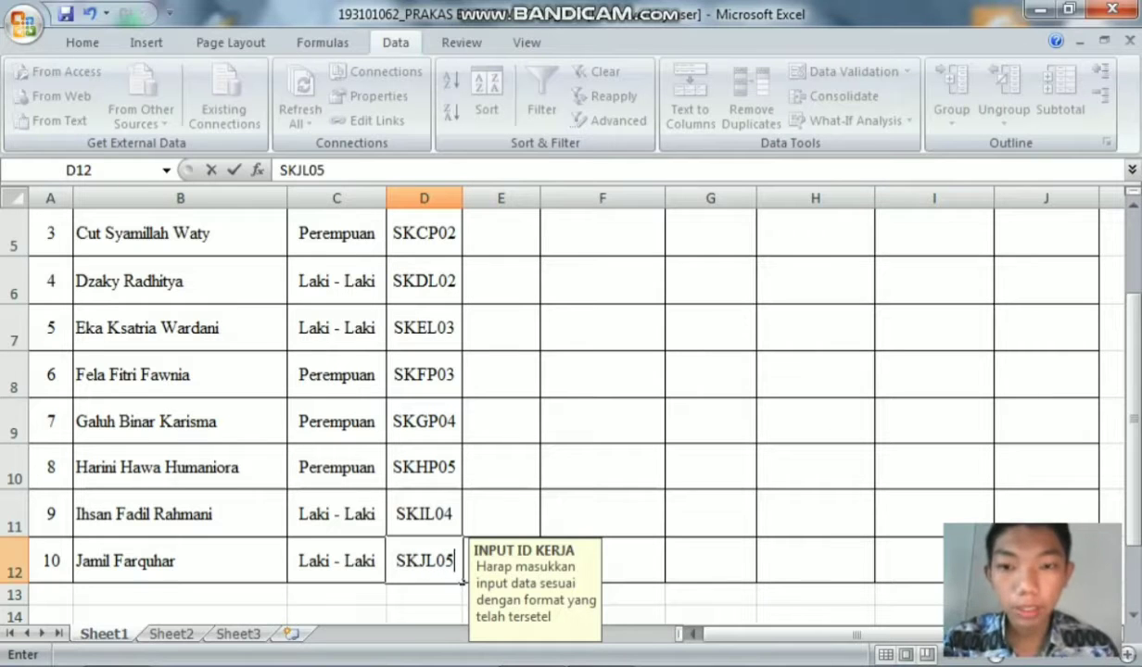
{"action": "scroll", "coordinate": [461, 581], "scroll_direction": "up", "scroll_amount": 2}
{"action": "left_click", "coordinate": [424, 321]}
{"action": "scroll", "coordinate": [424, 321], "scroll_direction": "down", "scroll_amount": 1}
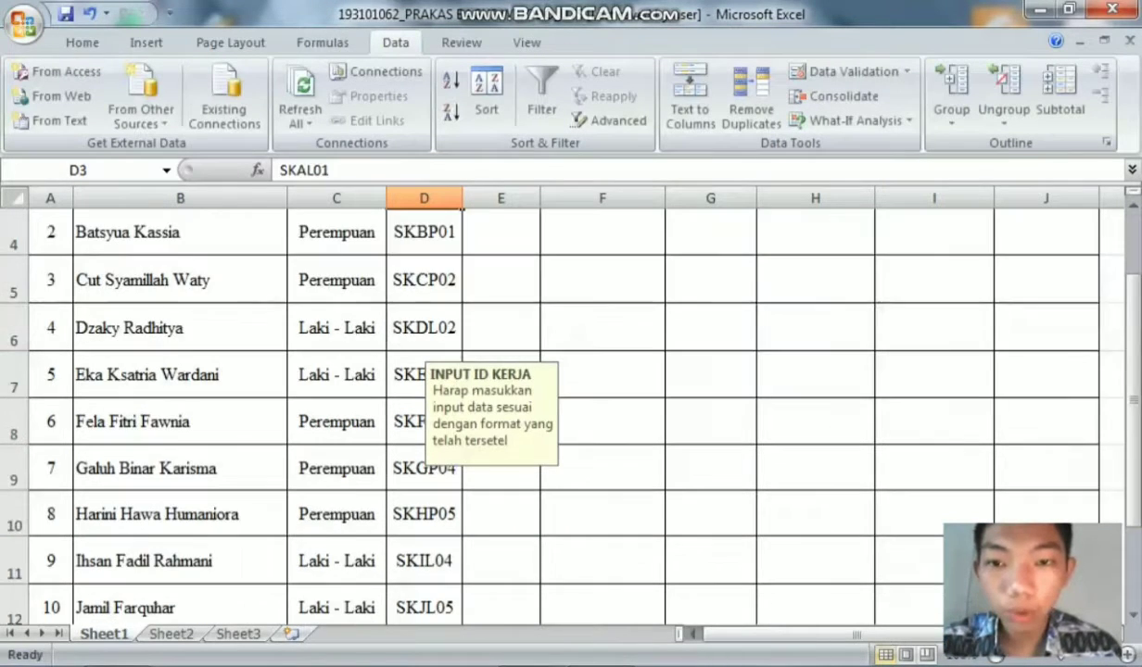
Set data validation on the employee cells of the UMUR column, starting at E3, to whole numbers greater than 18.
{"action": "scroll", "coordinate": [424, 321], "scroll_direction": "up", "scroll_amount": 1}
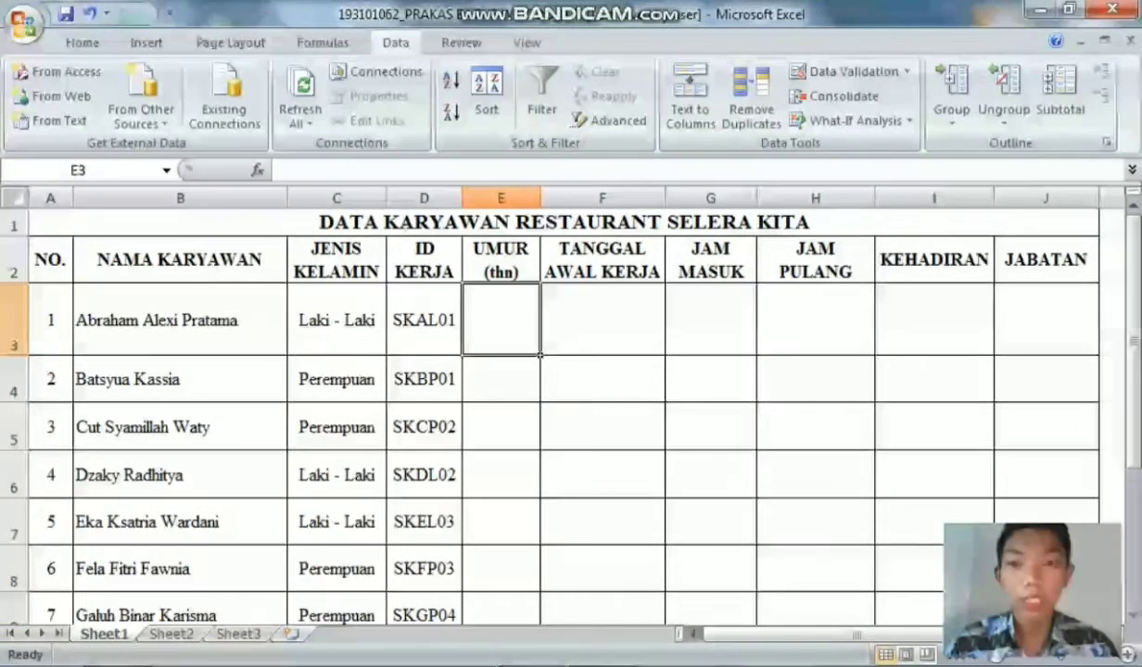
{"action": "left_click_drag", "start_coordinate": [501, 320], "coordinate": [524, 569]}
{"action": "scroll", "coordinate": [524, 569], "scroll_direction": "up", "scroll_amount": 2}
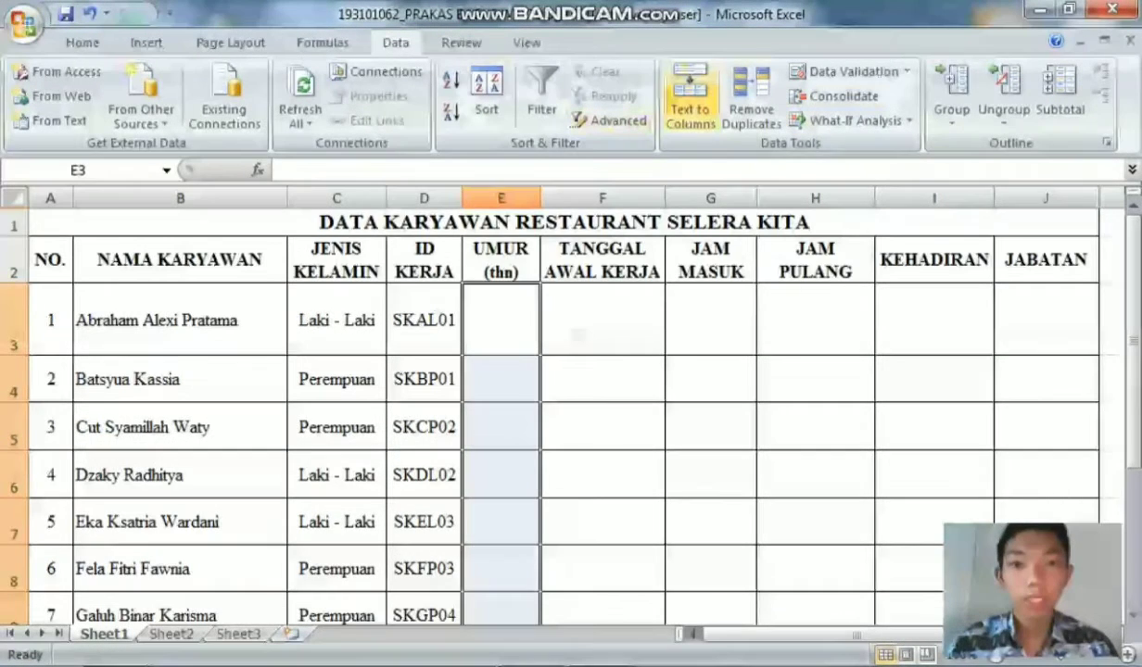
{"action": "left_click", "coordinate": [906, 72]}
{"action": "left_click", "coordinate": [868, 98]}
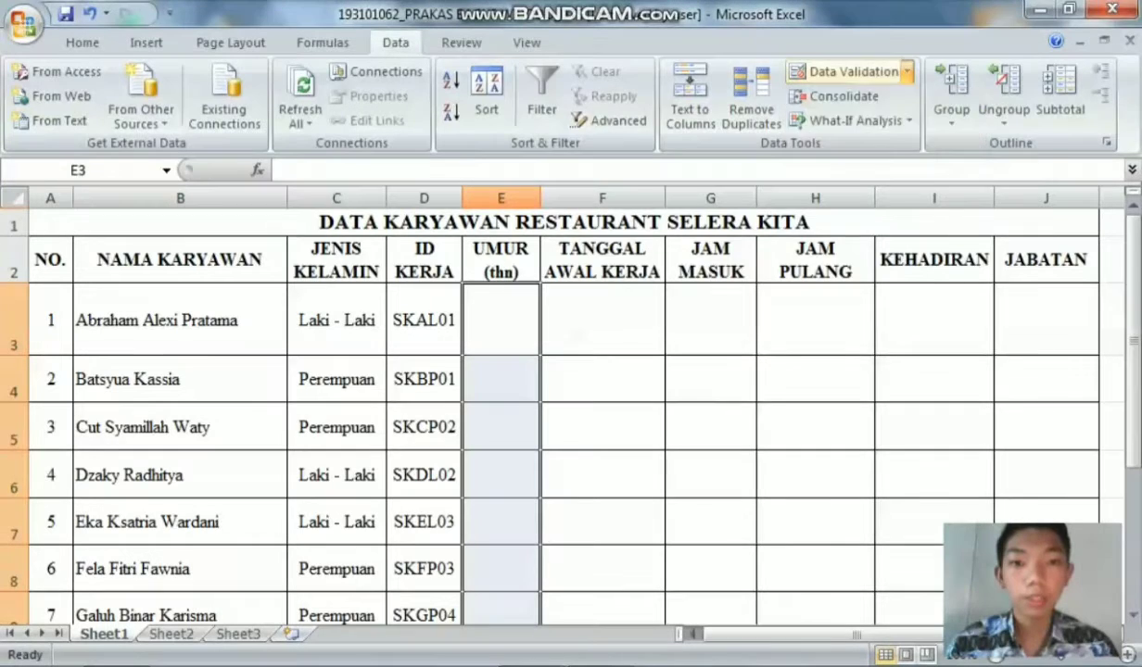
{"action": "left_click", "coordinate": [778, 189]}
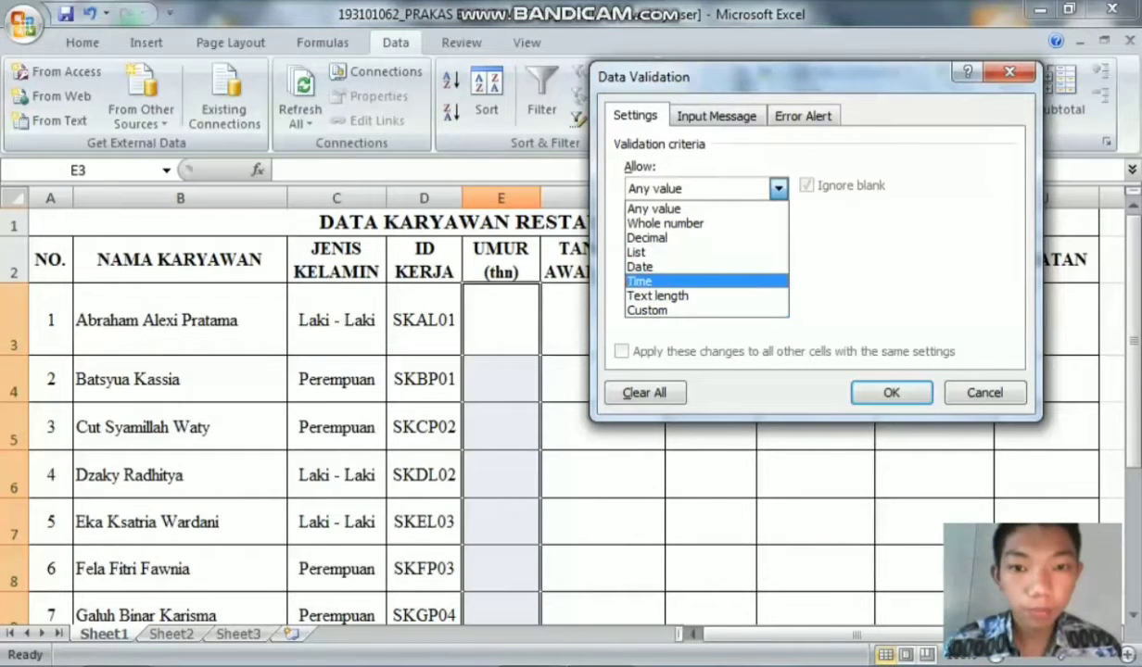
{"action": "left_click", "coordinate": [665, 223]}
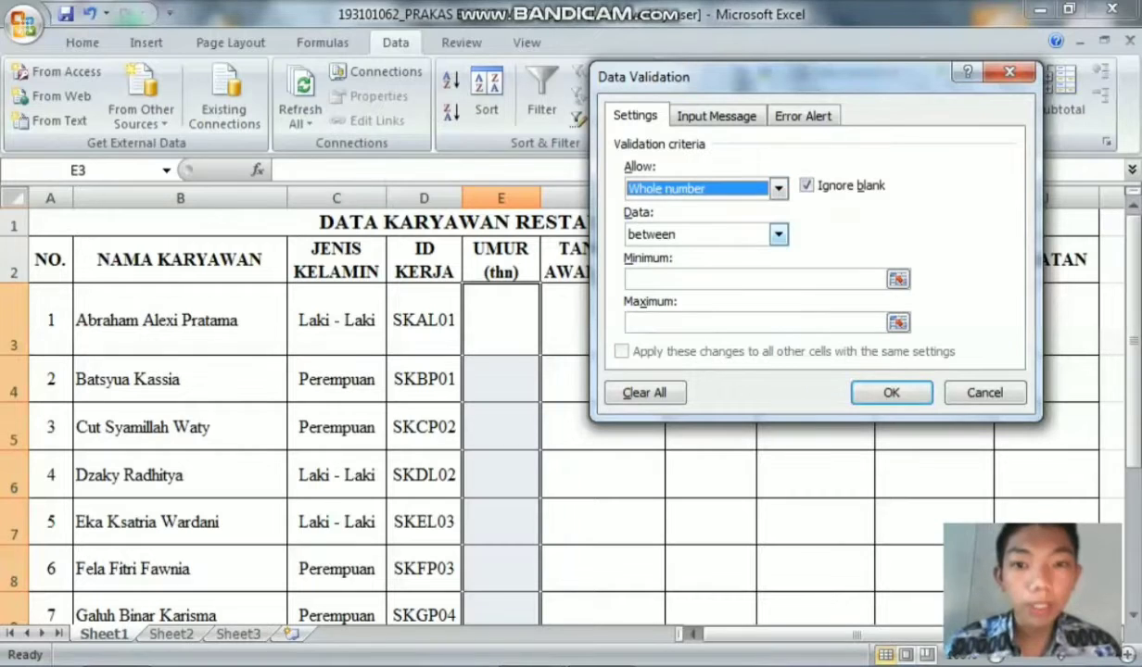
{"action": "left_click", "coordinate": [779, 234]}
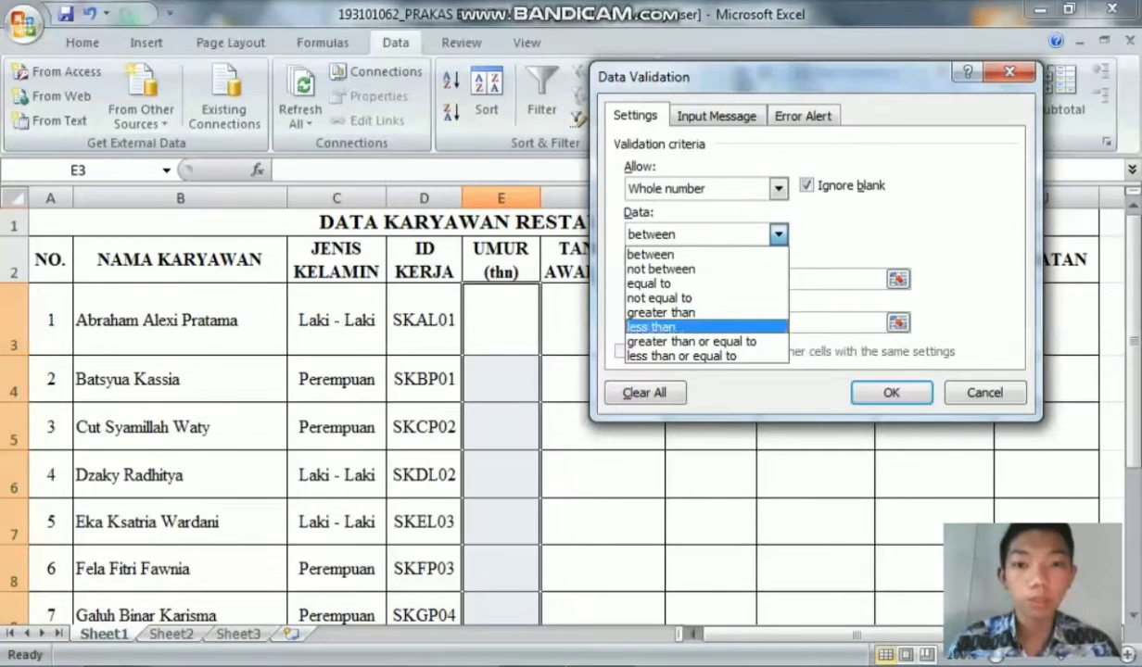
{"action": "left_click", "coordinate": [660, 312]}
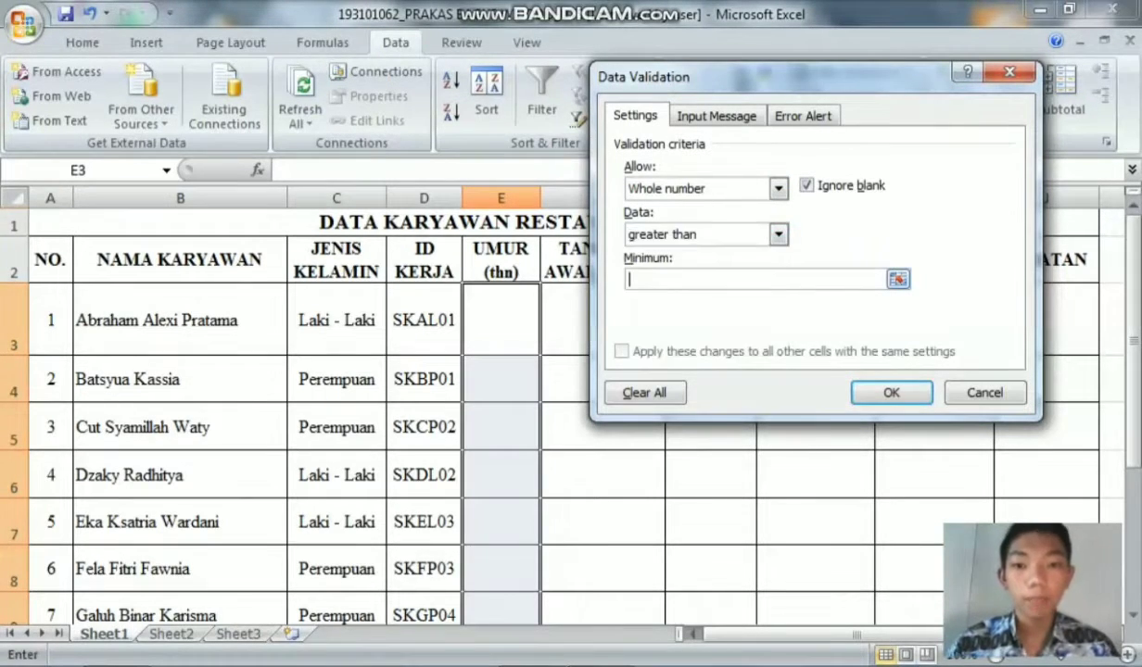
{"action": "type", "text": "18"}
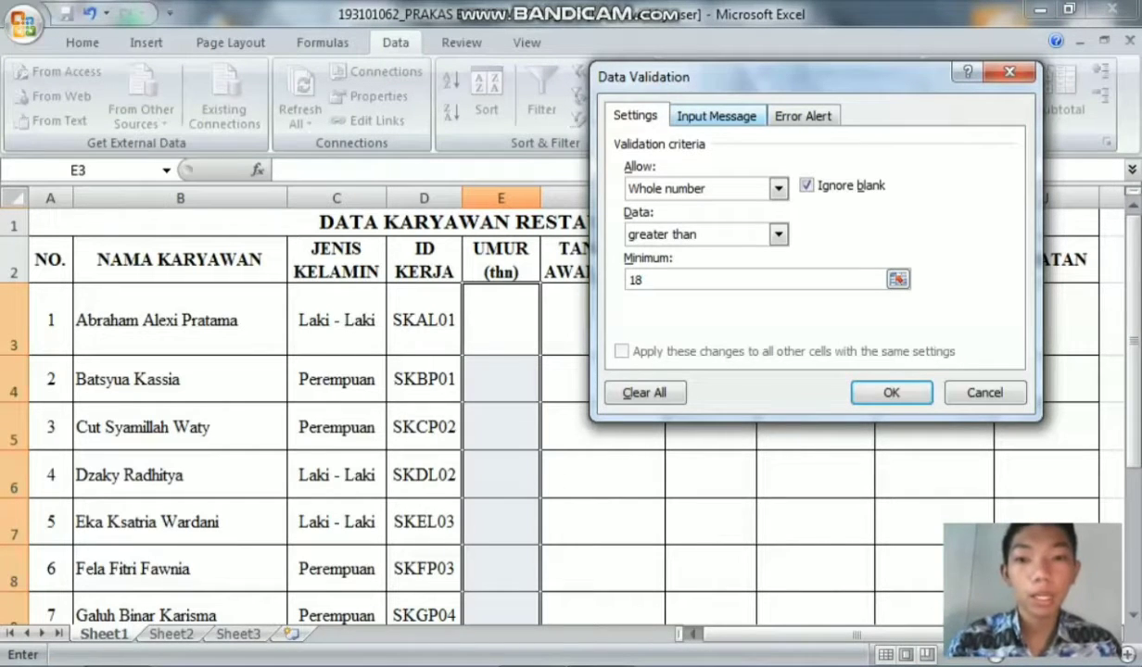
Give the UMUR validation an input message titled "INPUT UMUR" reading "Harap Masukkan input data sesuai dengan format yang telah tersetel".
{"action": "left_click", "coordinate": [716, 116]}
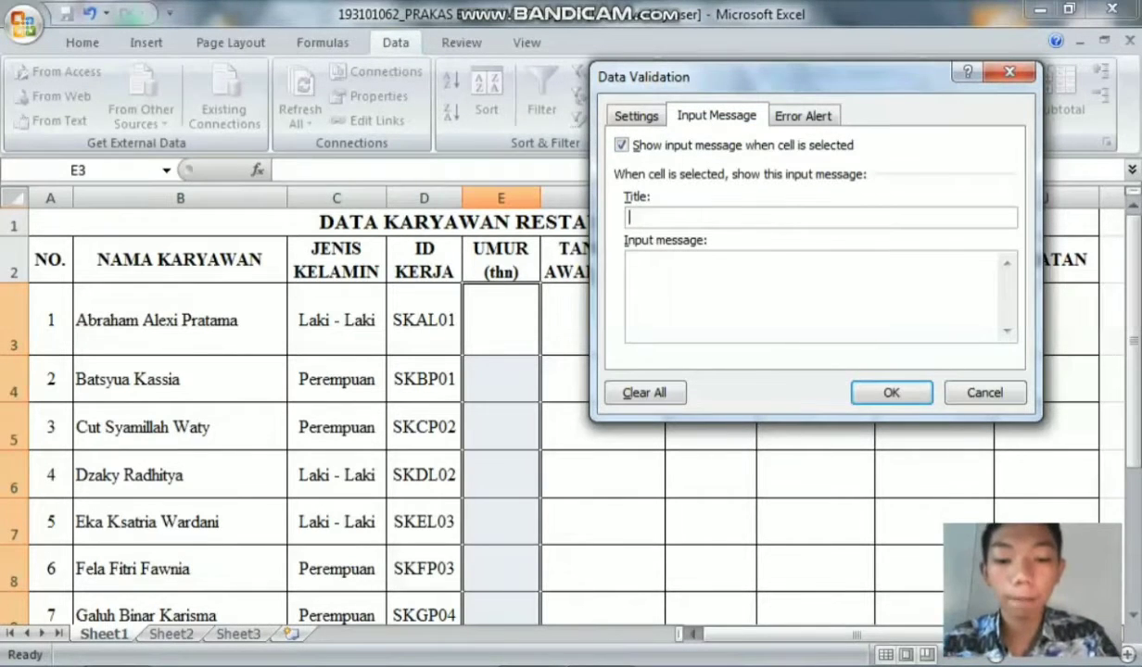
{"action": "type", "text": "INPU"}
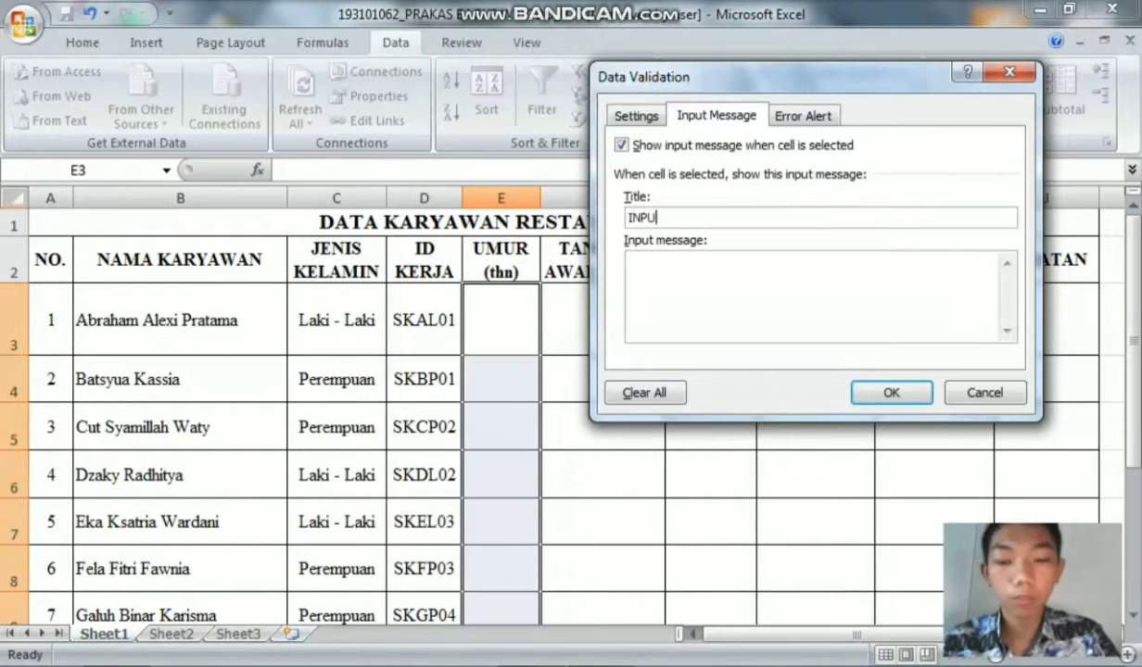
{"action": "type", "text": "T UMUR"}
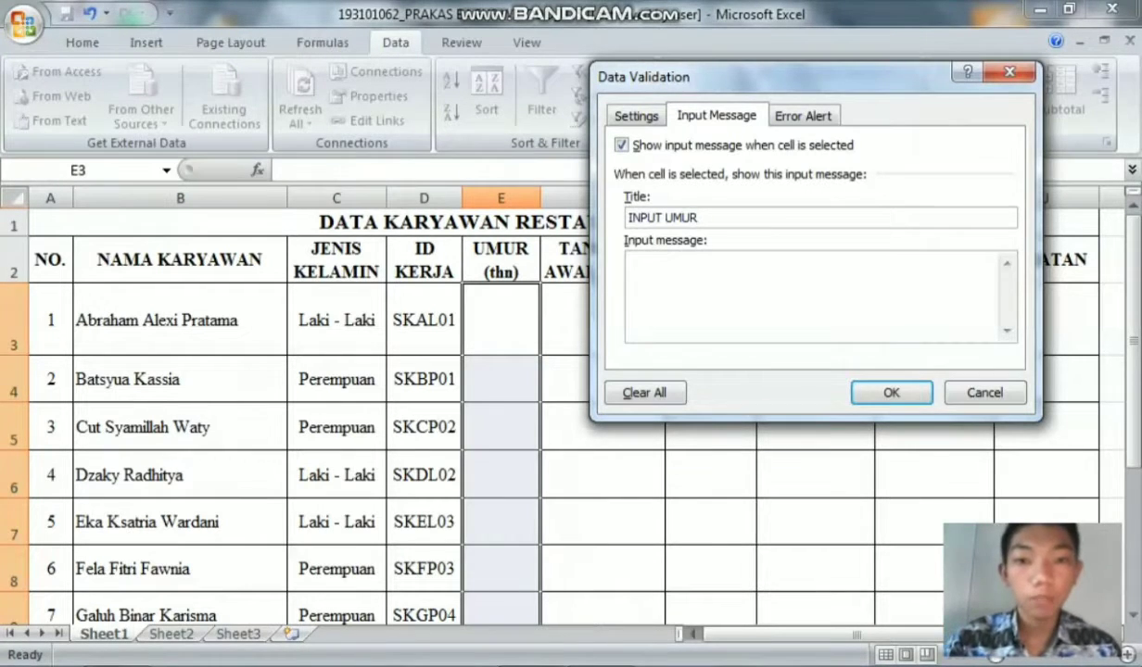
{"action": "left_click", "coordinate": [631, 262]}
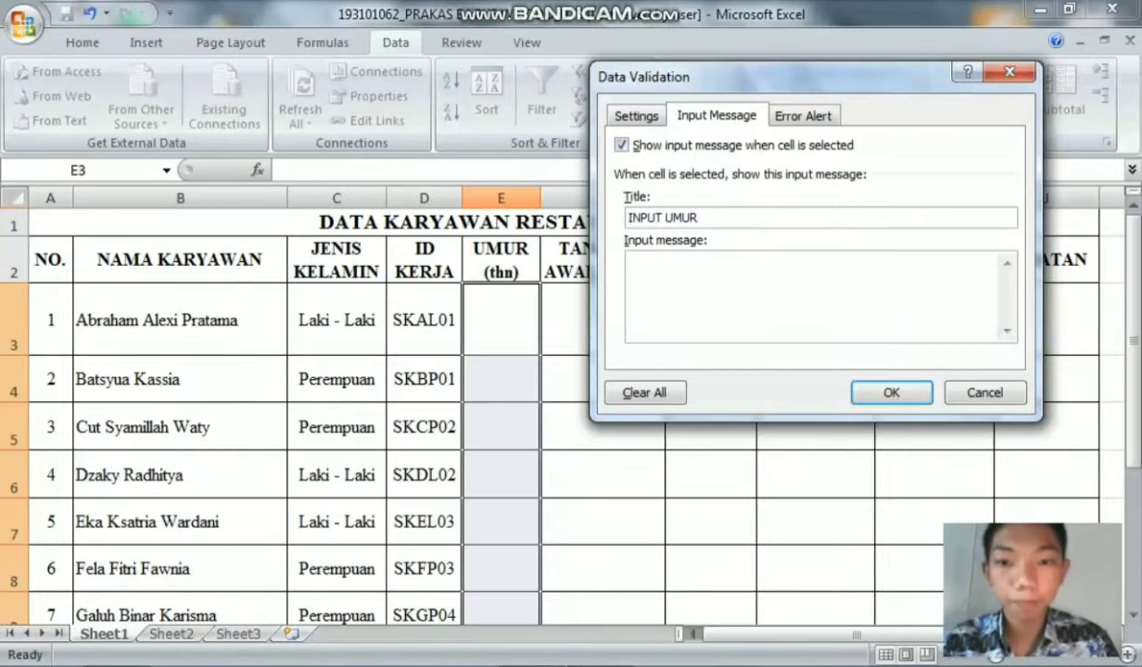
{"action": "type", "text": "Hara"}
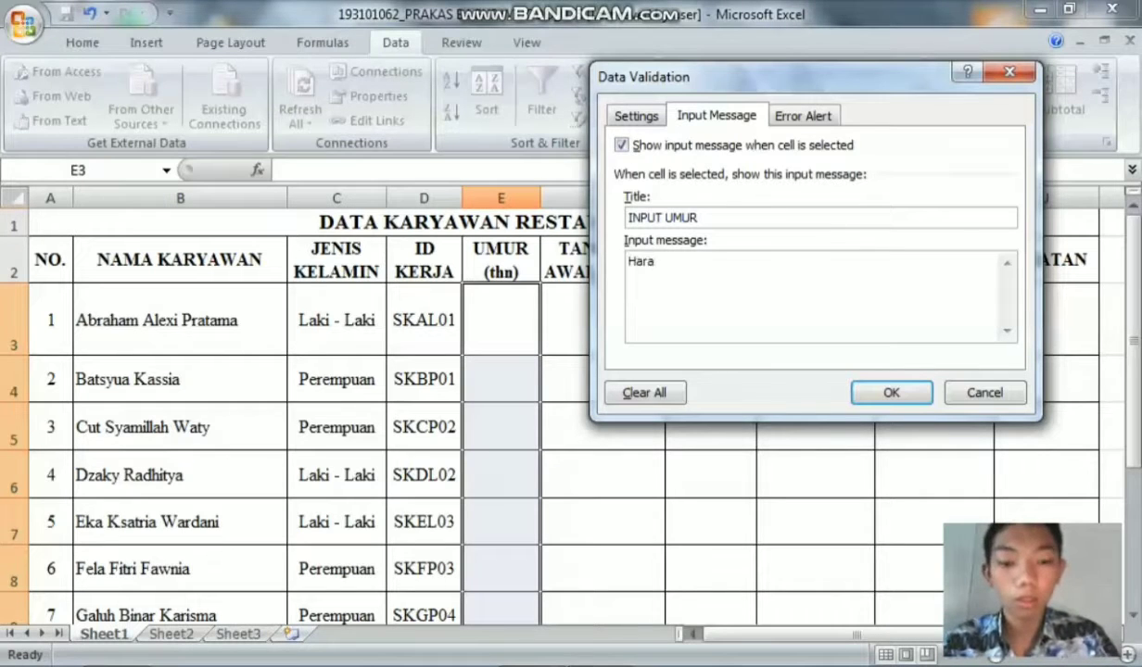
{"action": "type", "text": "p M"}
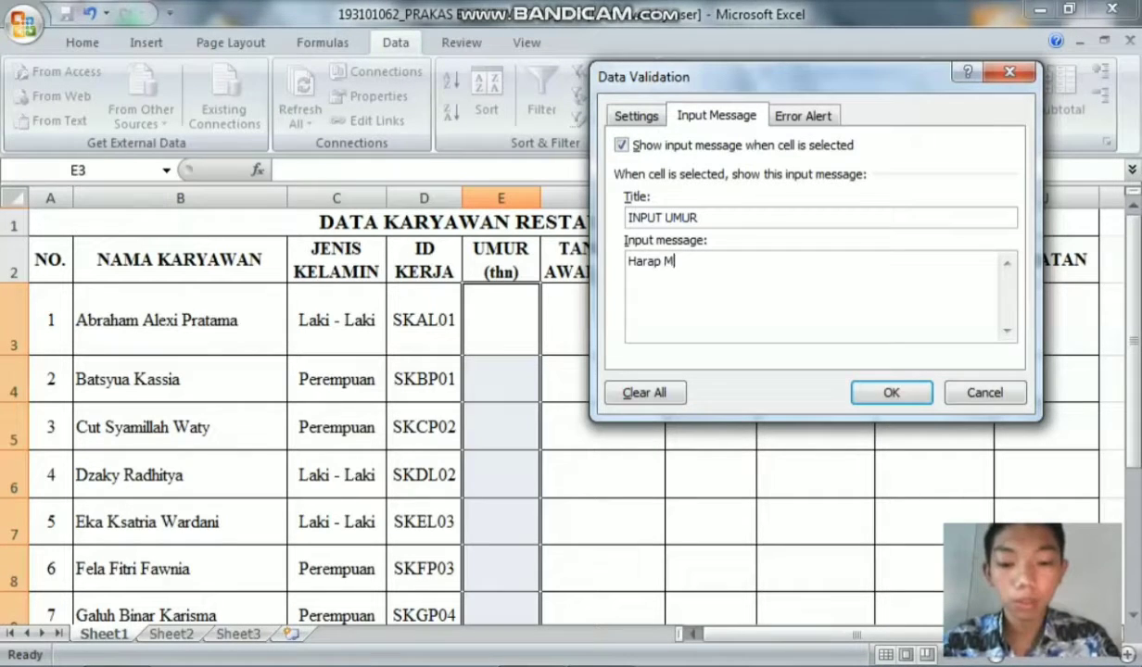
{"action": "type", "text": "asukkan inpu"}
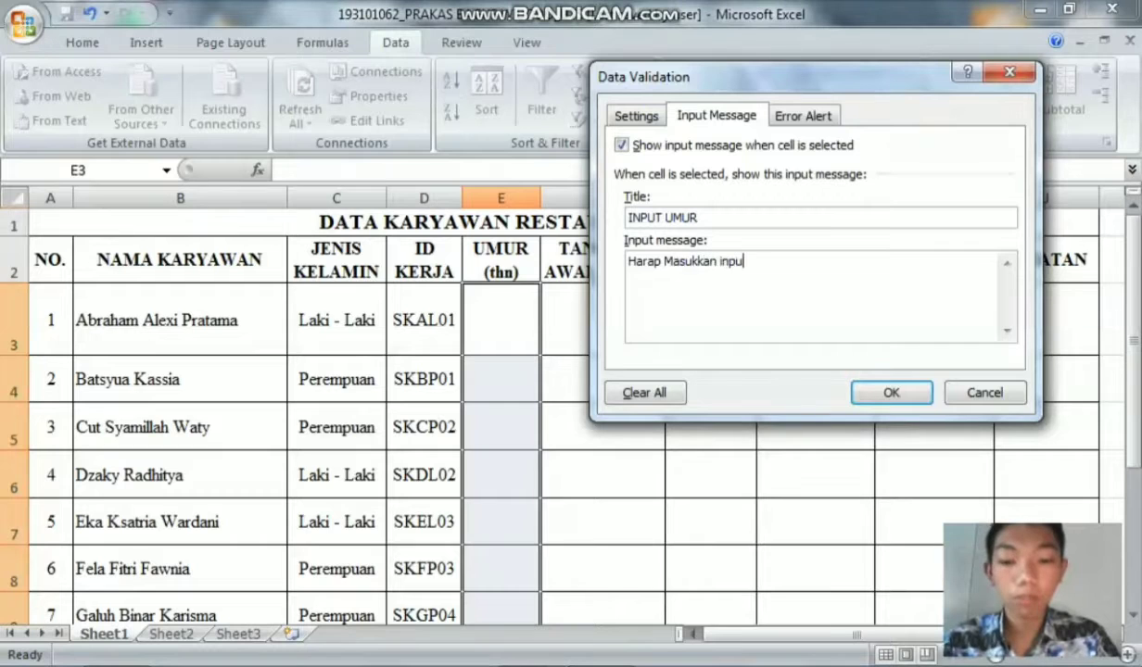
{"action": "type", "text": "t data se"}
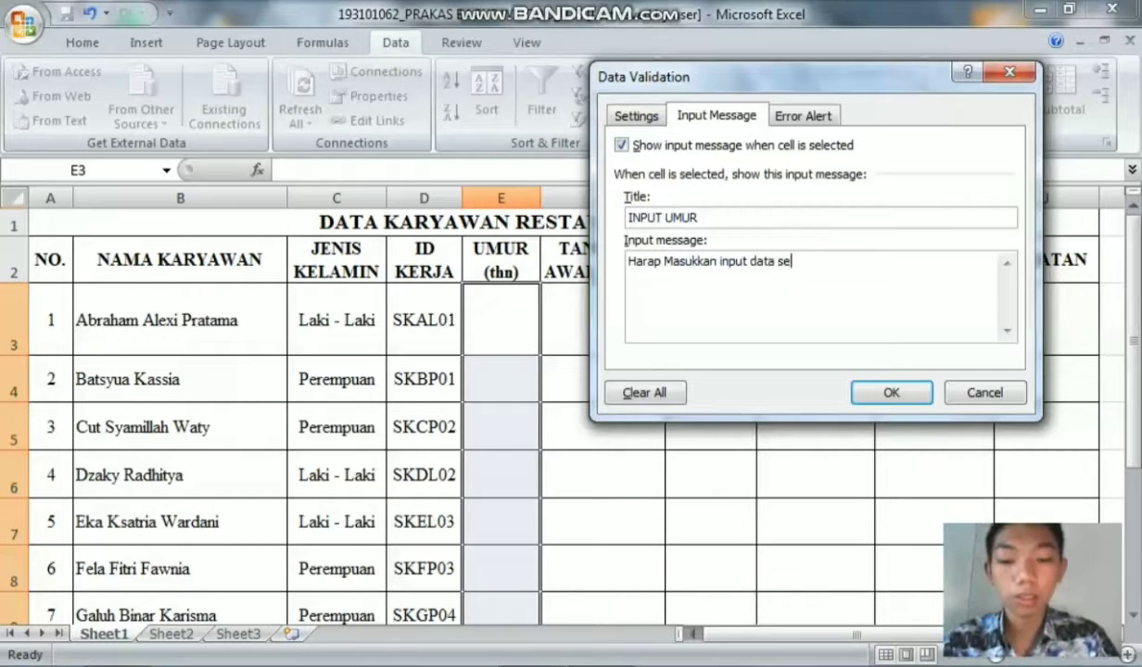
{"action": "type", "text": "suai dengan "}
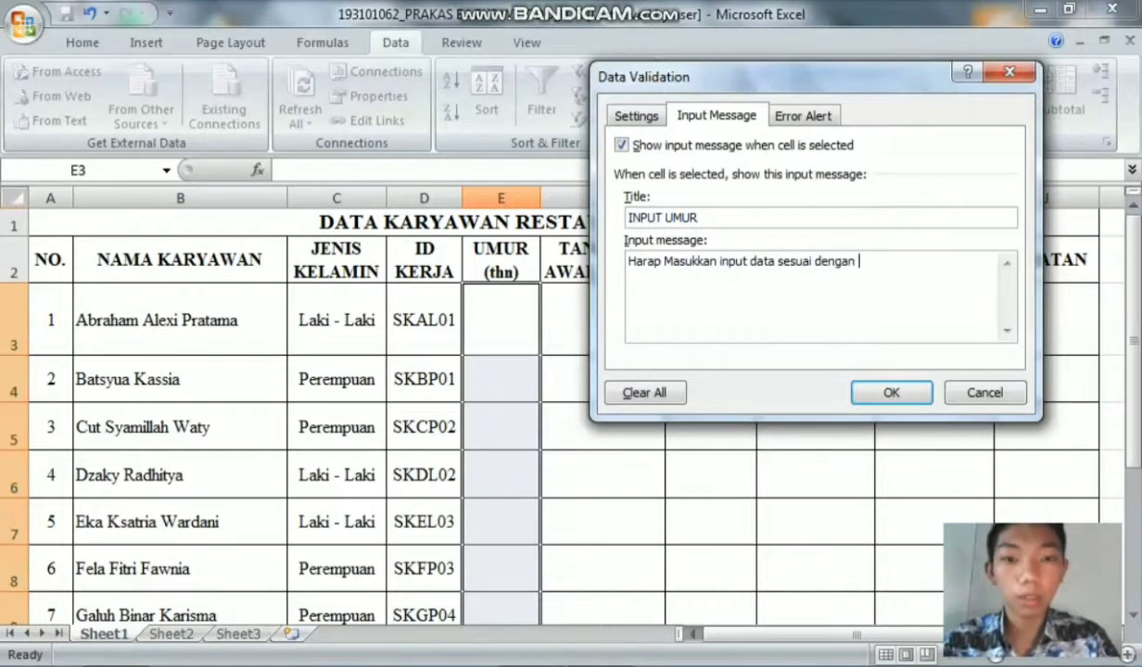
{"action": "type", "text": "format "}
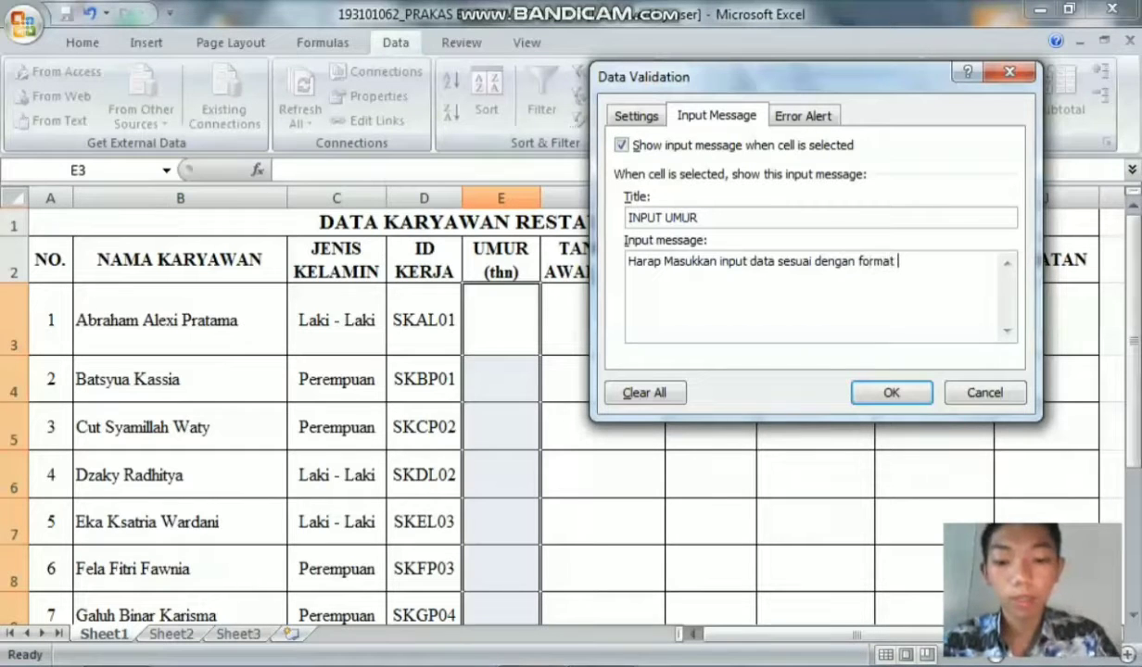
{"action": "type", "text": "yang telah ters"}
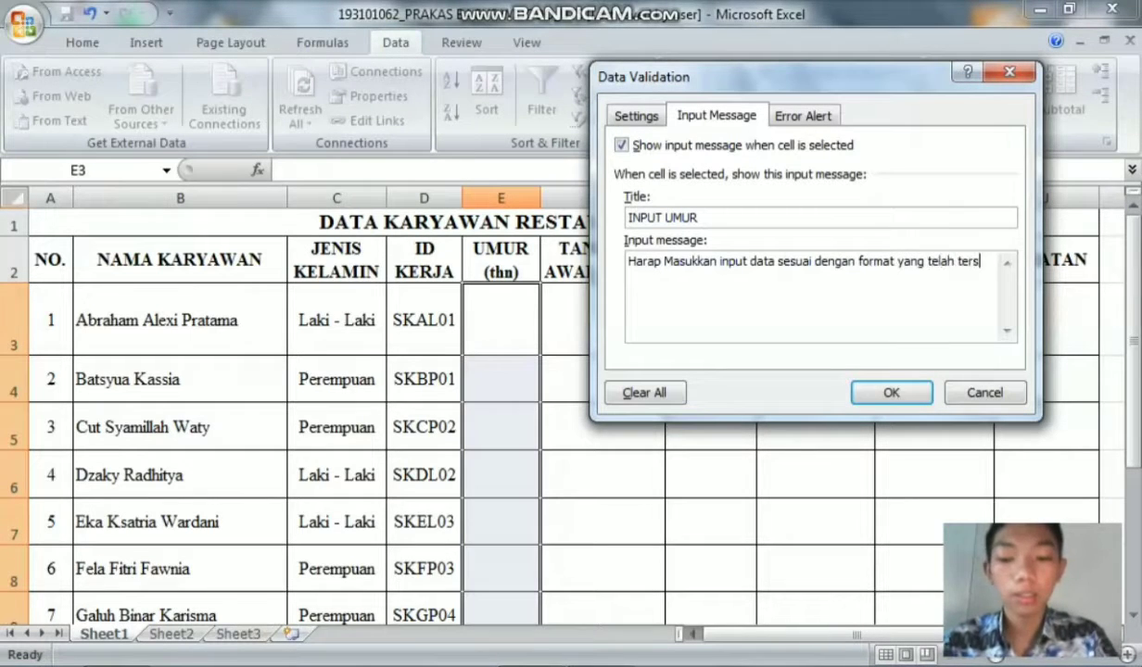
{"action": "type", "text": "etel"}
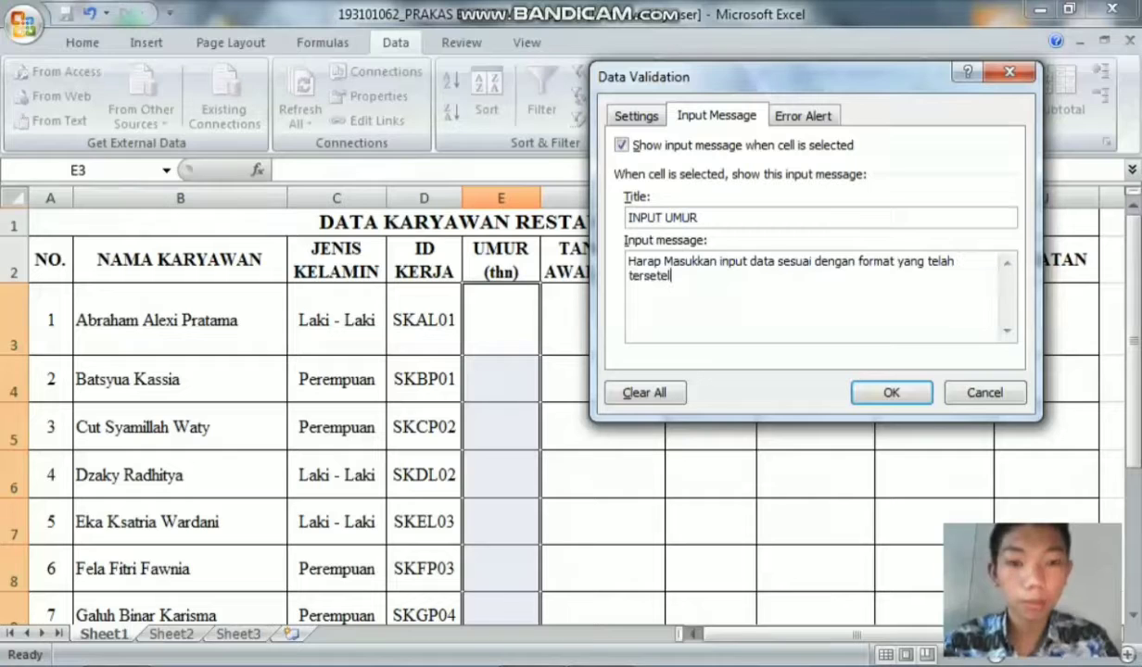
Set the UMUR validation's error alert to the Information style with the title "INPUT SALAH".
{"action": "key", "text": "ctrl+Tab"}
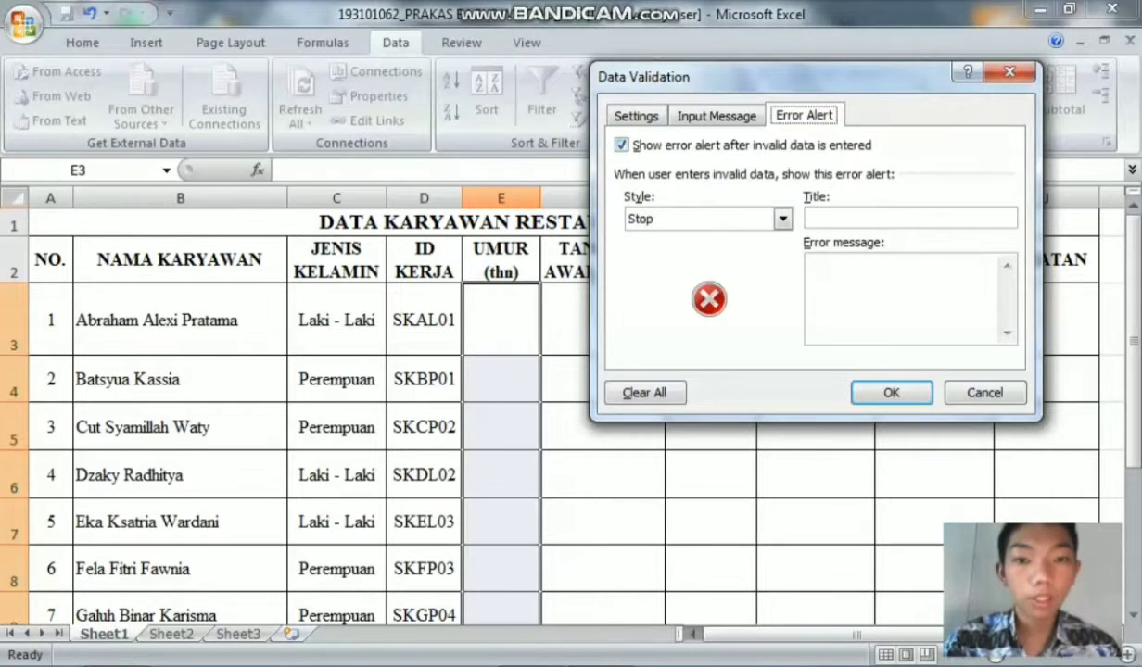
{"action": "left_click", "coordinate": [783, 218]}
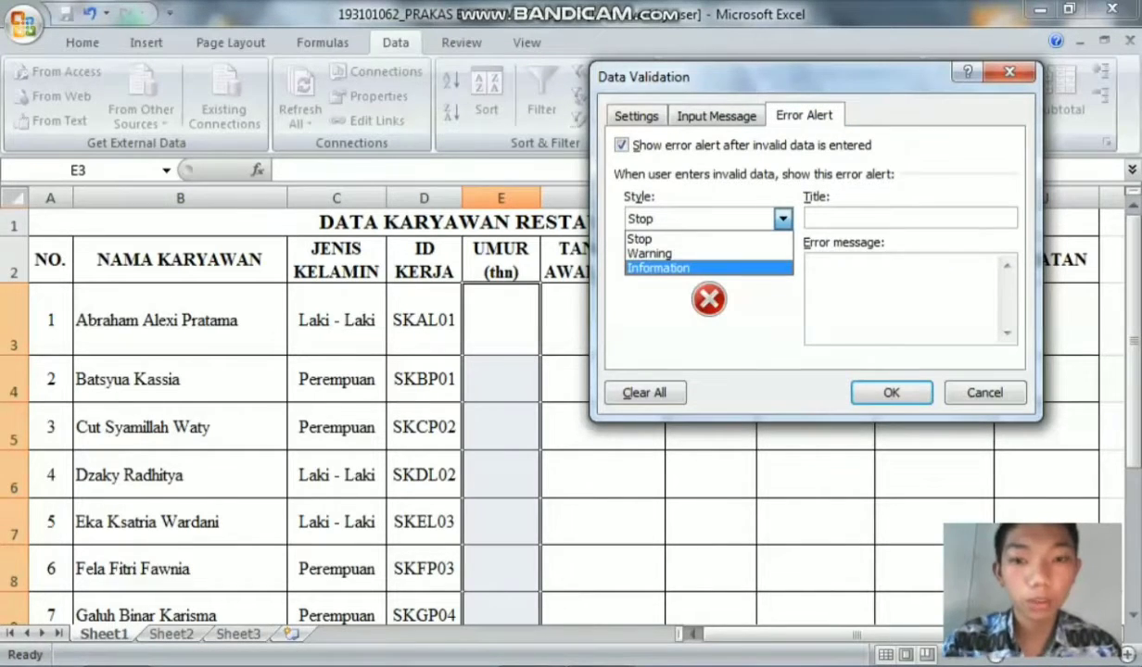
{"action": "key", "text": "Return"}
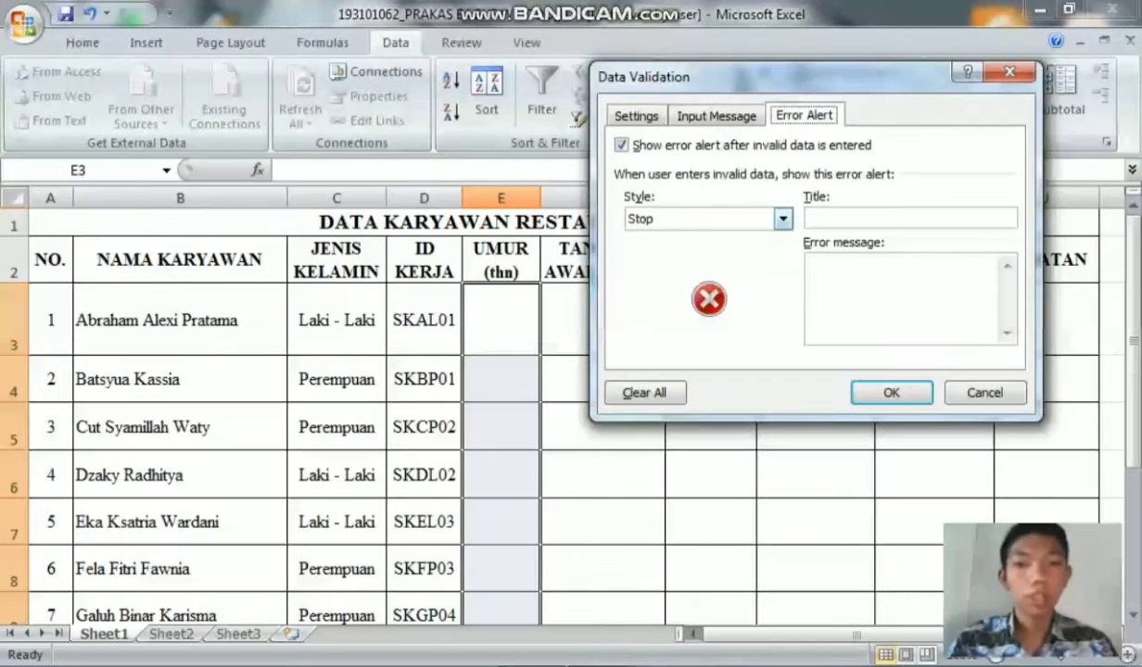
{"action": "left_click", "coordinate": [783, 219]}
{"action": "key", "text": "Down"}
{"action": "key", "text": "Return"}
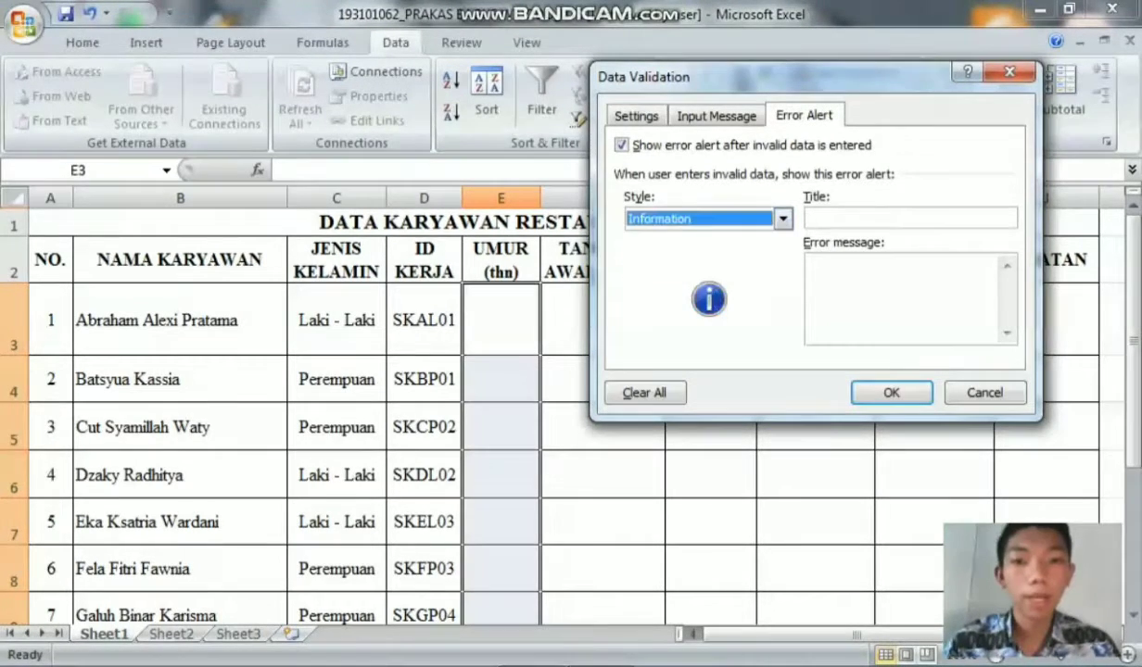
{"action": "left_click", "coordinate": [881, 219]}
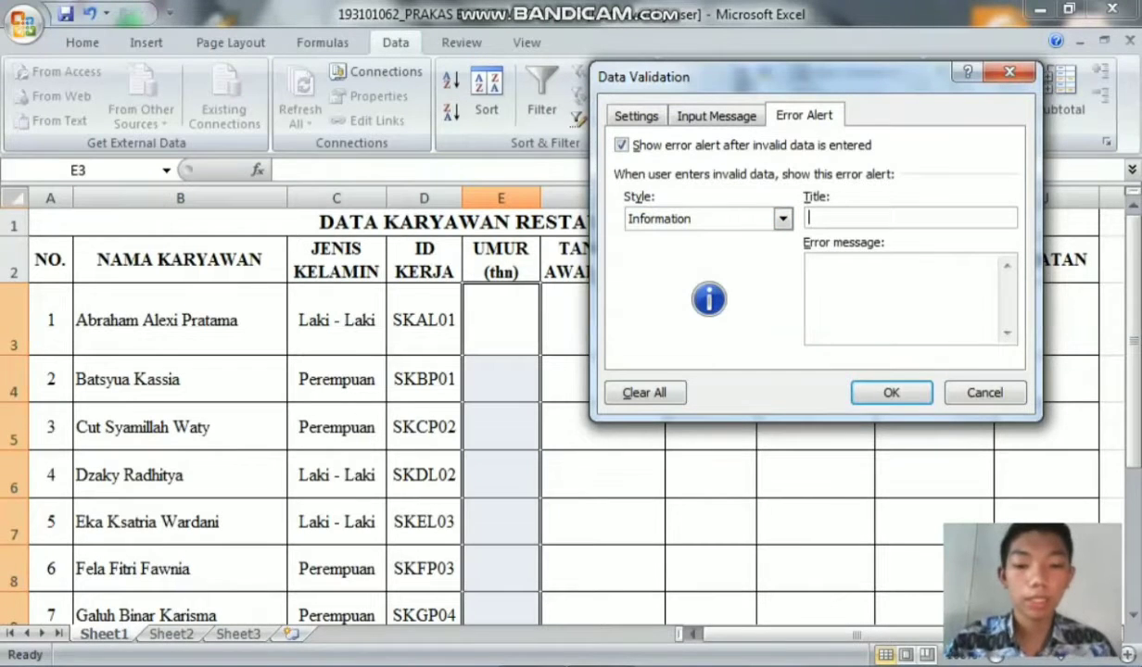
{"action": "type", "text": "INPUT SALA"}
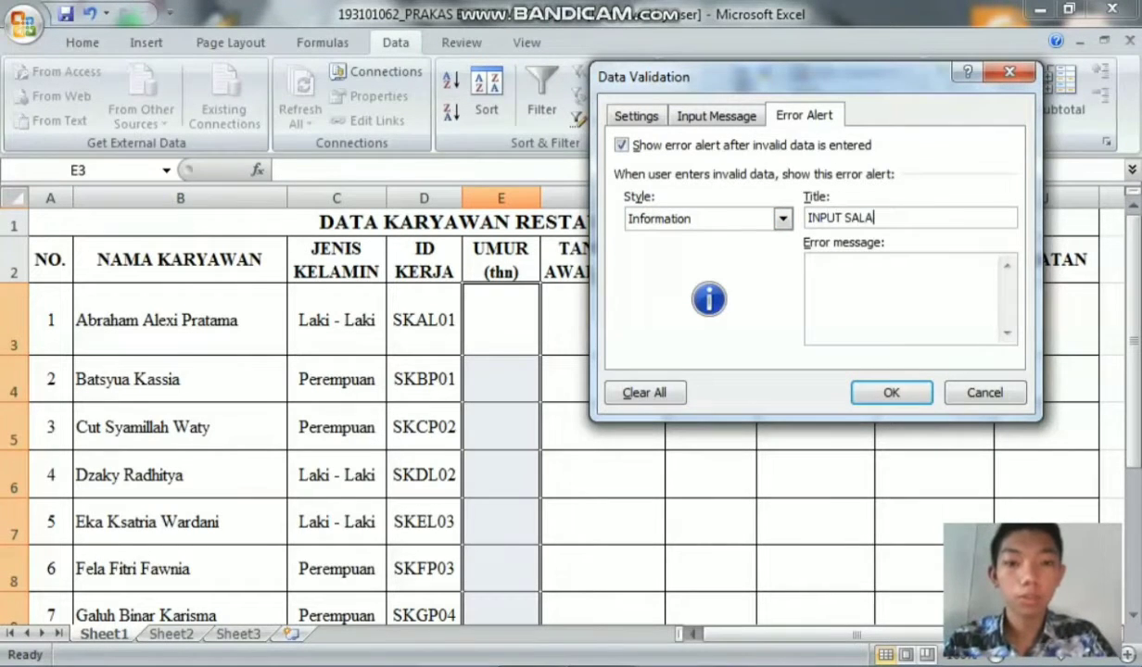
{"action": "type", "text": "H"}
{"action": "key", "text": "Tab"}
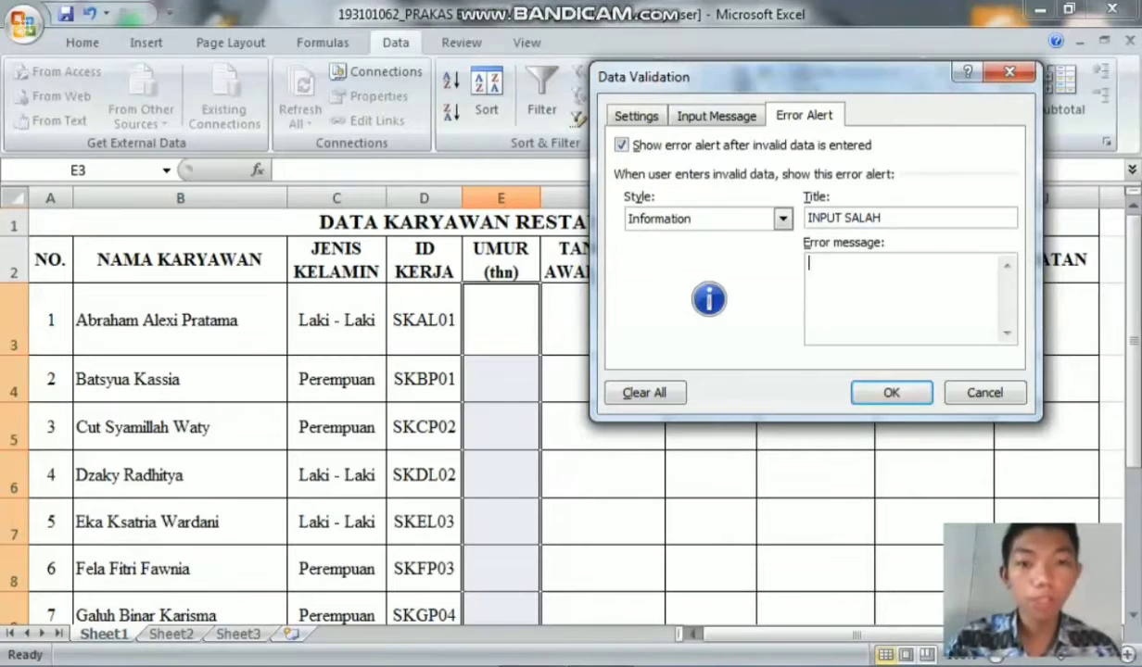
Write the error message "Input yang anda masukan kurang tepat" with a second line "Harap cek kembali input tersebut", and apply the validation.
{"action": "type", "text": "INpout"}
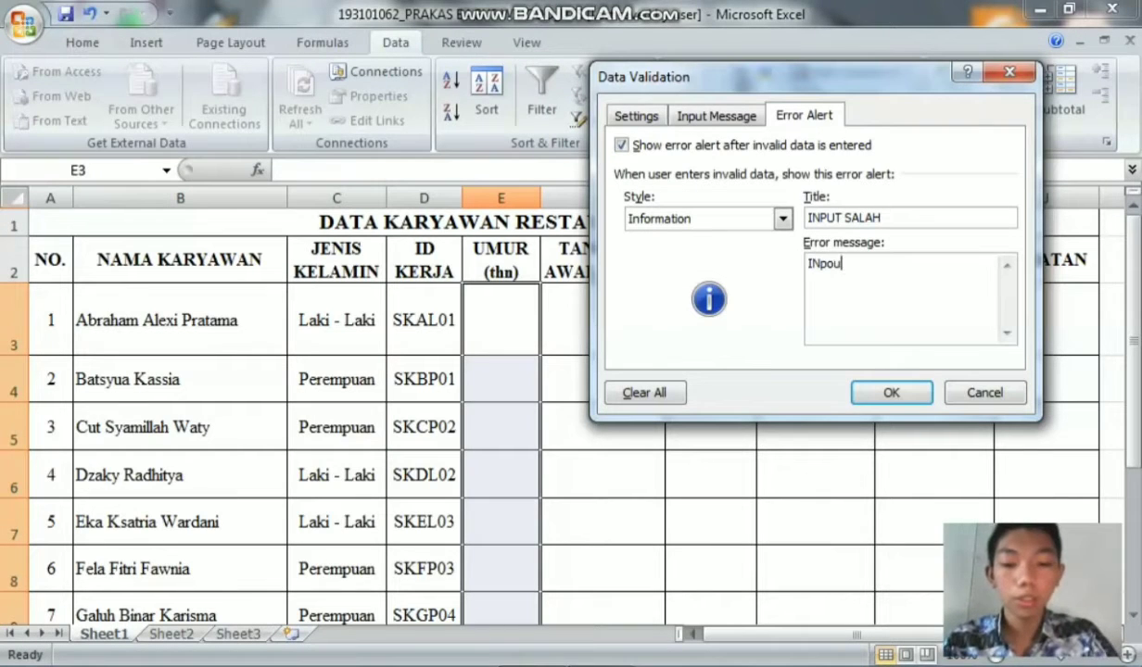
{"action": "key", "text": "BackSpace"}
{"action": "key", "text": "BackSpace"}
{"action": "key", "text": "BackSpace"}
{"action": "key", "text": "BackSpace"}
{"action": "key", "text": "BackSpace"}
{"action": "type", "text": "np"}
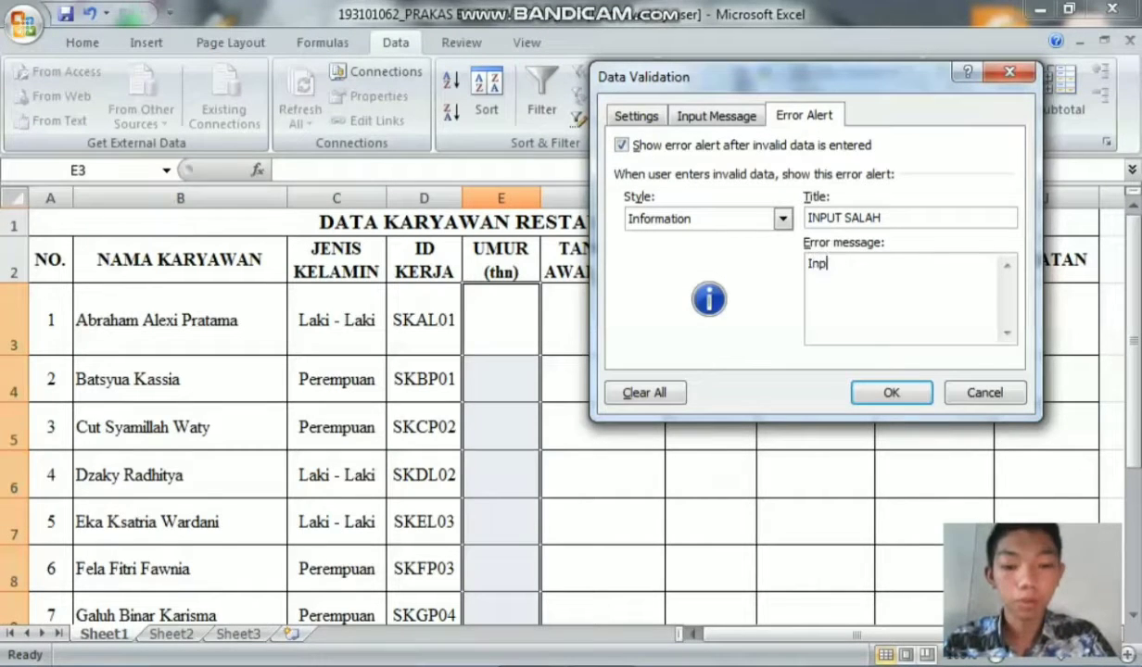
{"action": "type", "text": "ut yang anda masujkk"}
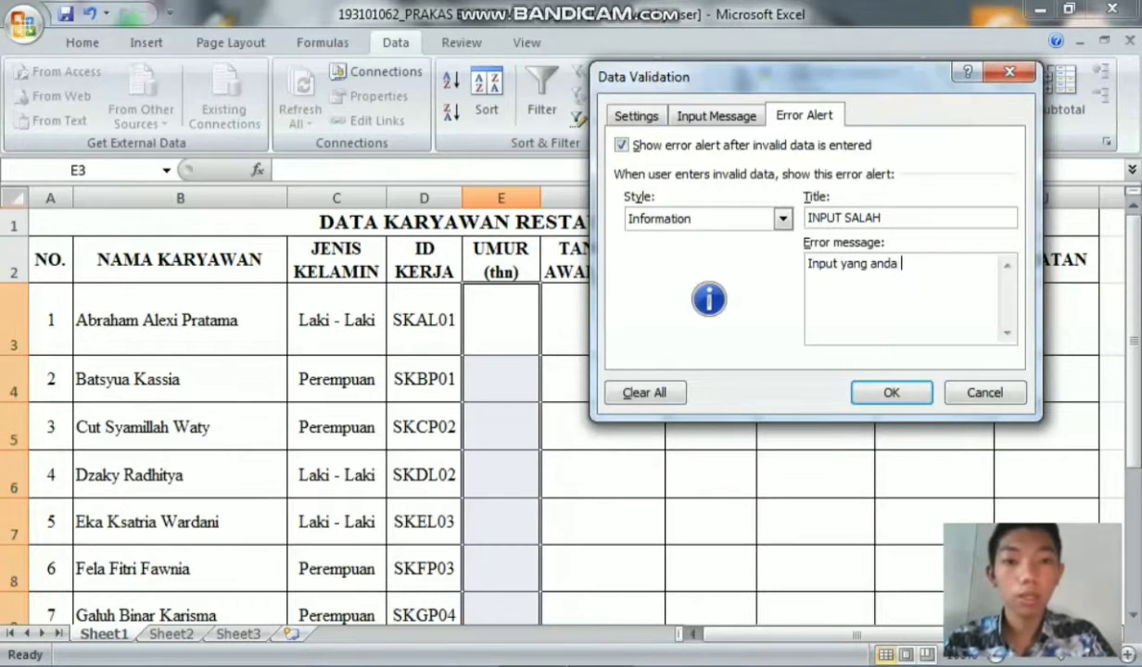
{"action": "key", "text": "BackSpace"}
{"action": "key", "text": "BackSpace"}
{"action": "key", "text": "BackSpace"}
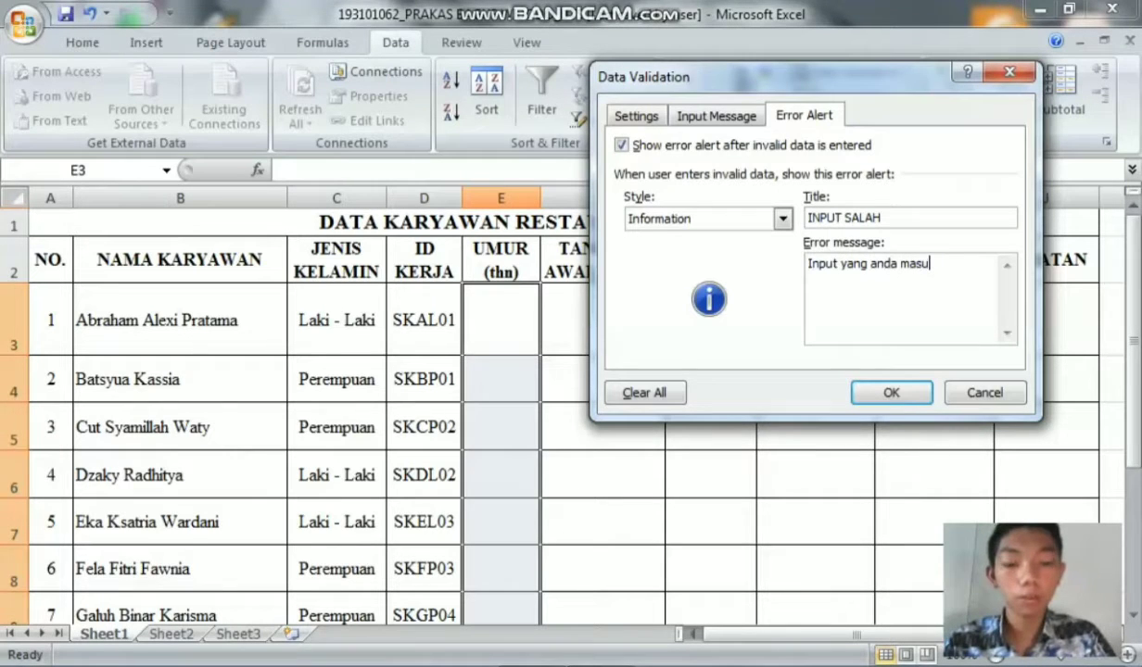
{"action": "type", "text": "kan kurang tepat"}
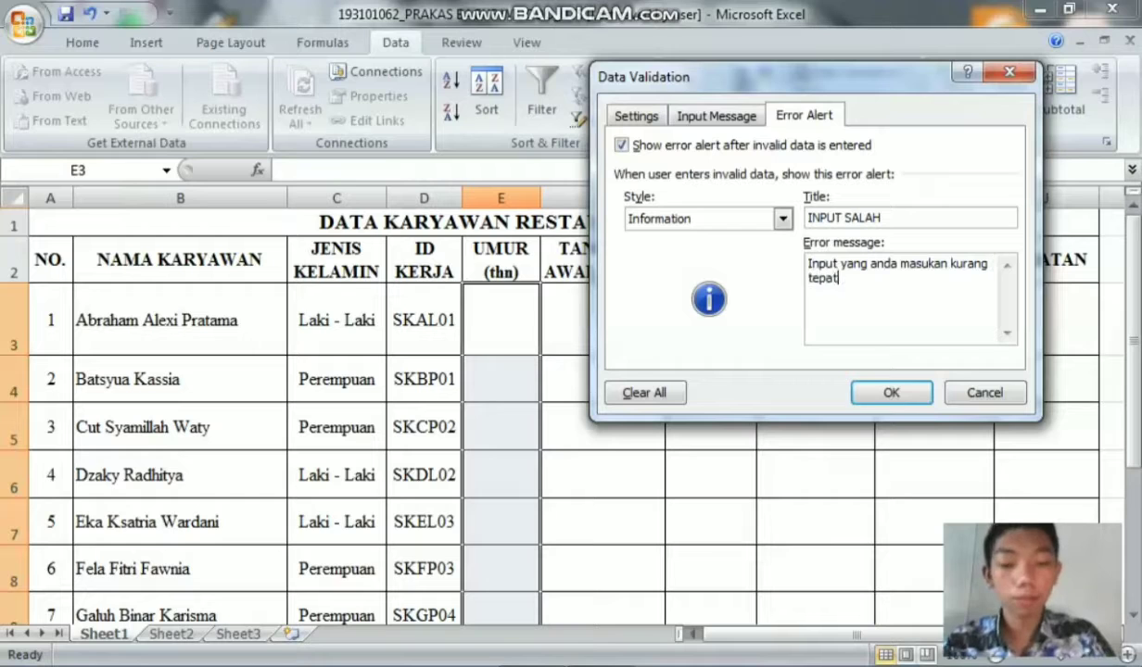
{"action": "key", "text": "Return"}
{"action": "type", "text": "Ha"}
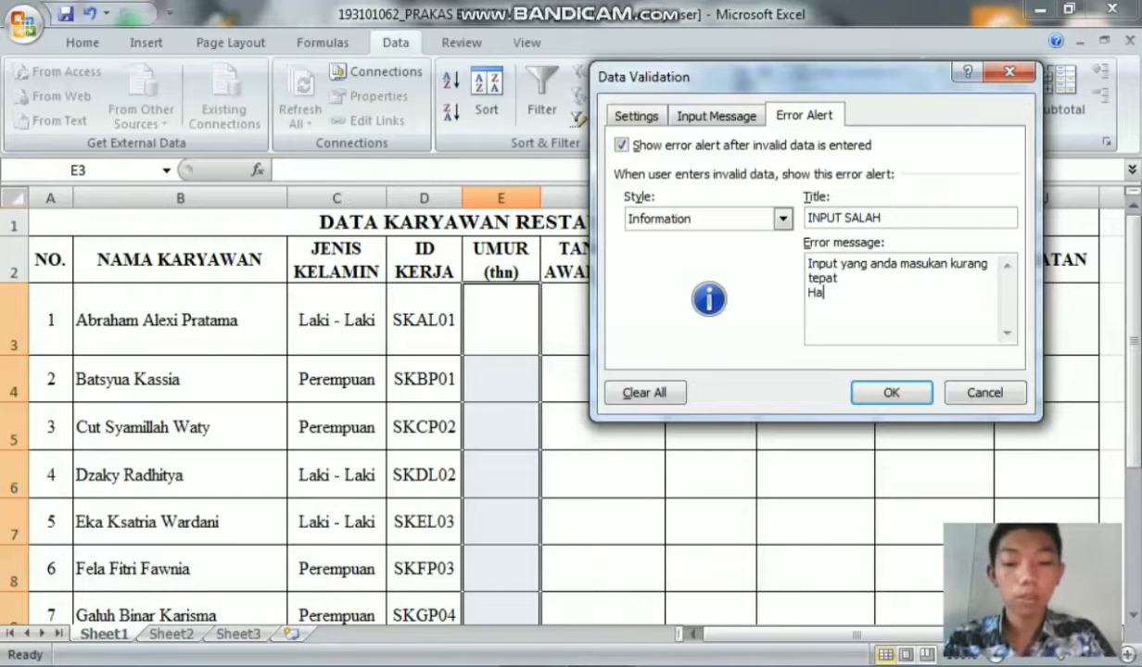
{"action": "type", "text": "rap cek kemba"}
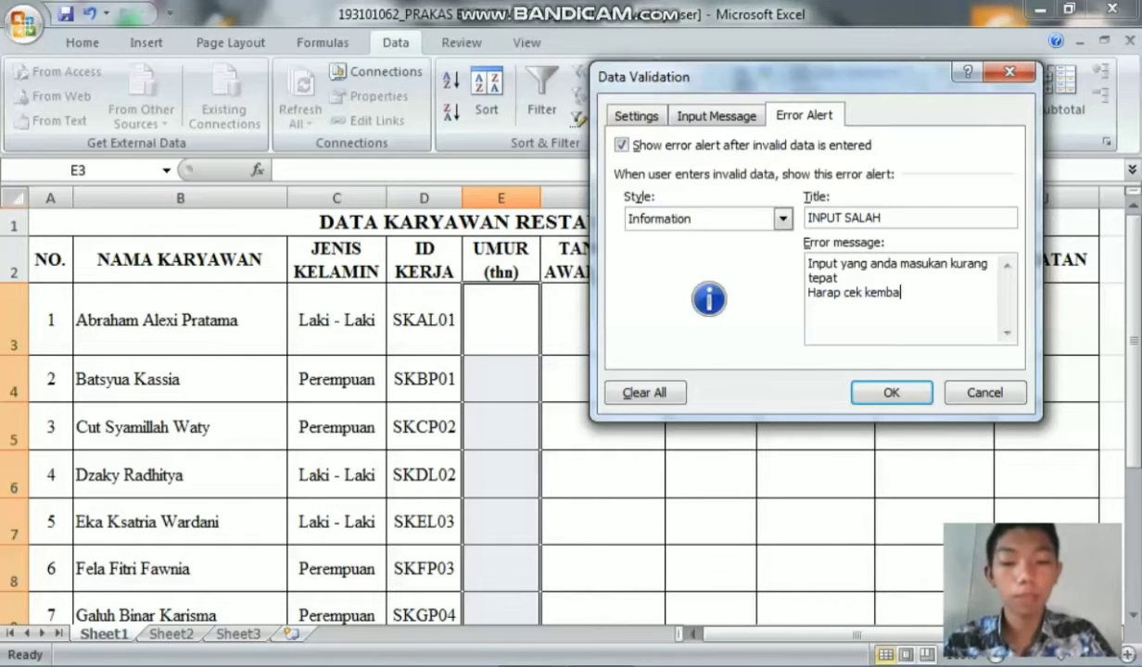
{"action": "type", "text": "li inpu"}
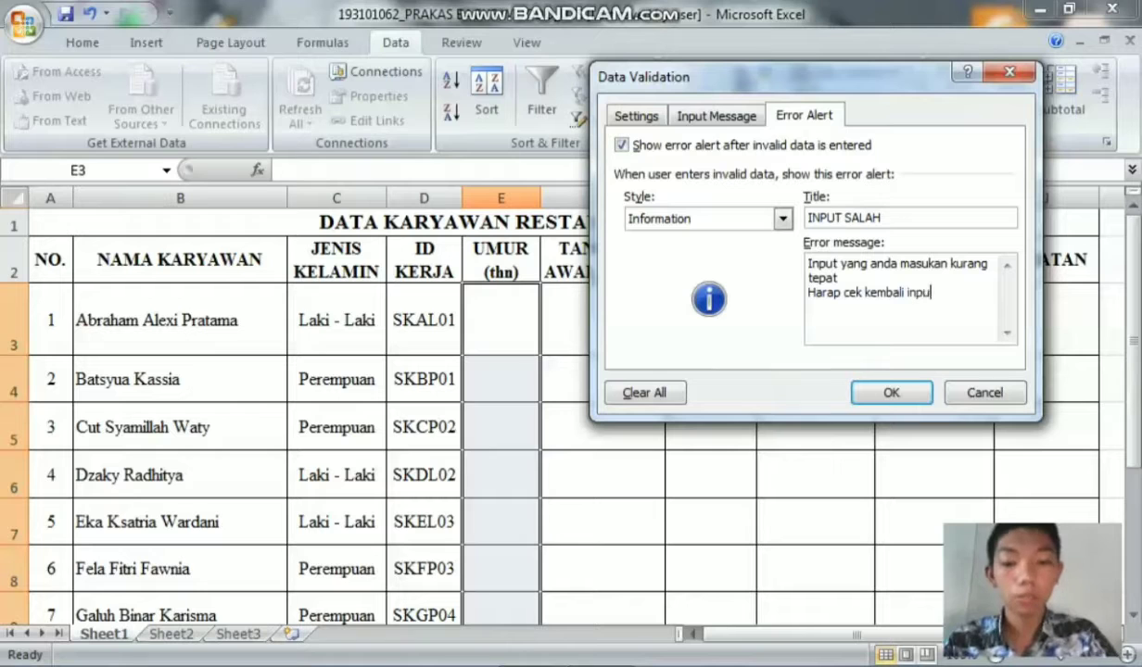
{"action": "type", "text": "t tersebut"}
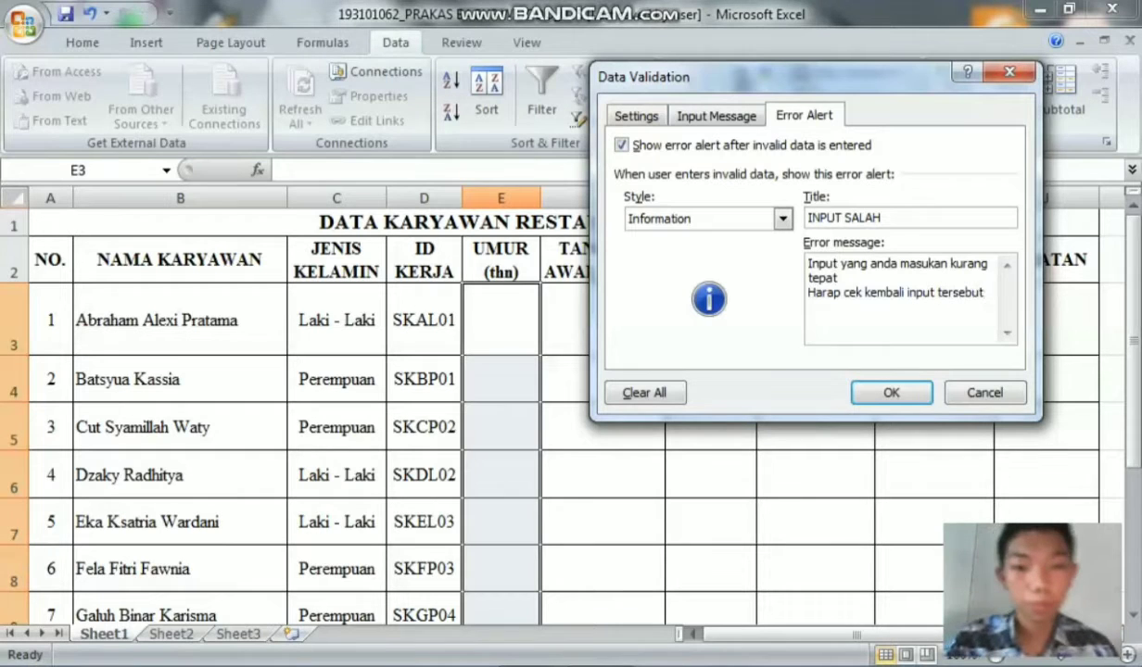
{"action": "key", "text": "Return"}
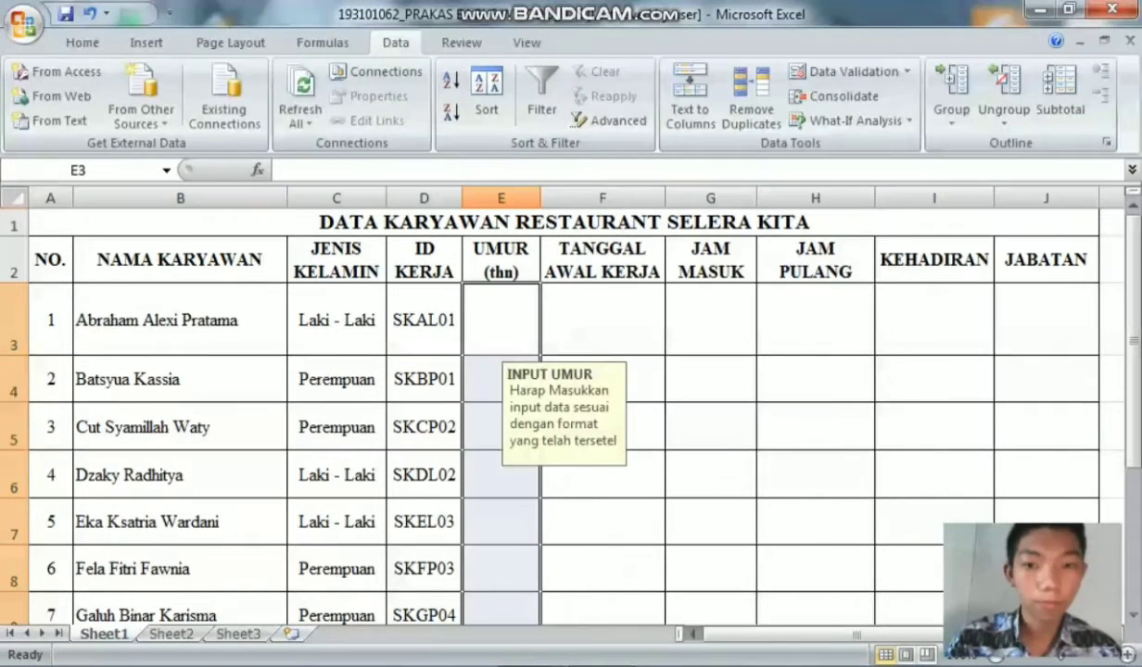
Test the UMUR validation by trying to enter 18 in E3, and dismiss the alert.
{"action": "left_click", "coordinate": [501, 320]}
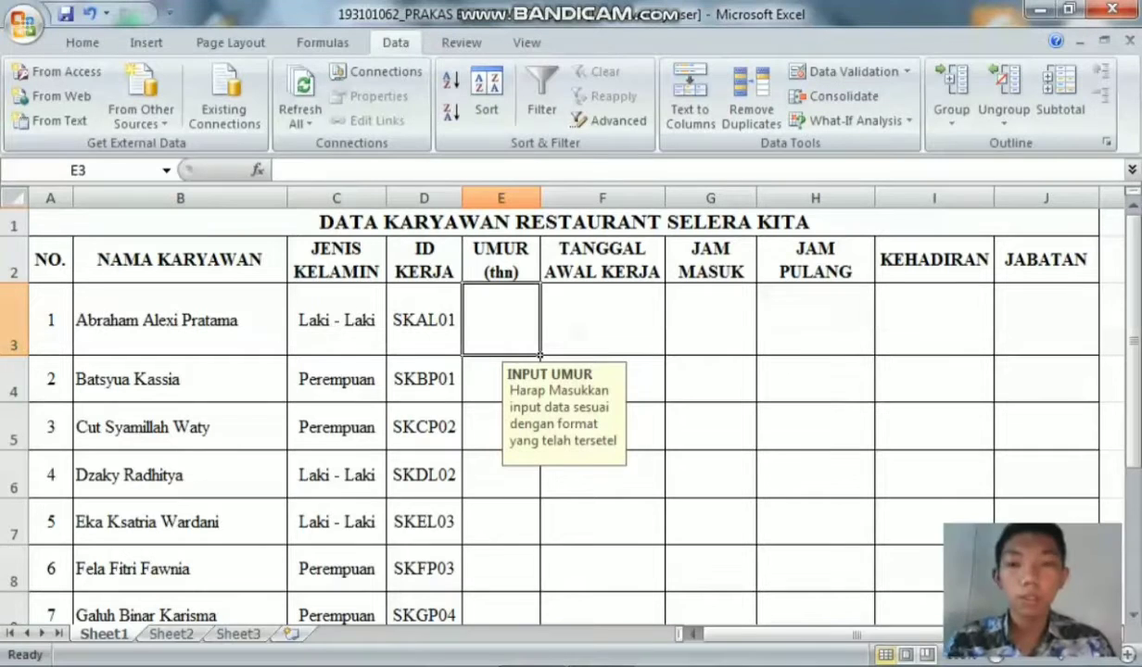
{"action": "type", "text": "18"}
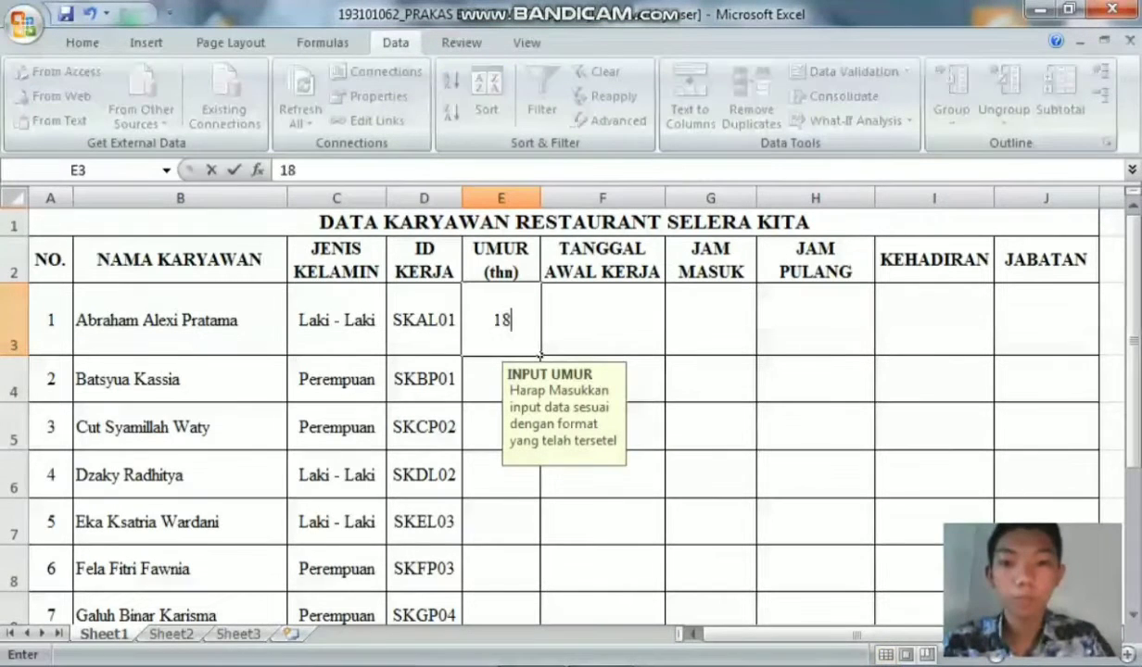
{"action": "key", "text": "Return"}
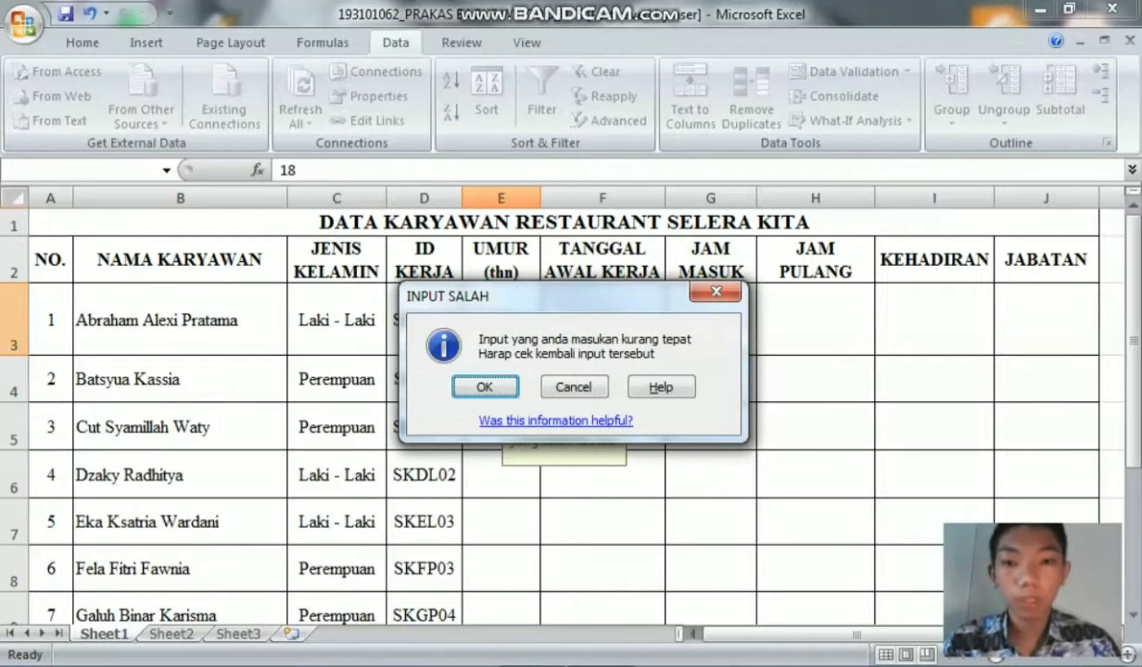
{"action": "left_click", "coordinate": [715, 292]}
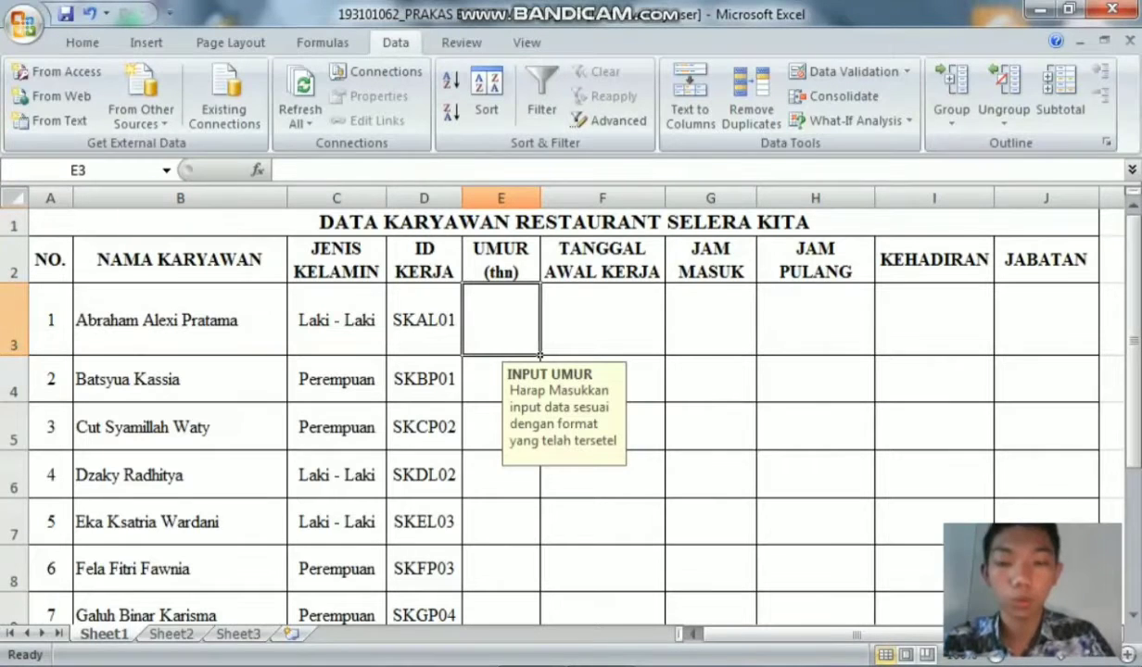
Fill in the first two employees' ages in the UMUR column: 19 in E3 and 20 in E4.
{"action": "type", "text": "19"}
{"action": "key", "text": "Return"}
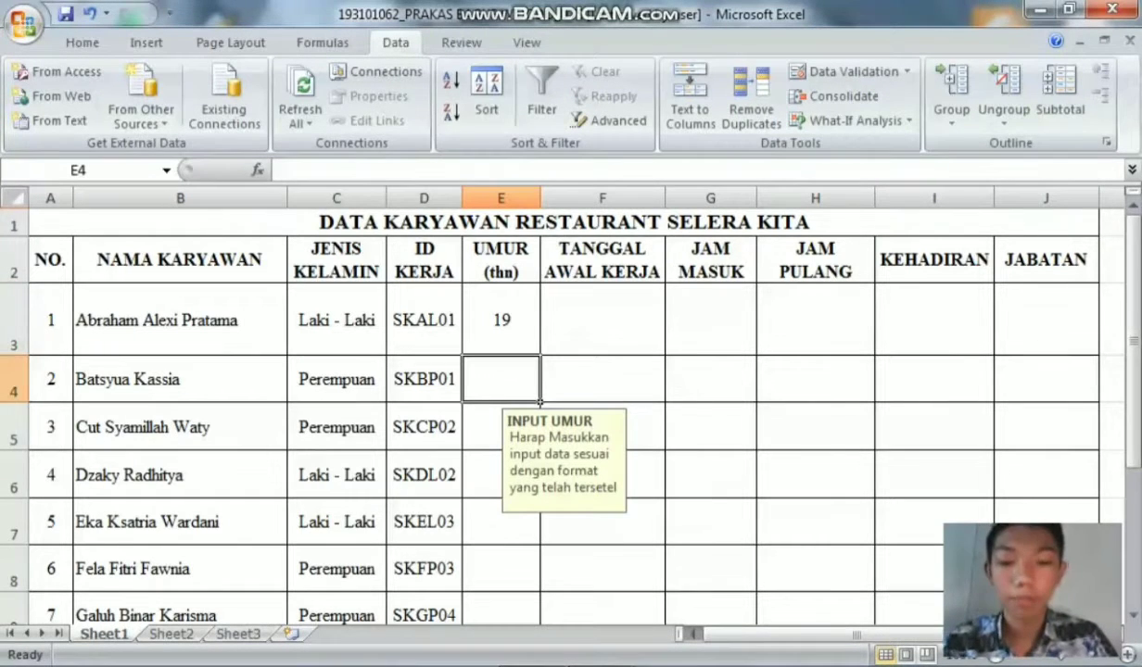
{"action": "type", "text": "20"}
{"action": "key", "text": "Return"}
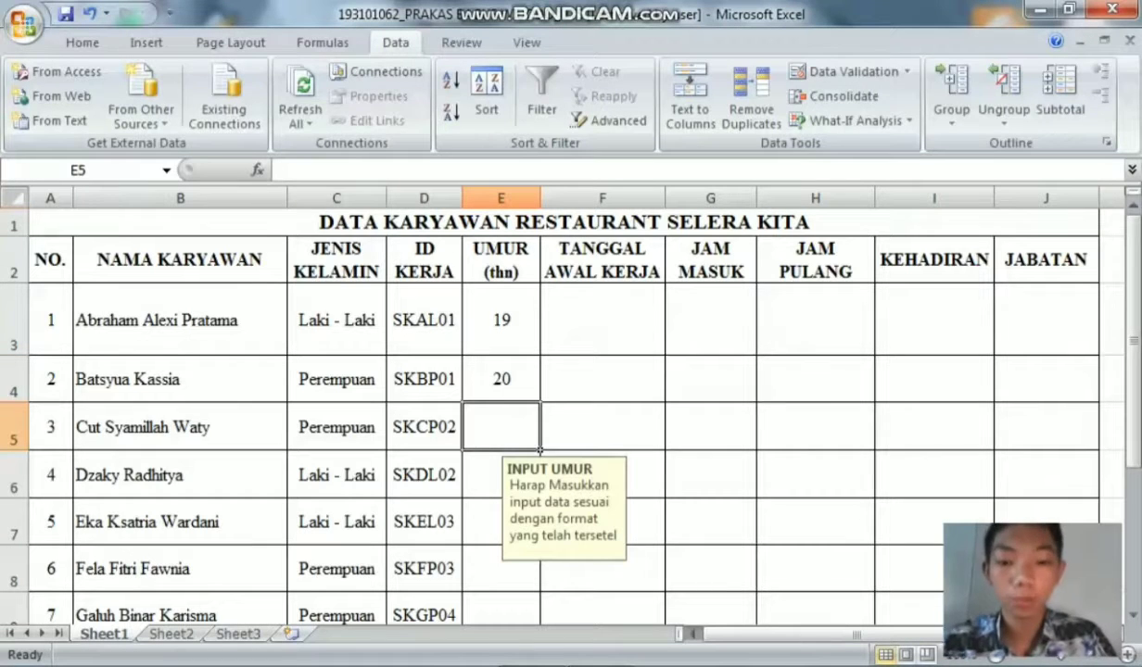
Fill in the UMUR column for the third to seventh employees: 32, 28, 19, 20 and 22 in E5 through E9.
{"action": "type", "text": "8"}
{"action": "key", "text": "BackSpace"}
{"action": "type", "text": "3"}
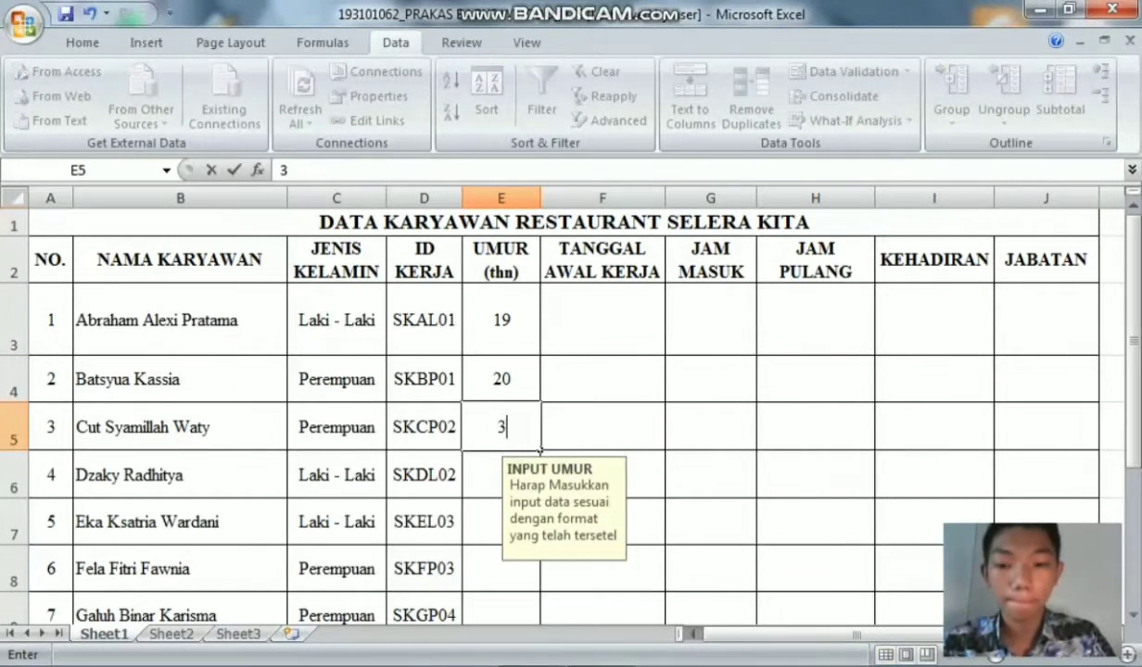
{"action": "type", "text": "2"}
{"action": "key", "text": "Return"}
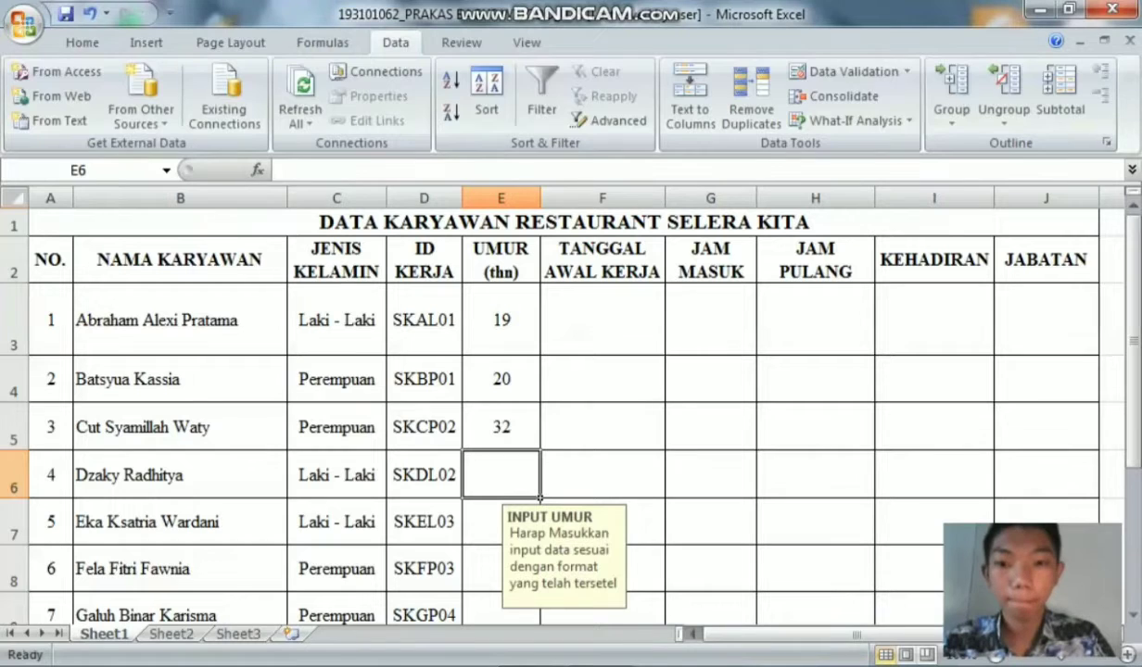
{"action": "type", "text": "28"}
{"action": "key", "text": "Return"}
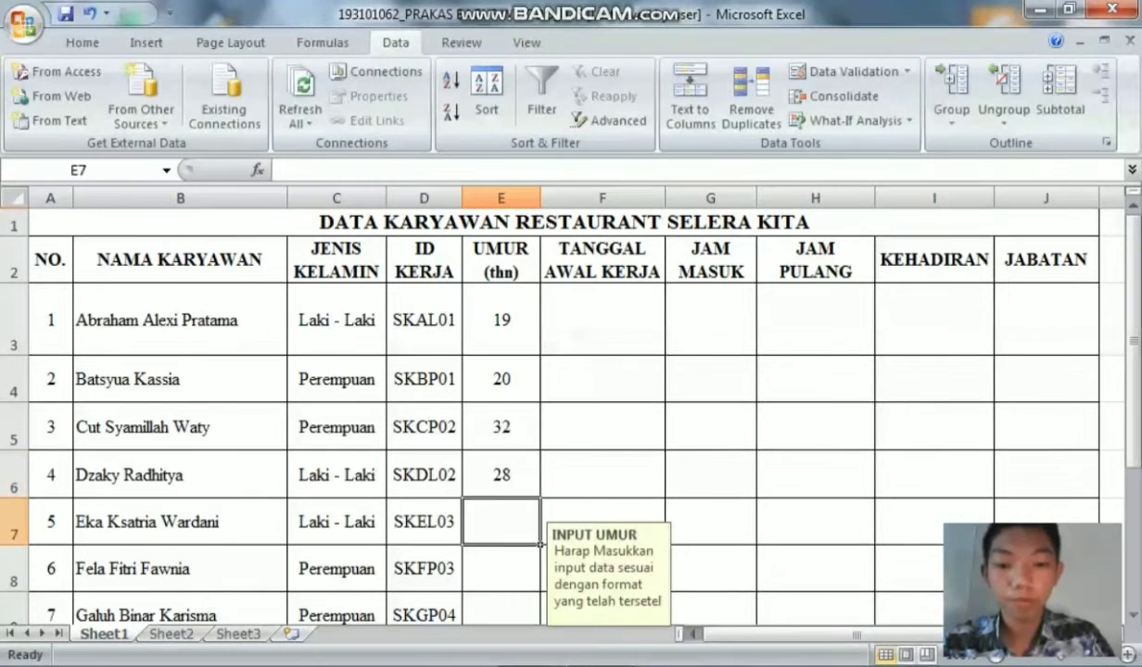
{"action": "type", "text": "19"}
{"action": "key", "text": "Return"}
{"action": "type", "text": "20"}
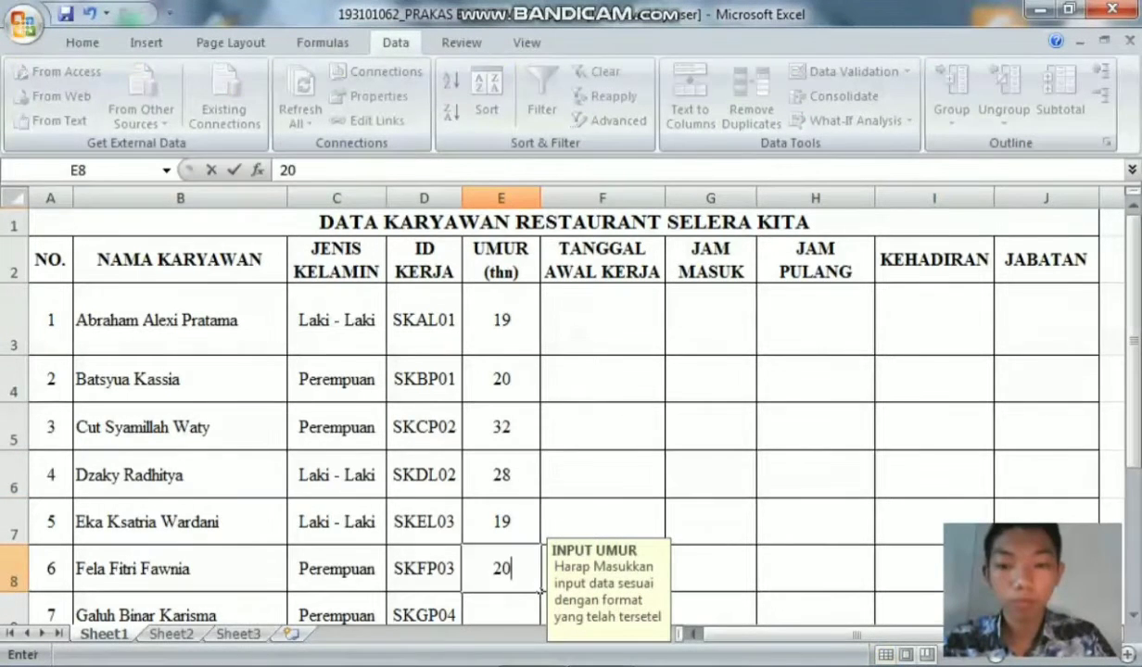
{"action": "key", "text": "Return"}
{"action": "type", "text": "22"}
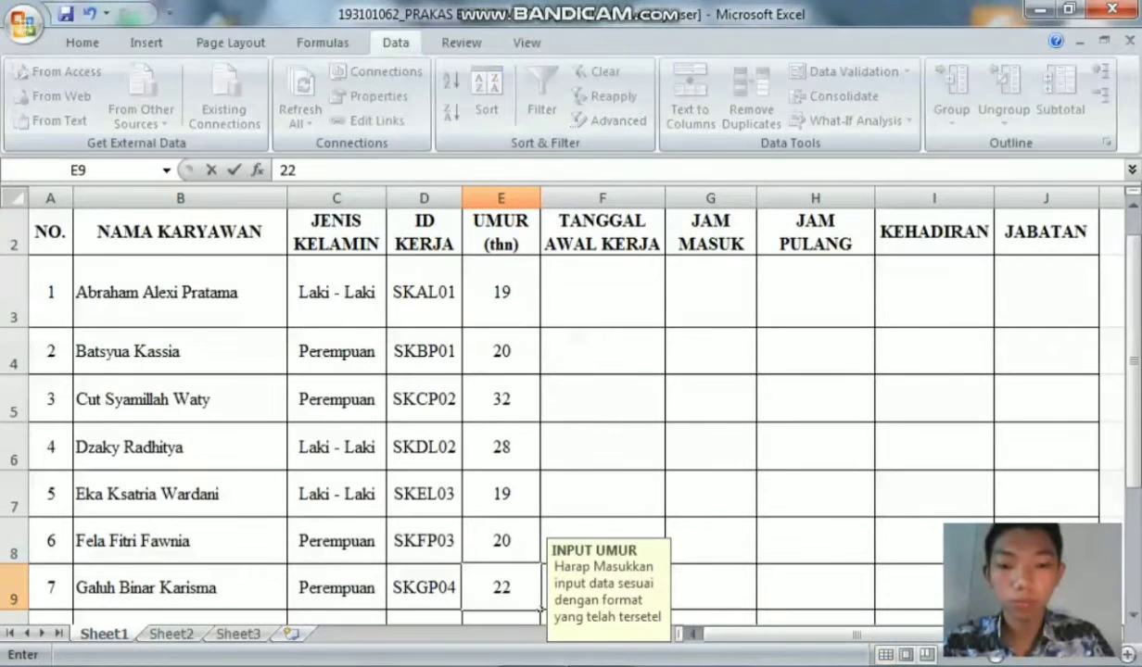
{"action": "key", "text": "Return"}
Test the UMUR validation by trying to enter 18 and 17 in E10, dismissing the alert each time.
{"action": "type", "text": "18"}
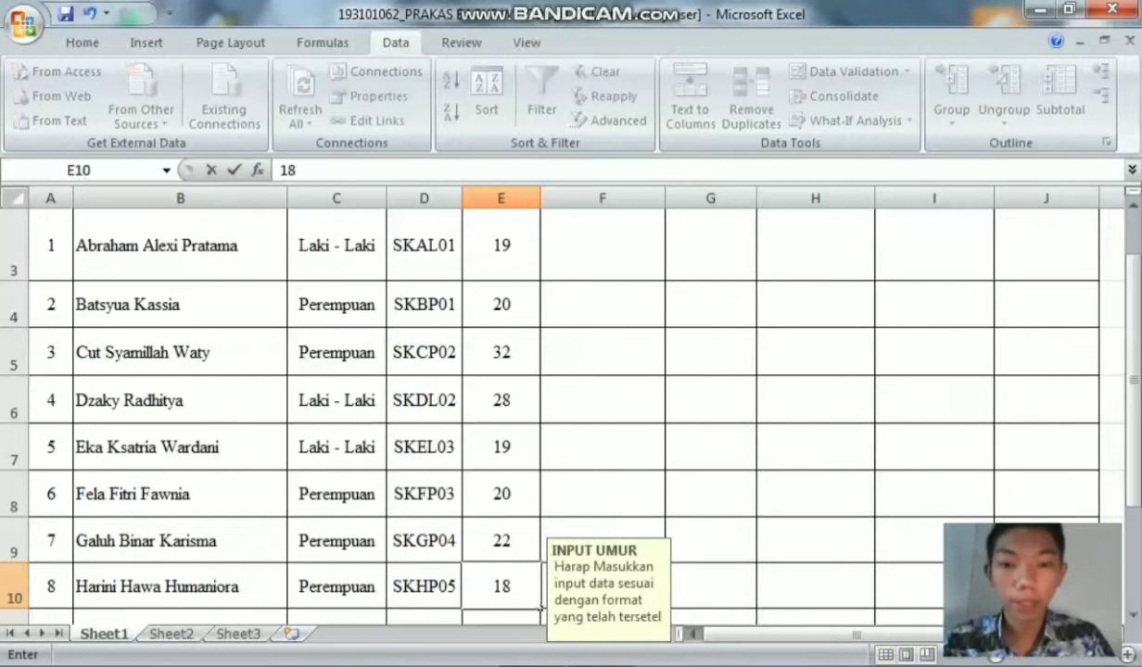
{"action": "key", "text": "BackSpace"}
{"action": "type", "text": "8"}
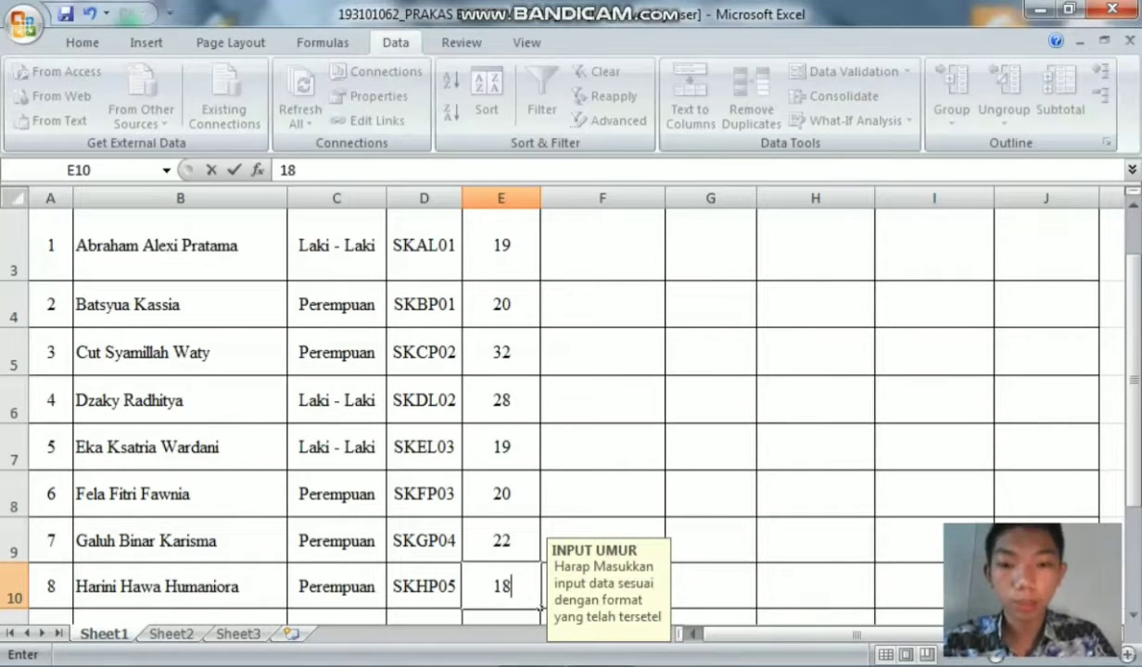
{"action": "key", "text": "Return"}
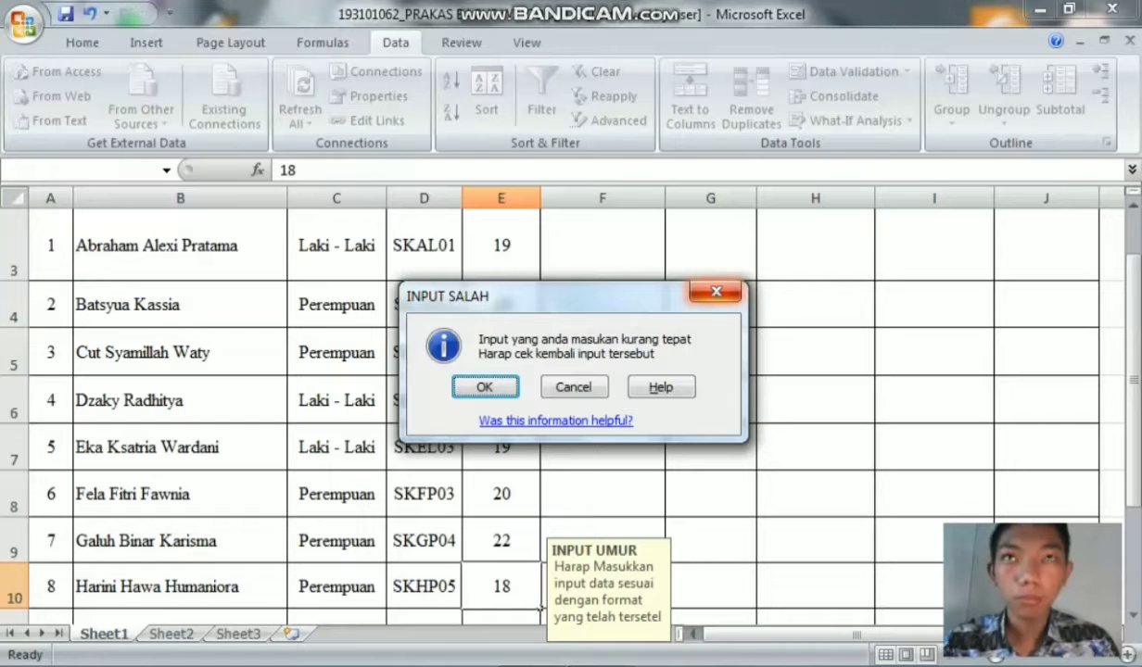
{"action": "left_click", "coordinate": [715, 291]}
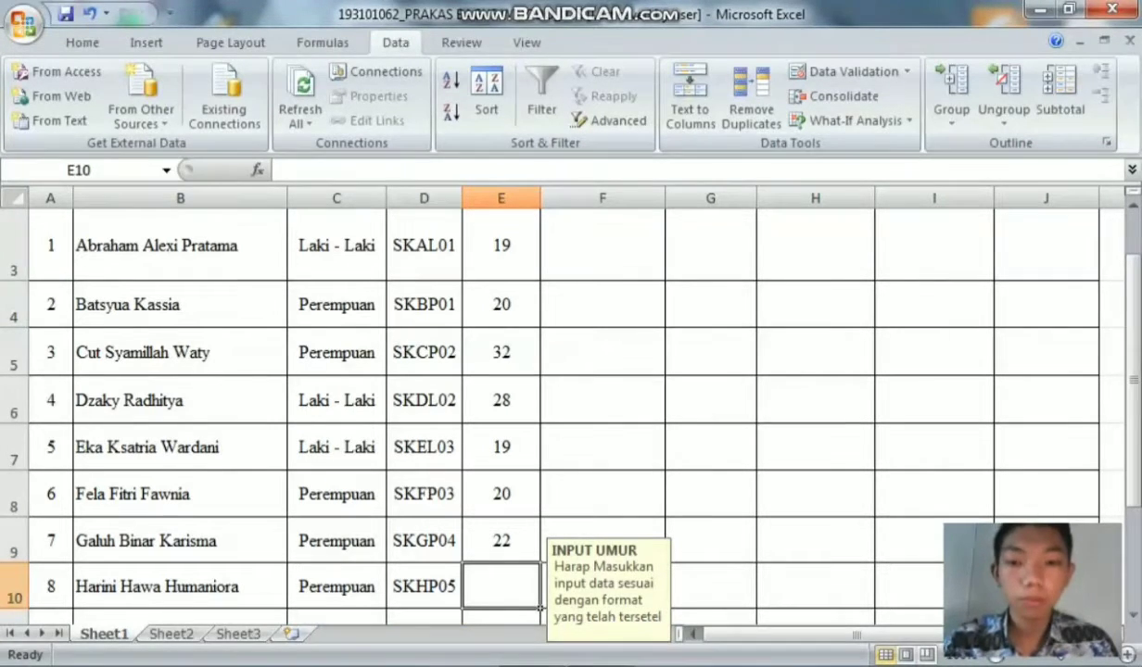
{"action": "type", "text": "17"}
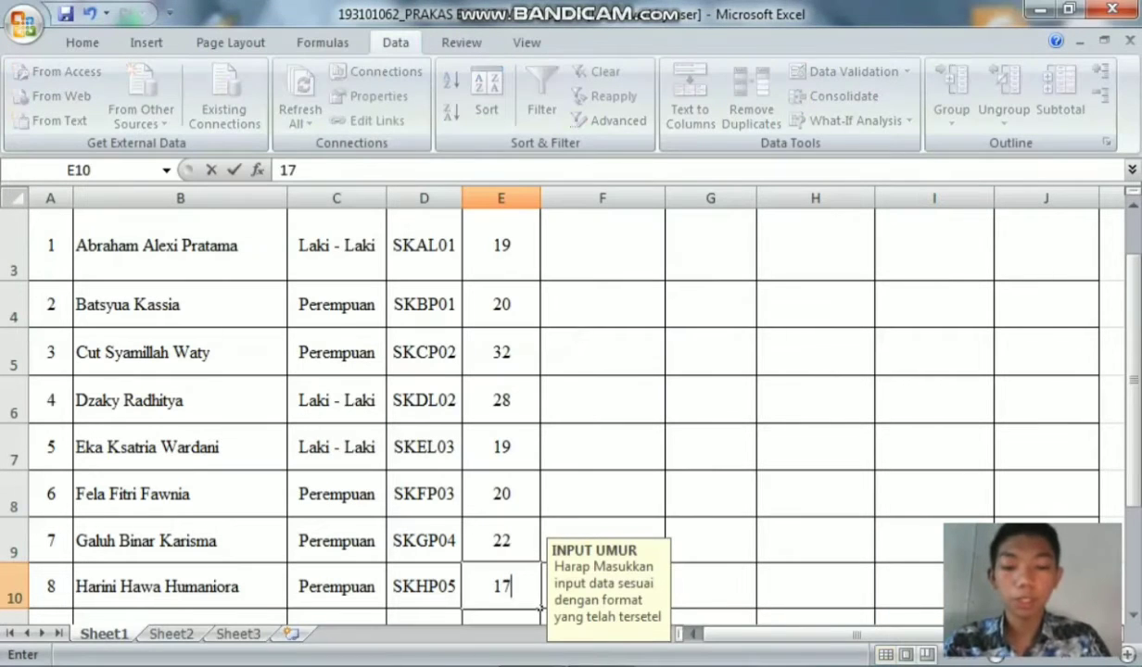
{"action": "key", "text": "Return"}
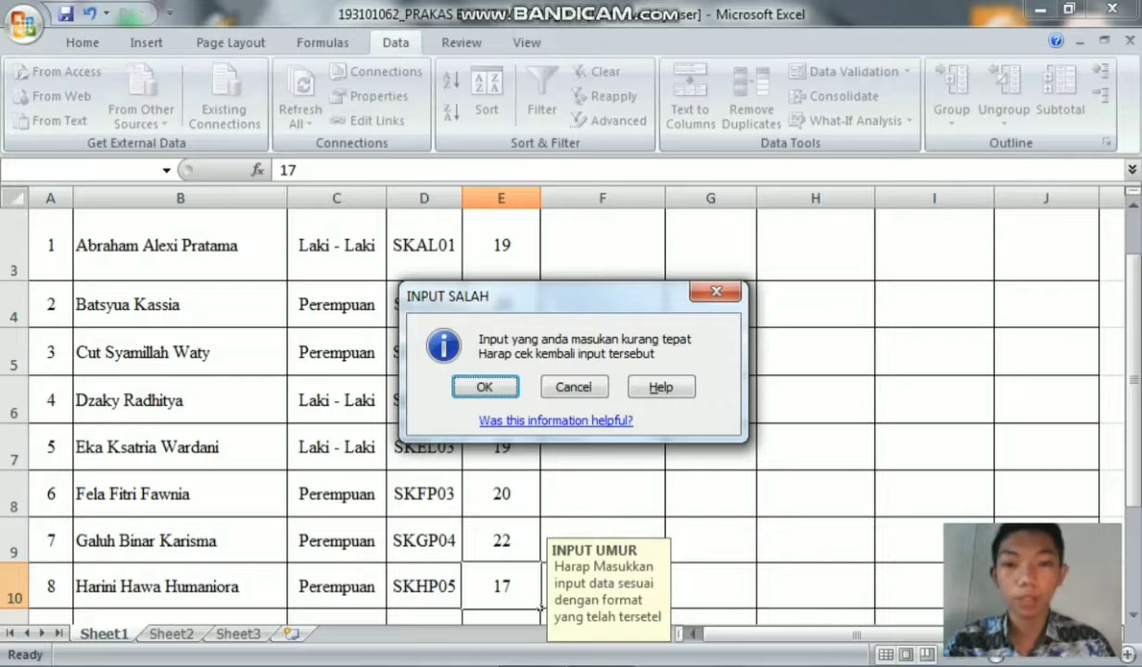
{"action": "left_click", "coordinate": [717, 292]}
Fill in the last three employees' ages in the UMUR column: 19 in E10, 20 in E11 and 32 in E12.
{"action": "scroll", "coordinate": [716, 292], "scroll_direction": "down", "scroll_amount": 1}
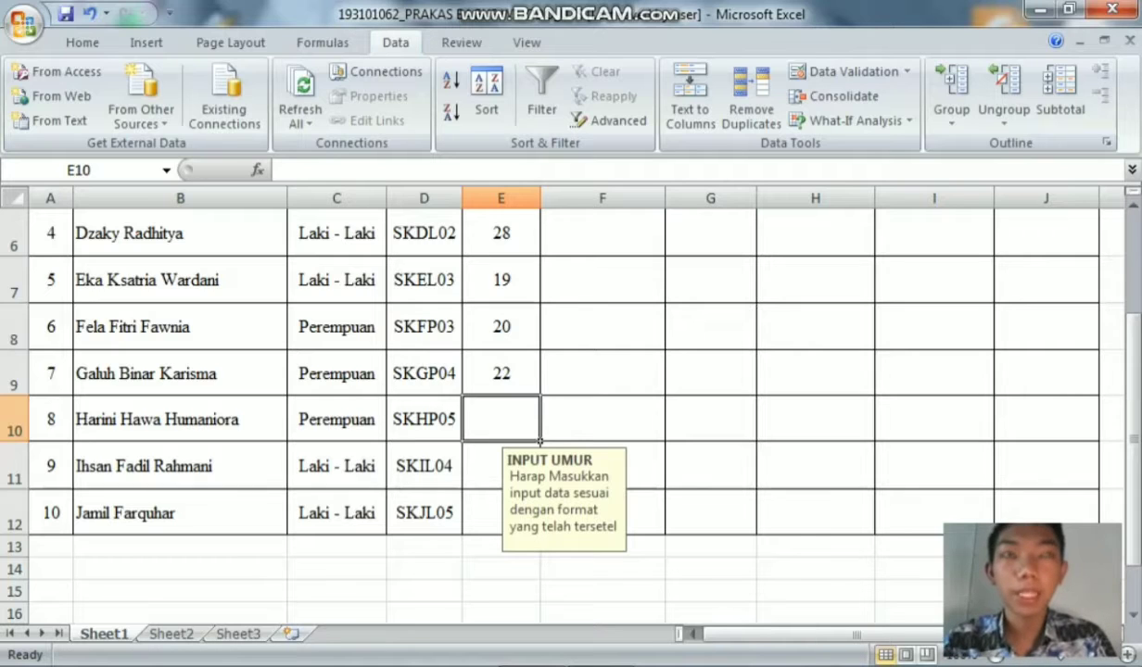
{"action": "type", "text": "19"}
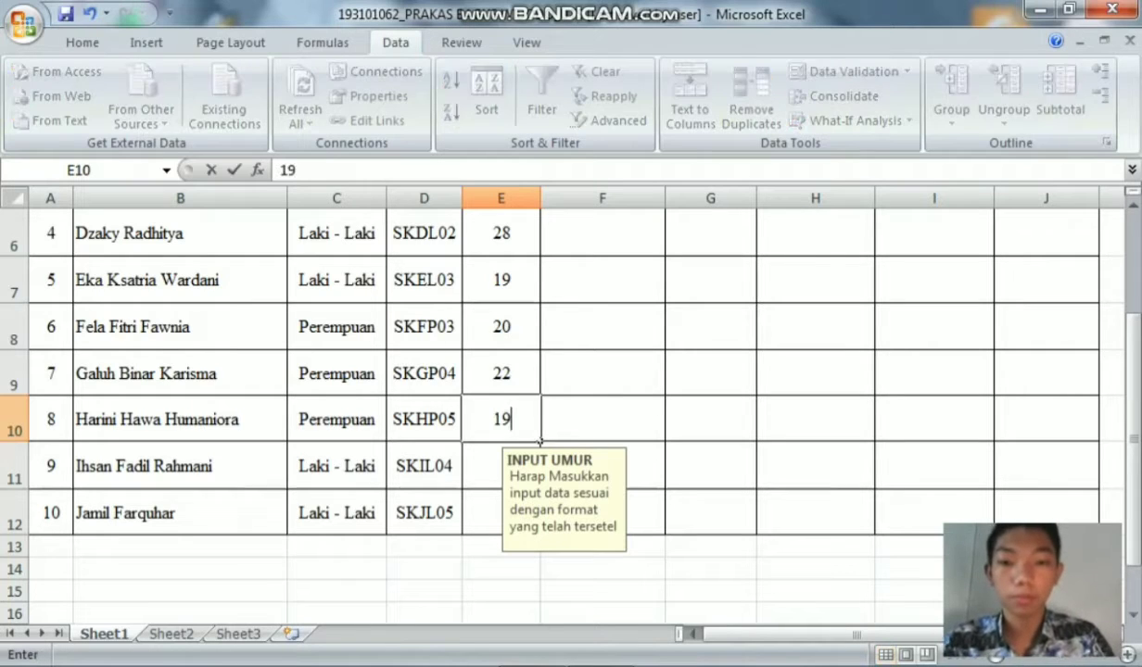
{"action": "key", "text": "Return"}
{"action": "type", "text": "20"}
{"action": "key", "text": "Return"}
{"action": "type", "text": "32"}
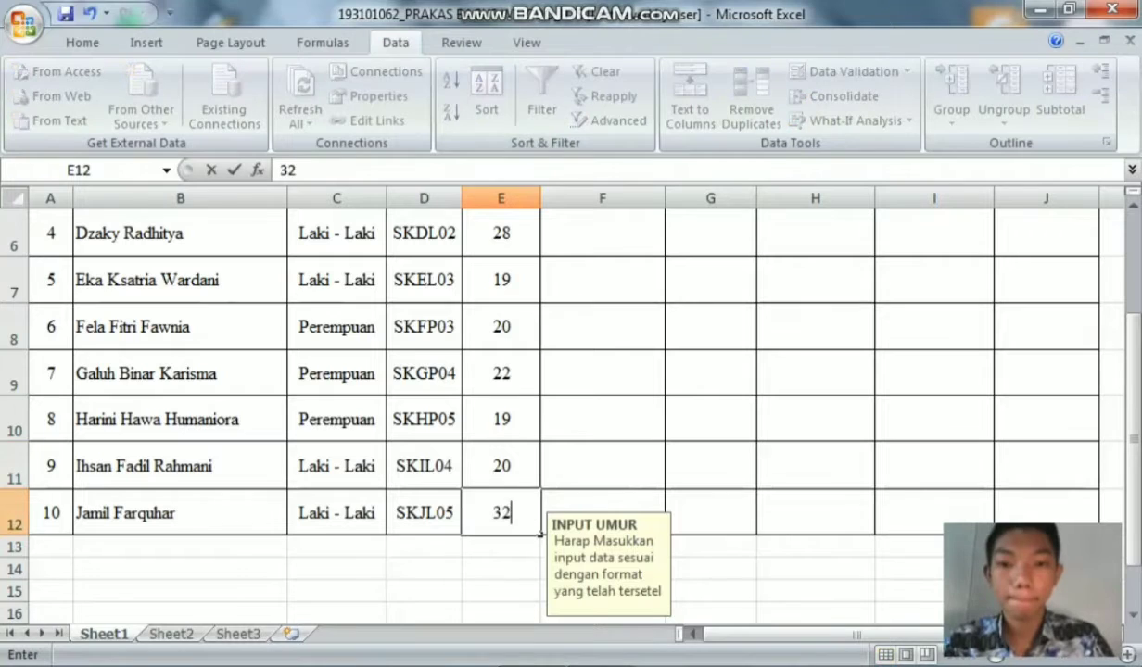
{"action": "key", "text": "Return"}
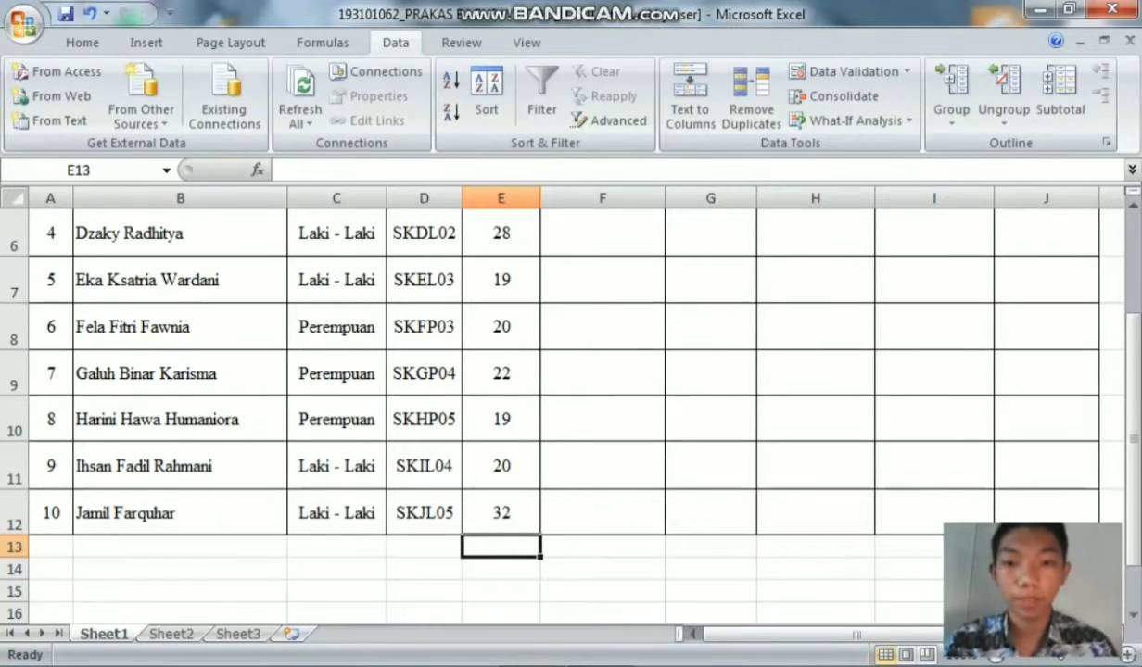
Open data validation for the TANGGAL AWAL KERJA cells F3:F12 and allow only dates with the "between" condition.
{"action": "scroll", "coordinate": [549, 398], "scroll_direction": "up", "scroll_amount": 2}
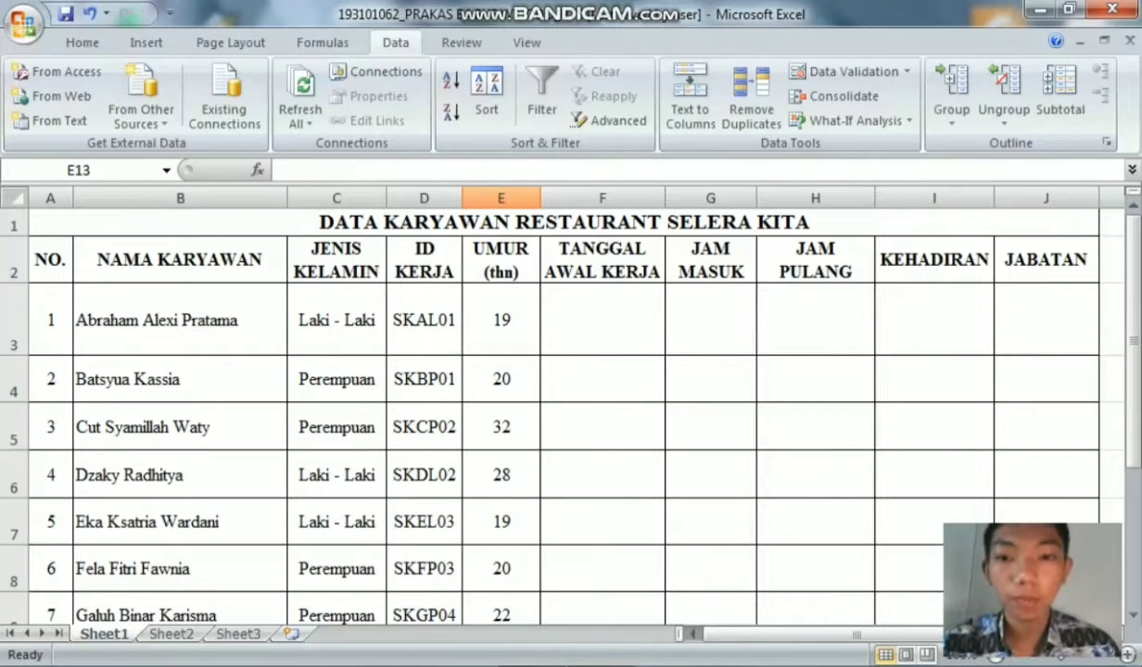
{"action": "scroll", "coordinate": [550, 398], "scroll_direction": "down", "scroll_amount": 5}
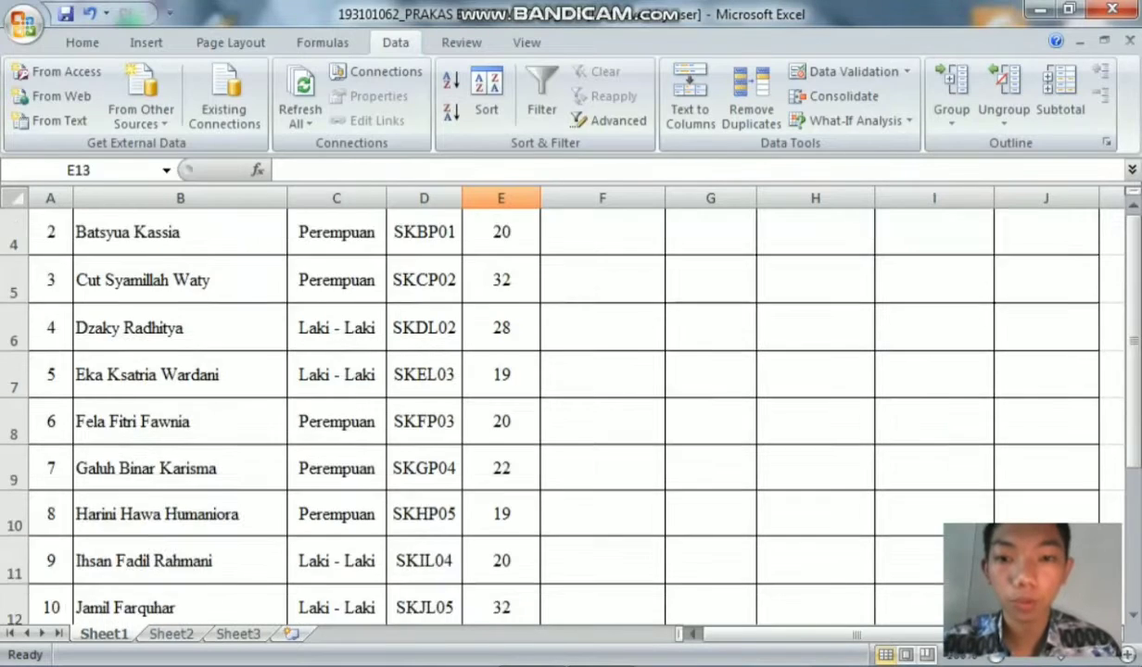
{"action": "scroll", "coordinate": [550, 398], "scroll_direction": "up", "scroll_amount": 5}
{"action": "scroll", "coordinate": [549, 399], "scroll_direction": "down", "scroll_amount": 2}
{"action": "scroll", "coordinate": [550, 398], "scroll_direction": "down", "scroll_amount": 1}
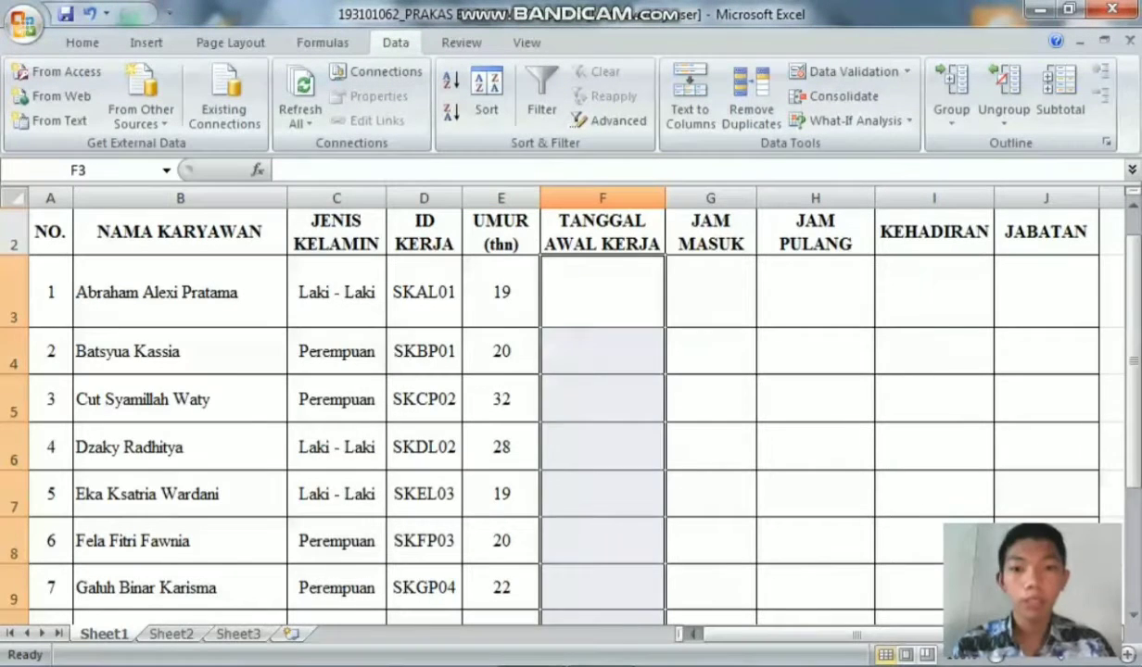
{"action": "left_click", "coordinate": [603, 292]}
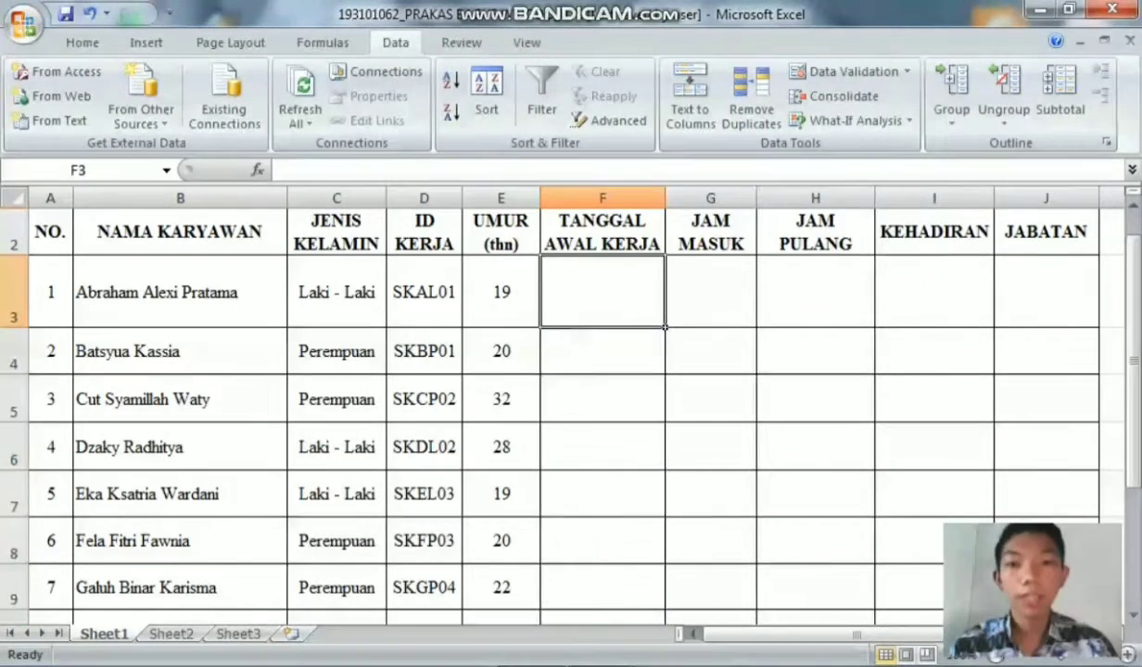
{"action": "scroll", "coordinate": [550, 398], "scroll_direction": "up", "scroll_amount": 1}
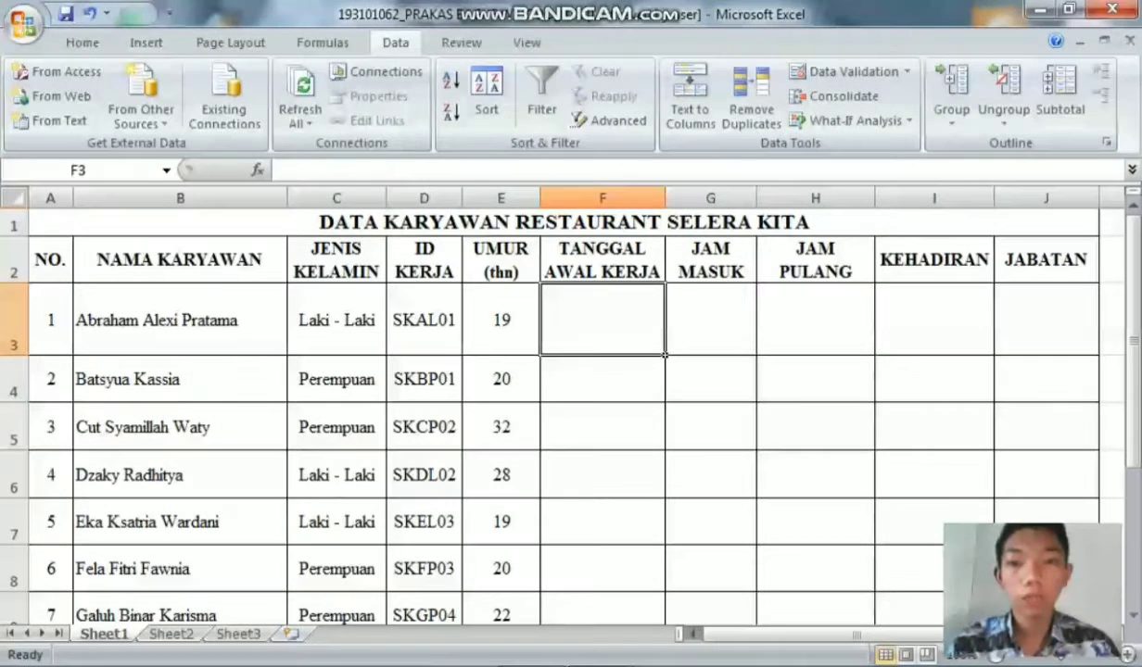
{"action": "left_click_drag", "start_coordinate": [602, 325], "coordinate": [663, 582]}
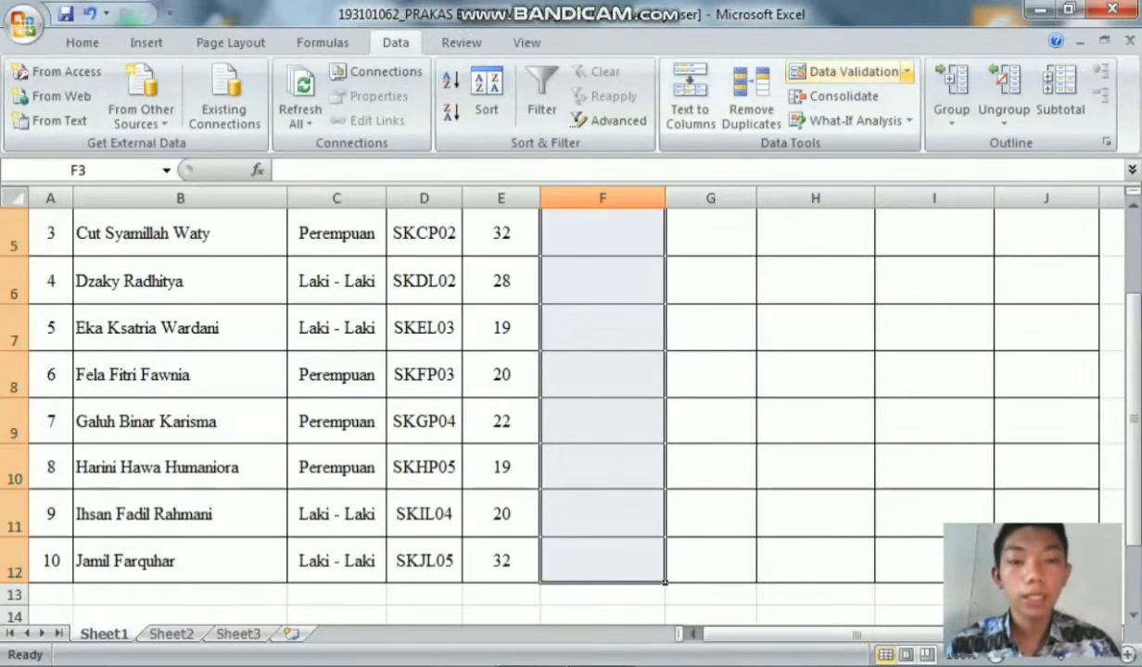
{"action": "left_click", "coordinate": [852, 71]}
{"action": "left_click", "coordinate": [874, 98]}
{"action": "left_click", "coordinate": [778, 188]}
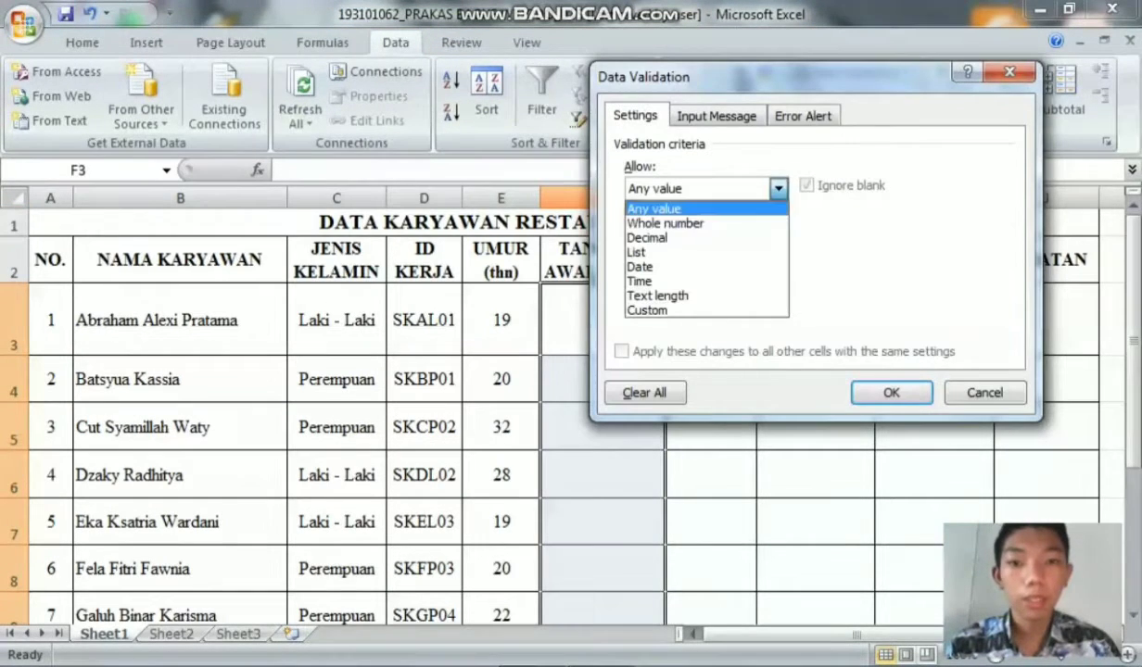
{"action": "left_click", "coordinate": [705, 267]}
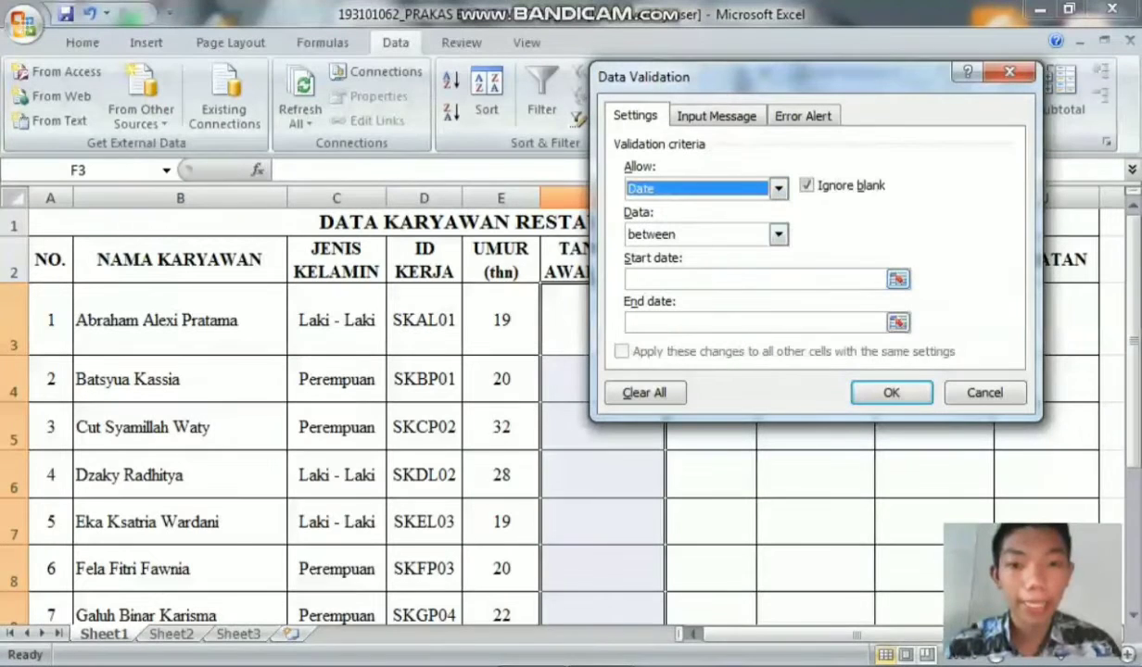
{"action": "left_click", "coordinate": [777, 235]}
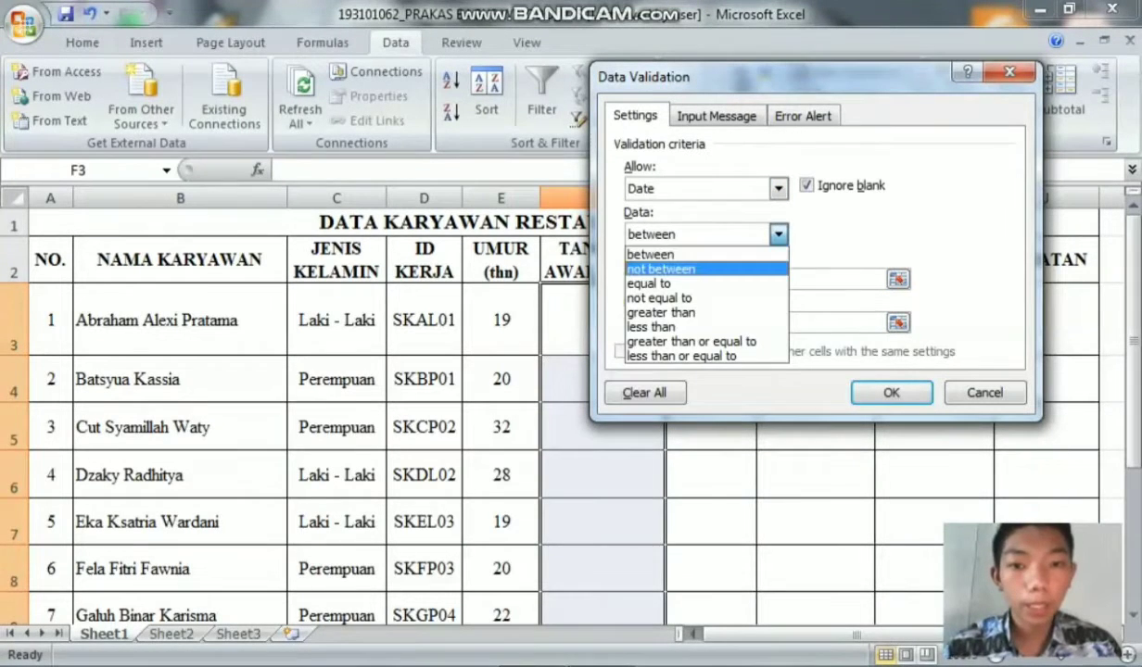
{"action": "left_click", "coordinate": [651, 255]}
Set the allowed date range to start at 01/01/2020 and end at 01/03/2020.
{"action": "left_click", "coordinate": [754, 279]}
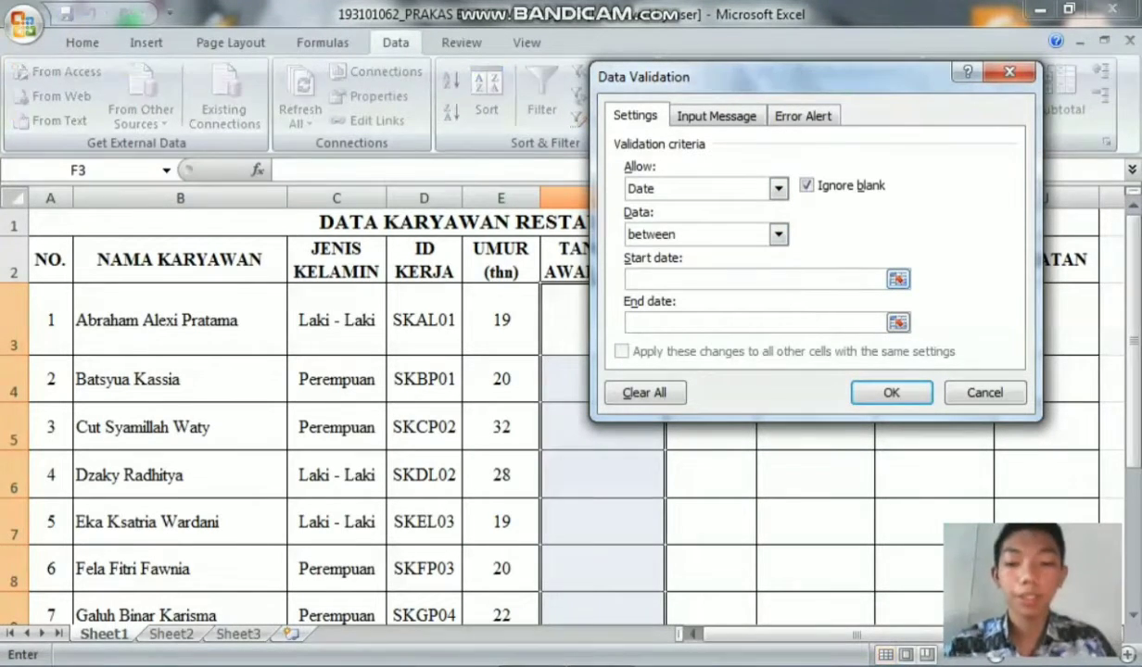
{"action": "type", "text": "01/"}
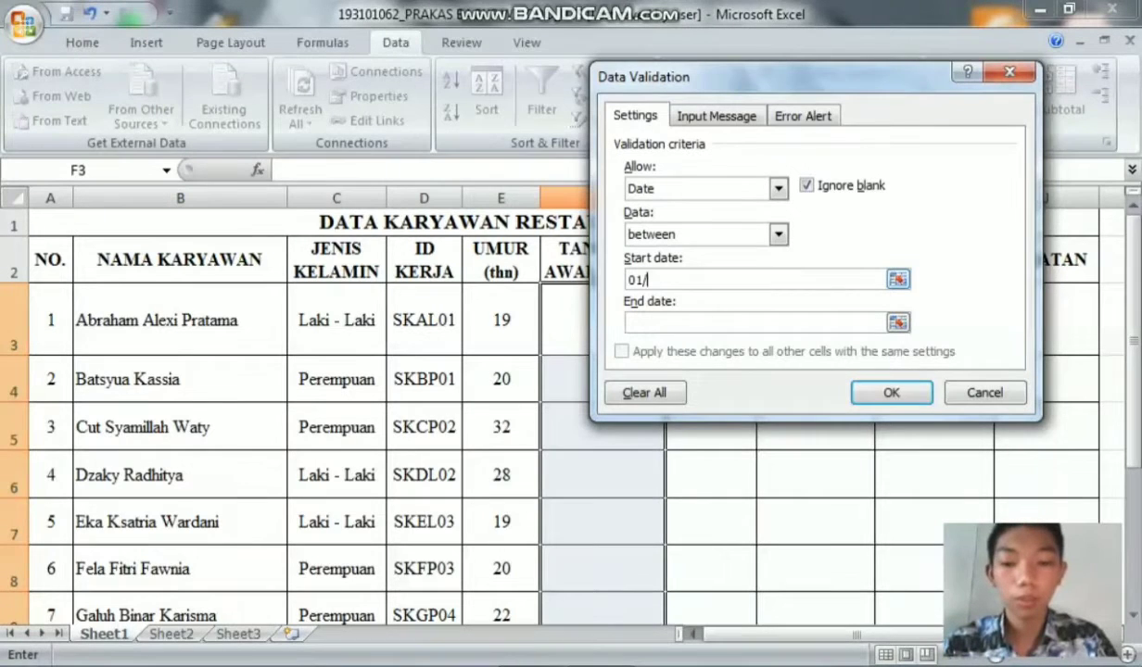
{"action": "type", "text": "0"}
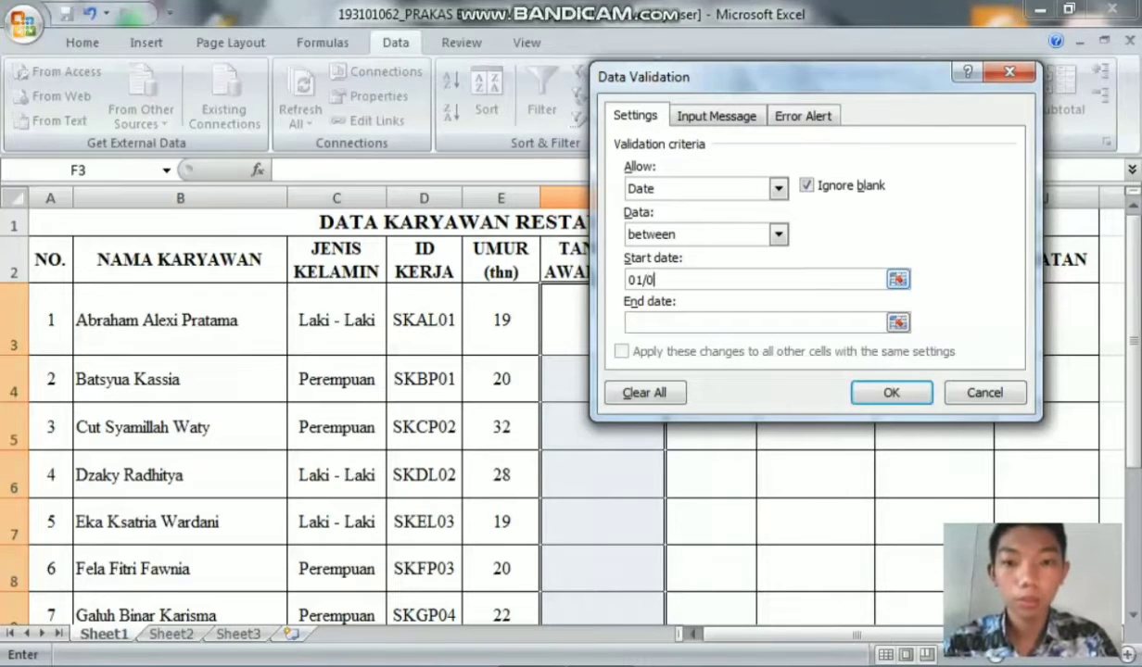
{"action": "type", "text": "1/2020"}
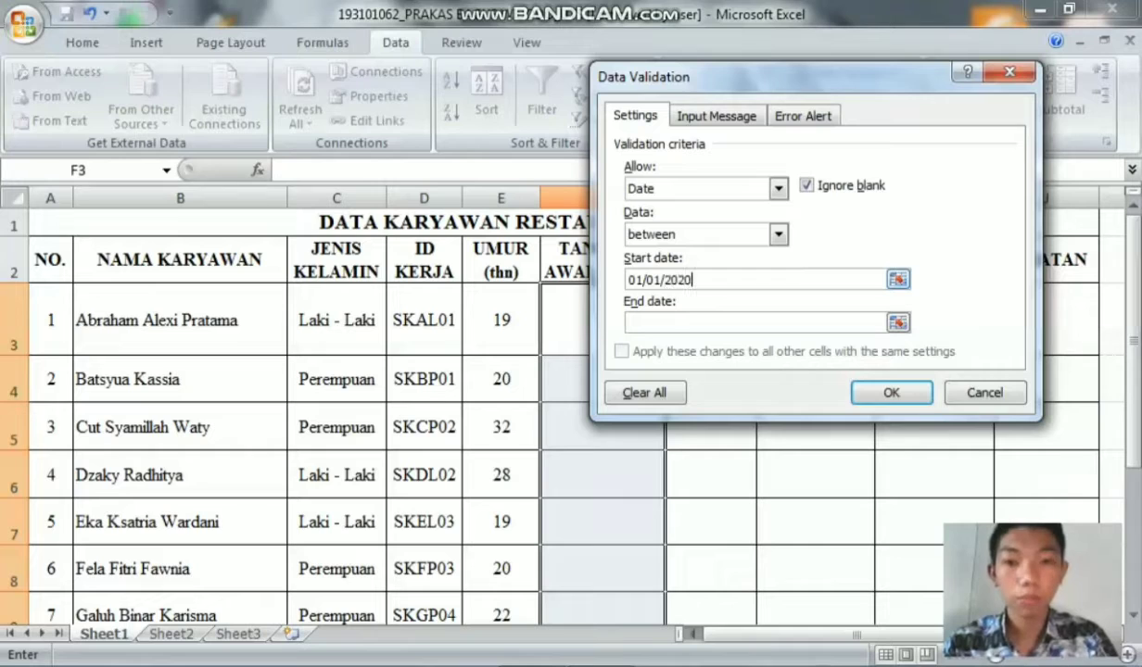
{"action": "key", "text": "Tab"}
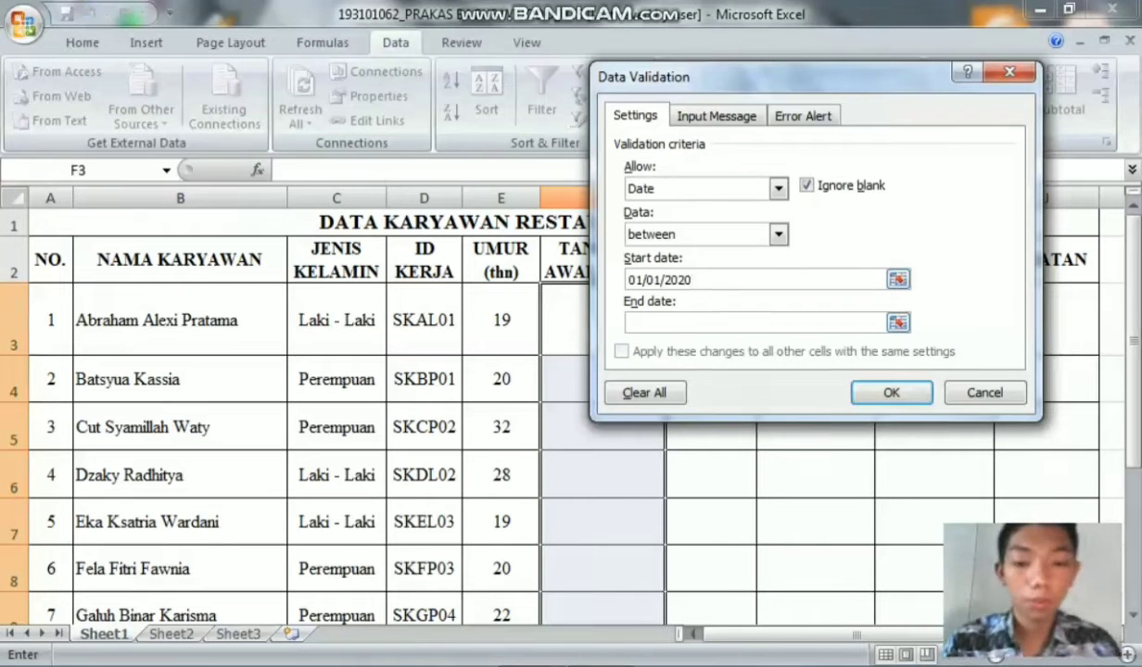
{"action": "type", "text": "01"}
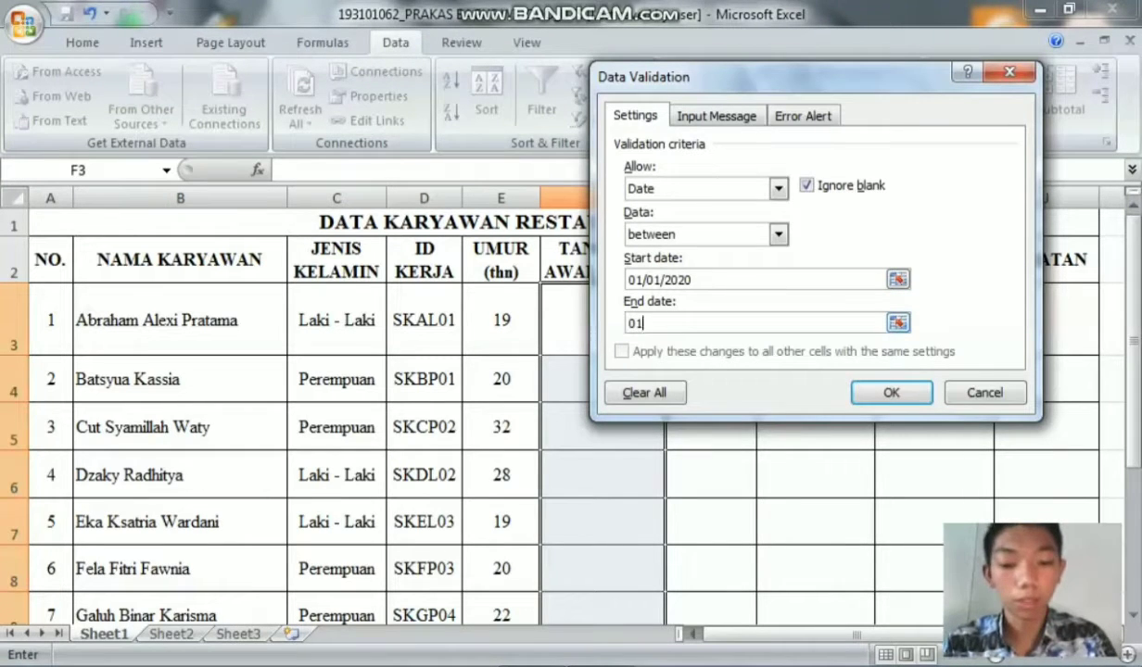
{"action": "type", "text": "/03/"}
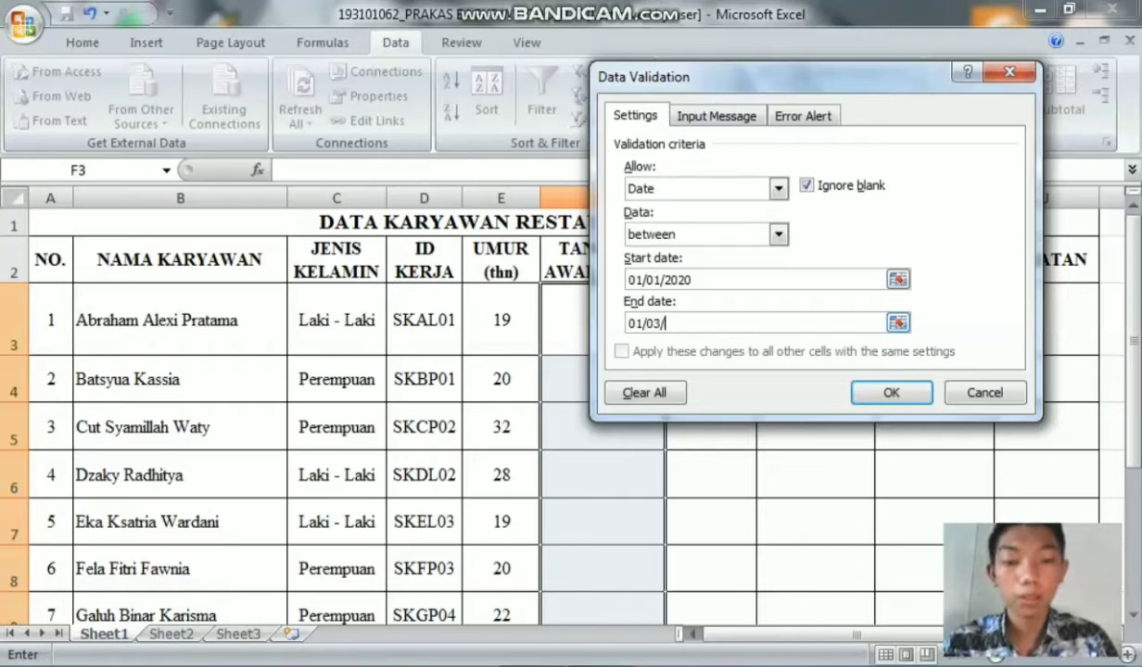
{"action": "type", "text": "2020"}
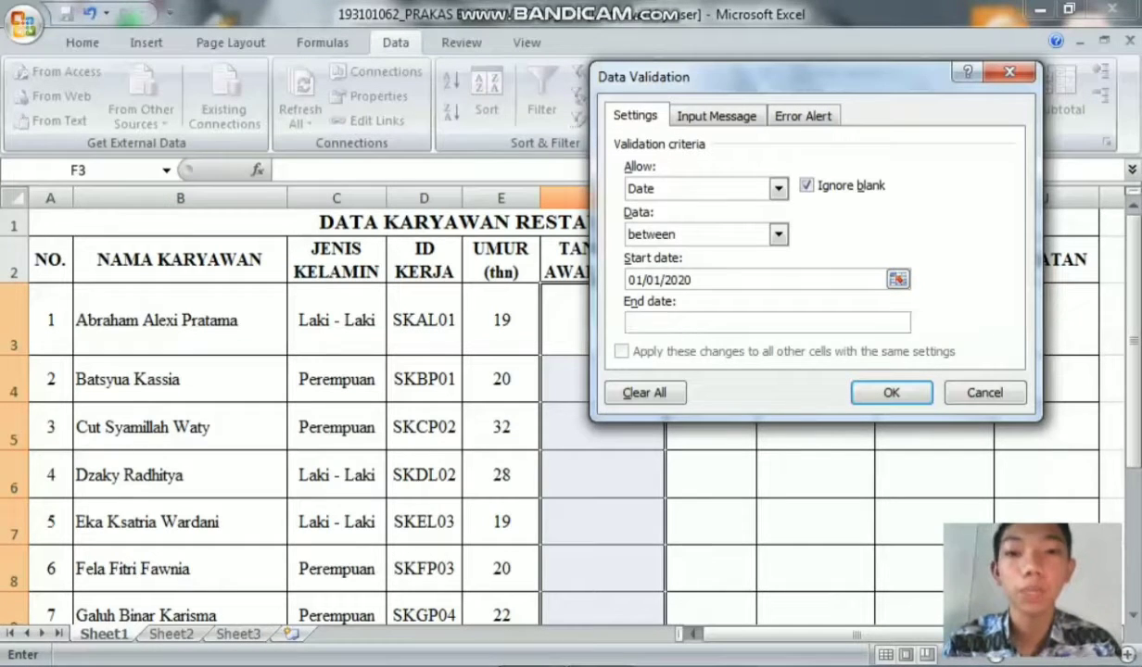
Set the validation's input message title to "INPUT TANGGAL AWAL MASUK KERJA".
{"action": "left_click", "coordinate": [717, 116]}
{"action": "left_click", "coordinate": [686, 218]}
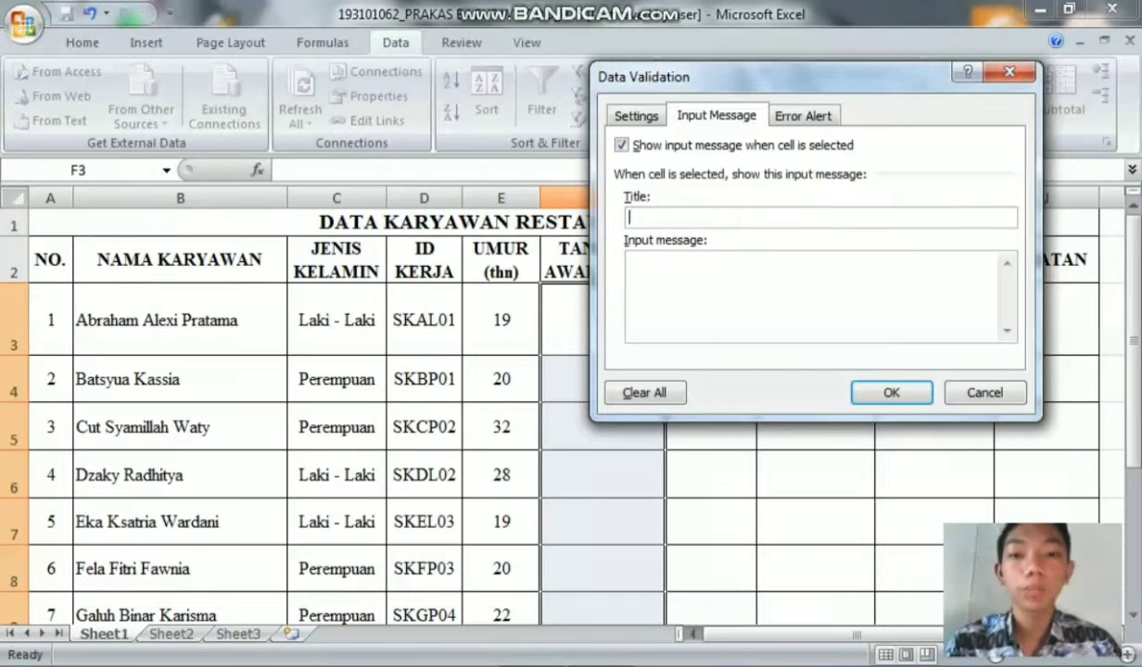
{"action": "type", "text": "INOUT"}
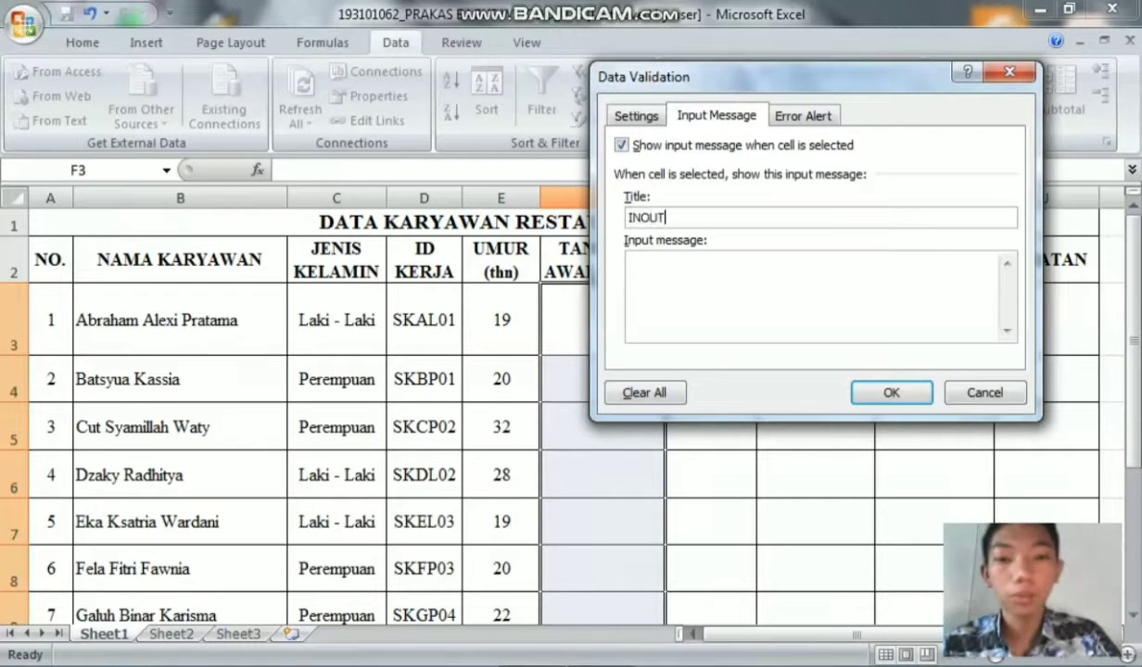
{"action": "key", "text": "BackSpace"}
{"action": "key", "text": "BackSpace"}
{"action": "key", "text": "BackSpace"}
{"action": "type", "text": "PUT "}
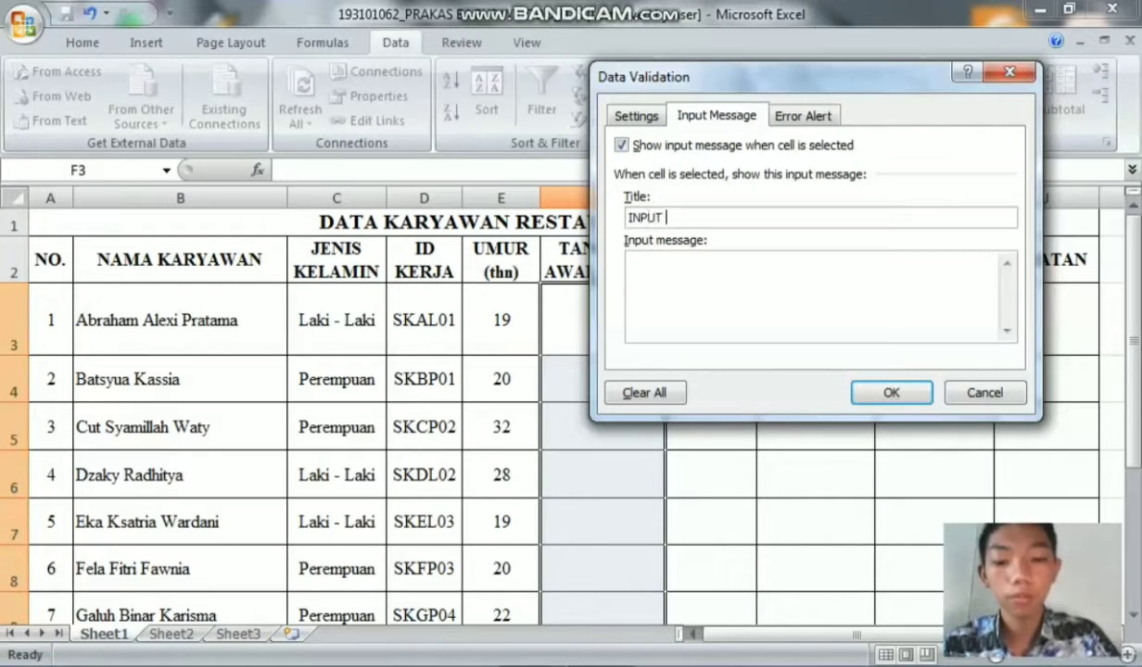
{"action": "type", "text": "TANGGAL AW"}
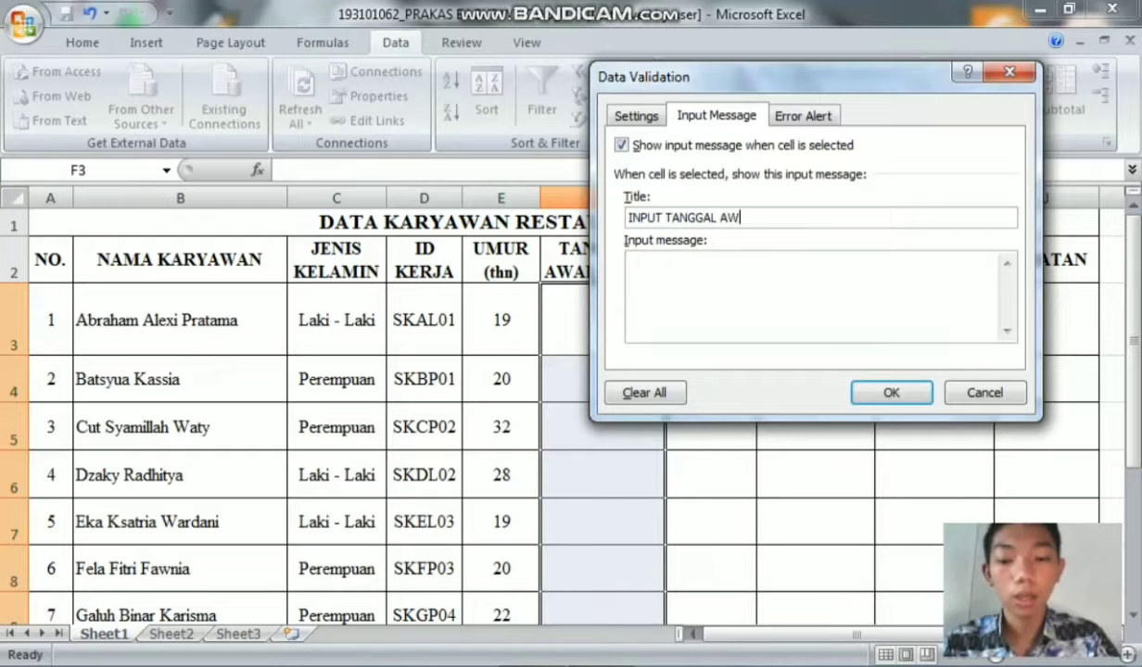
{"action": "type", "text": "AL MASUK KER"}
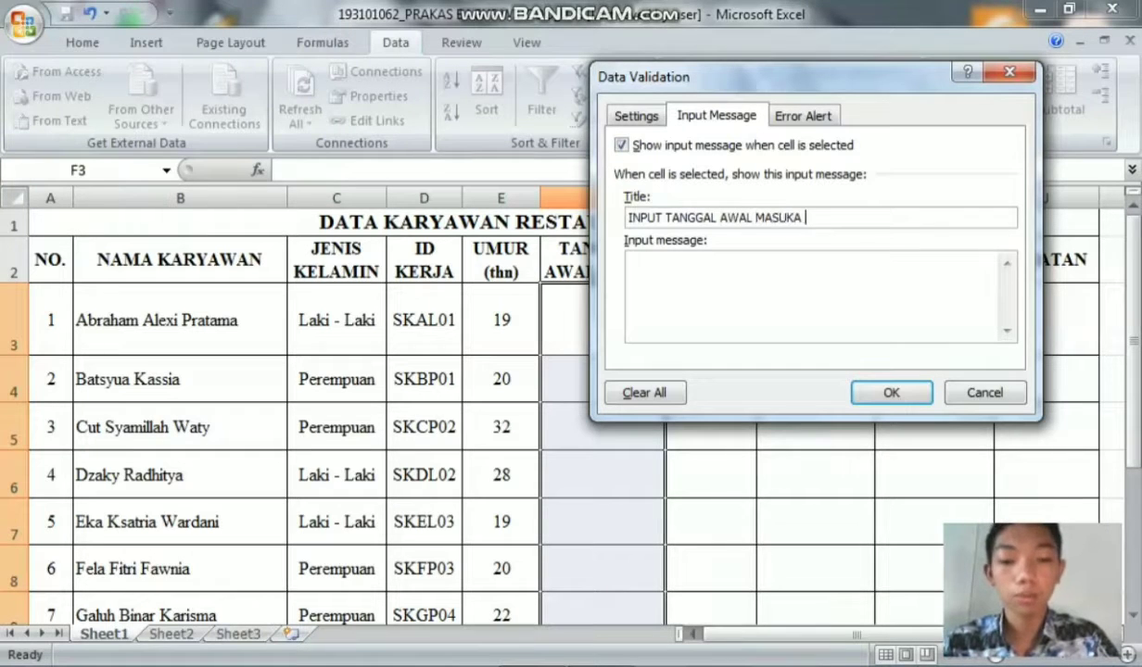
{"action": "type", "text": "JA"}
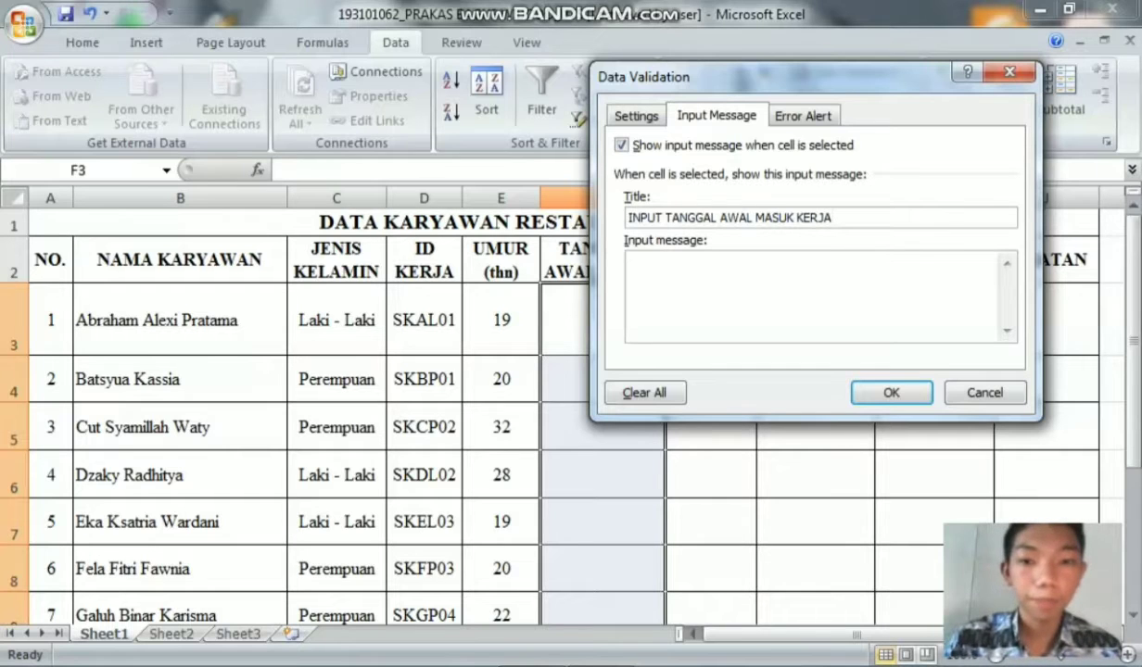
Enter the input message text "Harap masukkan input data sesuai dengan format yang telah tersetel".
{"action": "key", "text": "Tab"}
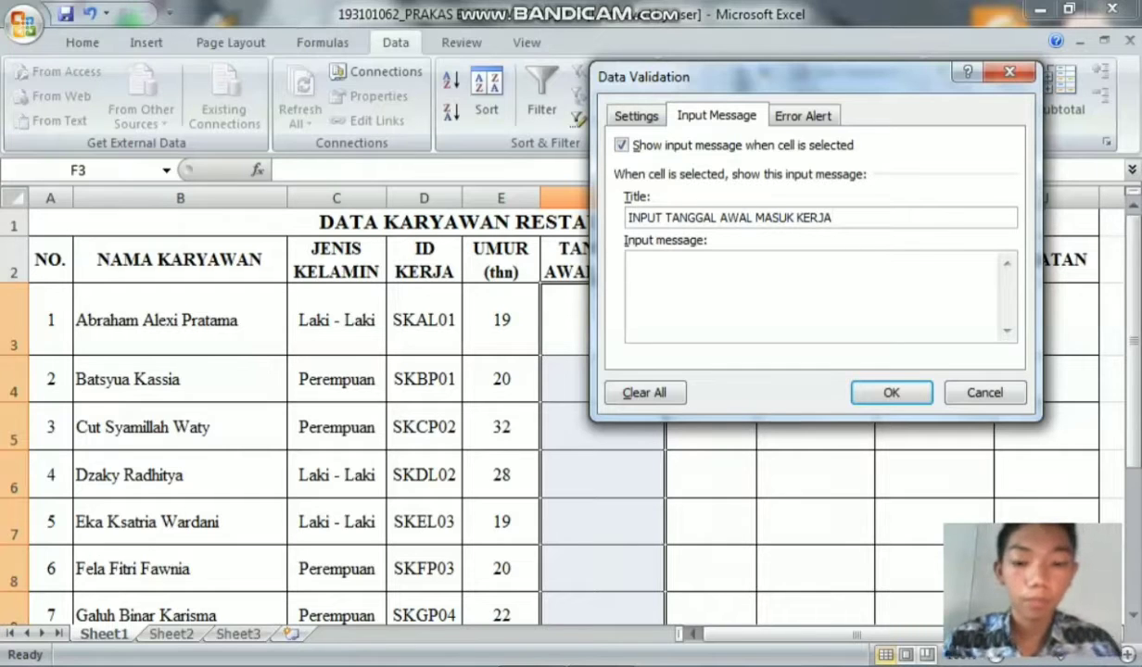
{"action": "type", "text": "Harap masu"}
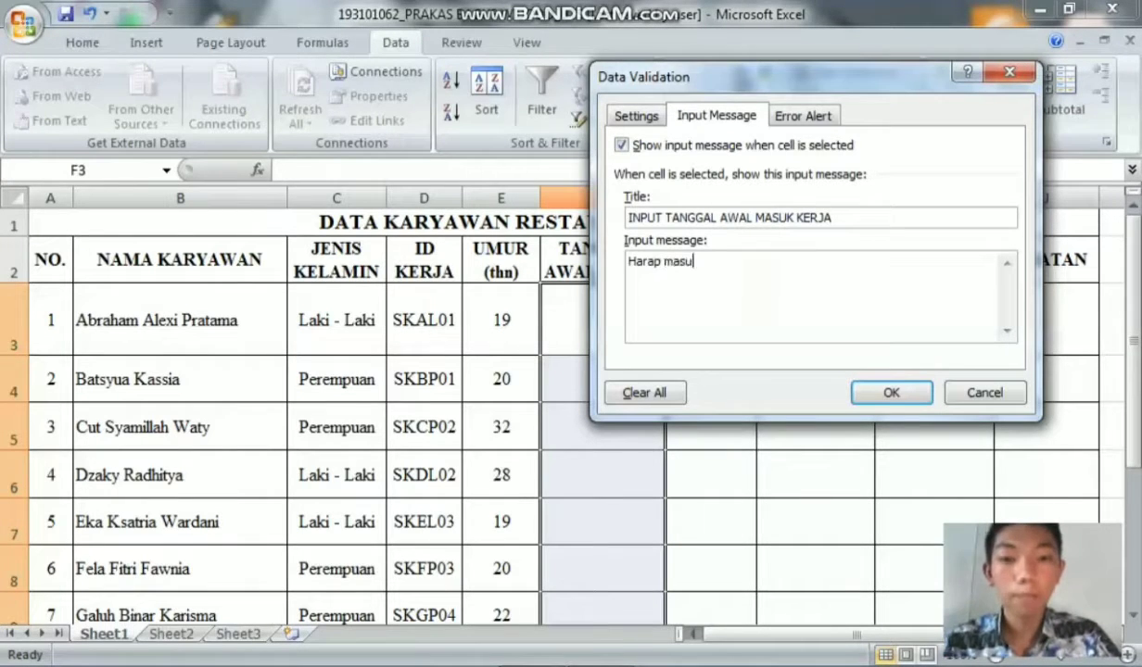
{"action": "type", "text": "kkan d"}
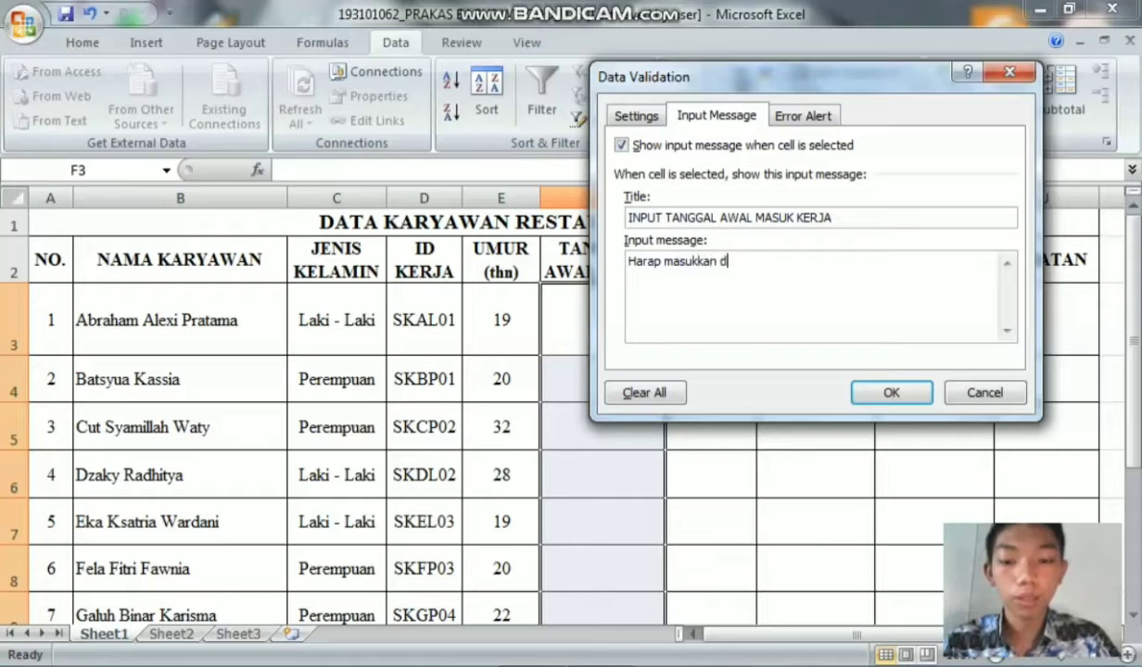
{"action": "key", "text": "BackSpace"}
{"action": "type", "text": "inp"}
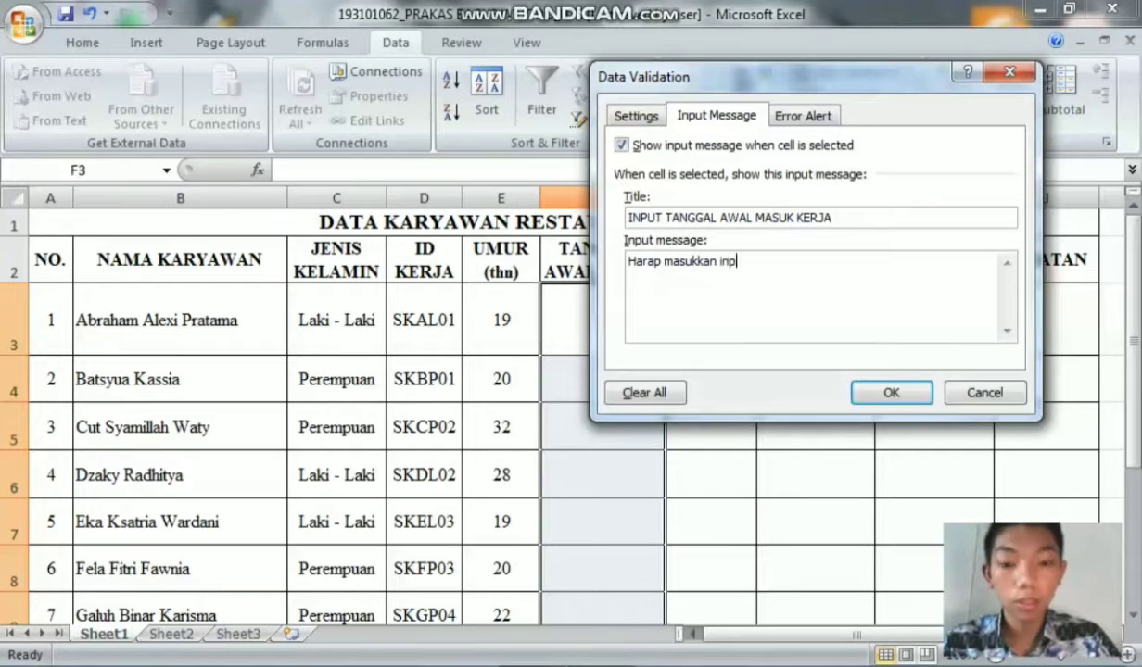
{"action": "type", "text": "ut data ses"}
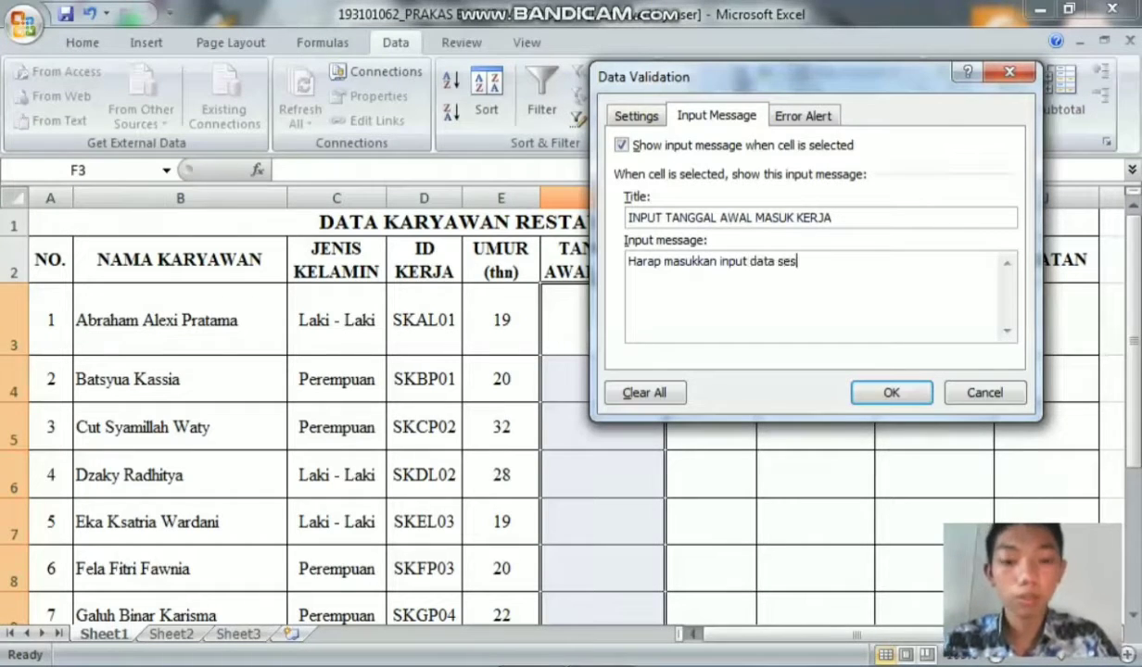
{"action": "type", "text": "uai dengan f"}
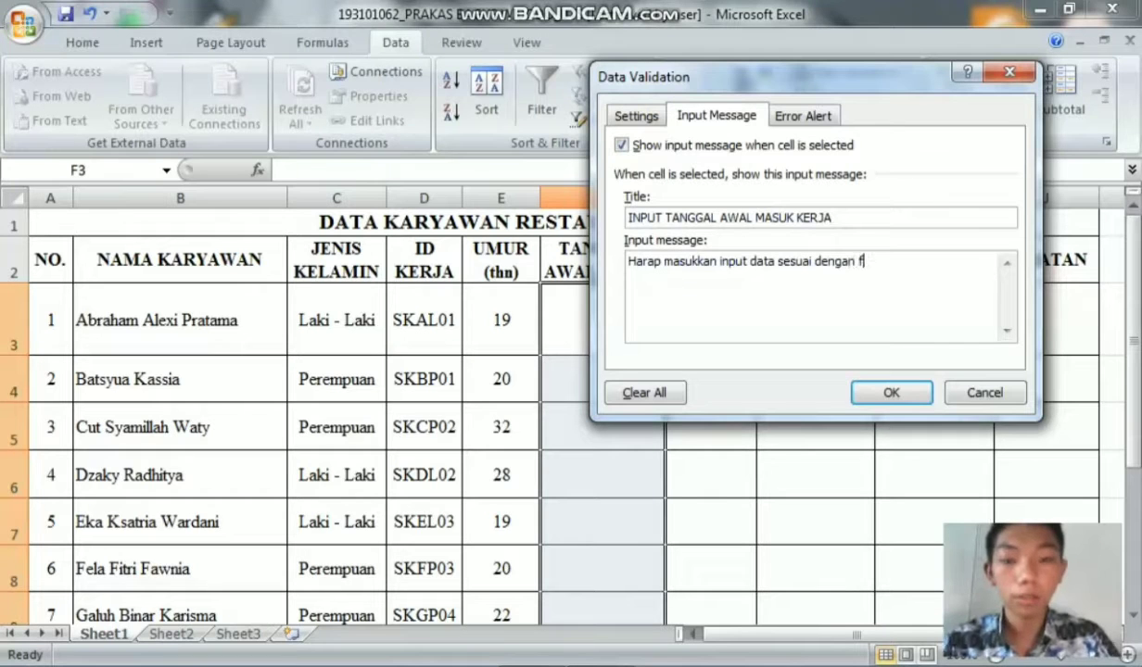
{"action": "type", "text": "ormat yang telah"}
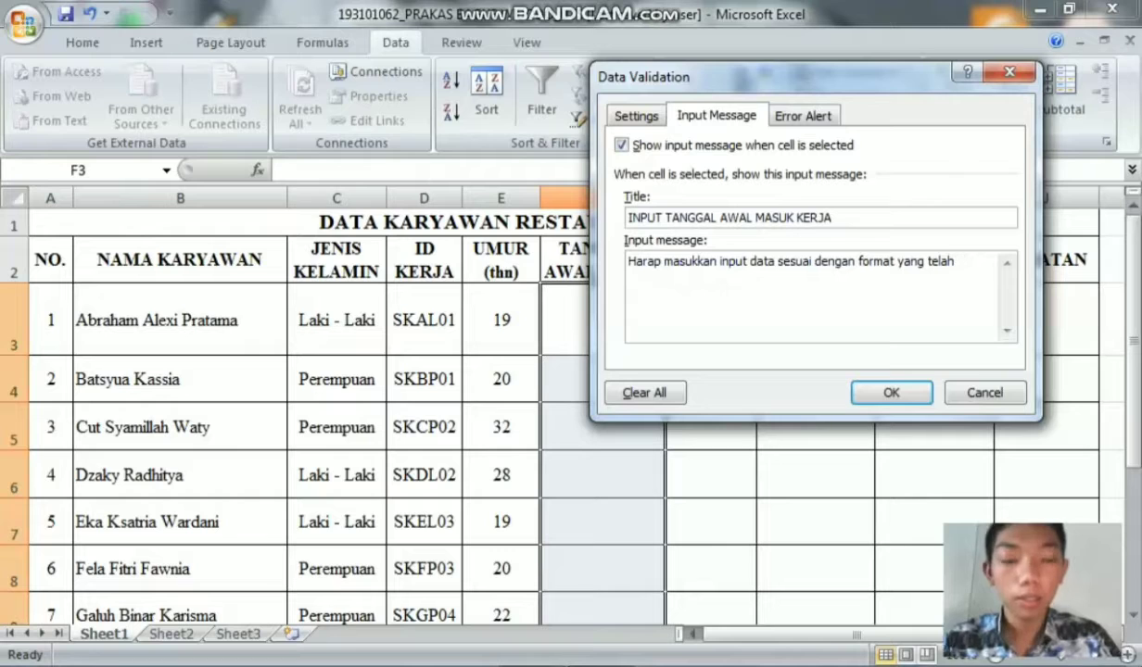
{"action": "type", "text": " tersetel"}
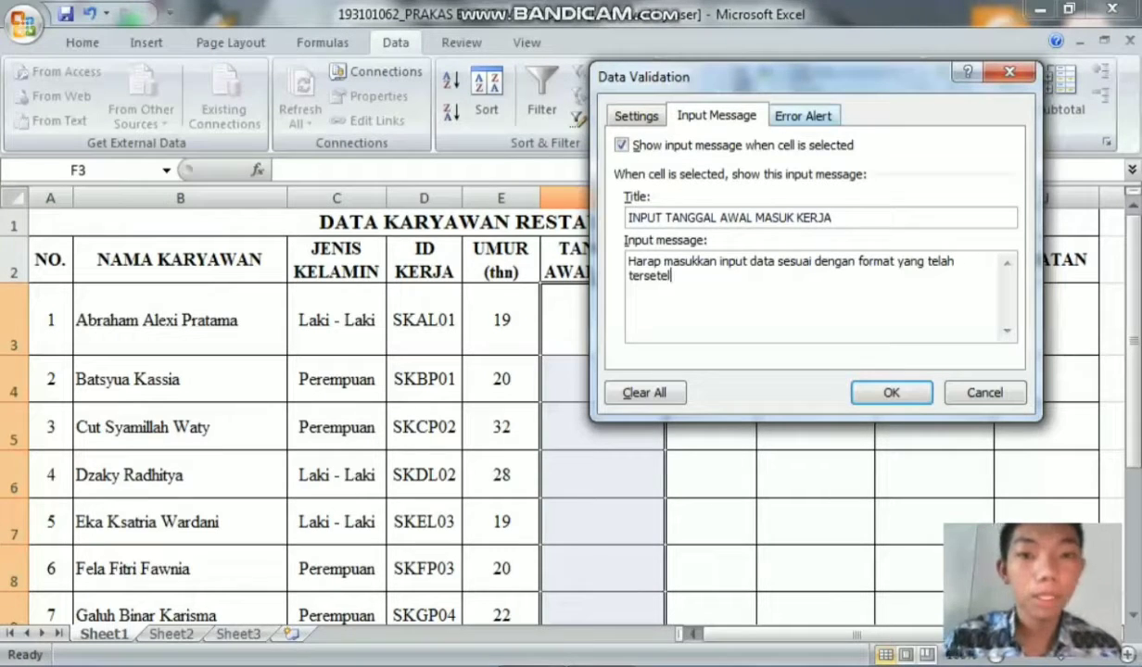
Set the validation's error alert to the Warning style with the title "INPUT SALAH".
{"action": "left_click", "coordinate": [802, 116]}
{"action": "left_click", "coordinate": [783, 219]}
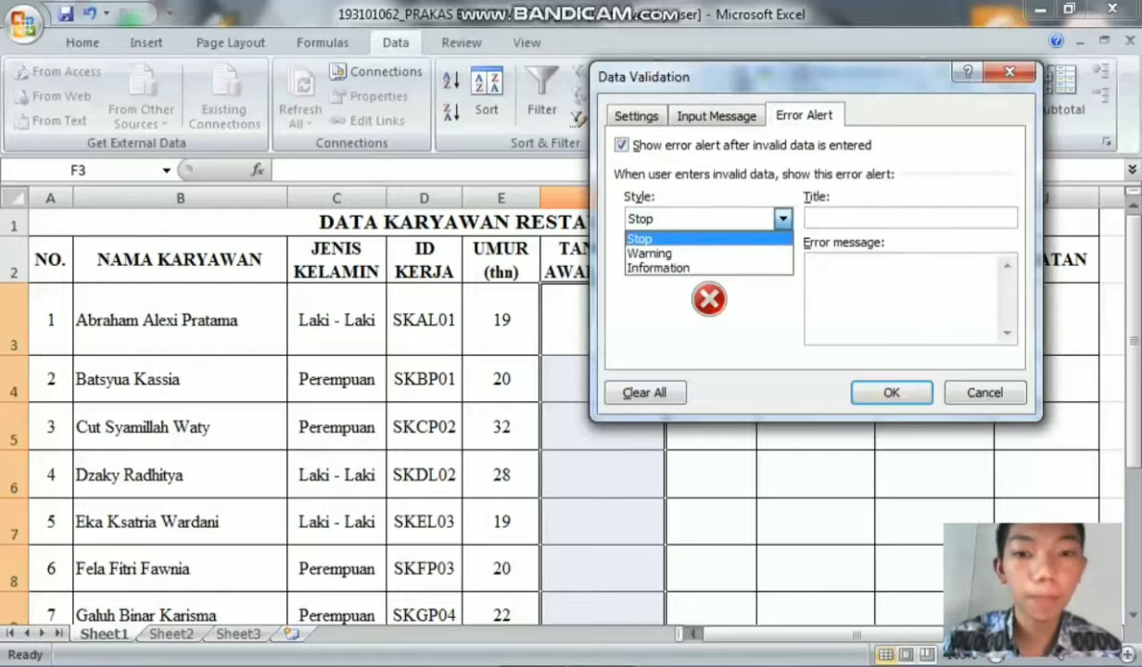
{"action": "left_click", "coordinate": [651, 253]}
{"action": "left_click", "coordinate": [871, 218]}
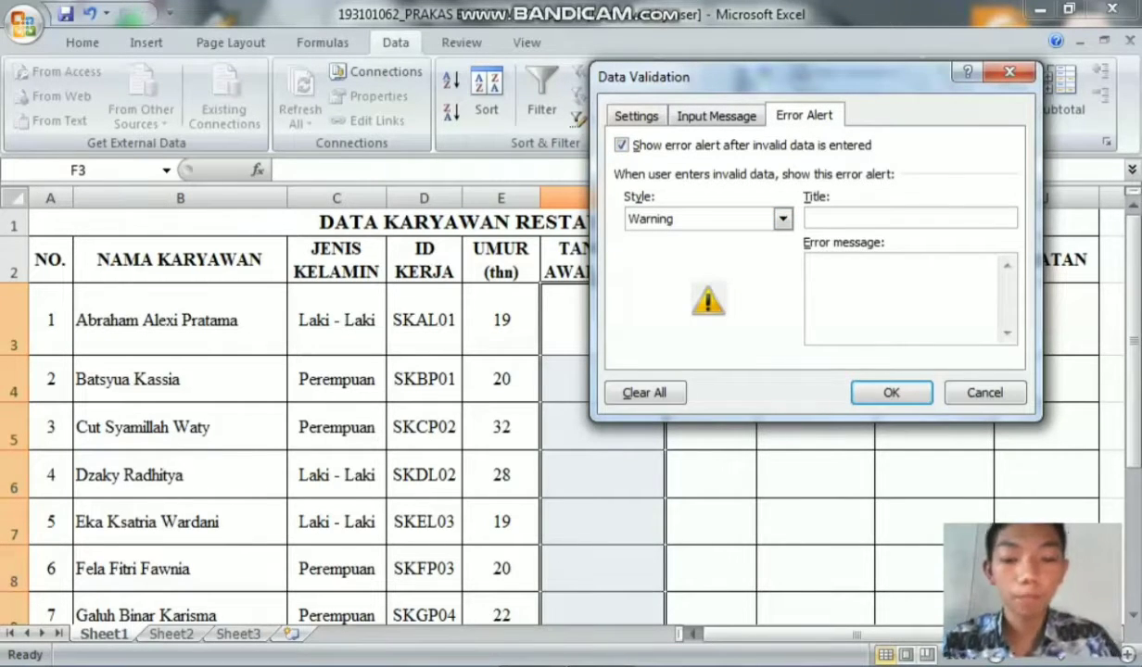
{"action": "type", "text": "INPUT SALA"}
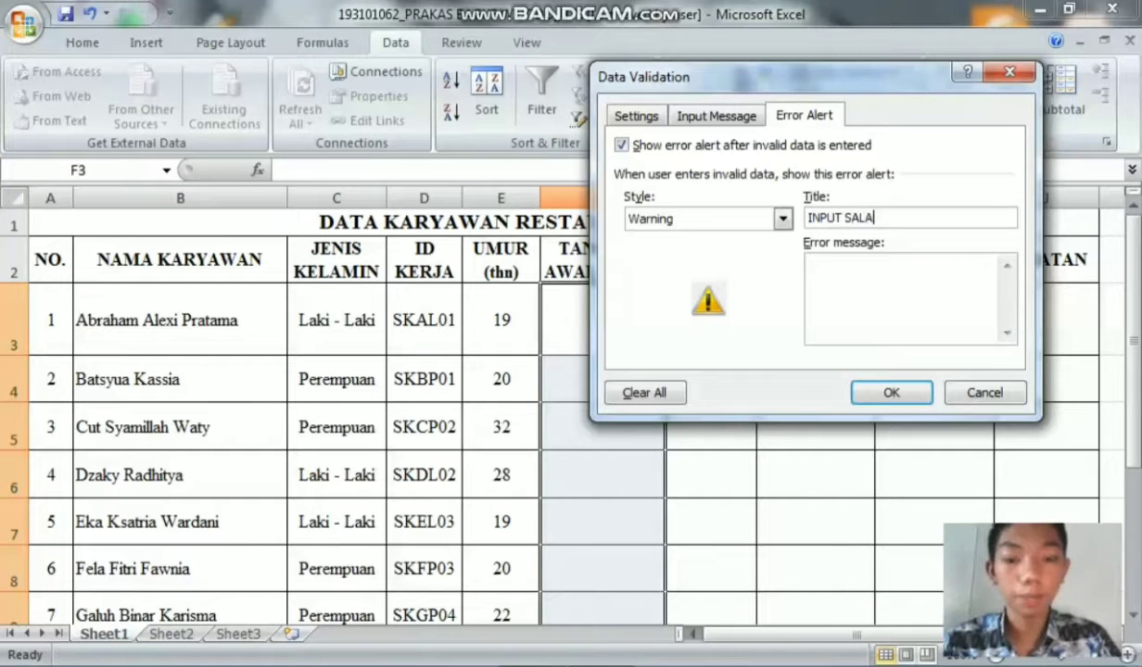
{"action": "type", "text": "H"}
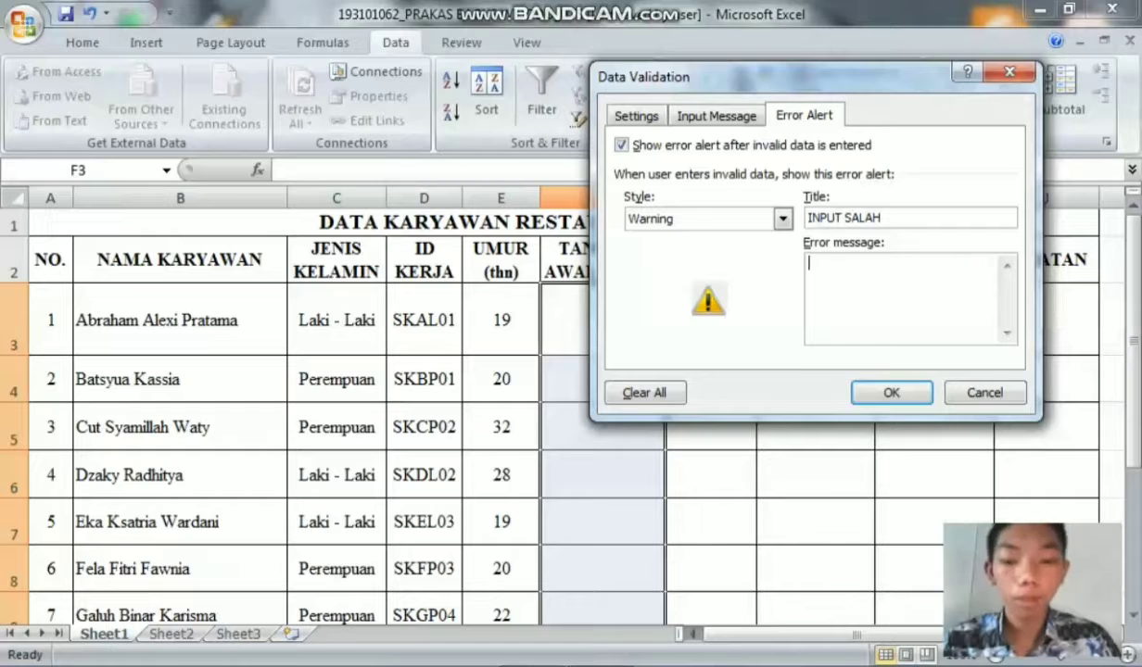
Set the error message to "Input yang anda masukkan kurang tepat" with "Harap cek kembali input tersebut" on a new line, and apply the validation.
{"action": "type", "text": "Input ya"}
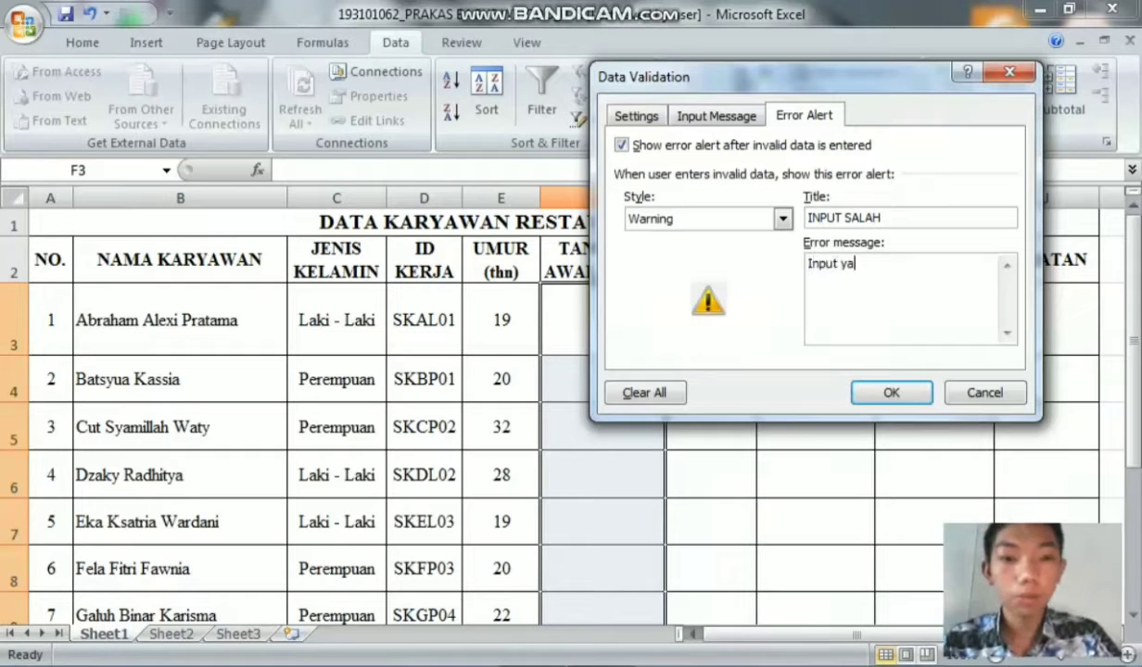
{"action": "type", "text": "ng anda masukkan"}
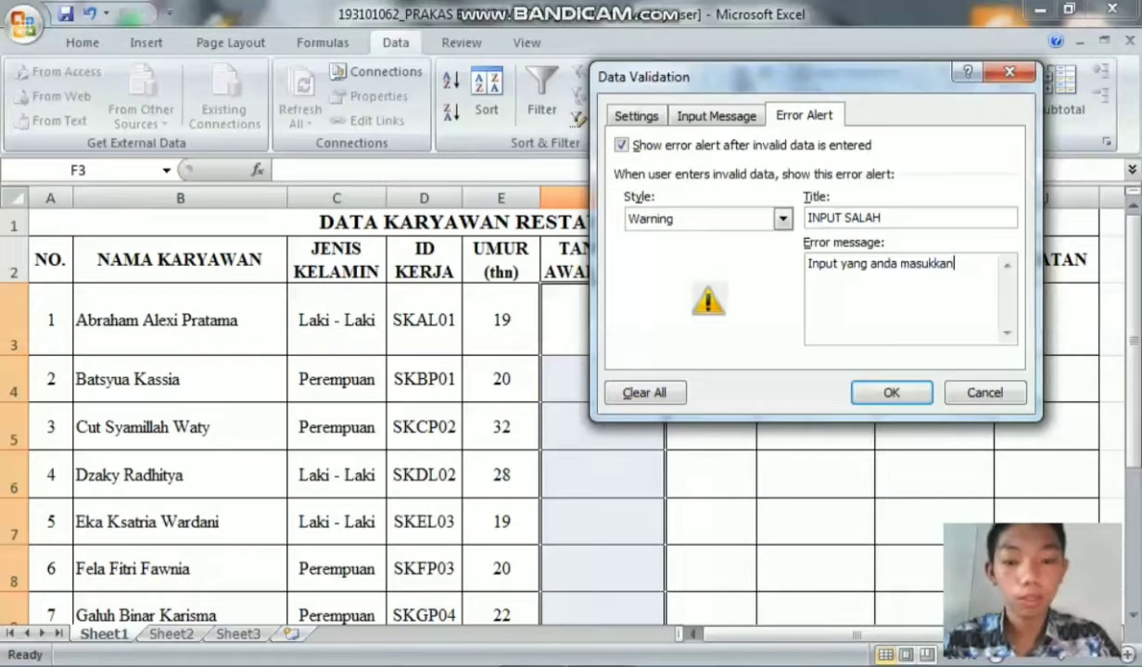
{"action": "type", "text": " kurang tepat"}
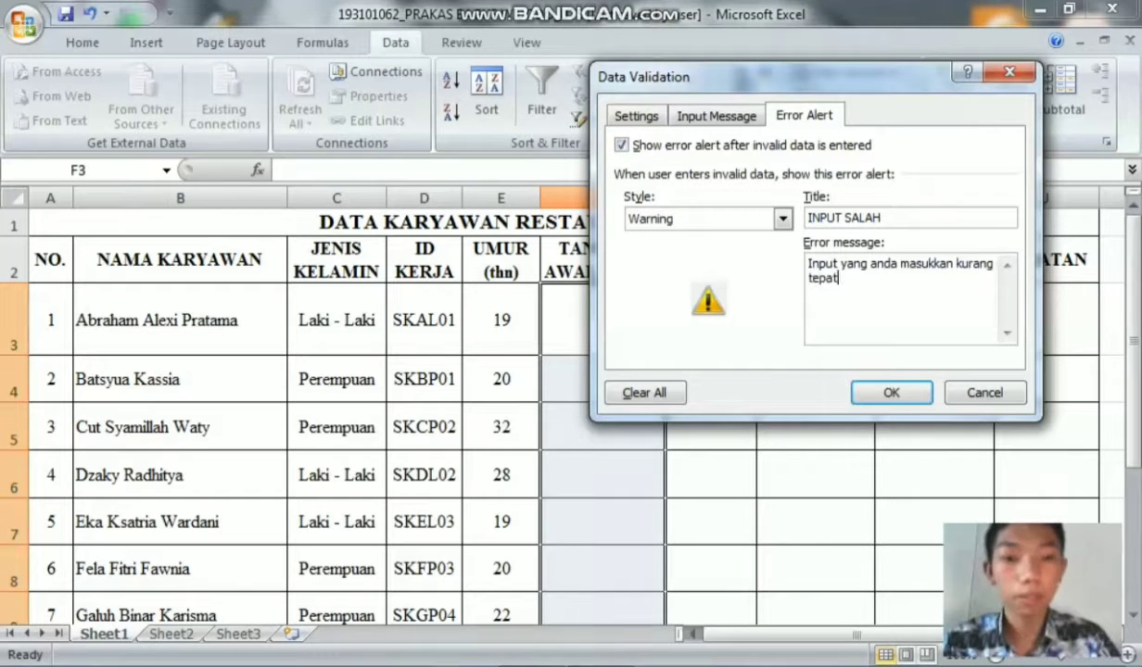
{"action": "key", "text": "Return"}
{"action": "type", "text": "Harap "}
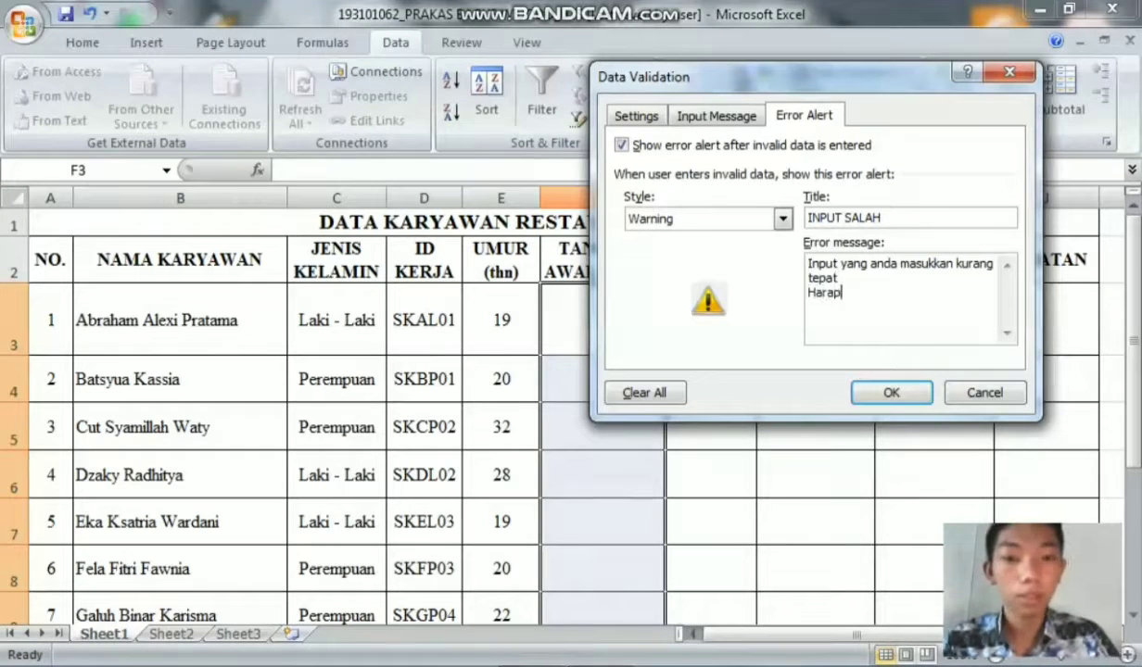
{"action": "type", "text": "cekmkem"}
{"action": "key", "text": "BackSpace"}
{"action": "key", "text": "BackSpace"}
{"action": "key", "text": "BackSpace"}
{"action": "key", "text": "BackSpace"}
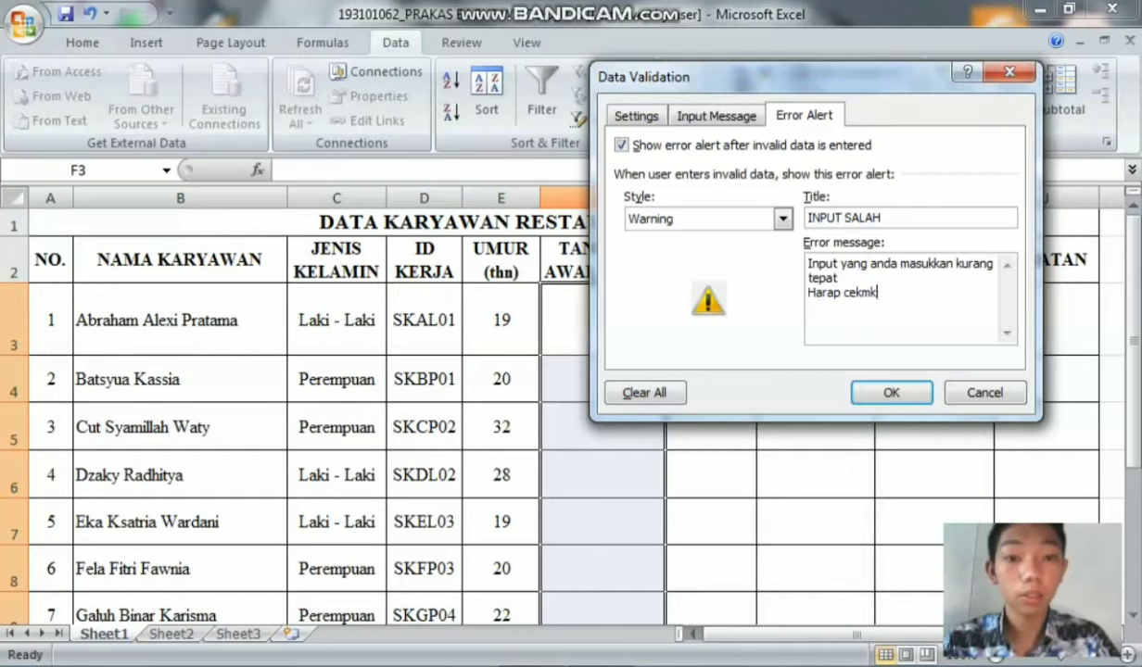
{"action": "type", "text": "kembali "}
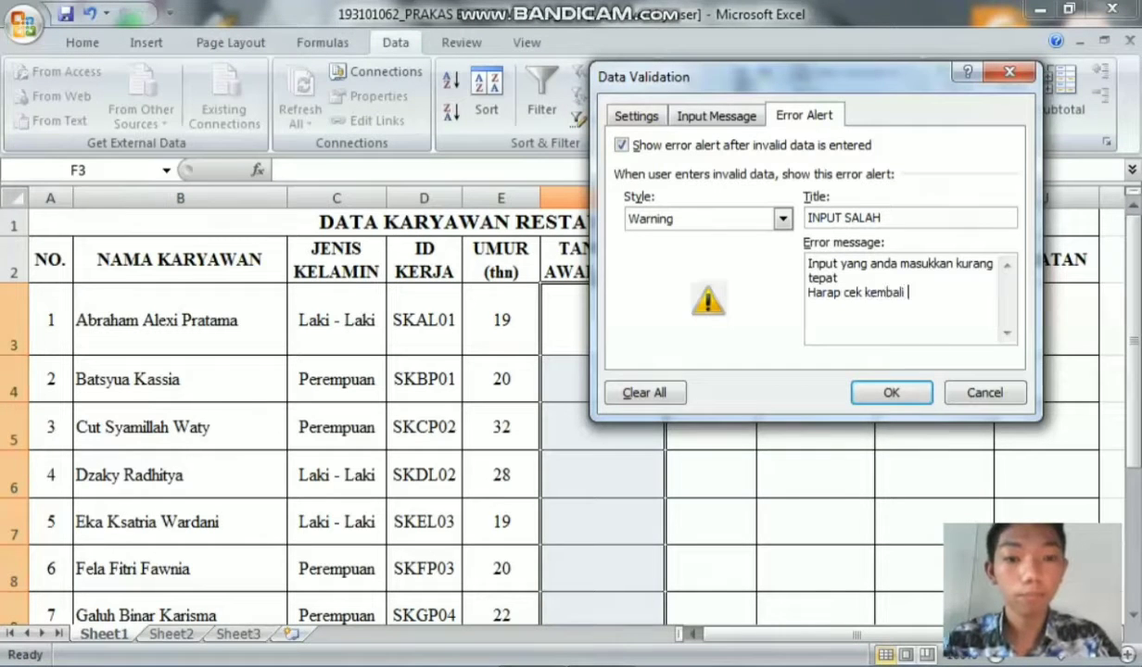
{"action": "type", "text": "input "}
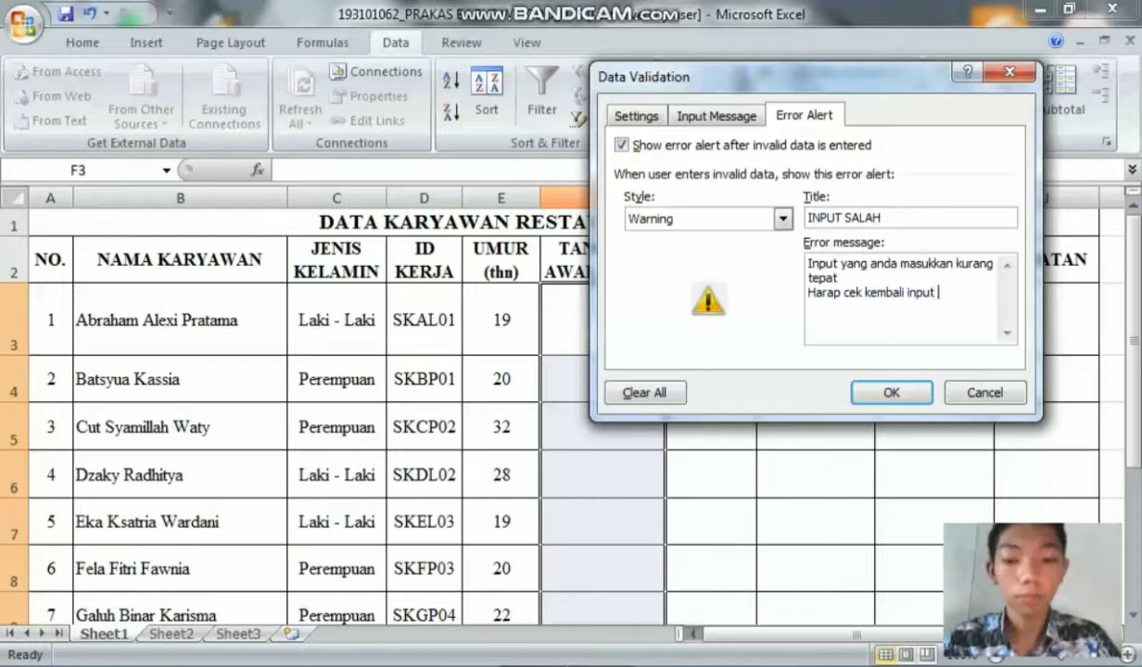
{"action": "type", "text": "tersebut"}
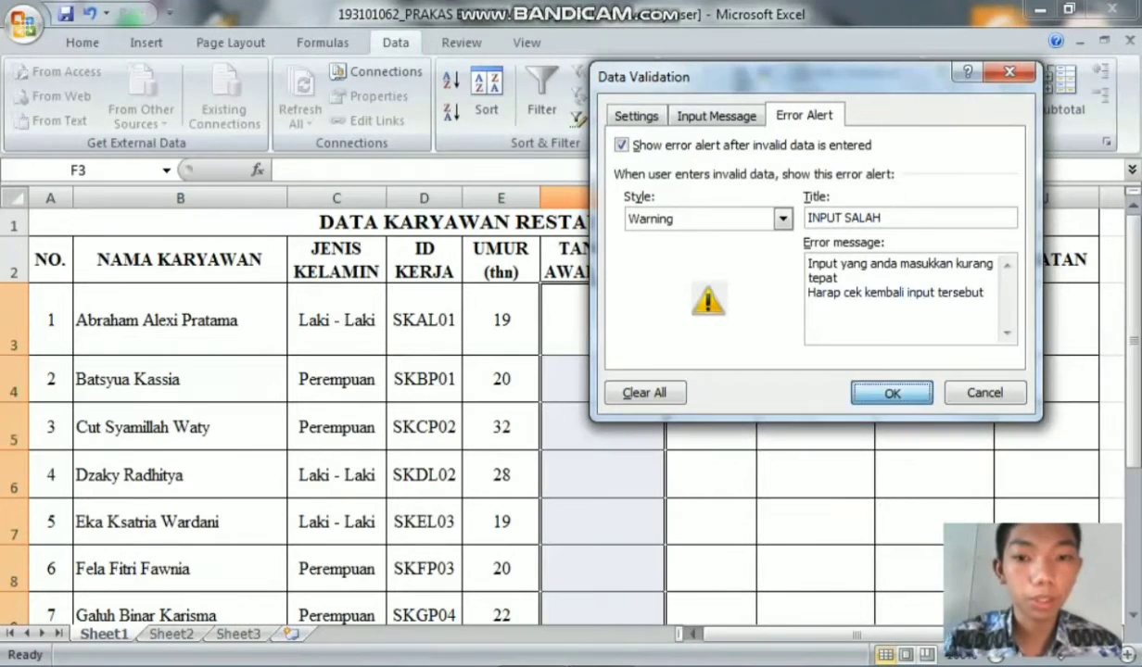
{"action": "left_click", "coordinate": [891, 393]}
Fill in the first three employees' start dates in TANGGAL AWAL KERJA: 01/01/2020 in F3, 02/02/2020 in F4 and 03/02/2020 in F5.
{"action": "left_click", "coordinate": [580, 334]}
{"action": "scroll", "coordinate": [580, 334], "scroll_direction": "down", "scroll_amount": 1}
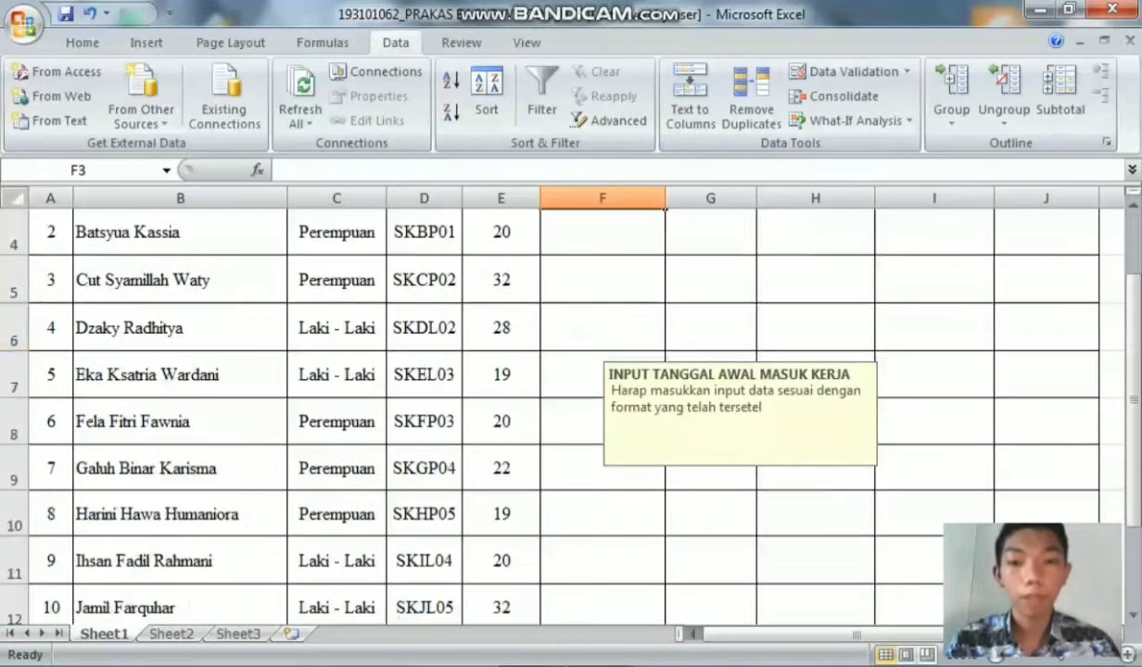
{"action": "scroll", "coordinate": [580, 333], "scroll_direction": "up", "scroll_amount": 1}
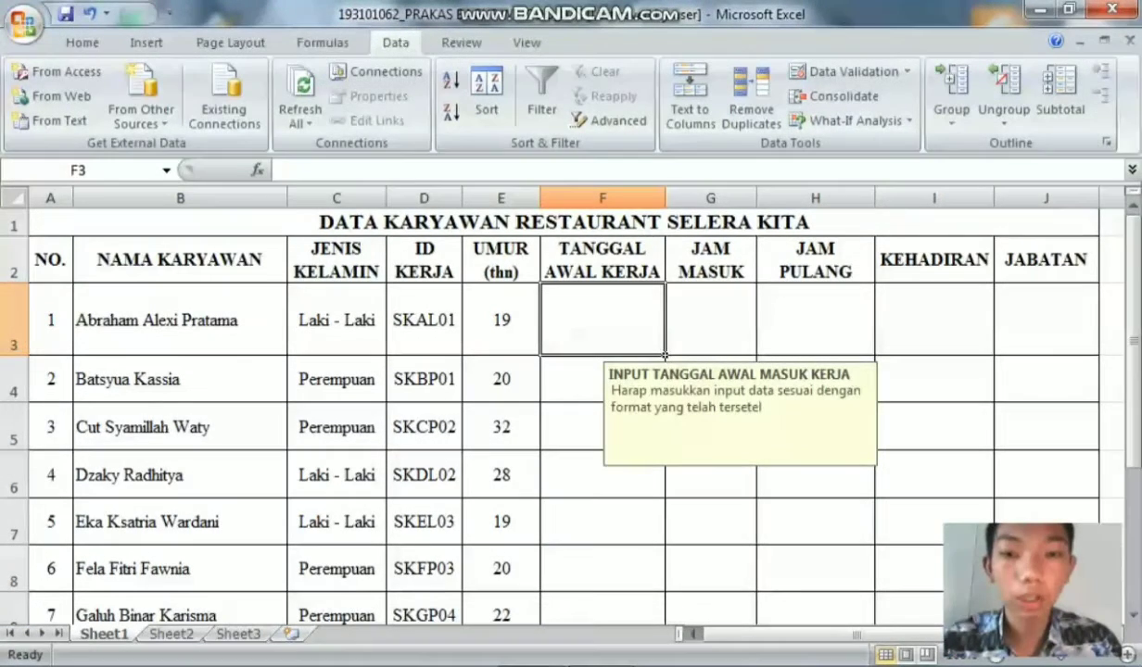
{"action": "type", "text": "01/"}
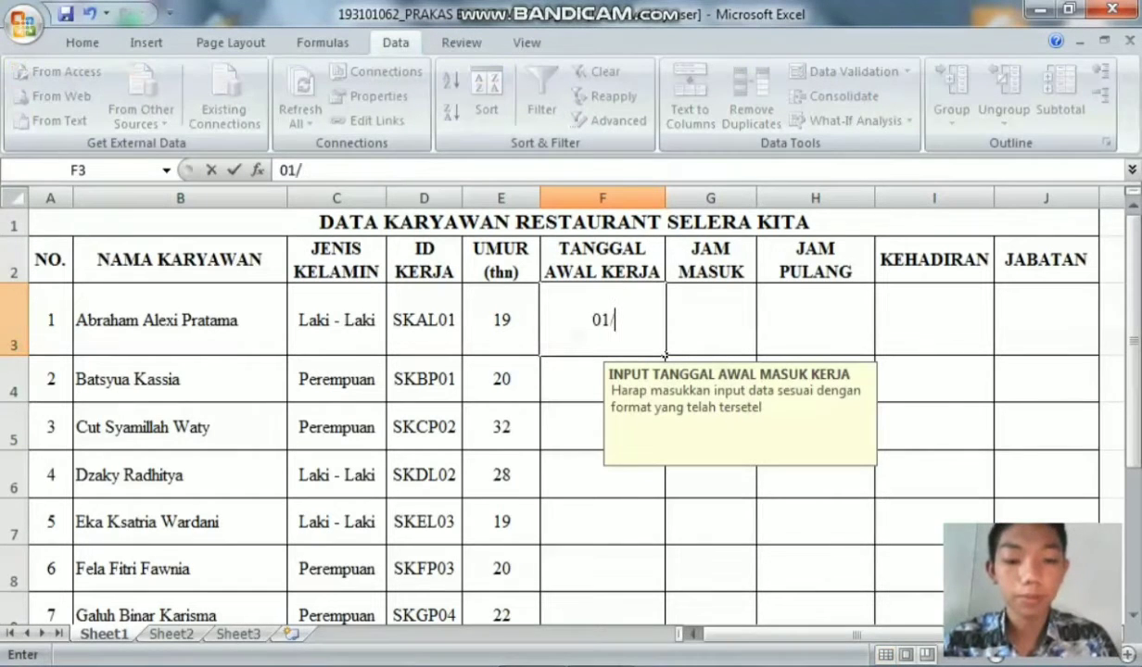
{"action": "type", "text": "01/2020"}
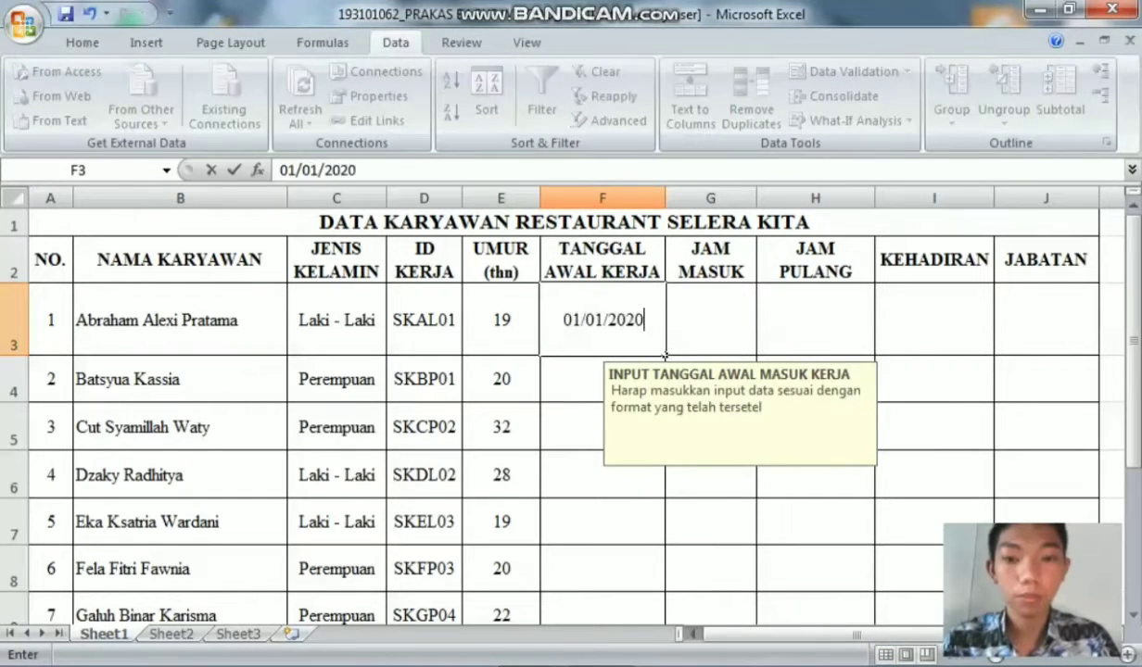
{"action": "key", "text": "Return"}
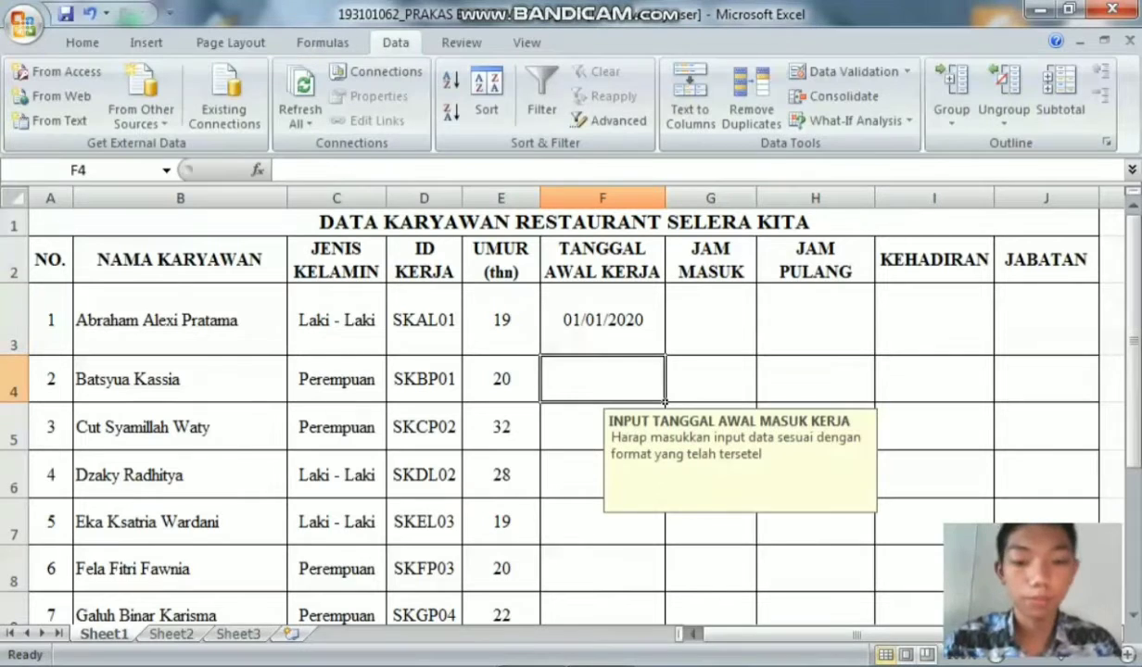
{"action": "type", "text": "02/02/2020"}
{"action": "key", "text": "Return"}
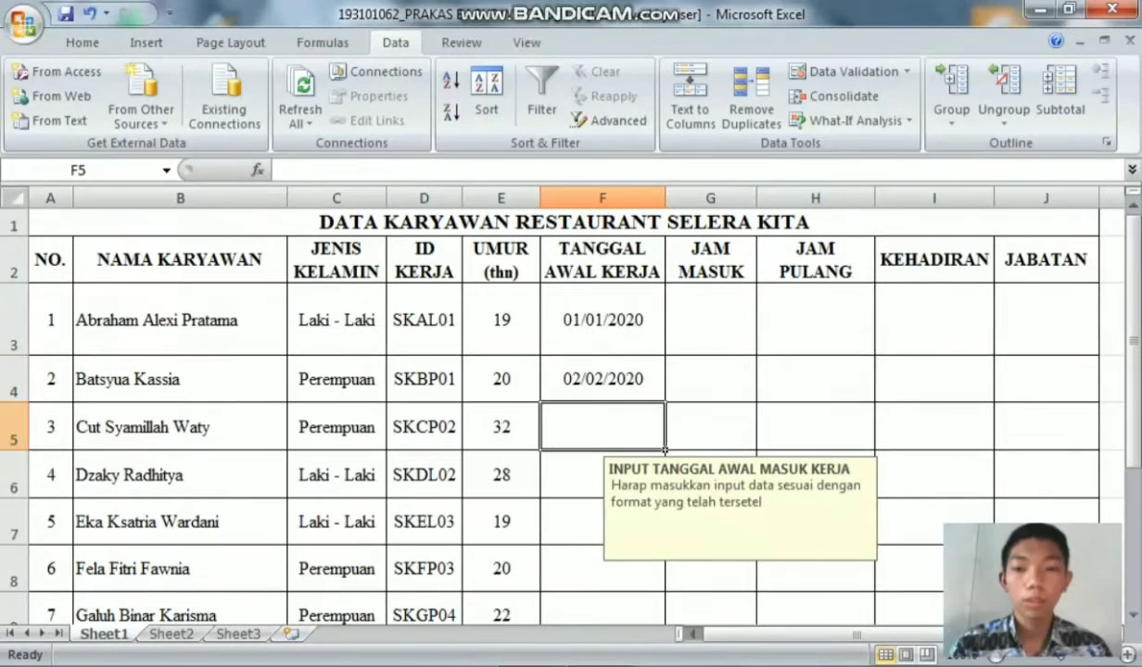
{"action": "type", "text": "03/02"}
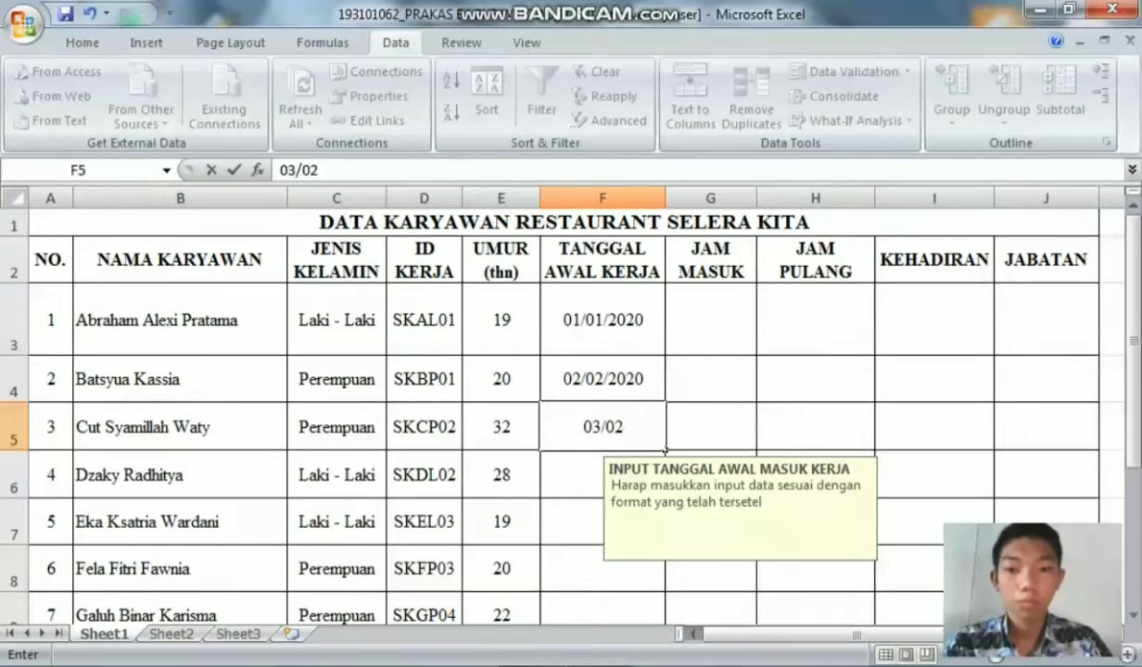
{"action": "key", "text": "BackSpace"}
{"action": "type", "text": "2/2020"}
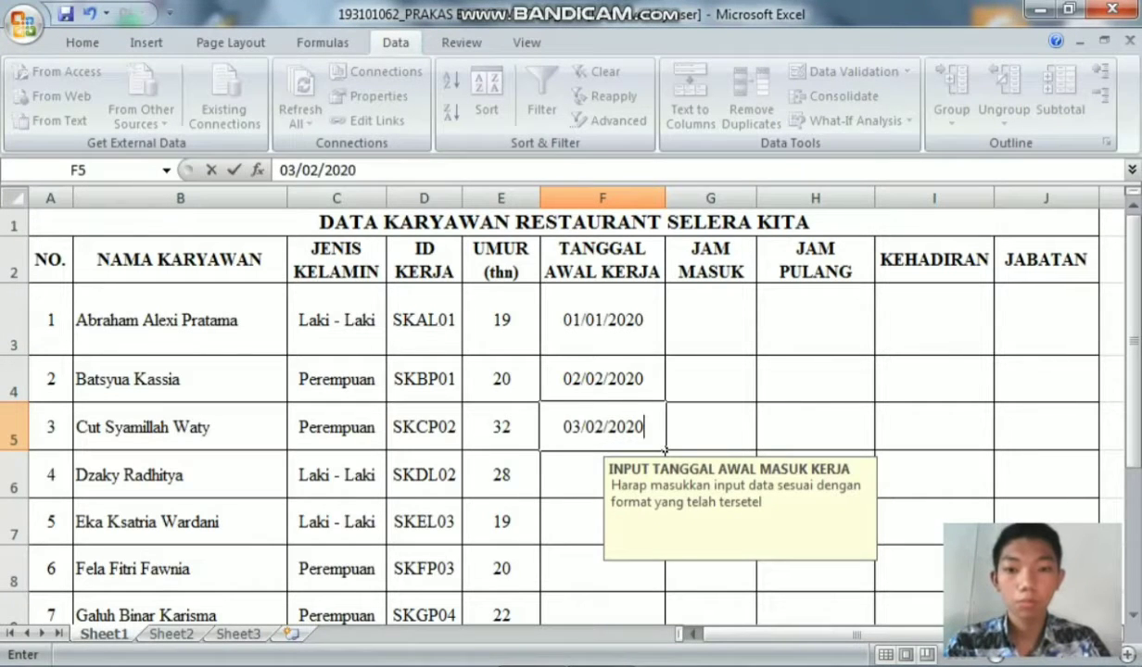
{"action": "key", "text": "Return"}
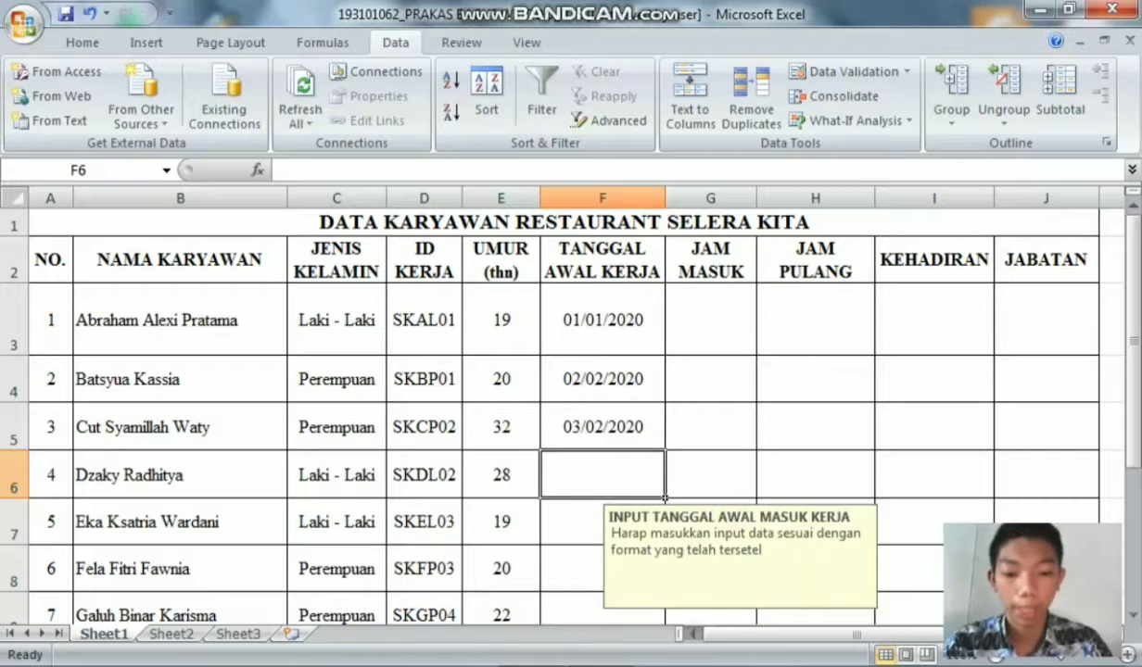
Begin entering the fourth employee's start date in F6 with 01/202.
{"action": "type", "text": "01/202"}
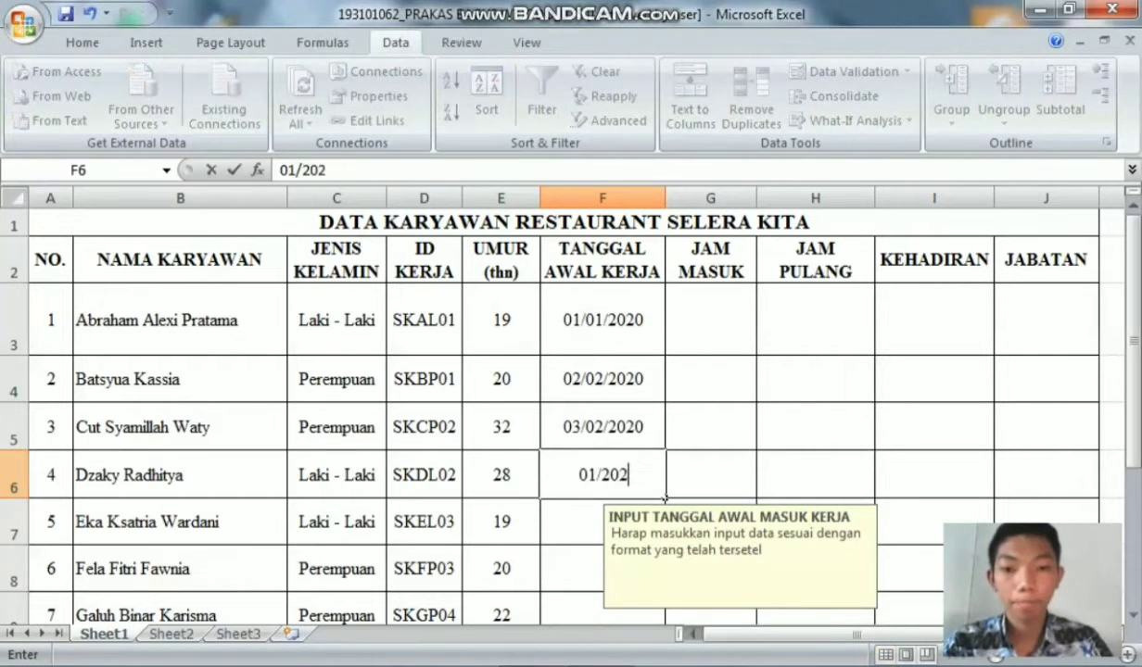
Correct the employment start date in cell F6 and complete it as 01/02/2020.
{"action": "key", "text": "BackSpace"}
{"action": "key", "text": "BackSpace"}
{"action": "key", "text": "BackSpace"}
{"action": "type", "text": "02"}
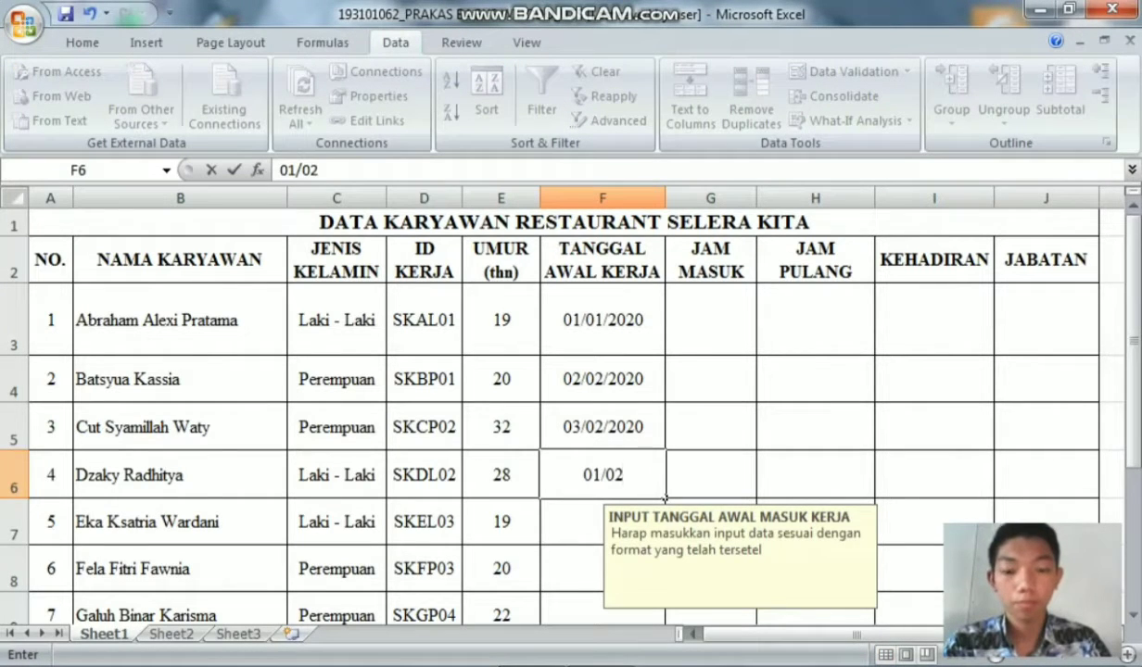
{"action": "type", "text": "/2020"}
{"action": "key", "text": "Return"}
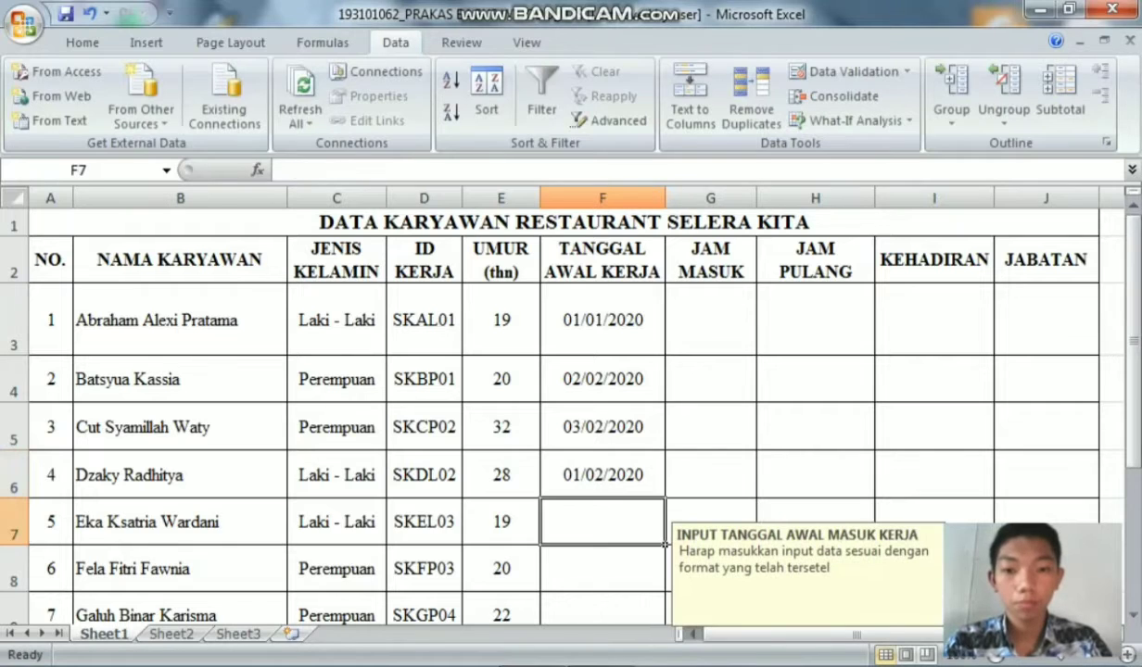
Enter 03/01/2020 as the fifth employee's start date in cell F7.
{"action": "type", "text": "0"}
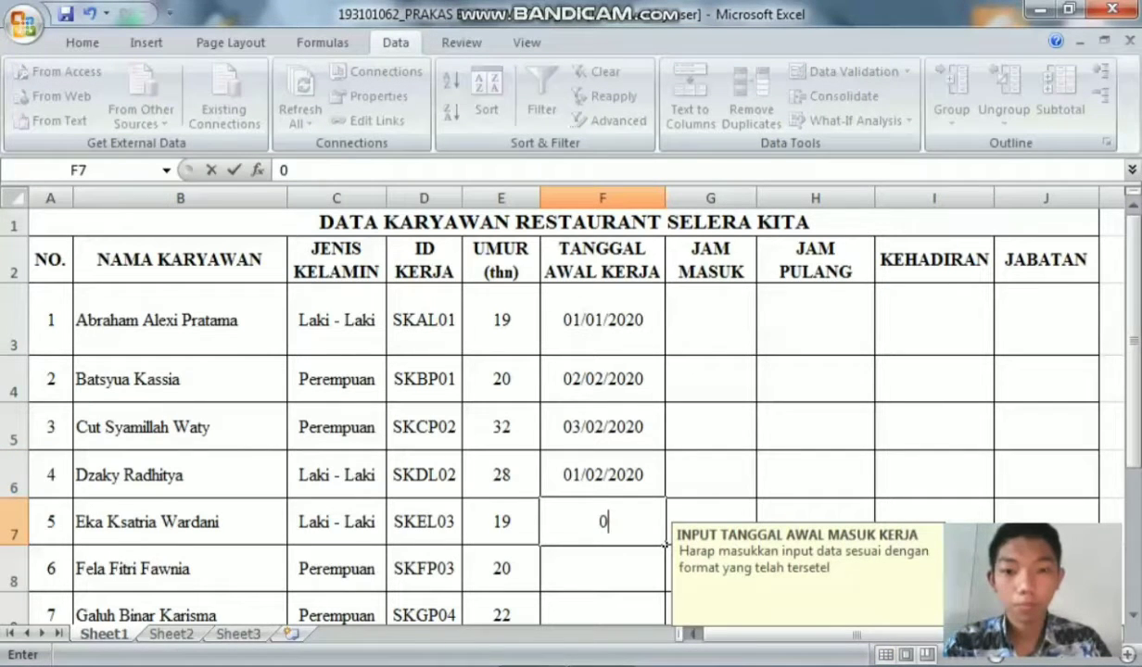
{"action": "type", "text": "3/"}
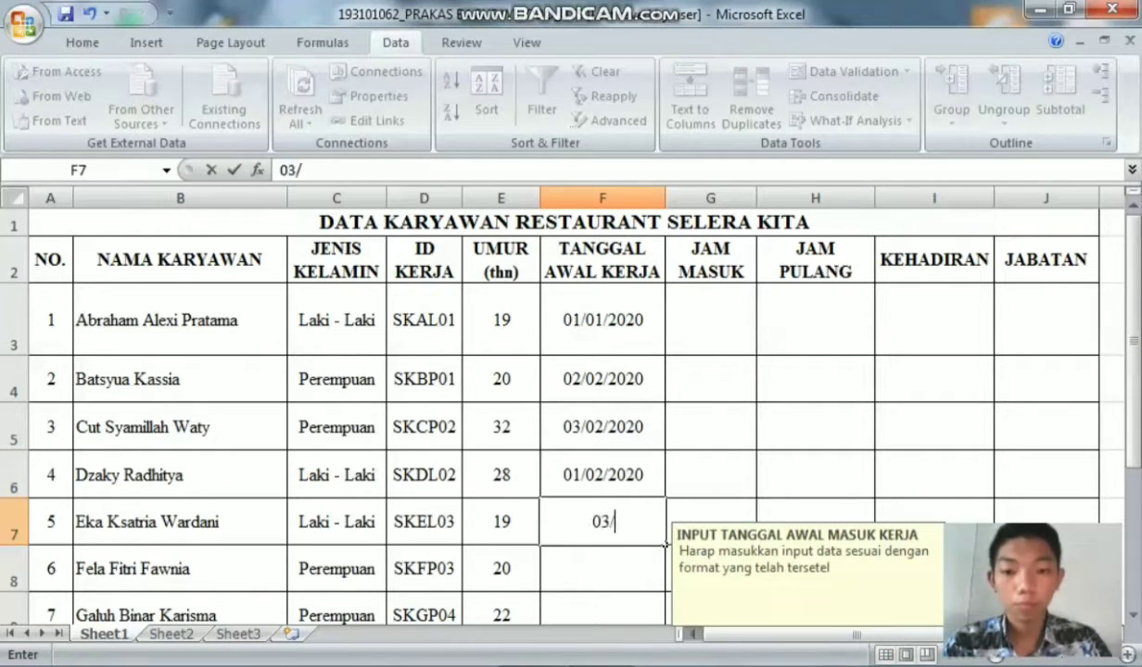
{"action": "type", "text": "01/2020"}
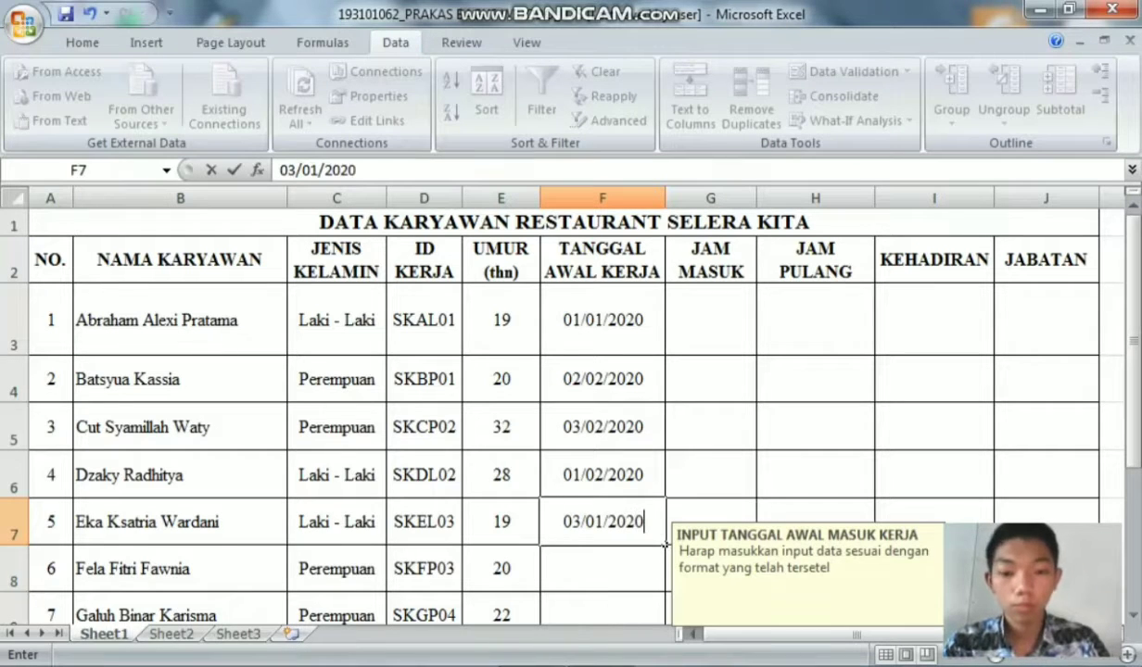
{"action": "key", "text": "Return"}
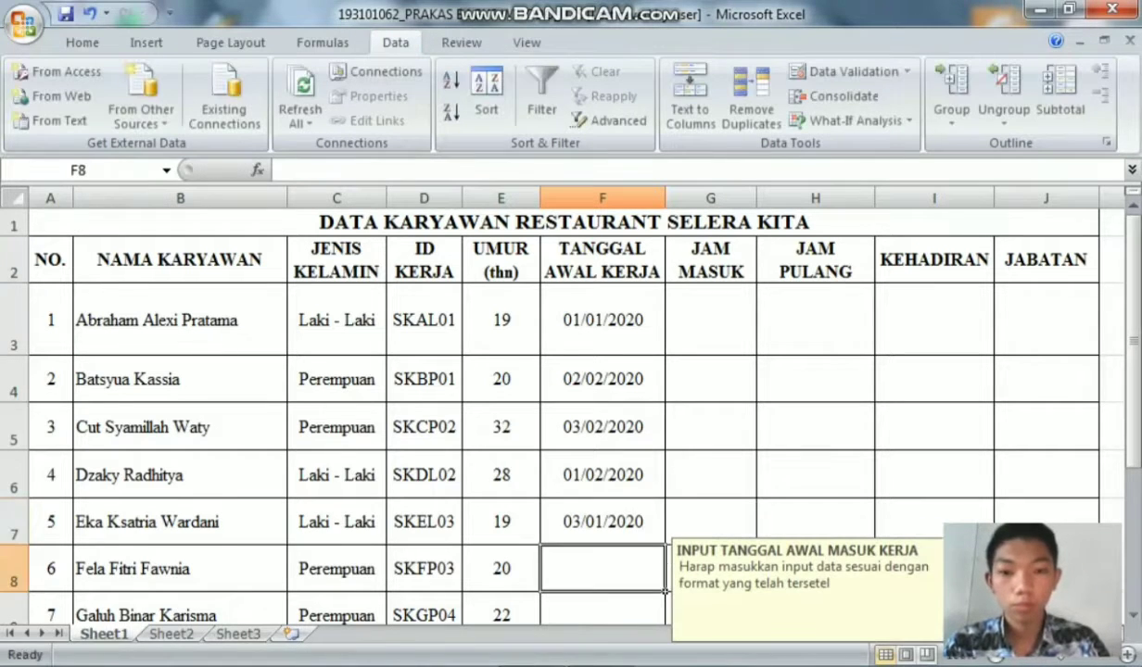
Try to enter 01/12/2019 as the sixth employee's start date in cell F8.
{"action": "type", "text": "0"}
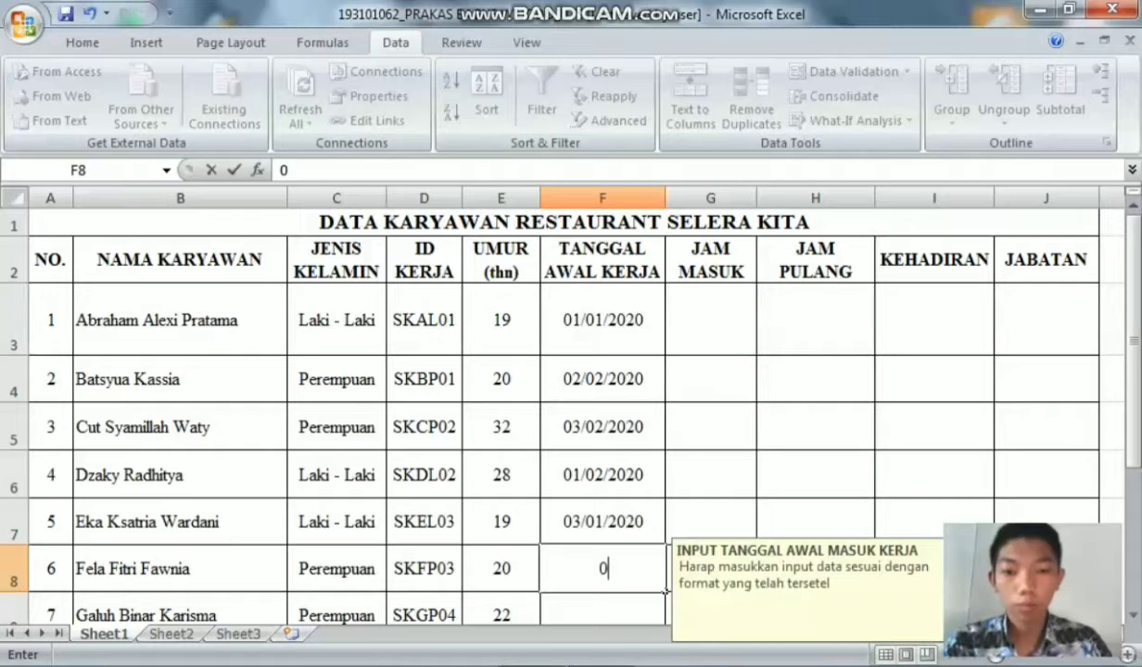
{"action": "type", "text": "1/2"}
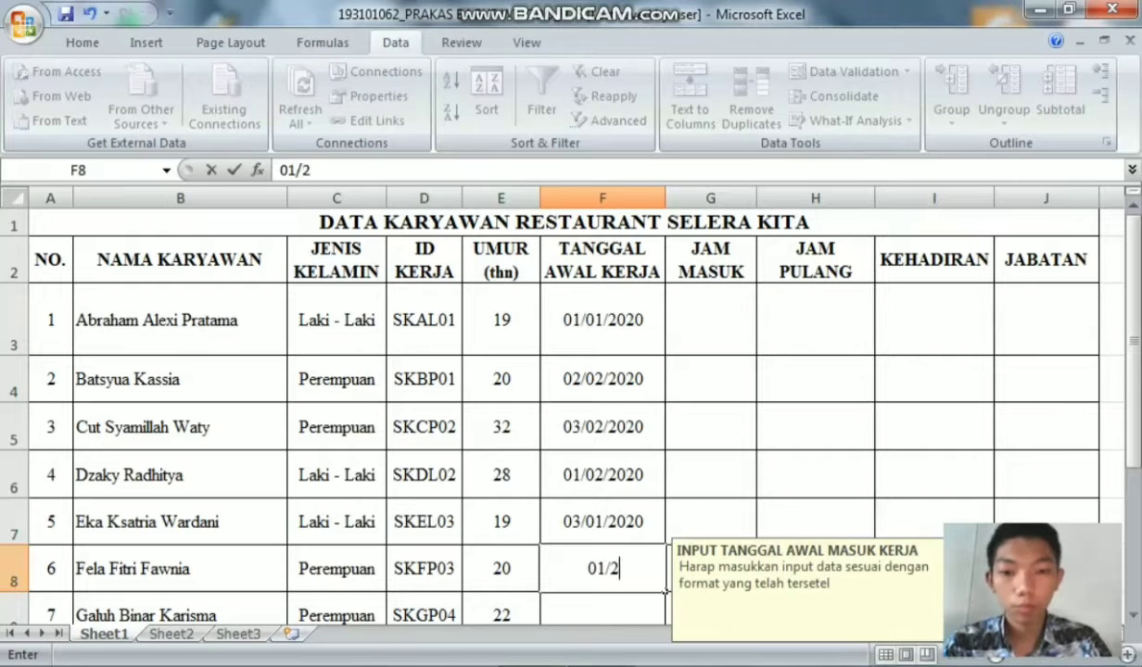
{"action": "key", "text": "BackSpace"}
{"action": "type", "text": "12/2019"}
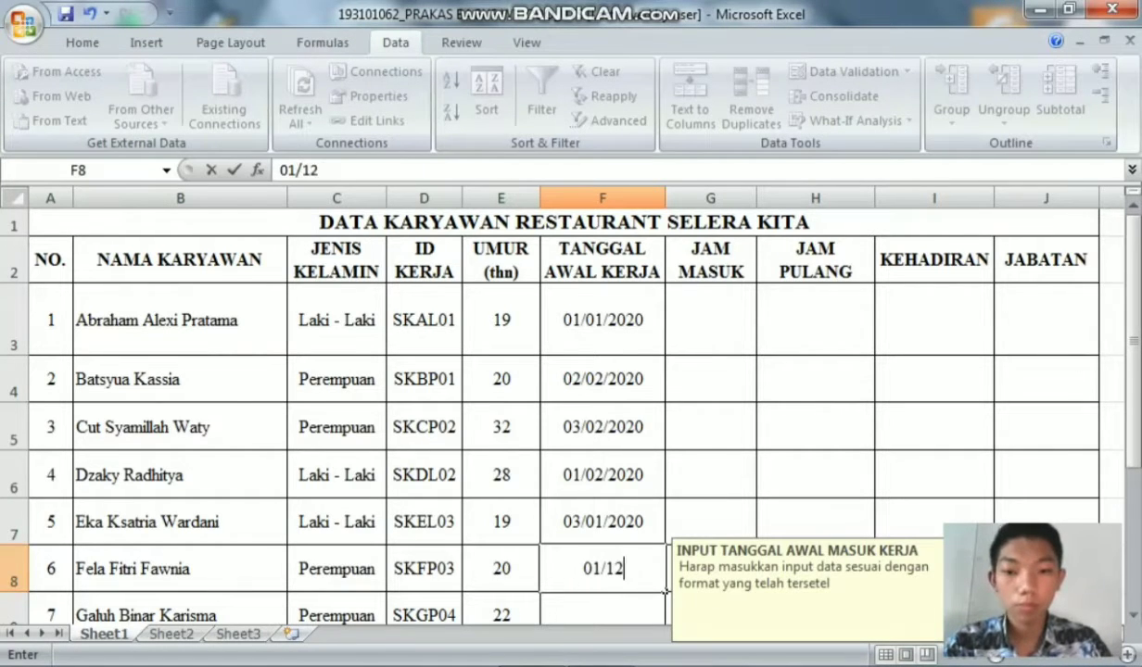
{"action": "key", "text": "Return"}
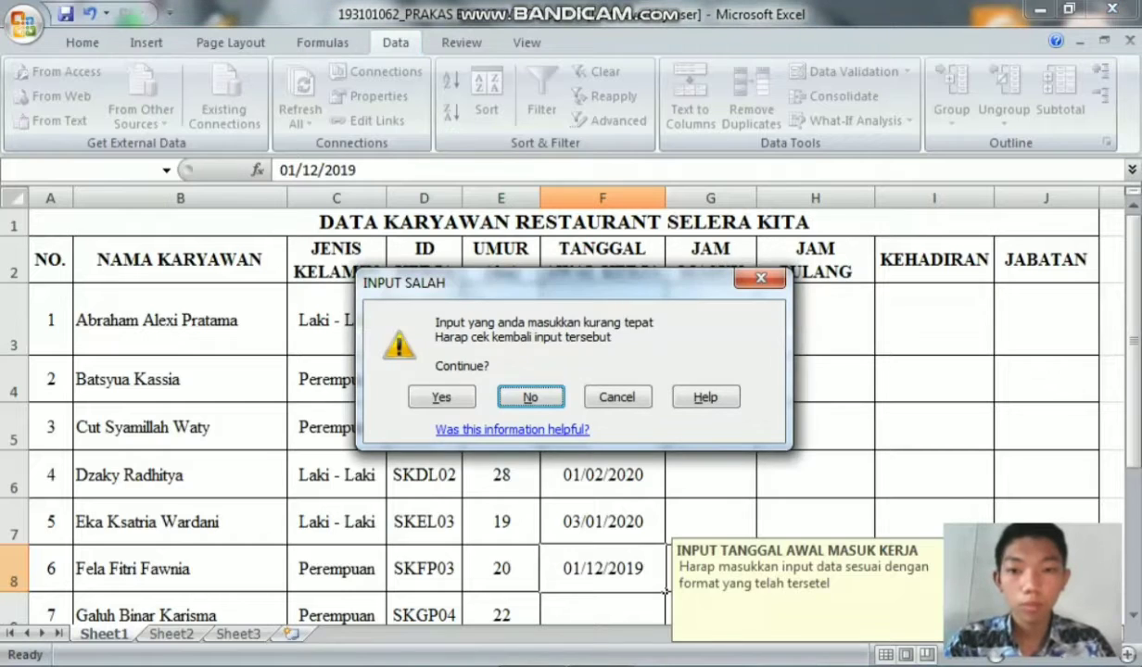
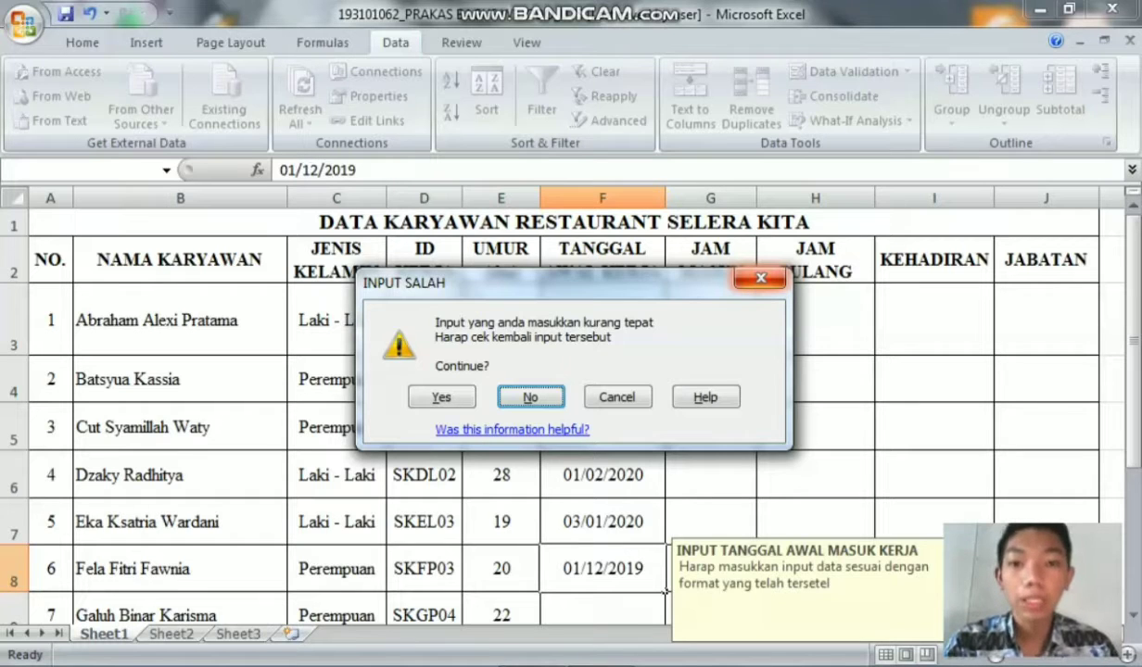
{"action": "left_click", "coordinate": [760, 279]}
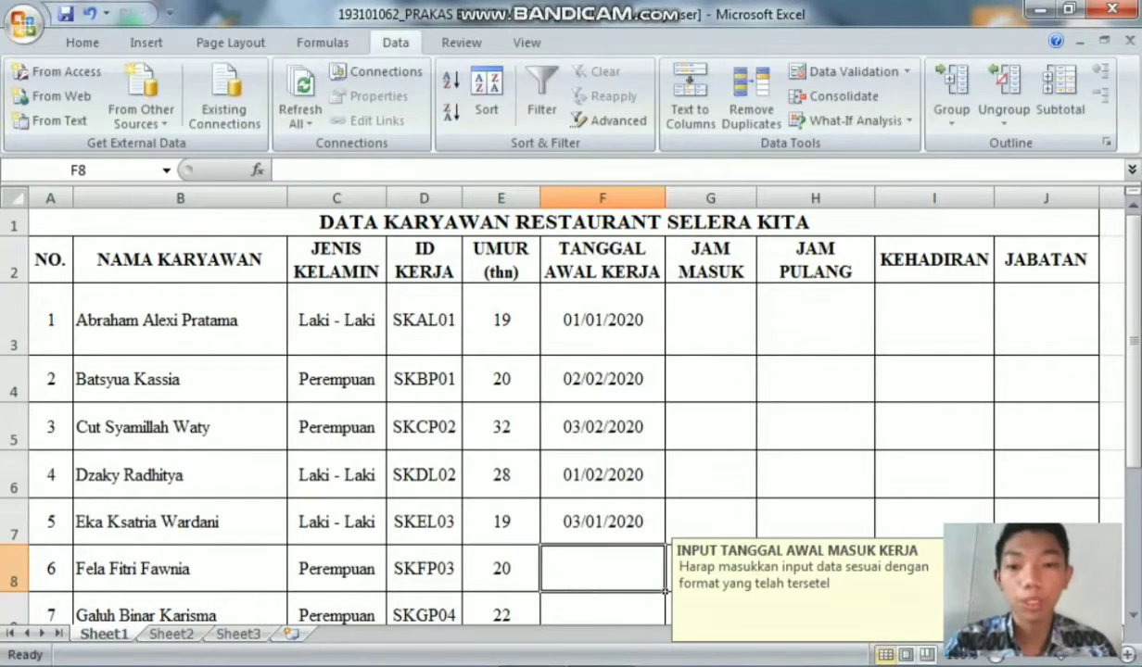
Enter 03/02/2020 as the start date for both the sixth and seventh employees in cells F8 and F9.
{"action": "type", "text": "03"}
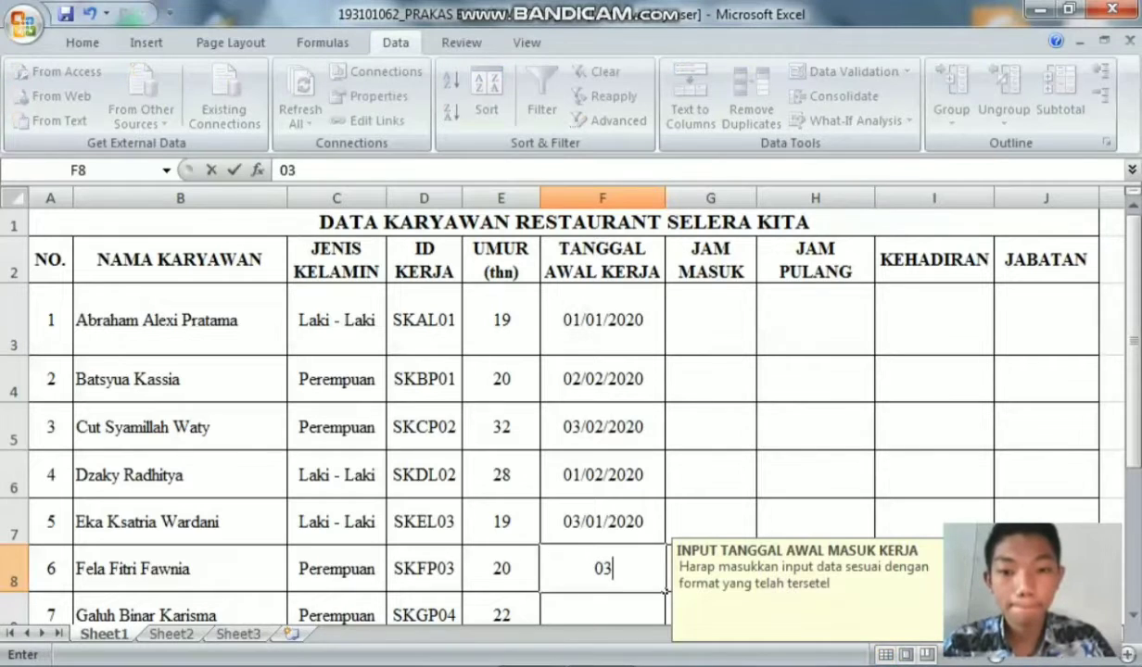
{"action": "type", "text": "/02/2020"}
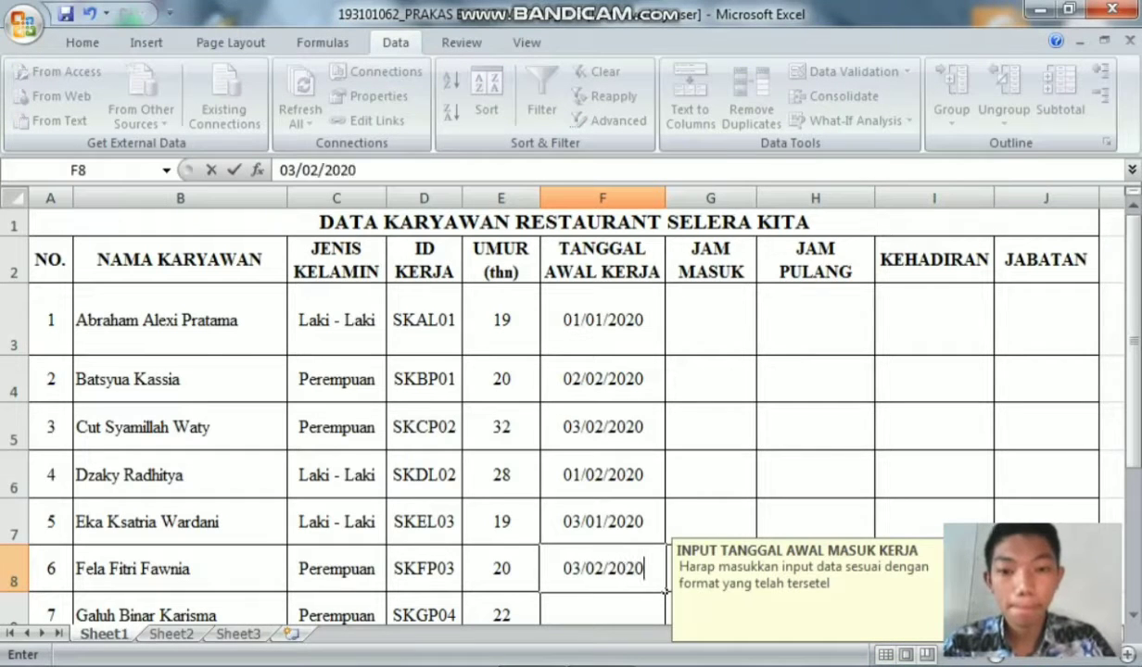
{"action": "key", "text": "Return"}
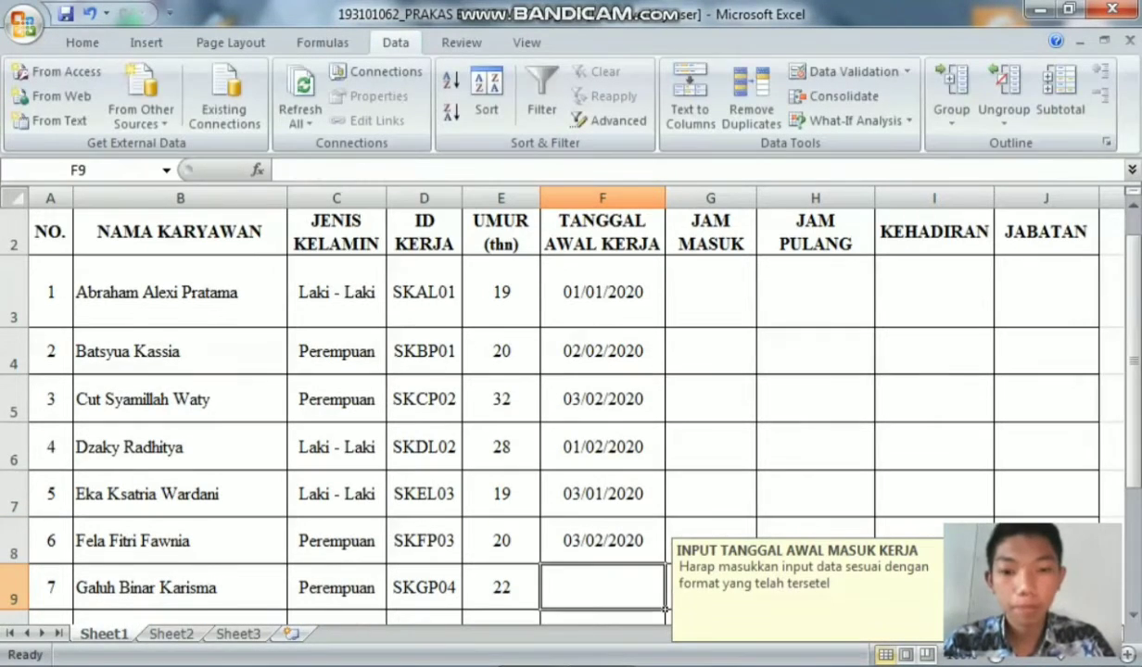
{"action": "type", "text": "03/02/"}
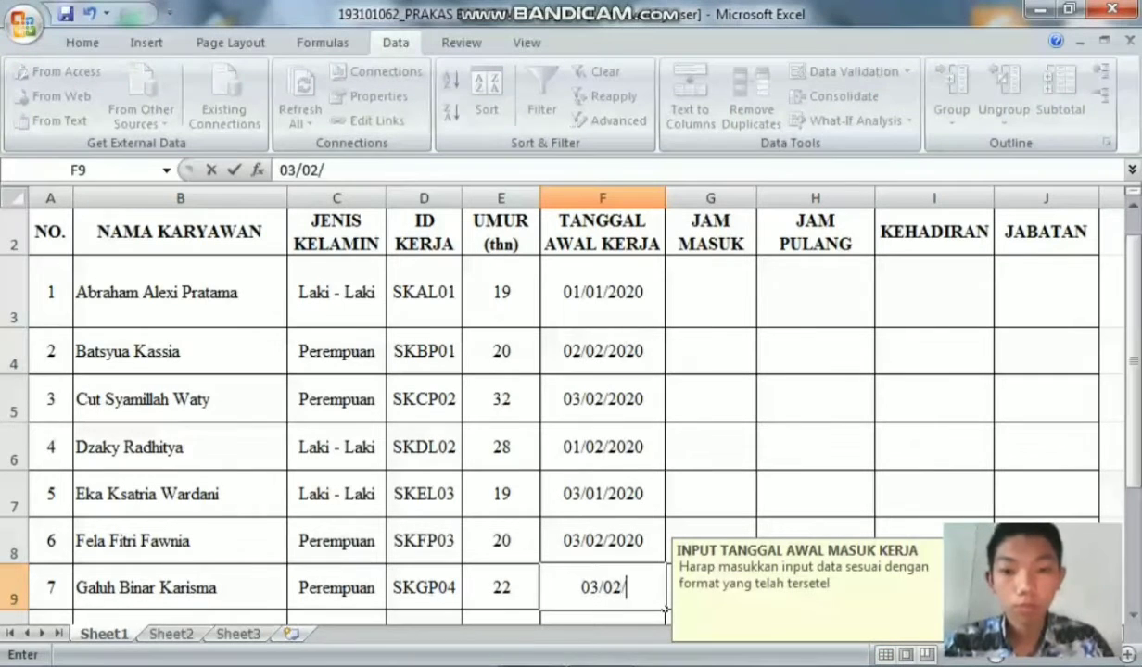
{"action": "type", "text": "2020"}
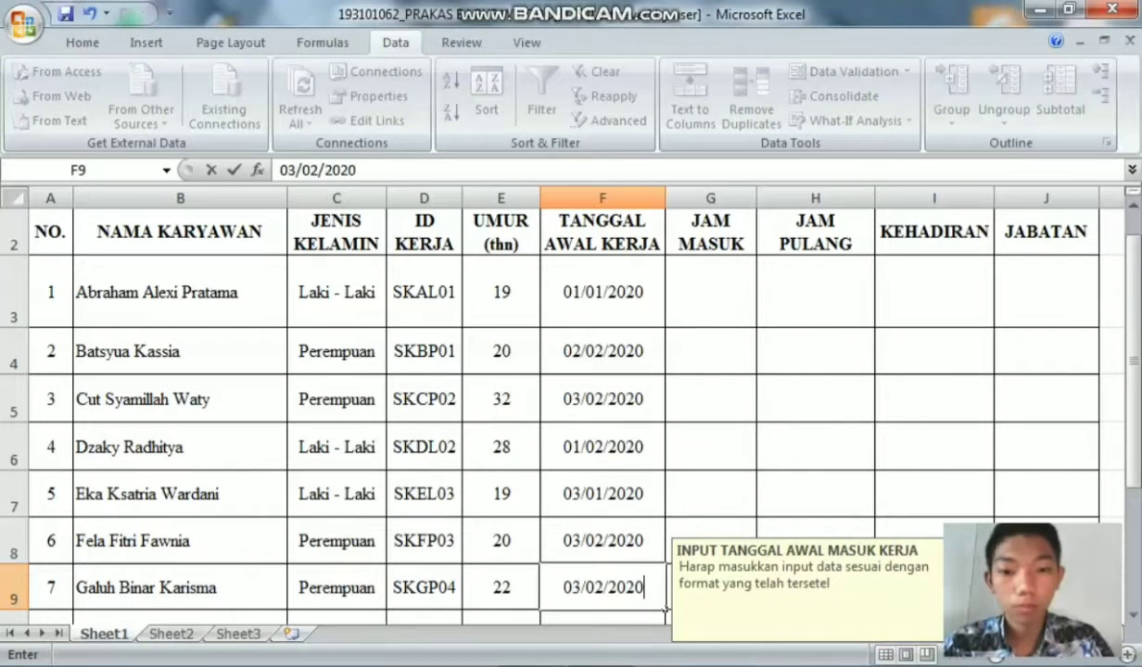
{"action": "key", "text": "Return"}
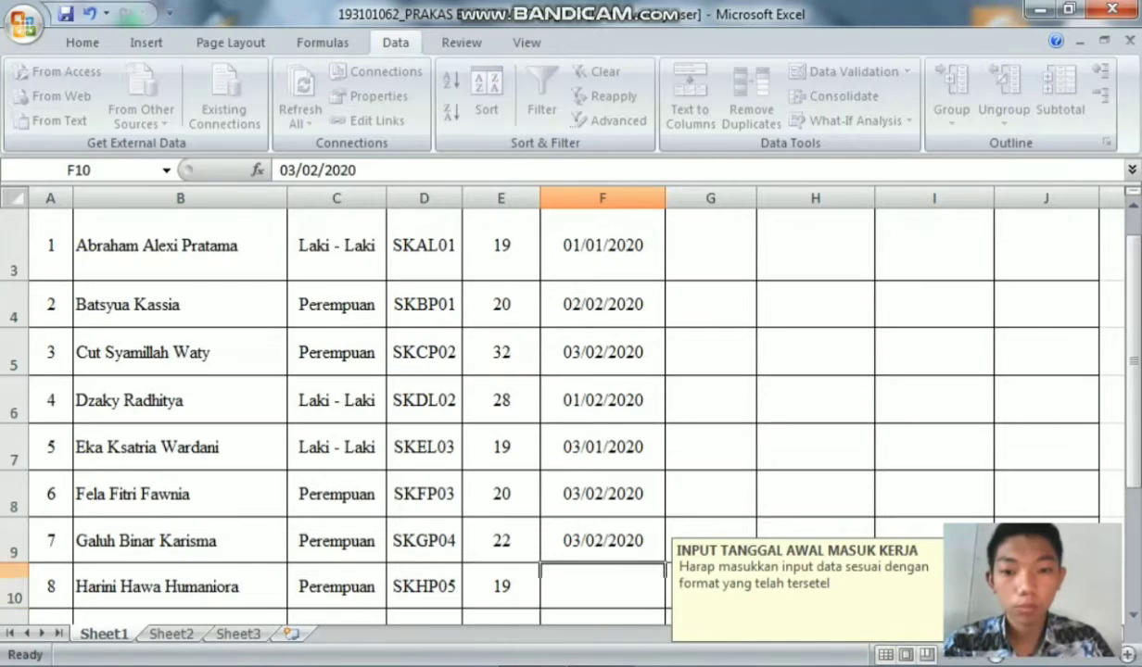
Enter the start dates 01/03/2020 in cell F10 and 02/02/2020 in cell F11.
{"action": "type", "text": "01/"}
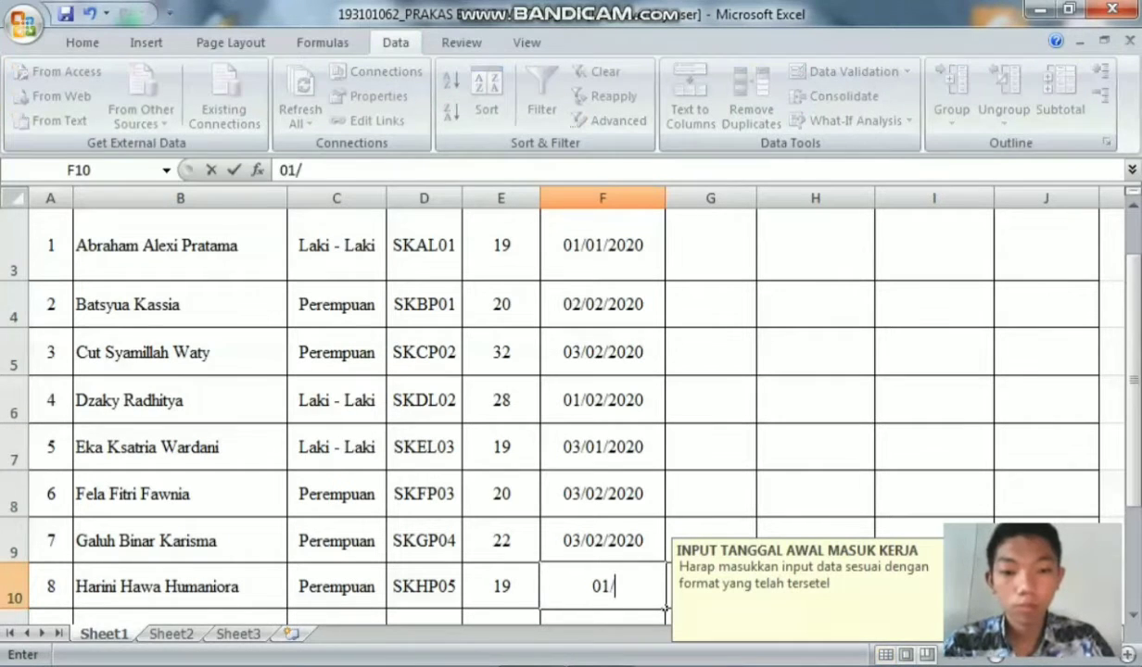
{"action": "type", "text": "03/"}
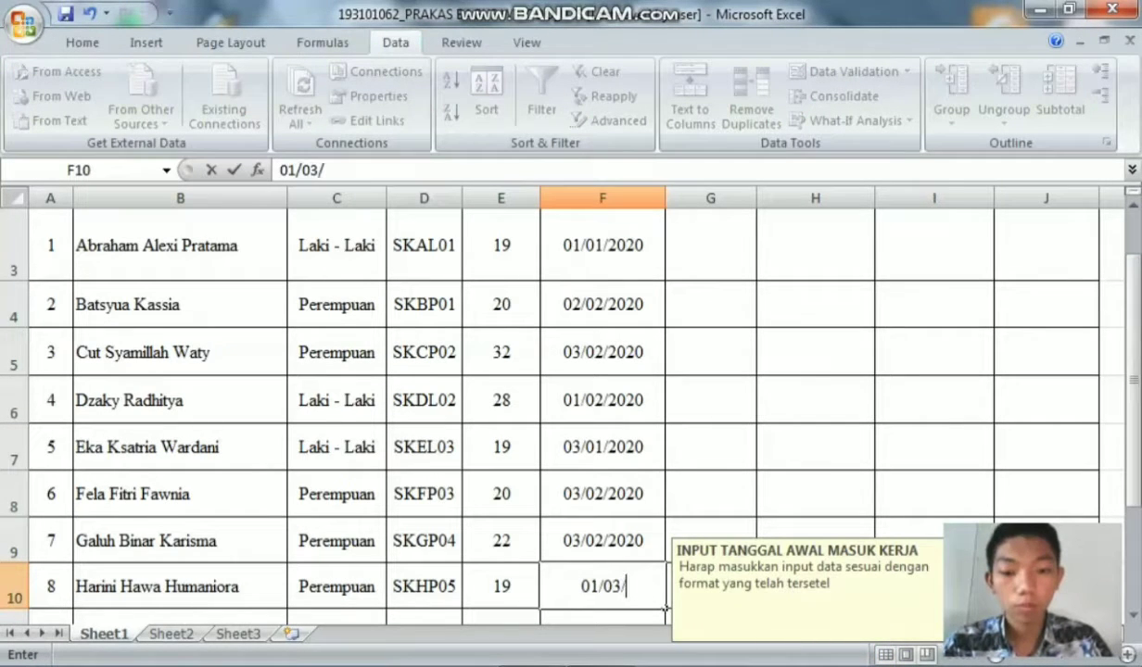
{"action": "type", "text": "2020"}
{"action": "key", "text": "Return"}
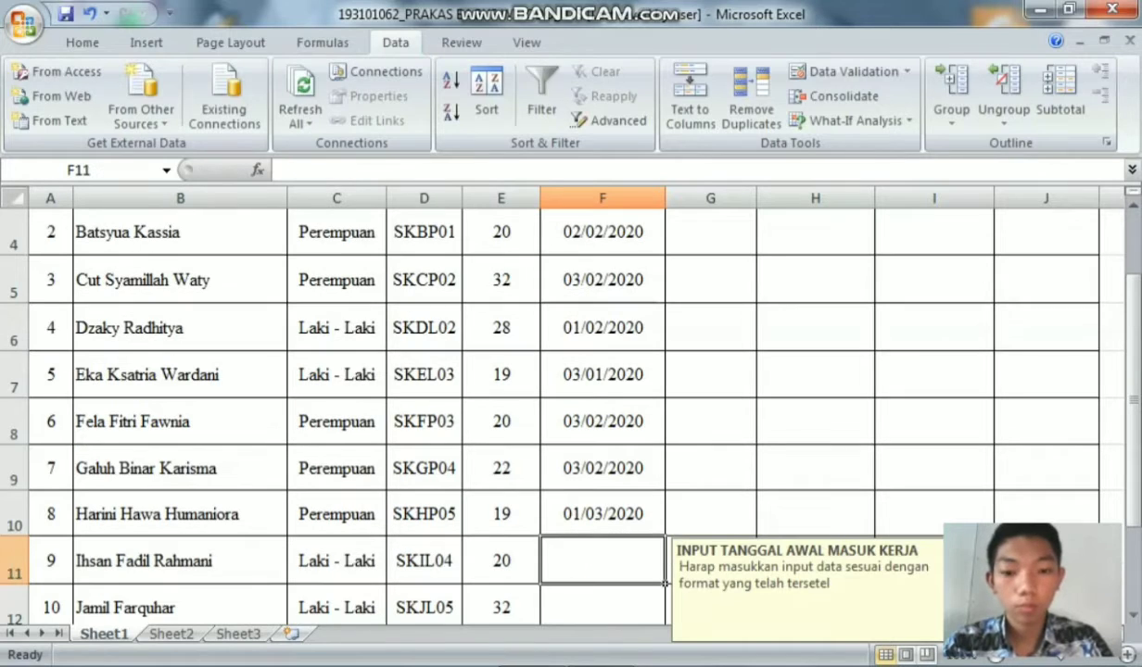
{"action": "type", "text": "02/"}
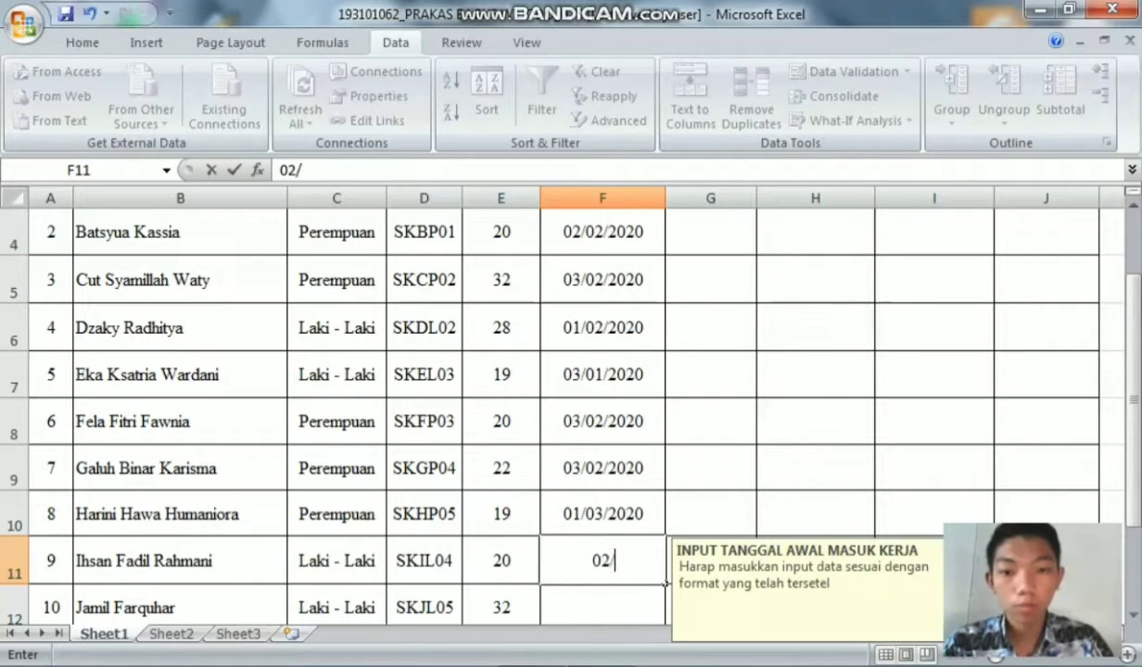
{"action": "type", "text": "02/2020"}
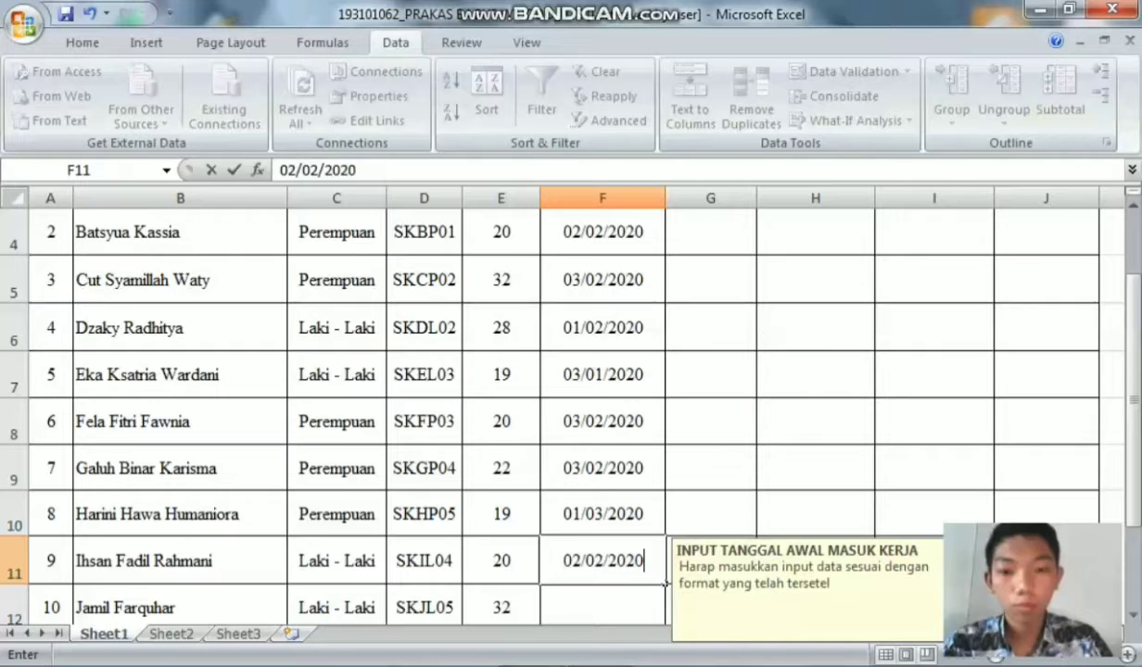
{"action": "key", "text": "Return"}
Enter 02/01/2020 as the tenth employee's start date in cell F12.
{"action": "type", "text": "02"}
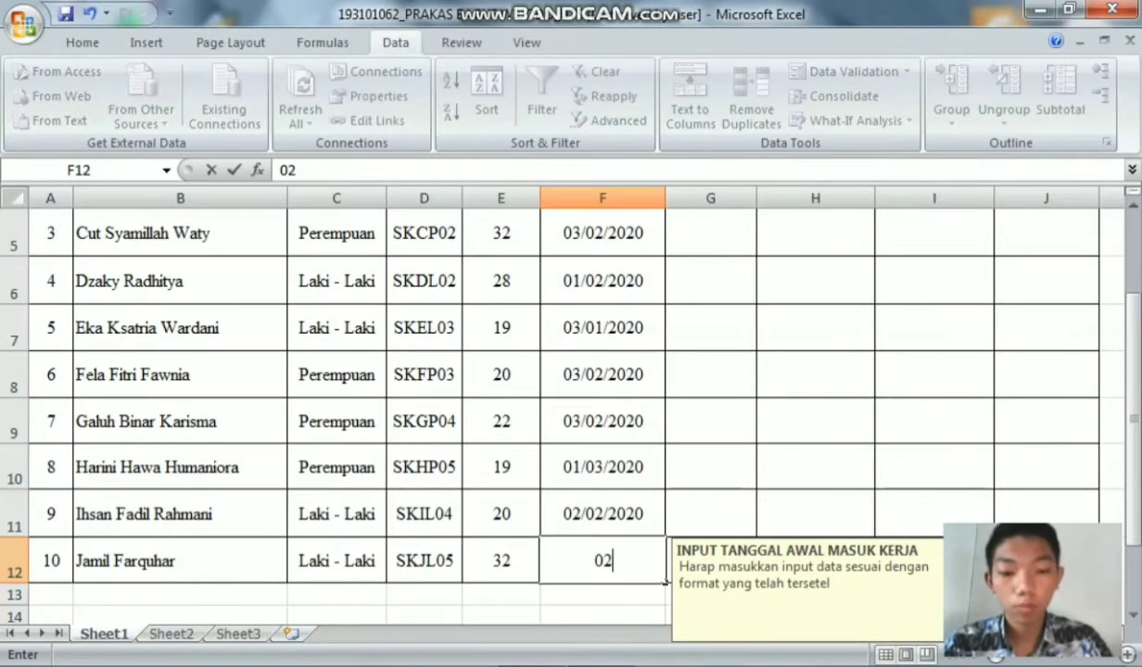
{"action": "type", "text": "/01/2020"}
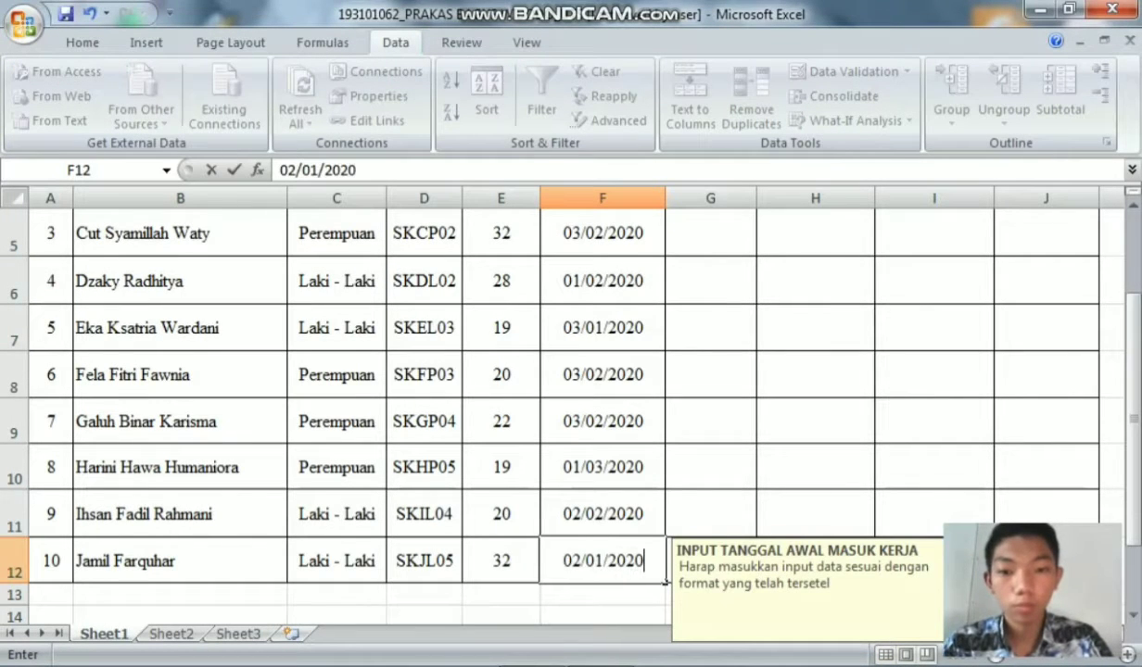
{"action": "key", "text": "Return"}
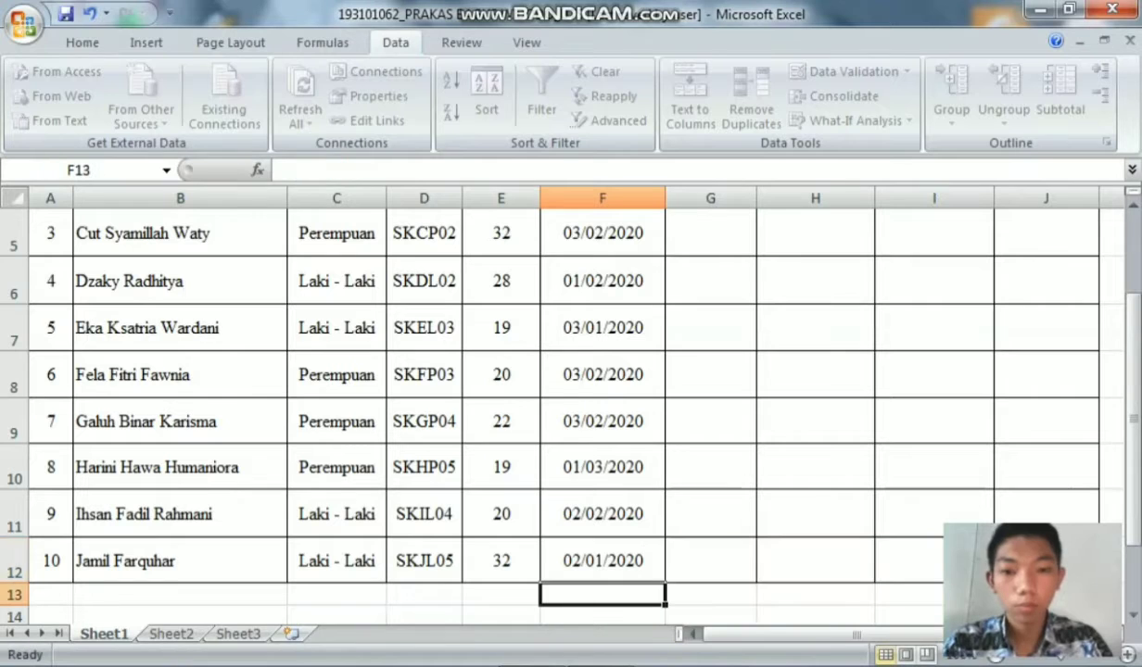
Review the start dates in the TANGGAL AWAL KERJA column for all ten employees, including the input message on cell F3.
{"action": "scroll", "coordinate": [556, 408], "scroll_direction": "up", "scroll_amount": 2}
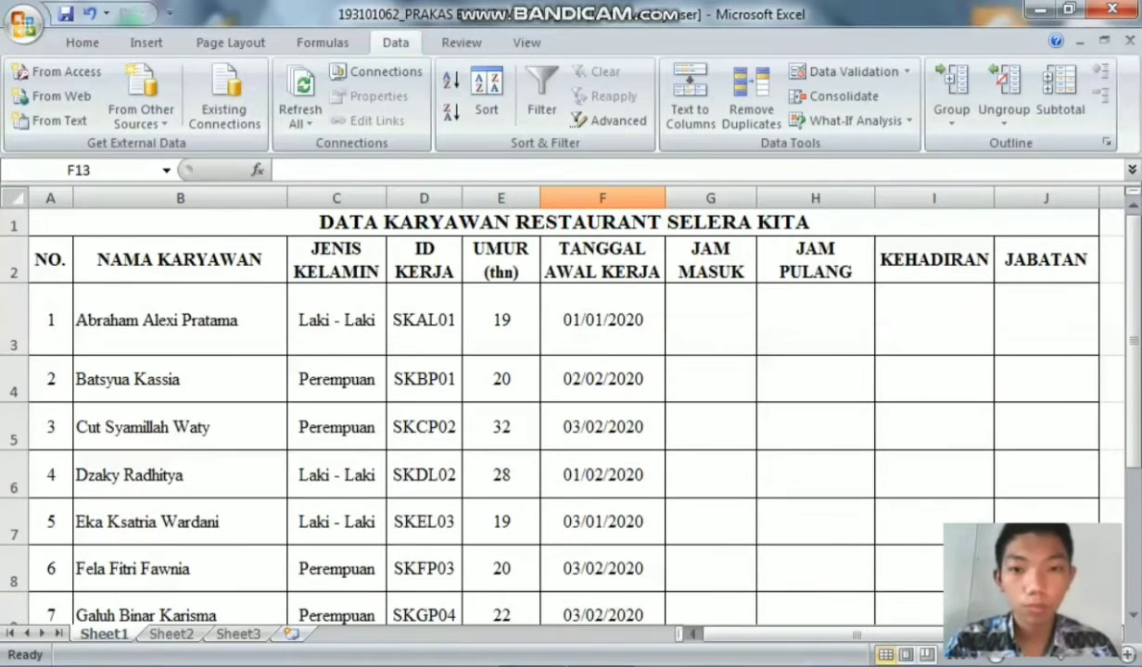
{"action": "scroll", "coordinate": [556, 408], "scroll_direction": "down", "scroll_amount": 5}
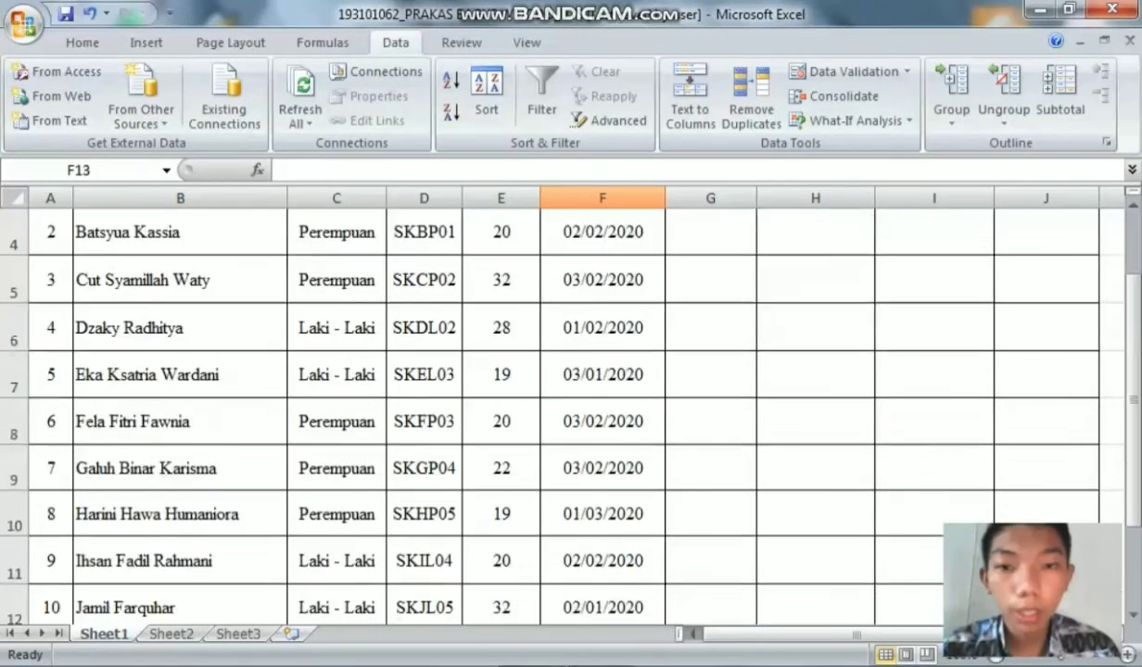
{"action": "scroll", "coordinate": [556, 408], "scroll_direction": "up", "scroll_amount": 5}
{"action": "left_click", "coordinate": [602, 320]}
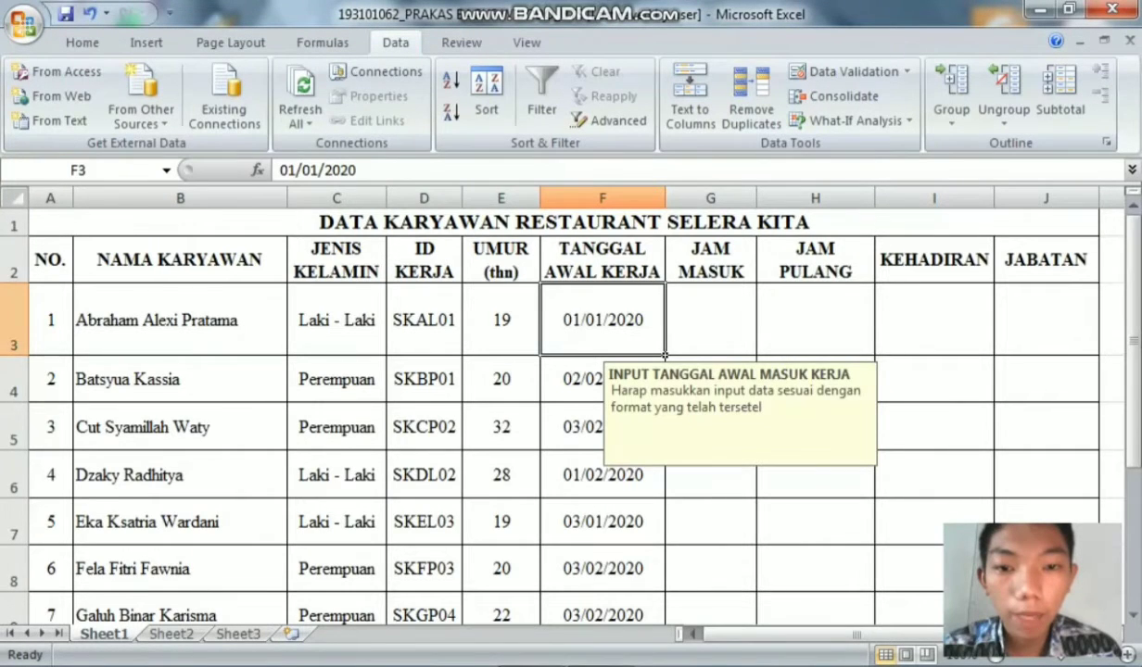
{"action": "scroll", "coordinate": [556, 407], "scroll_direction": "down", "scroll_amount": 2}
{"action": "scroll", "coordinate": [556, 408], "scroll_direction": "up", "scroll_amount": 2}
{"action": "scroll", "coordinate": [557, 408], "scroll_direction": "down", "scroll_amount": 3}
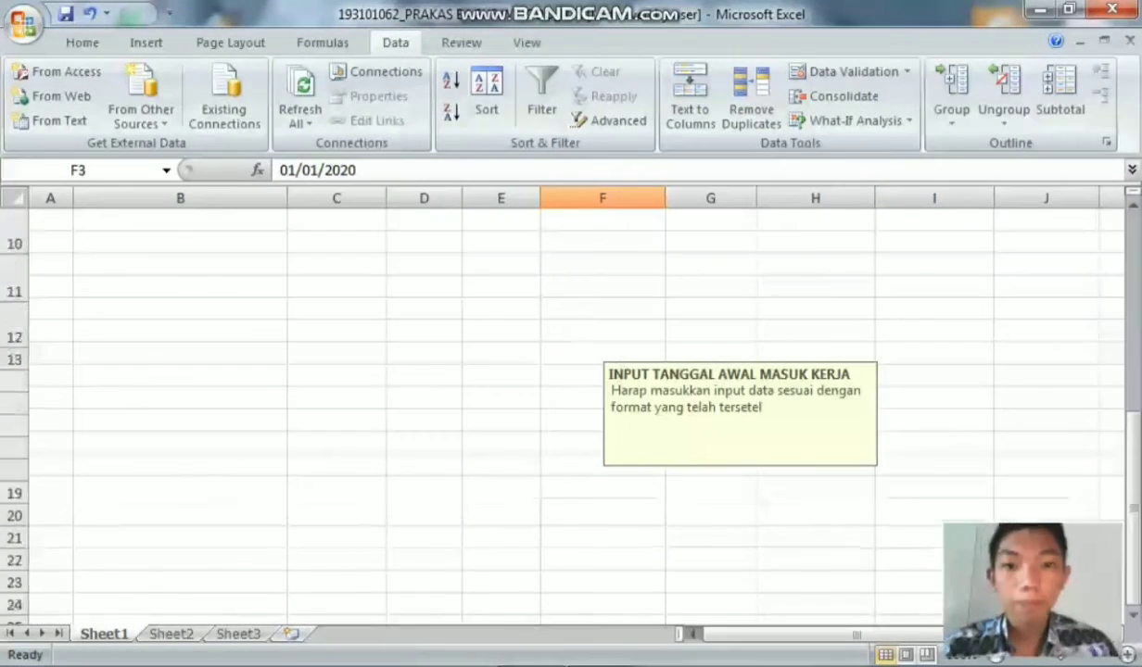
{"action": "scroll", "coordinate": [556, 408], "scroll_direction": "up", "scroll_amount": 3}
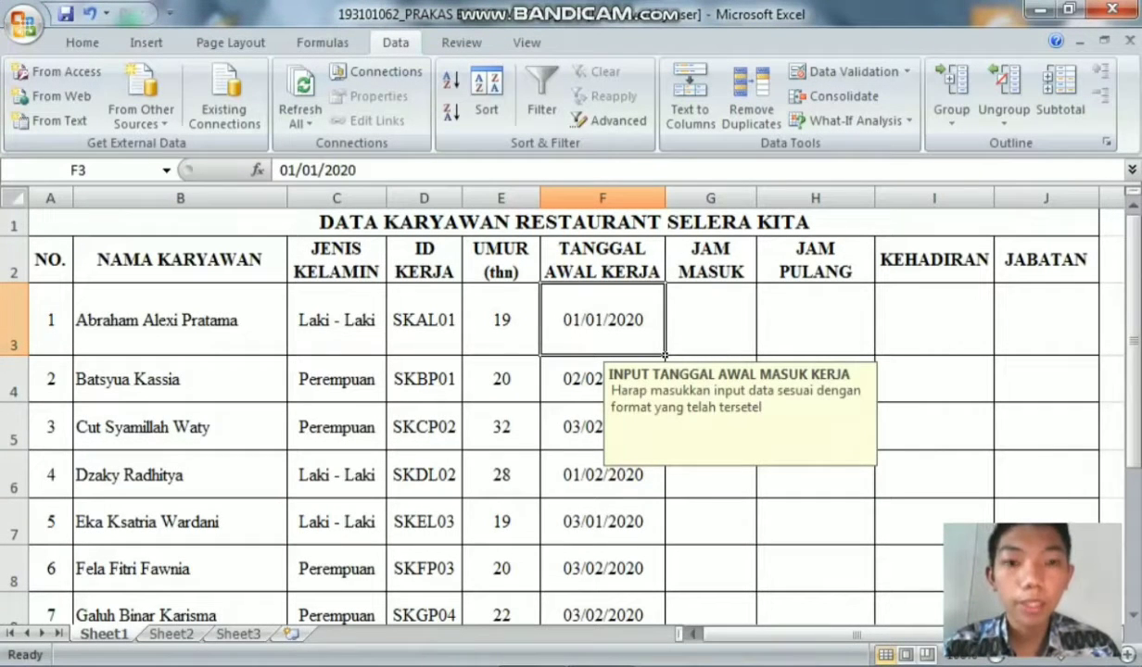
{"action": "scroll", "coordinate": [556, 408], "scroll_direction": "down", "scroll_amount": 5}
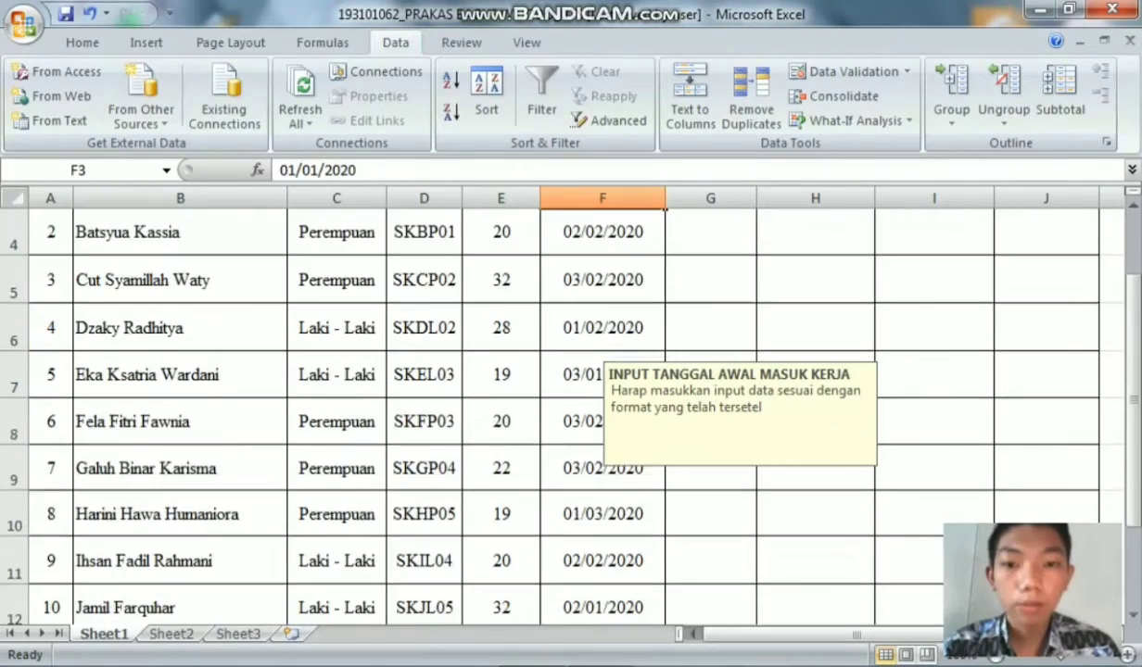
{"action": "scroll", "coordinate": [556, 407], "scroll_direction": "up", "scroll_amount": 5}
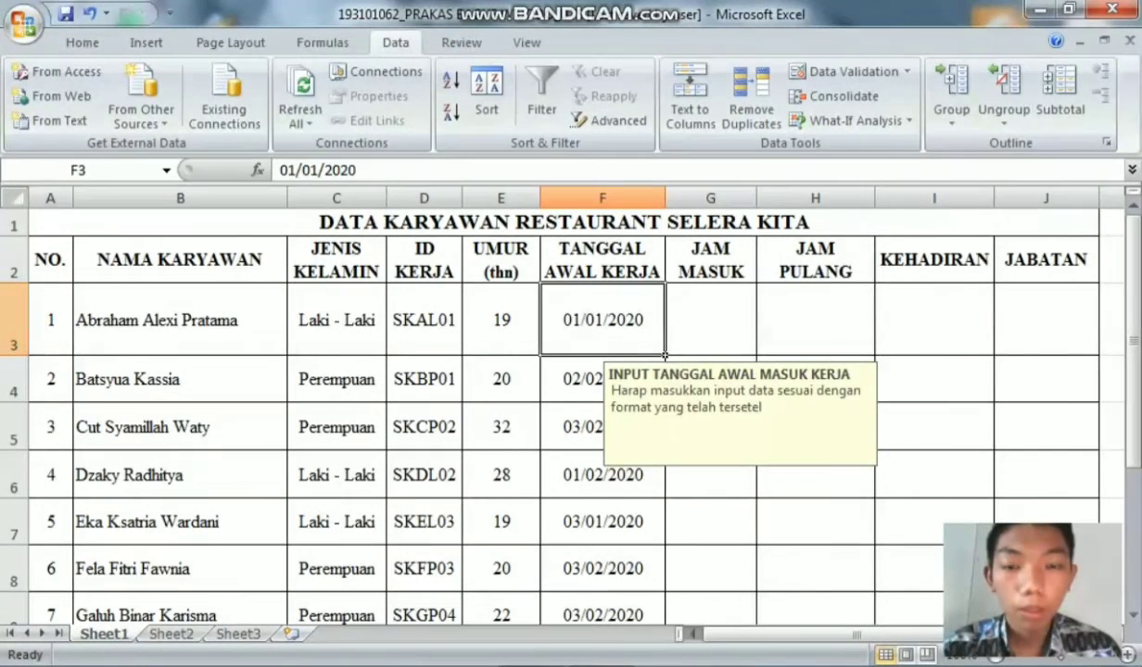
{"action": "scroll", "coordinate": [664, 355], "scroll_direction": "down", "scroll_amount": 2}
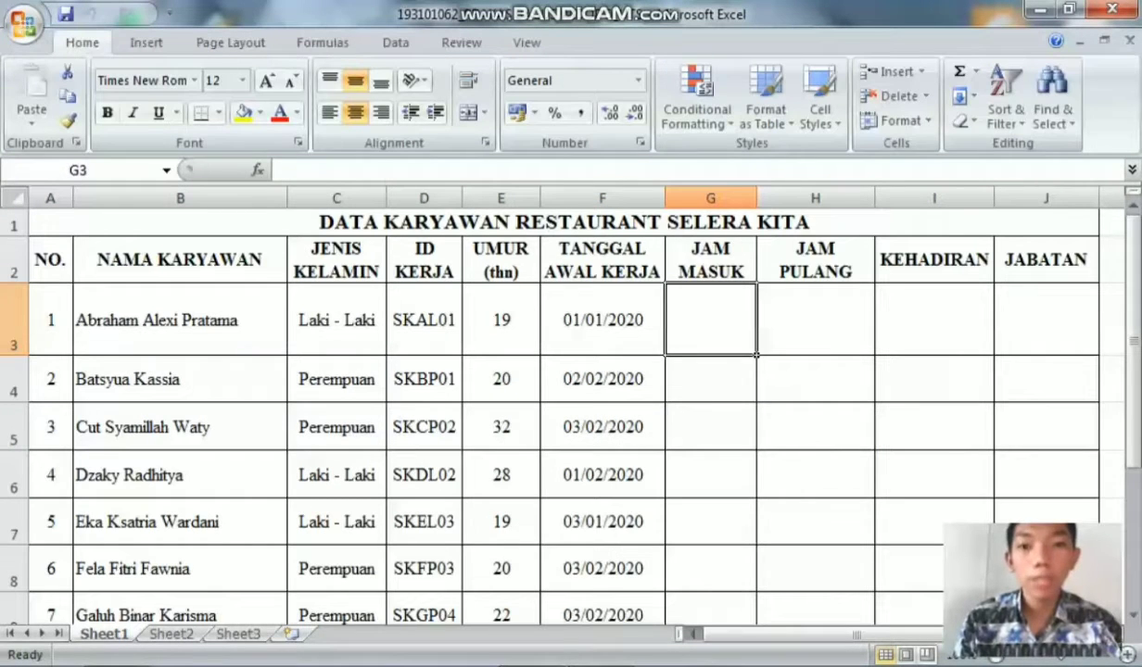
Add data validation to the JAM MASUK cells G3:G12 that allows only a Time equal to 08:00.
{"action": "left_click_drag", "start_coordinate": [711, 320], "coordinate": [752, 586]}
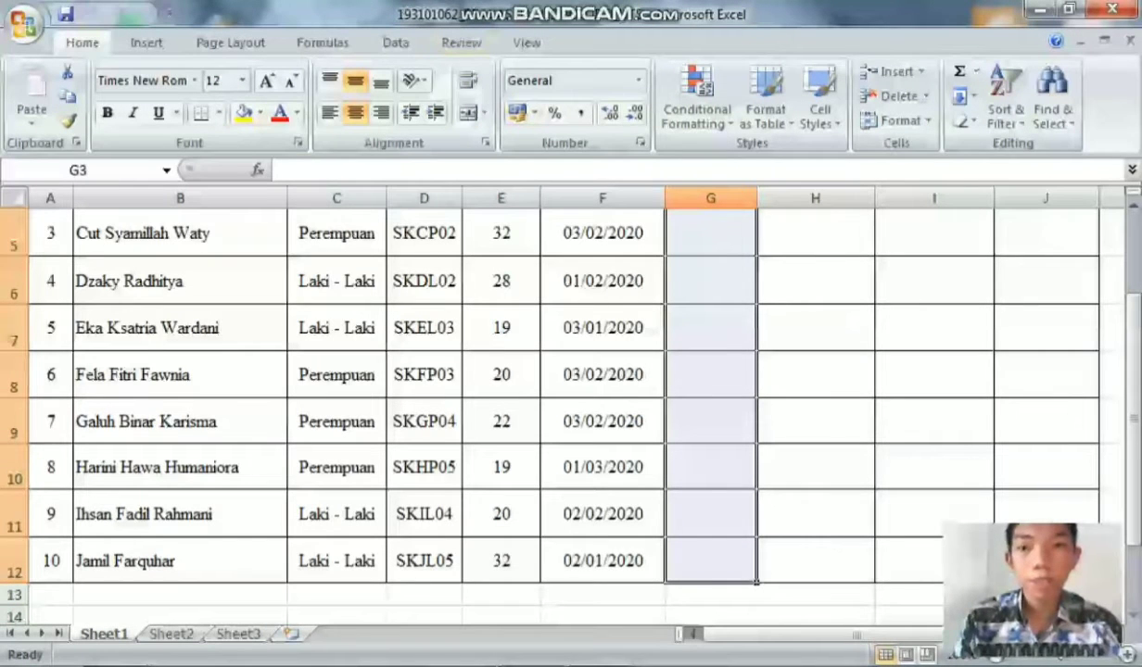
{"action": "left_click", "coordinate": [399, 43]}
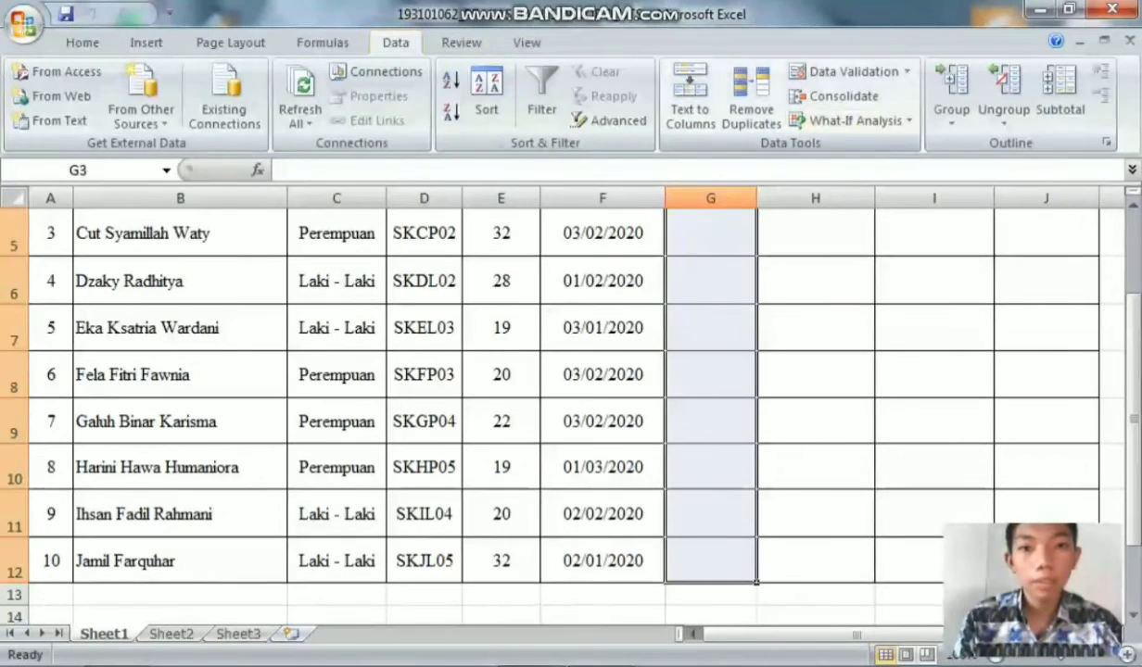
{"action": "left_click", "coordinate": [853, 71]}
{"action": "left_click", "coordinate": [867, 96]}
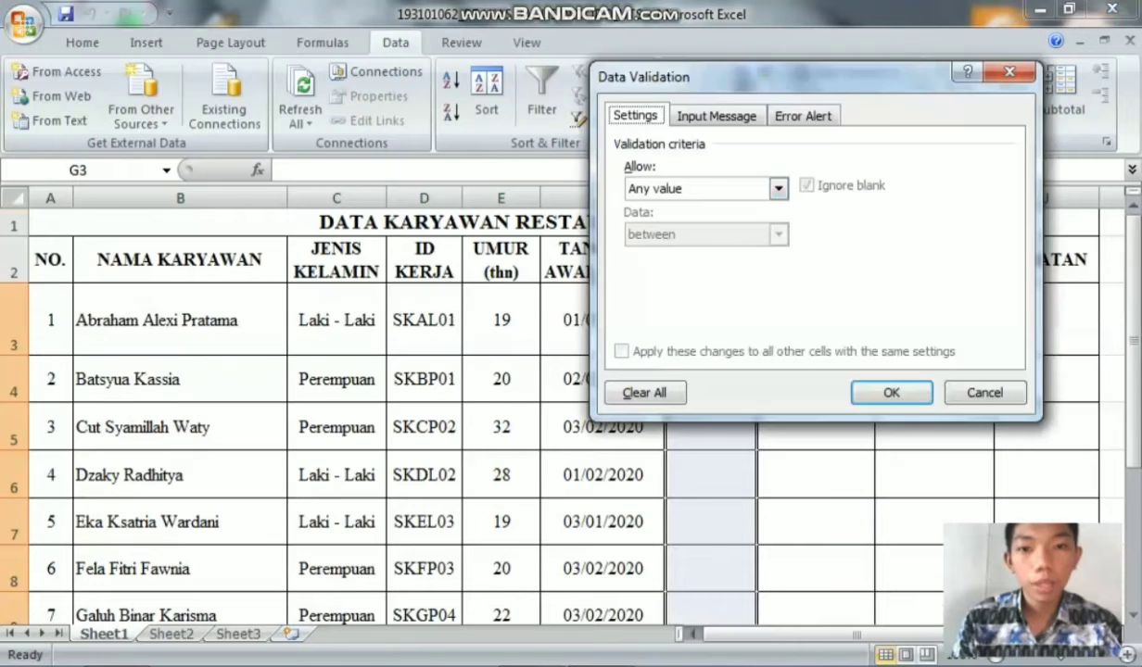
{"action": "left_click", "coordinate": [778, 188]}
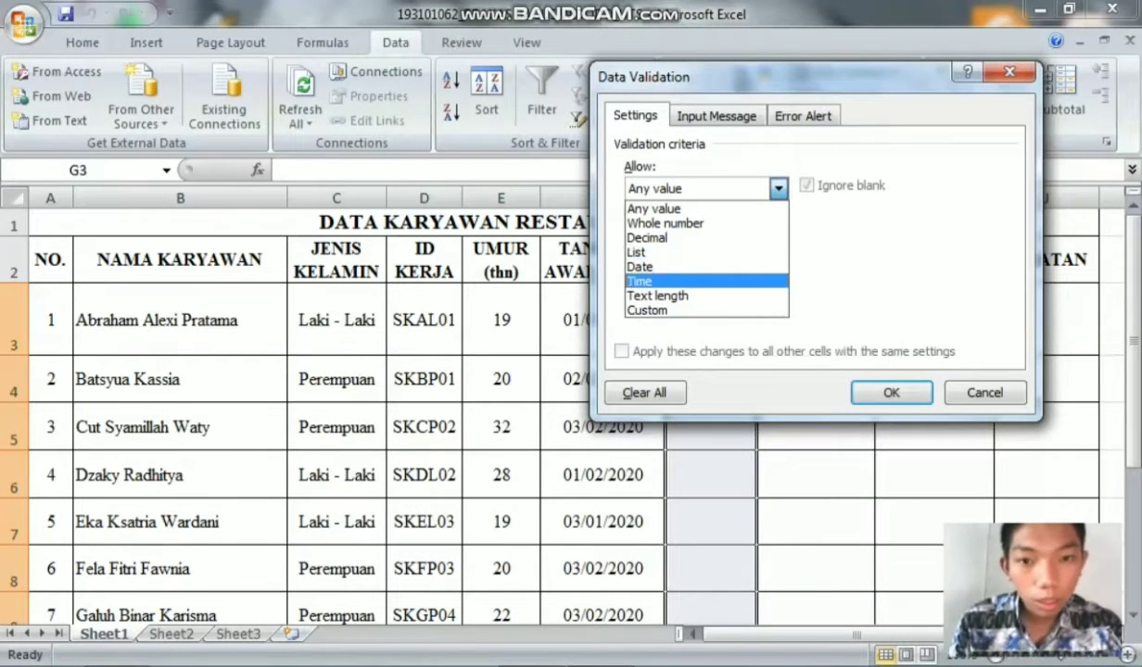
{"action": "left_click", "coordinate": [649, 281]}
{"action": "left_click", "coordinate": [777, 234]}
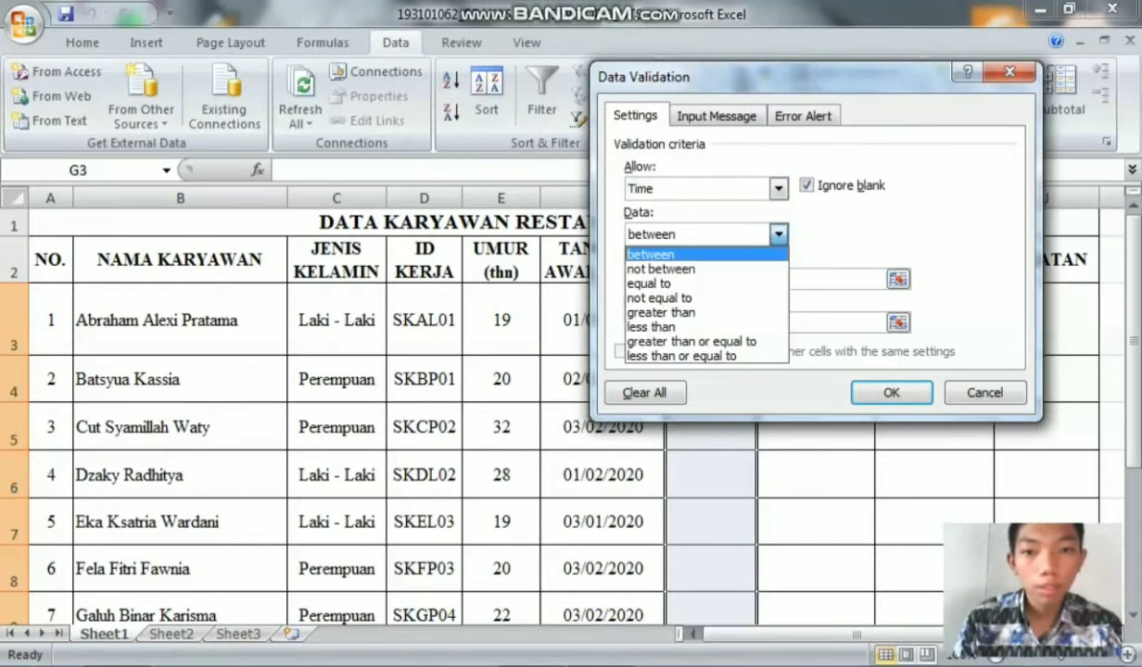
{"action": "left_click", "coordinate": [649, 283]}
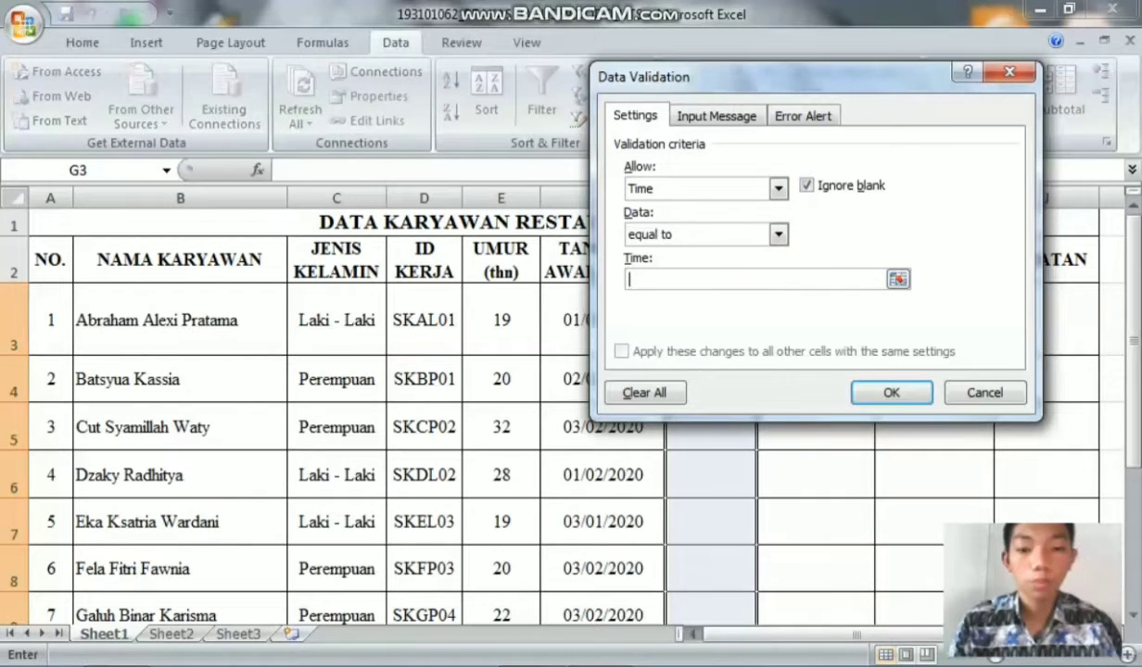
{"action": "type", "text": ")*"}
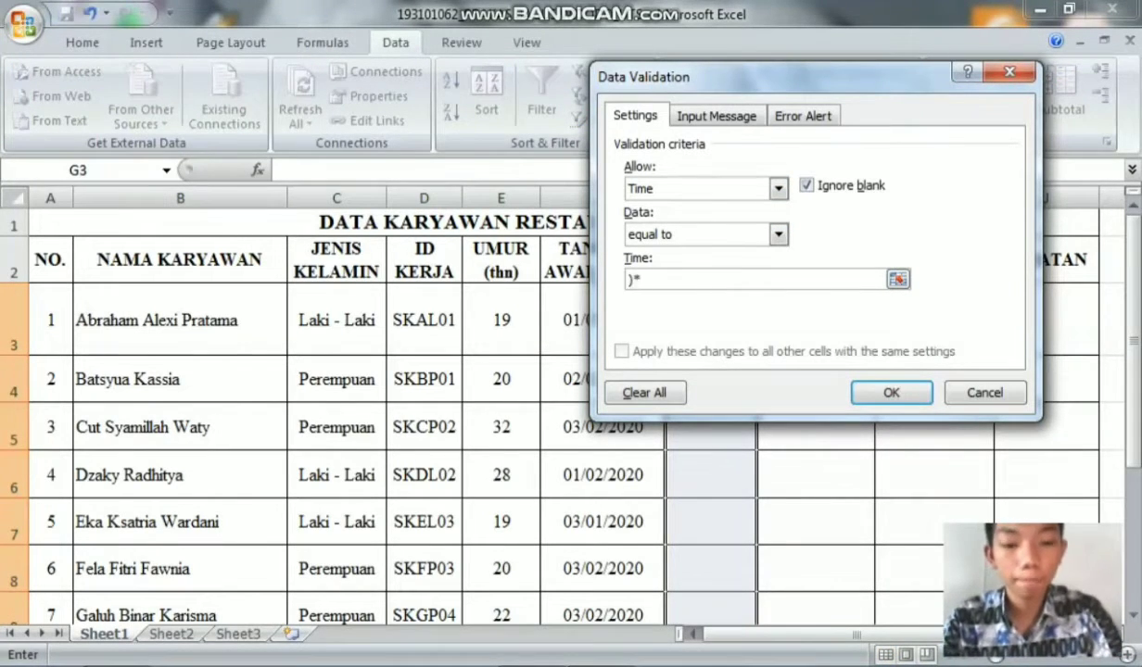
{"action": "key", "text": "BackSpace"}
{"action": "key", "text": "BackSpace"}
{"action": "type", "text": "08"}
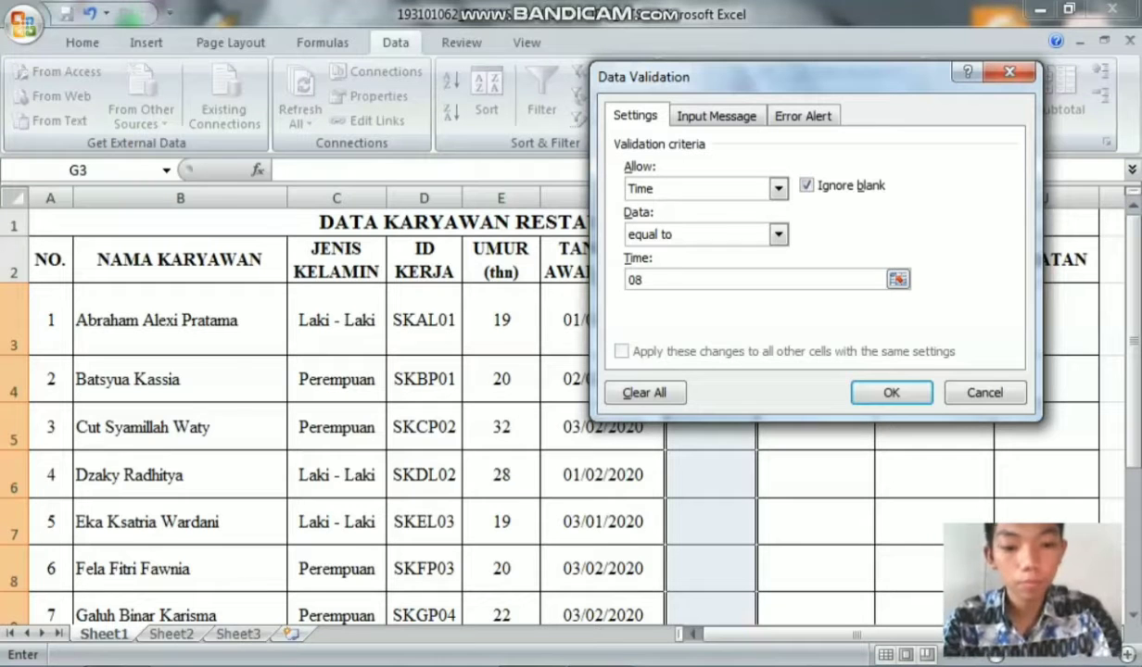
{"action": "type", "text": ":00"}
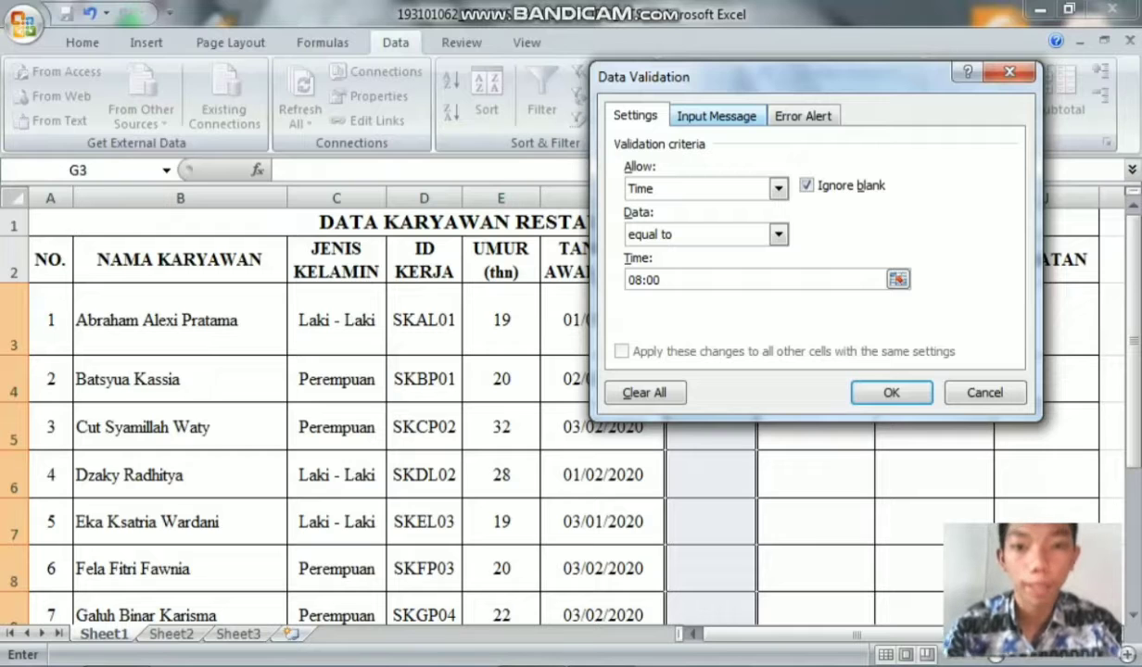
Set the validation's input message title to "INPUT JAM MASUK".
{"action": "left_click", "coordinate": [715, 116]}
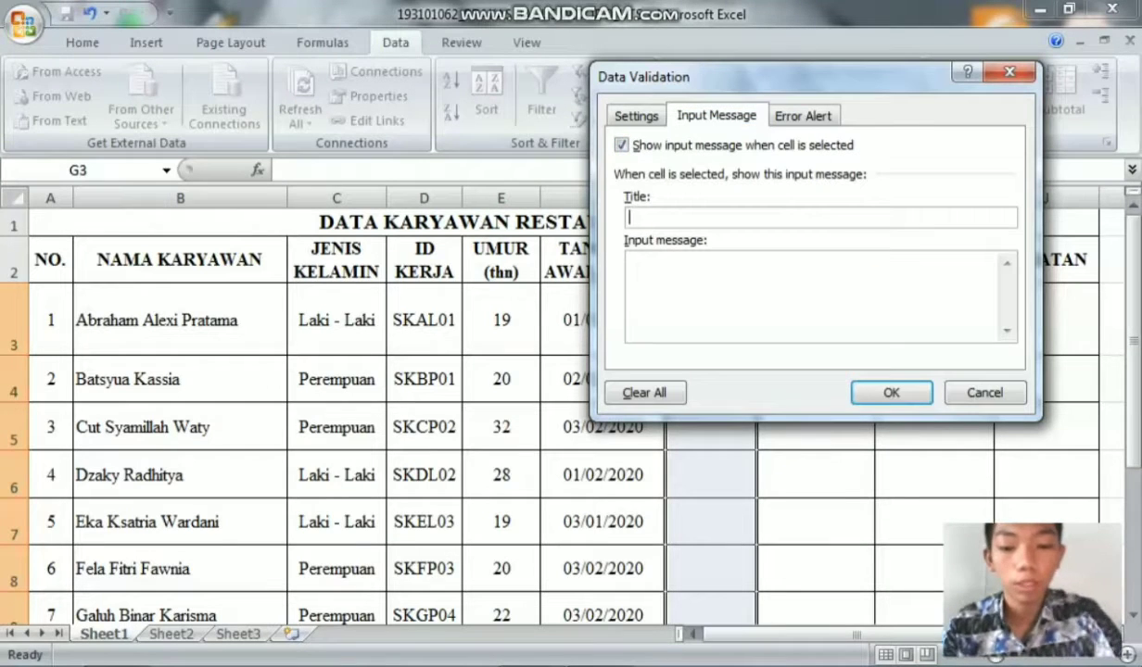
{"action": "type", "text": "INPUT"}
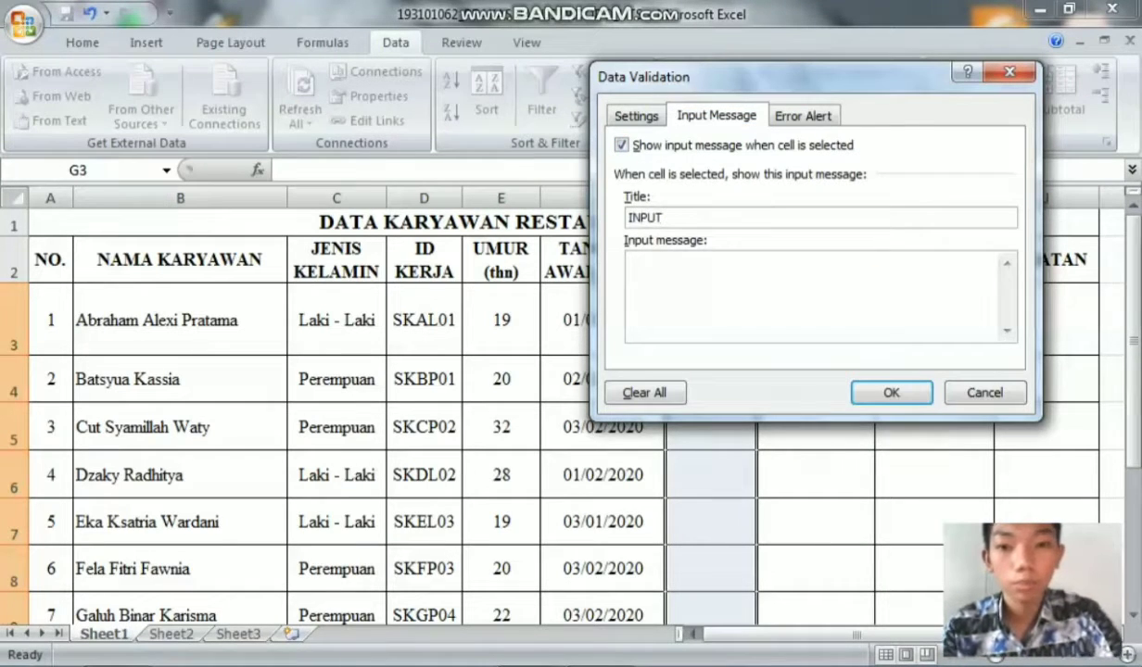
{"action": "type", "text": " JAM MASUK"}
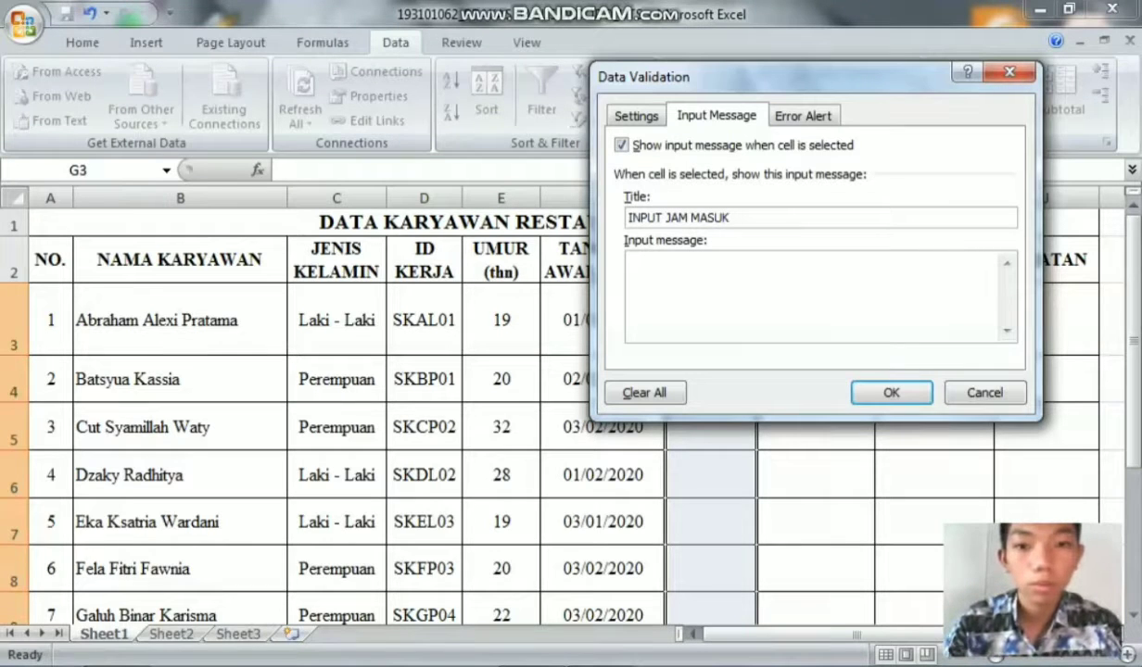
Write the input message "Harap masukkan input data sesuai dengan format yang telah tersetel" for the JAM MASUK cells.
{"action": "left_click", "coordinate": [631, 261]}
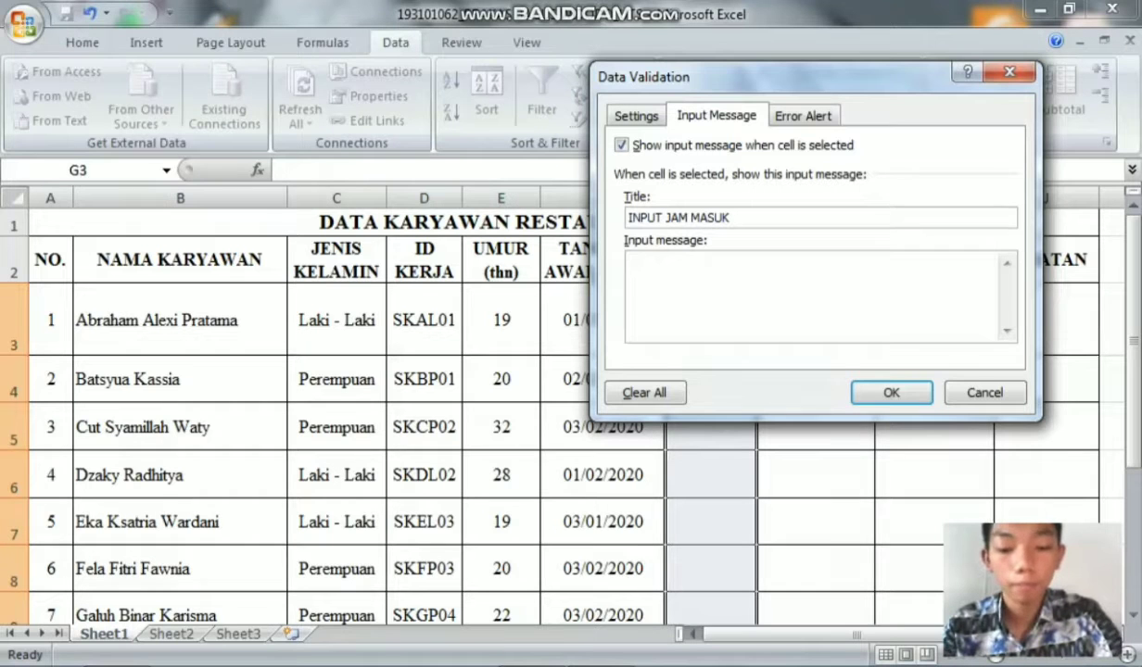
{"action": "type", "text": "Harap masu"}
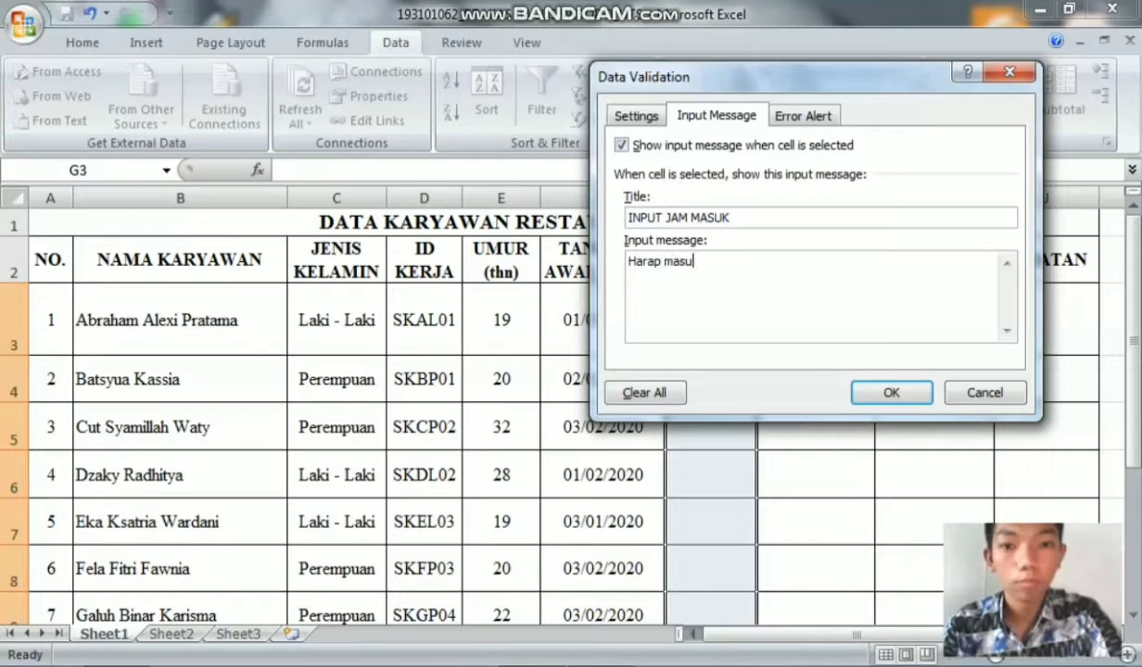
{"action": "type", "text": "kkan "}
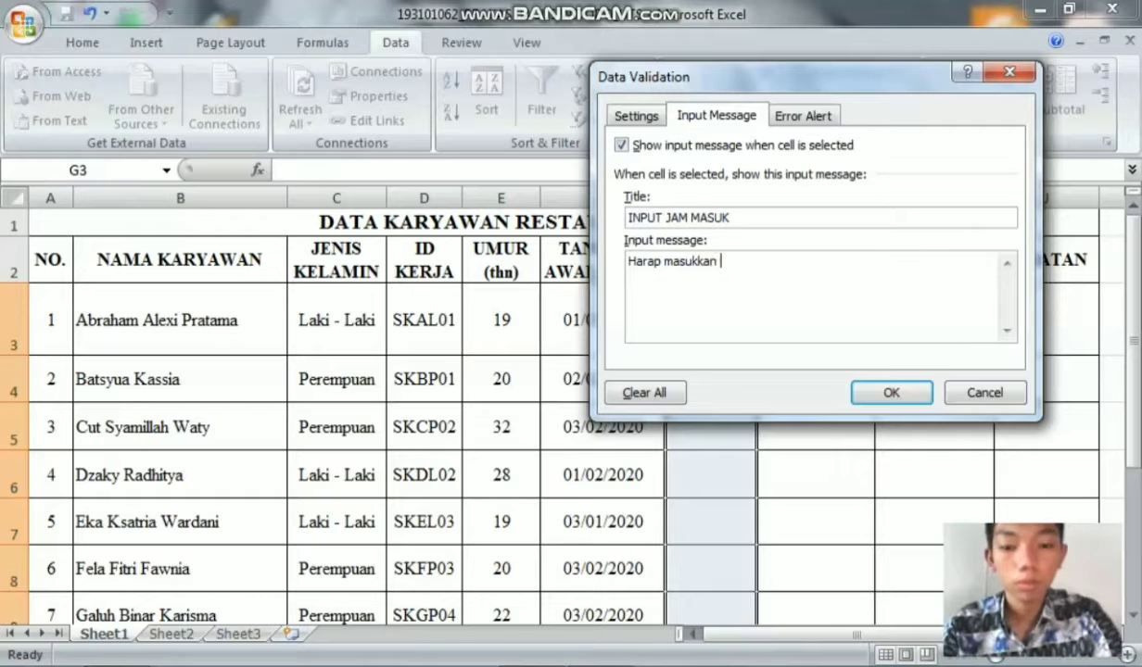
{"action": "type", "text": "inpu"}
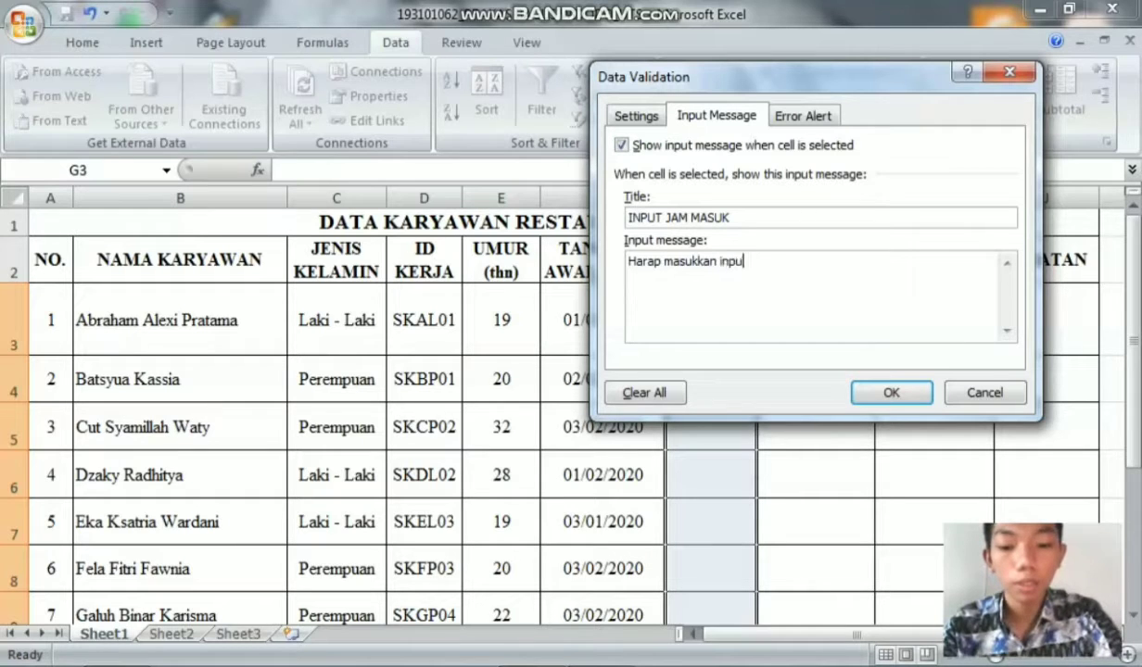
{"action": "type", "text": "t data ya"}
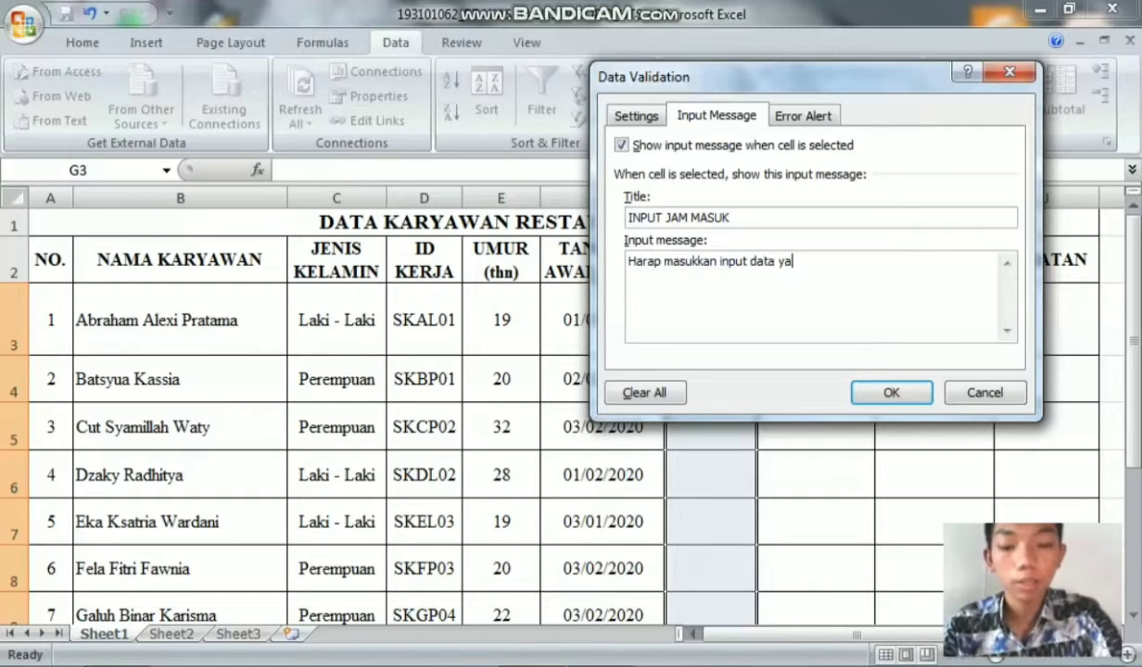
{"action": "key", "text": "BackSpace"}
{"action": "key", "text": "BackSpace"}
{"action": "type", "text": "sesua"}
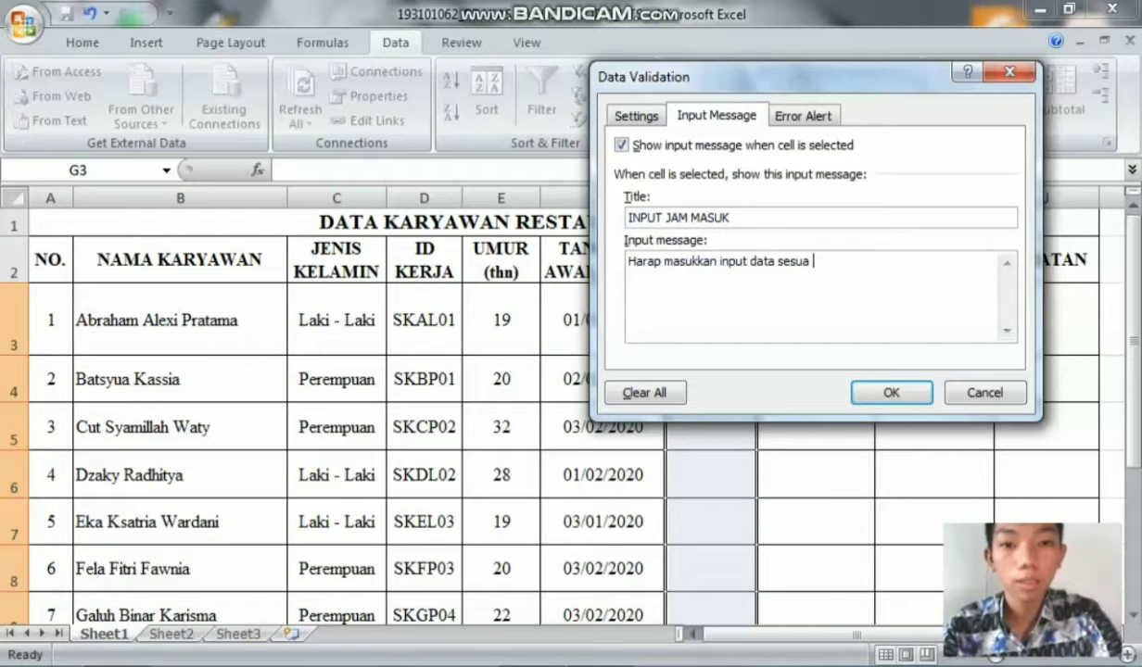
{"action": "key", "text": "BackSpace"}
{"action": "type", "text": "i dengan"}
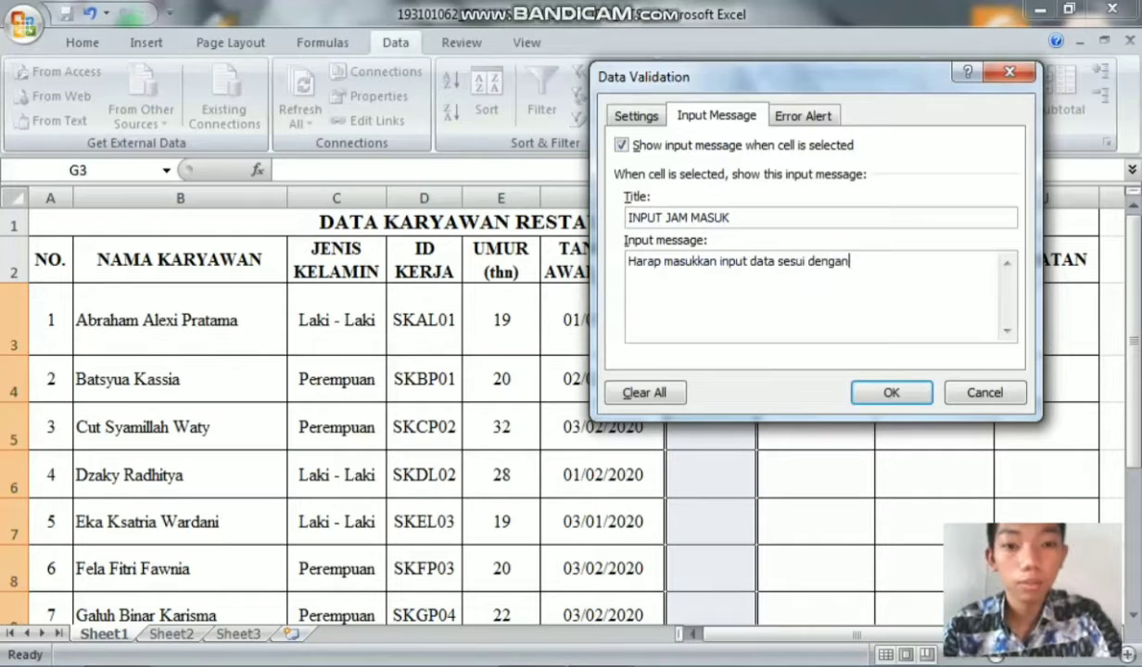
{"action": "key", "text": "BackSpace"}
{"action": "key", "text": "BackSpace"}
{"action": "key", "text": "BackSpace"}
{"action": "key", "text": "BackSpace"}
{"action": "key", "text": "BackSpace"}
{"action": "key", "text": "BackSpace"}
{"action": "key", "text": "BackSpace"}
{"action": "key", "text": "BackSpace"}
{"action": "type", "text": "ai dengan "}
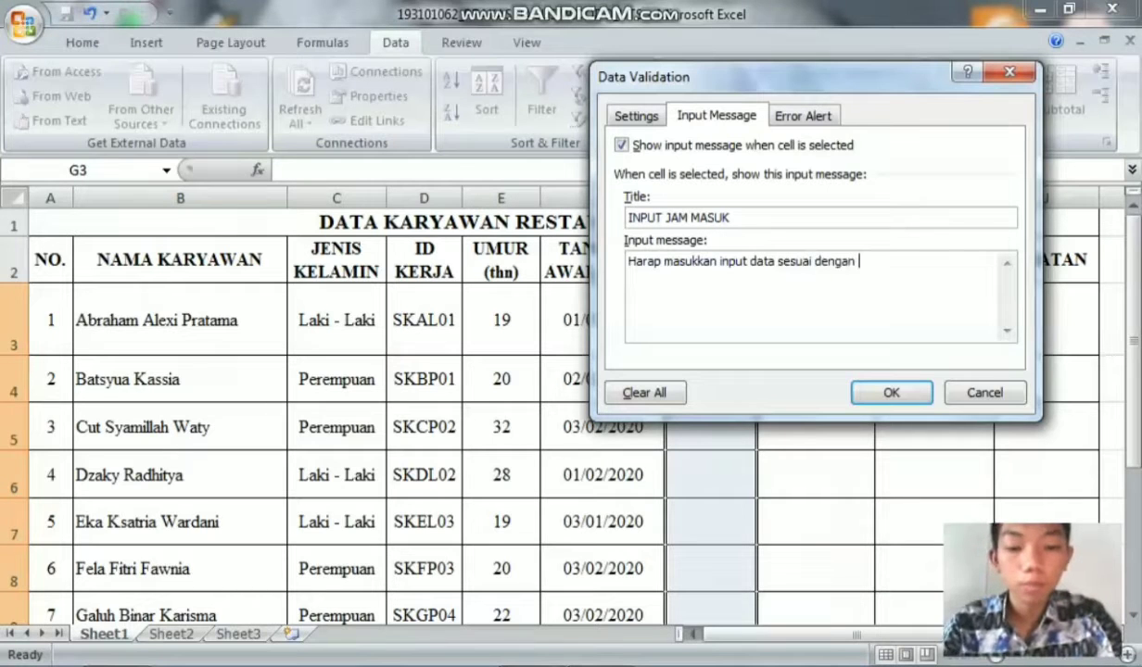
{"action": "type", "text": "froma"}
{"action": "key", "text": "BackSpace"}
{"action": "key", "text": "BackSpace"}
{"action": "key", "text": "BackSpace"}
{"action": "key", "text": "BackSpace"}
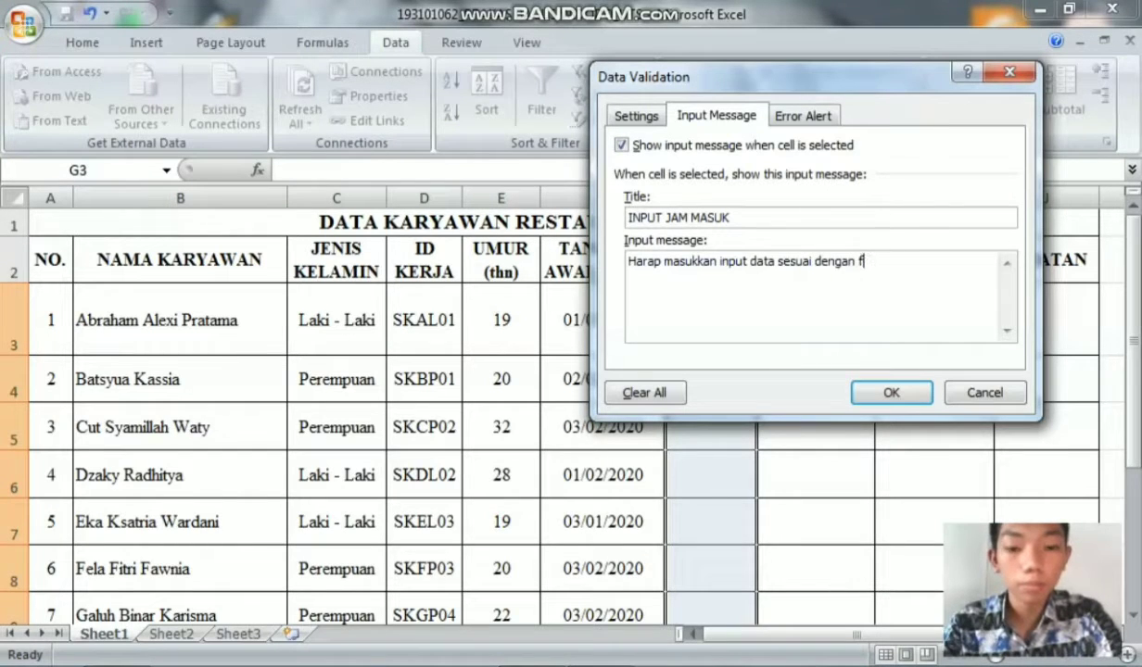
{"action": "type", "text": "ormat yang te"}
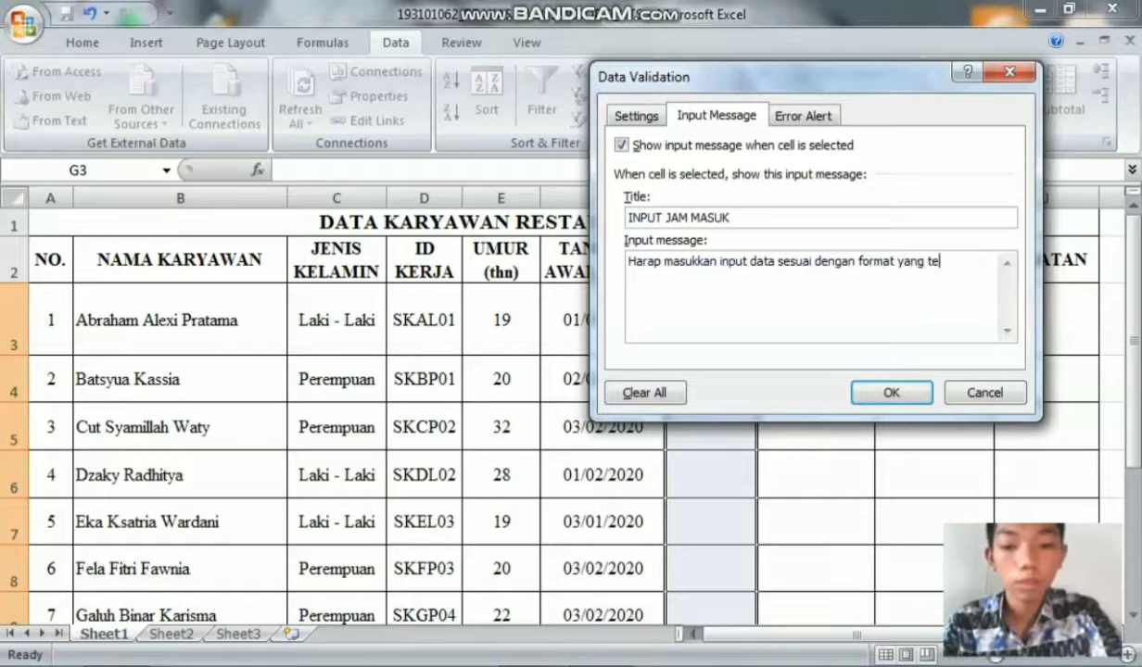
{"action": "type", "text": "lah tersete"}
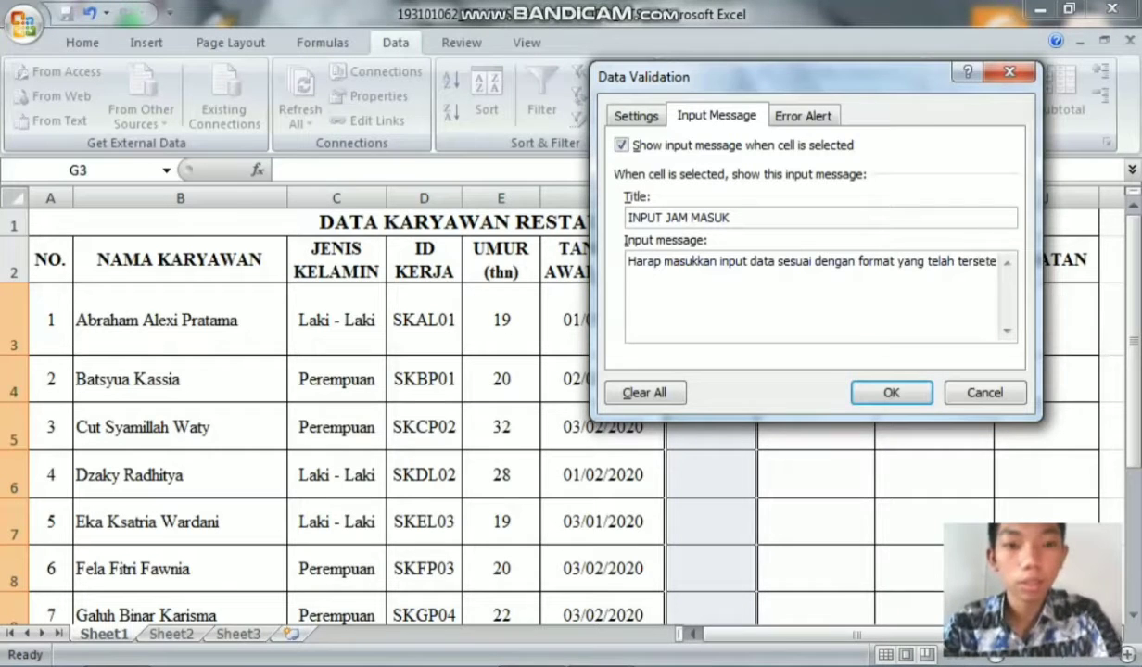
{"action": "type", "text": "l"}
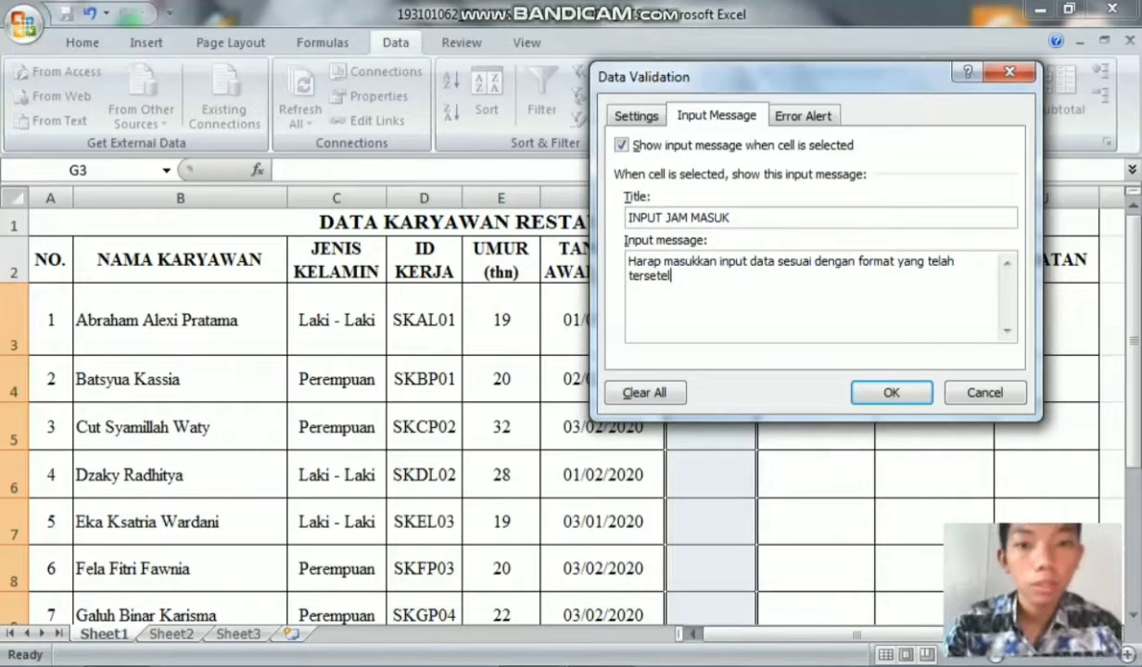
Set the validation's error alert to the Stop style with the title "INPUT SALAH".
{"action": "left_click", "coordinate": [804, 116]}
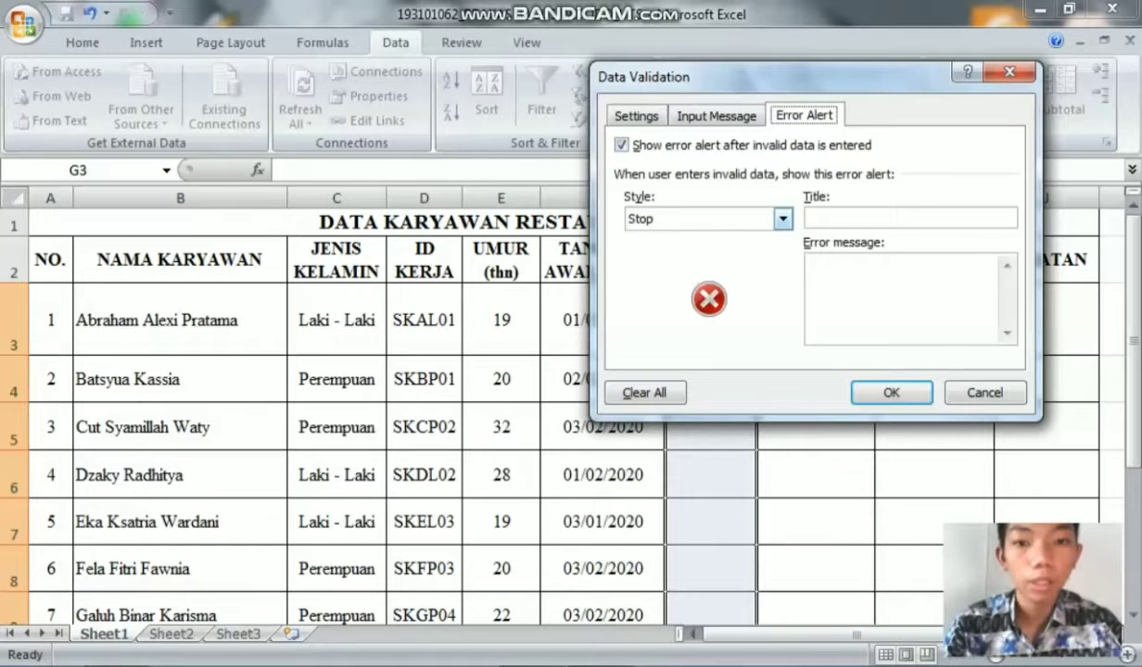
{"action": "left_click", "coordinate": [783, 219]}
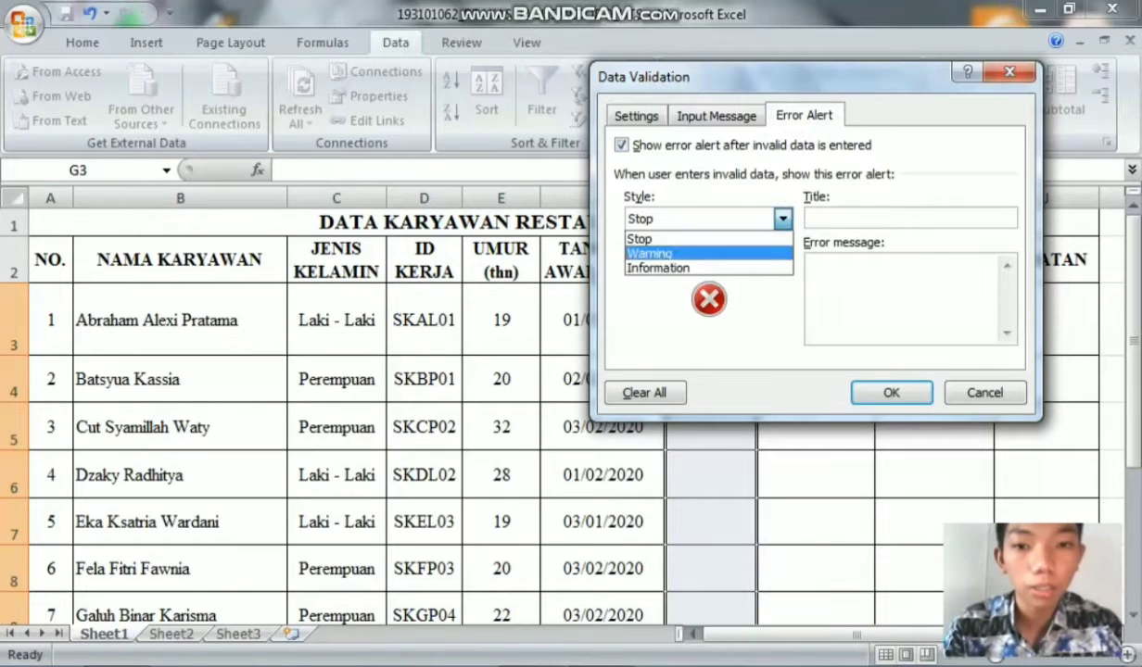
{"action": "left_click", "coordinate": [639, 240]}
{"action": "left_click", "coordinate": [834, 218]}
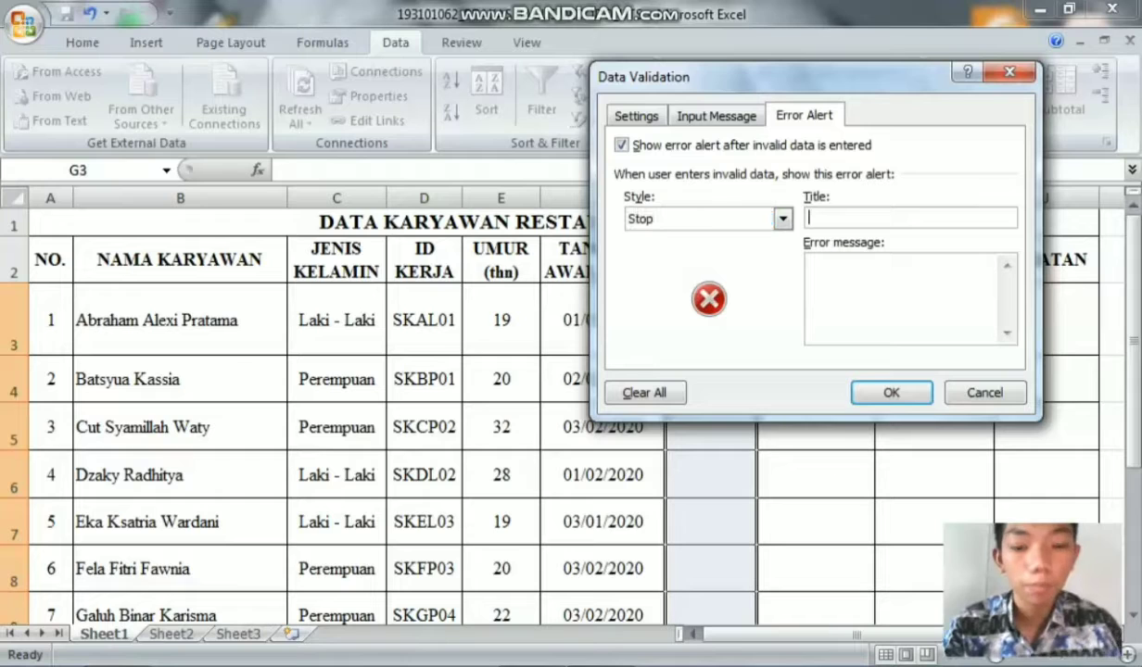
{"action": "type", "text": "INPUT SALAH"}
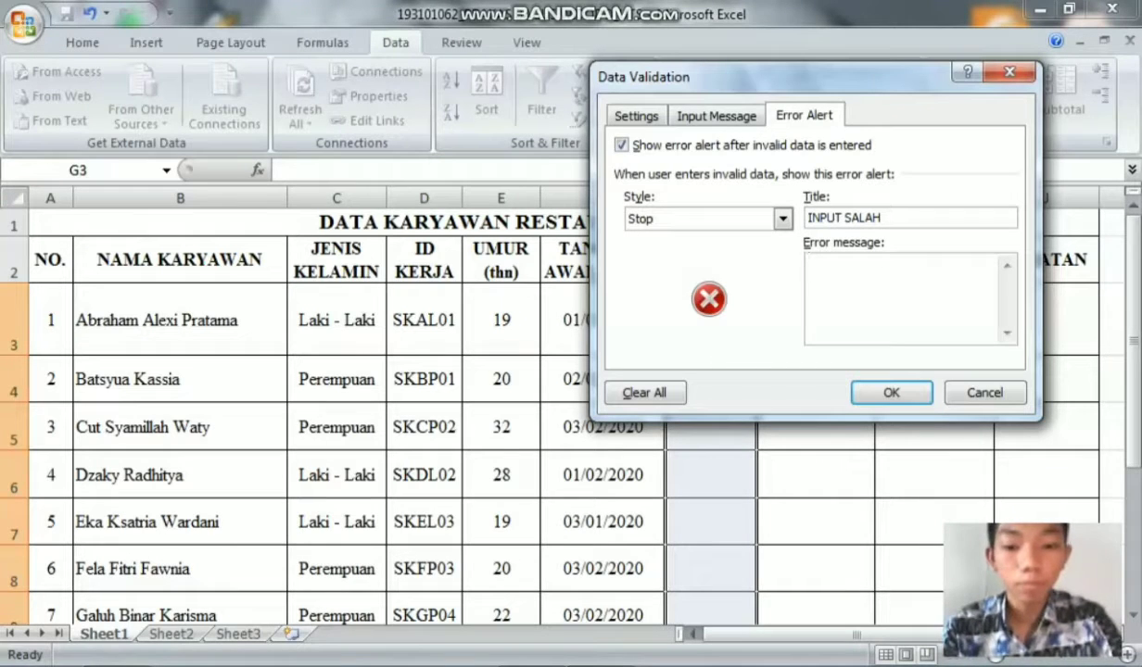
Write "Input yang anda masukkan kurang tepat" as the first sentence of the JAM MASUK validation's error message.
{"action": "type", "text": "INpu"}
{"action": "key", "text": "BackSpace"}
{"action": "key", "text": "BackSpace"}
{"action": "key", "text": "BackSpace"}
{"action": "type", "text": "np"}
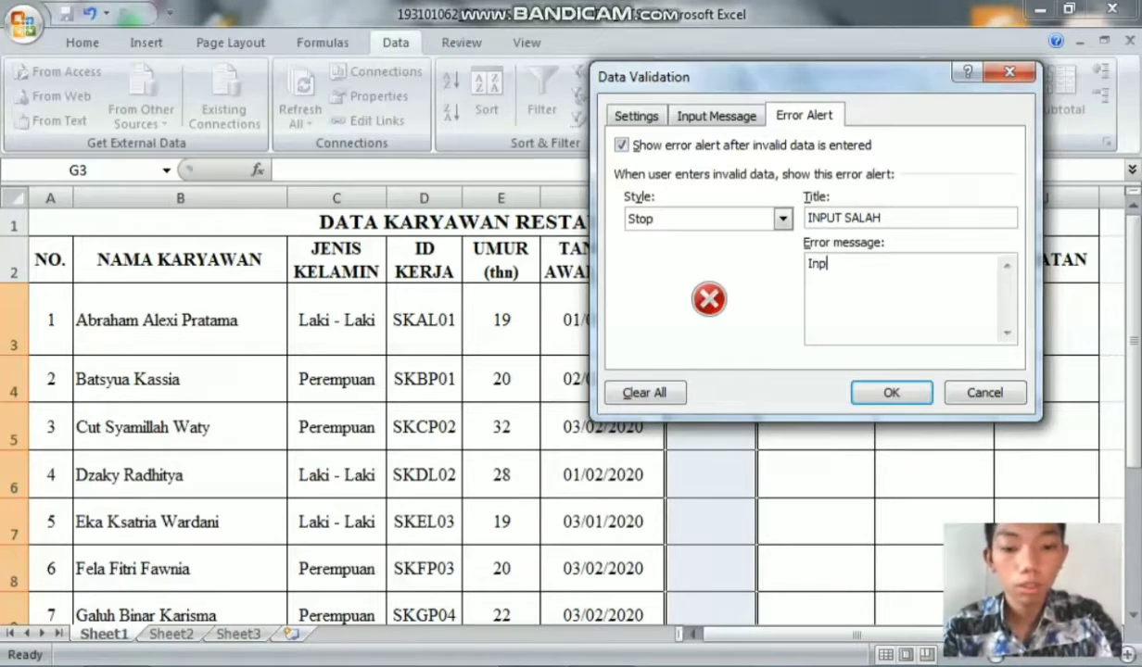
{"action": "type", "text": "ut yanga anda"}
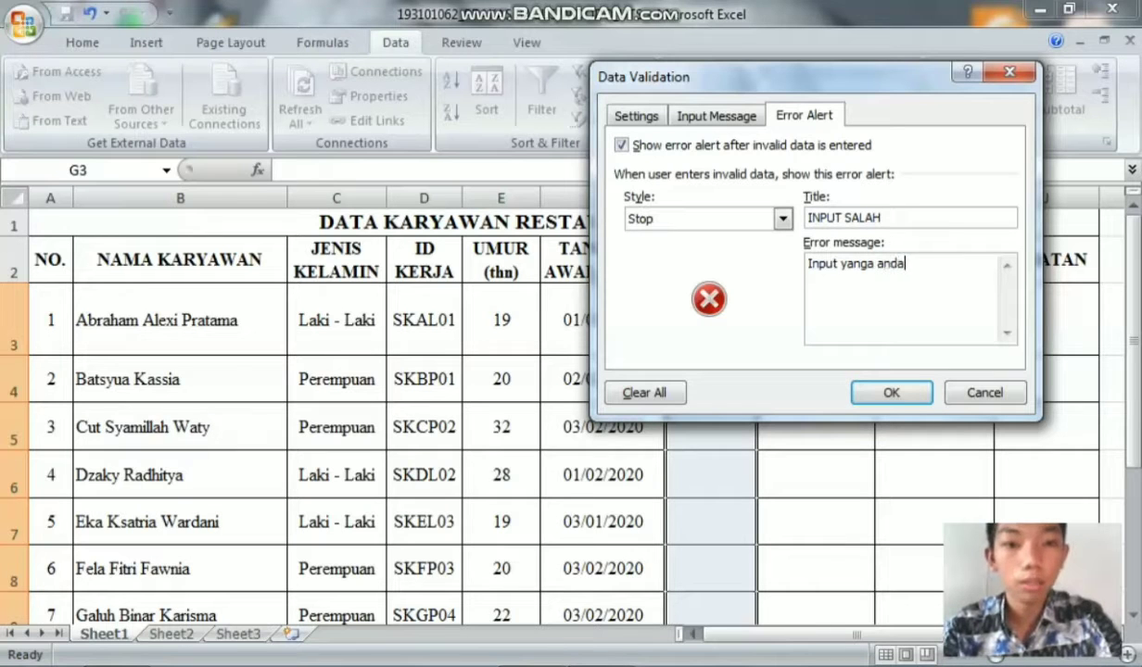
{"action": "type", "text": " masu"}
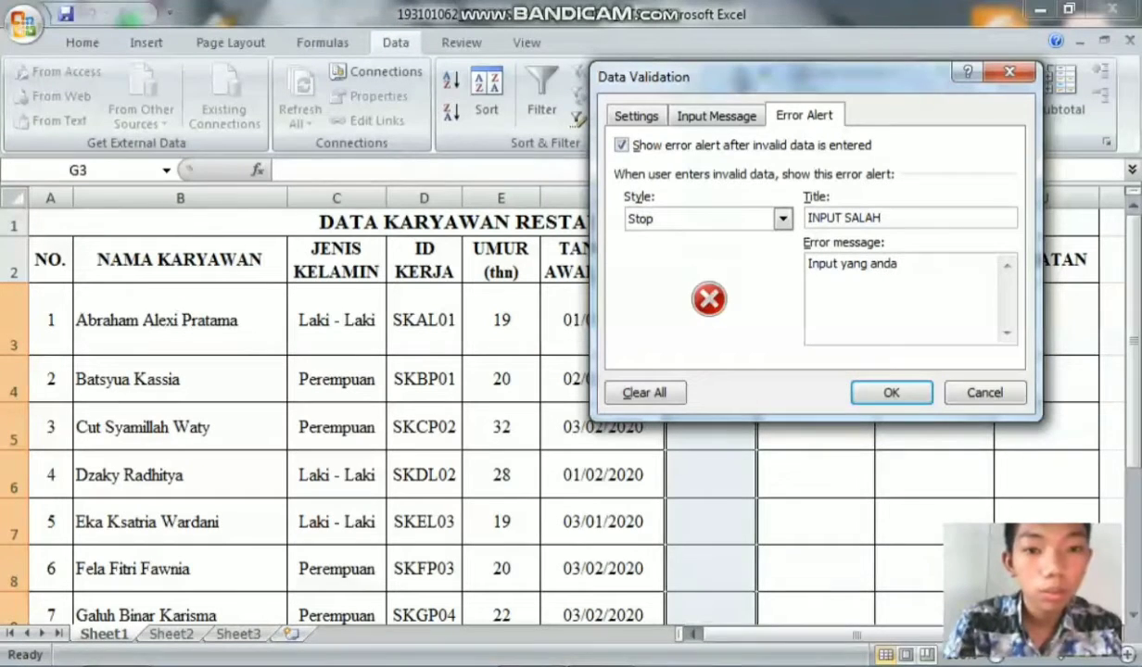
{"action": "left_click", "coordinate": [900, 264]}
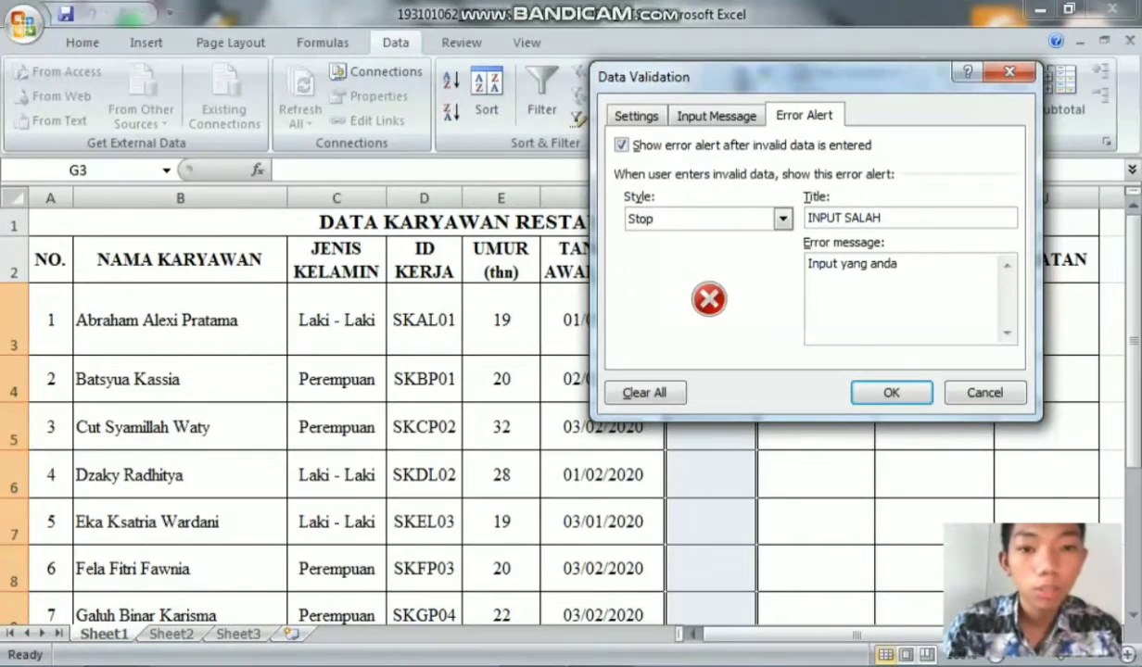
{"action": "type", "text": "masukkan "}
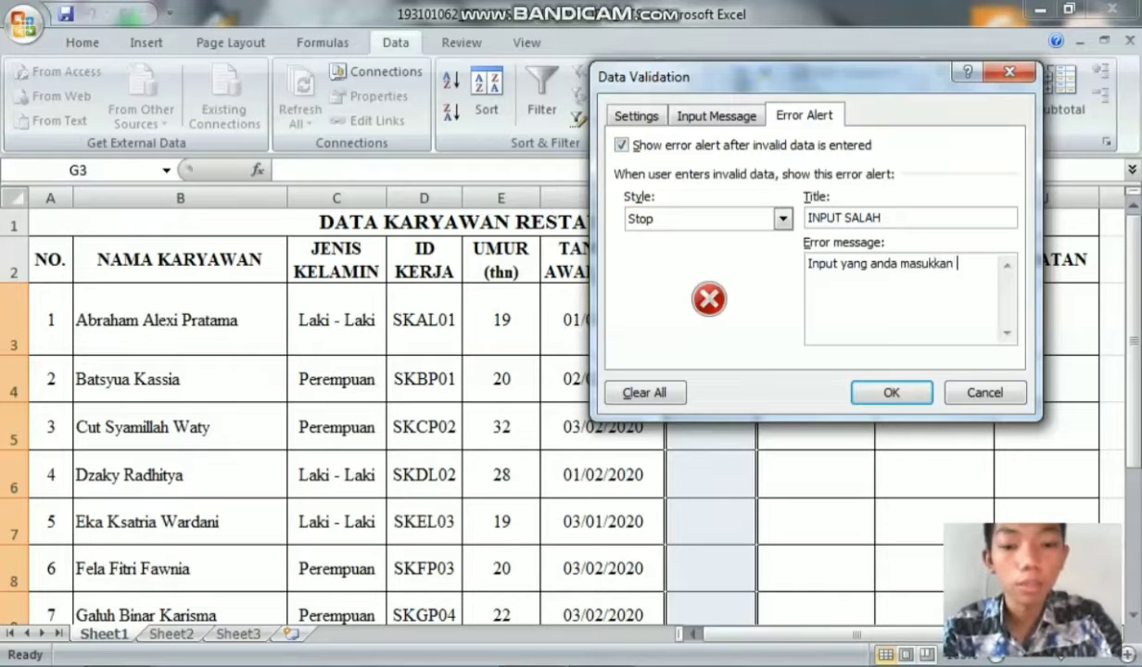
{"action": "type", "text": "kurang tepat"}
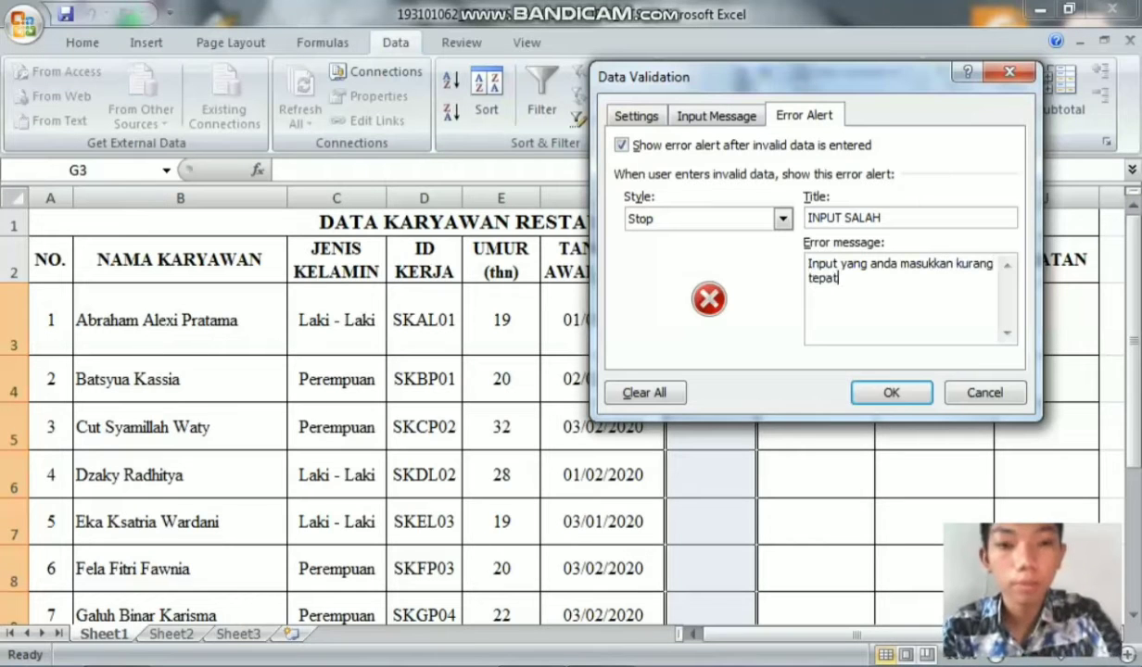
Add the line "Harap cek kembali input tersebut" to the error message and apply the JAM MASUK validation.
{"action": "key", "text": "Return"}
{"action": "type", "text": "Hara"}
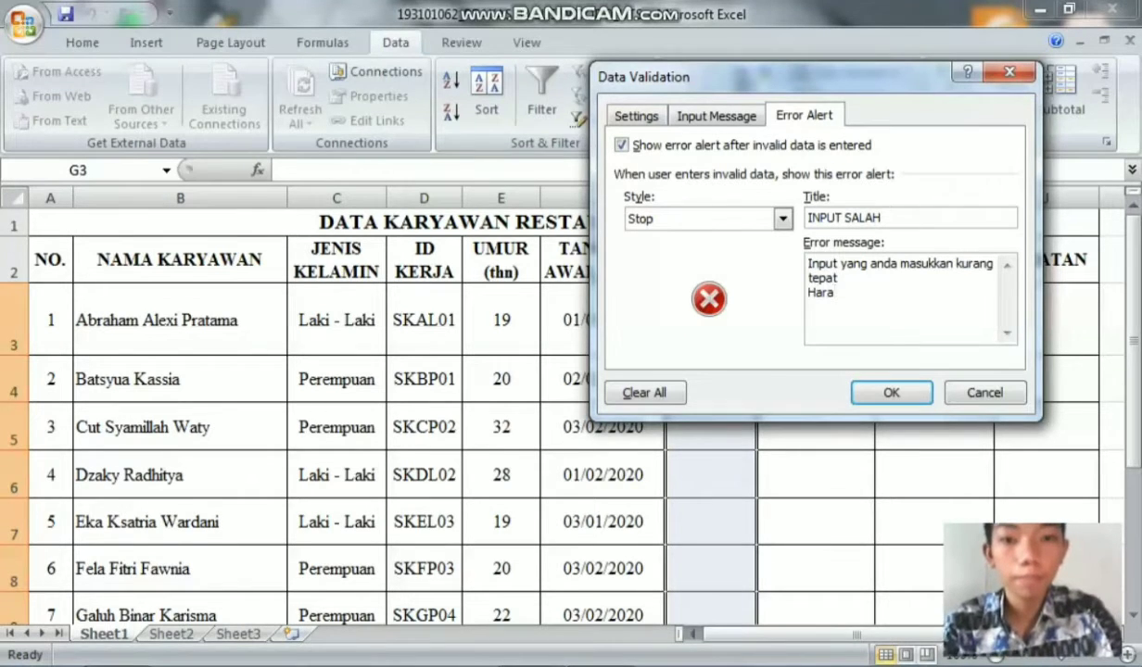
{"action": "type", "text": "p cek kem"}
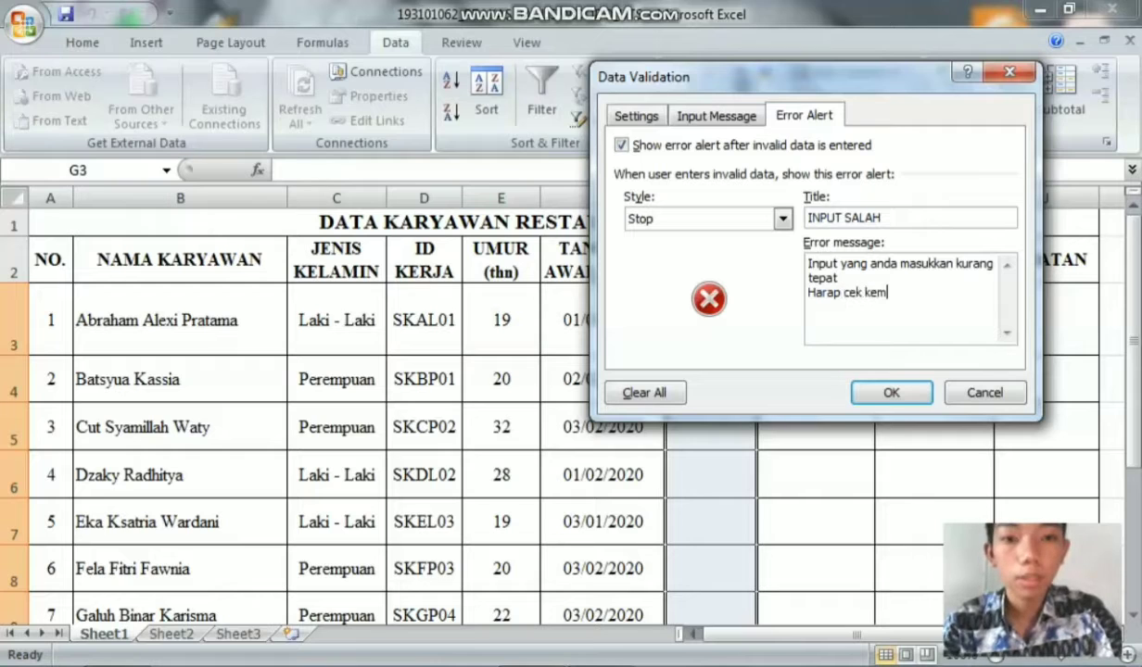
{"action": "type", "text": "bali"}
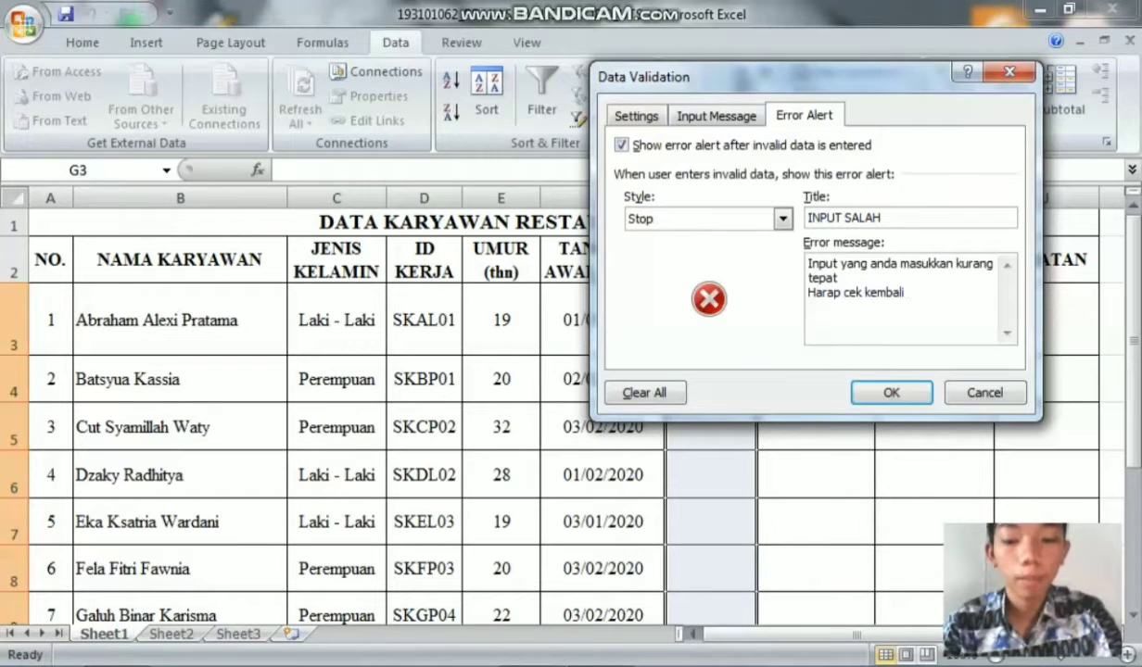
{"action": "type", "text": " inpu"}
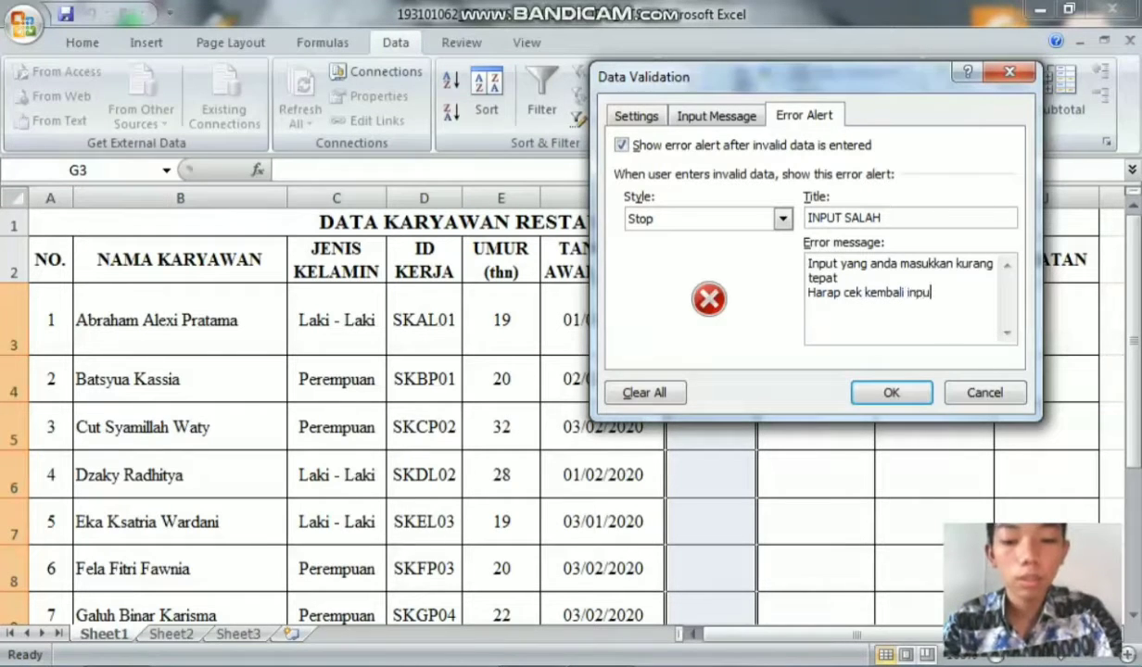
{"action": "type", "text": "t tersen"}
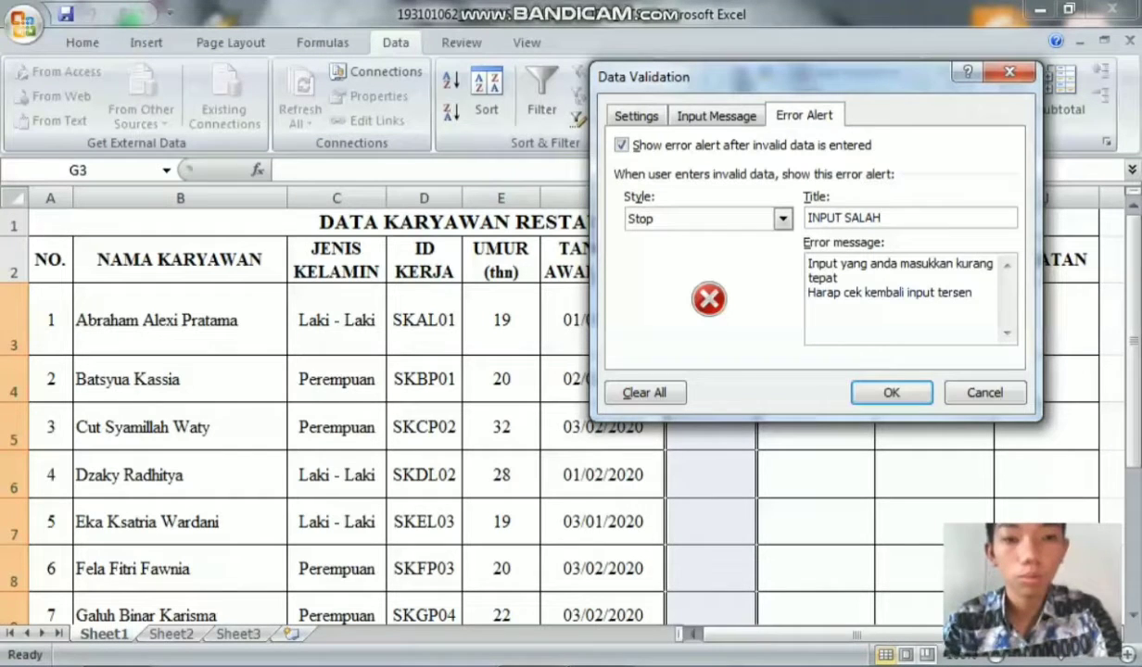
{"action": "key", "text": "BackSpace"}
{"action": "type", "text": "bu"}
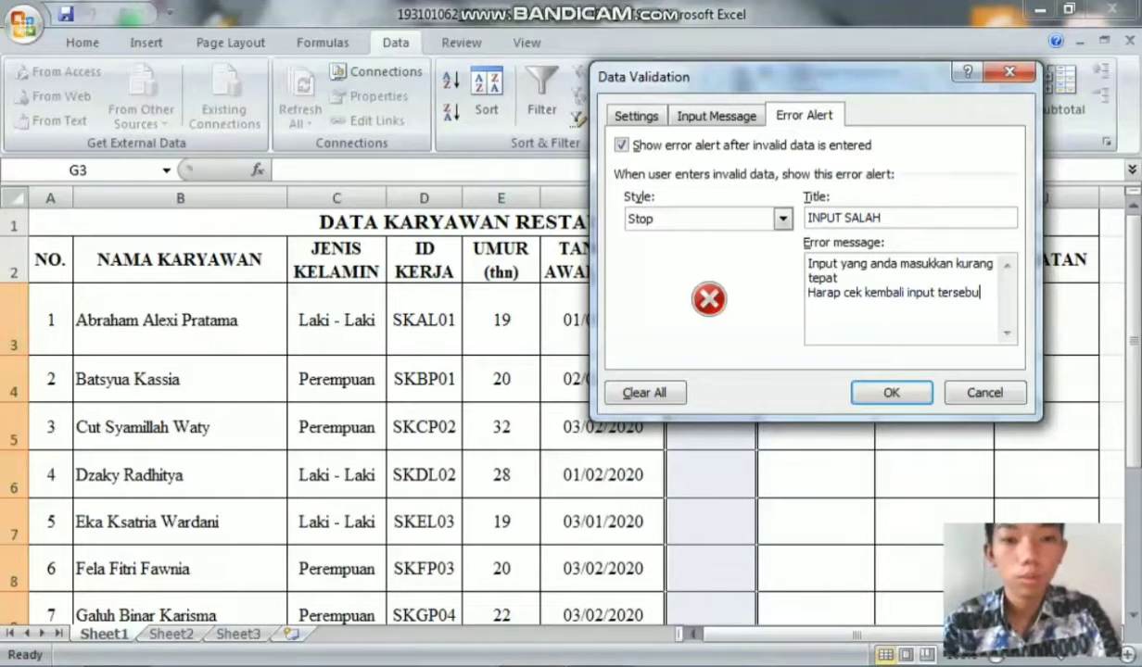
{"action": "type", "text": "t"}
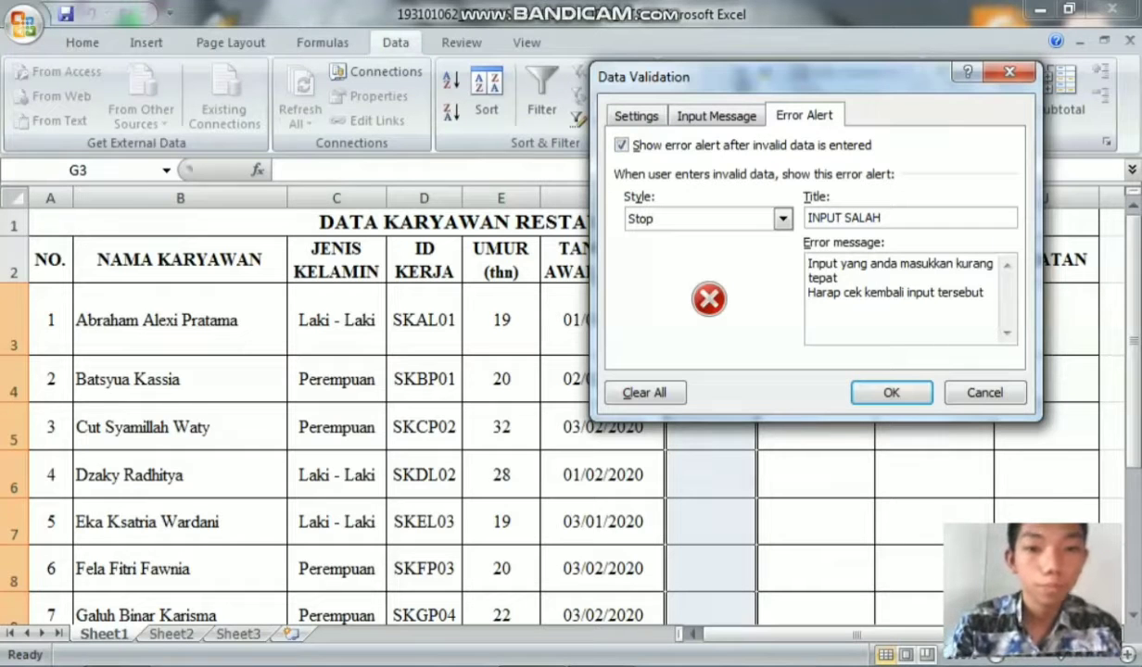
{"action": "left_click", "coordinate": [891, 393]}
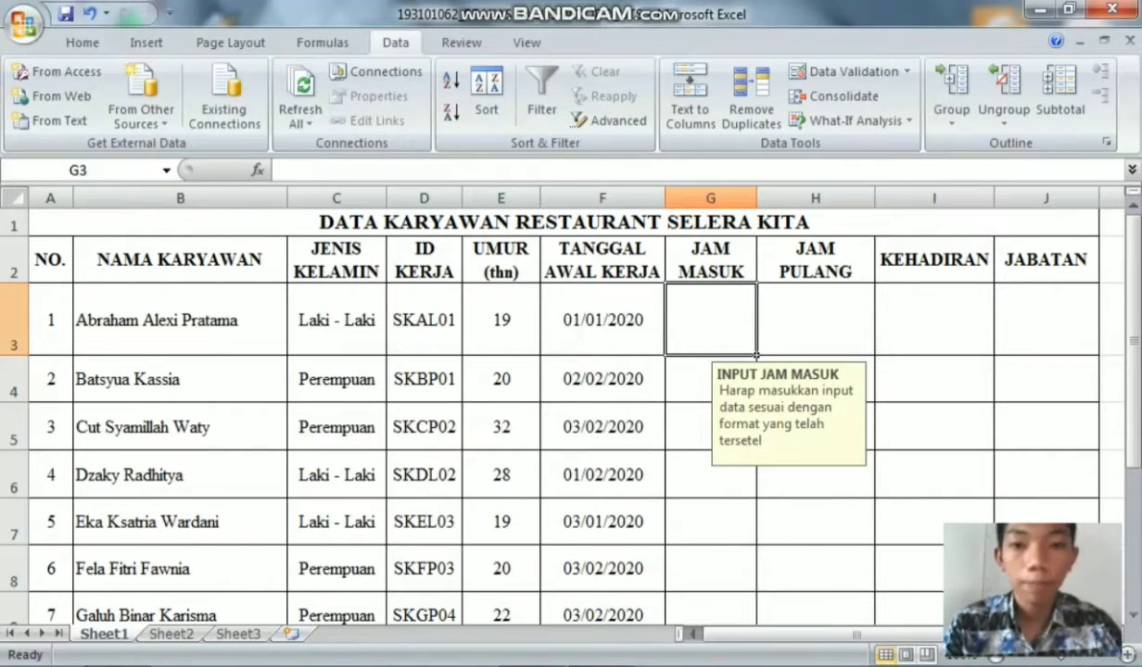
Enter 08:00 in JAM MASUK cell G3 and test the validation by trying 09:00 in G4.
{"action": "type", "text": "08:00"}
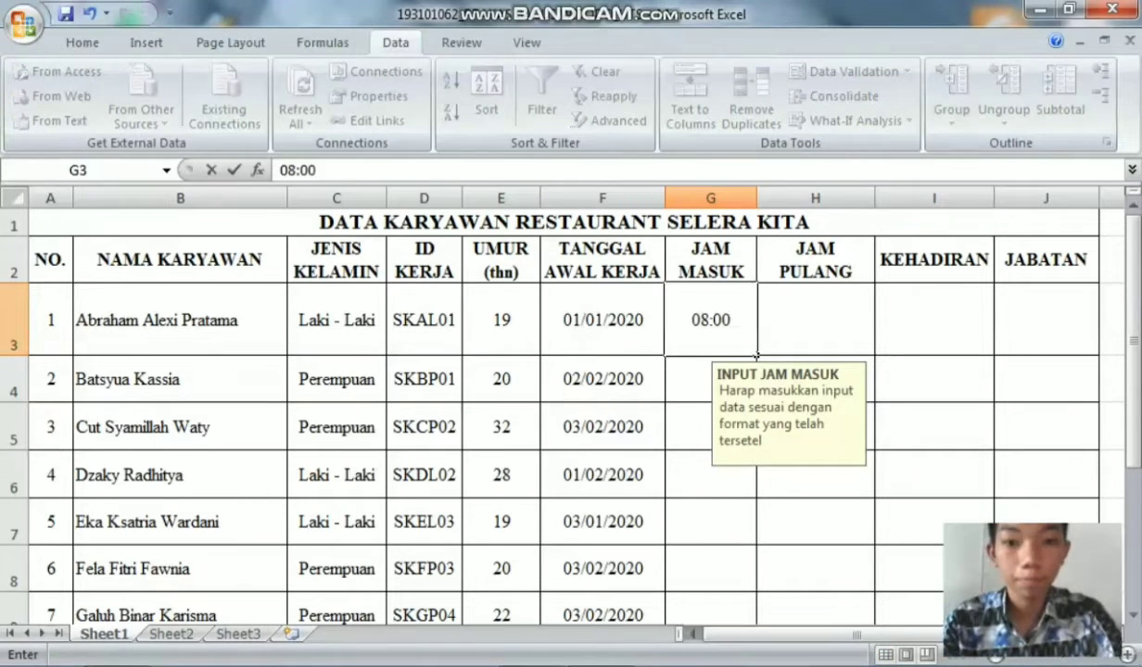
{"action": "key", "text": "Return"}
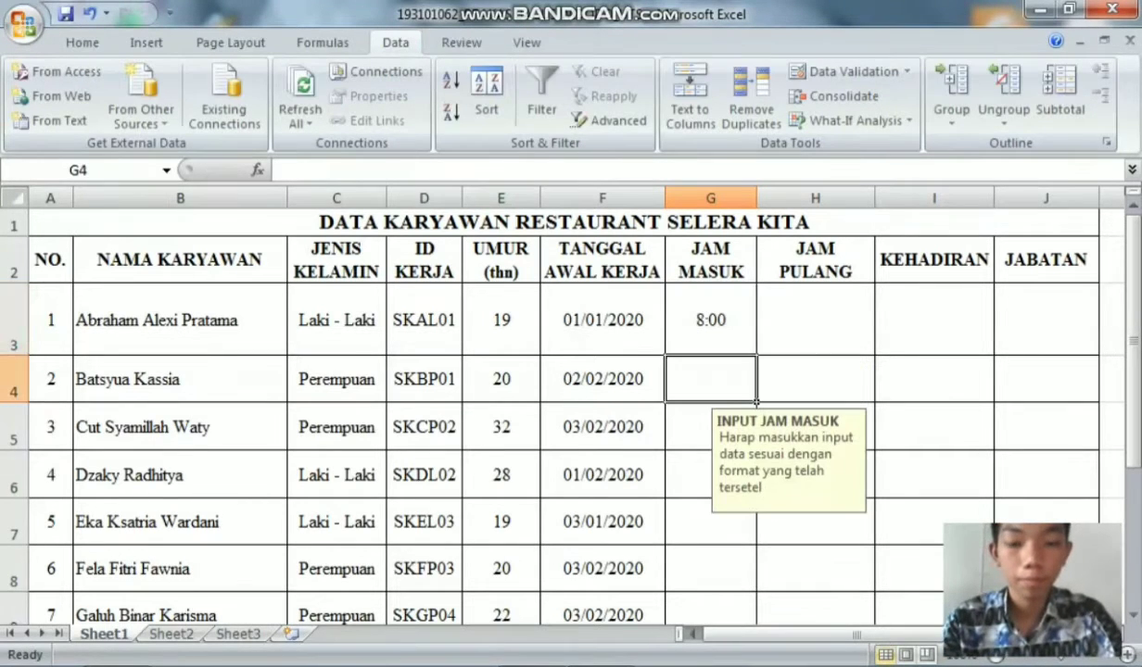
{"action": "type", "text": "09"}
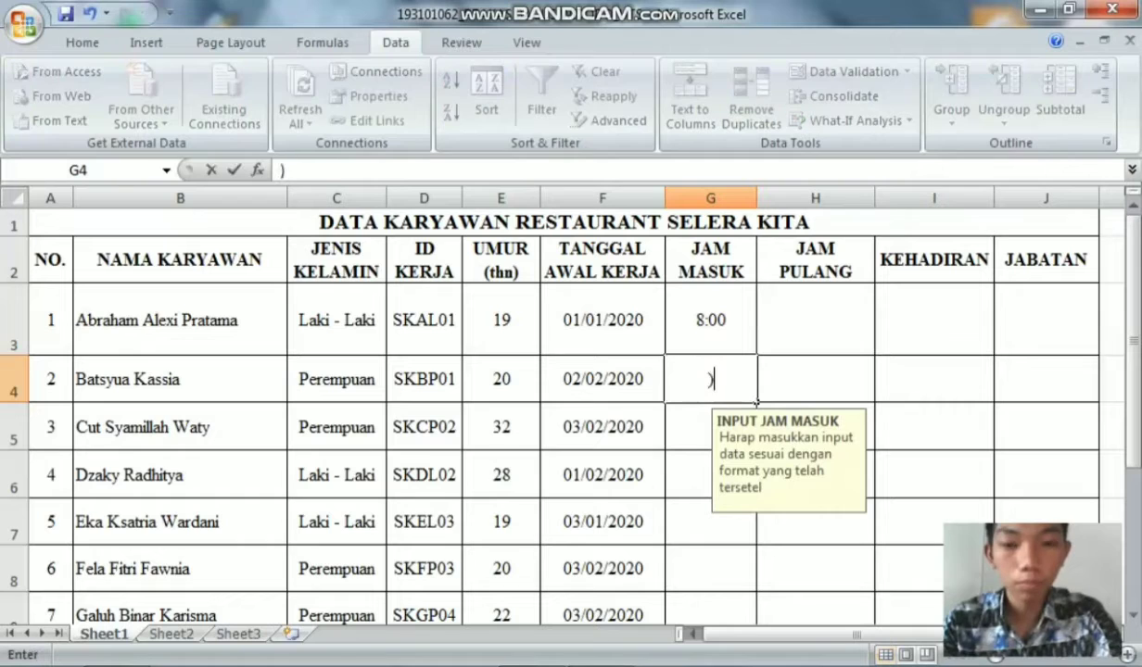
{"action": "type", "text": ":00"}
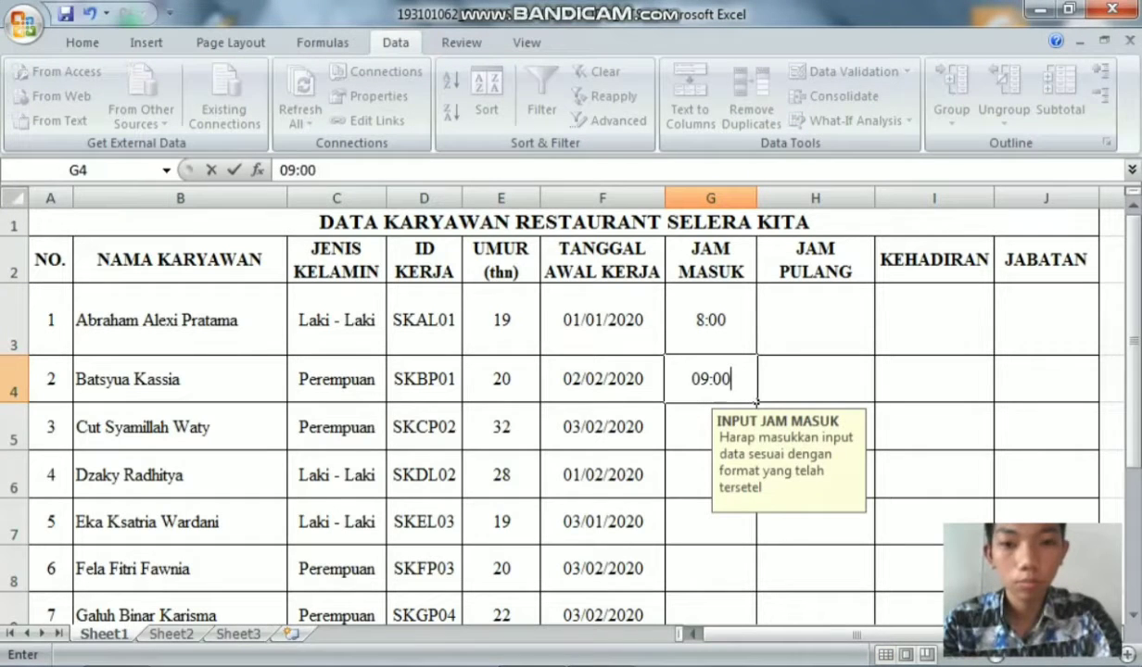
{"action": "key", "text": "Return"}
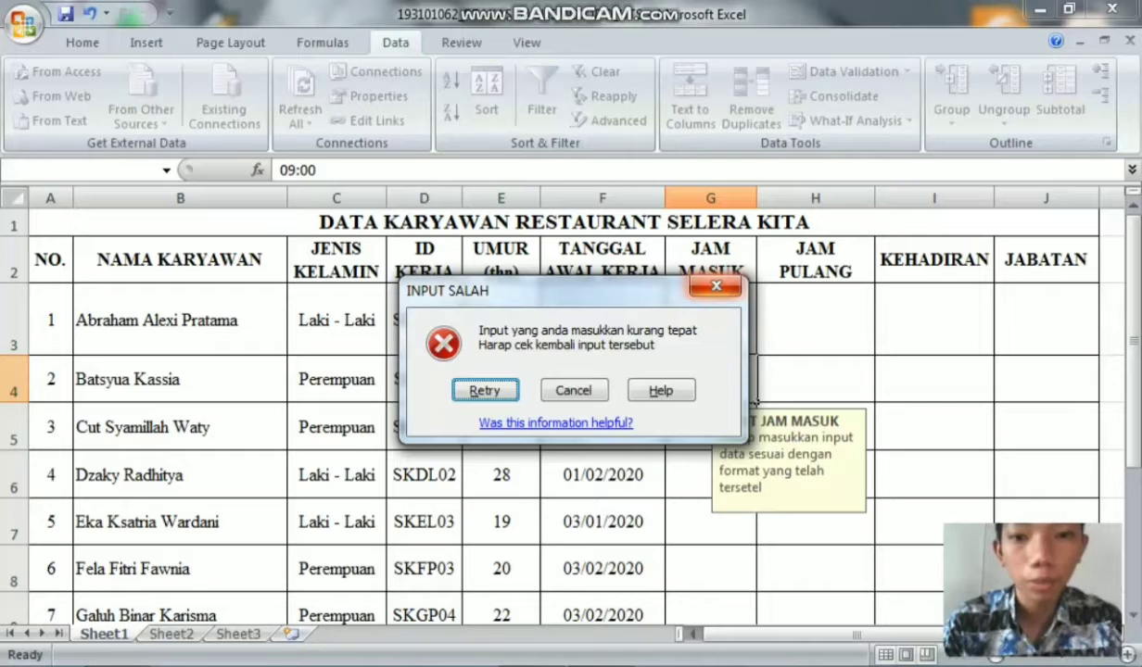
{"action": "left_click", "coordinate": [716, 287]}
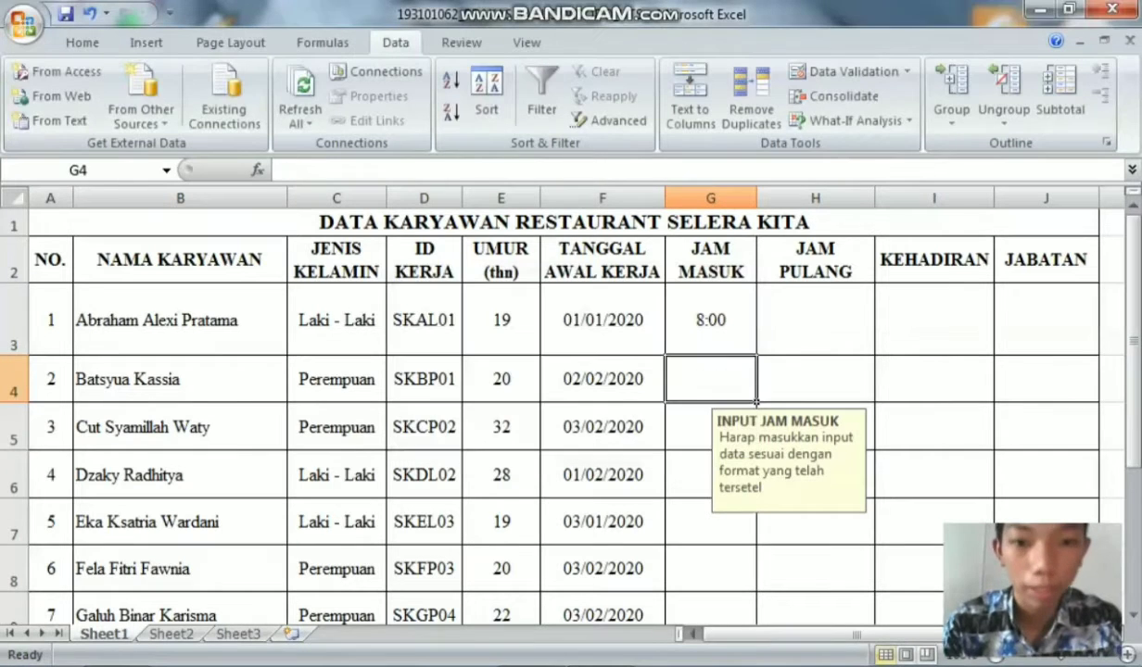
Enter 08:00 as the JAM MASUK time in cells G4 and G5.
{"action": "type", "text": ")*:00"}
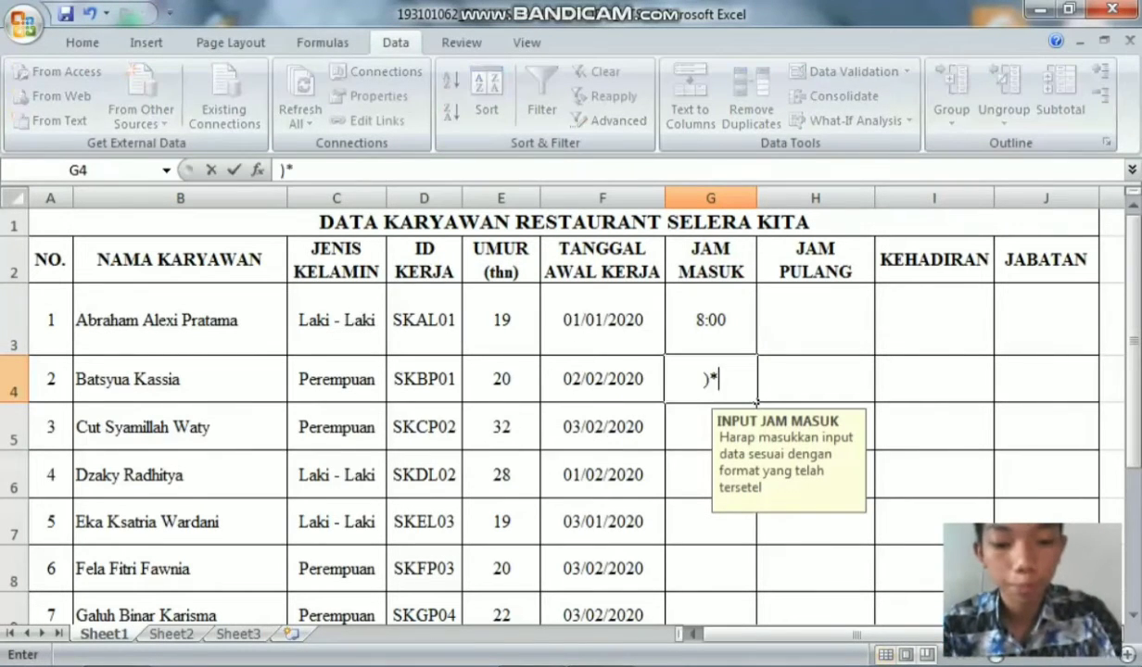
{"action": "key", "text": "BackSpace"}
{"action": "key", "text": "BackSpace"}
{"action": "key", "text": "BackSpace"}
{"action": "key", "text": "BackSpace"}
{"action": "key", "text": "BackSpace"}
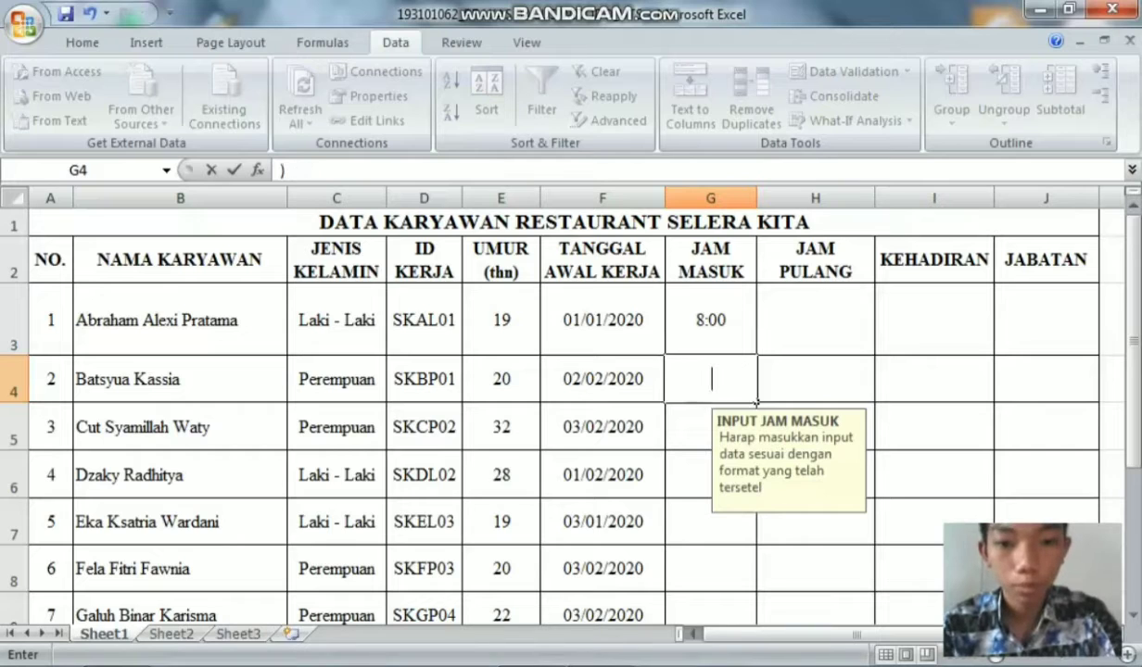
{"action": "type", "text": "08:00"}
{"action": "key", "text": "Return"}
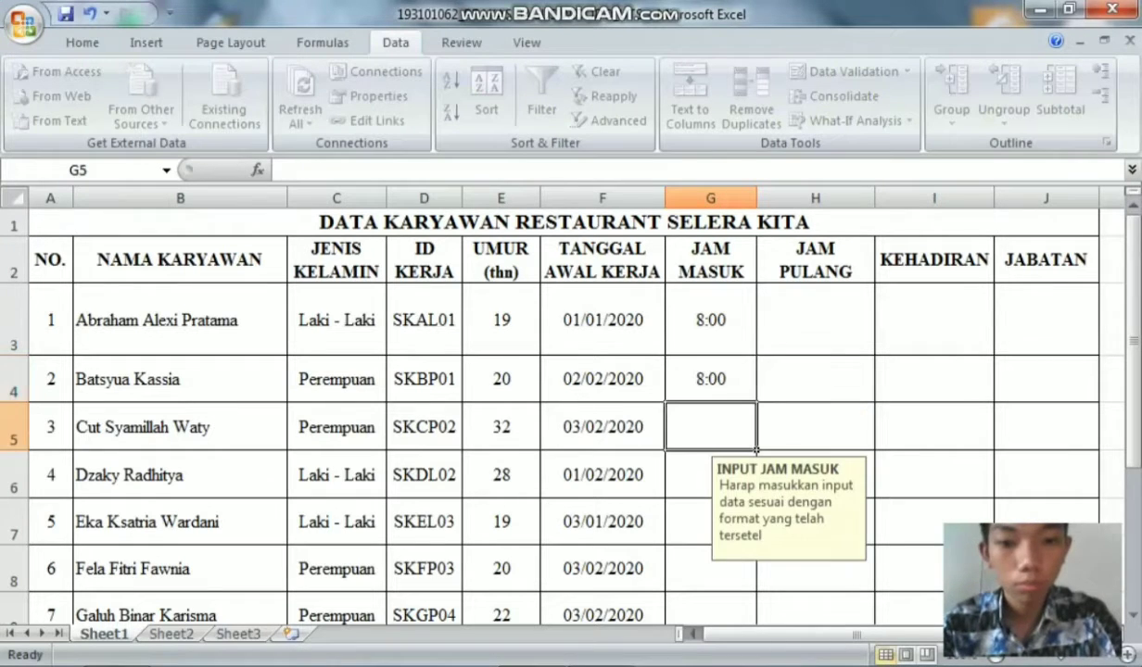
{"action": "type", "text": "08:00"}
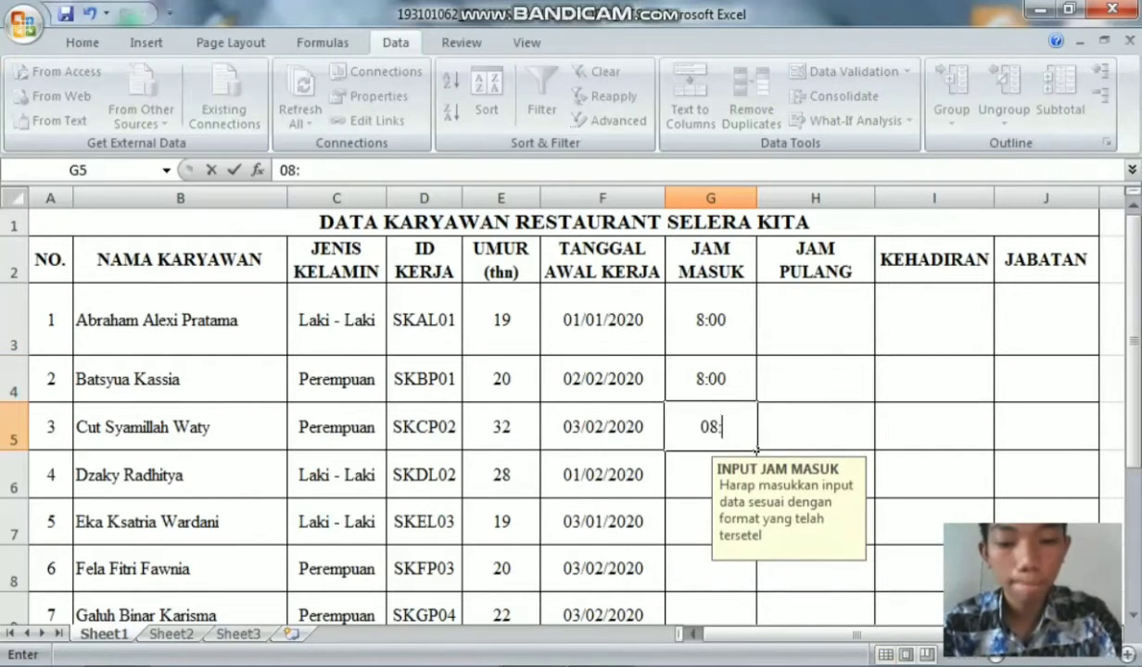
{"action": "key", "text": "Return"}
Fill JAM MASUK cells G6 to G8 with the time 08:00.
{"action": "type", "text": ")"}
{"action": "key", "text": "BackSpace"}
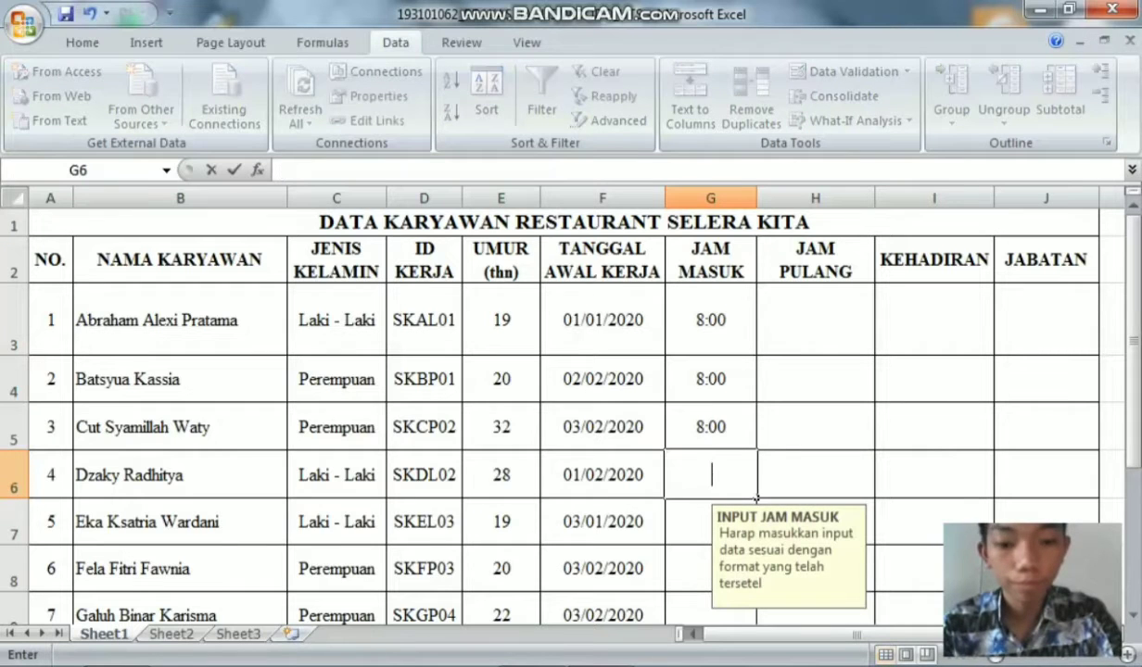
{"action": "type", "text": "08:00"}
{"action": "key", "text": "Return"}
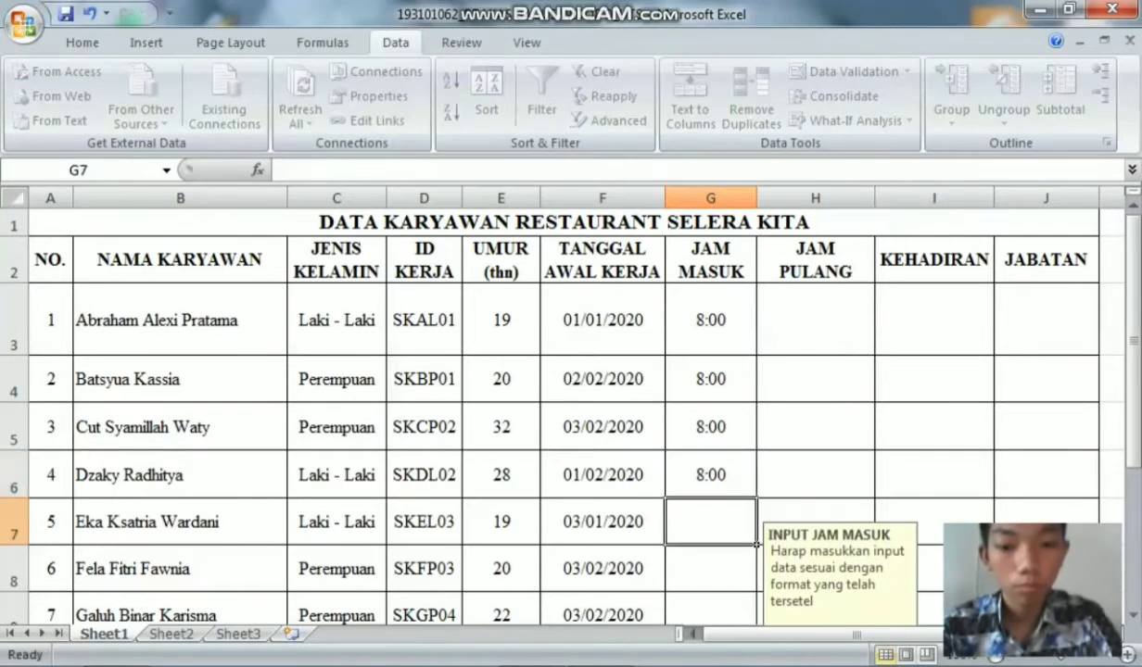
{"action": "type", "text": "0"}
{"action": "key", "text": "BackSpace"}
{"action": "type", "text": "8:00"}
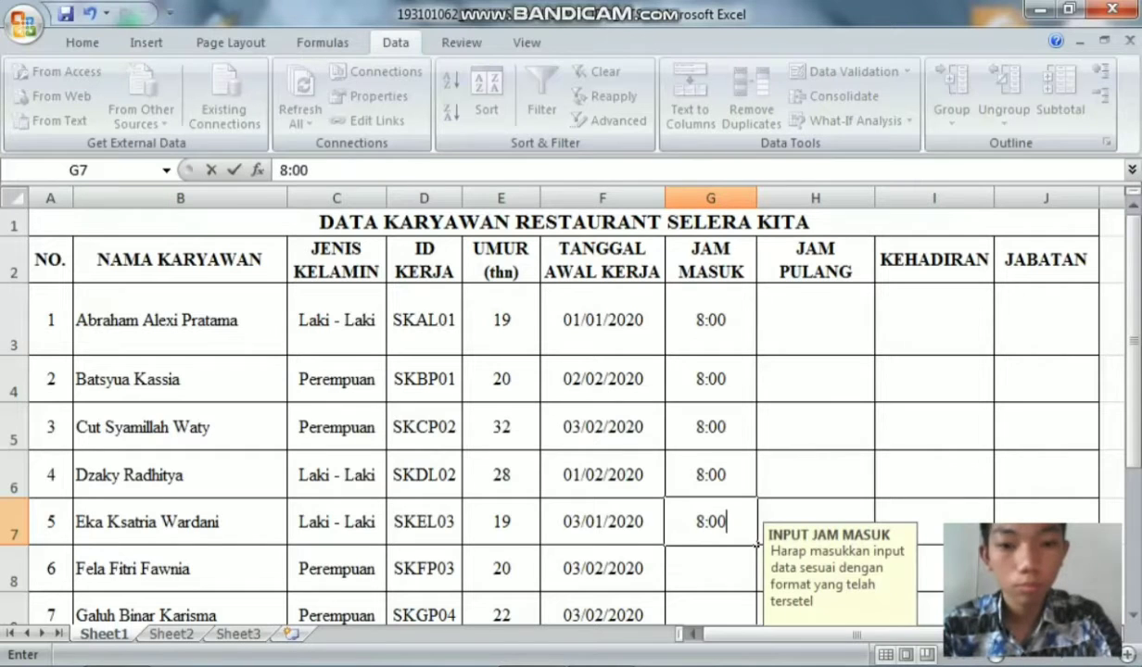
{"action": "key", "text": "Return"}
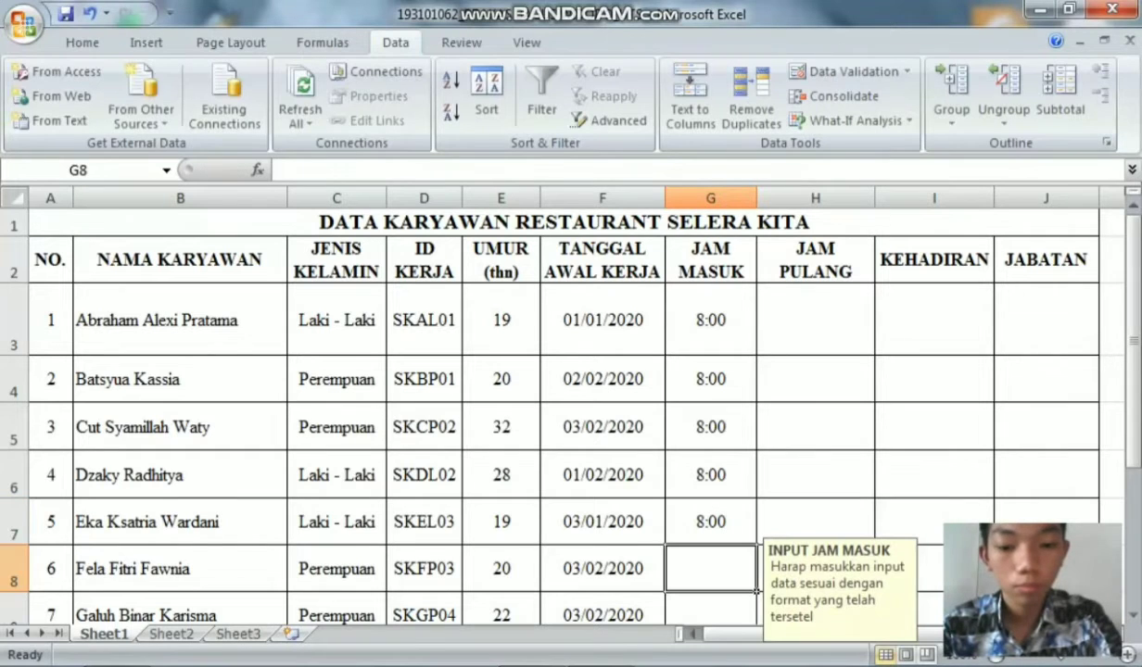
{"action": "type", "text": "08"}
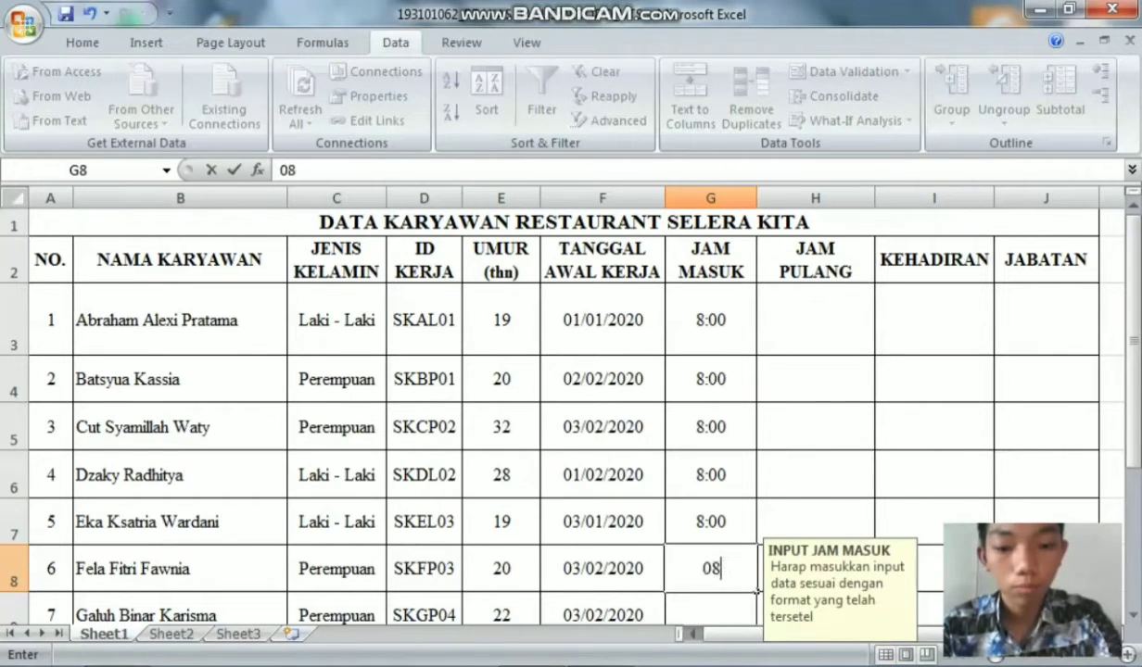
{"action": "type", "text": ":00"}
{"action": "key", "text": "Return"}
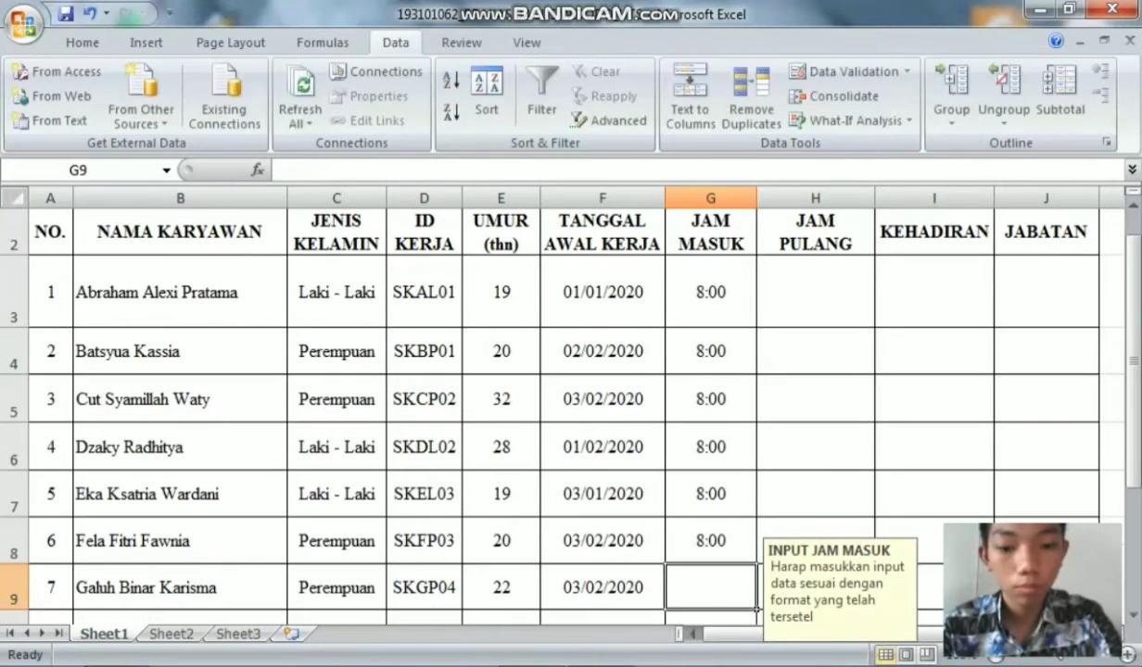
Complete the JAM MASUK column by entering 08:00 in cells G9 to G12.
{"action": "type", "text": "08:00"}
{"action": "key", "text": "Return"}
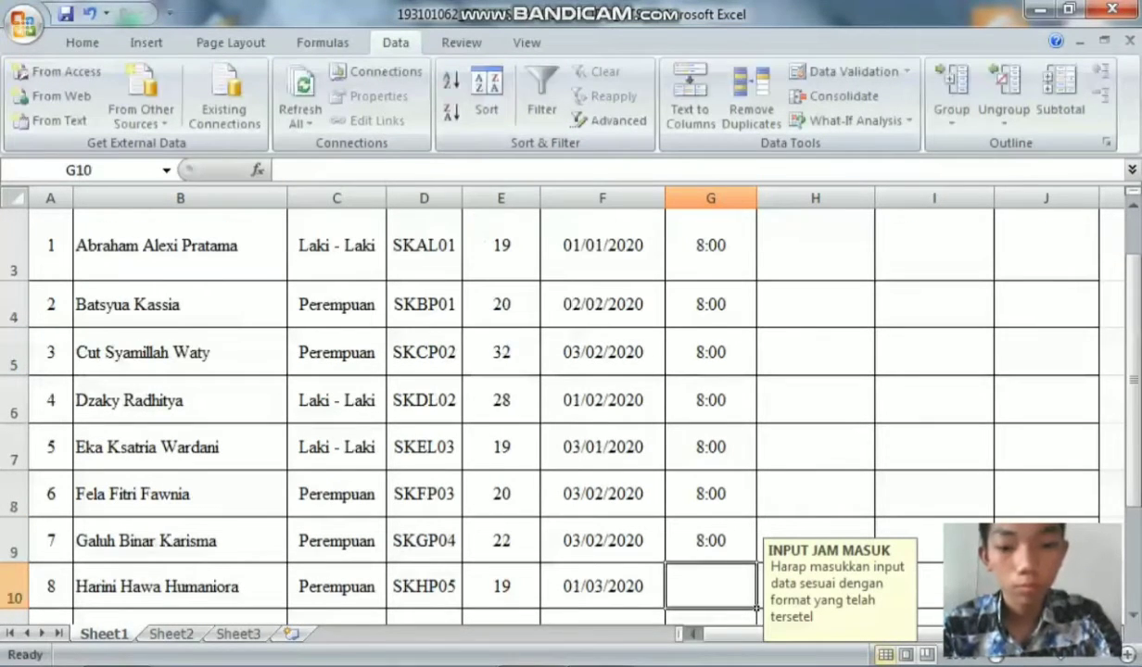
{"action": "type", "text": "08:00\\"}
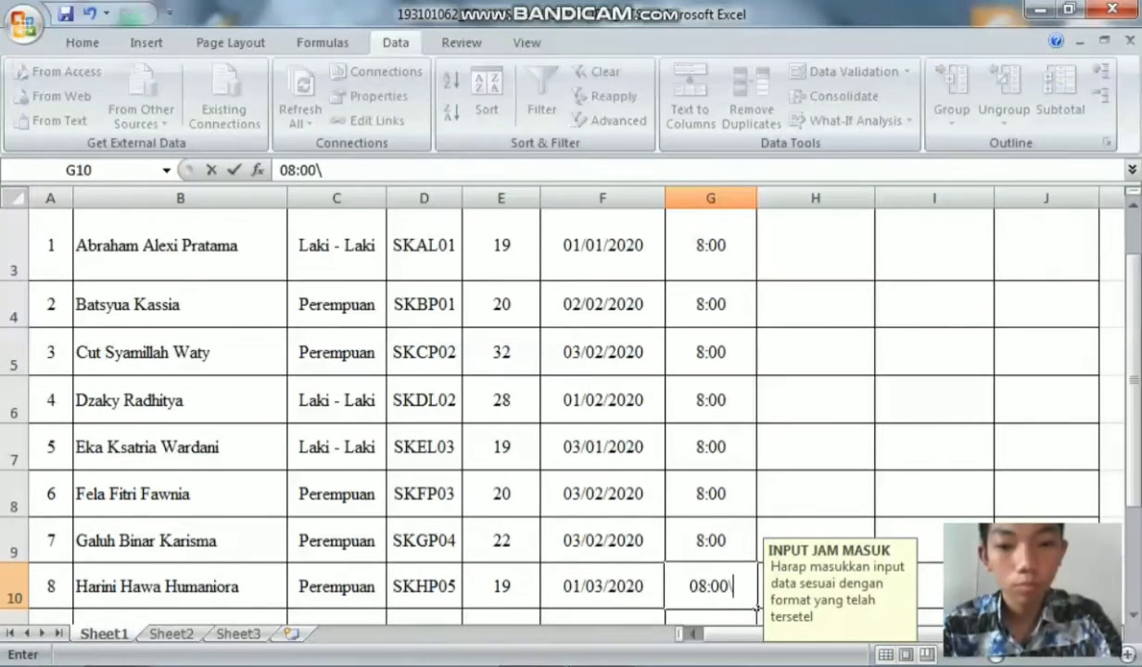
{"action": "key", "text": "BackSpace"}
{"action": "key", "text": "Return"}
{"action": "type", "text": "08"}
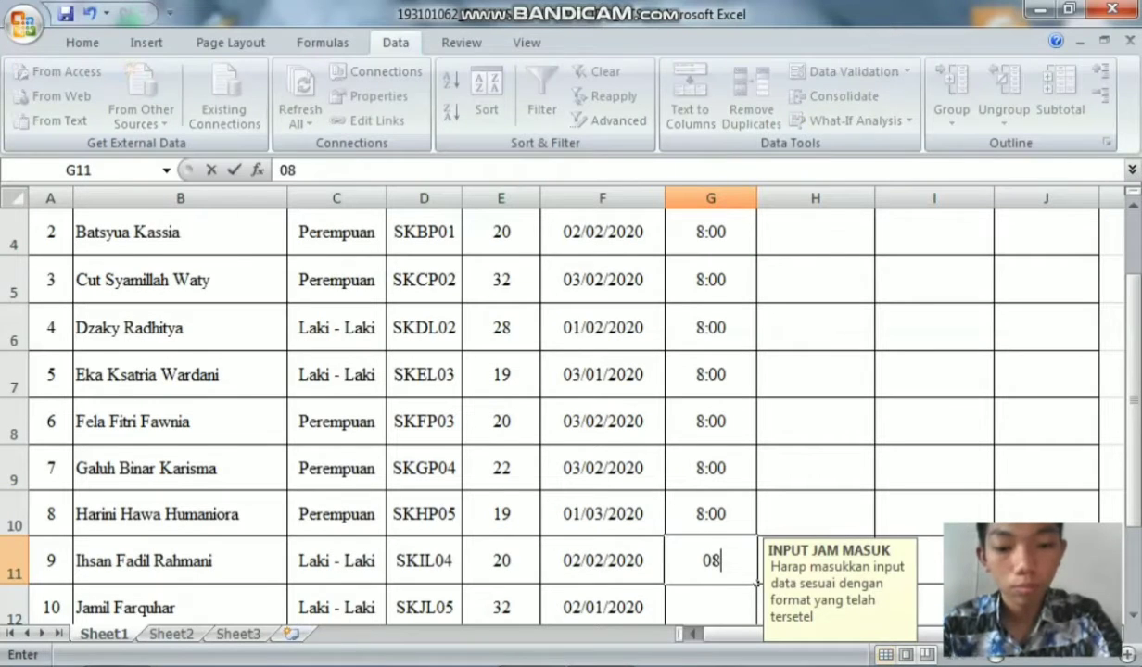
{"action": "type", "text": ":00"}
{"action": "key", "text": "Return"}
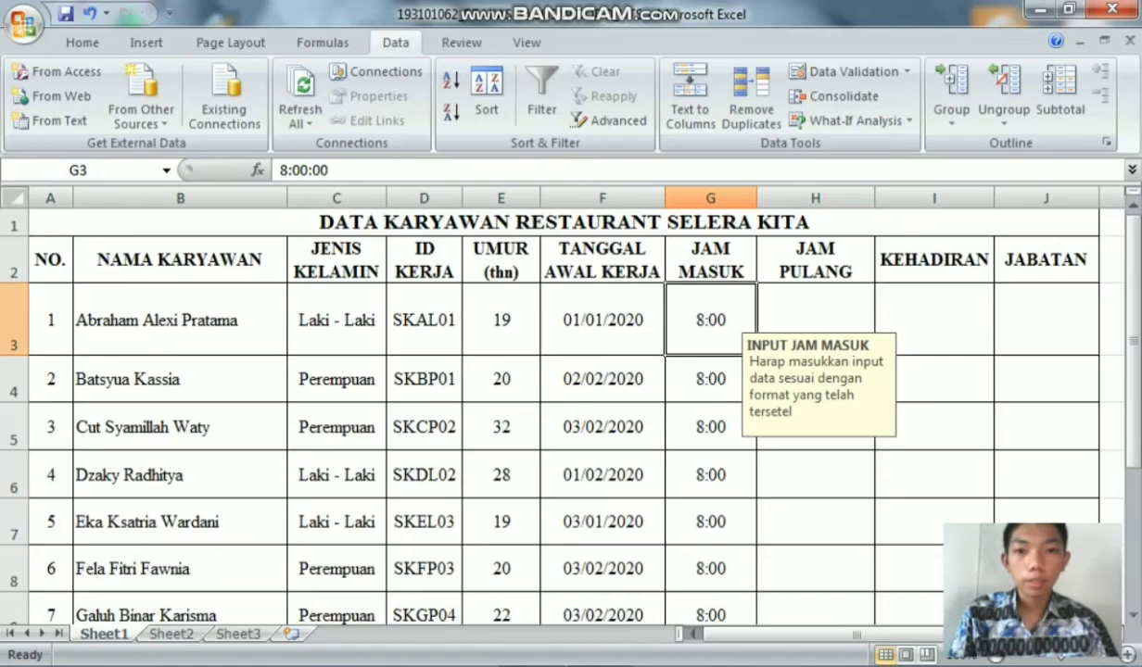
{"action": "scroll", "coordinate": [563, 413], "scroll_direction": "down", "scroll_amount": 4}
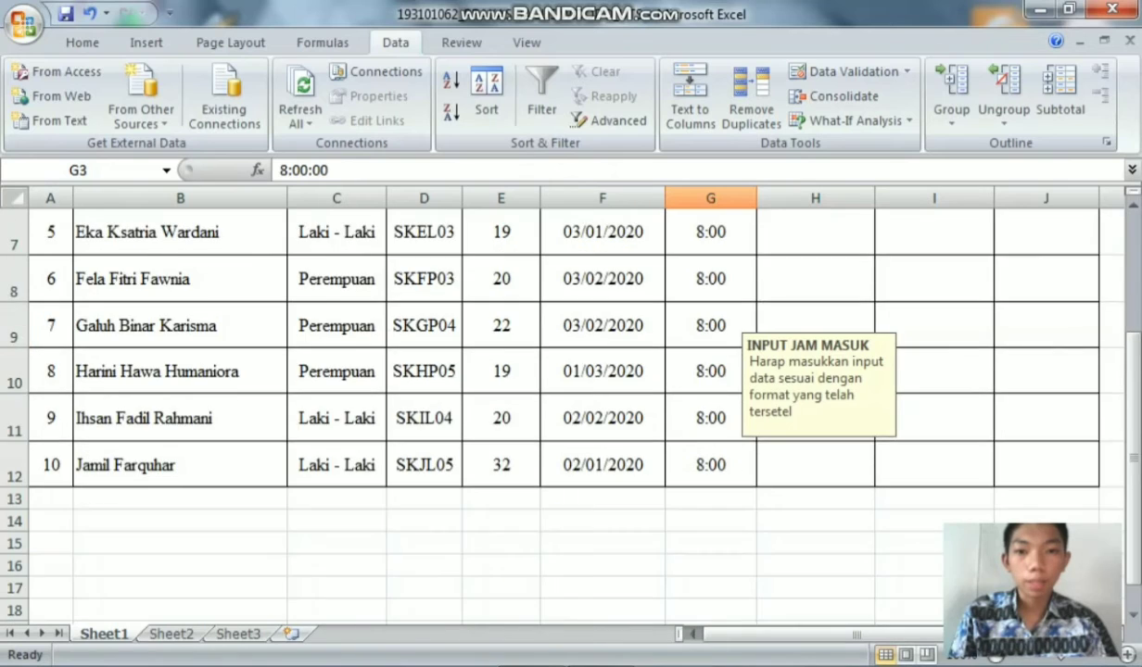
{"action": "scroll", "coordinate": [563, 412], "scroll_direction": "up", "scroll_amount": 4}
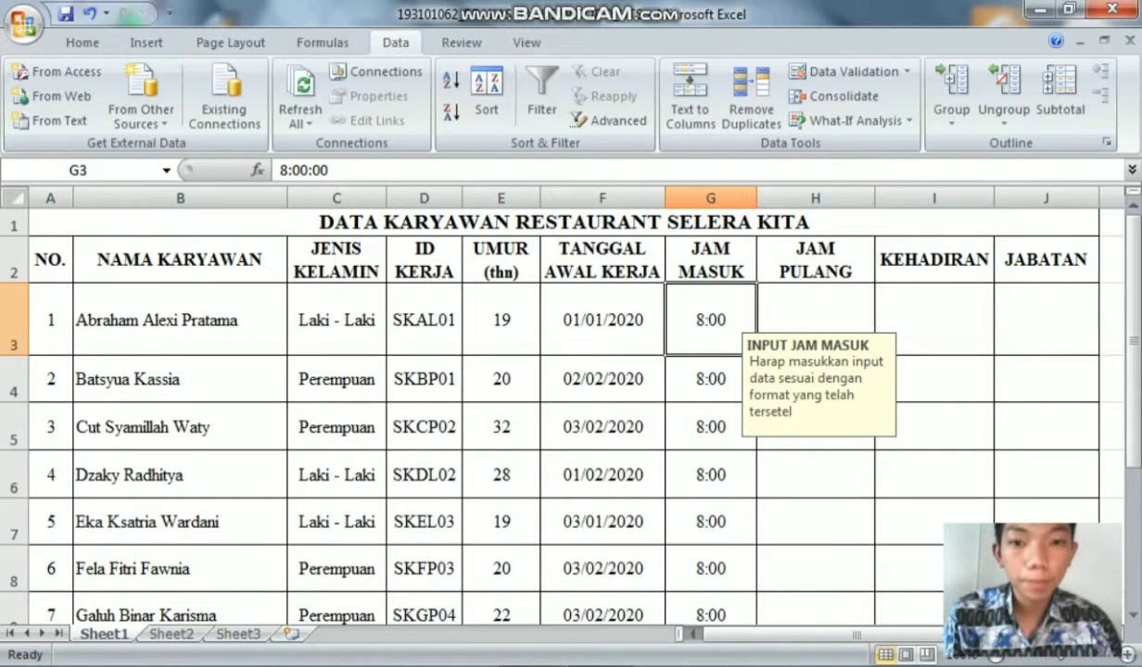
{"action": "scroll", "coordinate": [563, 412], "scroll_direction": "down", "scroll_amount": 3}
{"action": "scroll", "coordinate": [563, 412], "scroll_direction": "up", "scroll_amount": 3}
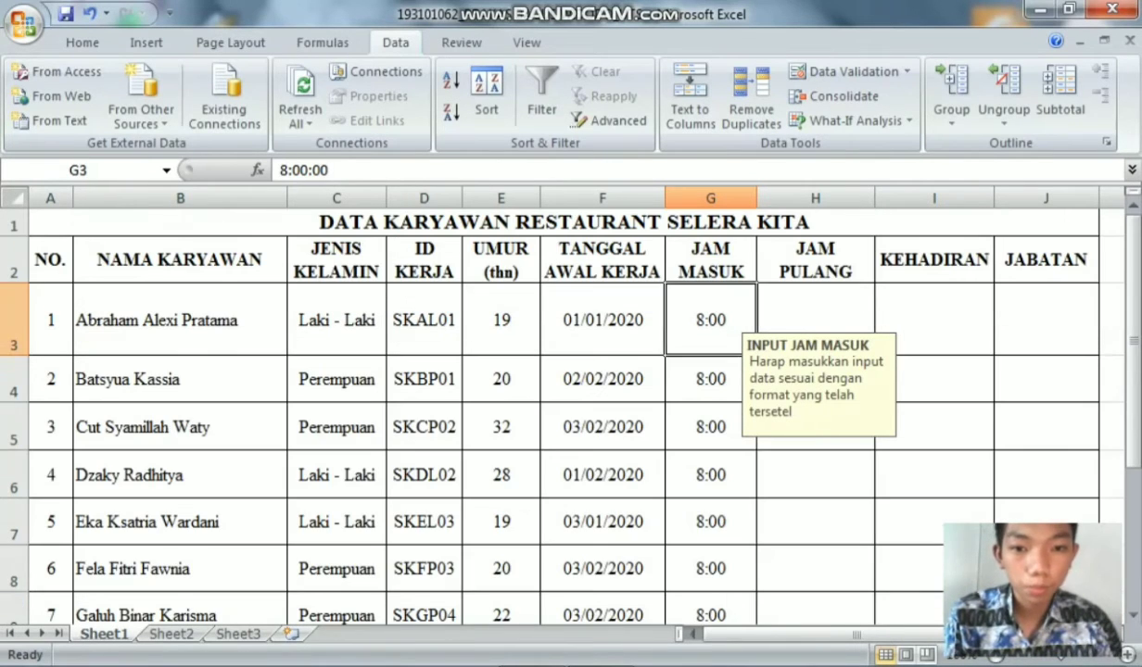
{"action": "scroll", "coordinate": [564, 412], "scroll_direction": "down", "scroll_amount": 5}
{"action": "scroll", "coordinate": [563, 412], "scroll_direction": "up", "scroll_amount": 5}
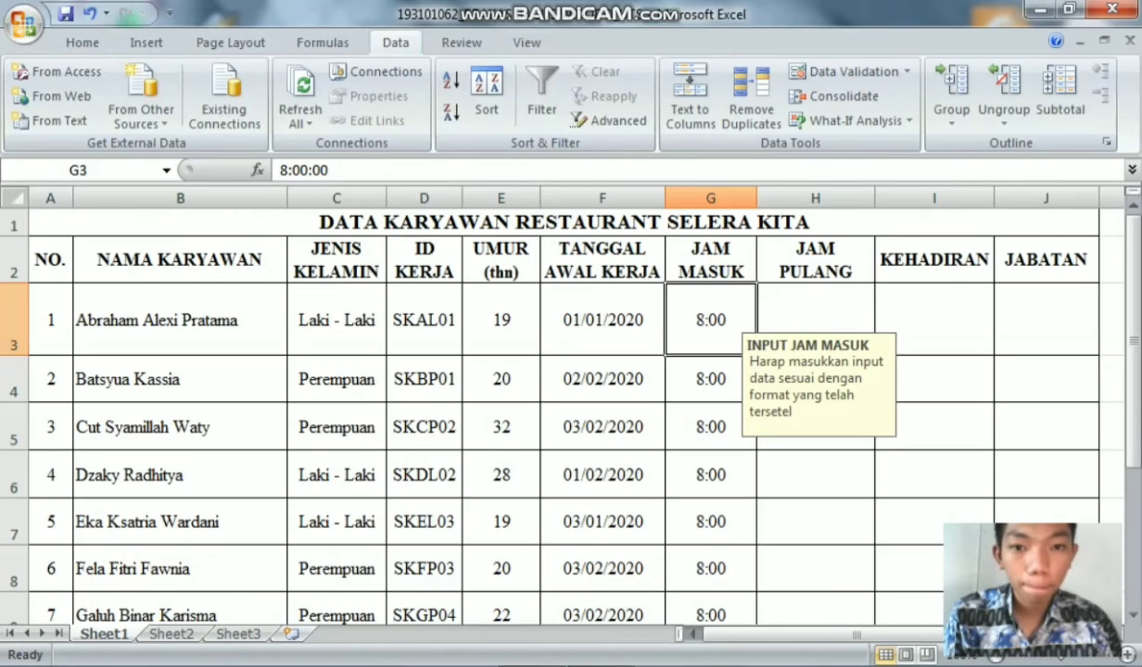
{"action": "left_click", "coordinate": [612, 647]}
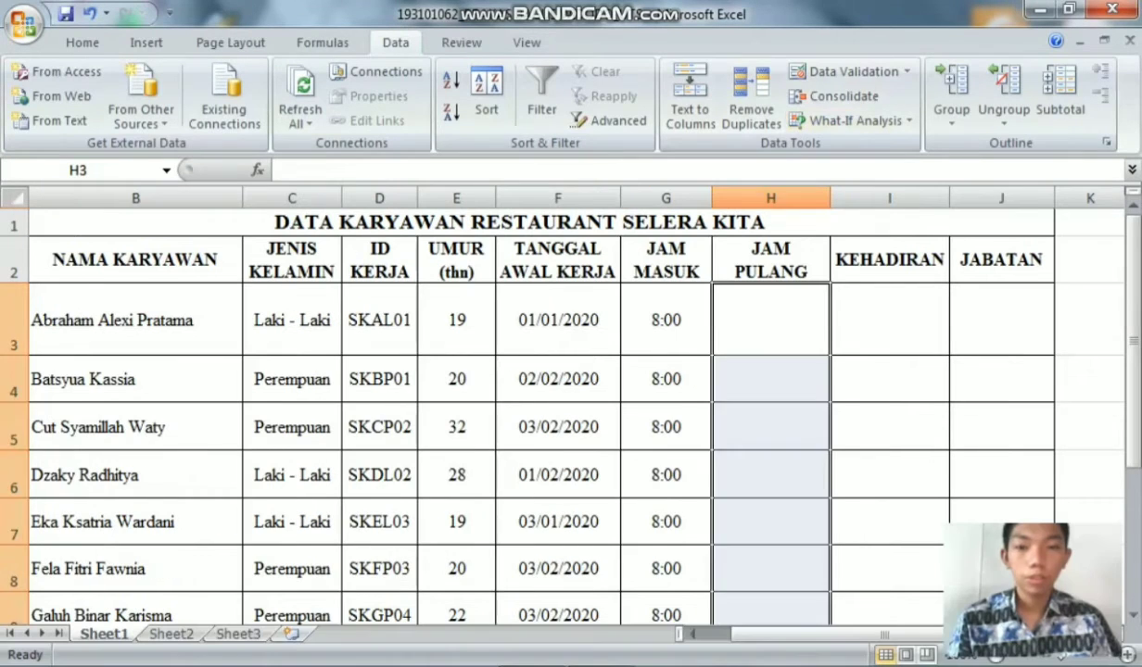
Add data validation to the JAM PULANG cells from H3 down, allowing only times less than or equal to 17:00.
{"action": "left_click", "coordinate": [771, 320]}
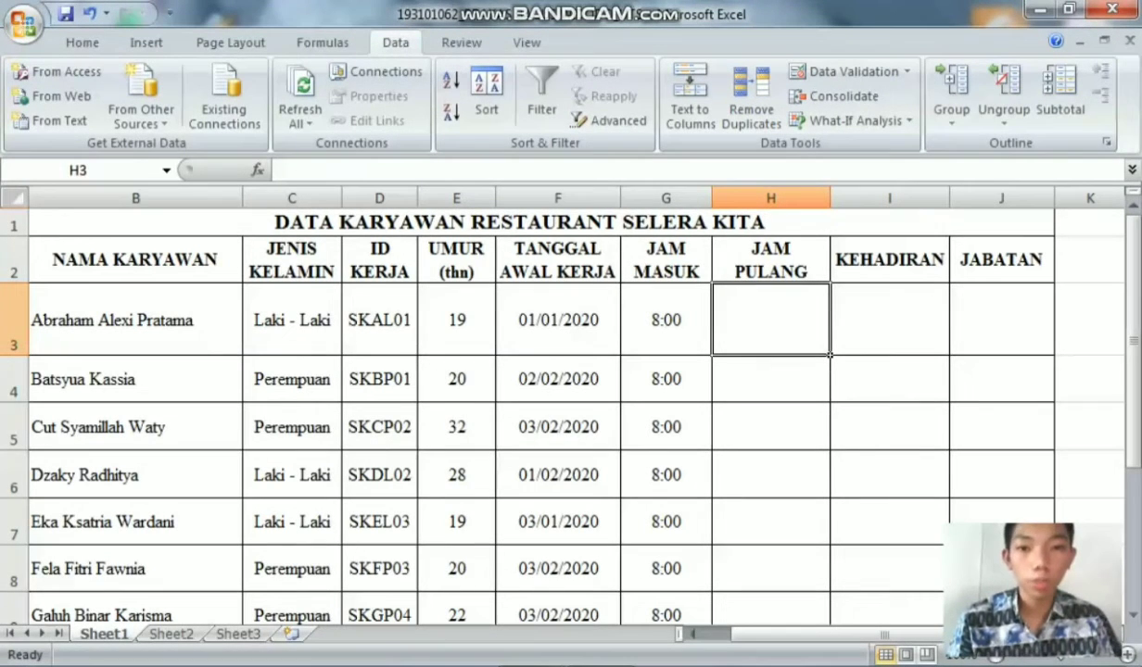
{"action": "left_click_drag", "start_coordinate": [827, 353], "coordinate": [831, 584]}
{"action": "scroll", "coordinate": [830, 584], "scroll_direction": "up", "scroll_amount": 2}
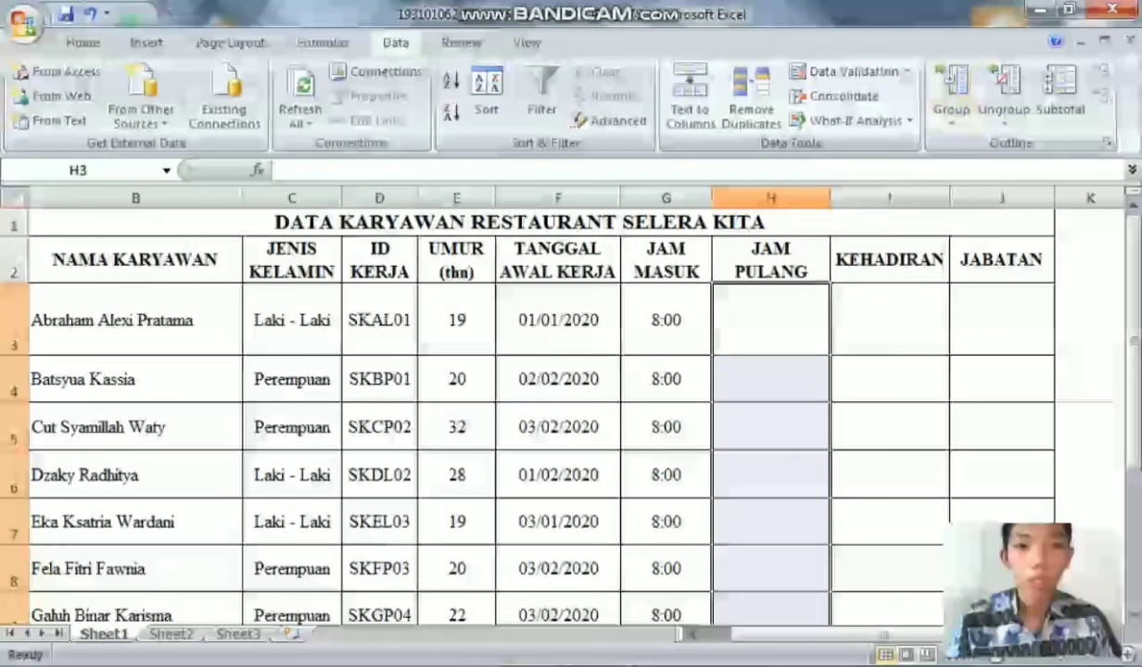
{"action": "left_click", "coordinate": [906, 71]}
{"action": "left_click", "coordinate": [866, 96]}
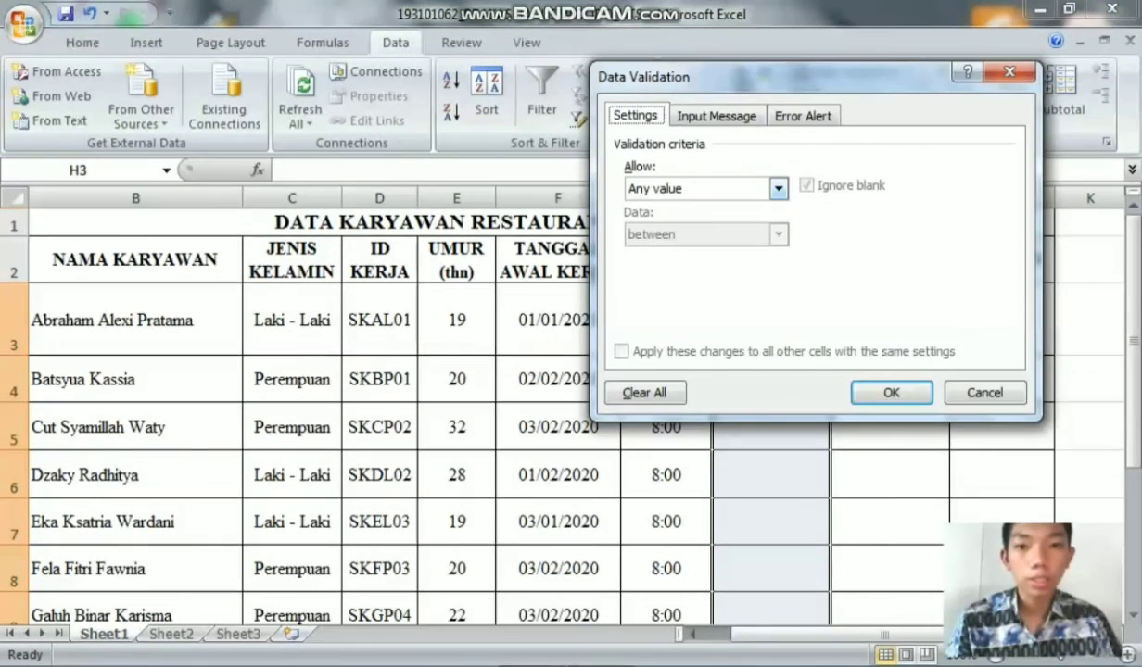
{"action": "left_click", "coordinate": [778, 188]}
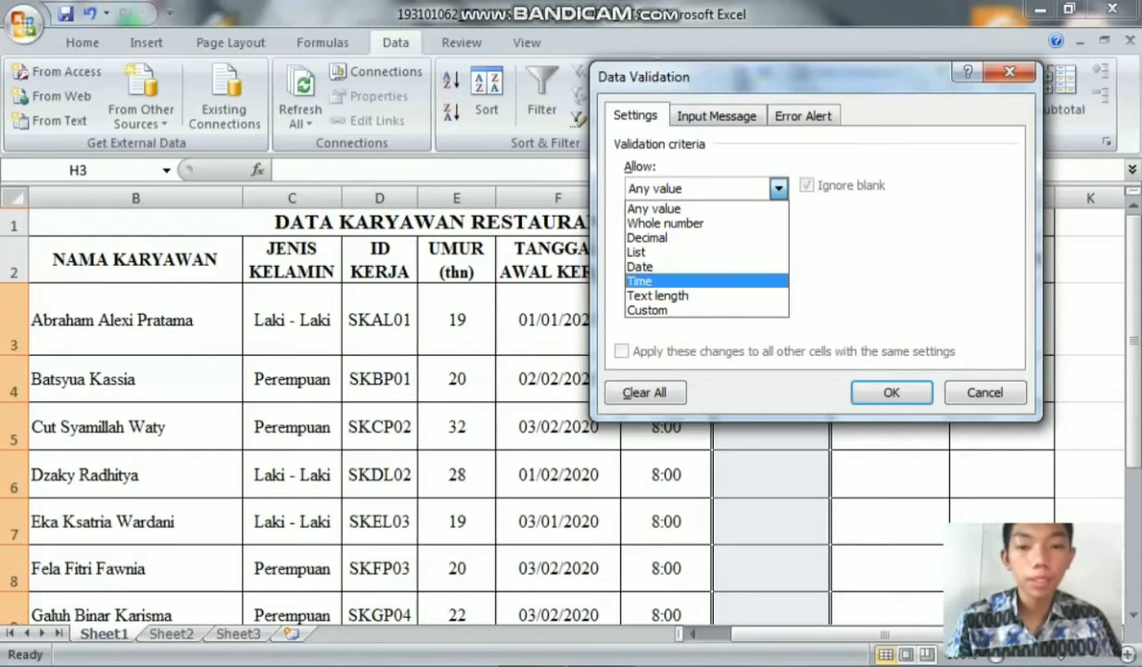
{"action": "left_click", "coordinate": [686, 281]}
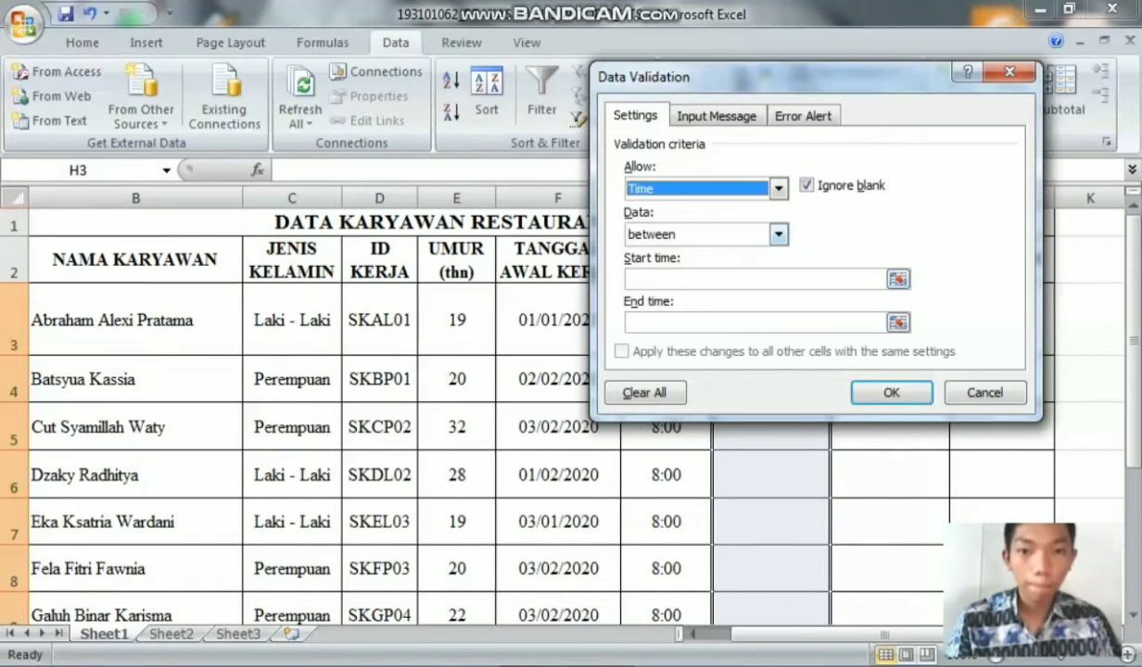
{"action": "left_click", "coordinate": [777, 235]}
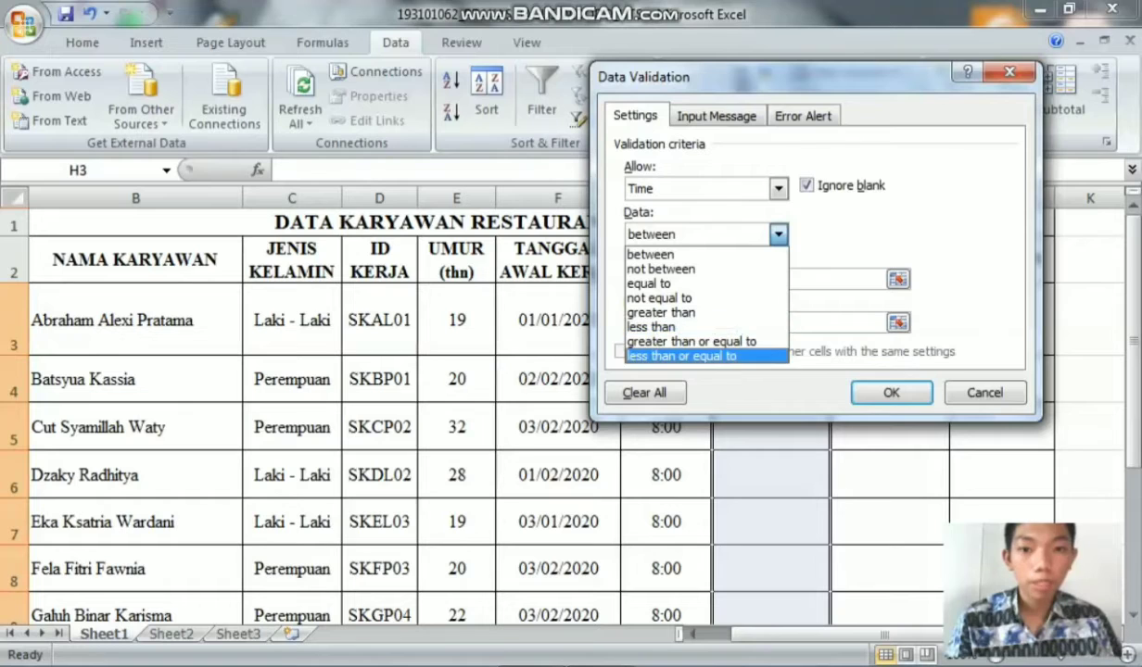
{"action": "key", "text": "Return"}
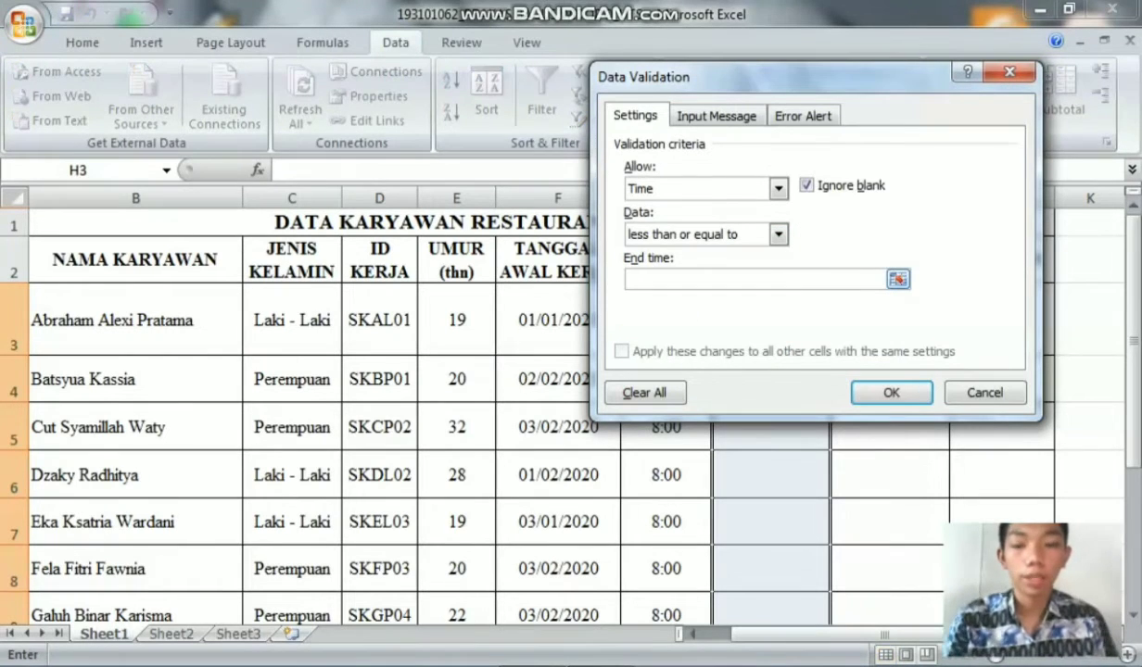
{"action": "type", "text": "17"}
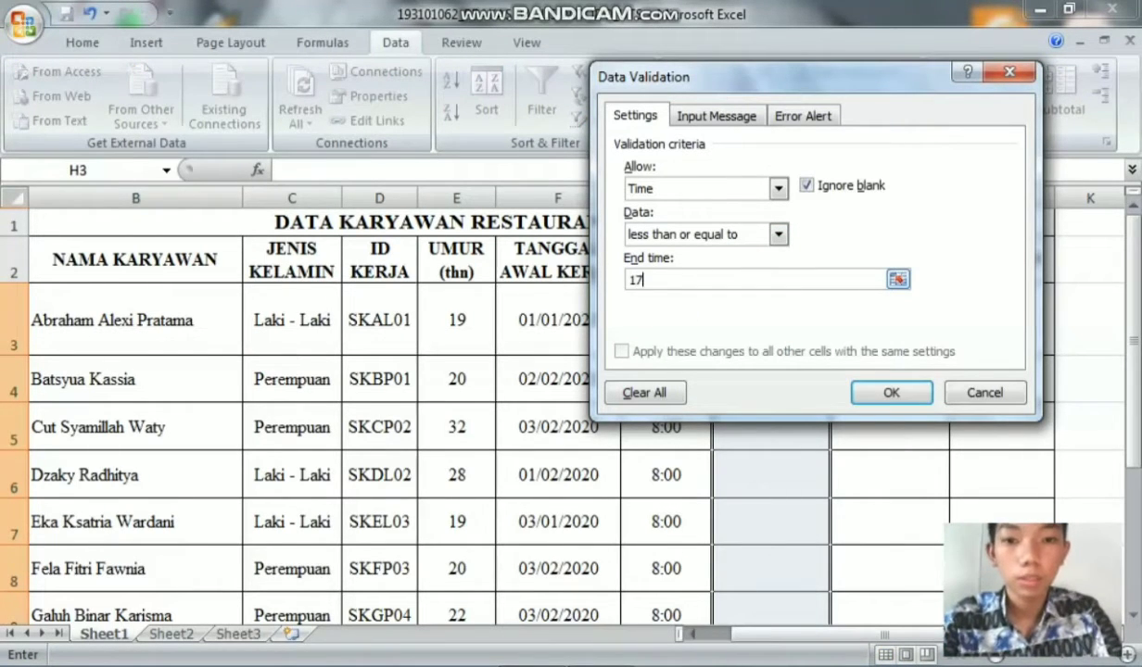
{"action": "type", "text": ":"}
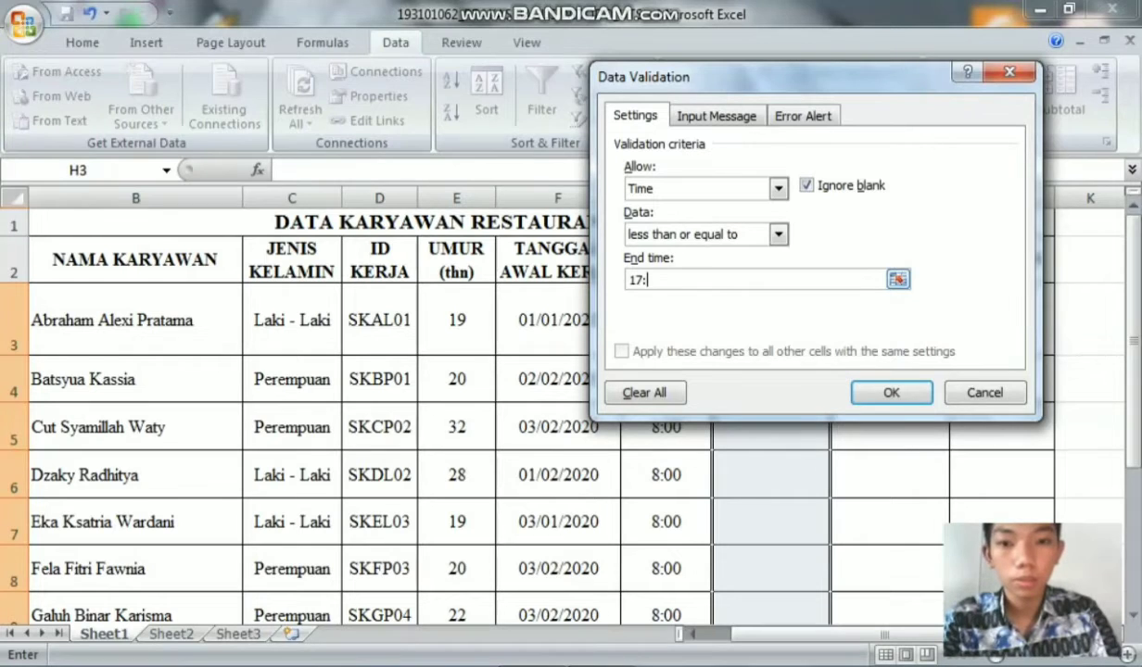
{"action": "type", "text": "00"}
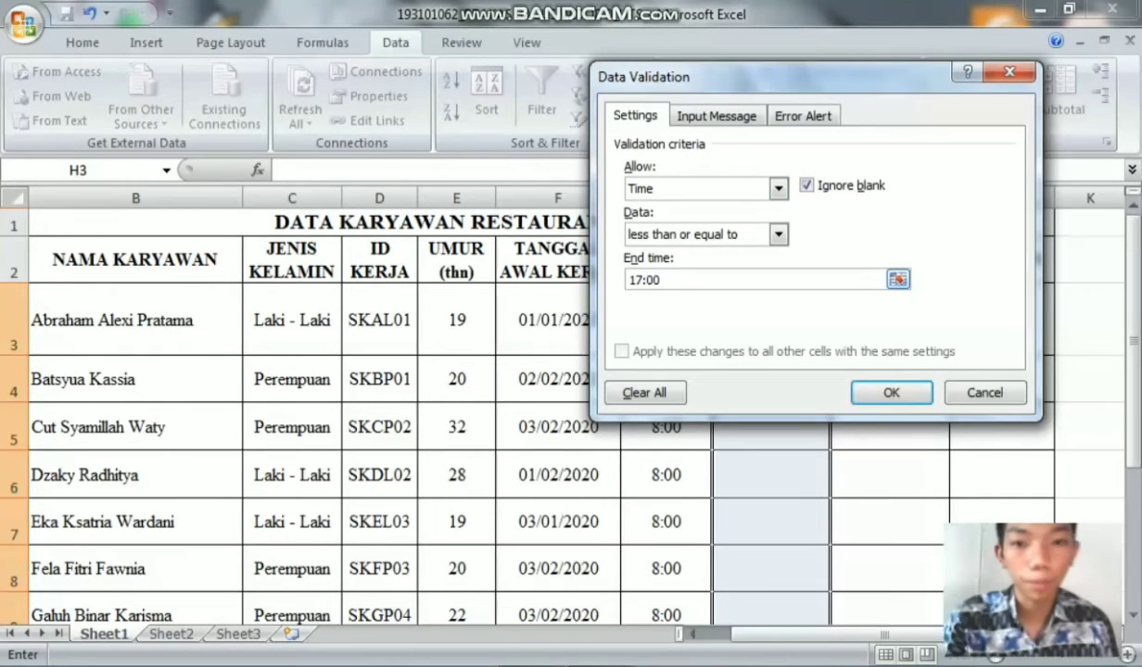
Title the validation input message for the JAM PULANG cells "INPUT JAM PULANG".
{"action": "left_click", "coordinate": [717, 116]}
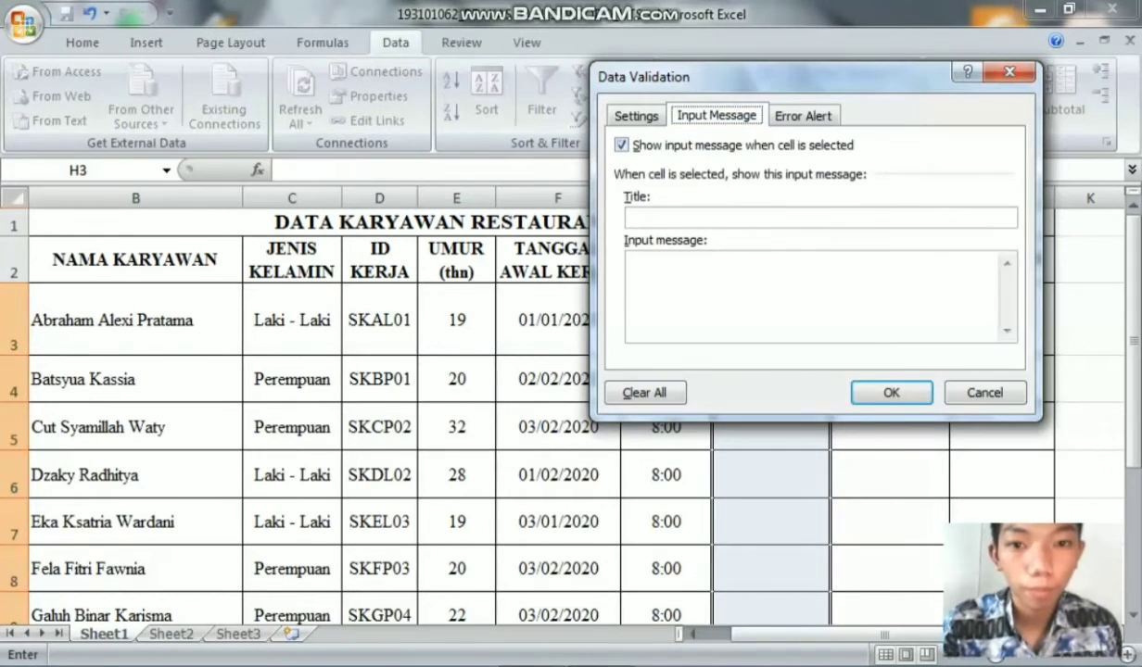
{"action": "left_click", "coordinate": [636, 116]}
{"action": "left_click", "coordinate": [717, 116]}
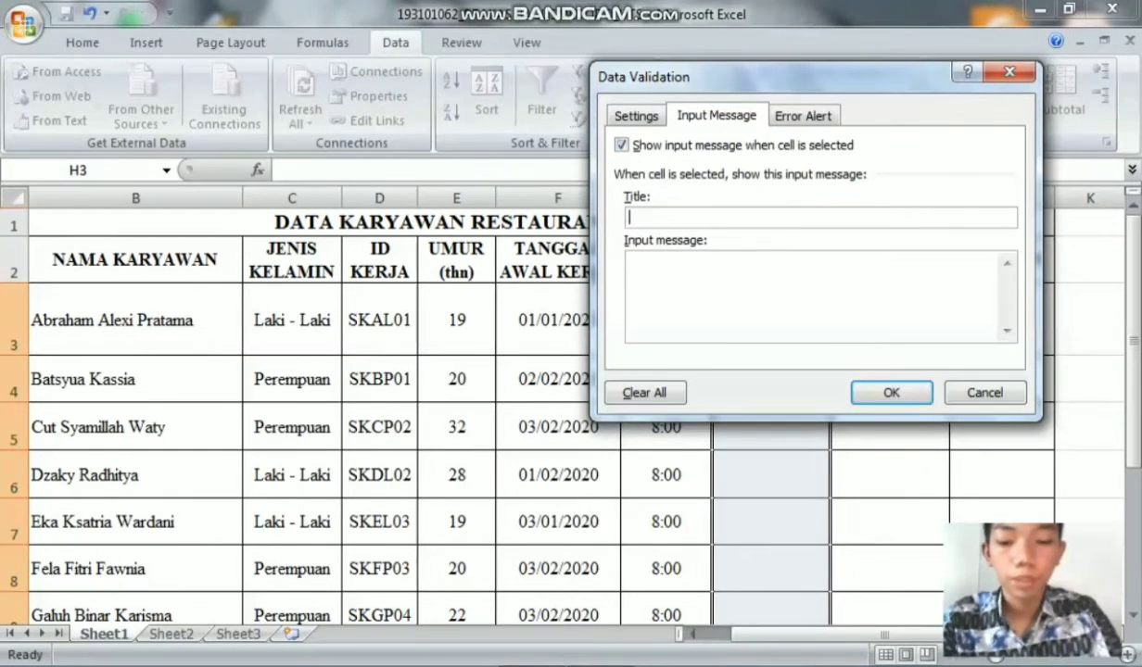
{"action": "type", "text": "INPUT"}
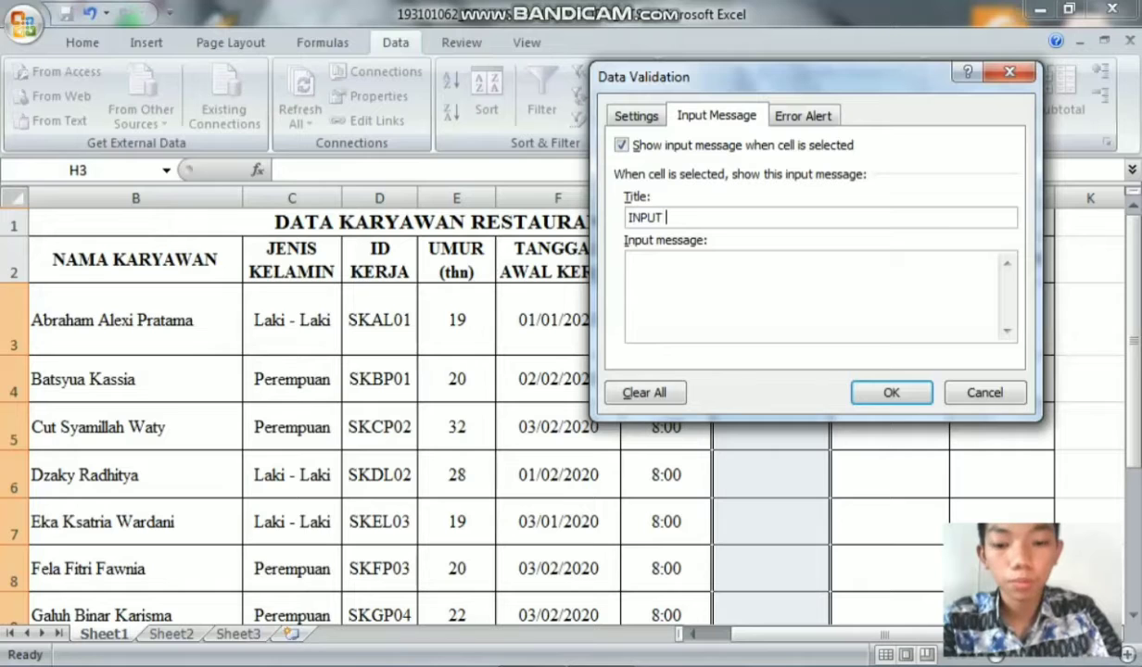
{"action": "type", "text": " JAM PULANG"}
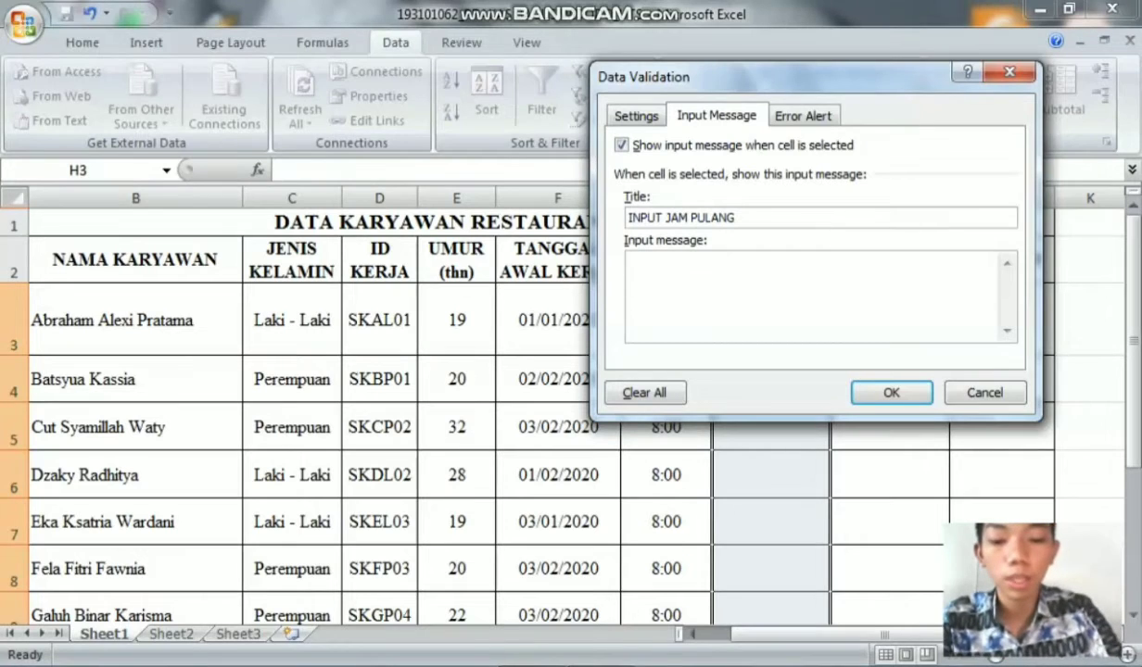
Set the JAM PULANG input message text to "Harap masukkan input data sesuai dengan format yang telah tersetel".
{"action": "type", "text": "Harap me"}
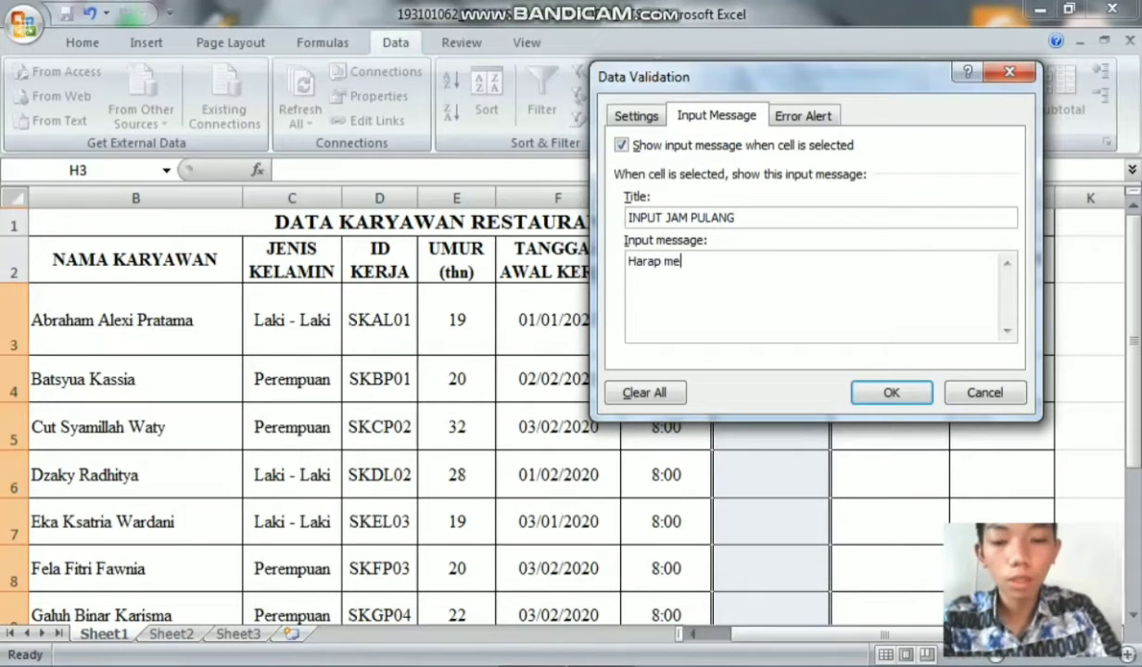
{"action": "key", "text": "BackSpace"}
{"action": "type", "text": "asukkan "}
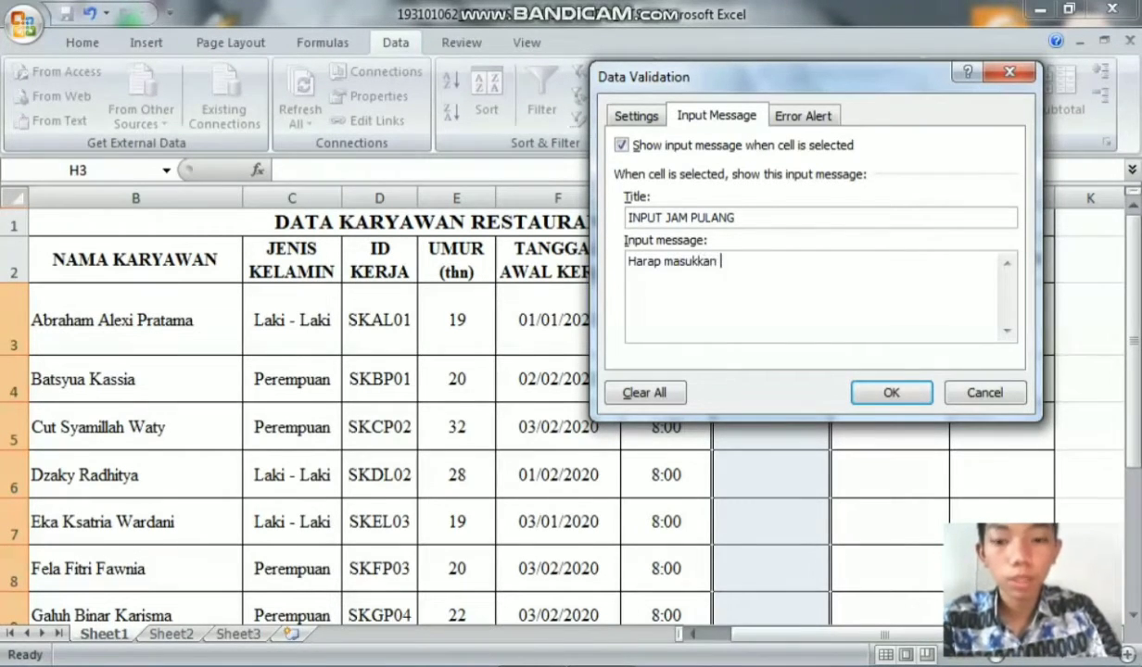
{"action": "type", "text": "input "}
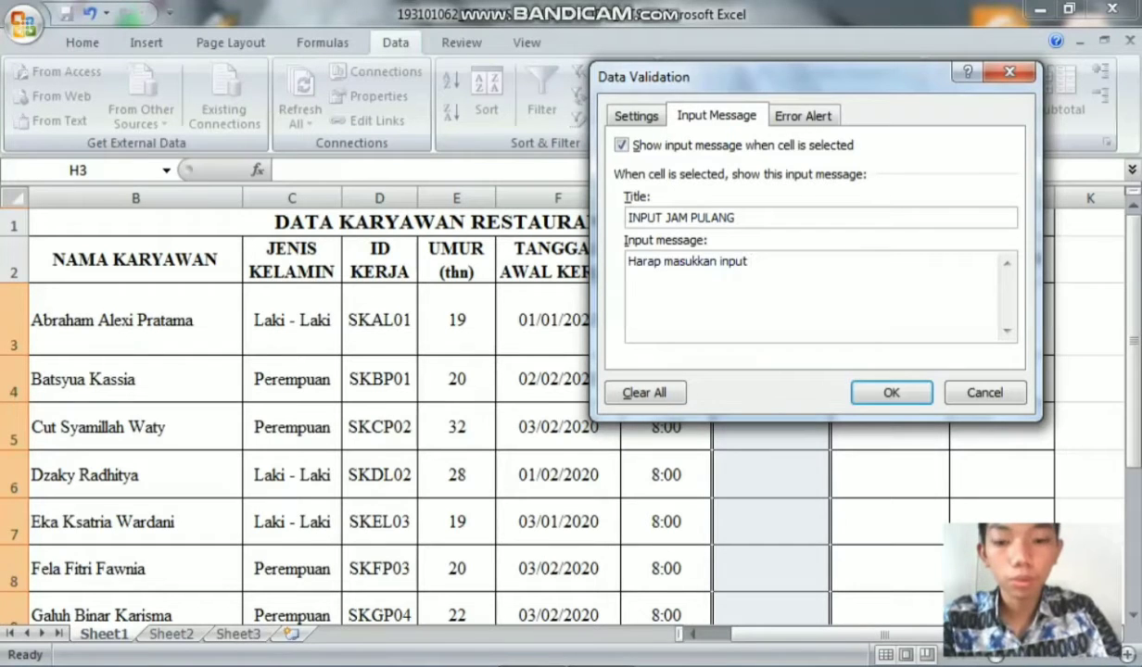
{"action": "type", "text": "data"}
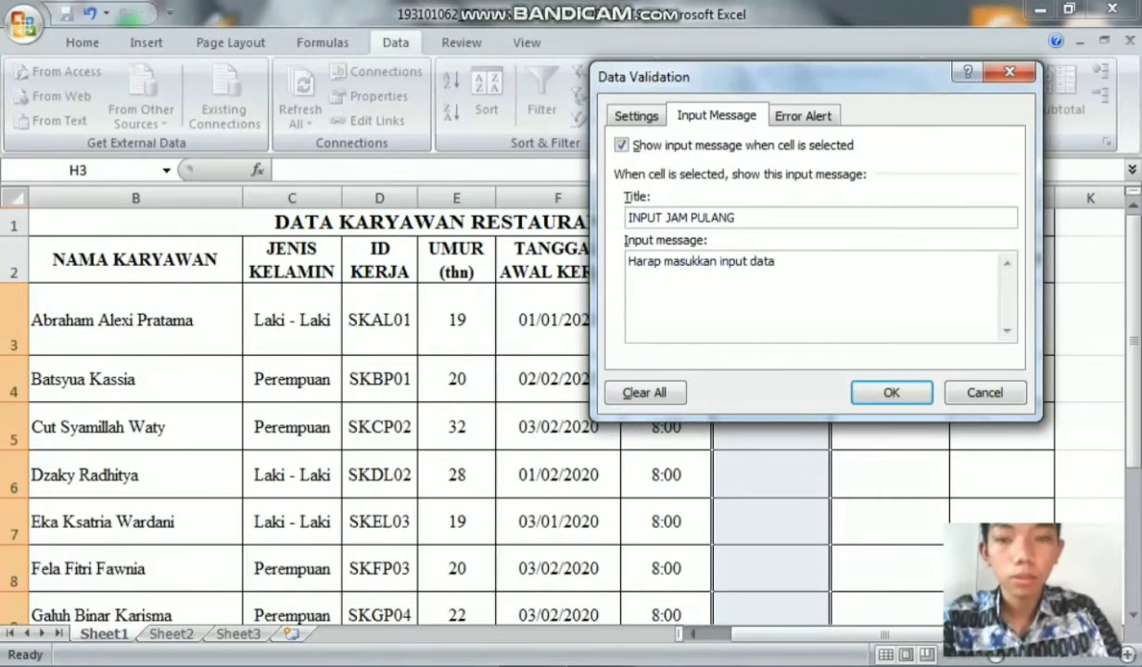
{"action": "type", "text": " sesuai dengan "}
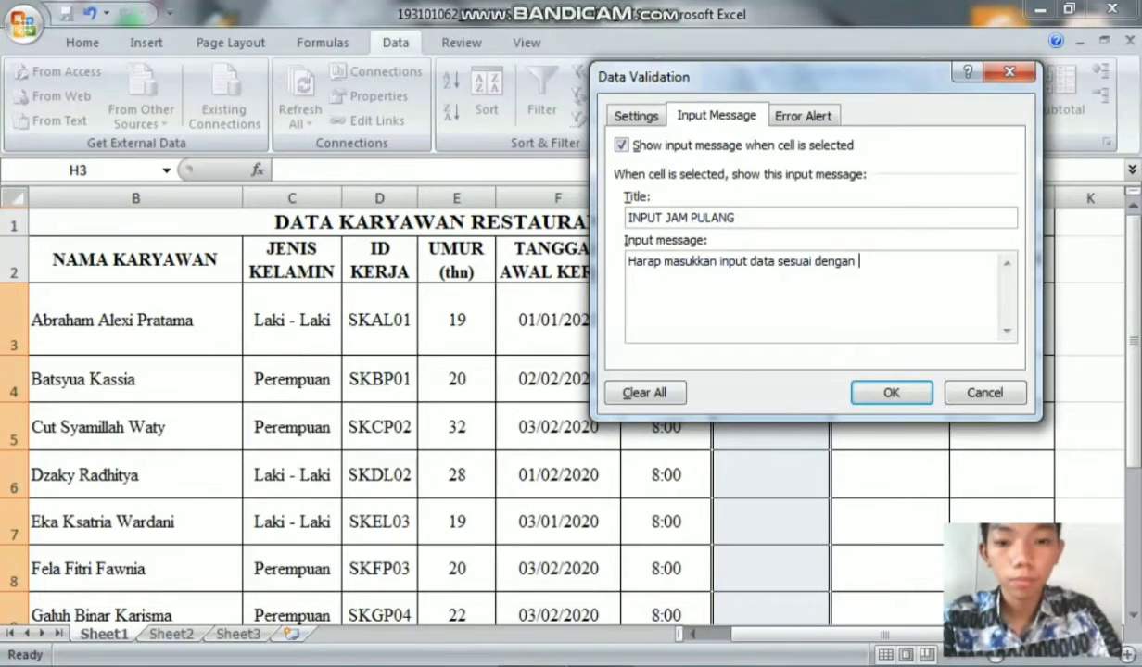
{"action": "type", "text": "forma"}
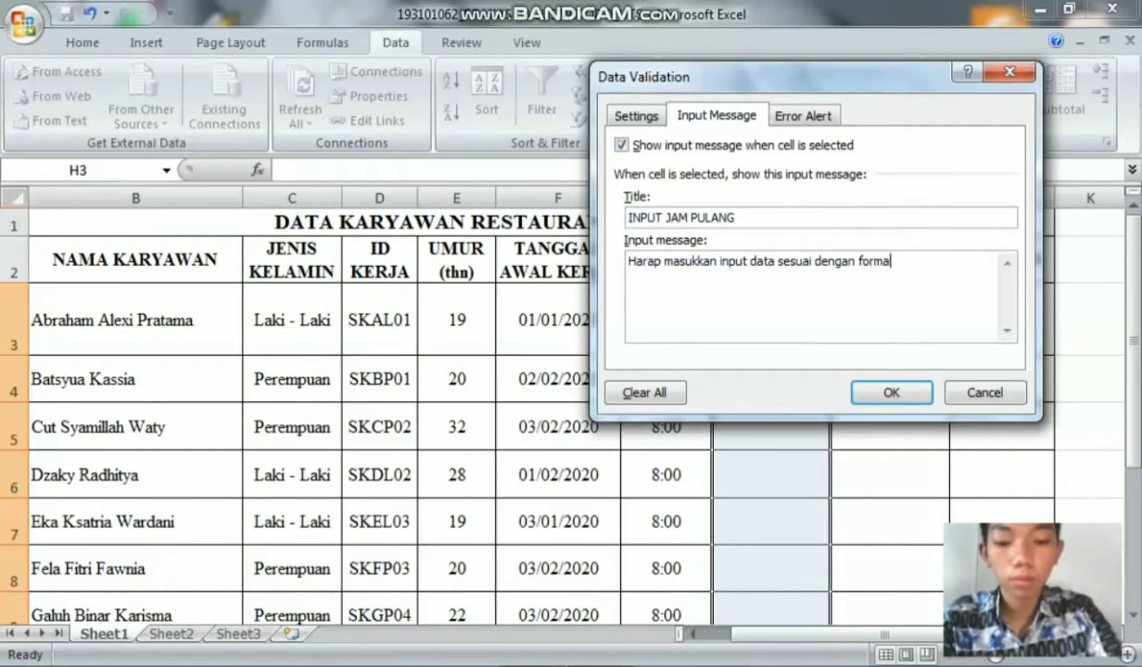
{"action": "type", "text": "t yang telah"}
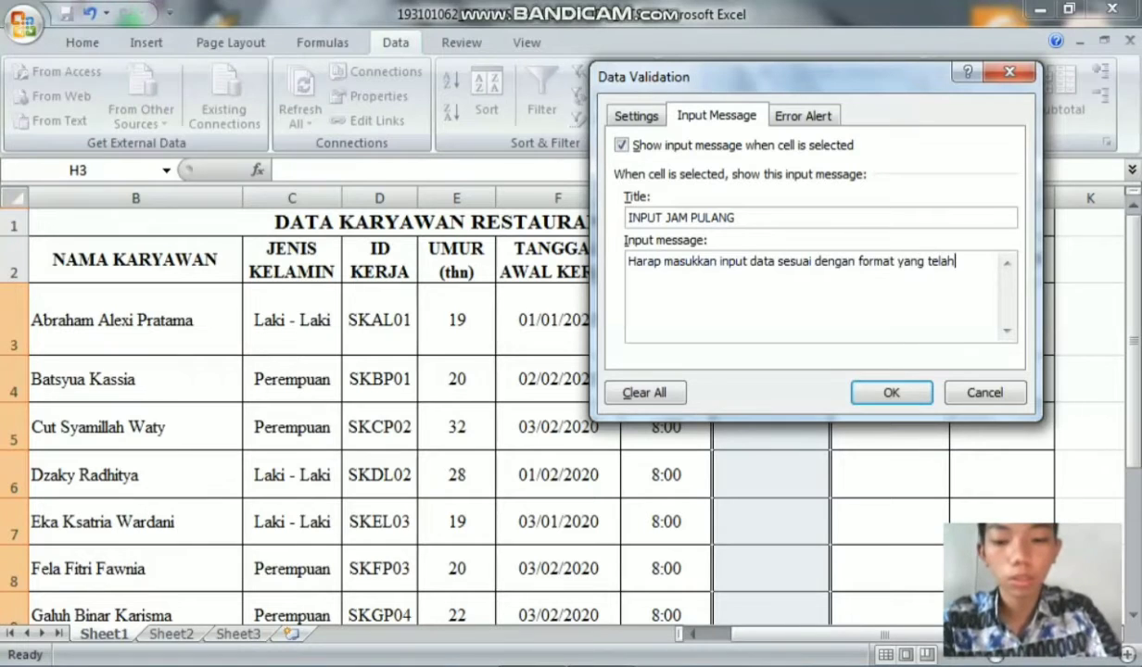
{"action": "type", "text": " tersetel"}
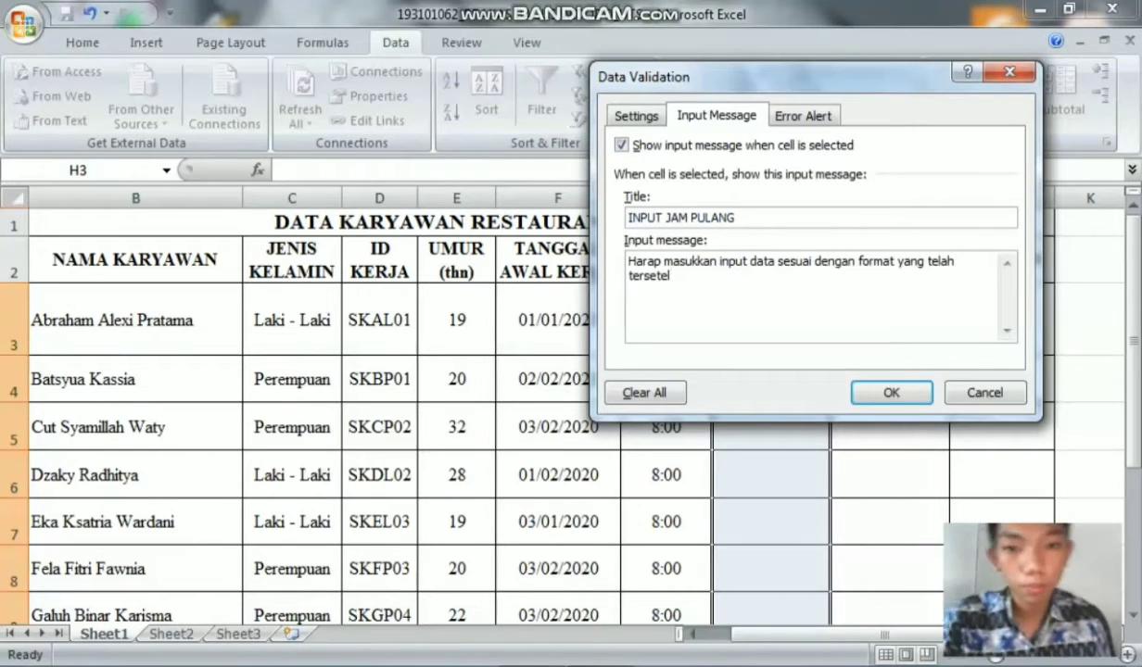
Set the JAM PULANG error alert to the Information style with the title "INPUT SALAH".
{"action": "left_click", "coordinate": [804, 115]}
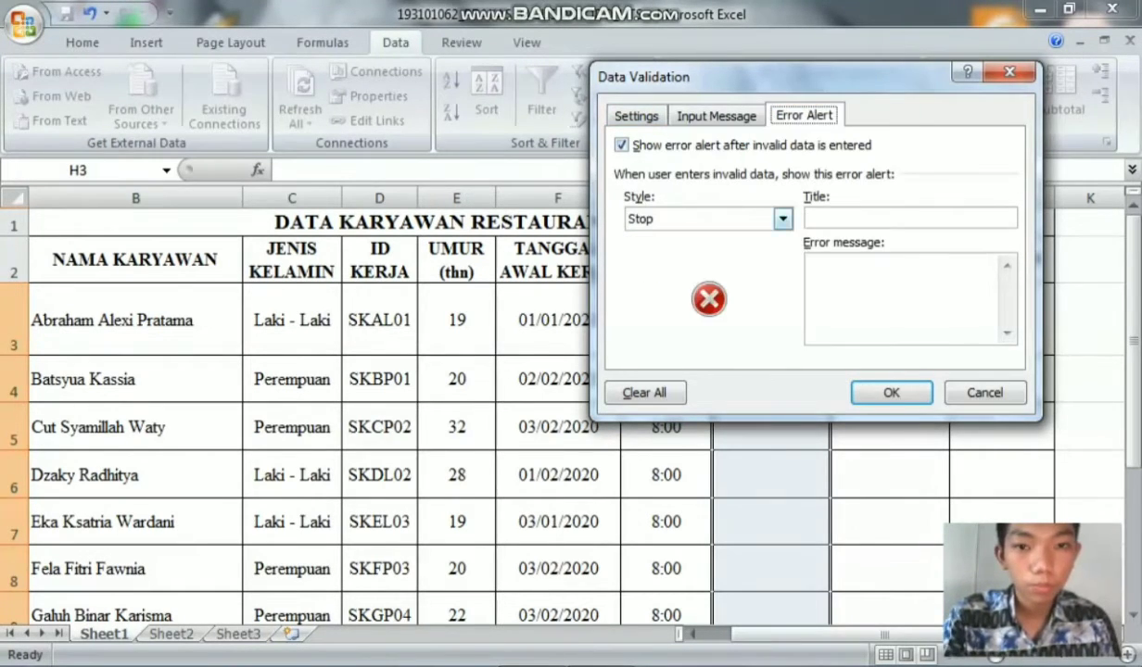
{"action": "left_click", "coordinate": [783, 219]}
{"action": "left_click", "coordinate": [667, 257]}
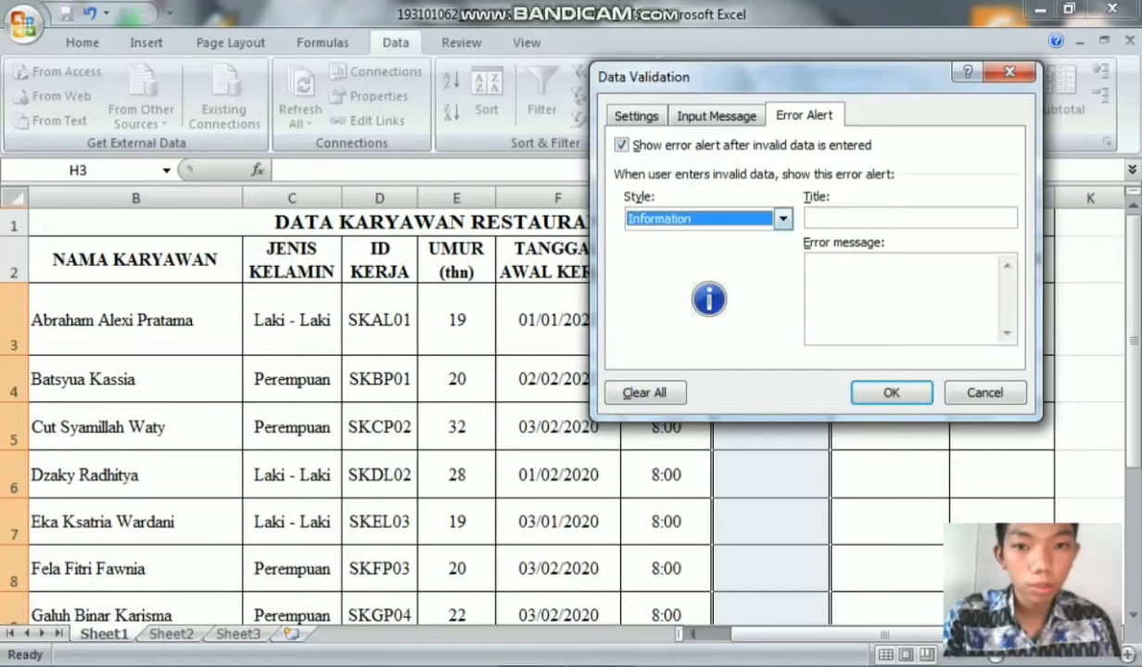
{"action": "left_click", "coordinate": [862, 217]}
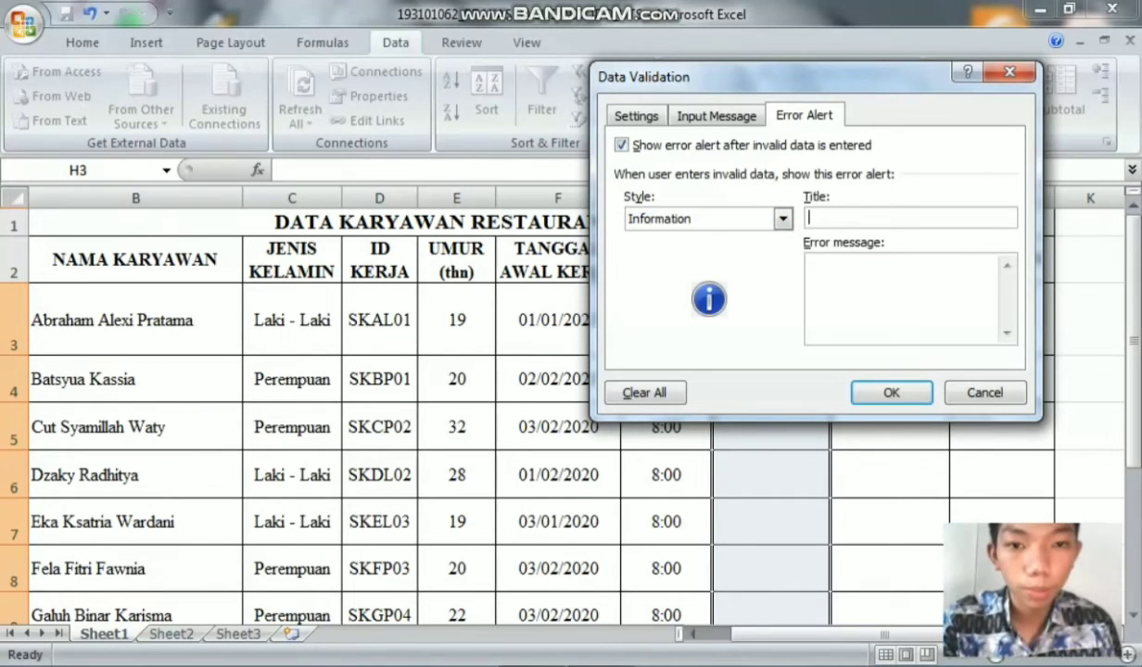
{"action": "type", "text": "INPUT SALAH"}
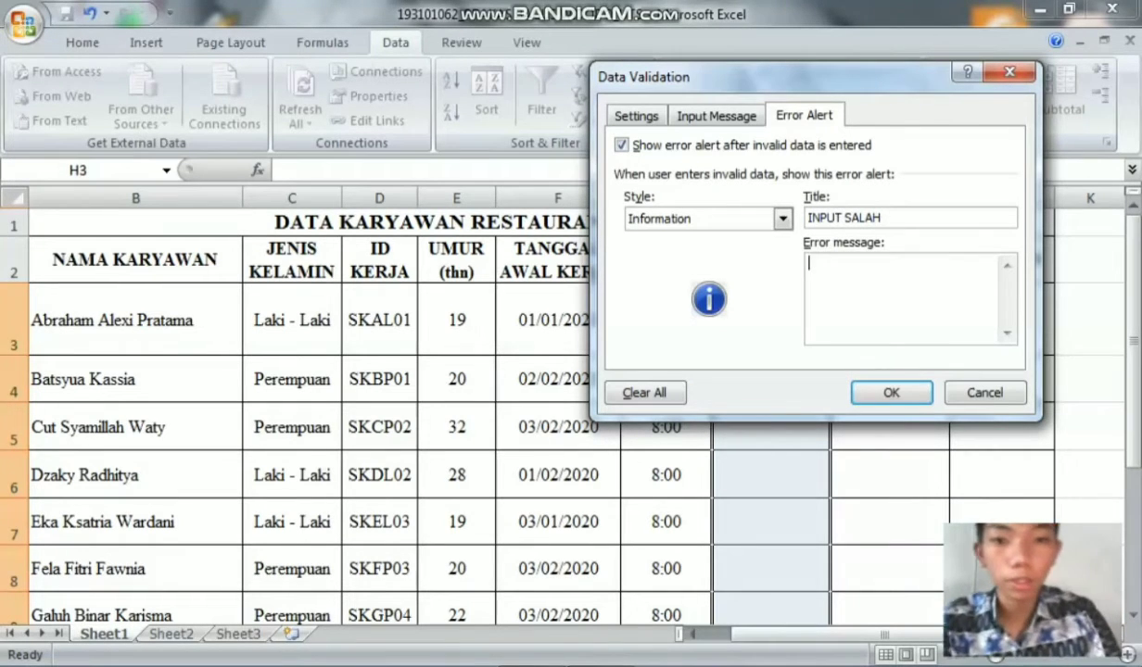
Set the JAM PULANG error message to "Input yang anda masukkan kurang tepat" with a second line starting "Harap cek kembali".
{"action": "type", "text": "Input"}
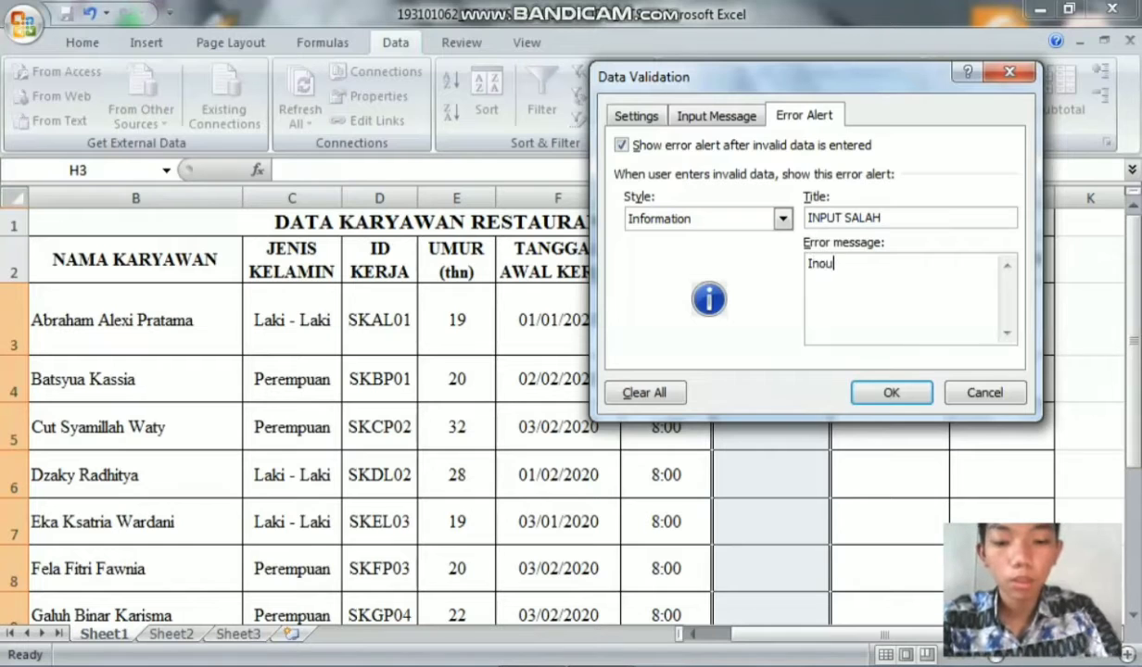
{"action": "key", "text": "BackSpace"}
{"action": "key", "text": "BackSpace"}
{"action": "key", "text": "BackSpace"}
{"action": "type", "text": "put "}
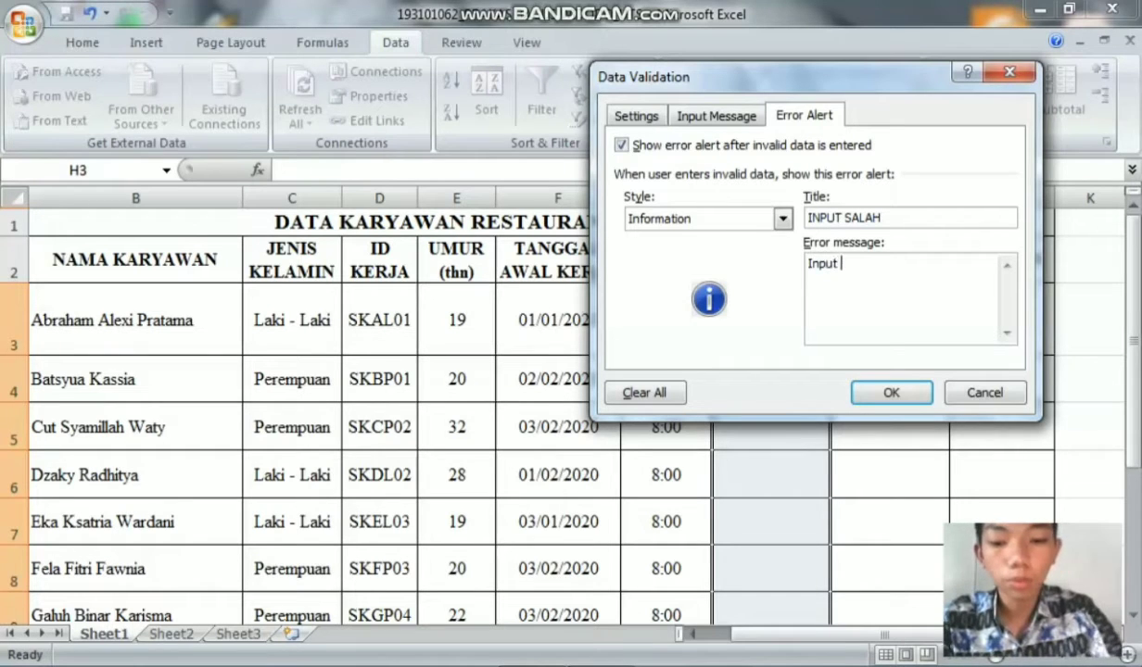
{"action": "type", "text": "yang anda masuk"}
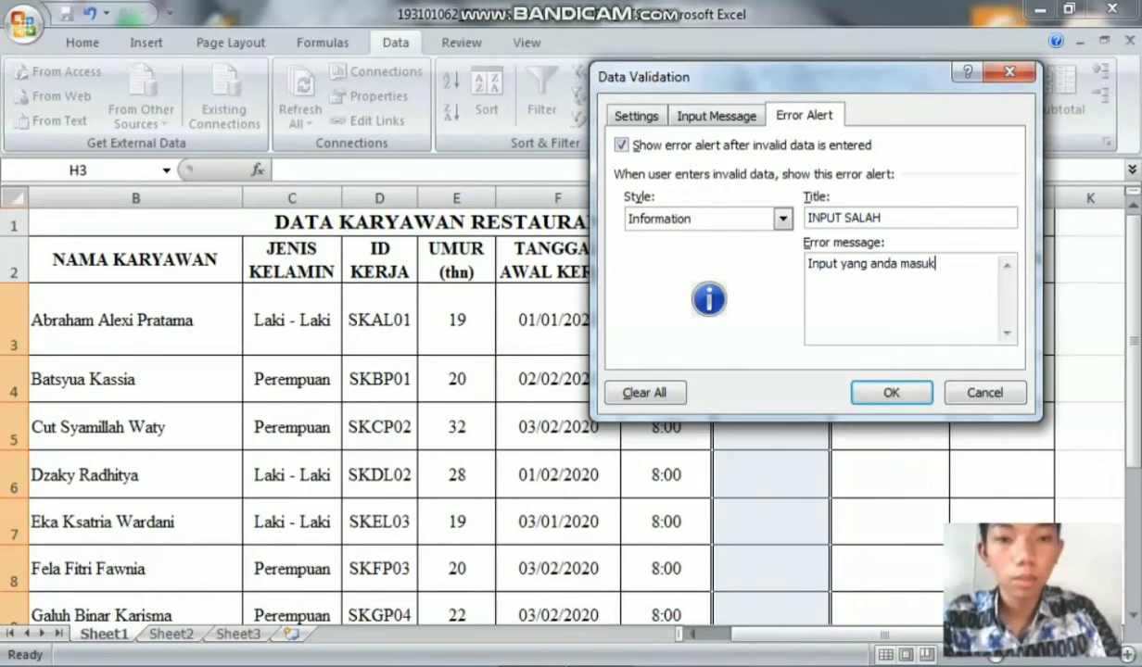
{"action": "type", "text": "kan kurang tepat"}
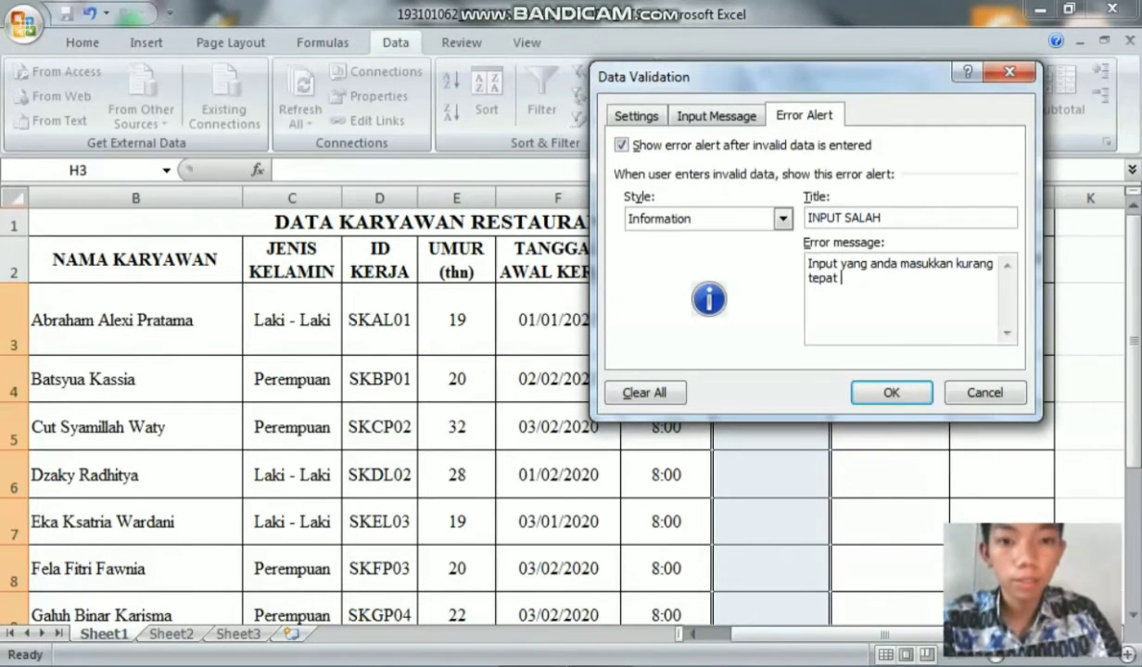
{"action": "key", "text": "Return"}
{"action": "type", "text": "Harap cekn"}
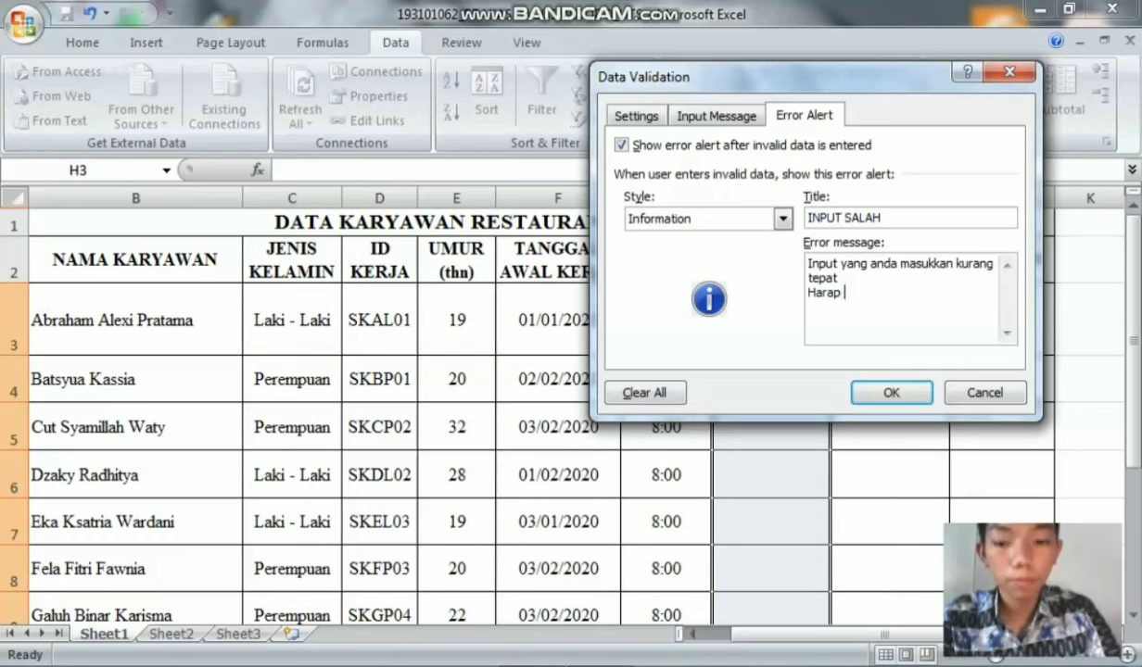
{"action": "key", "text": "BackSpace"}
{"action": "type", "text": "kembali"}
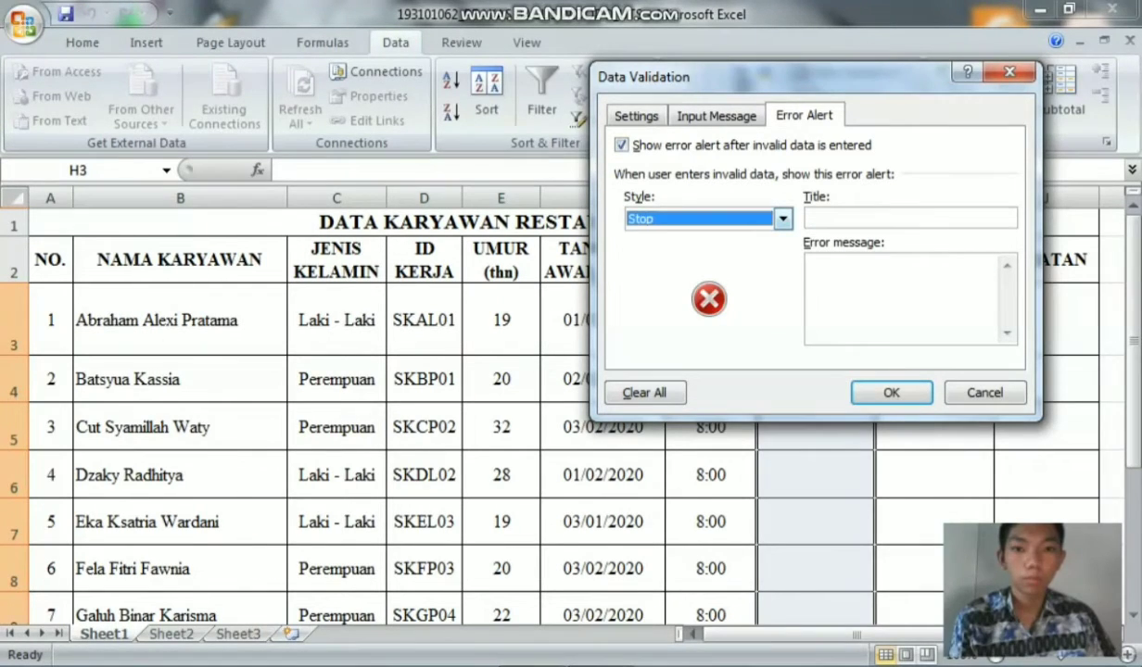
Set the JAM PULANG error alert to the Stop style with the title "INPUT SALAH".
{"action": "left_click", "coordinate": [783, 218]}
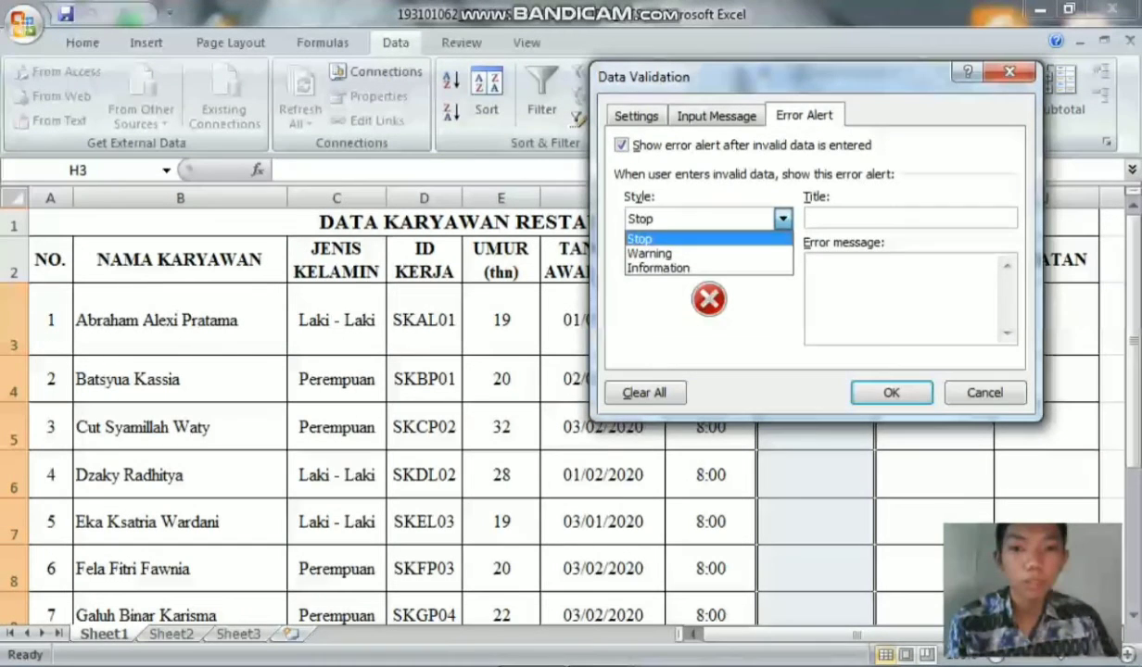
{"action": "left_click", "coordinate": [685, 239]}
{"action": "left_click", "coordinate": [909, 218]}
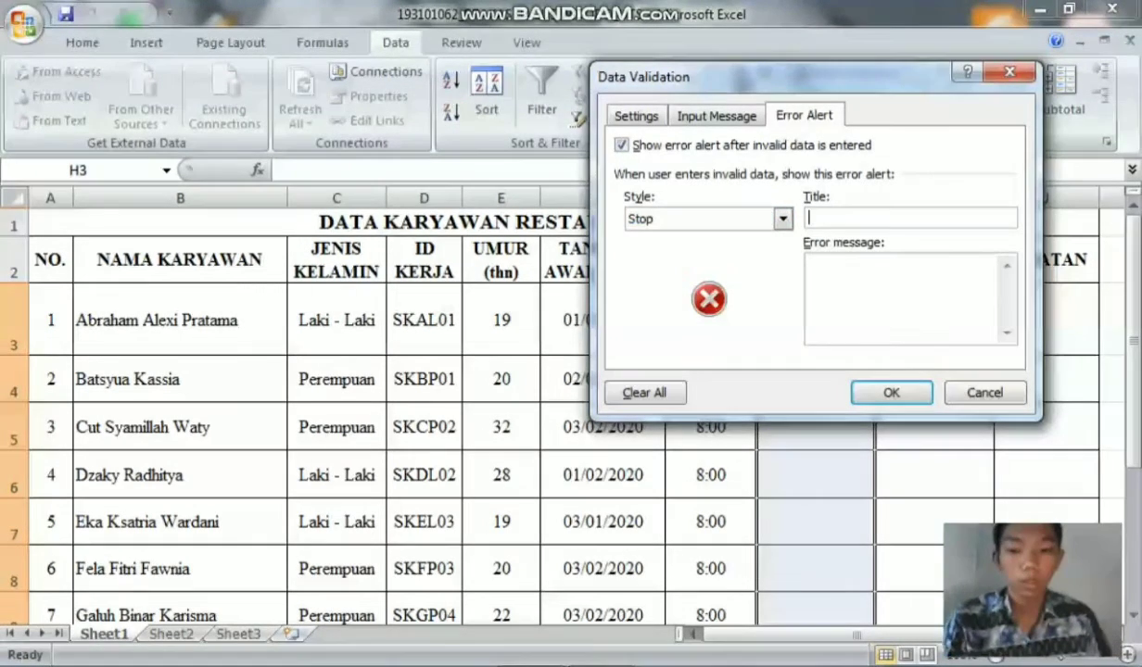
{"action": "type", "text": "INPUT SALAH"}
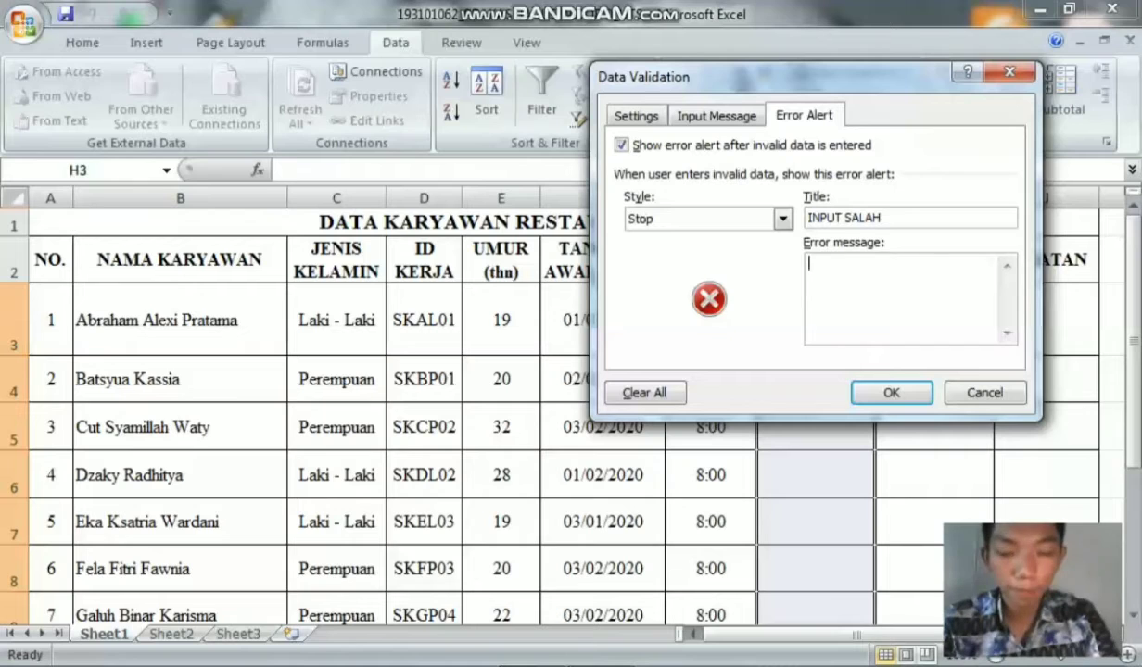
Set the error message to "Input yang anda masukkan kurang tepat" and, on a new line, "Harap cek kembali input tersebut", and apply the validation.
{"action": "type", "text": "INput"}
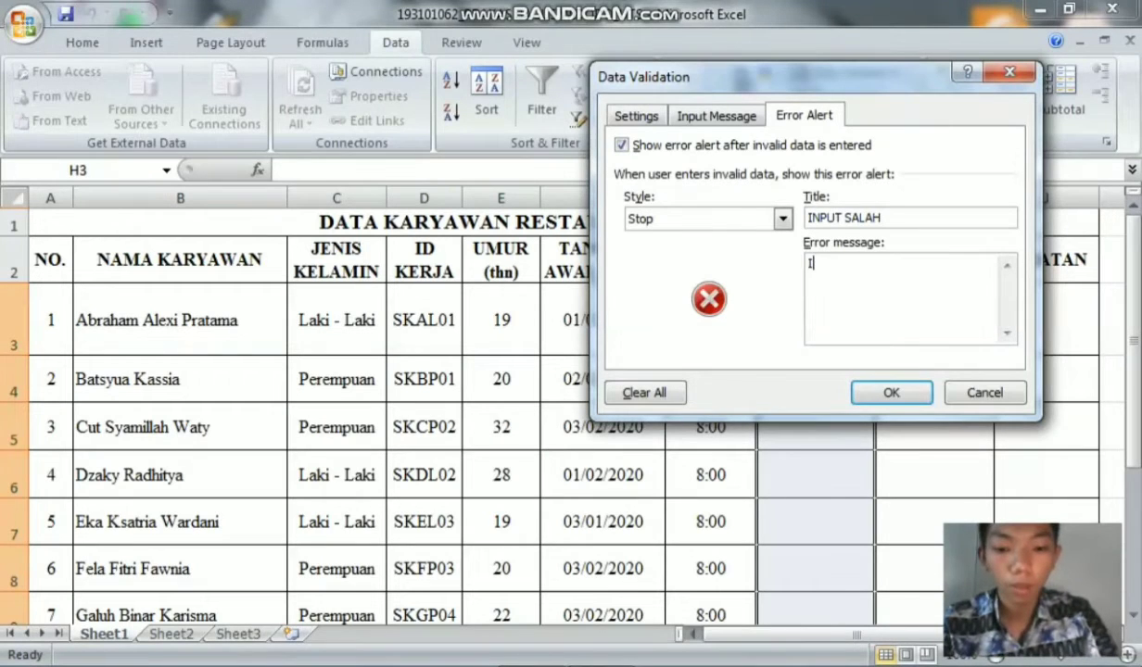
{"action": "key", "text": "BackSpace"}
{"action": "key", "text": "BackSpace"}
{"action": "key", "text": "BackSpace"}
{"action": "key", "text": "BackSpace"}
{"action": "key", "text": "BackSpace"}
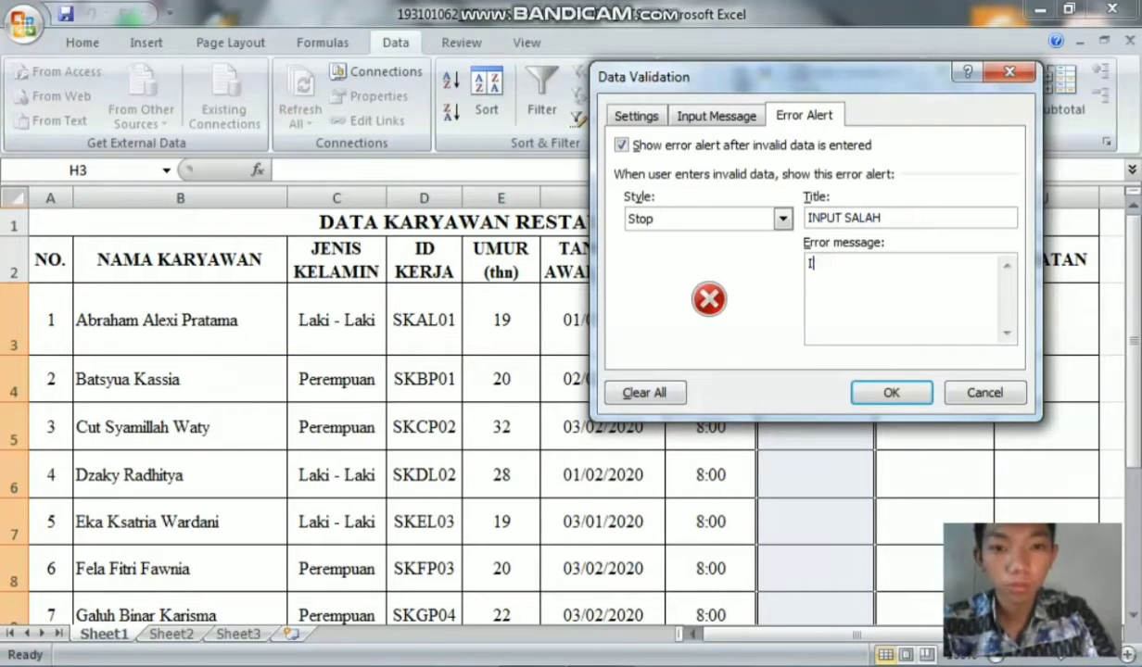
{"action": "type", "text": "nput yang "}
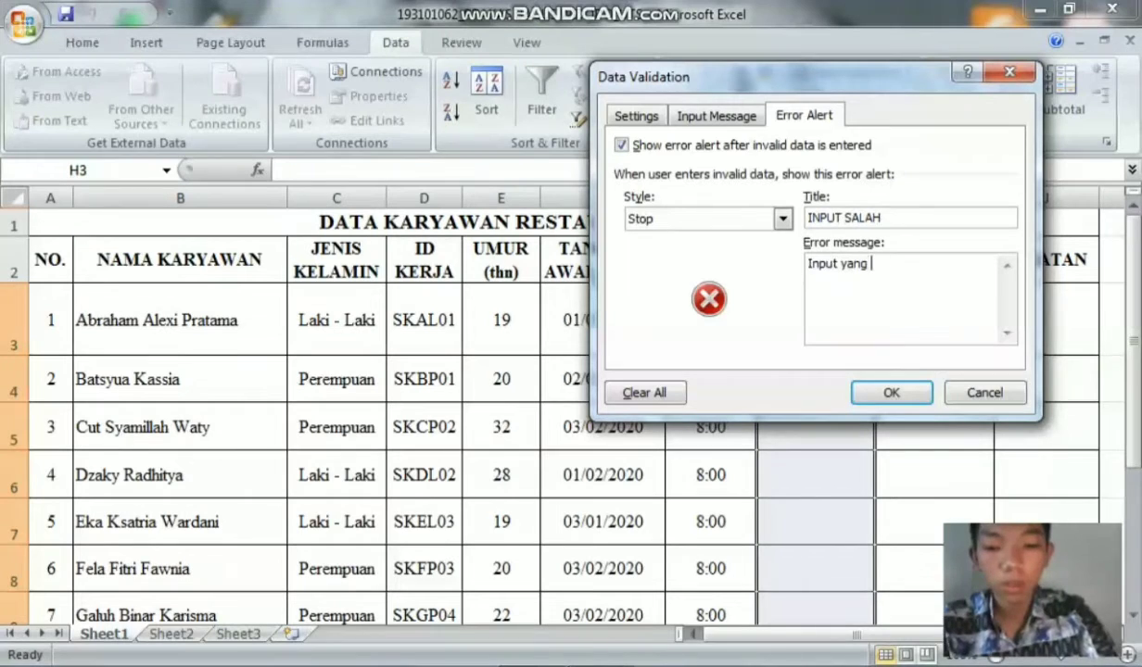
{"action": "type", "text": "anda masukka"}
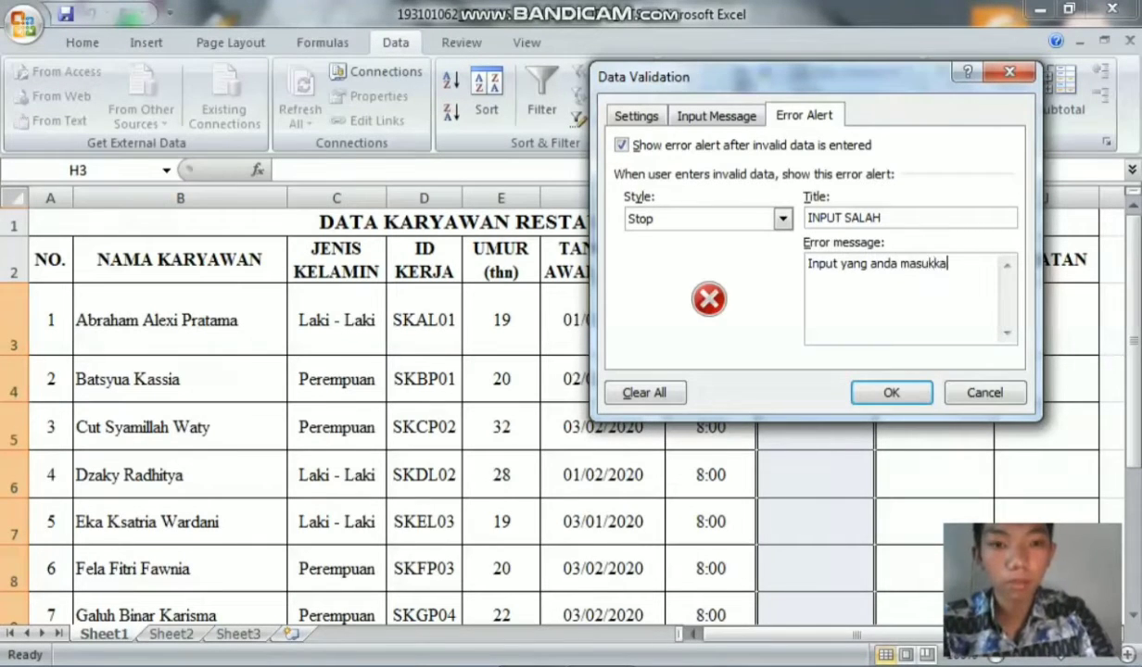
{"action": "type", "text": "n kurang te"}
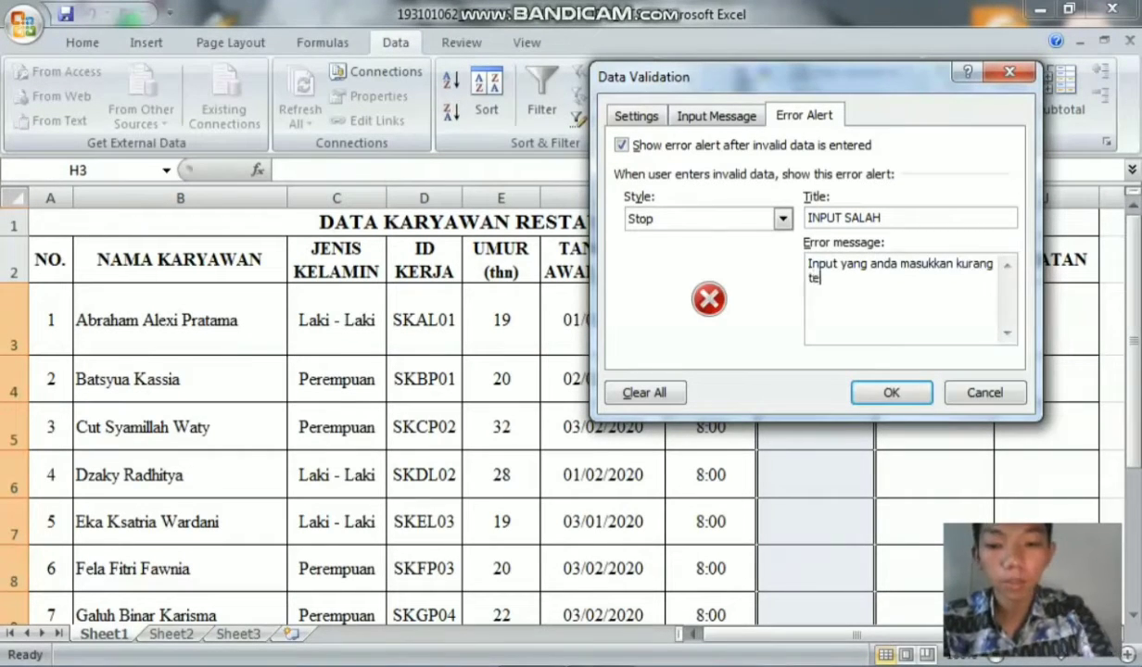
{"action": "type", "text": "pat Harap cej"}
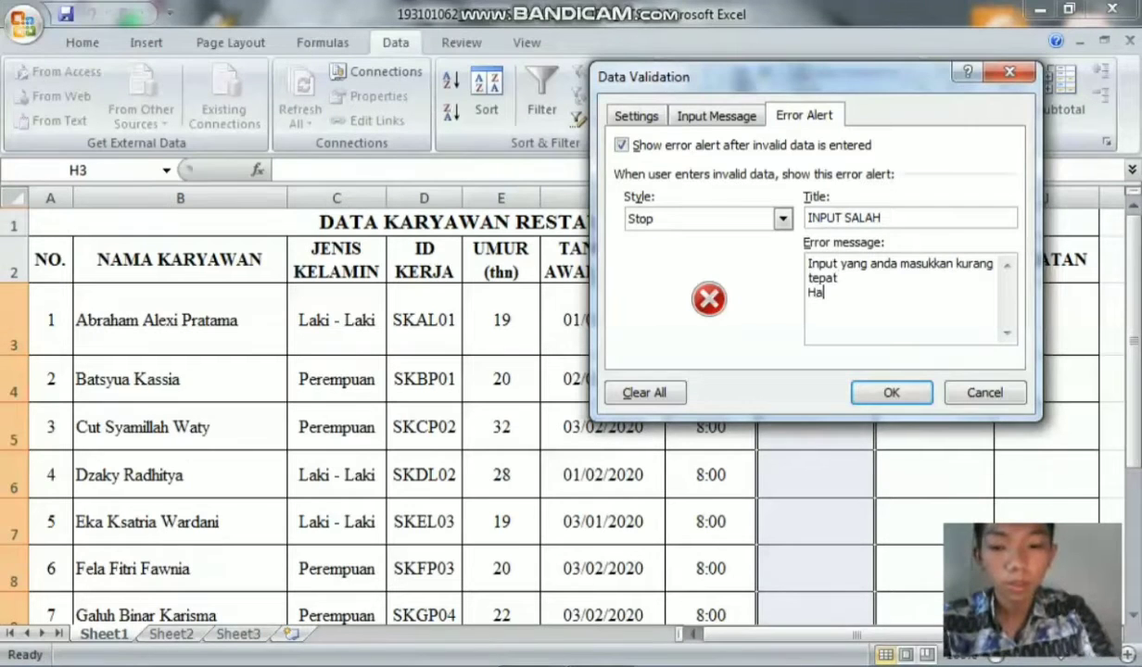
{"action": "key", "text": "BackSpace"}
{"action": "key", "text": "BackSpace"}
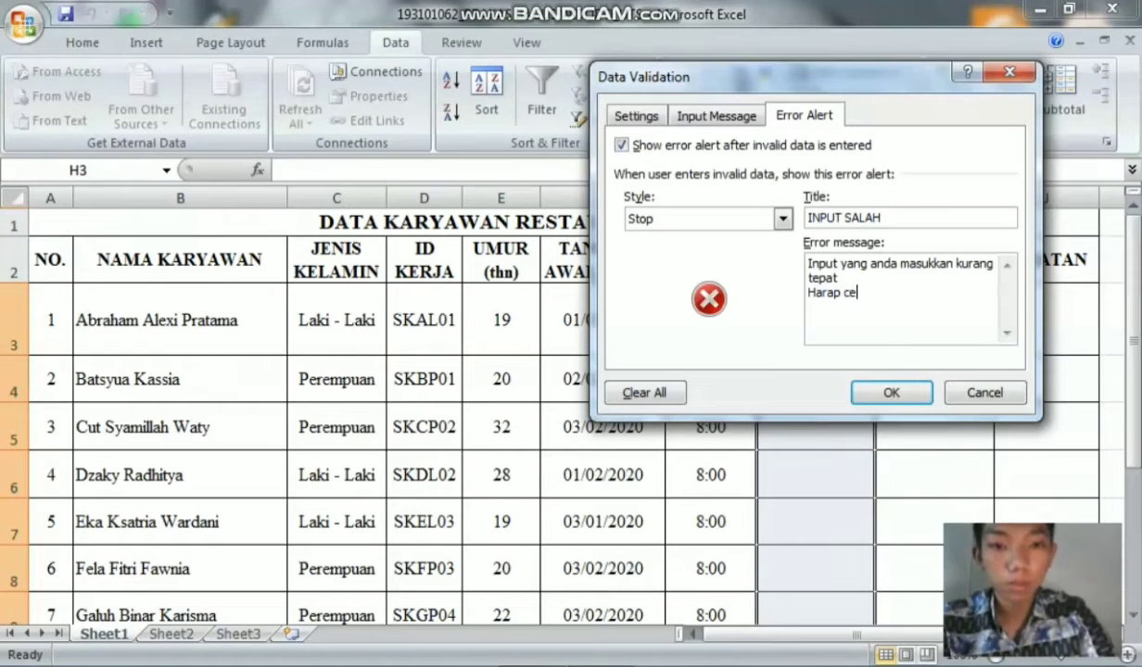
{"action": "type", "text": "k kembali "}
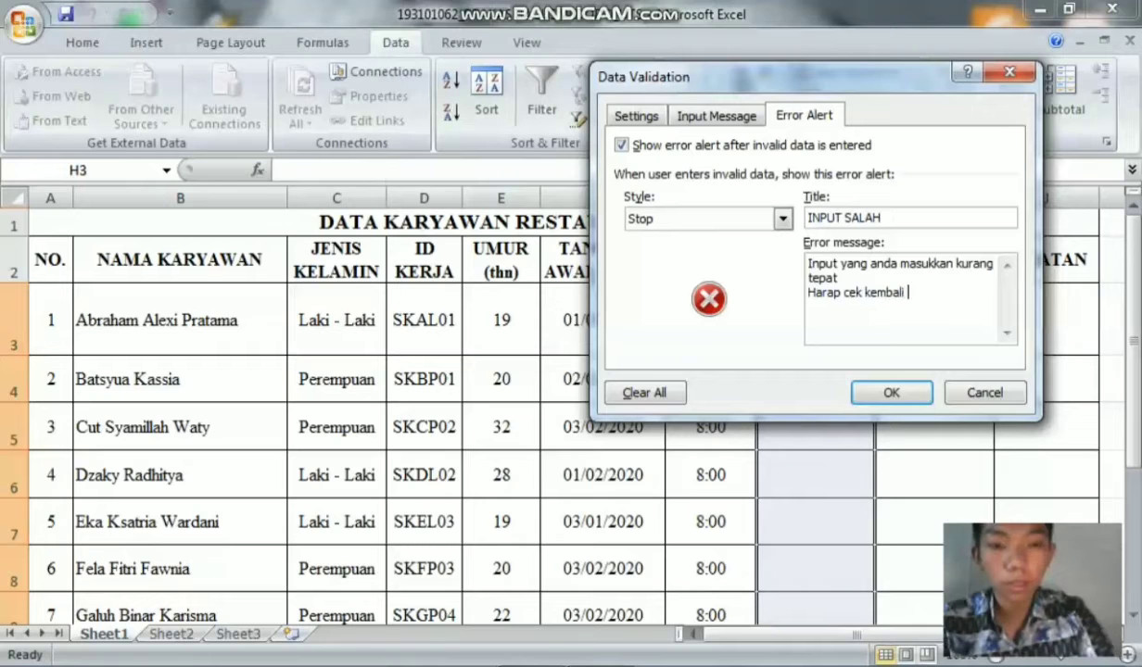
{"action": "type", "text": "input te"}
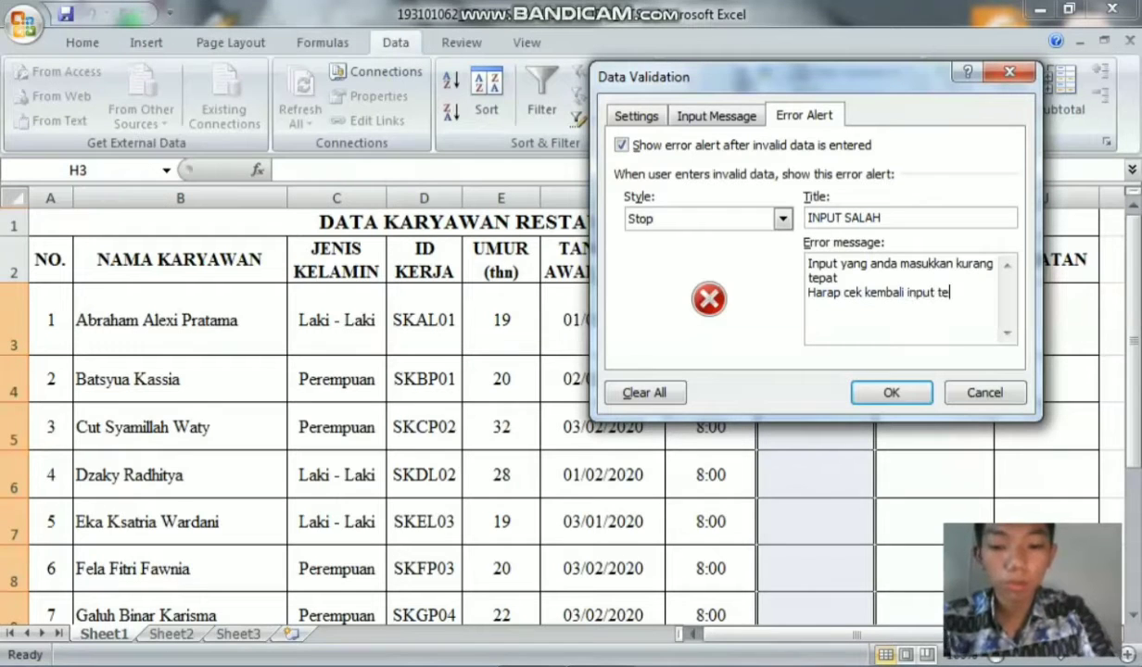
{"action": "type", "text": "rsebut"}
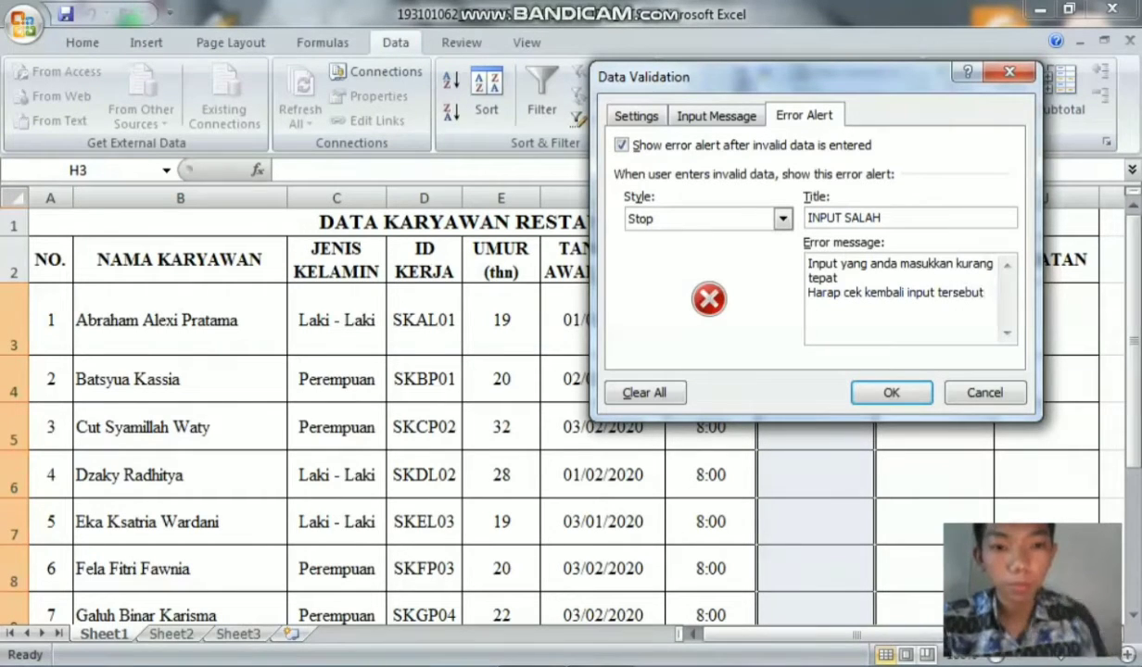
{"action": "left_click", "coordinate": [891, 393]}
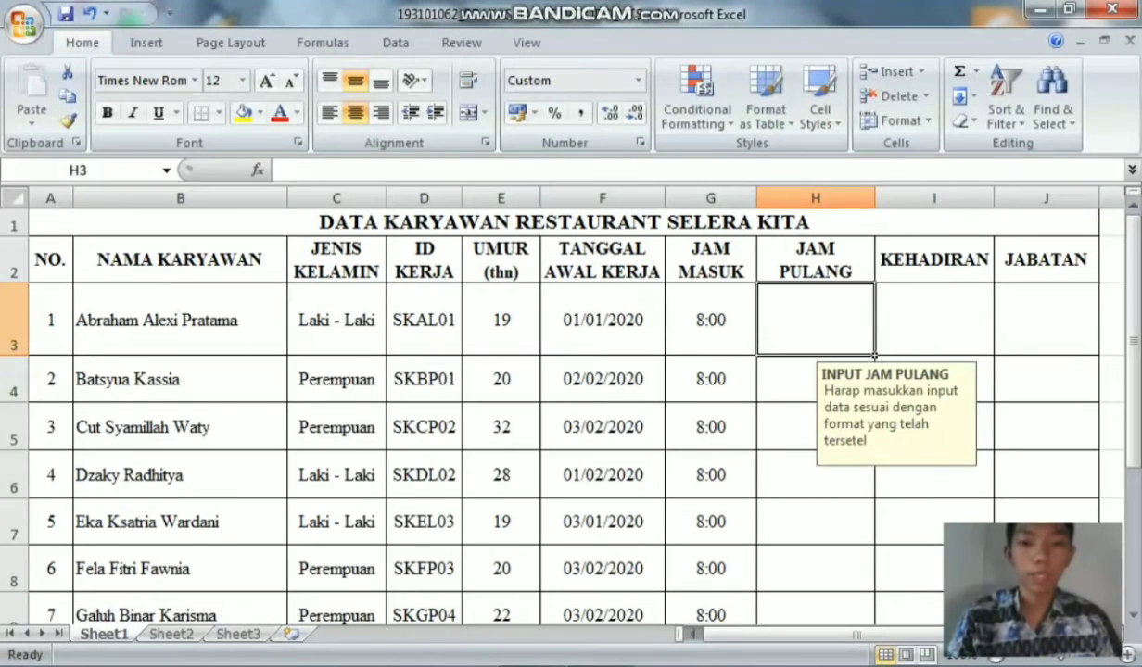
Enter the clock-out times 17:00 in H3 and 16:00 in both H4 and H5.
{"action": "type", "text": "17:00"}
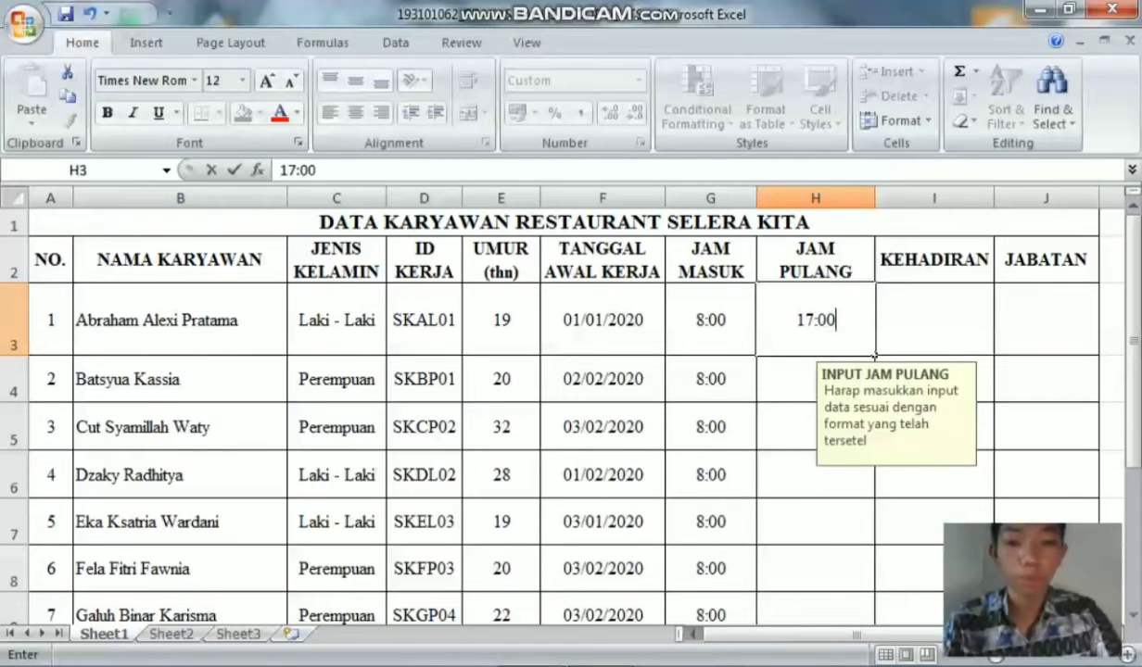
{"action": "key", "text": "Return"}
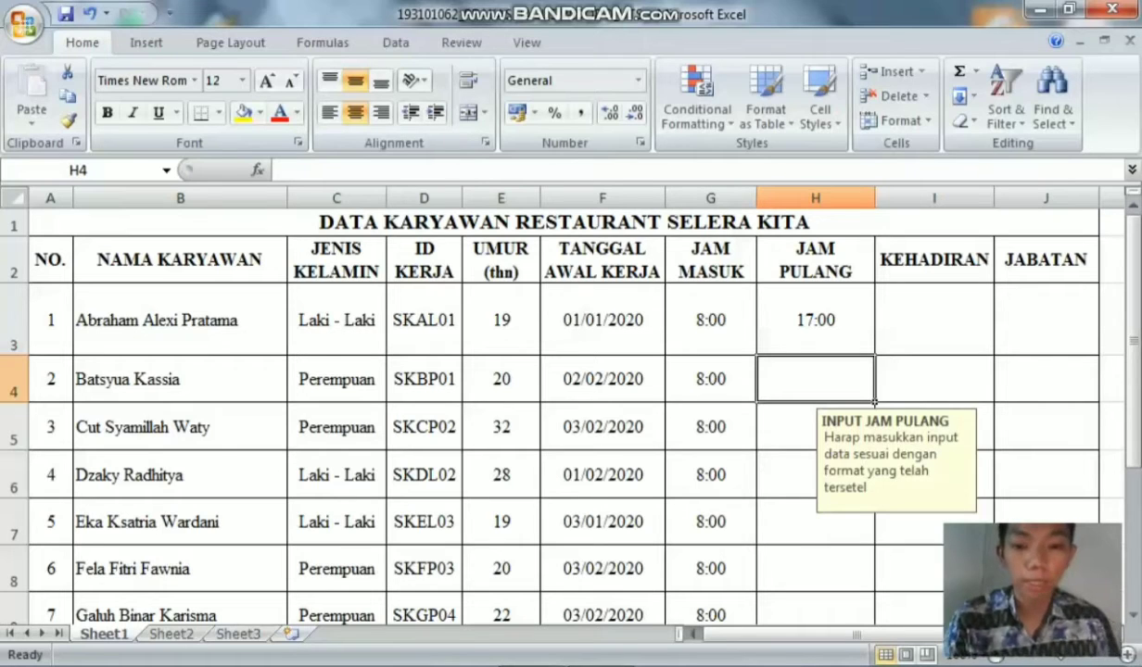
{"action": "type", "text": "16:00"}
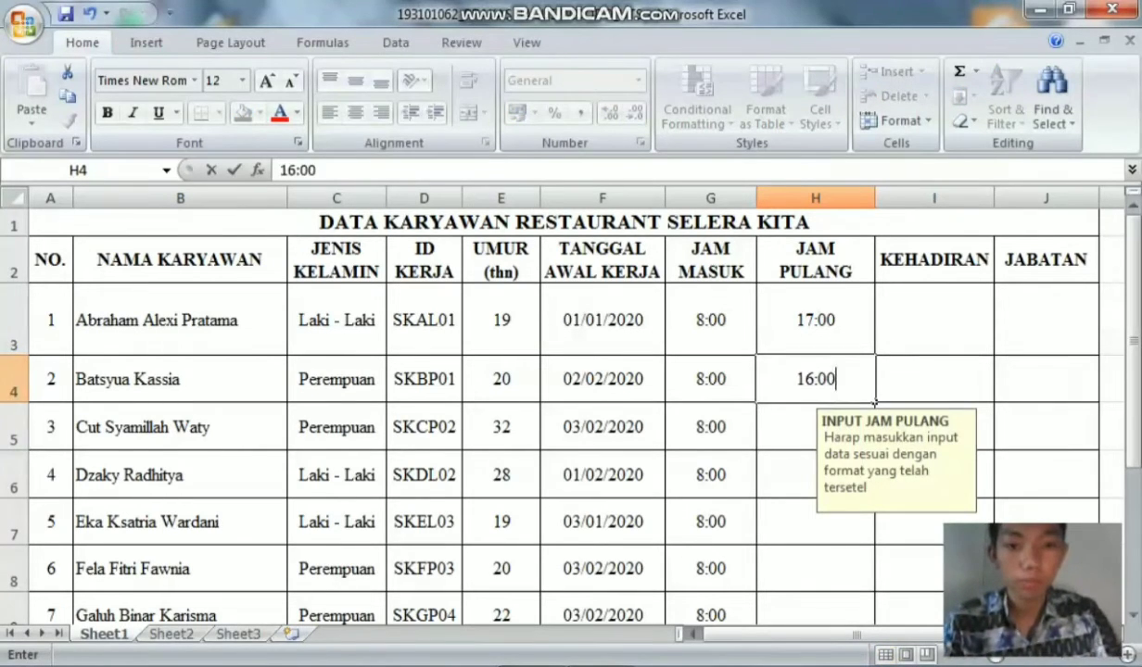
{"action": "key", "text": "Return"}
{"action": "type", "text": "1"}
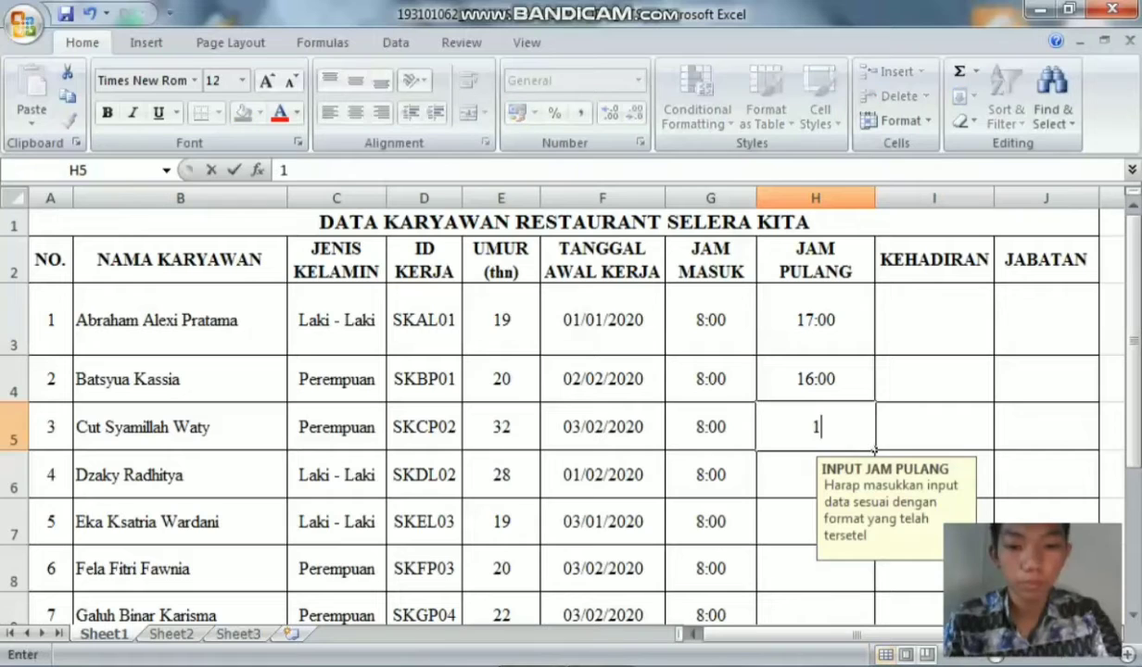
{"action": "type", "text": "6:00"}
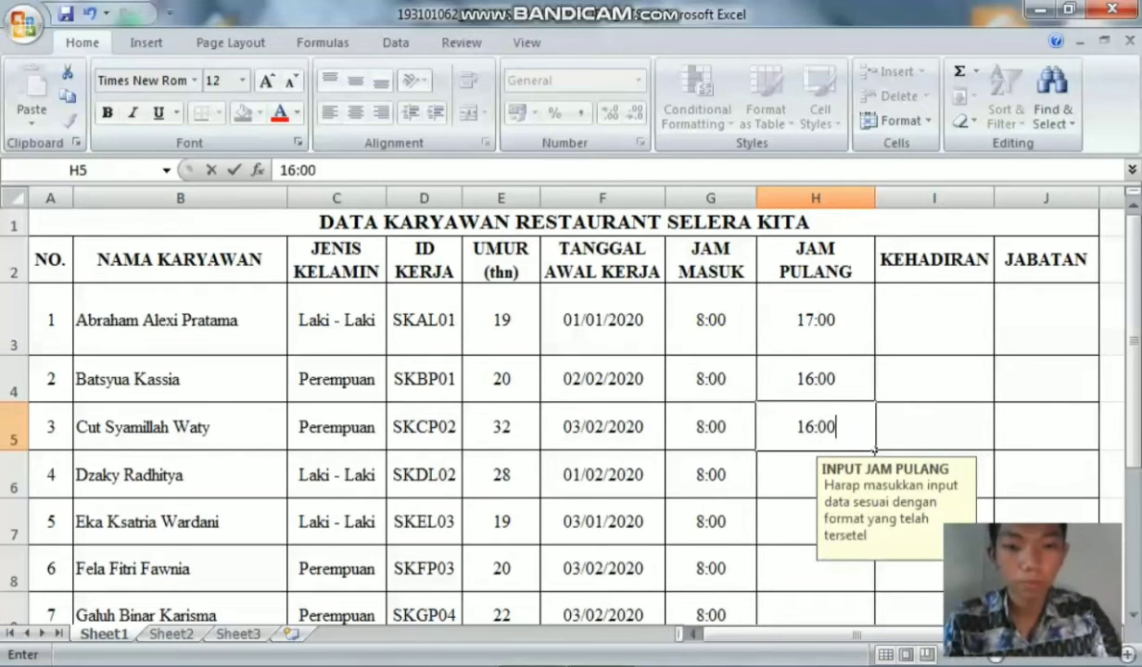
{"action": "key", "text": "Return"}
Test the JAM PULANG validation by trying to enter 19:00 in H6, and dismiss the error alert.
{"action": "type", "text": "19"}
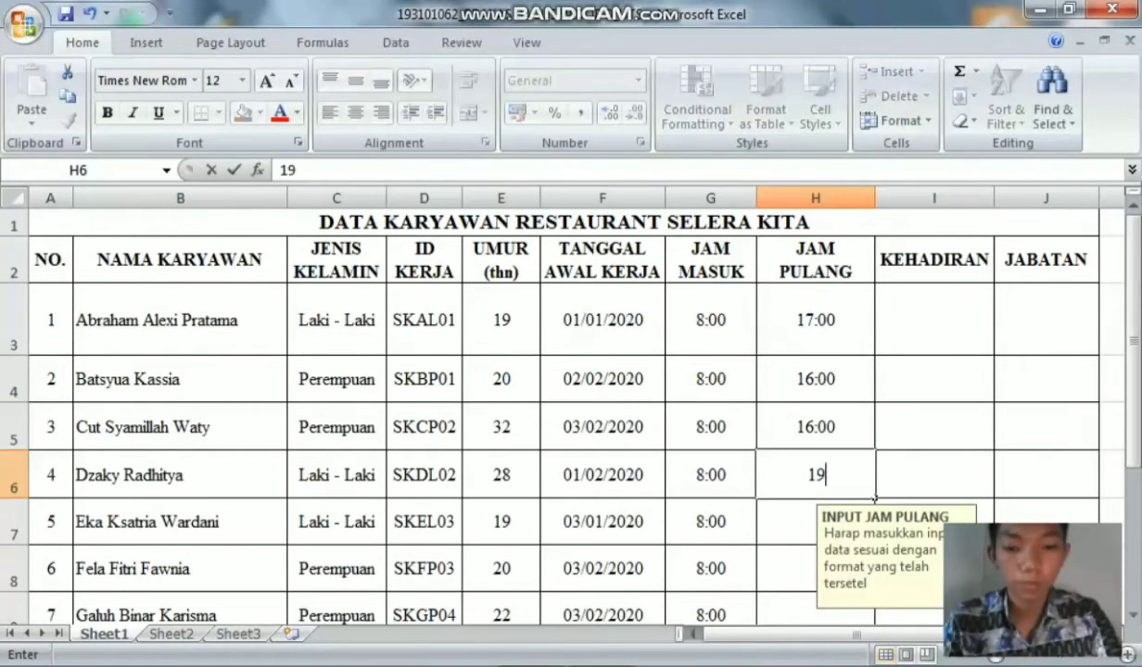
{"action": "type", "text": ":00"}
{"action": "key", "text": "Return"}
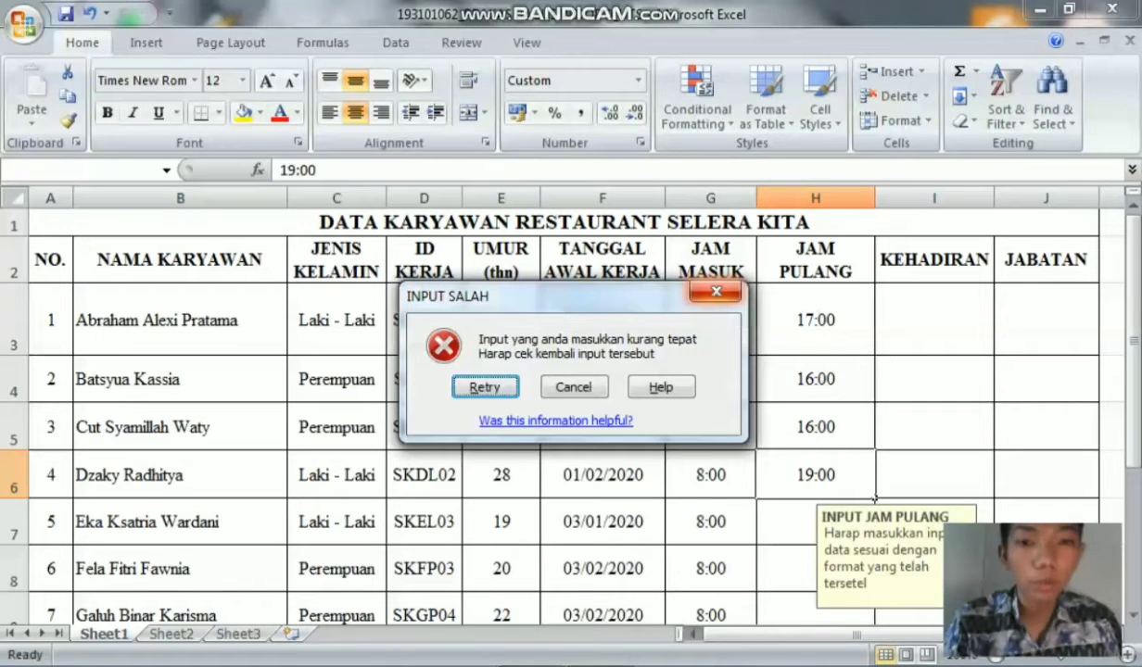
{"action": "double_click", "coordinate": [716, 291]}
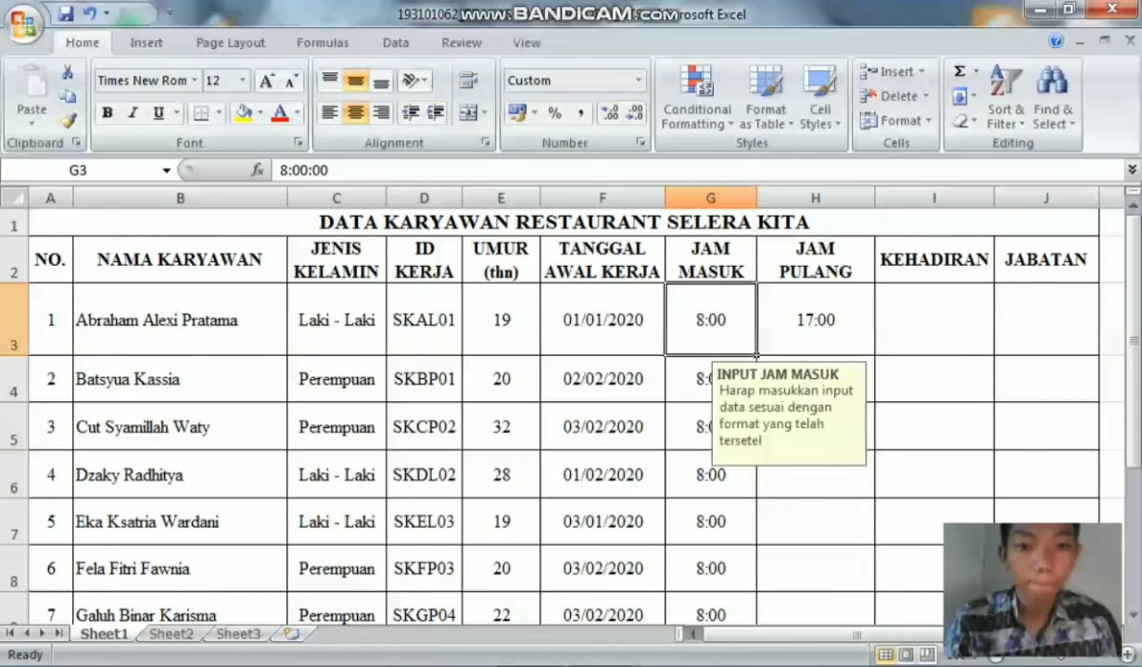
Move the floating INPUT JAM PULANG message toward the KEHADIRAN column to uncover the JAM MASUK times.
{"action": "left_click", "coordinate": [871, 454]}
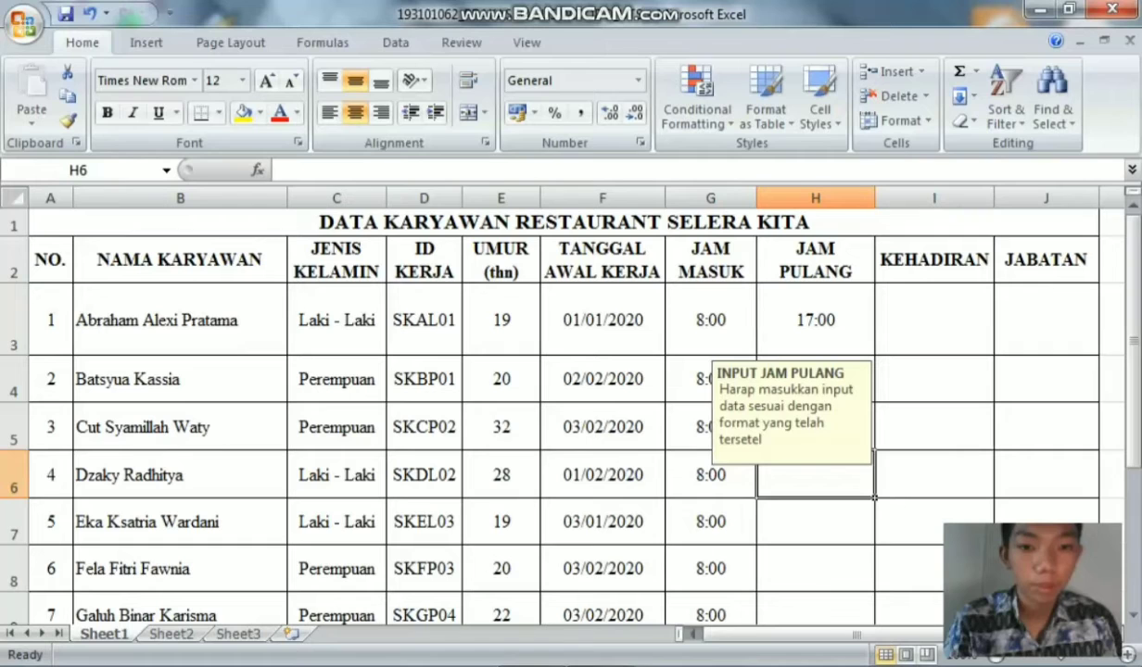
{"action": "left_click", "coordinate": [815, 320]}
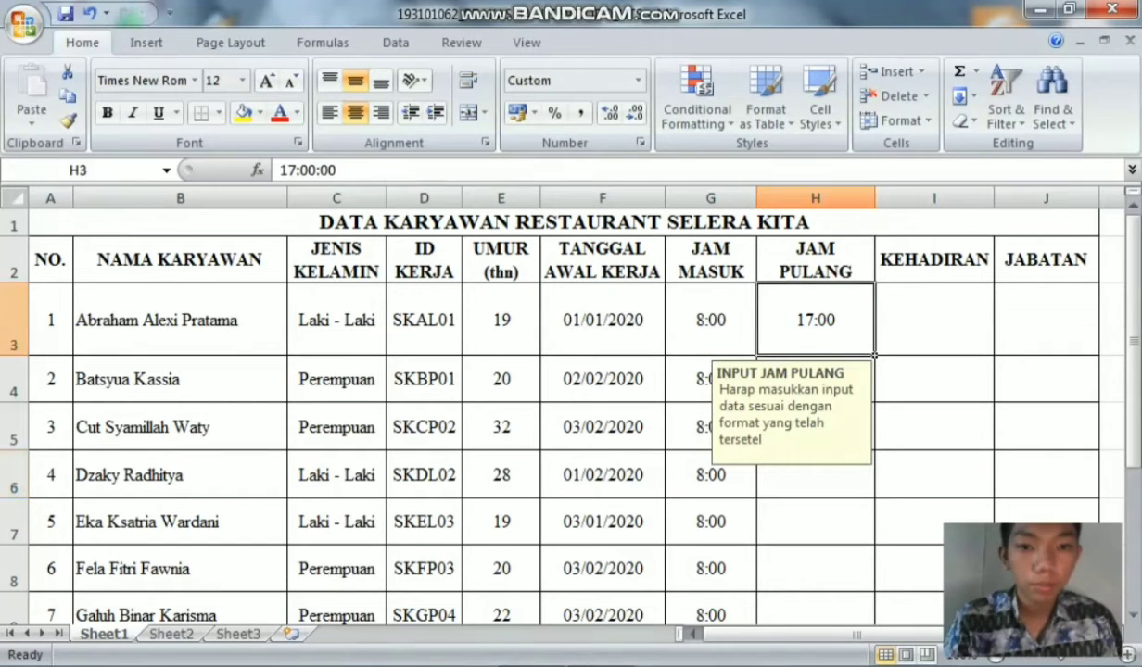
{"action": "left_click_drag", "start_coordinate": [791, 412], "coordinate": [929, 388]}
Enter the clock-out time 16:15 in H6 of the JAM PULANG column.
{"action": "left_click", "coordinate": [816, 474]}
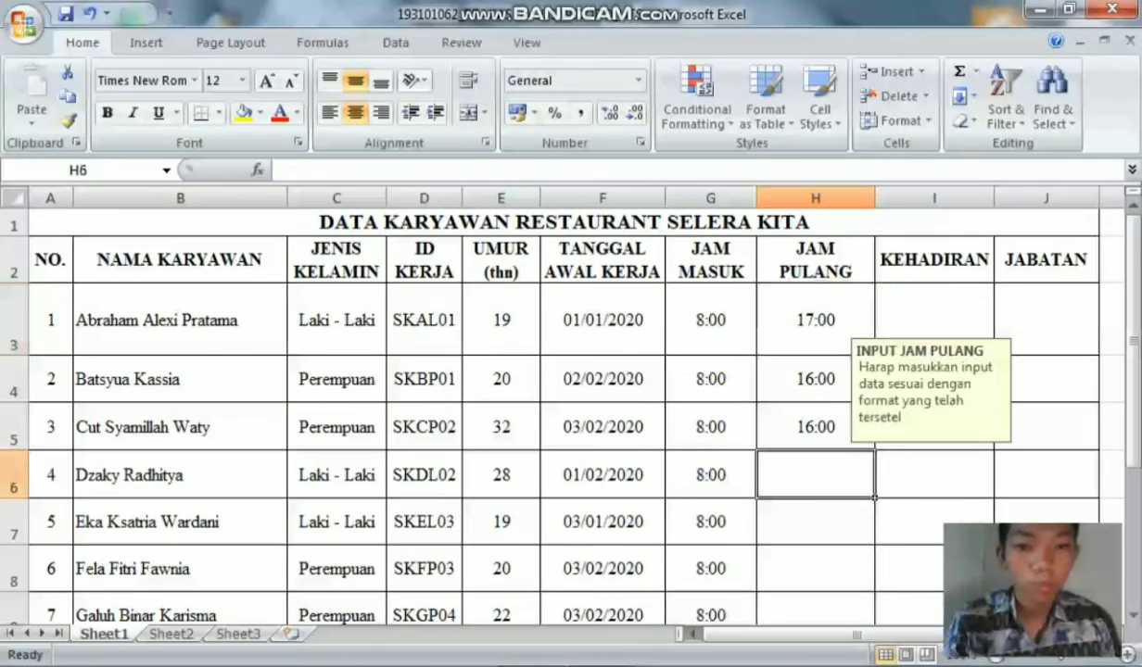
{"action": "type", "text": "16:"}
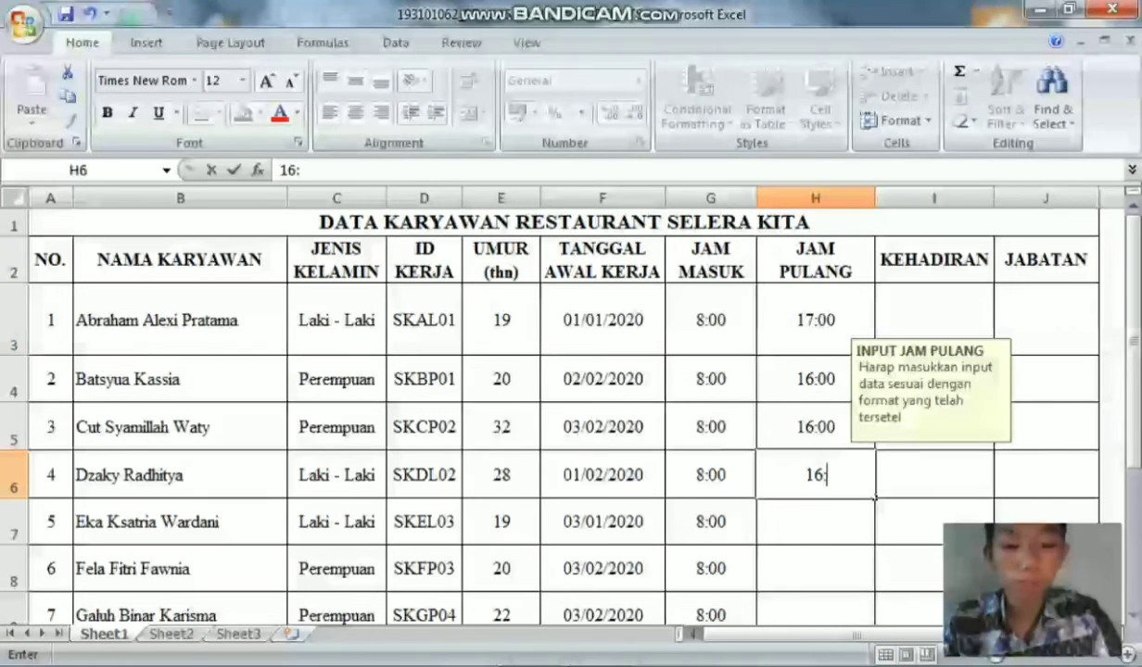
{"action": "type", "text": "12"}
{"action": "key", "text": "BackSpace"}
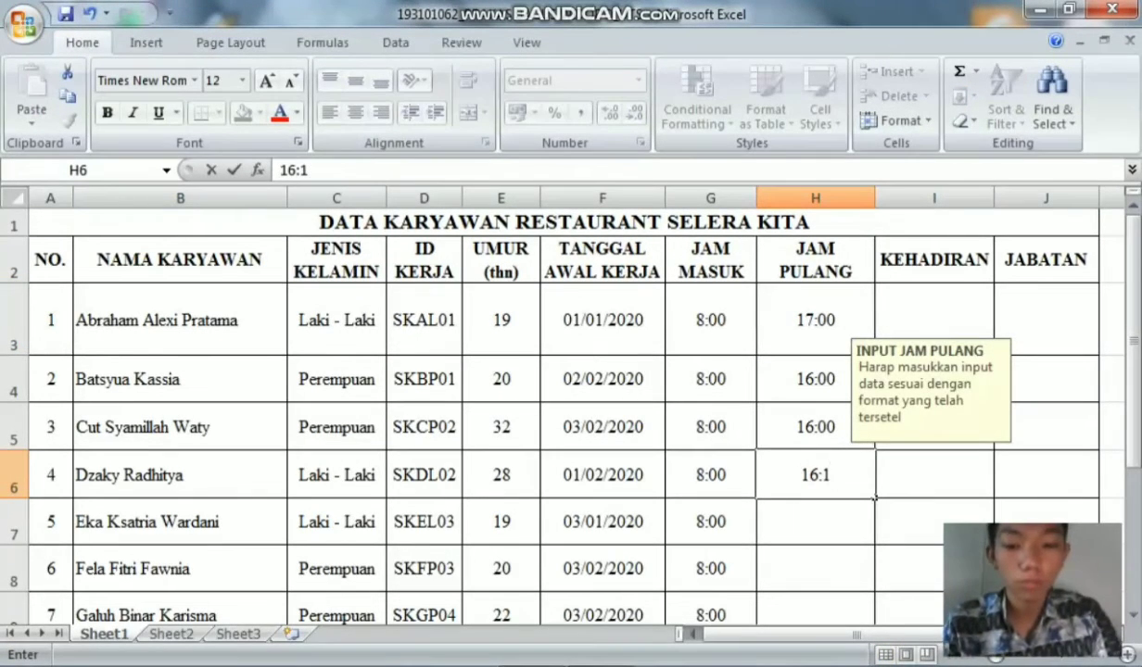
{"action": "type", "text": "5"}
{"action": "key", "text": "Return"}
Enter the clock-out time 16:30 in H7 of the JAM PULANG column.
{"action": "type", "text": "1"}
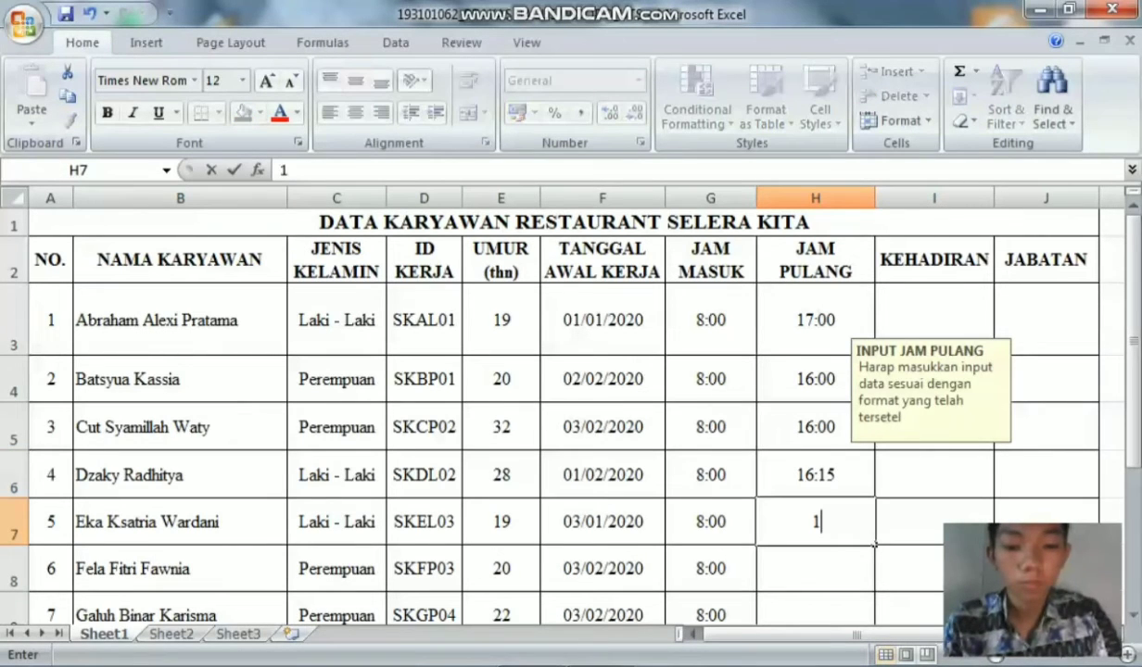
{"action": "type", "text": ":30"}
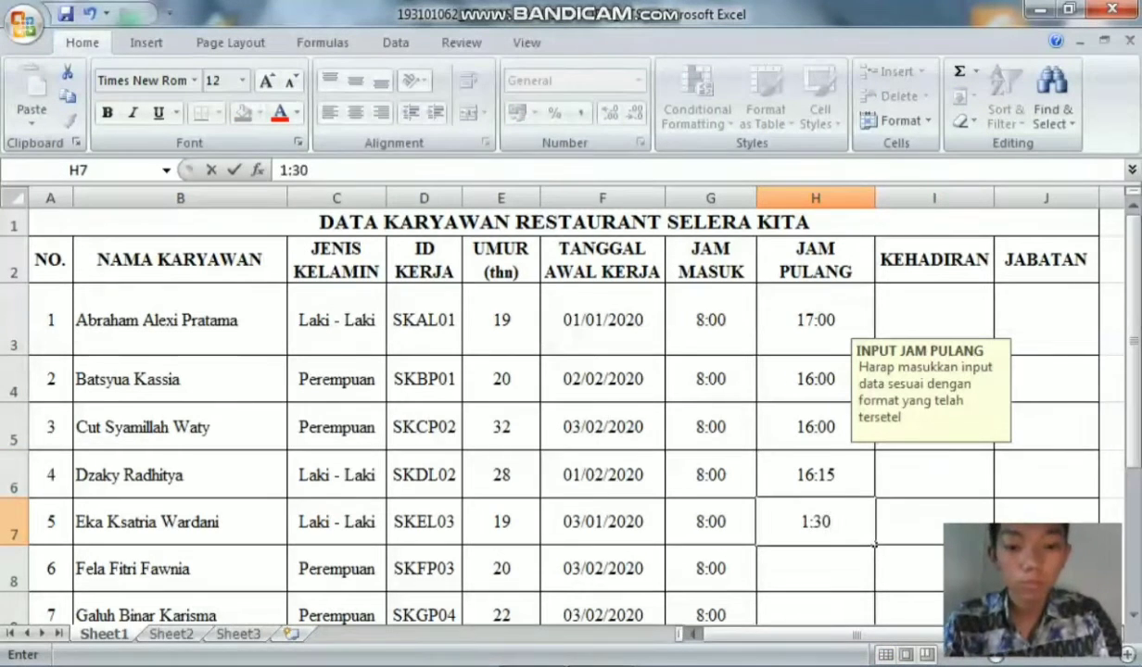
{"action": "key", "text": "BackSpace"}
{"action": "key", "text": "BackSpace"}
{"action": "key", "text": "BackSpace"}
{"action": "type", "text": "6"}
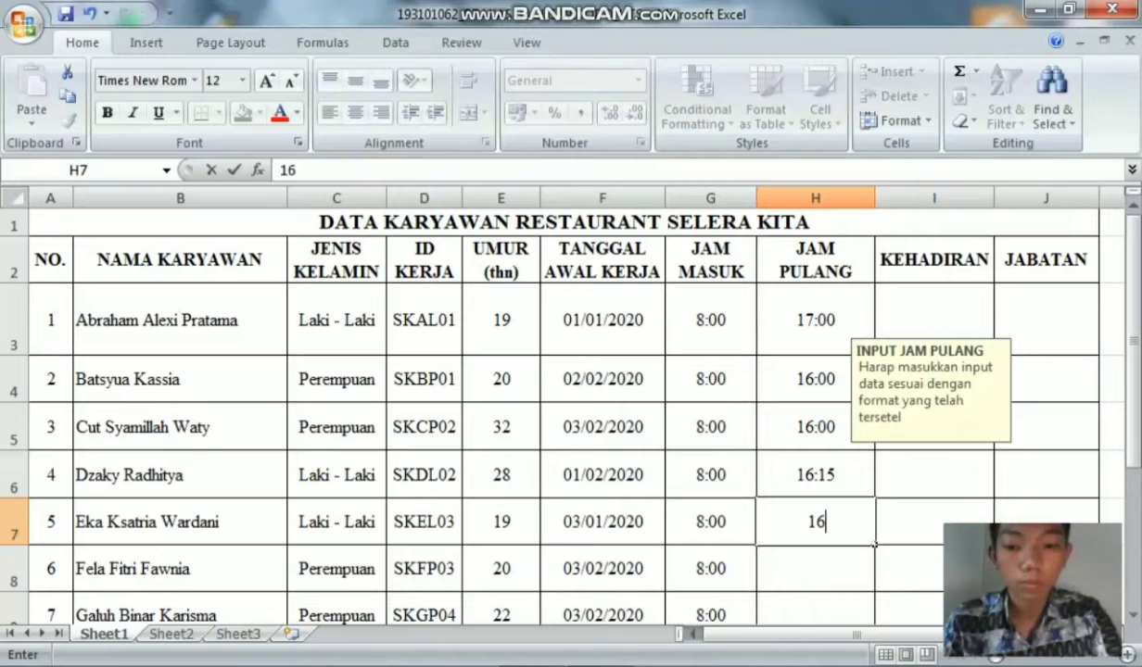
{"action": "type", "text": ":30"}
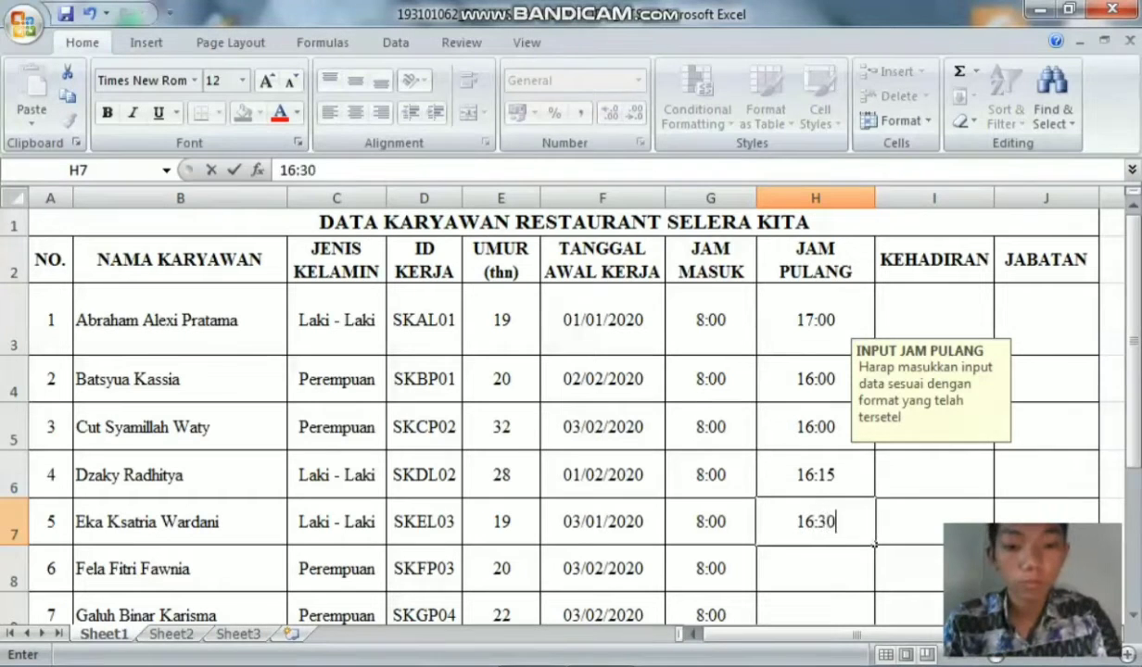
{"action": "key", "text": "Return"}
Enter the clock-out times 16:00 in H8 and 15:00 in H9.
{"action": "type", "text": "1^;"}
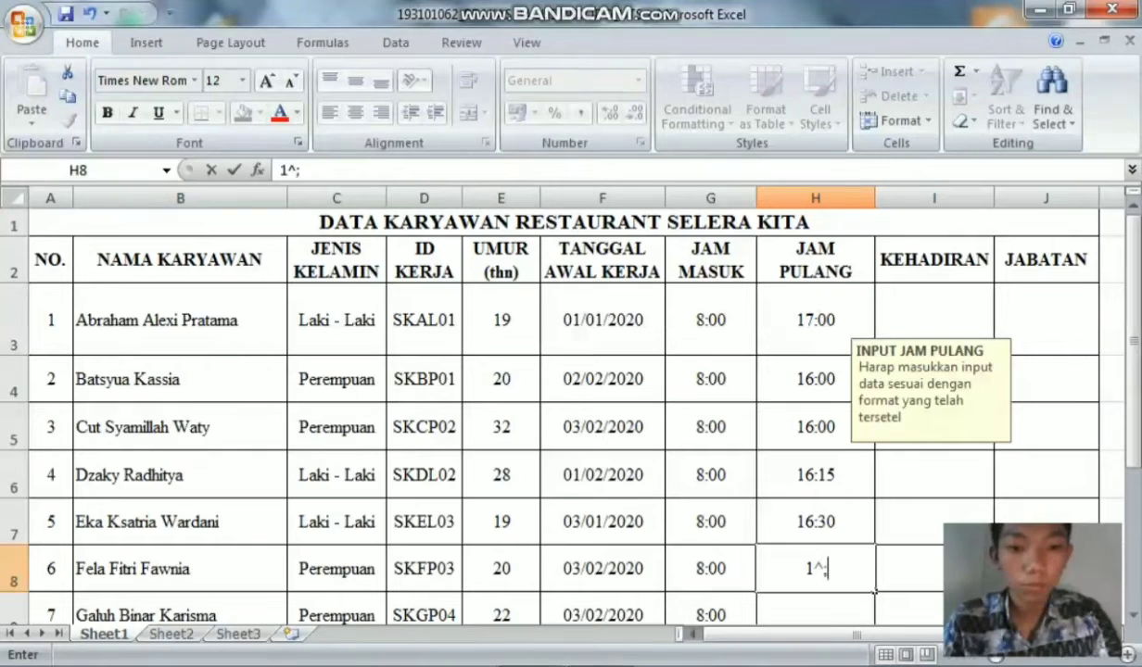
{"action": "key", "text": "BackSpace"}
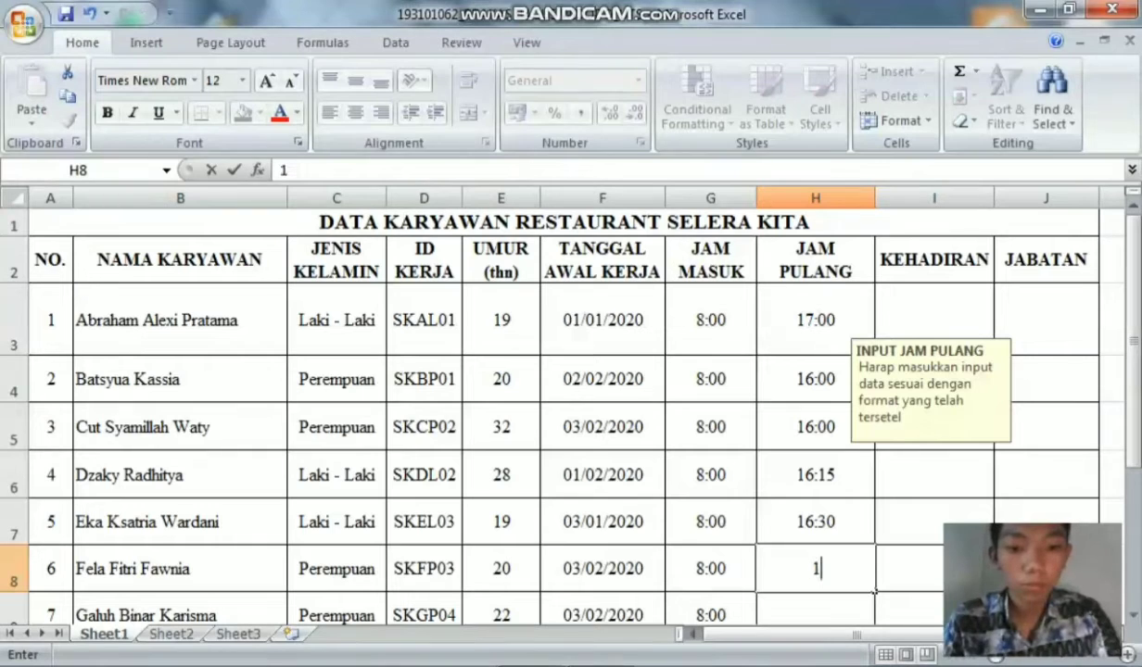
{"action": "type", "text": "6:00"}
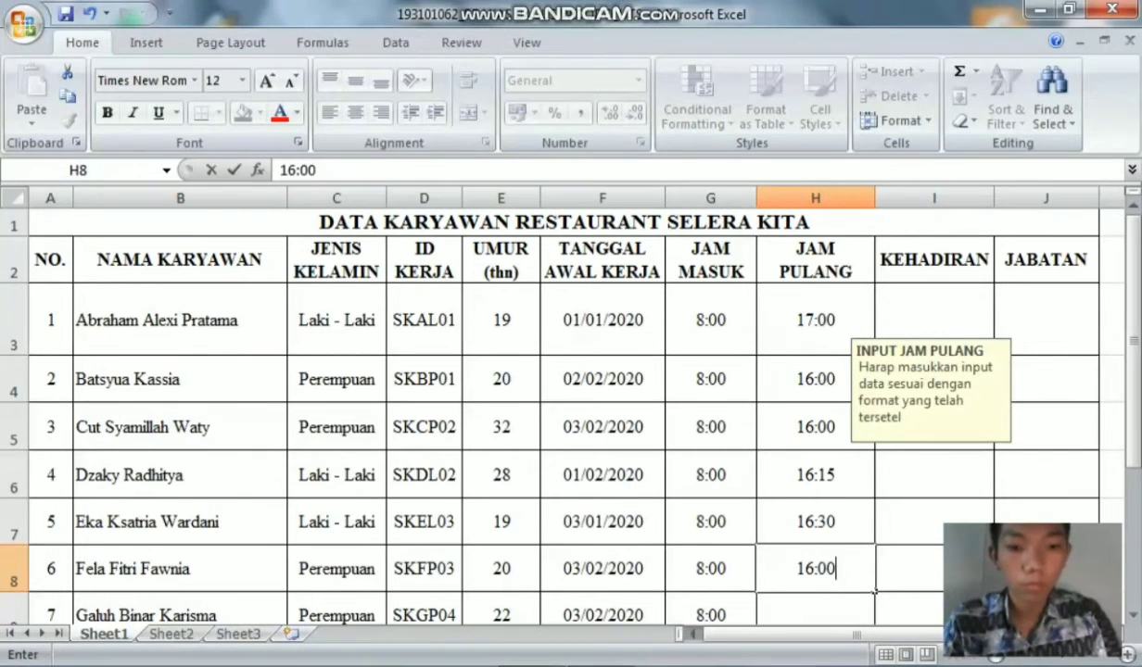
{"action": "key", "text": "Return"}
{"action": "type", "text": "1"}
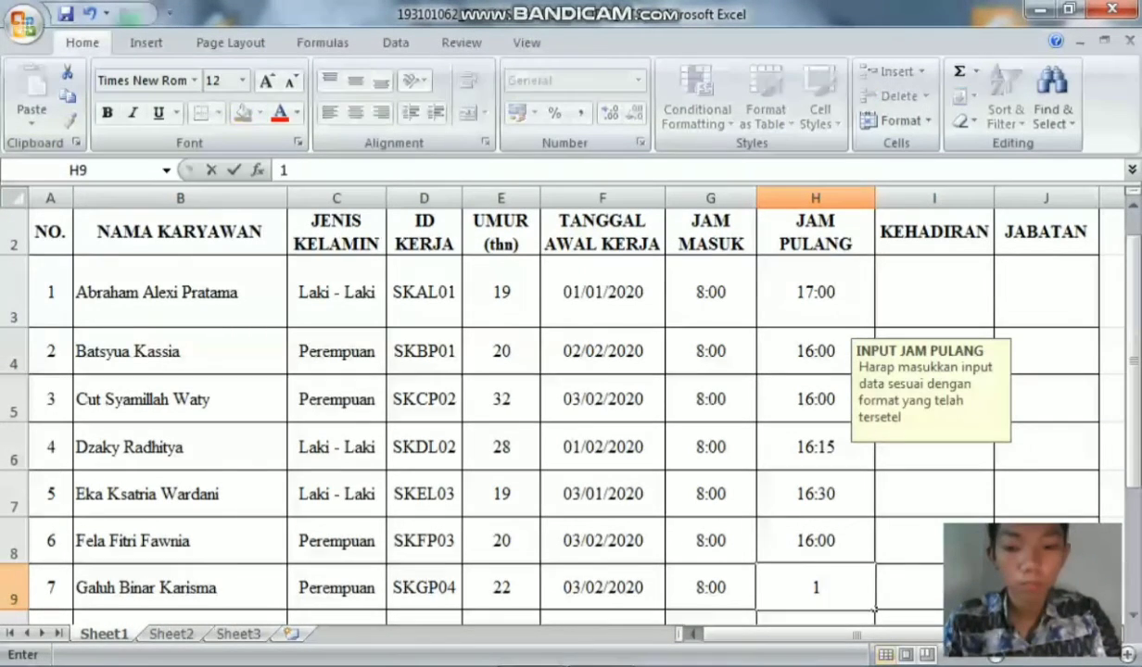
{"action": "type", "text": "5"}
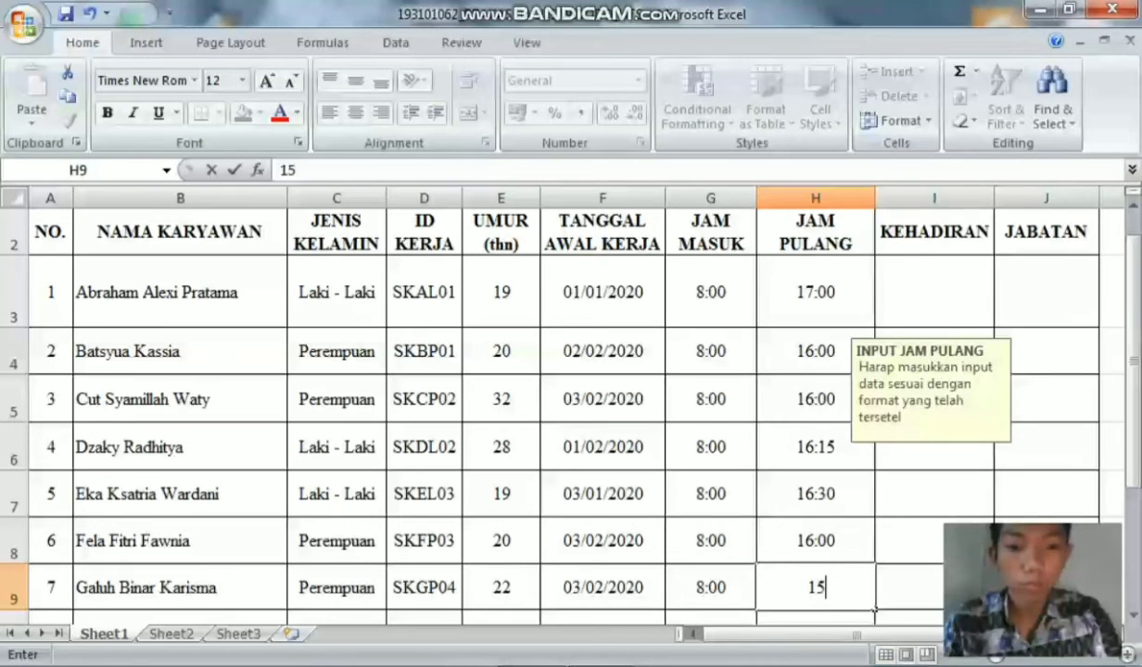
{"action": "type", "text": ":00"}
{"action": "key", "text": "Return"}
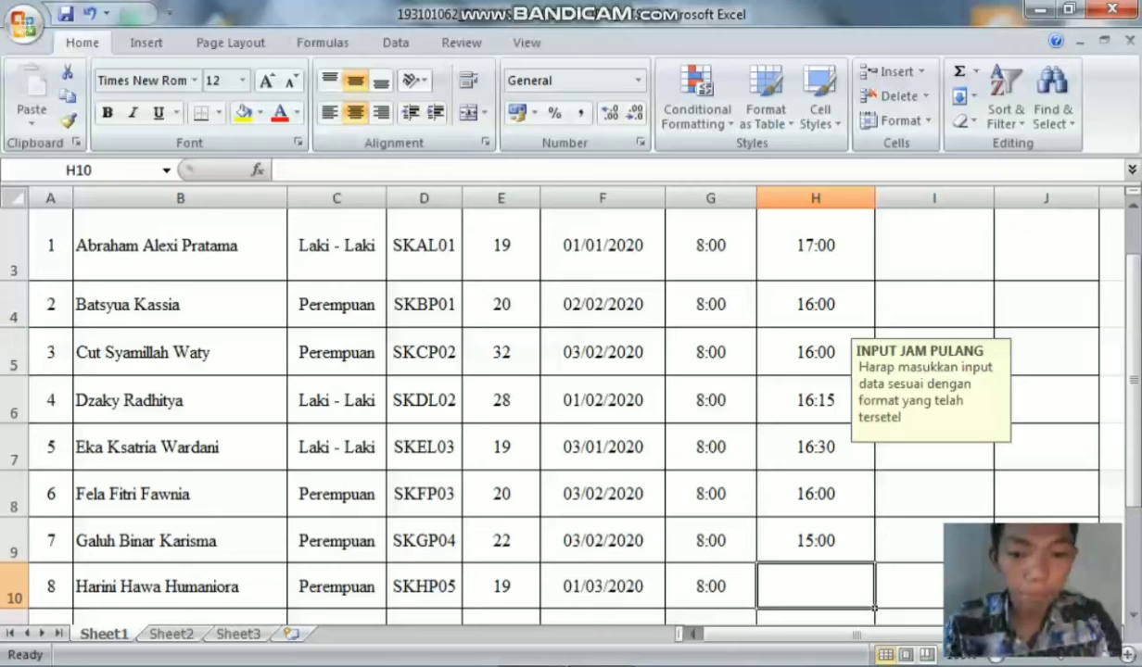
Try to enter the clock-out time 18:00 in H10, and dismiss the error alert.
{"action": "type", "text": "18:00"}
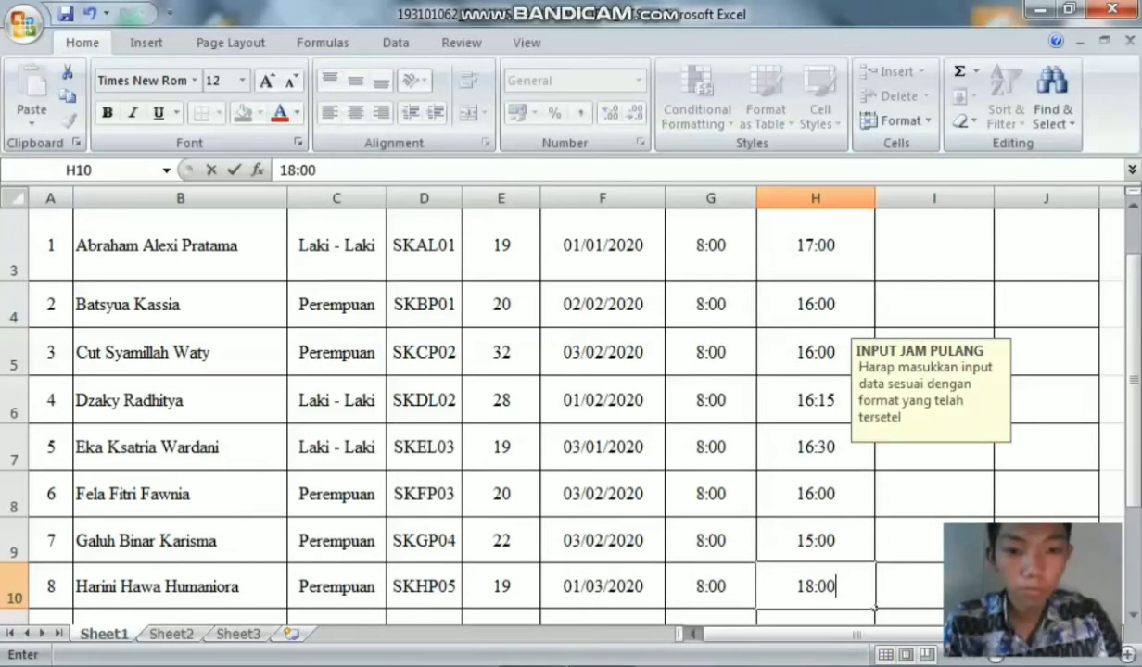
{"action": "key", "text": "Return"}
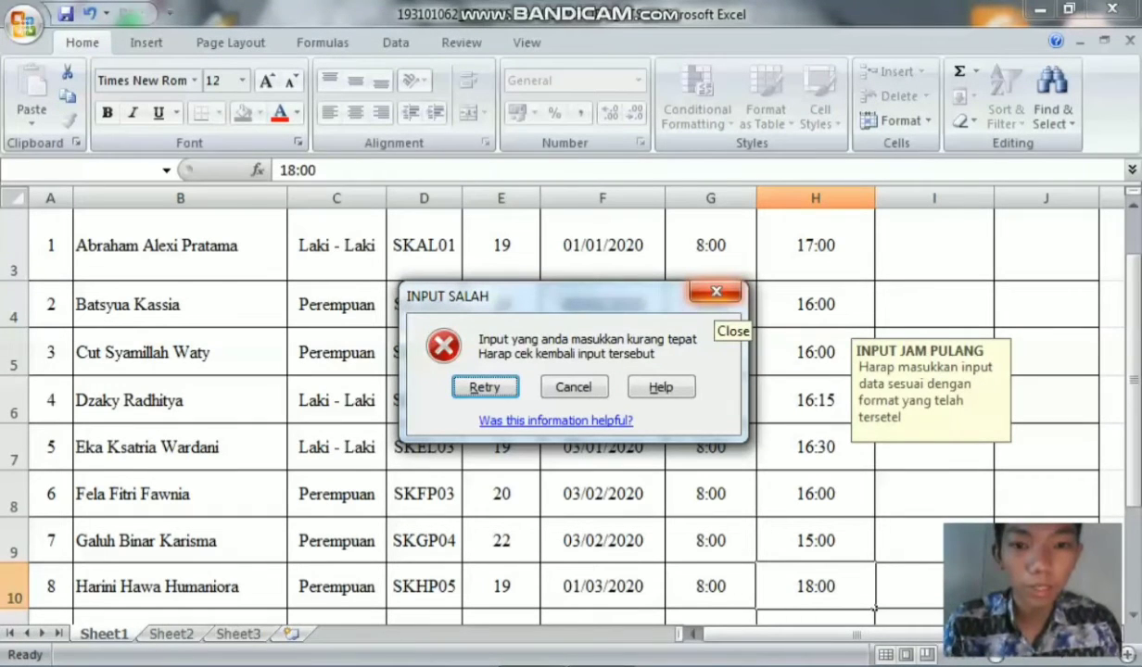
{"action": "left_click", "coordinate": [715, 292]}
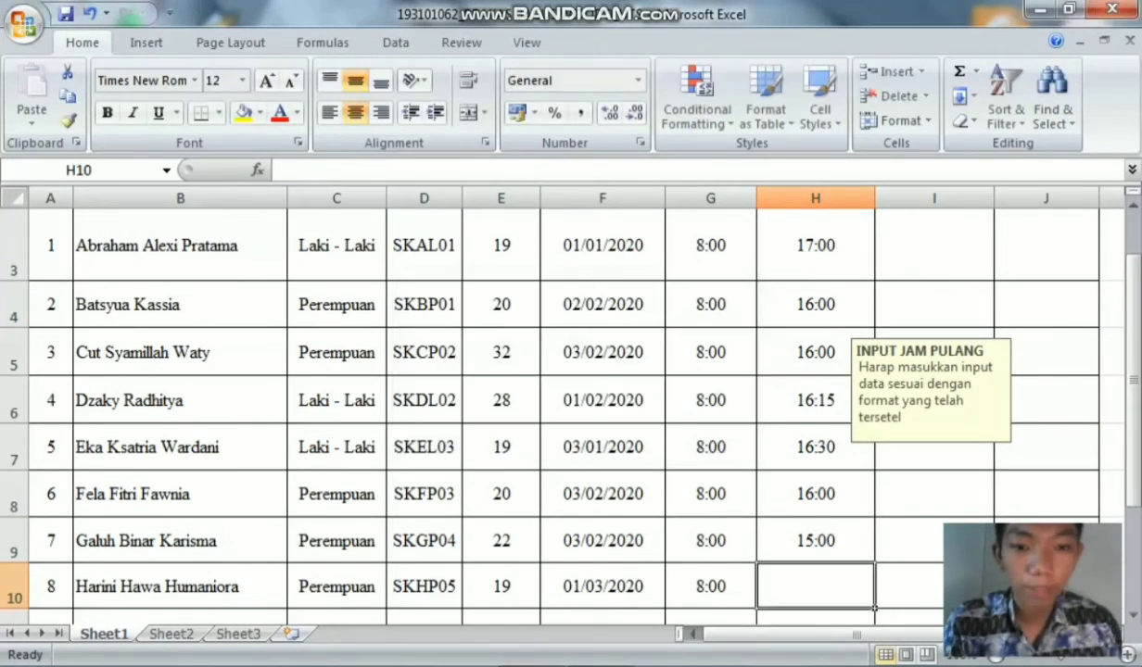
Enter the clock-out times 17:00 in H10, 15:30 in H11 and 16:30 in H12.
{"action": "type", "text": "17:00"}
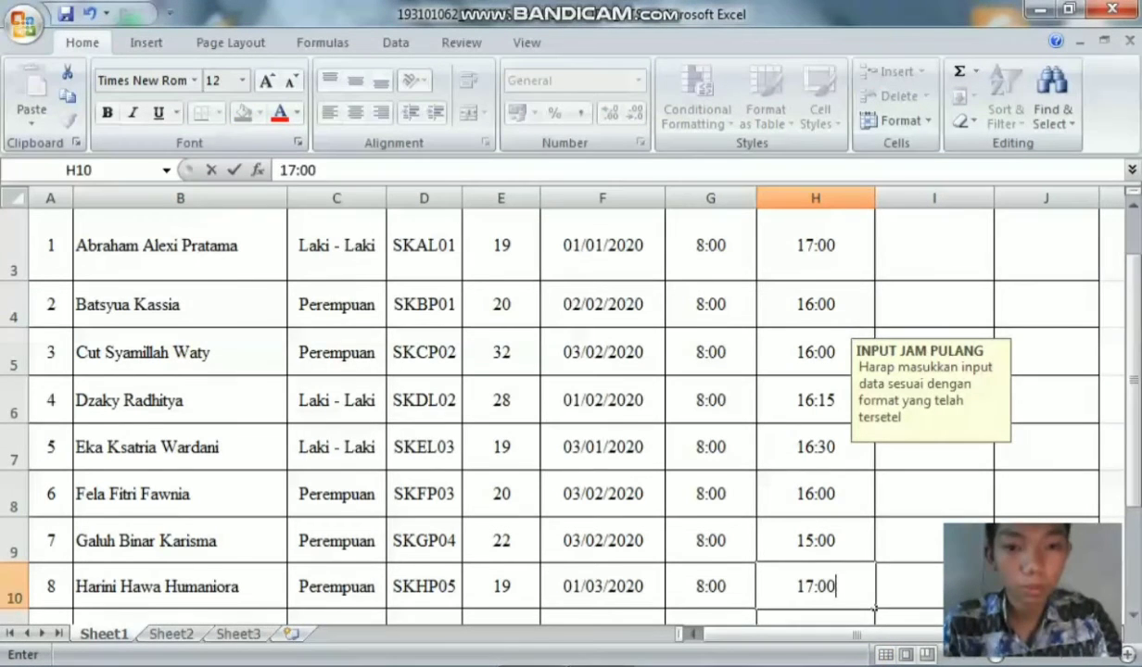
{"action": "key", "text": "Return"}
{"action": "type", "text": "15"}
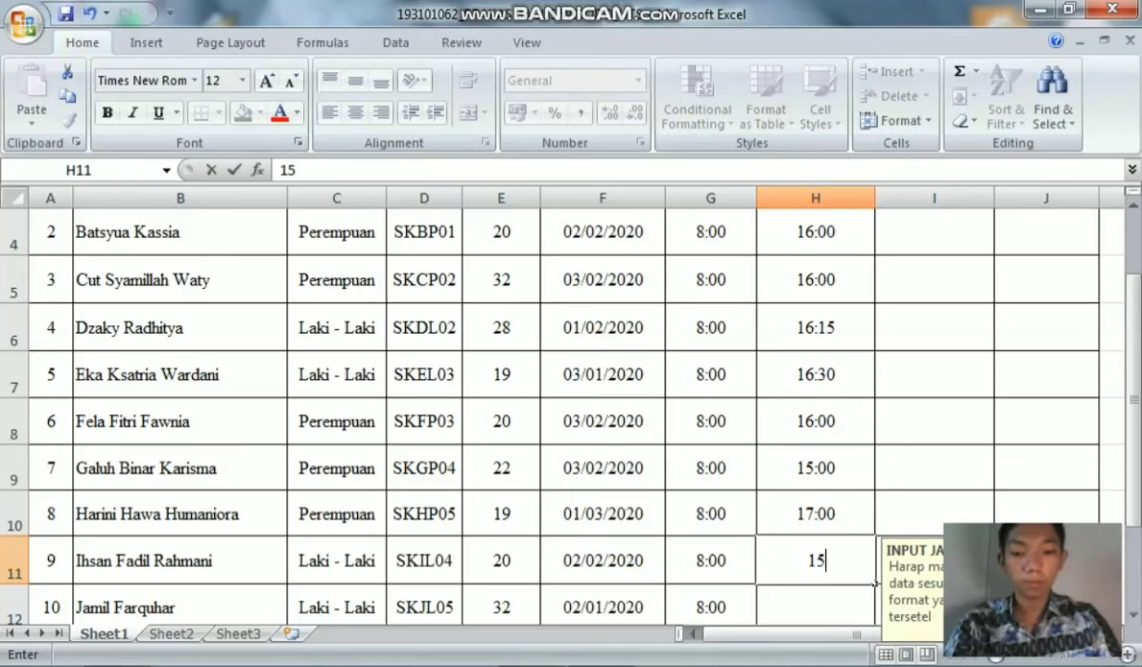
{"action": "key", "text": "BackSpace"}
{"action": "type", "text": "5:"}
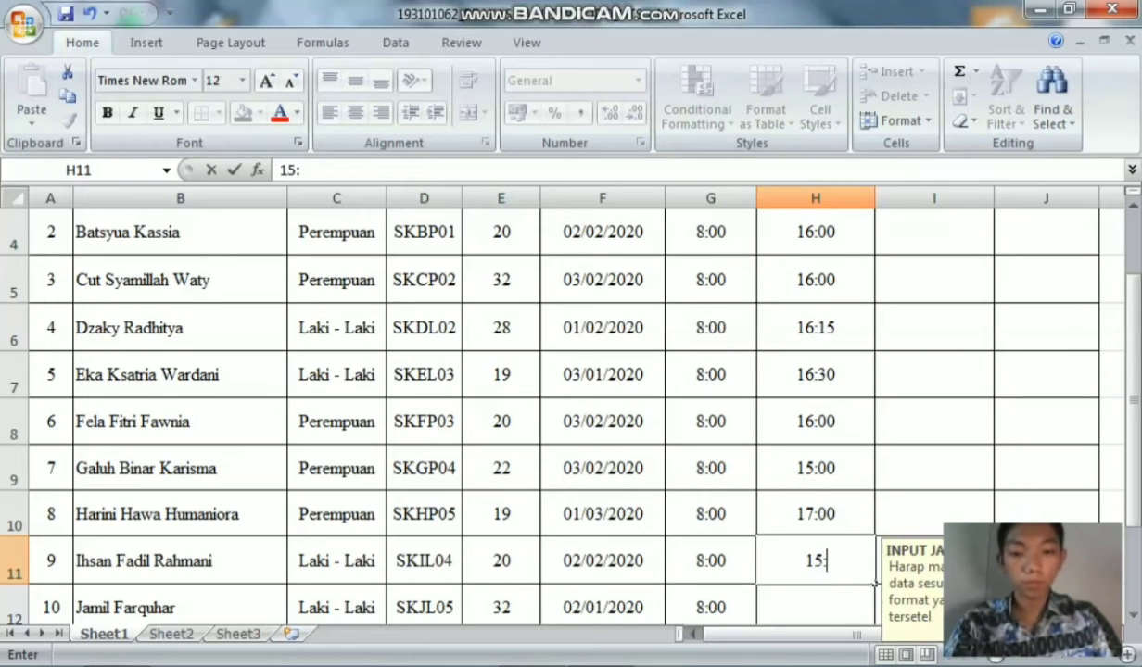
{"action": "type", "text": "30"}
{"action": "key", "text": "Return"}
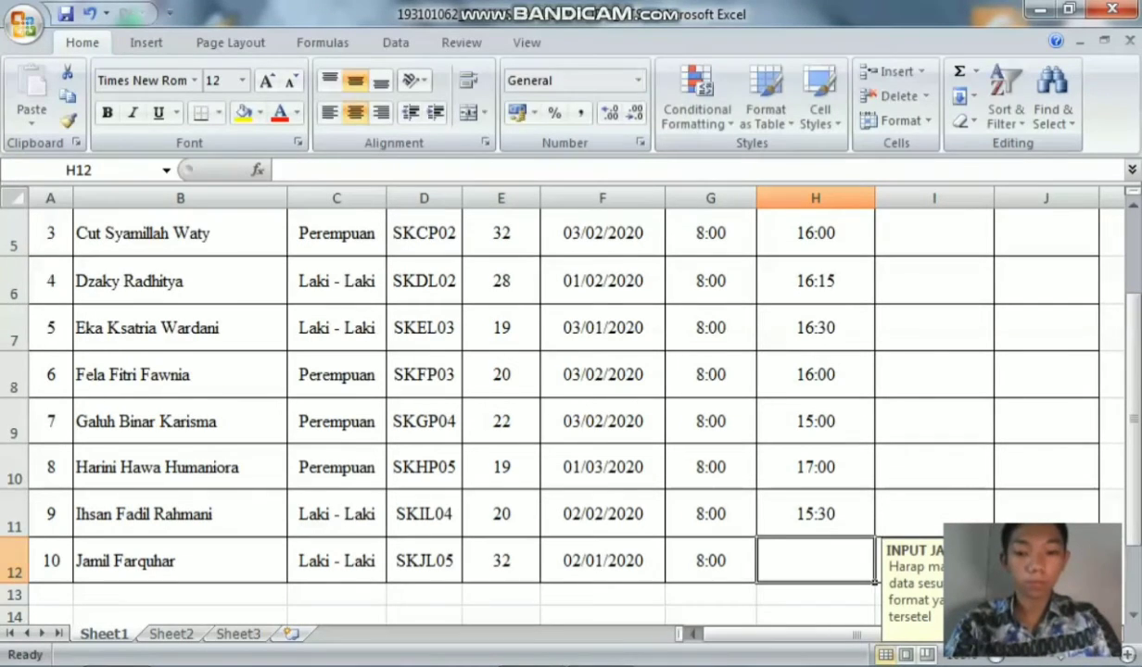
{"action": "type", "text": "16:30"}
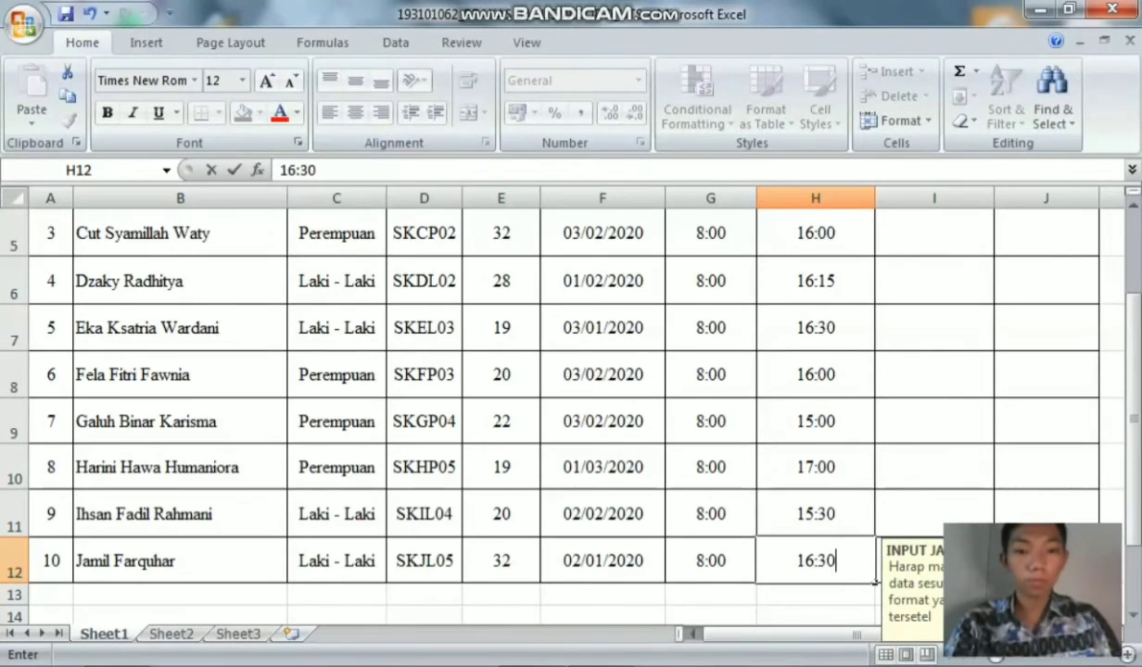
{"action": "key", "text": "Return"}
Review the completed JAM PULANG entries cell by cell from H3 downward, including their input message.
{"action": "scroll", "coordinate": [556, 408], "scroll_direction": "up", "scroll_amount": 2}
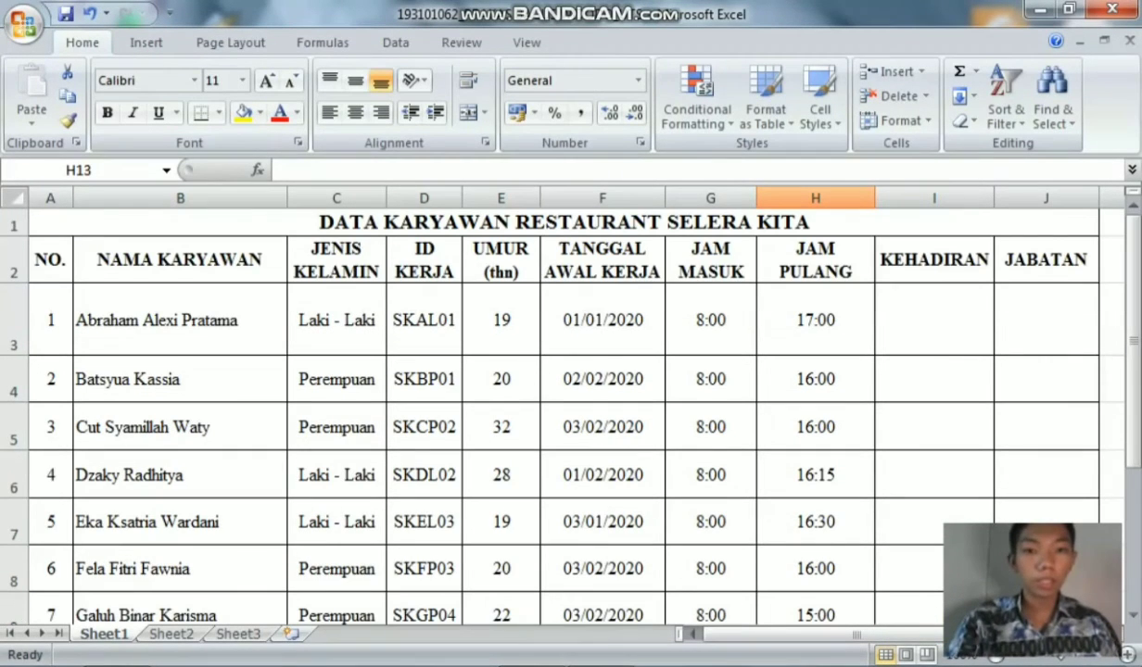
{"action": "left_click", "coordinate": [816, 320]}
{"action": "key", "text": "Down"}
{"action": "key", "text": "Down"}
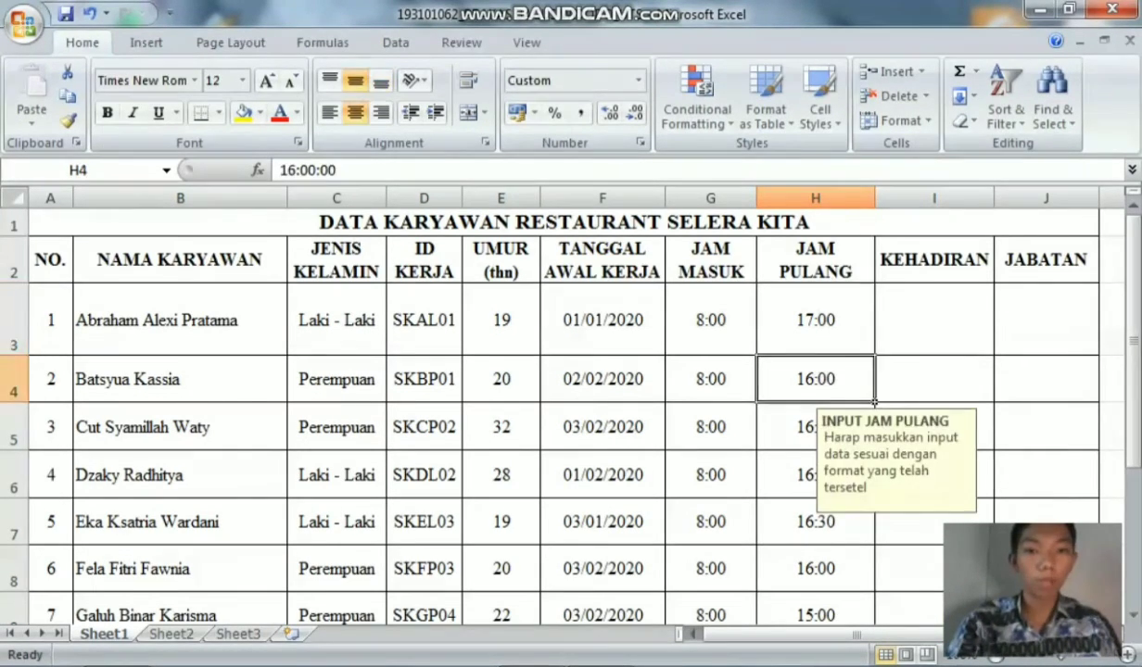
{"action": "key", "text": "Down"}
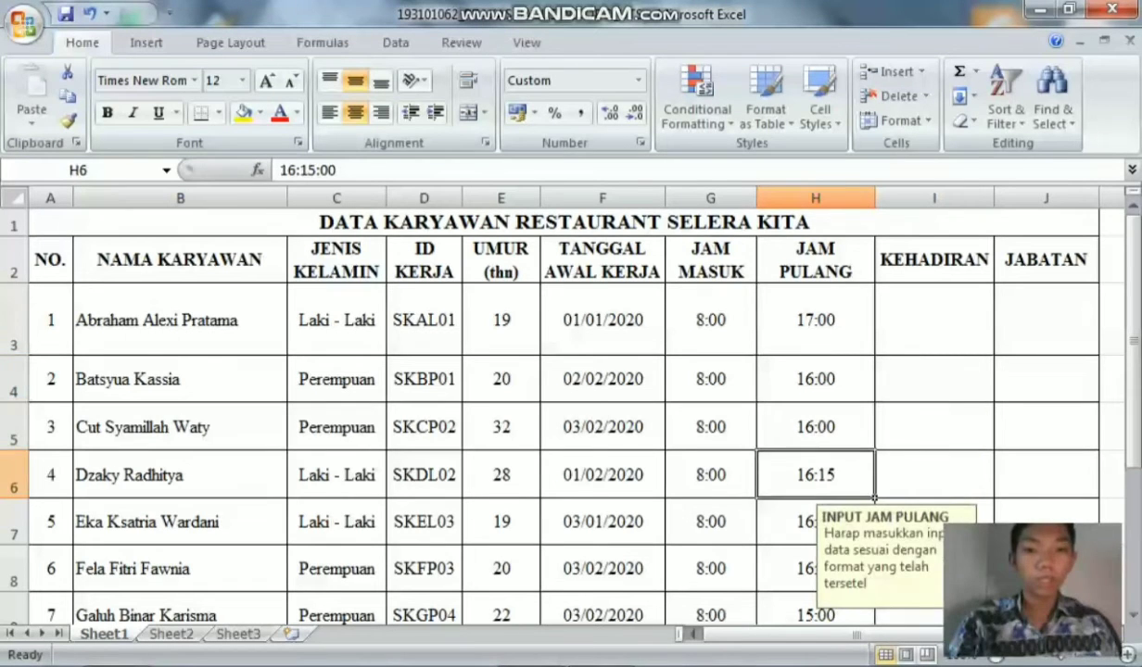
{"action": "key", "text": "Down"}
{"action": "key", "text": "Down"}
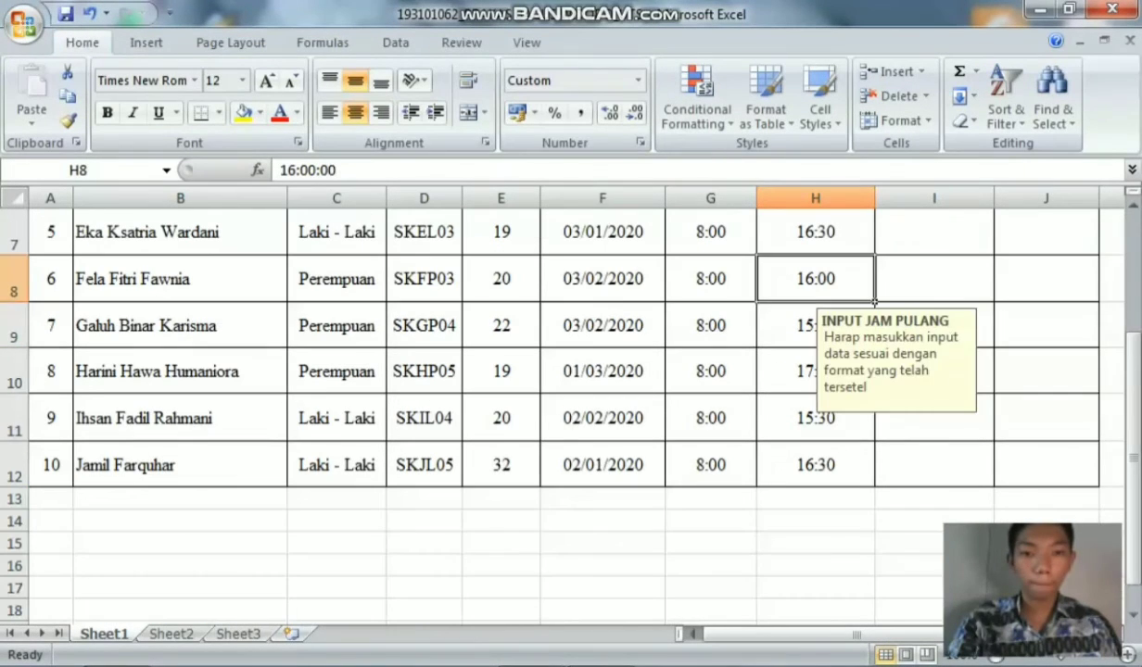
{"action": "key", "text": "Down"}
{"action": "scroll", "coordinate": [556, 408], "scroll_direction": "up", "scroll_amount": 2}
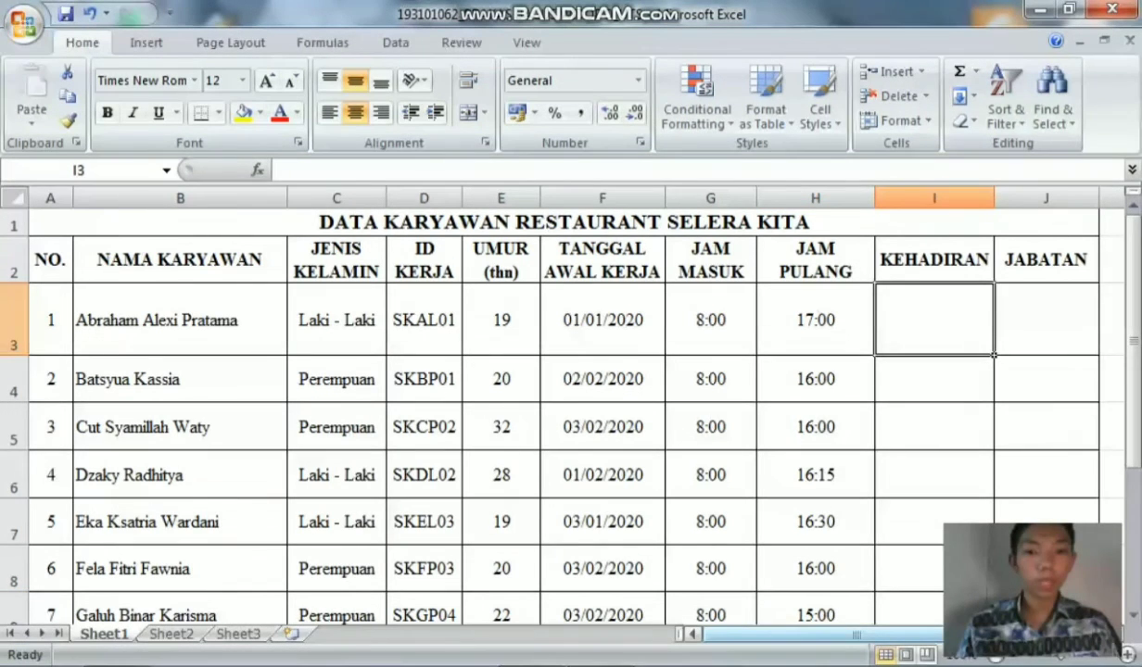
Open data validation for the empty KEHADIRAN cells from I3 down and allow only List values.
{"action": "left_click_drag", "start_coordinate": [856, 634], "coordinate": [885, 635]}
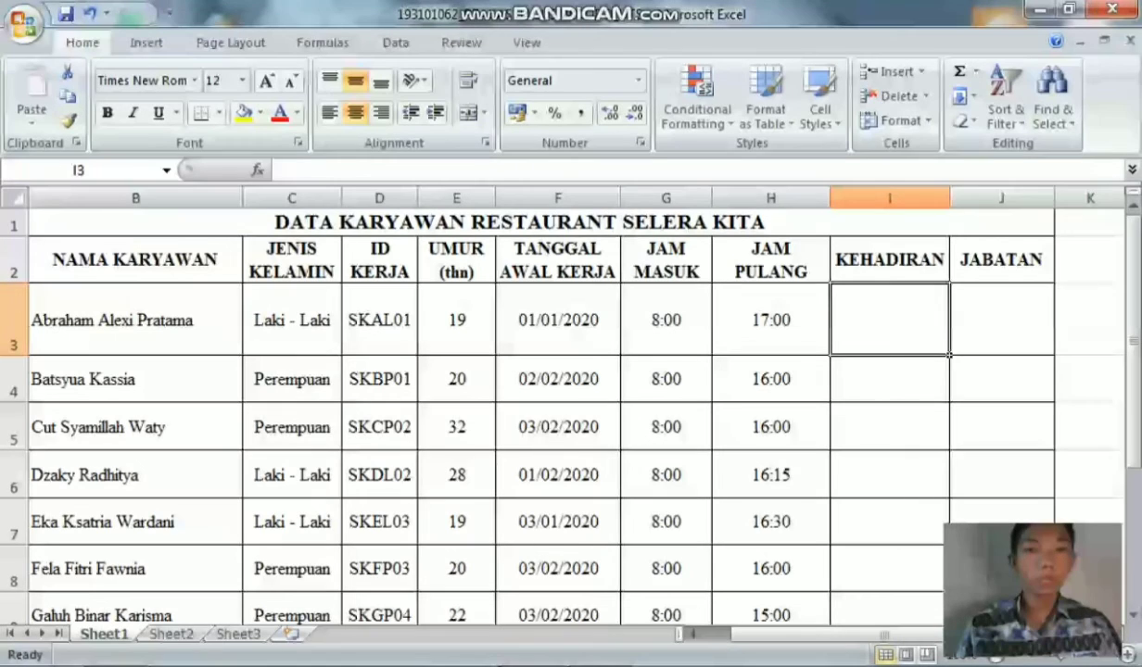
{"action": "left_click_drag", "start_coordinate": [890, 320], "coordinate": [890, 560]}
{"action": "scroll", "coordinate": [890, 556], "scroll_direction": "up", "scroll_amount": 2}
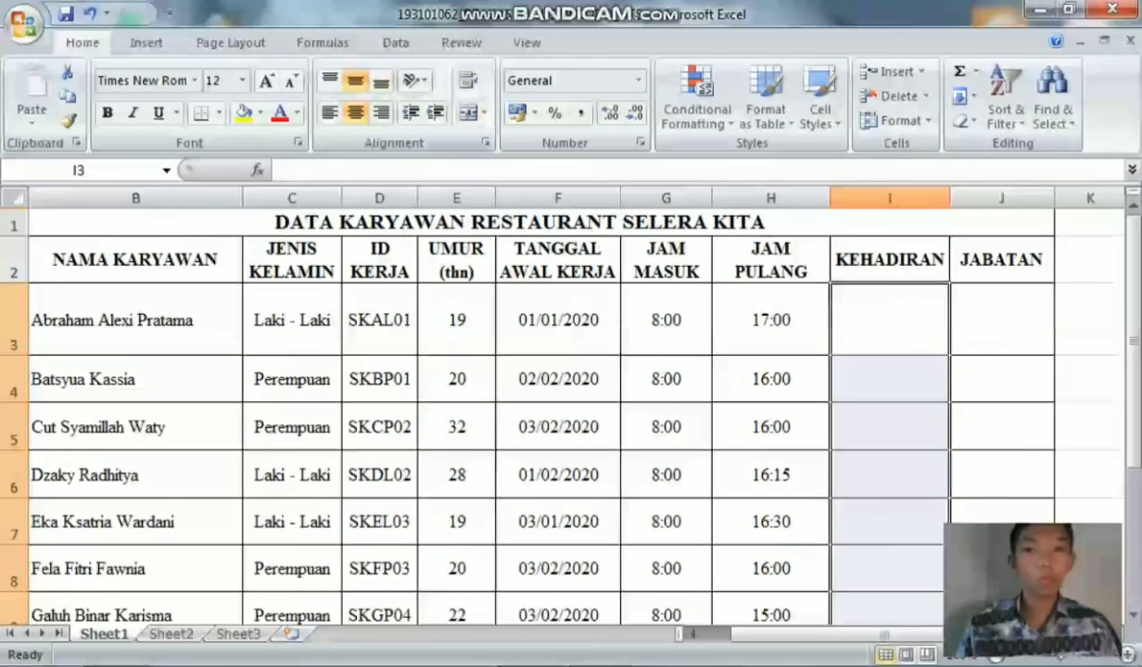
{"action": "left_click", "coordinate": [396, 43]}
{"action": "left_click", "coordinate": [906, 72]}
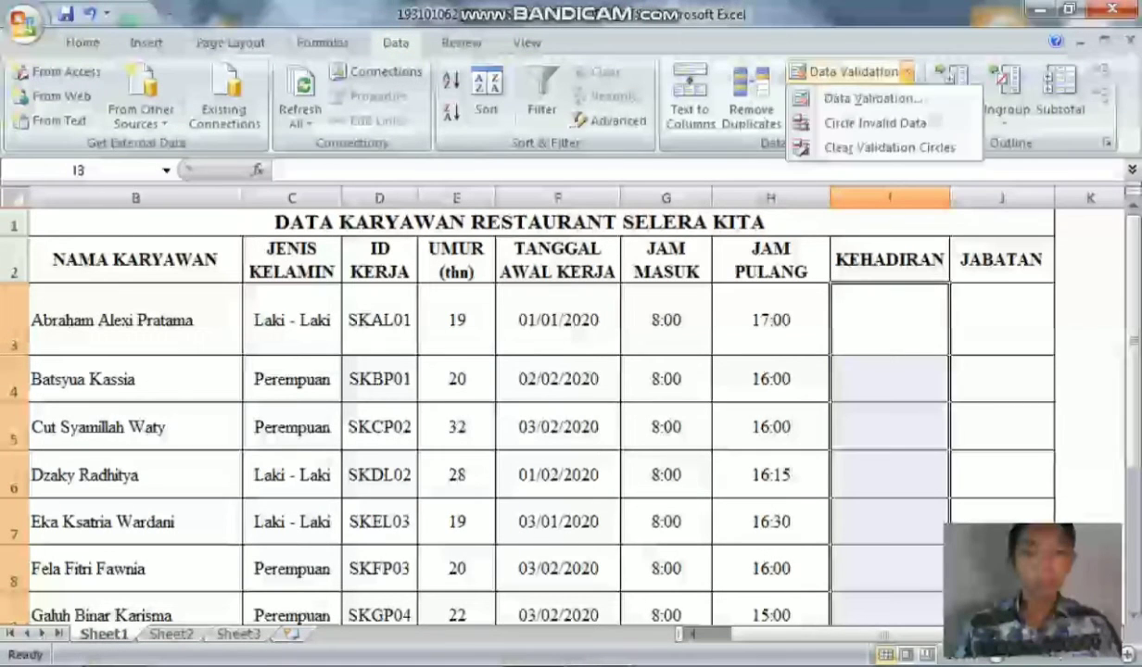
{"action": "left_click", "coordinate": [854, 97]}
{"action": "left_click", "coordinate": [778, 189]}
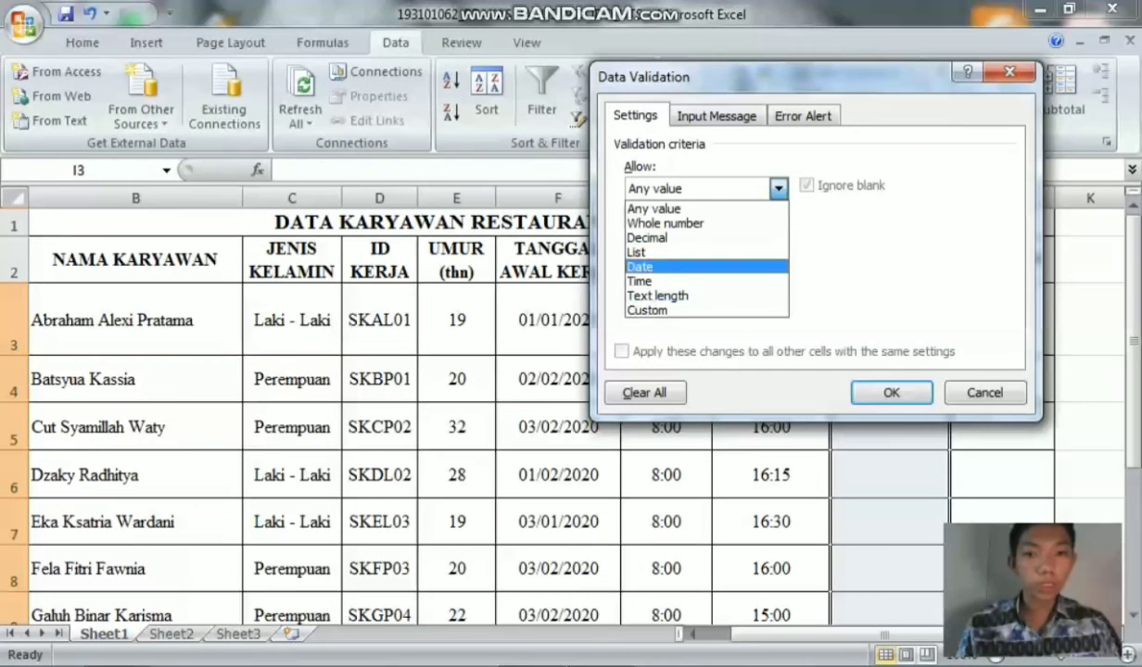
{"action": "left_click", "coordinate": [686, 252]}
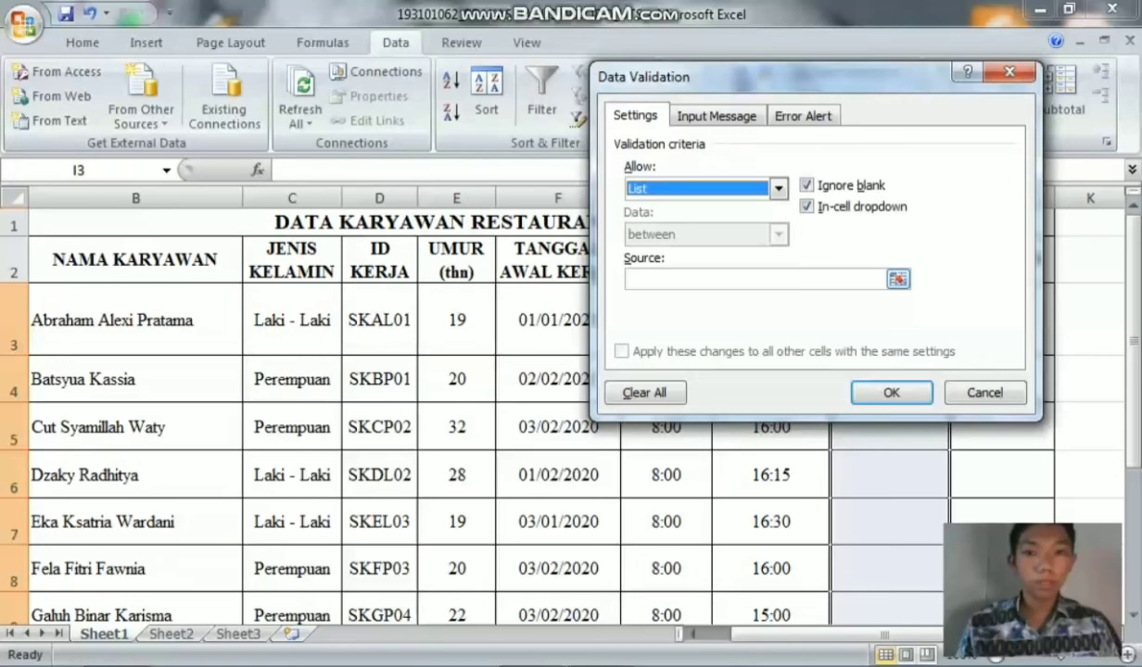
Set the list source to "Hadir; Ijin" and apply the validation to the KEHADIRAN cells.
{"action": "left_click", "coordinate": [752, 279]}
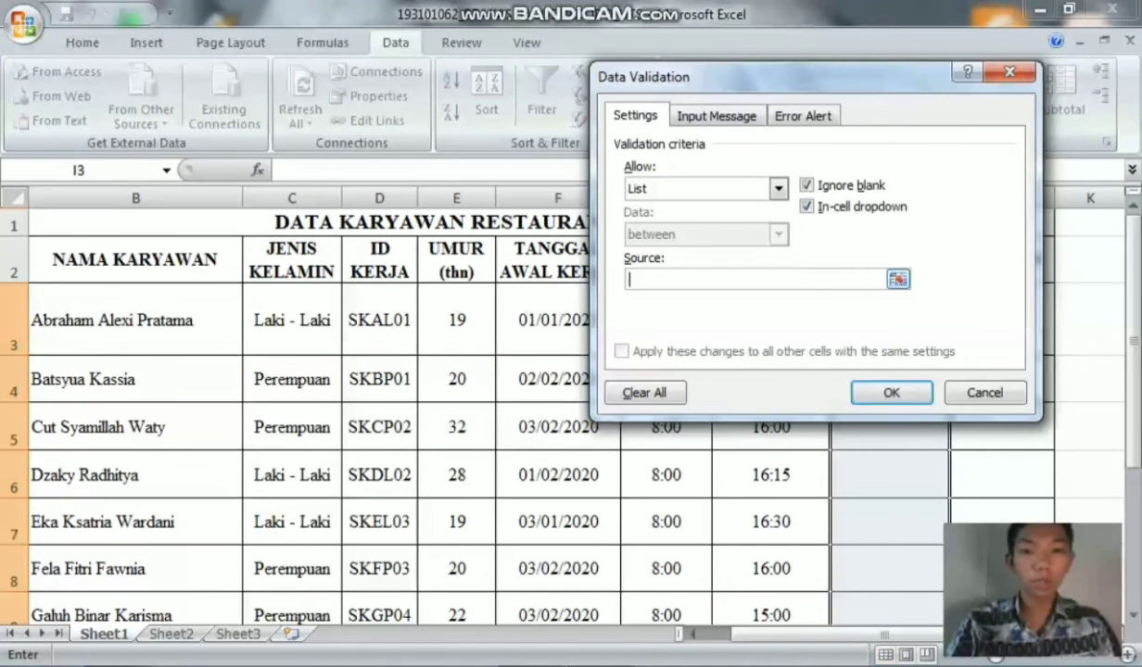
{"action": "type", "text": "H"}
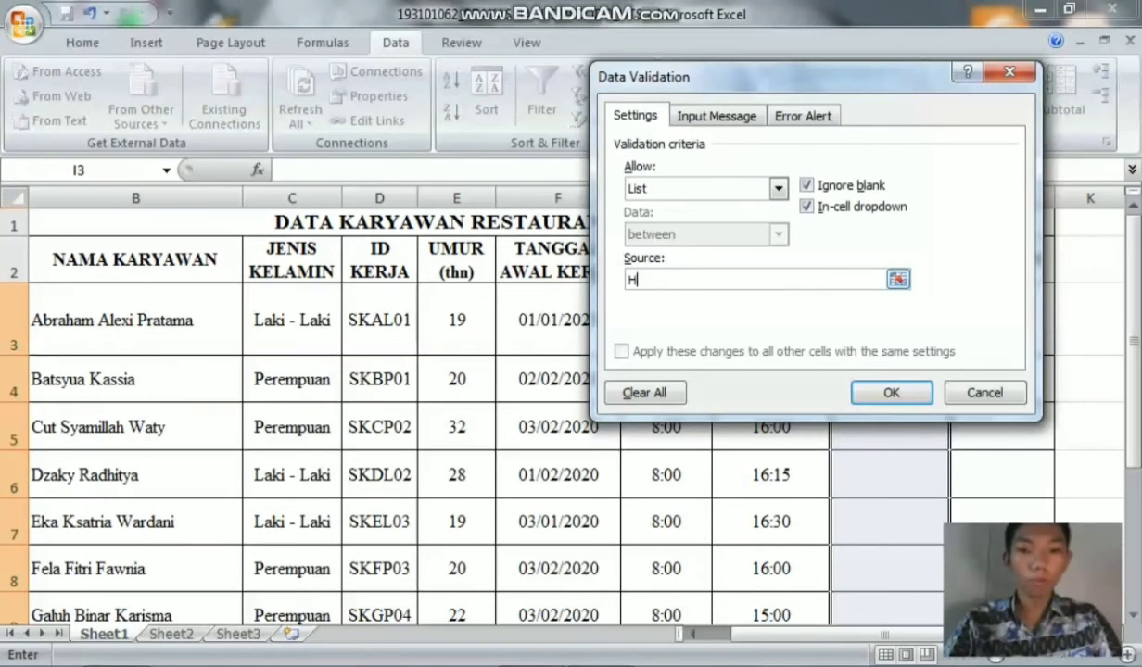
{"action": "key", "text": "BackSpace"}
{"action": "key", "text": "BackSpace"}
{"action": "type", "text": "a"}
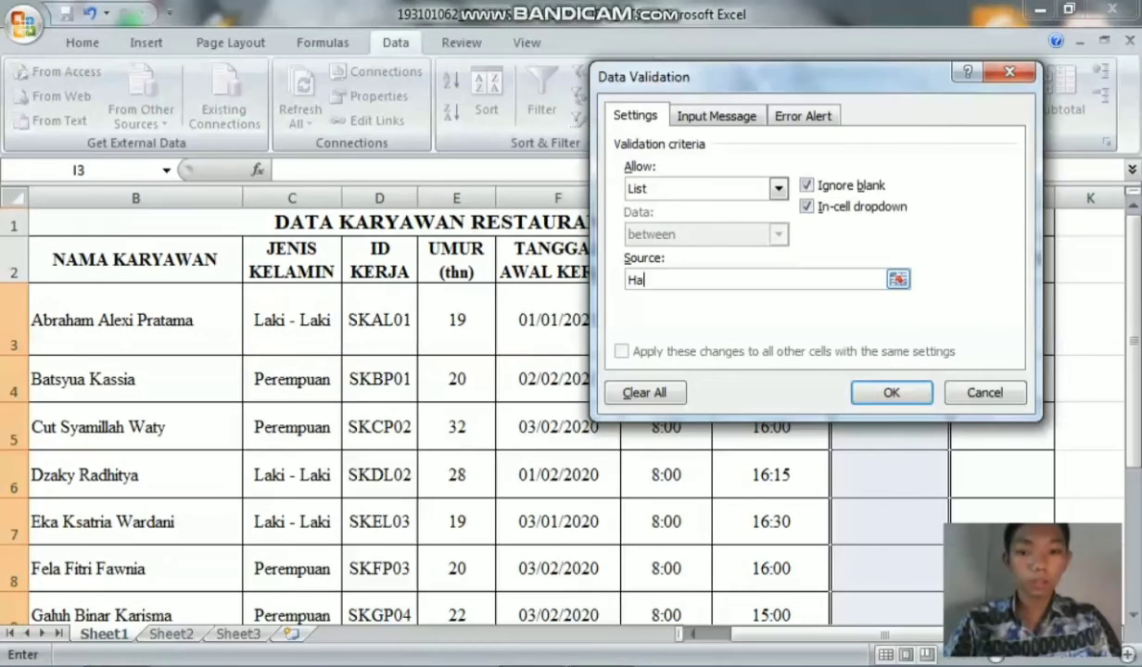
{"action": "type", "text": "dir; Ijin"}
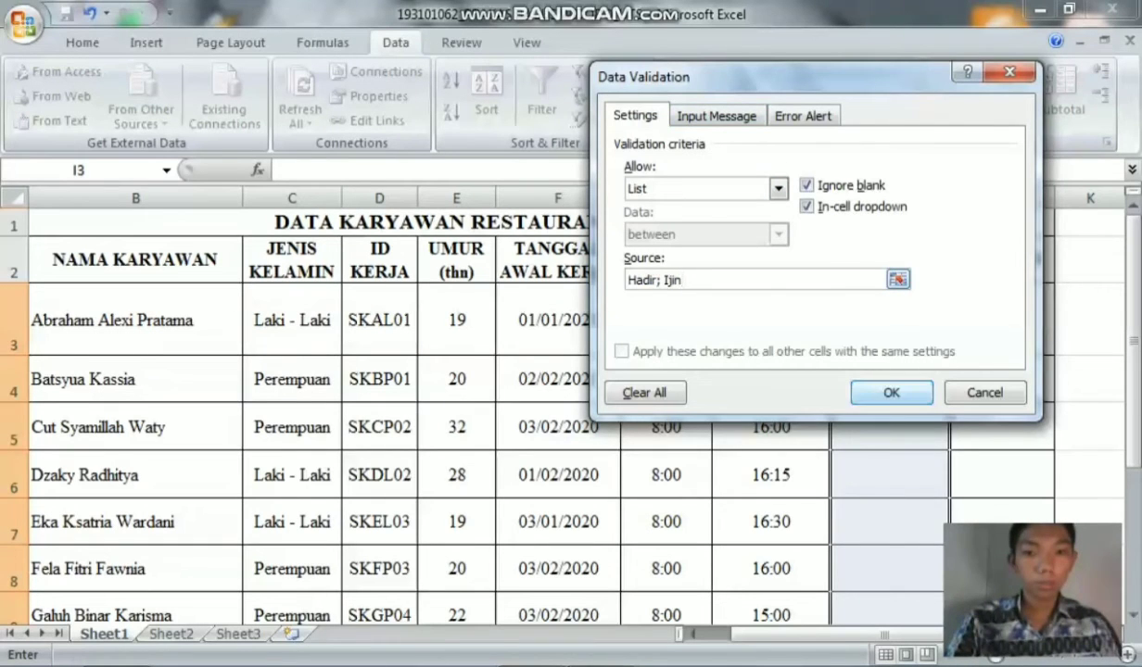
{"action": "left_click", "coordinate": [891, 392]}
Check the dropdown options offered in I3 and that I4 also has a dropdown.
{"action": "left_click", "coordinate": [960, 343]}
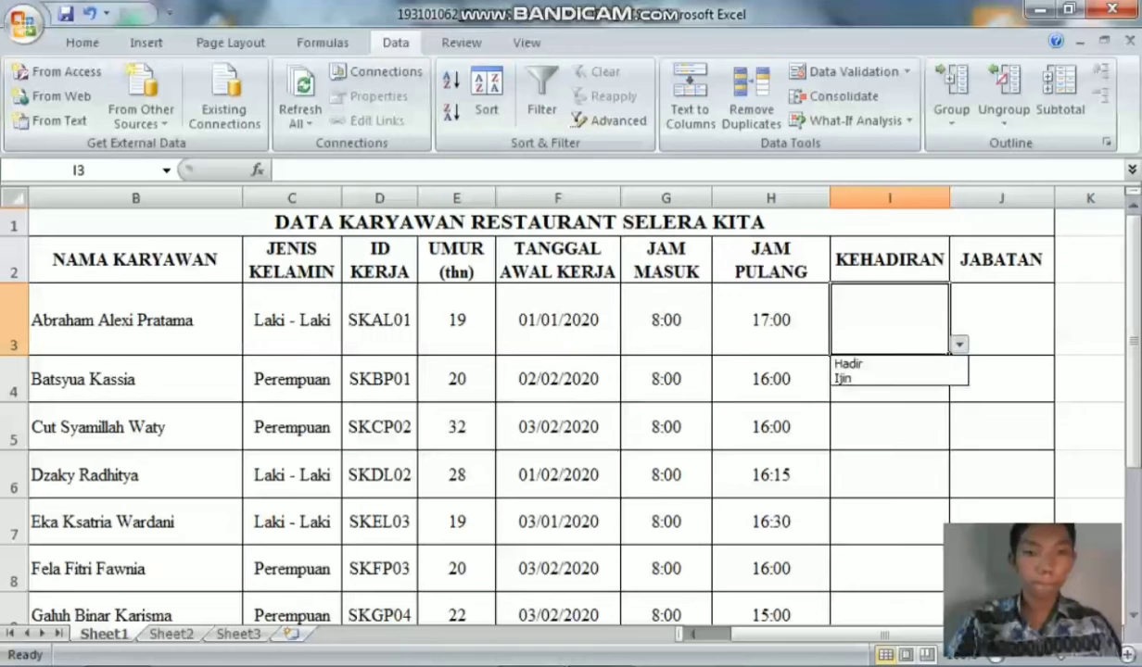
{"action": "left_click", "coordinate": [959, 344]}
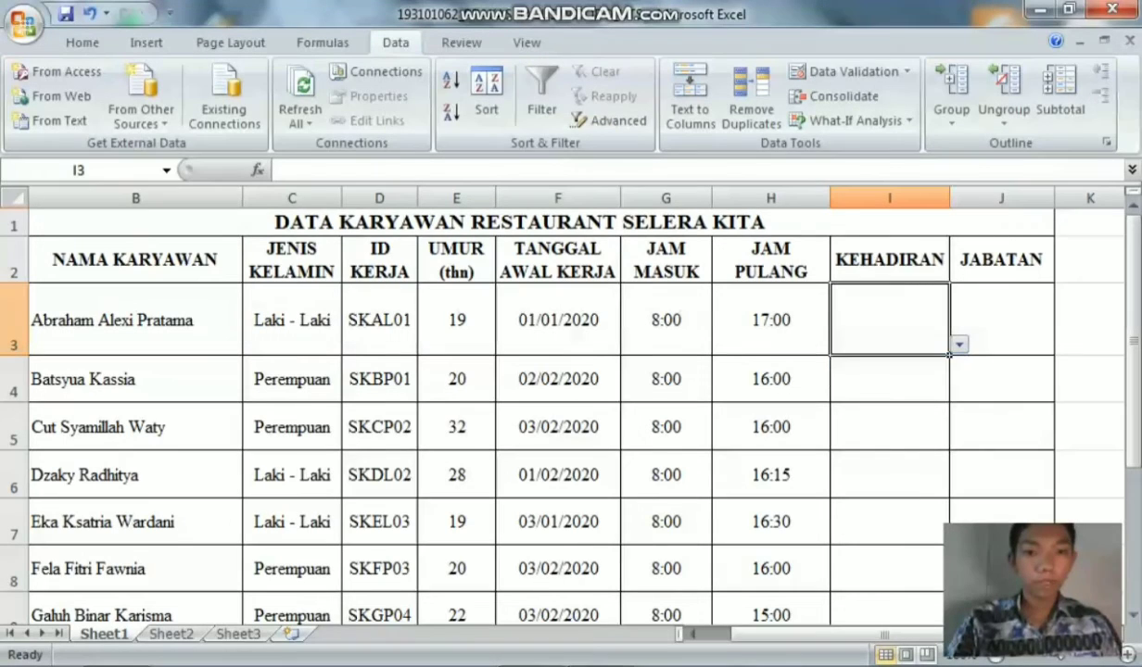
{"action": "left_click", "coordinate": [959, 344]}
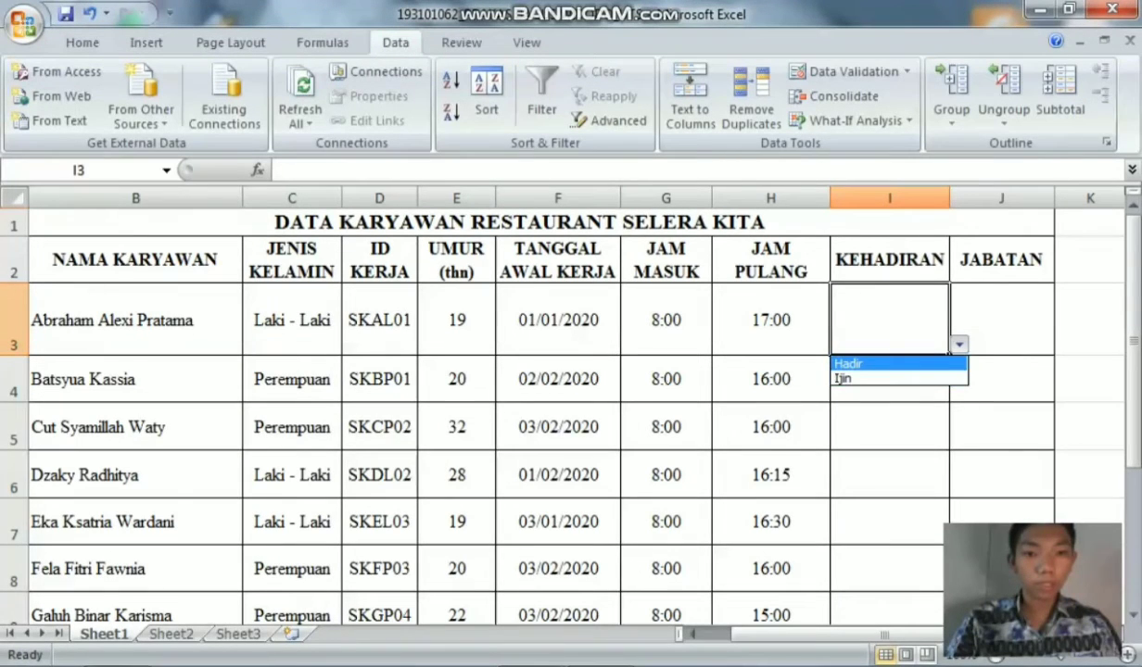
{"action": "left_click", "coordinate": [959, 344]}
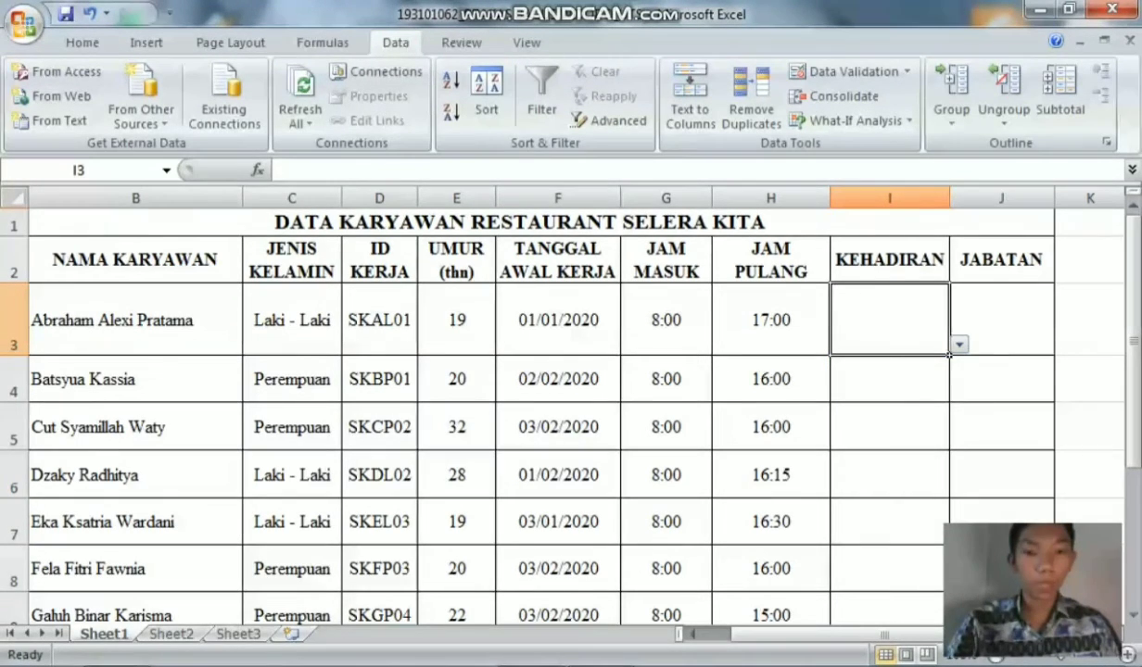
{"action": "left_click", "coordinate": [890, 379]}
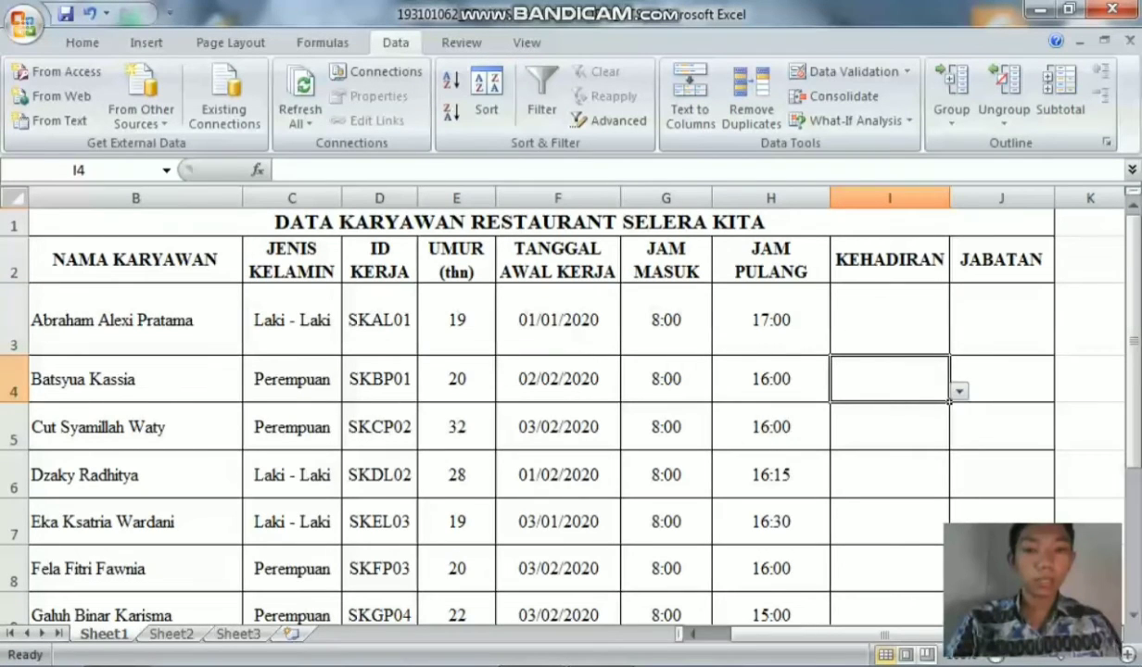
{"action": "left_click", "coordinate": [889, 320]}
{"action": "left_click", "coordinate": [890, 379]}
Choose Hadir for I3 and Ijin for I4 from the KEHADIRAN dropdown.
{"action": "left_click", "coordinate": [890, 320]}
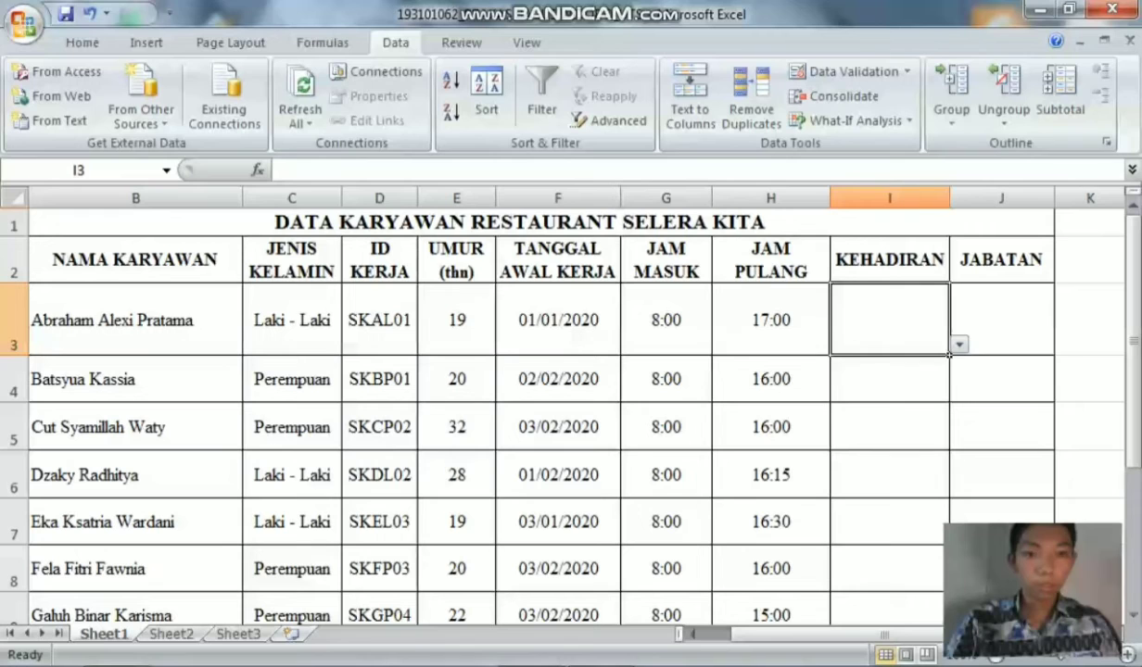
{"action": "left_click", "coordinate": [959, 345]}
{"action": "left_click", "coordinate": [861, 363]}
{"action": "left_click", "coordinate": [936, 376]}
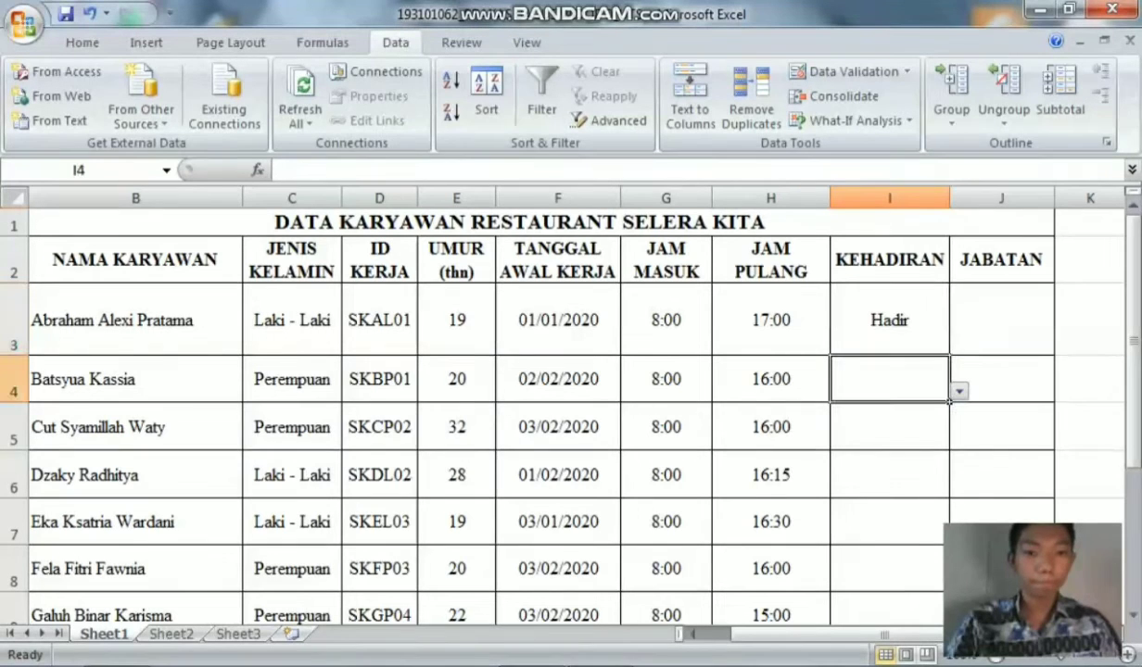
{"action": "left_click", "coordinate": [959, 390]}
{"action": "key", "text": "Down"}
{"action": "key", "text": "Down"}
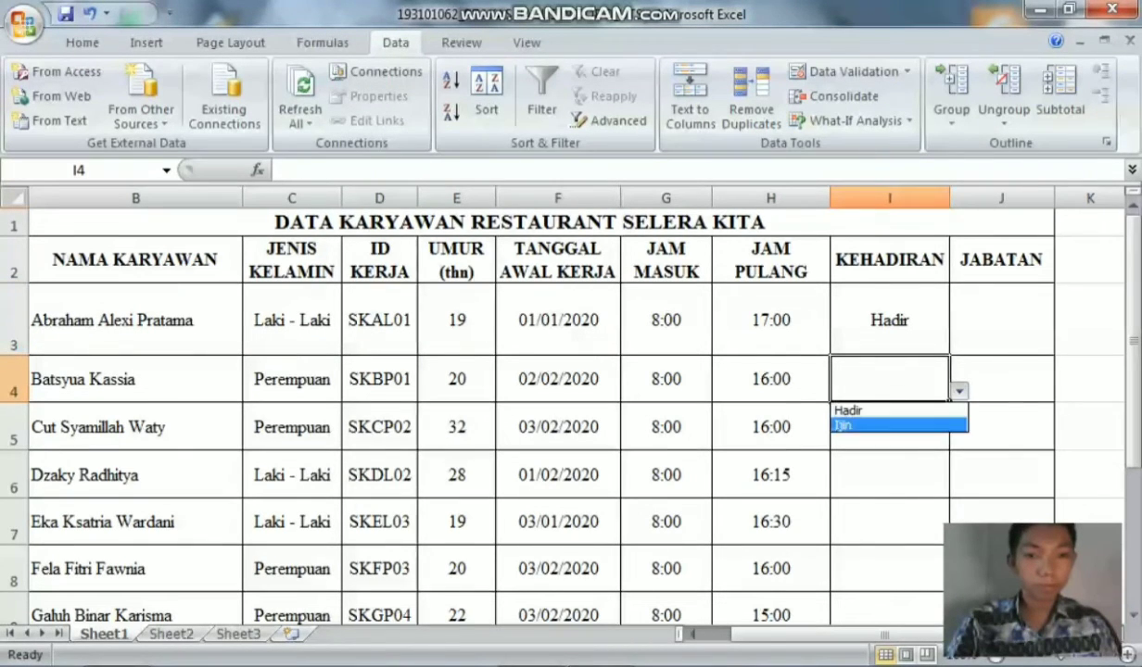
{"action": "key", "text": "Return"}
Choose Hadir for both I5 and I6 from the KEHADIRAN dropdown.
{"action": "key", "text": "Down"}
{"action": "key", "text": "alt+Down"}
{"action": "key", "text": "Down"}
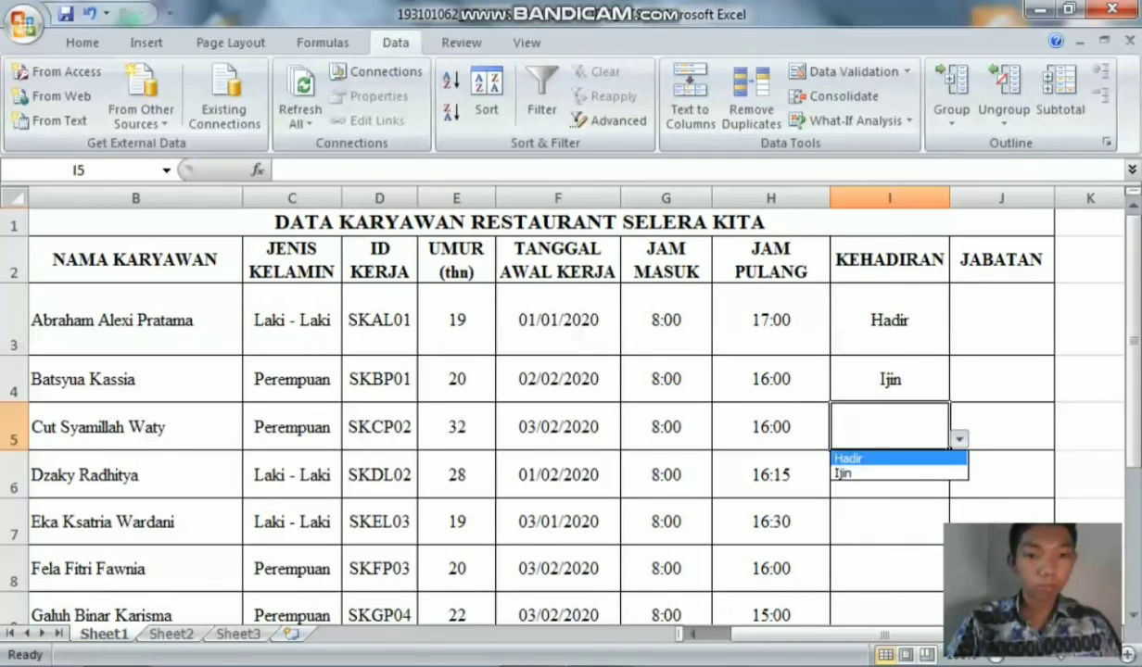
{"action": "key", "text": "Return"}
{"action": "key", "text": "alt+Down"}
{"action": "key", "text": "Down"}
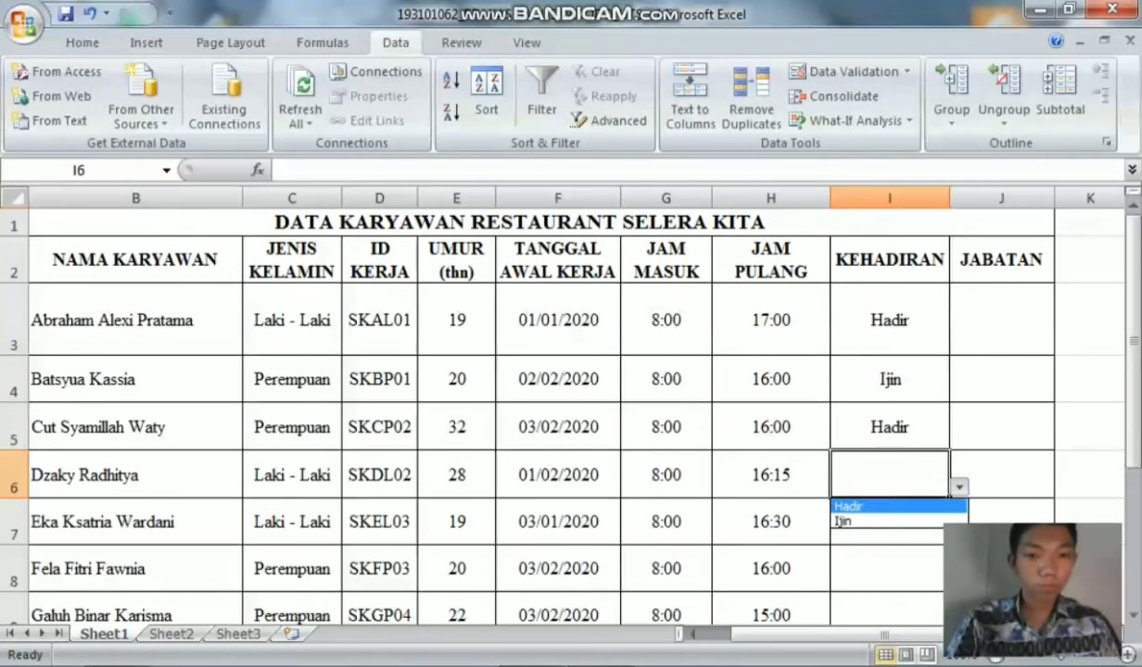
{"action": "key", "text": "Return"}
{"action": "key", "text": "alt+Tab"}
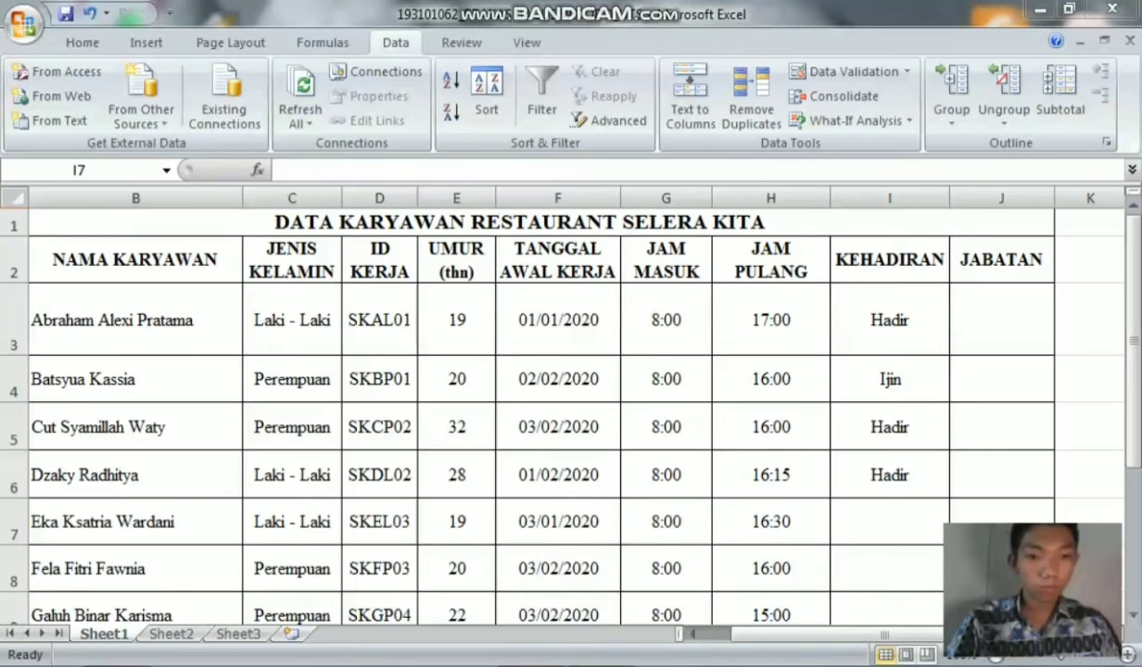
{"action": "key", "text": "alt+Tab"}
{"action": "key", "text": "alt+Tab"}
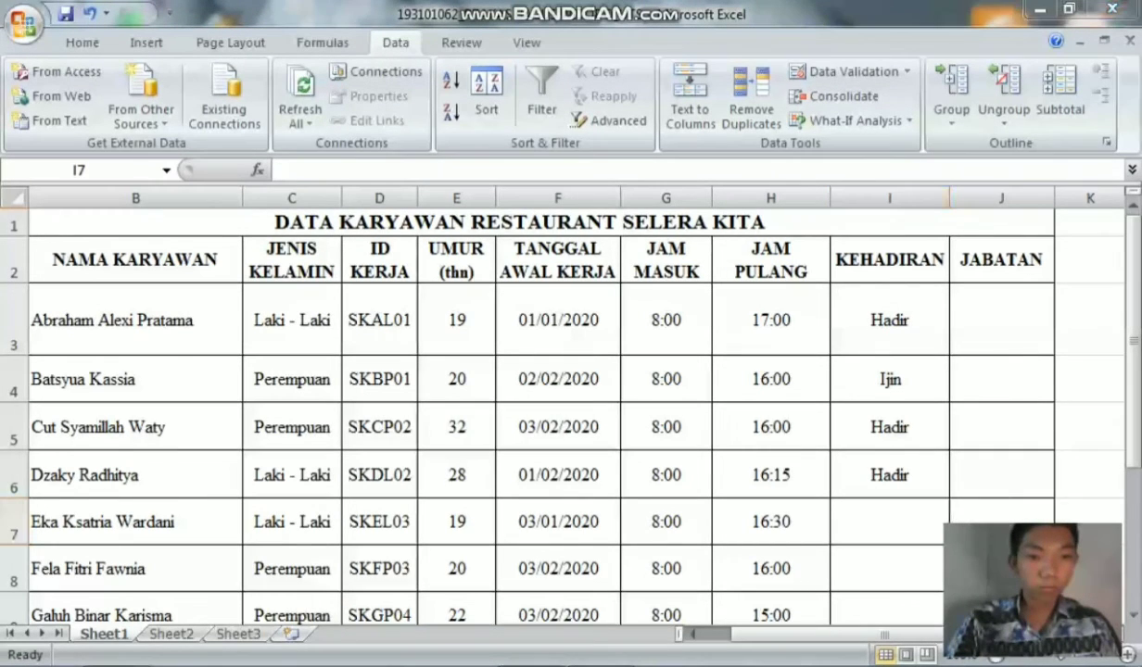
{"action": "key", "text": "alt+Tab"}
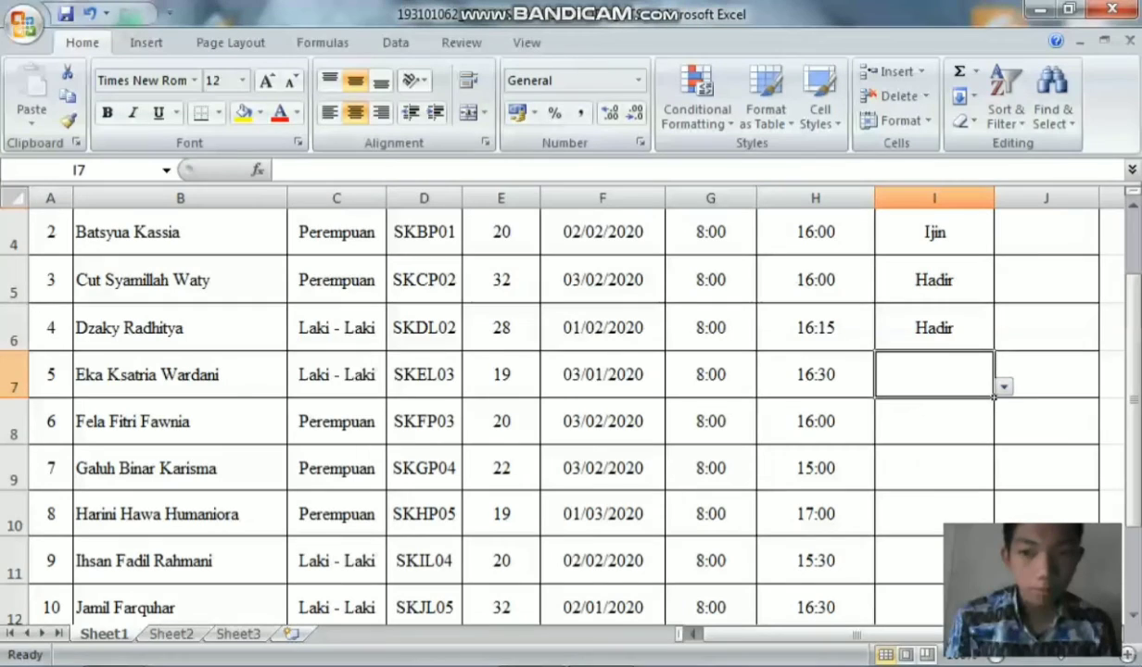
Choose Hadir for I7 and Ijin for I8 from the attendance dropdown.
{"action": "key", "text": "alt+Down"}
{"action": "key", "text": "Down"}
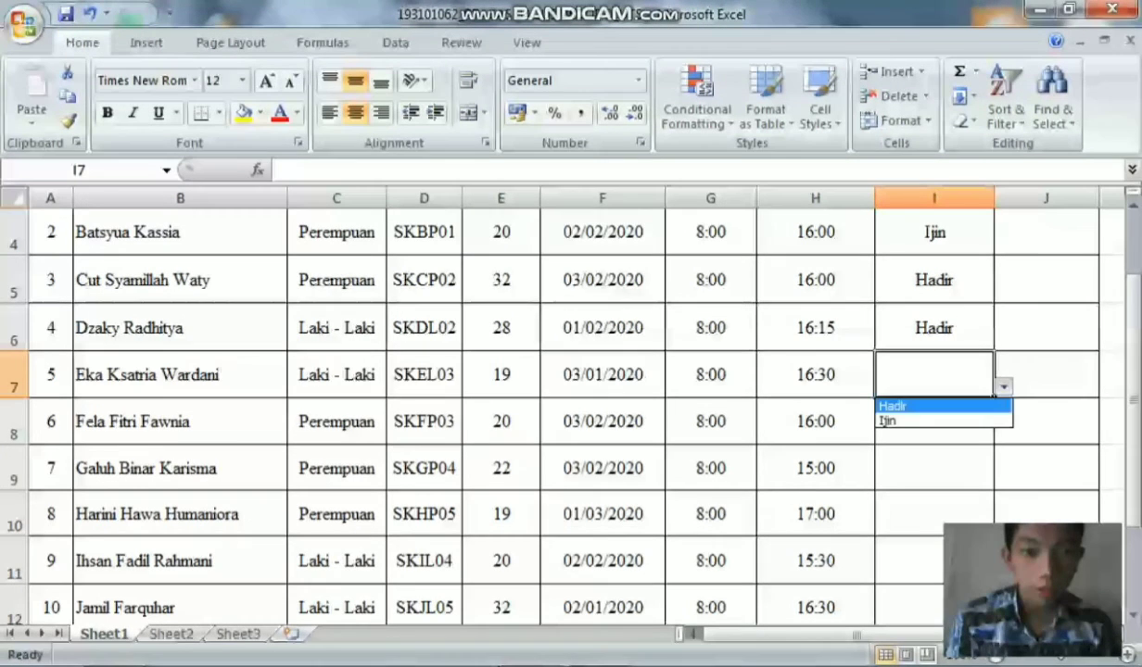
{"action": "key", "text": "Return"}
{"action": "key", "text": "Down"}
{"action": "key", "text": "alt+Down"}
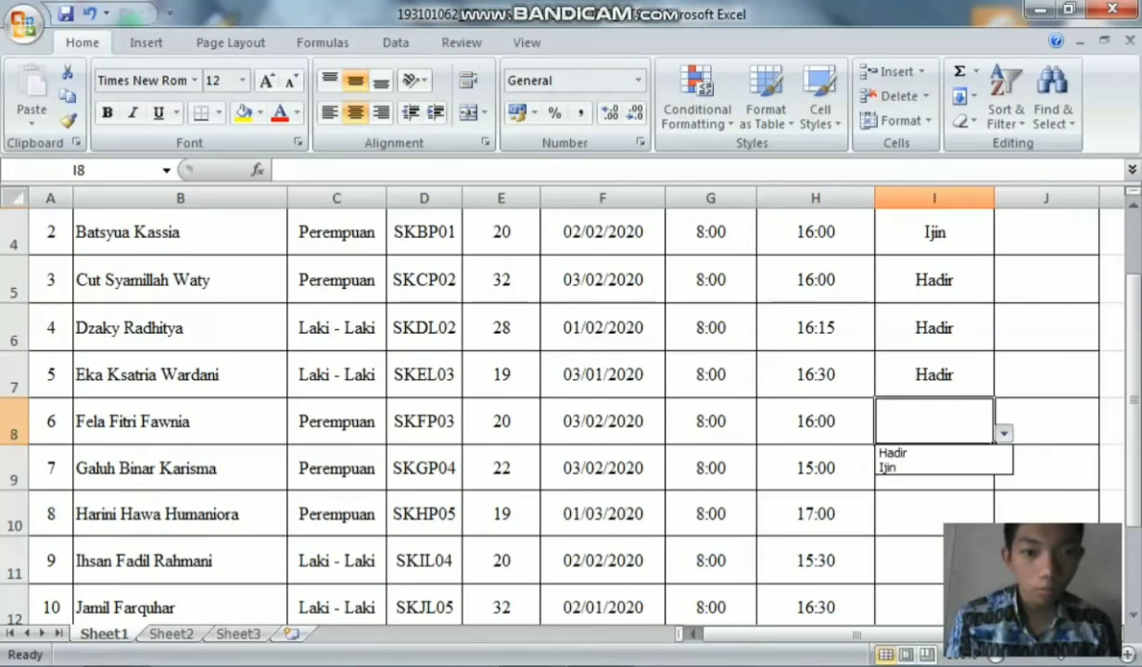
{"action": "key", "text": "Down"}
{"action": "key", "text": "Down"}
{"action": "key", "text": "Return"}
Choose Hadir for I9 and I10 from the attendance dropdown.
{"action": "key", "text": "Down"}
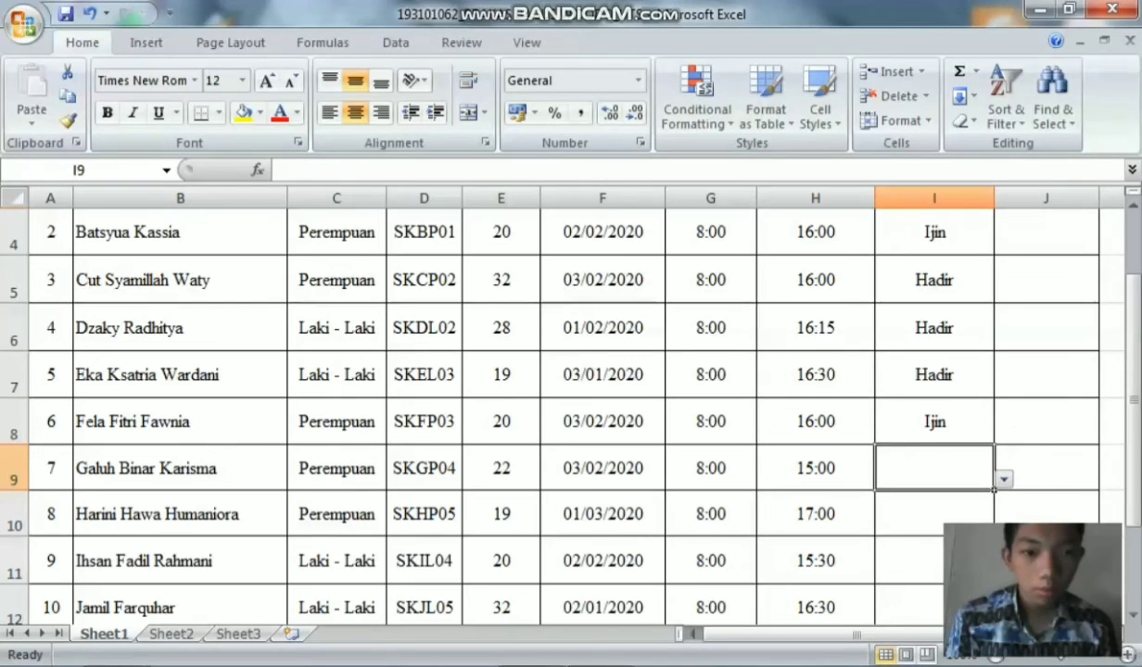
{"action": "key", "text": "alt+Down"}
{"action": "key", "text": "Down"}
{"action": "key", "text": "Return"}
{"action": "key", "text": "Down"}
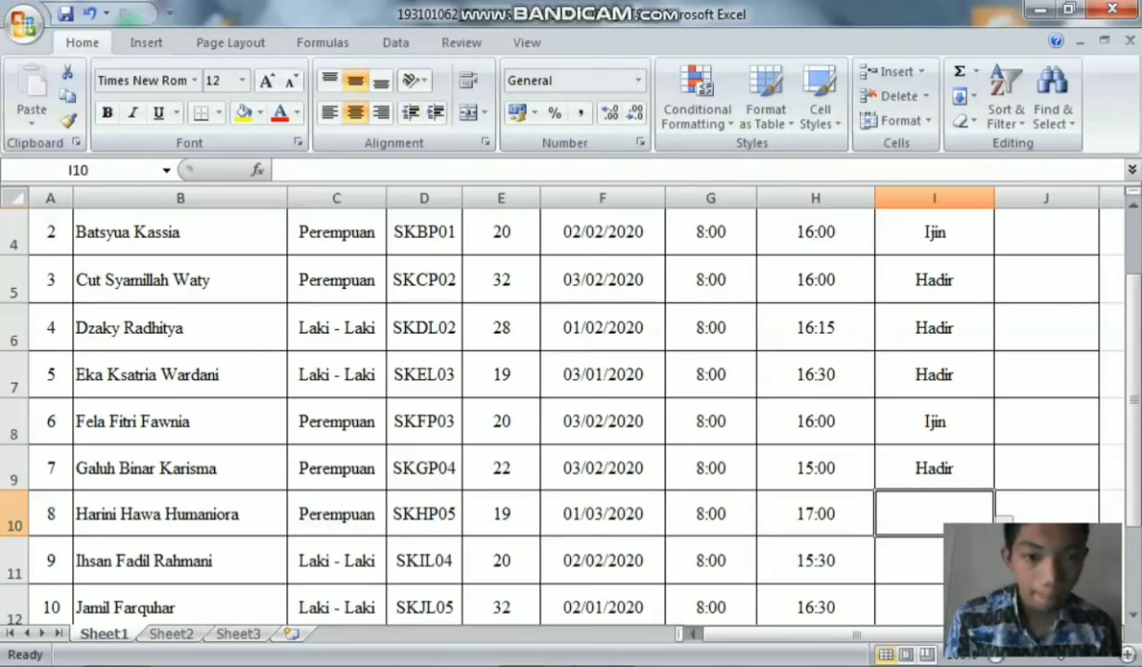
{"action": "double_click", "coordinate": [934, 514]}
{"action": "key", "text": "Up"}
{"action": "key", "text": "Down"}
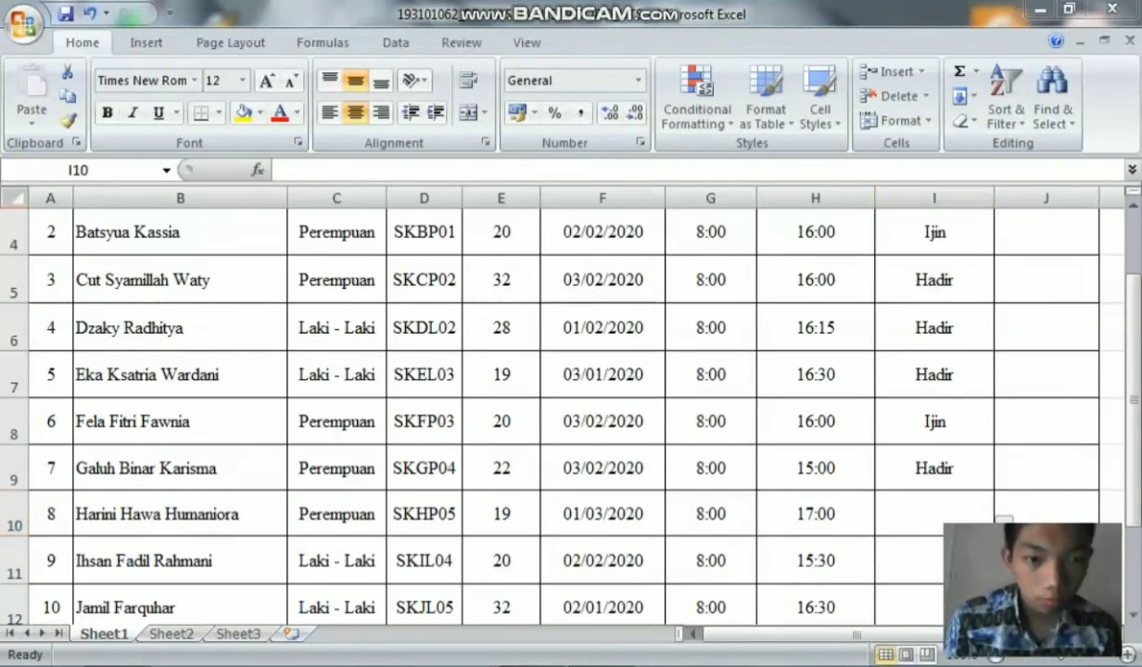
{"action": "scroll", "coordinate": [563, 408], "scroll_direction": "down", "scroll_amount": 1}
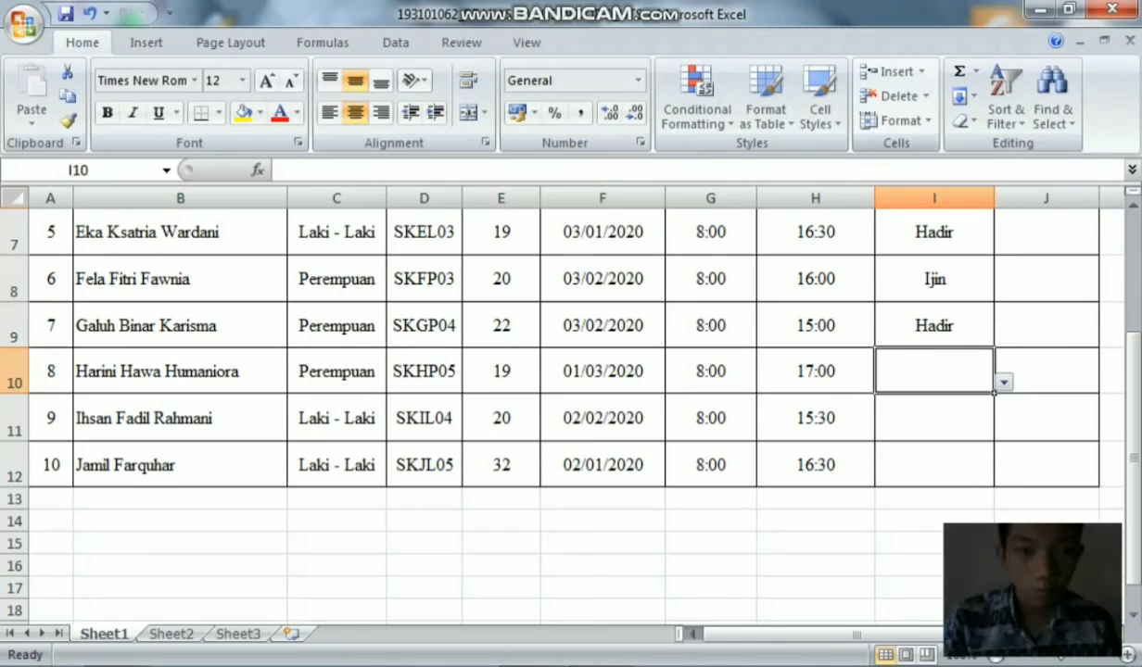
{"action": "left_click", "coordinate": [1004, 382]}
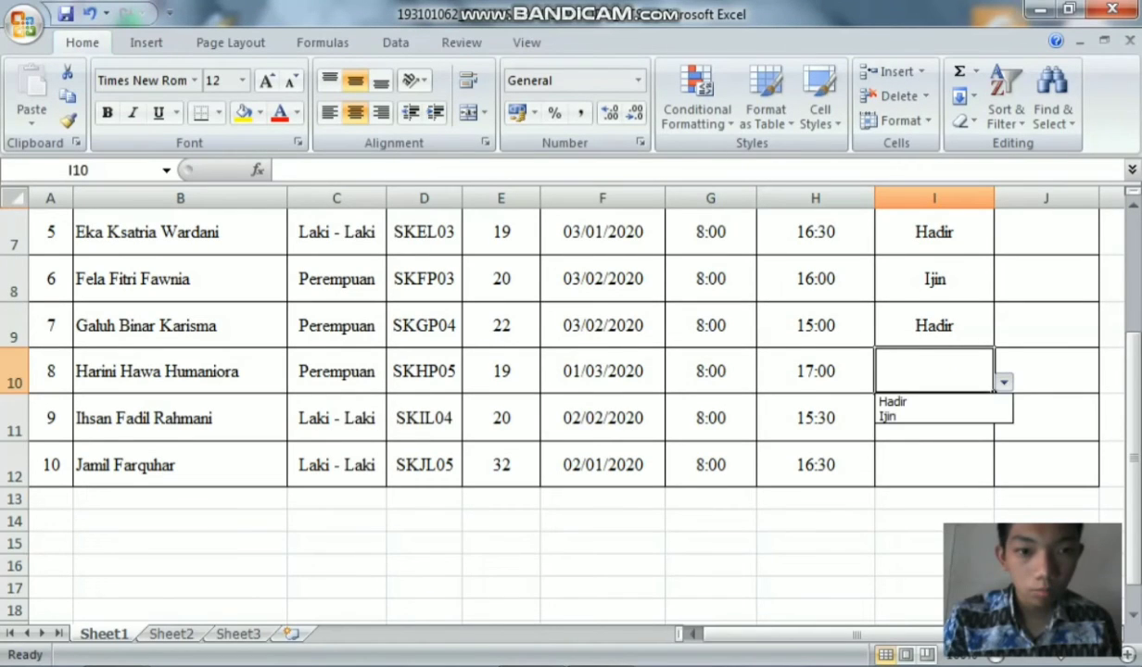
{"action": "key", "text": "Up"}
{"action": "key", "text": "Return"}
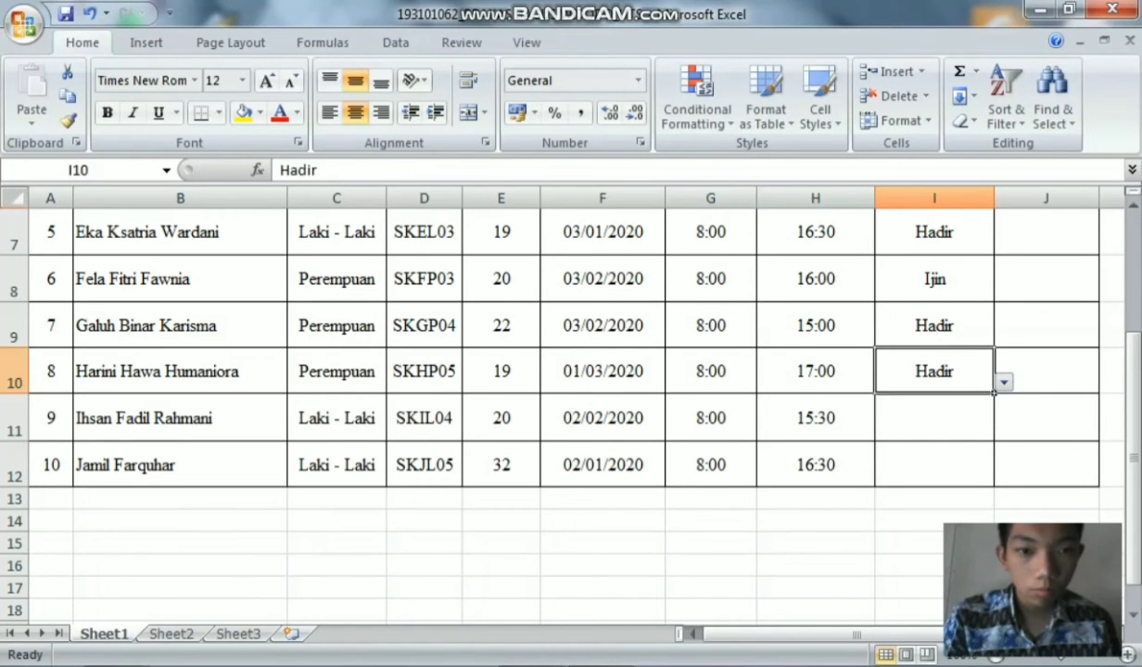
Choose Hadir for the last two employees, in I11 and I12.
{"action": "left_click", "coordinate": [935, 418]}
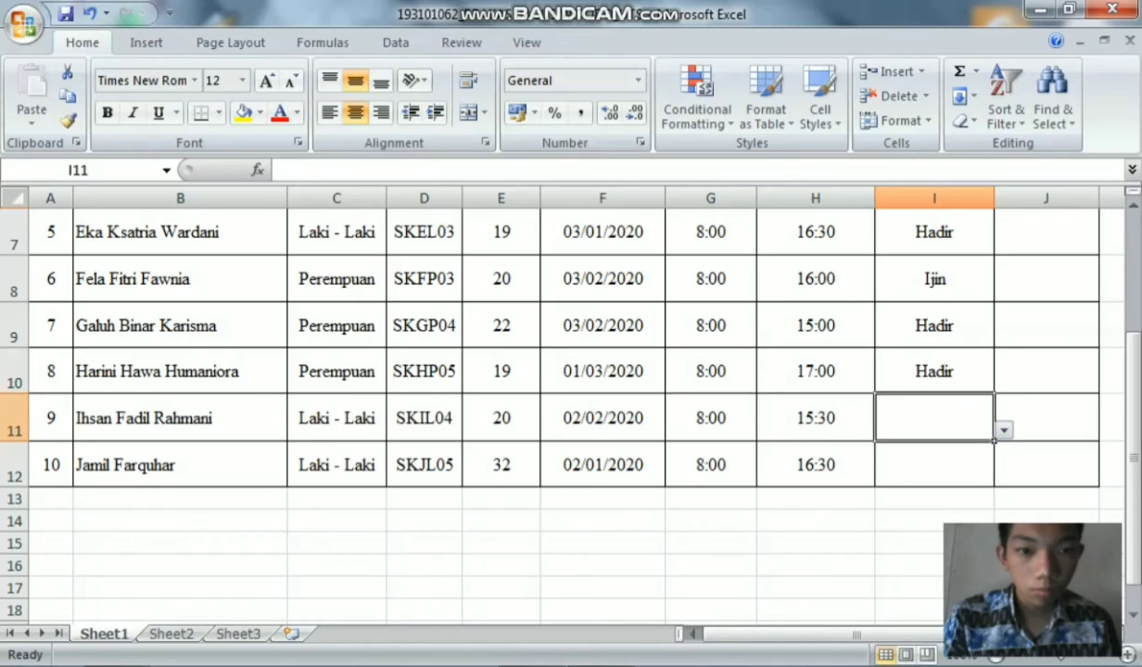
{"action": "left_click", "coordinate": [1004, 431]}
{"action": "key", "text": "Up"}
{"action": "key", "text": "Return"}
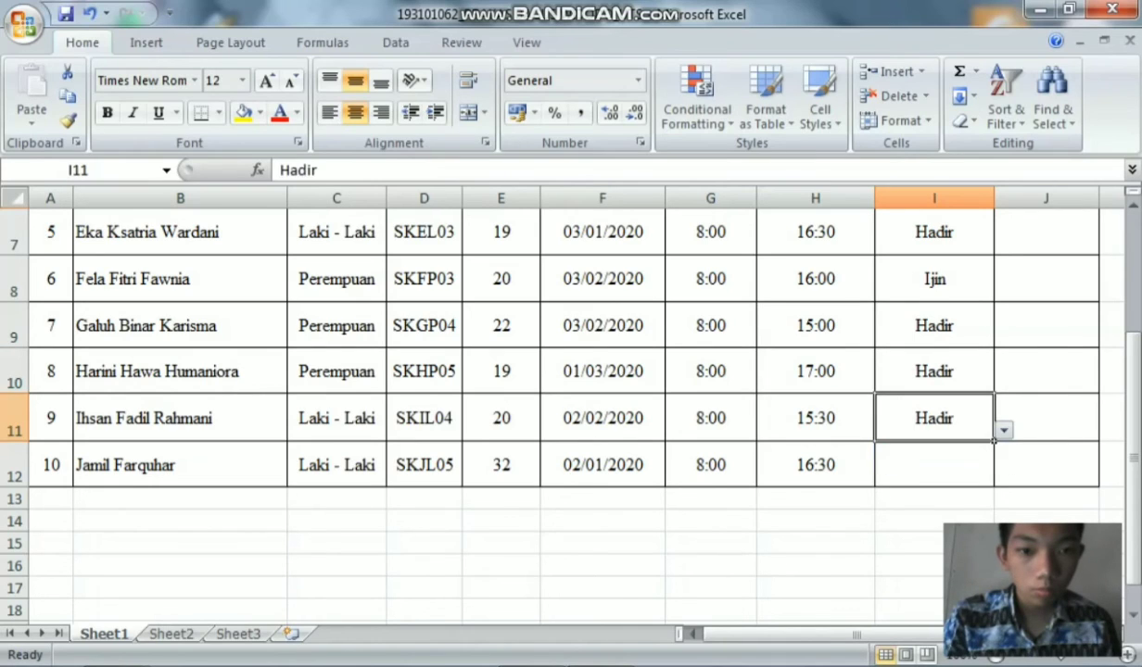
{"action": "left_click", "coordinate": [934, 465]}
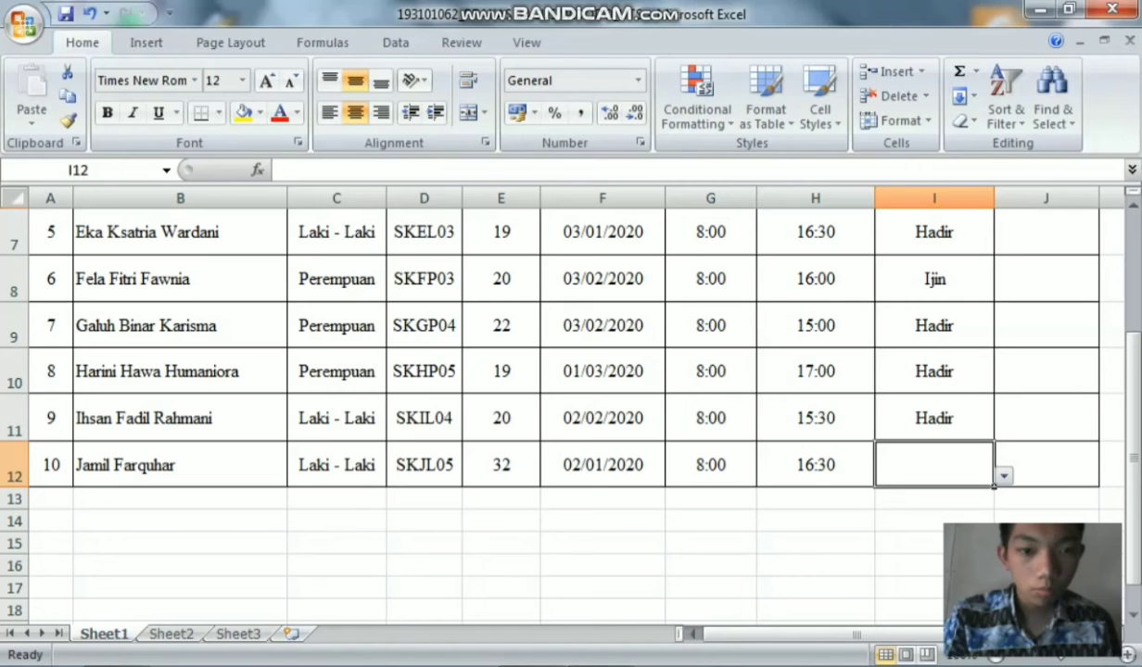
{"action": "left_click", "coordinate": [1003, 476]}
{"action": "left_click", "coordinate": [895, 496]}
Review the completed KEHADIRAN column over the whole employee table.
{"action": "scroll", "coordinate": [894, 495], "scroll_direction": "up", "scroll_amount": 2}
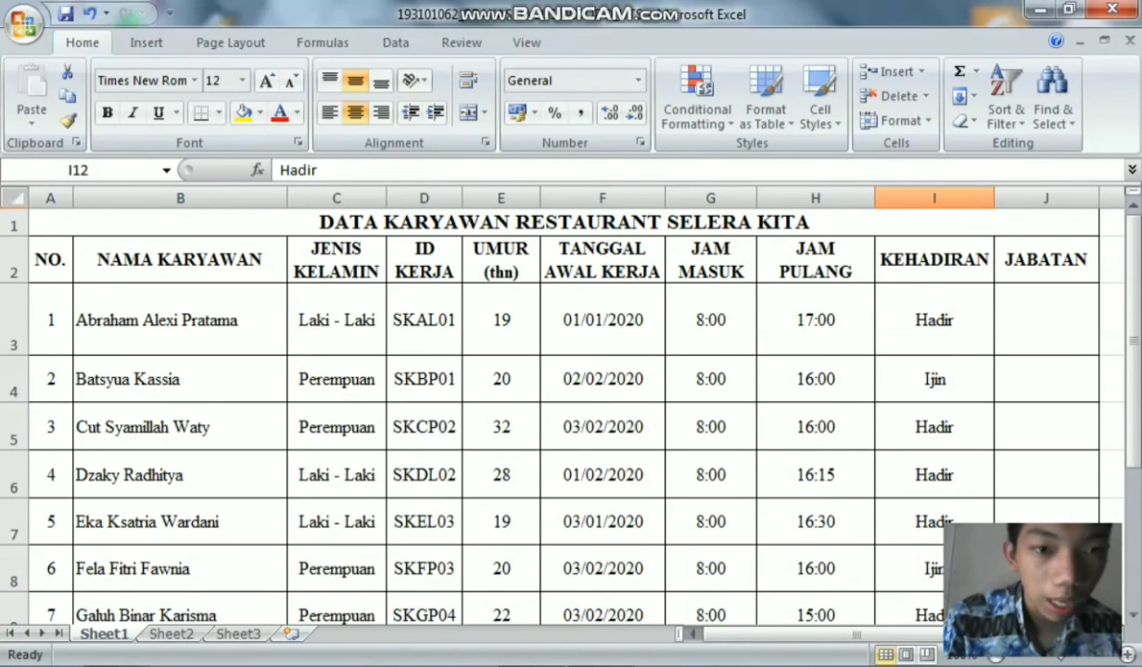
{"action": "scroll", "coordinate": [563, 415], "scroll_direction": "down", "scroll_amount": 1}
{"action": "scroll", "coordinate": [563, 416], "scroll_direction": "up", "scroll_amount": 1}
{"action": "scroll", "coordinate": [564, 415], "scroll_direction": "down", "scroll_amount": 1}
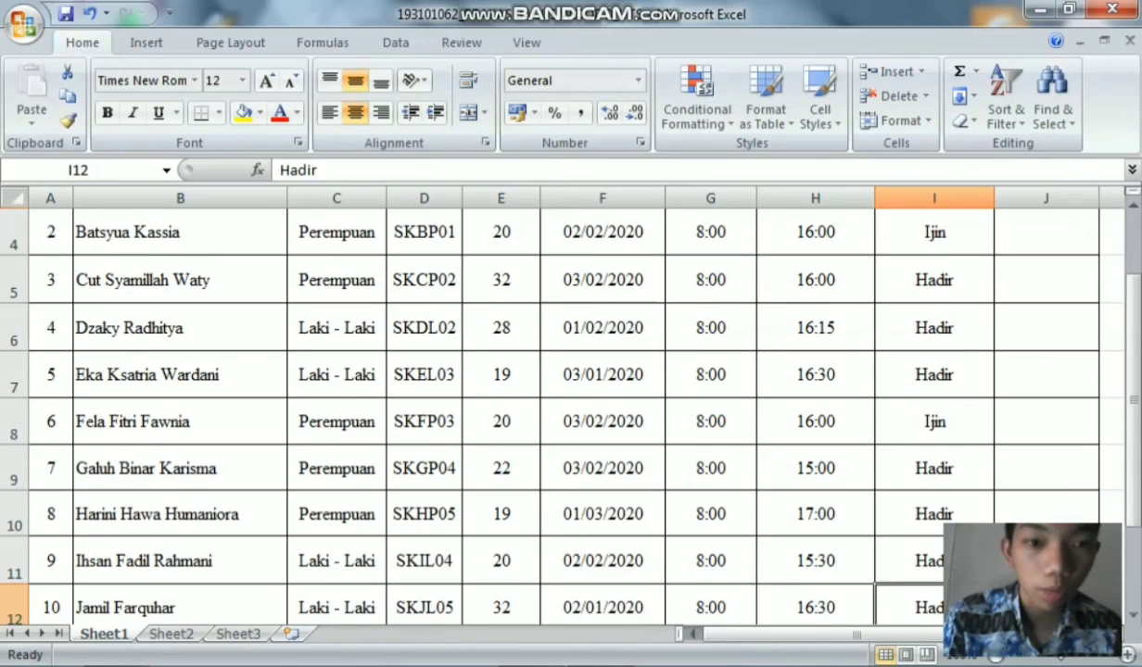
{"action": "scroll", "coordinate": [564, 416], "scroll_direction": "down", "scroll_amount": 1}
{"action": "scroll", "coordinate": [564, 415], "scroll_direction": "up", "scroll_amount": 2}
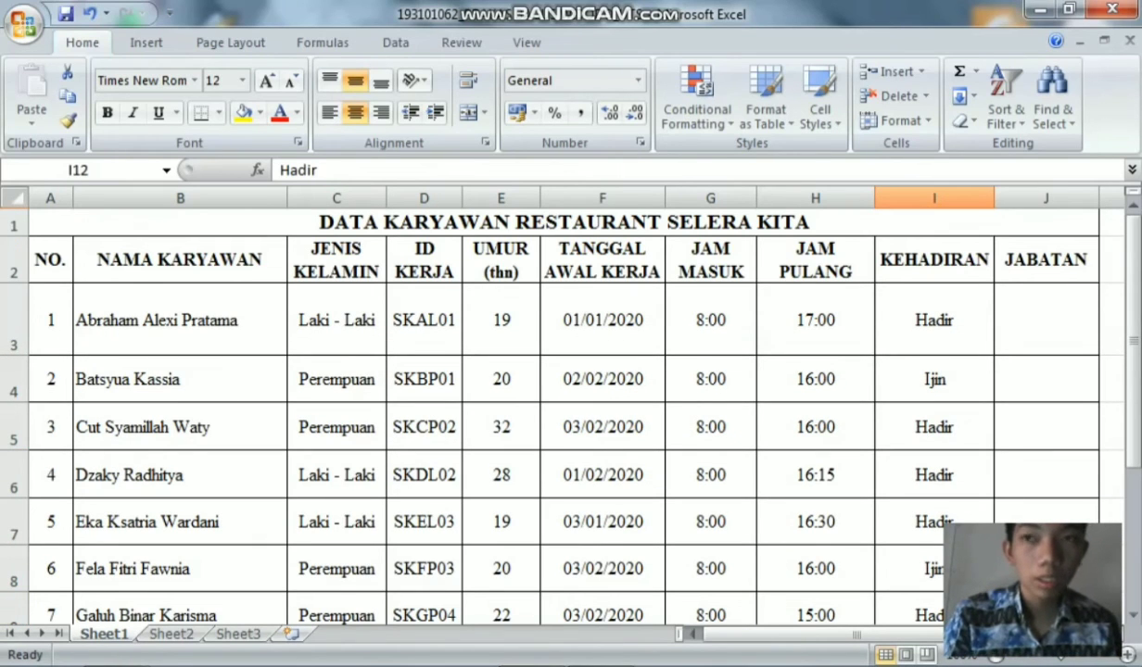
{"action": "scroll", "coordinate": [563, 415], "scroll_direction": "down", "scroll_amount": 4}
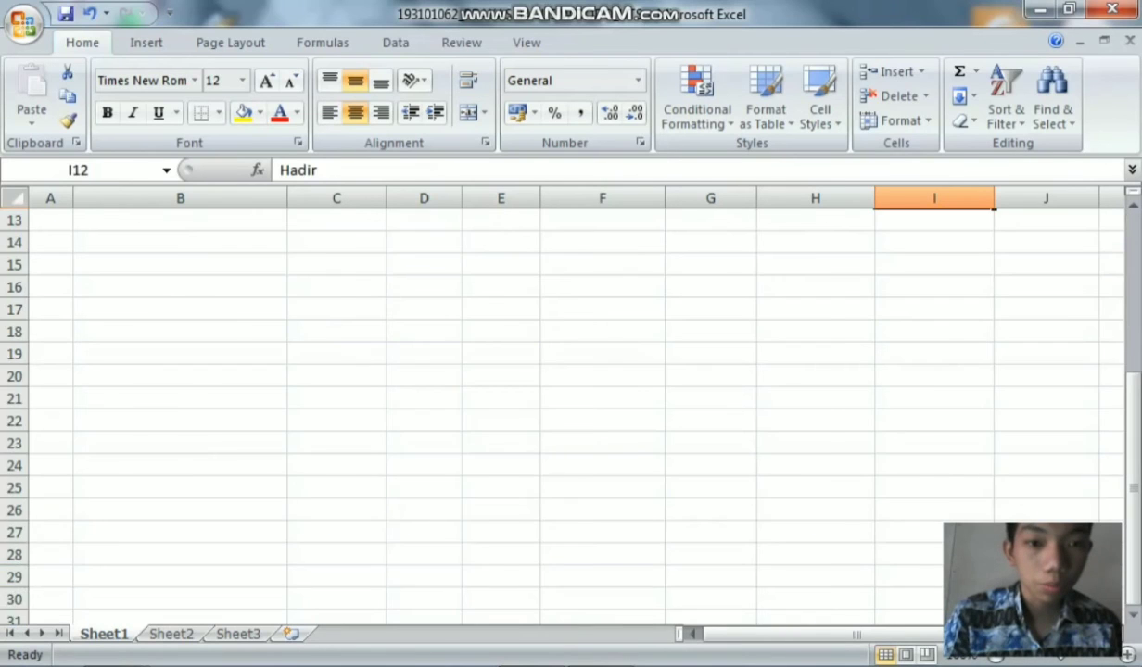
{"action": "scroll", "coordinate": [564, 416], "scroll_direction": "up", "scroll_amount": 4}
{"action": "left_click", "coordinate": [607, 641]}
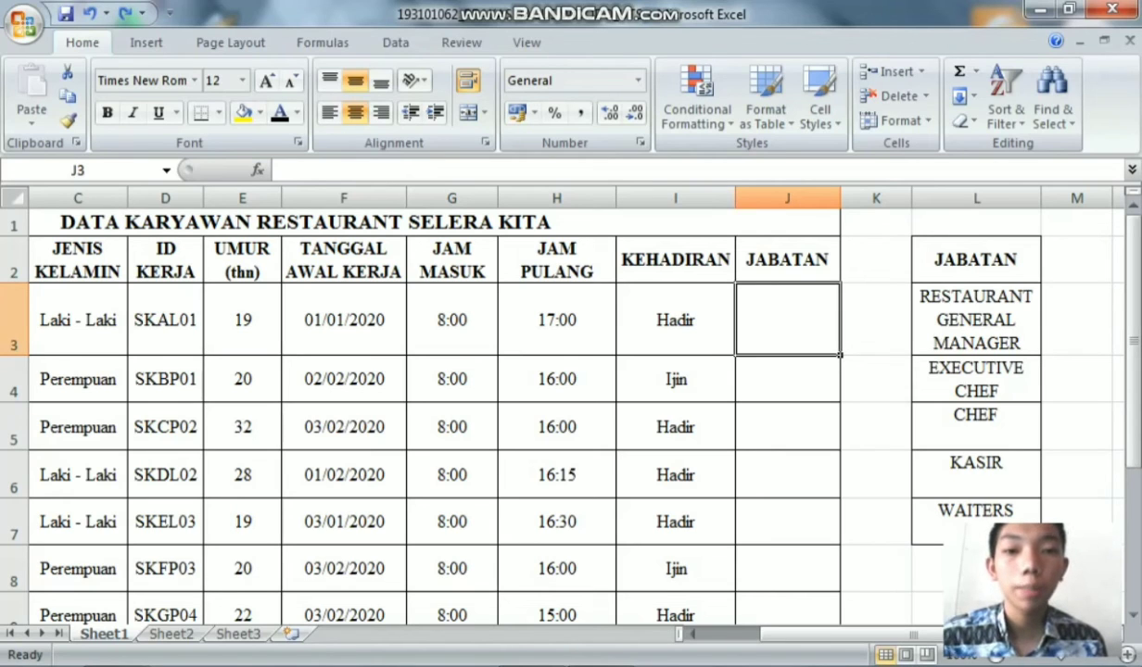
Restrict the empty JABATAN cells J3:J12 to List entries with data validation.
{"action": "left_click_drag", "start_coordinate": [787, 320], "coordinate": [839, 586]}
{"action": "scroll", "coordinate": [556, 407], "scroll_direction": "up", "scroll_amount": 2}
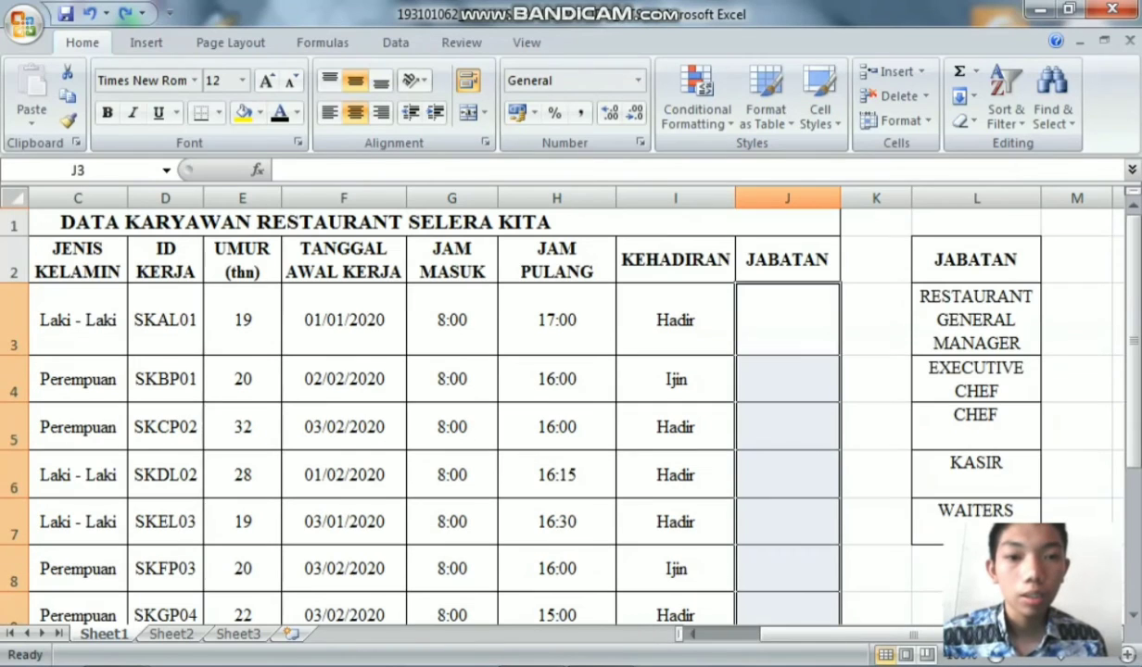
{"action": "left_click", "coordinate": [976, 320]}
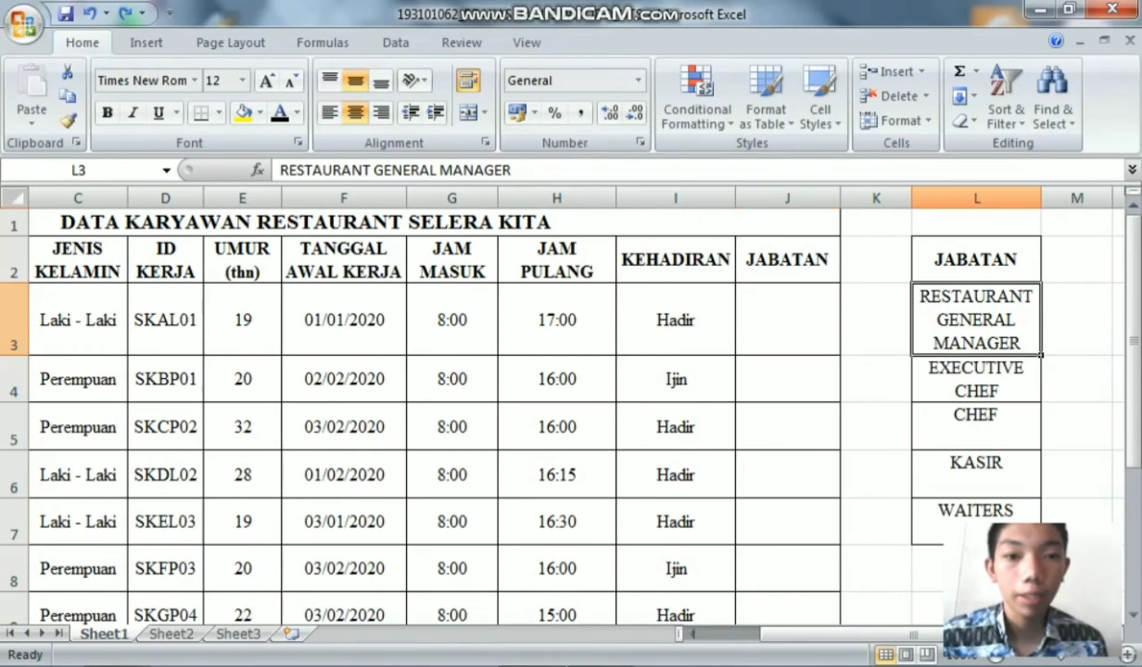
{"action": "left_click_drag", "start_coordinate": [787, 320], "coordinate": [838, 586]}
{"action": "scroll", "coordinate": [557, 408], "scroll_direction": "up", "scroll_amount": 2}
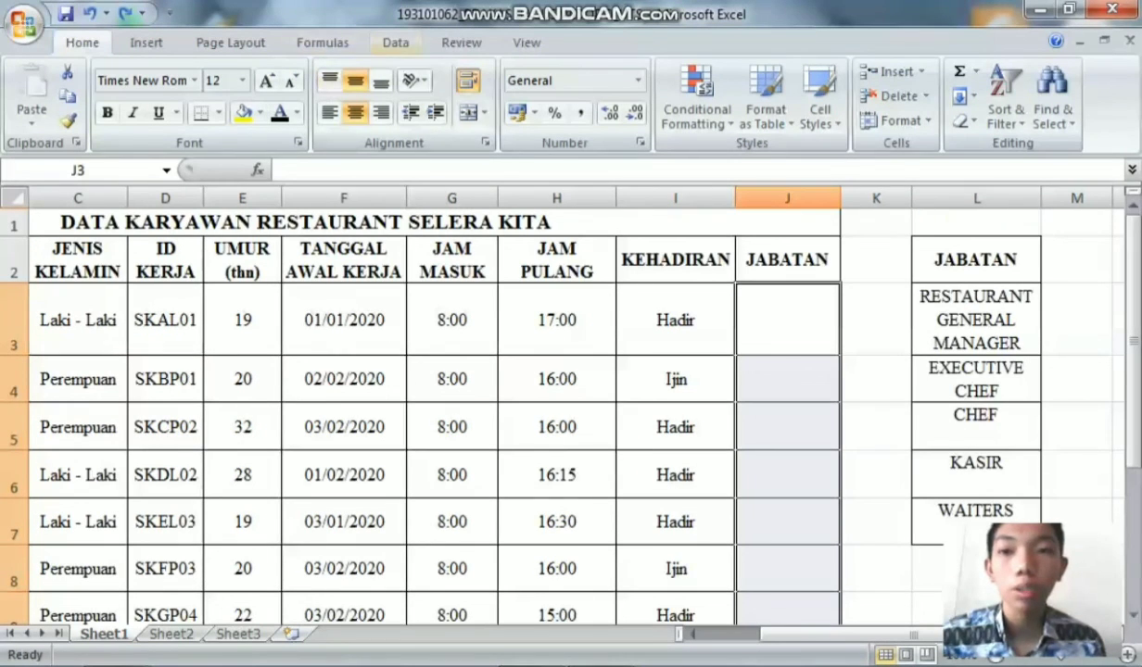
{"action": "left_click", "coordinate": [395, 42]}
{"action": "left_click", "coordinate": [907, 72]}
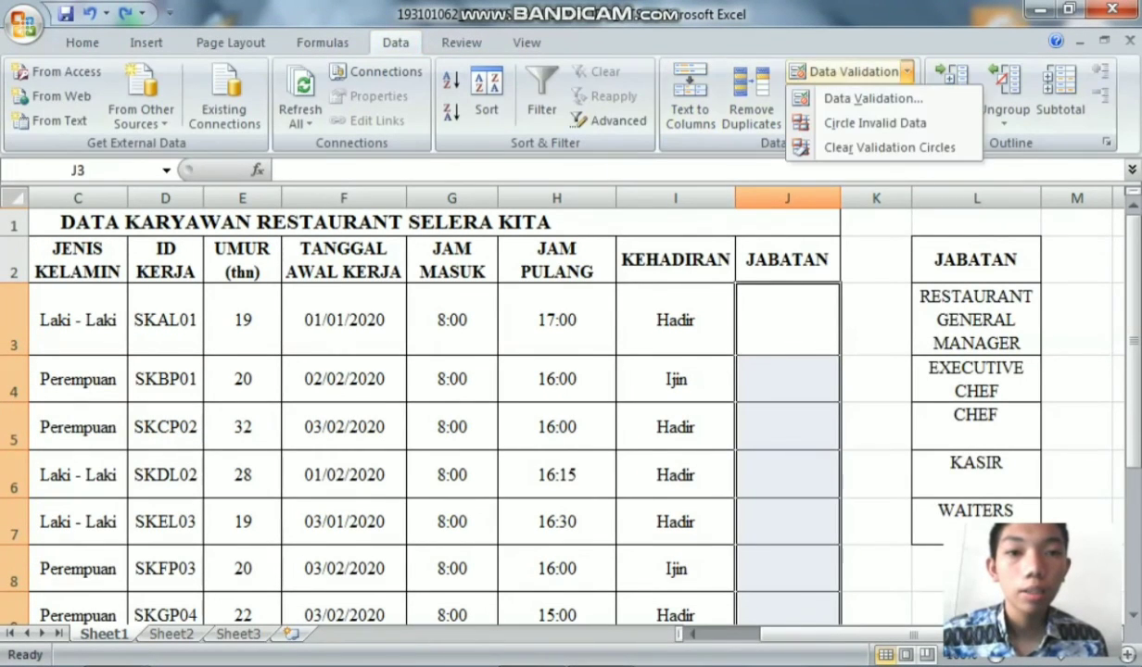
{"action": "left_click", "coordinate": [871, 99]}
{"action": "left_click", "coordinate": [778, 188]}
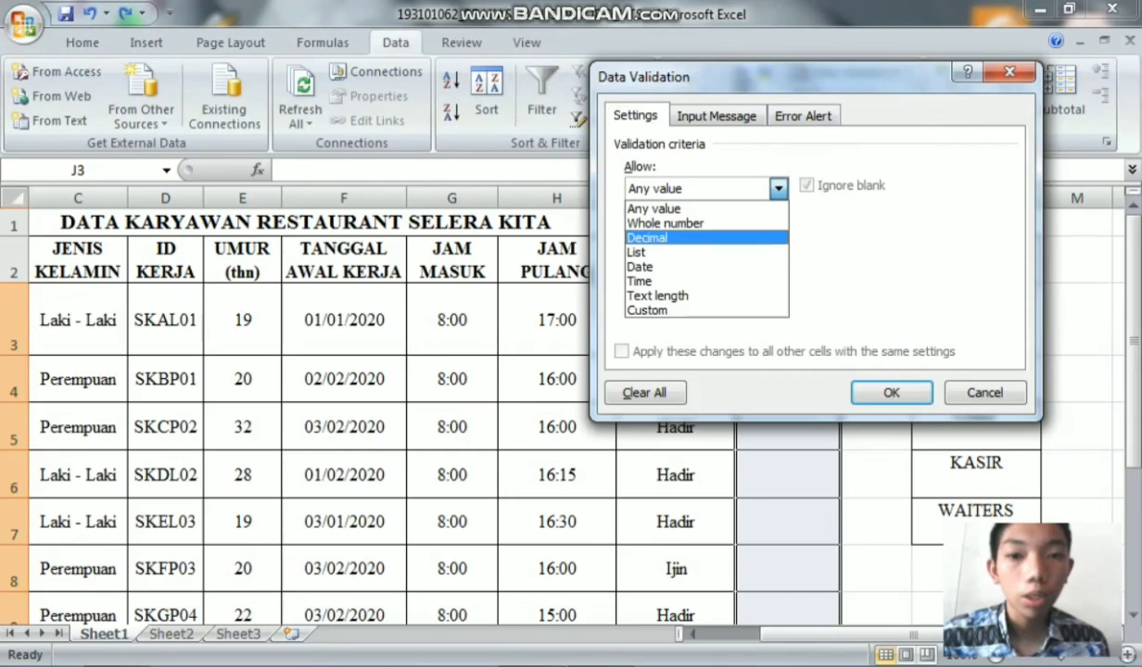
{"action": "left_click", "coordinate": [691, 252]}
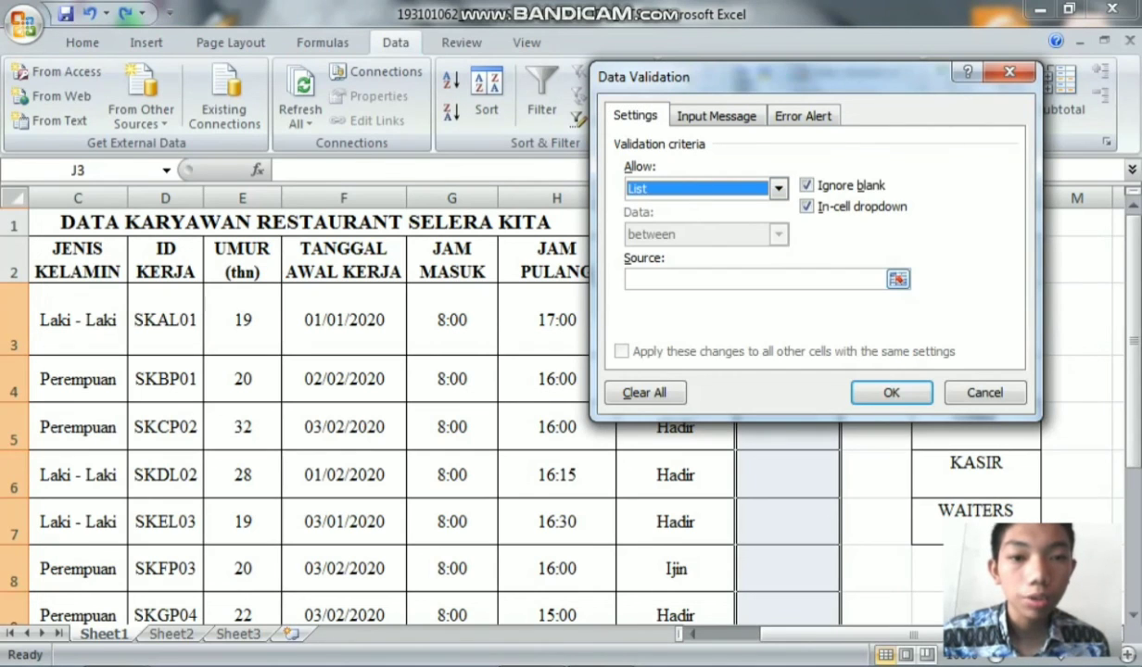
Use the positions in L3:L7 as the source of the JABATAN list and apply the validation rule.
{"action": "left_click", "coordinate": [898, 279]}
{"action": "left_click_drag", "start_coordinate": [975, 320], "coordinate": [976, 519]}
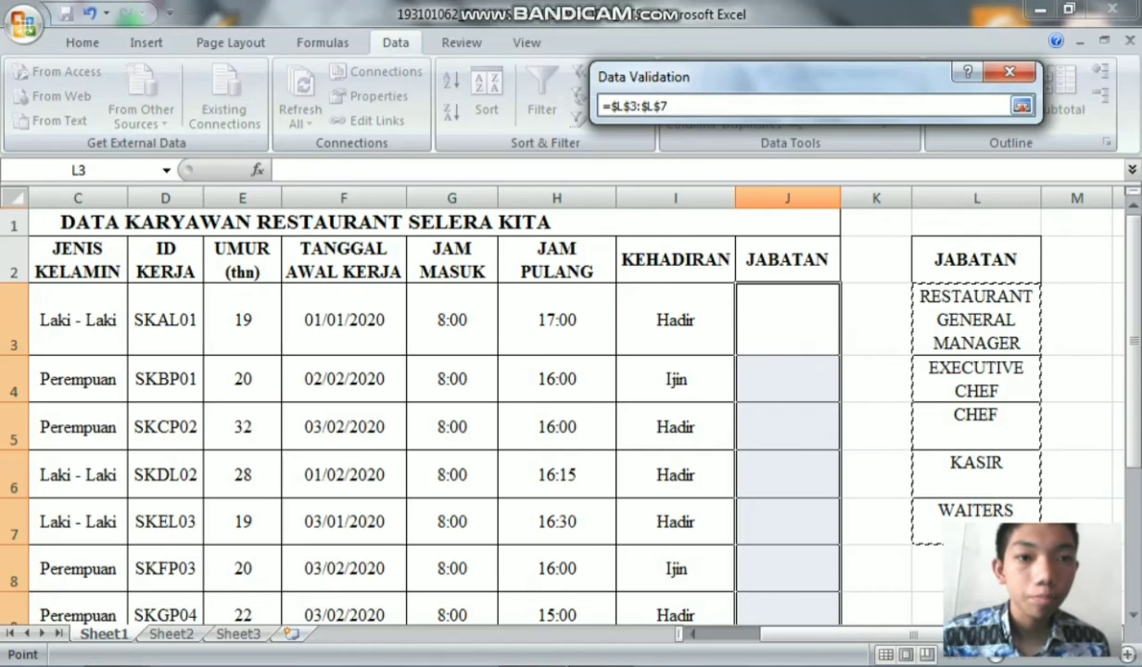
{"action": "left_click", "coordinate": [1021, 105]}
{"action": "key", "text": "Return"}
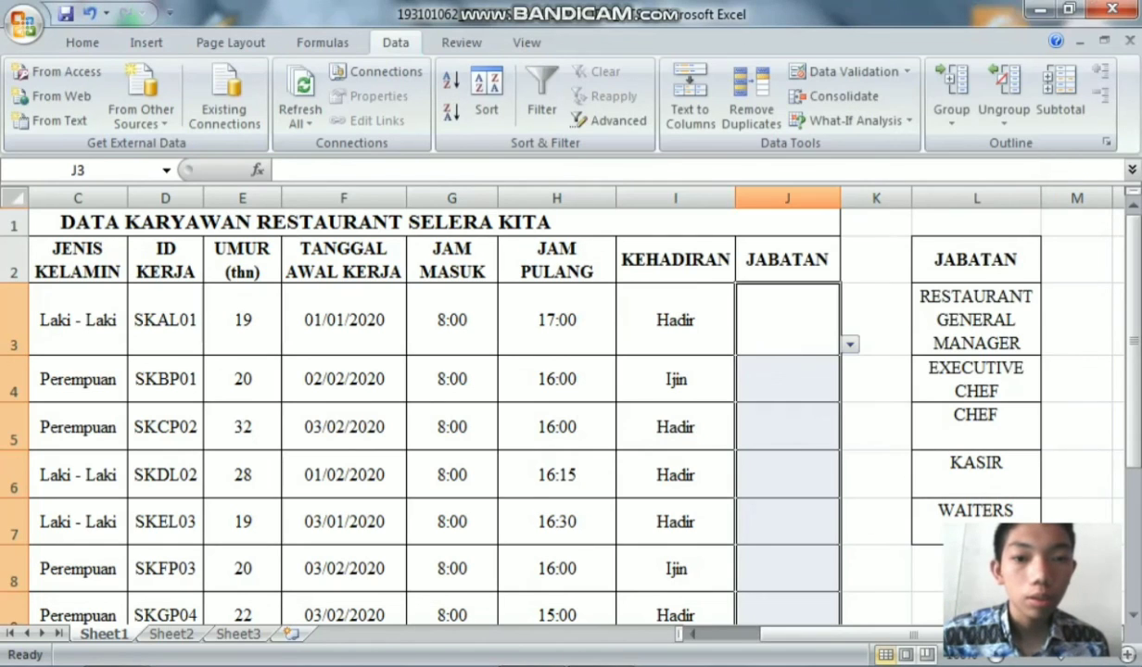
Choose WAITERS for J3 and CHEF for J4 from the JABATAN dropdown.
{"action": "left_click", "coordinate": [850, 345]}
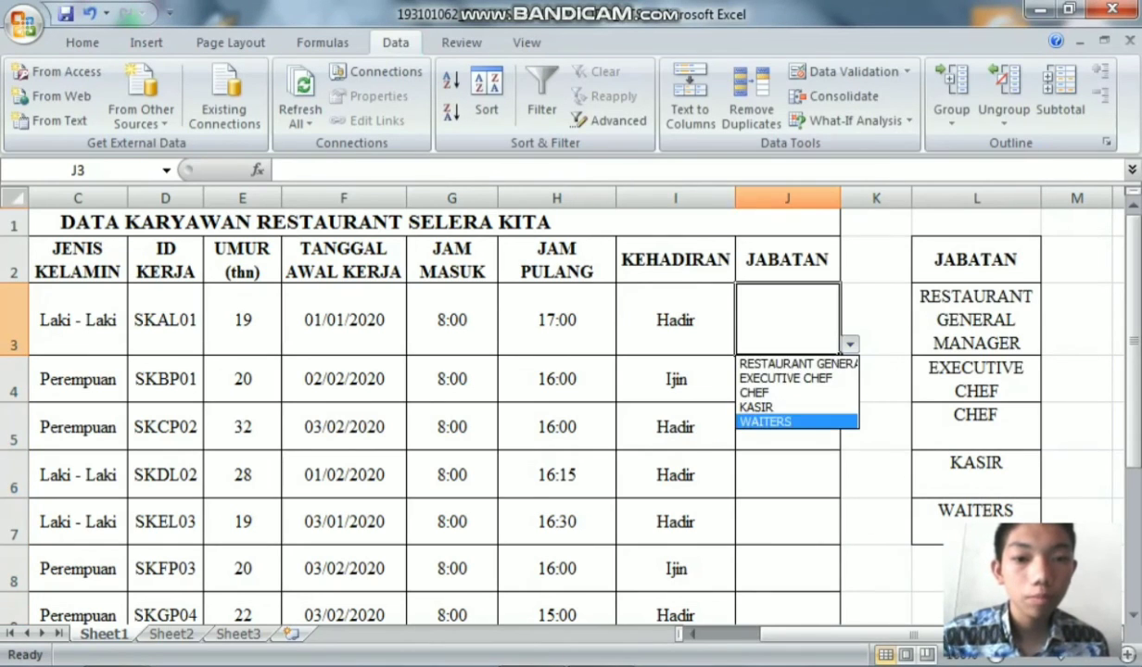
{"action": "left_click", "coordinate": [787, 422]}
{"action": "left_click", "coordinate": [788, 380]}
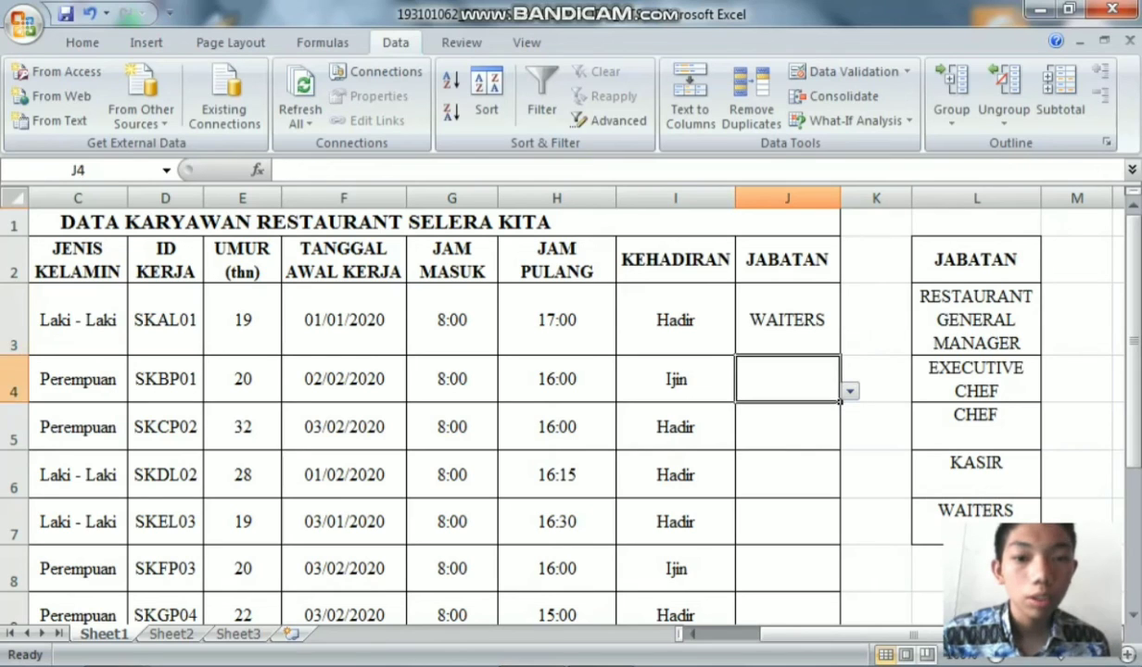
{"action": "left_click", "coordinate": [849, 391]}
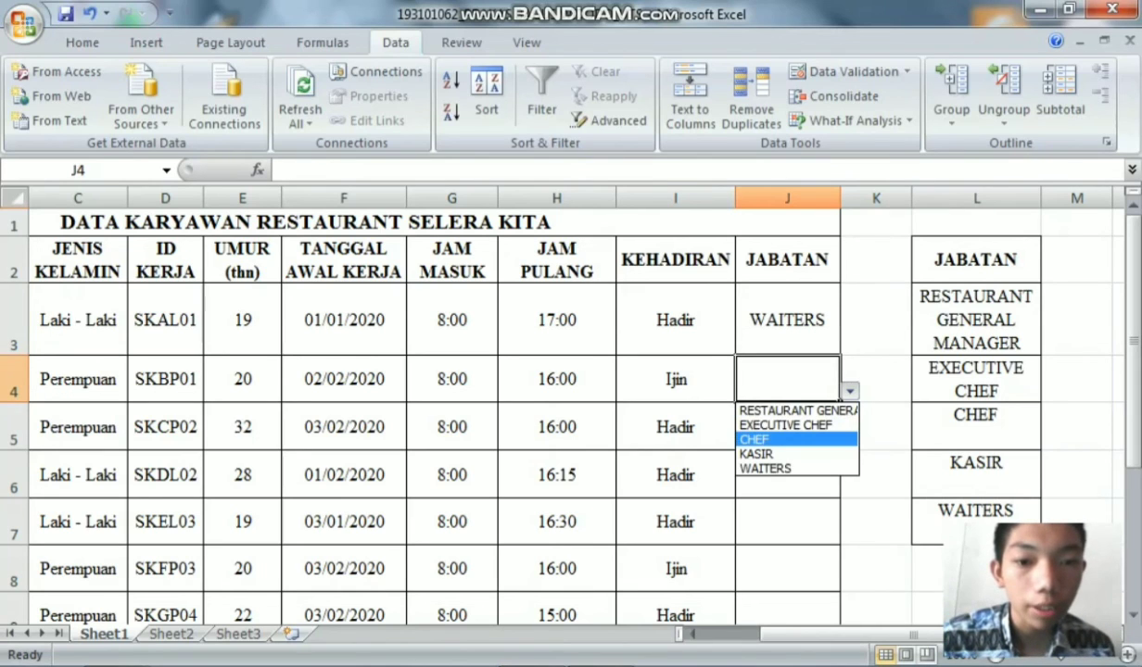
{"action": "left_click", "coordinate": [754, 439]}
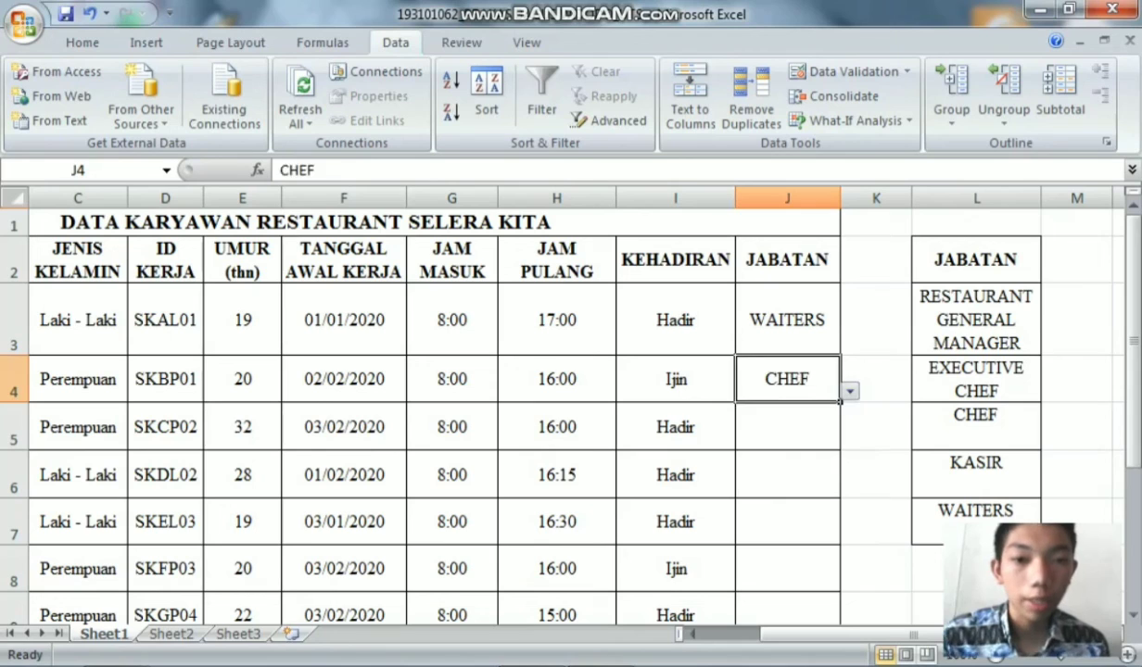
Choose RESTAURANT GENERAL MANAGER for J5 and CHEF for J6 from the JABATAN dropdown.
{"action": "left_click", "coordinate": [788, 426]}
{"action": "left_click", "coordinate": [850, 439]}
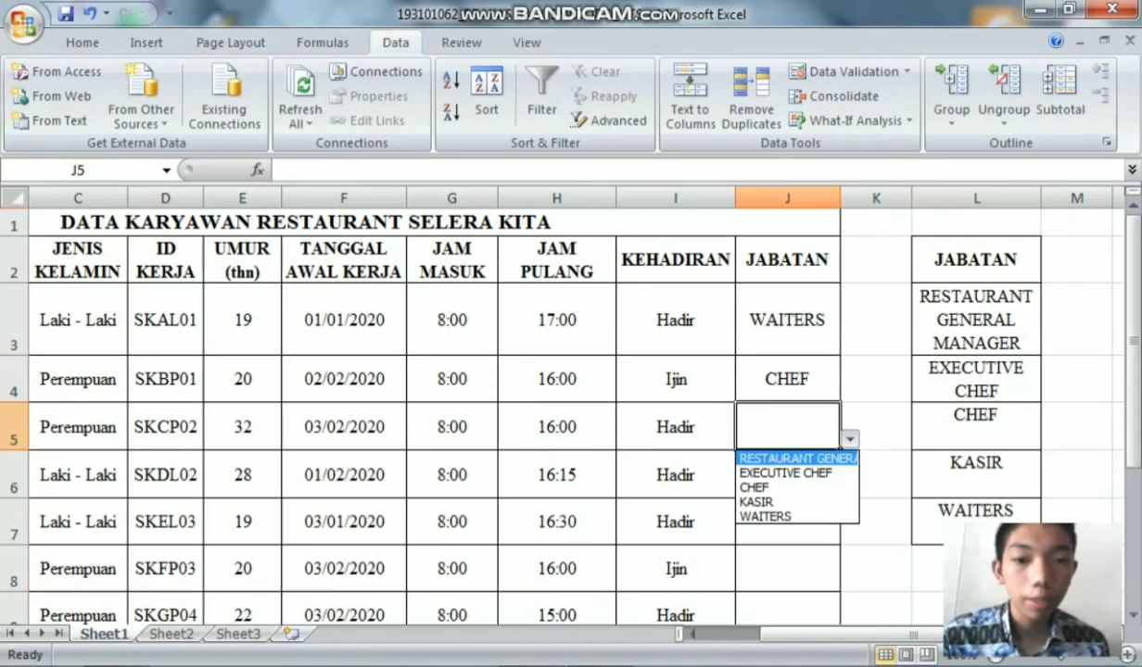
{"action": "left_click", "coordinate": [797, 457]}
{"action": "left_click", "coordinate": [788, 474]}
{"action": "left_click", "coordinate": [850, 487]}
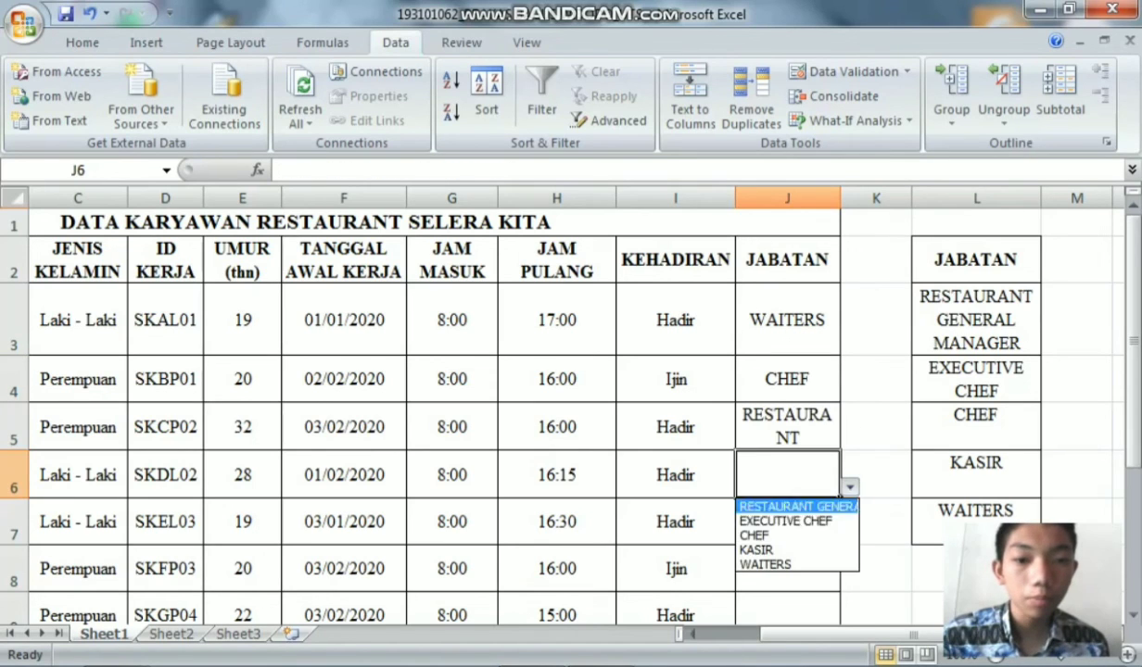
{"action": "left_click", "coordinate": [788, 534]}
Choose KASIR for both J7 and J8 from the JABATAN dropdown.
{"action": "left_click", "coordinate": [788, 522]}
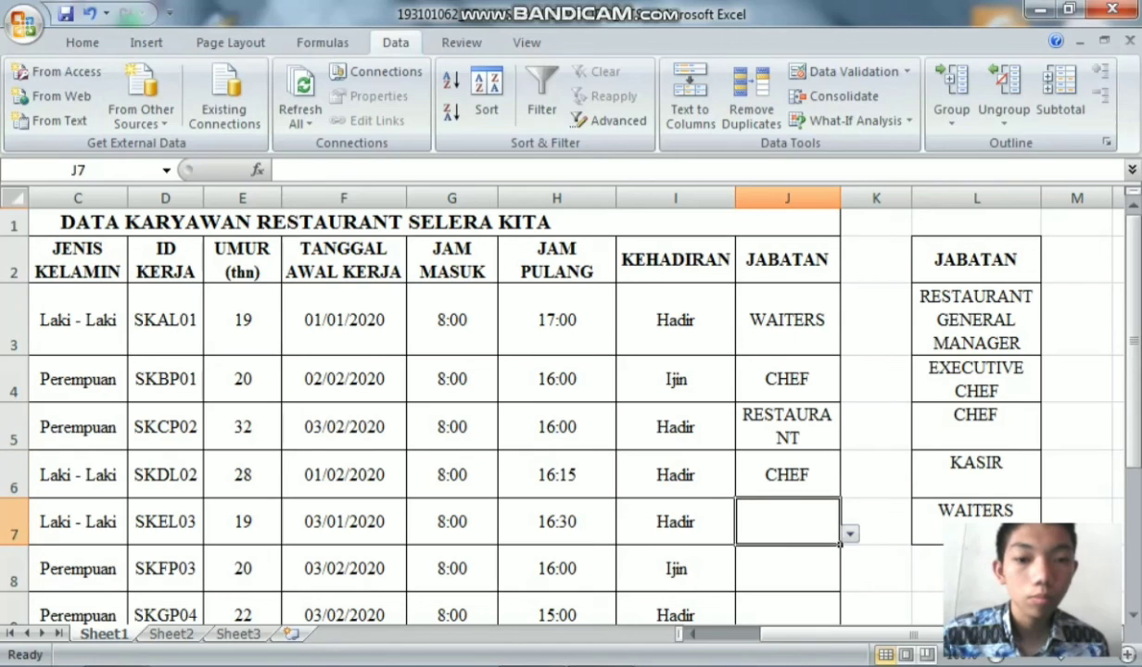
{"action": "left_click", "coordinate": [850, 534]}
{"action": "left_click", "coordinate": [758, 598]}
{"action": "left_click", "coordinate": [788, 568]}
{"action": "left_click", "coordinate": [850, 581]}
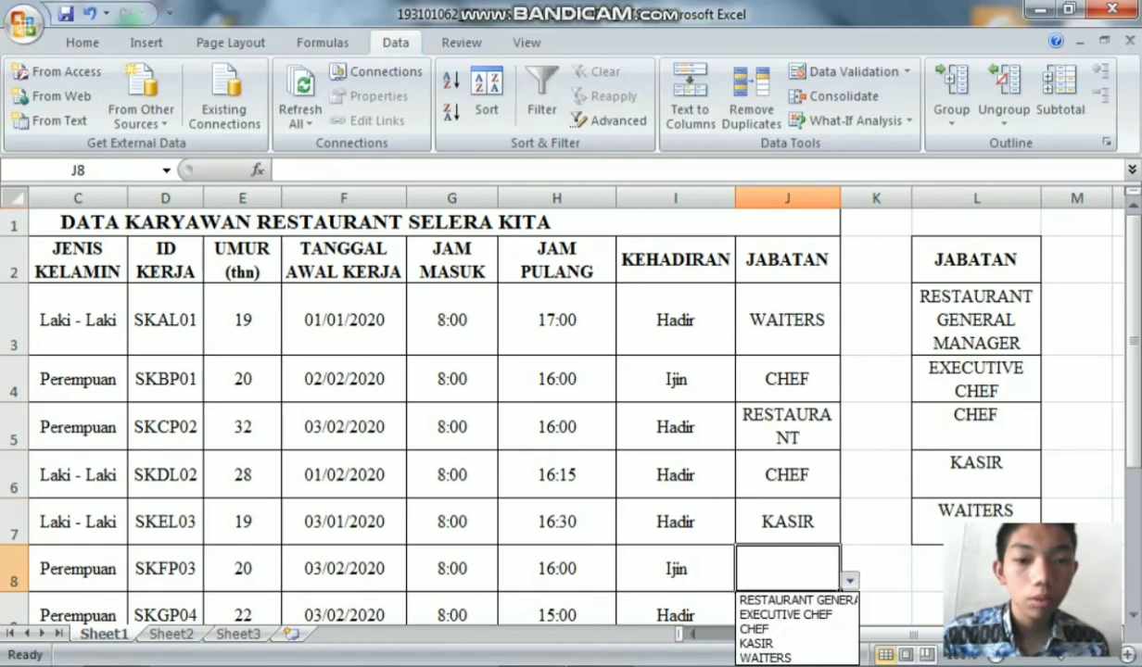
{"action": "left_click", "coordinate": [758, 643]}
Choose CHEF for J9 and WAITERS for J10 from the JABATAN dropdown.
{"action": "scroll", "coordinate": [572, 417], "scroll_direction": "down", "scroll_amount": 2}
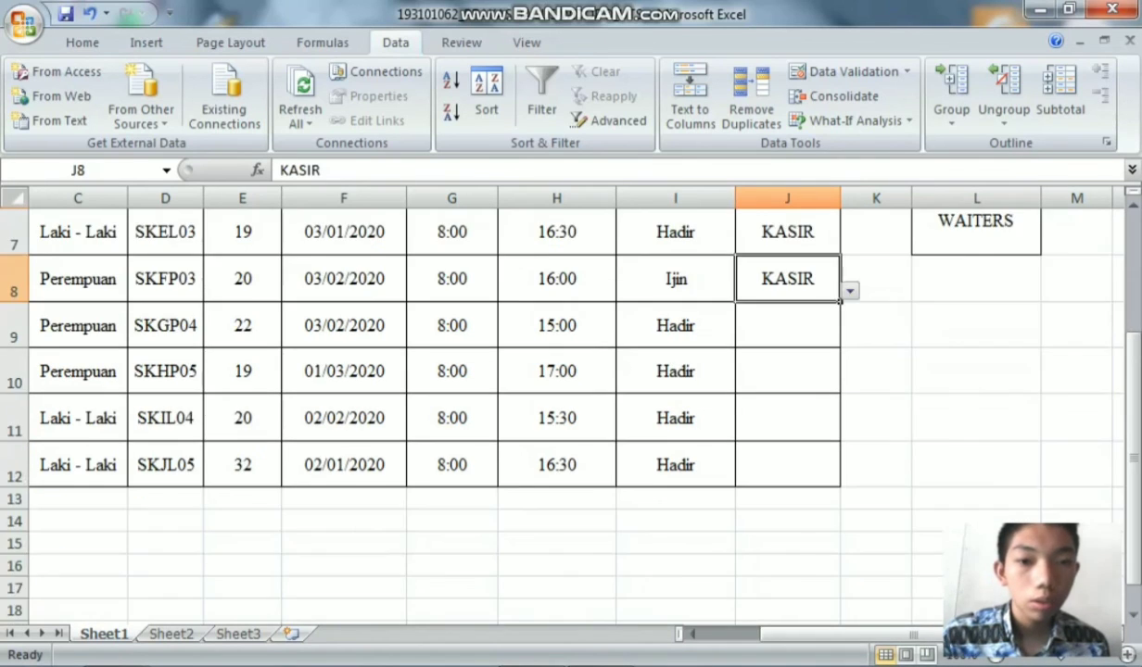
{"action": "scroll", "coordinate": [572, 417], "scroll_direction": "up", "scroll_amount": 2}
{"action": "scroll", "coordinate": [573, 417], "scroll_direction": "down", "scroll_amount": 1}
{"action": "left_click", "coordinate": [788, 468]}
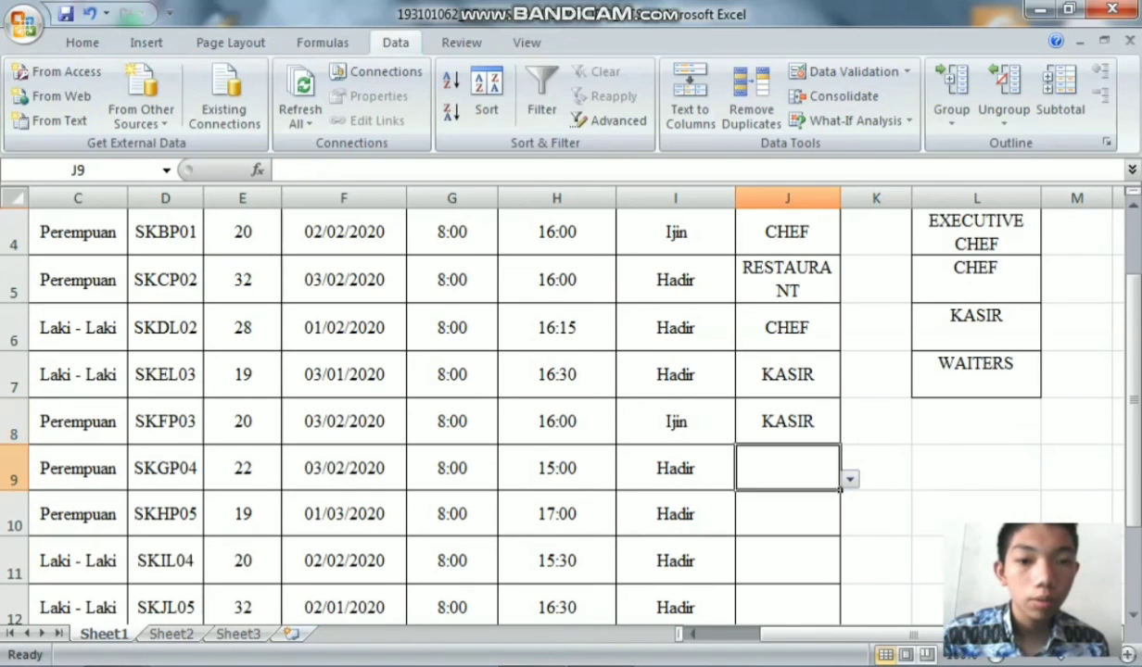
{"action": "left_click", "coordinate": [850, 479]}
{"action": "left_click", "coordinate": [758, 528]}
{"action": "left_click", "coordinate": [788, 514]}
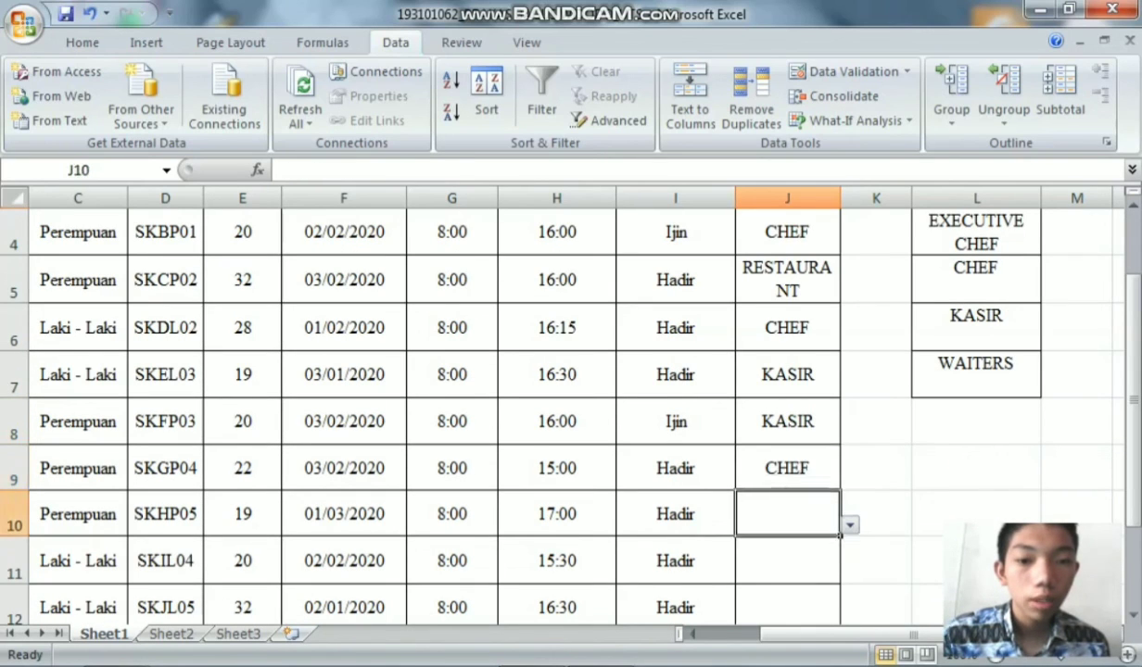
{"action": "left_click", "coordinate": [850, 525]}
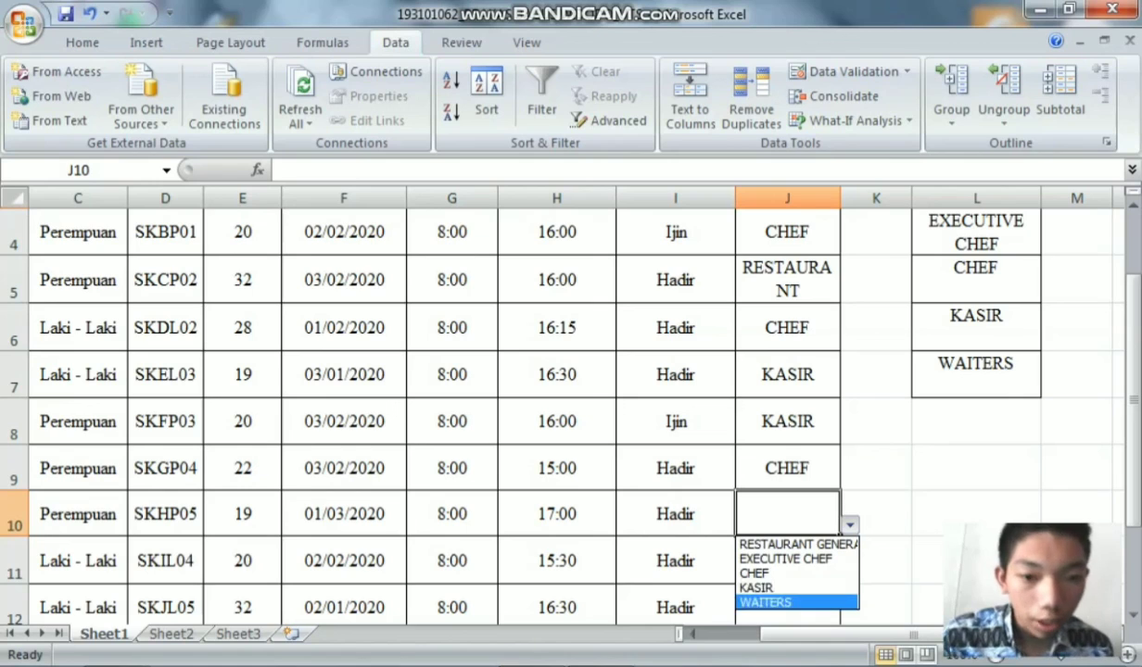
{"action": "left_click", "coordinate": [765, 602]}
Choose WAITERS for J11 and CHEF for J12 to complete the JABATAN column.
{"action": "left_click", "coordinate": [788, 561]}
{"action": "left_click", "coordinate": [850, 572]}
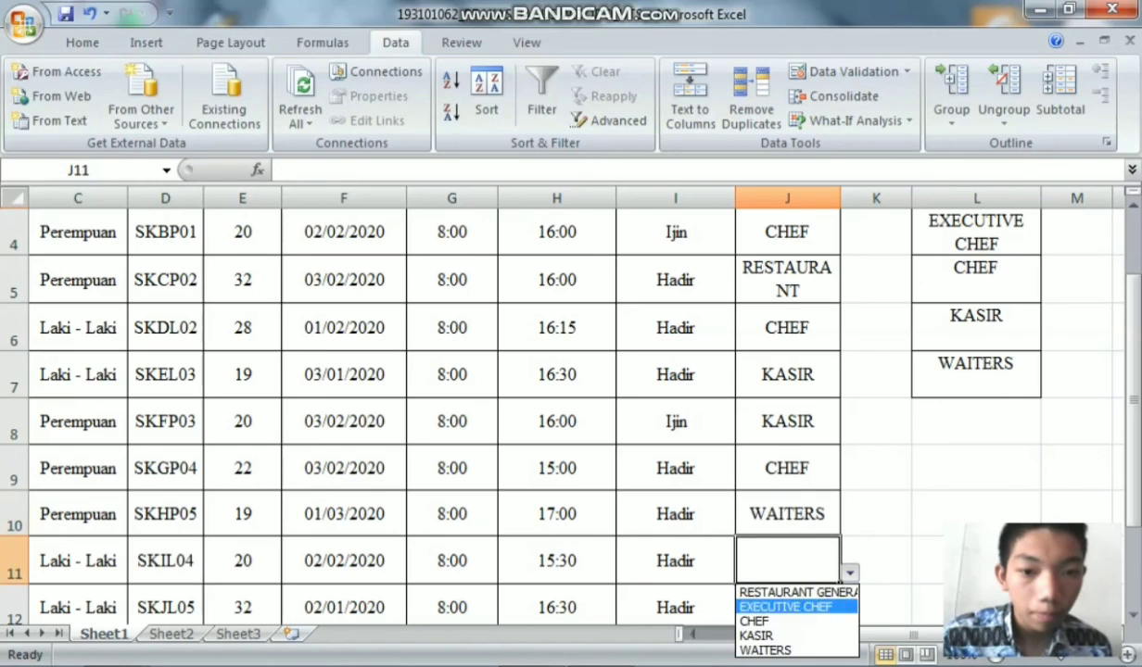
{"action": "left_click", "coordinate": [766, 651]}
{"action": "scroll", "coordinate": [787, 463], "scroll_direction": "down", "scroll_amount": 2}
{"action": "left_click", "coordinate": [787, 359]}
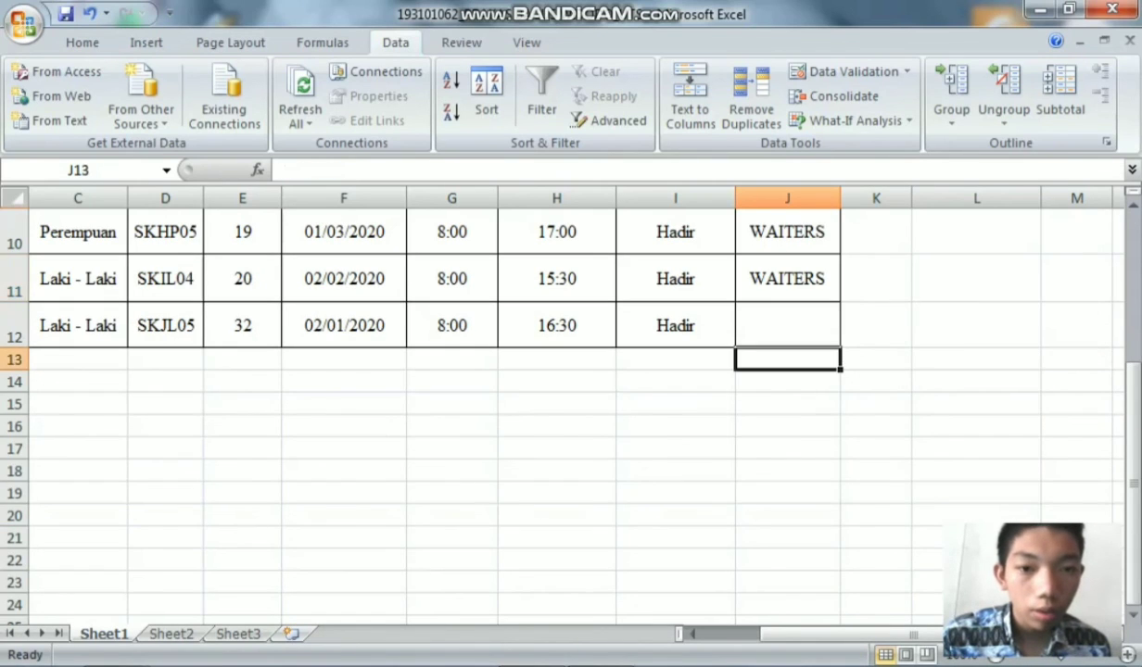
{"action": "left_click", "coordinate": [788, 327]}
{"action": "left_click", "coordinate": [850, 336]}
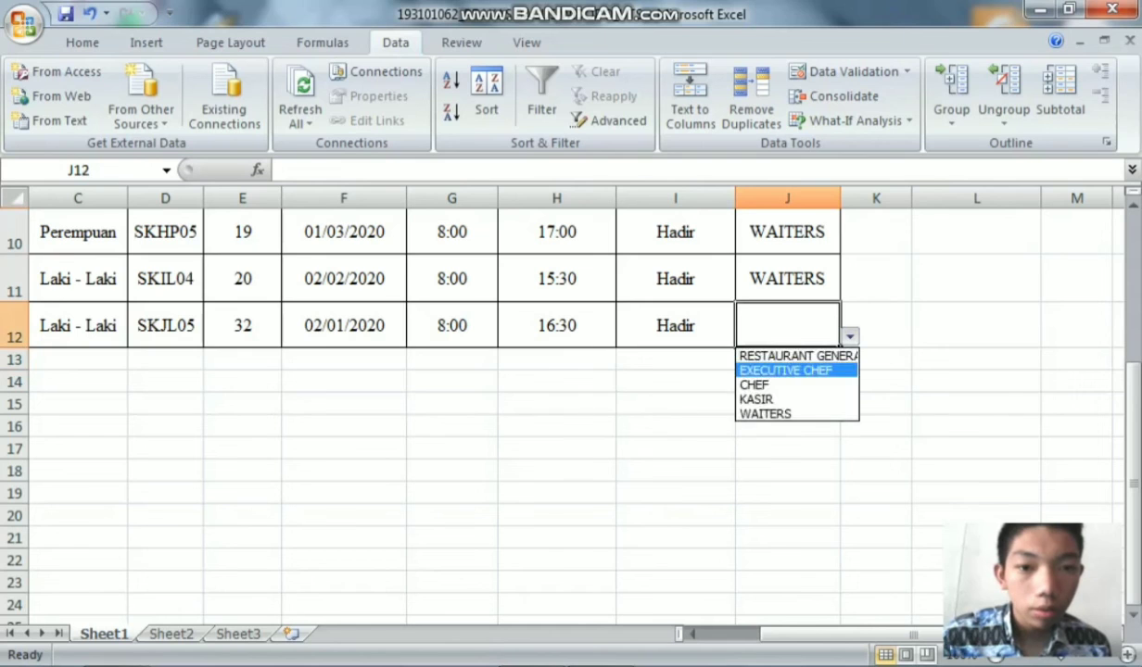
{"action": "left_click", "coordinate": [765, 385]}
Widen column J so that the long position name in J5 fits on two lines.
{"action": "scroll", "coordinate": [556, 417], "scroll_direction": "up", "scroll_amount": 3}
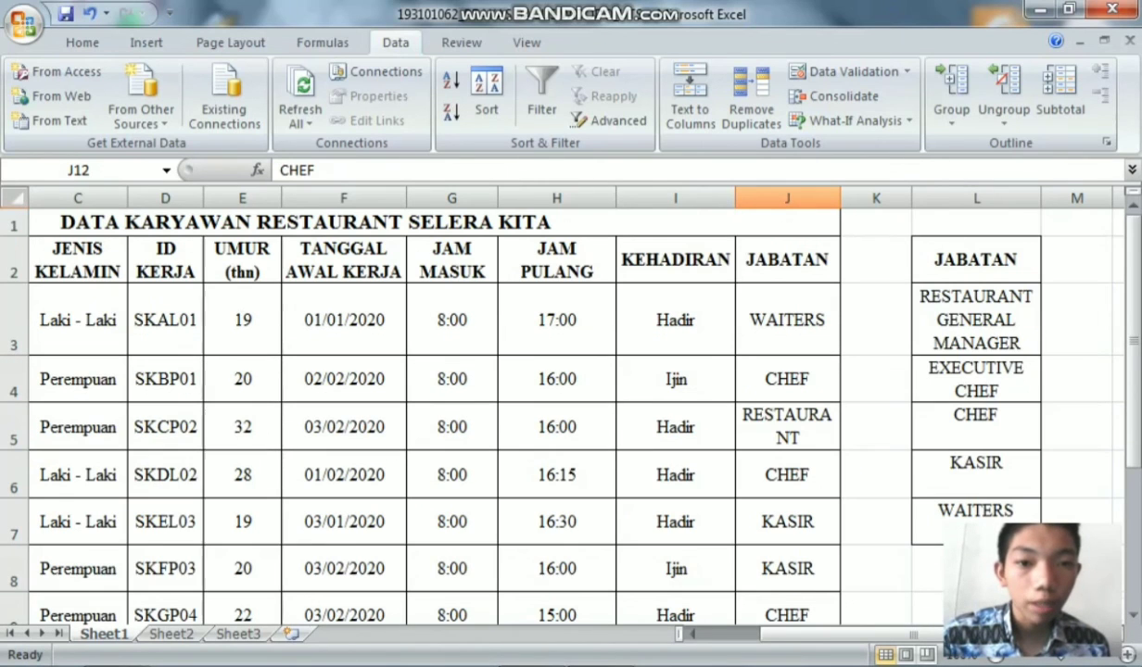
{"action": "left_click_drag", "start_coordinate": [787, 320], "coordinate": [816, 565]}
{"action": "scroll", "coordinate": [815, 565], "scroll_direction": "up", "scroll_amount": 2}
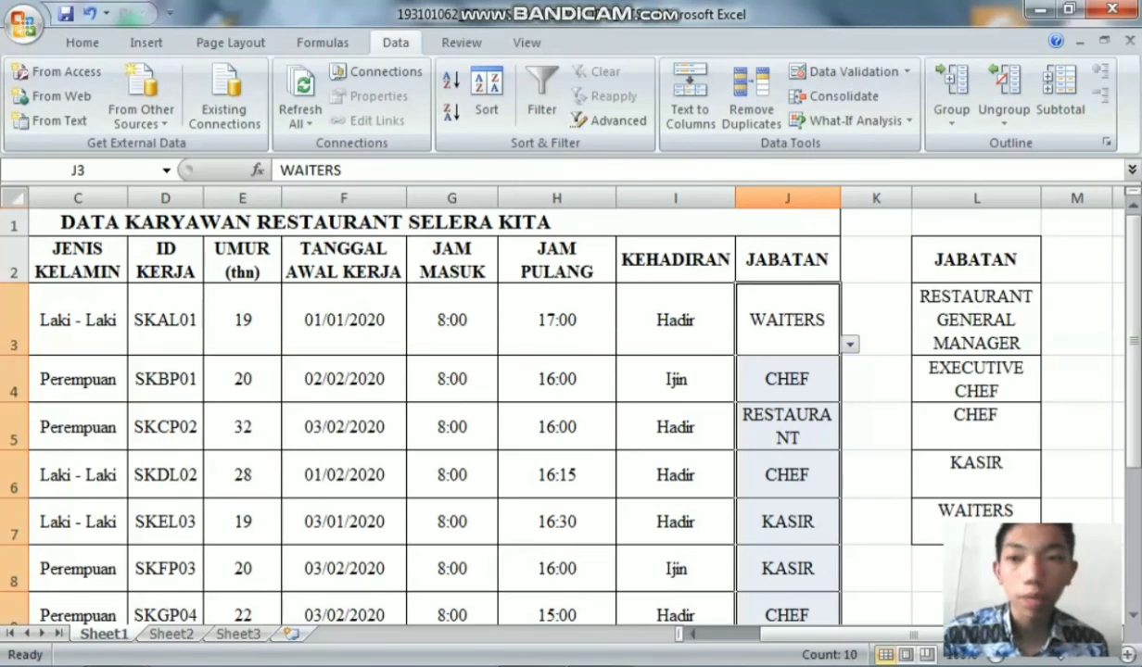
{"action": "left_click", "coordinate": [83, 43]}
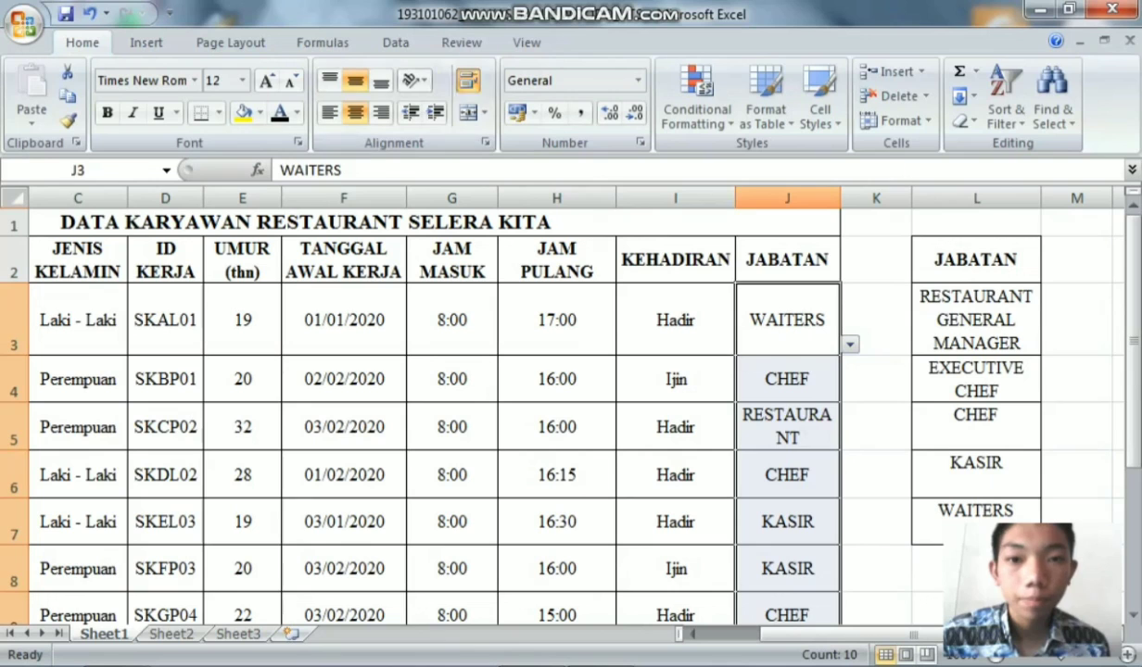
{"action": "left_click_drag", "start_coordinate": [841, 198], "coordinate": [913, 198]}
{"action": "scroll", "coordinate": [556, 408], "scroll_direction": "down", "scroll_amount": 2}
{"action": "scroll", "coordinate": [556, 408], "scroll_direction": "up", "scroll_amount": 2}
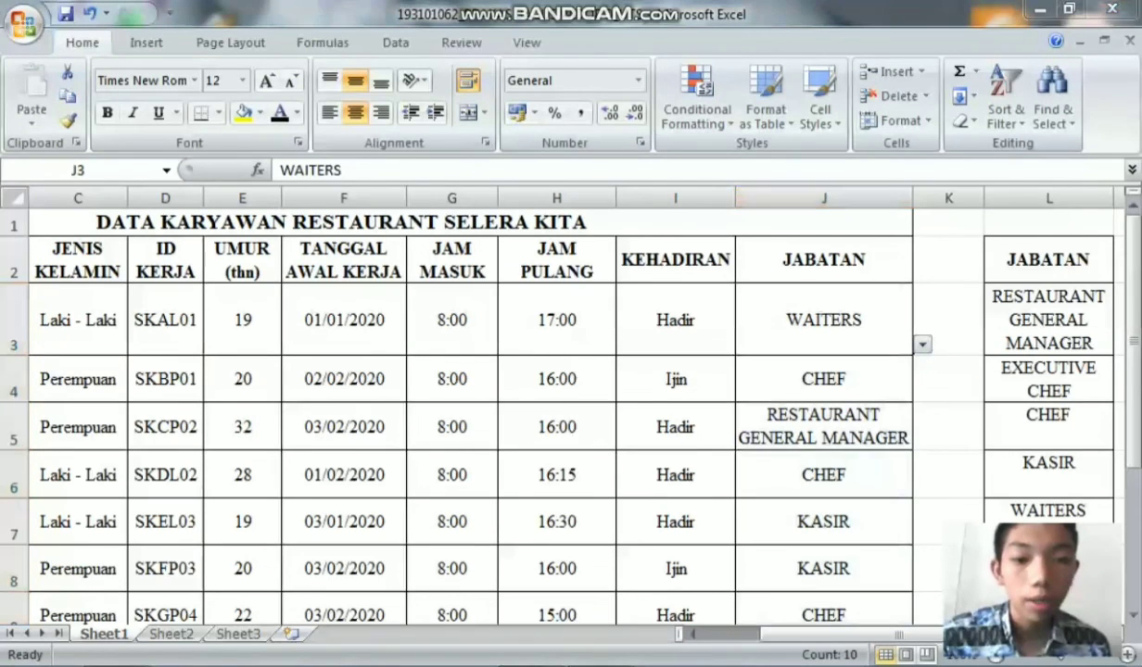
Review the whole formatted employee table, its KETERANGAN rows describing each validation rule, and the separate JABATAN list.
{"action": "left_click_drag", "start_coordinate": [899, 635], "coordinate": [841, 635]}
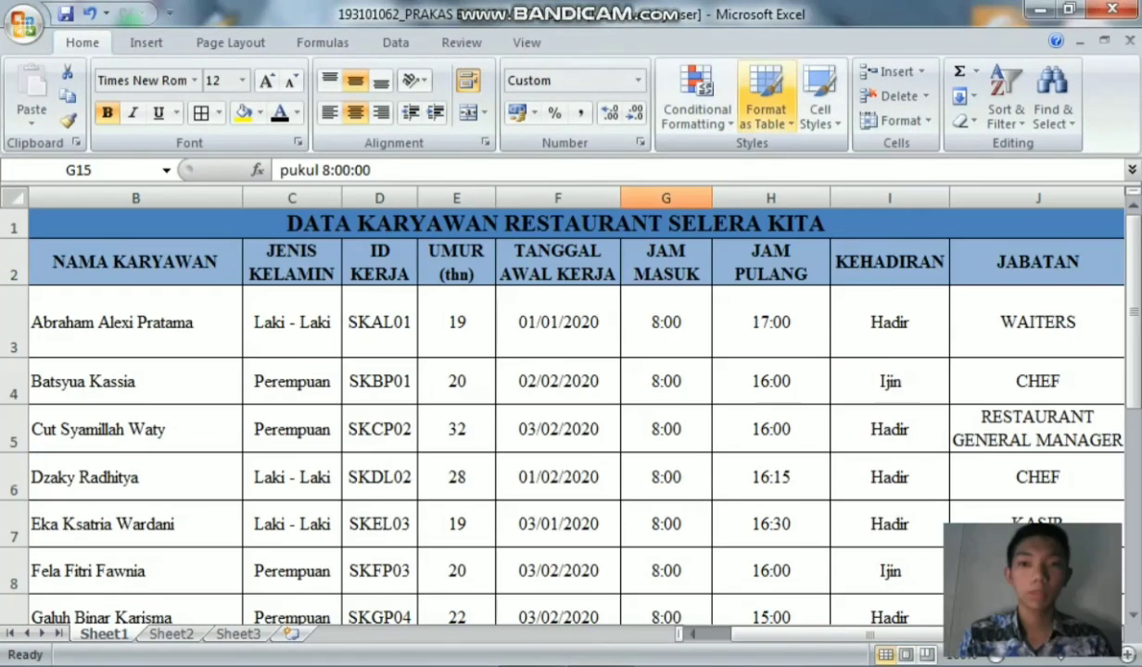
{"action": "left_click_drag", "start_coordinate": [869, 635], "coordinate": [842, 635]}
{"action": "left_click", "coordinate": [547, 223]}
{"action": "left_click", "coordinate": [501, 264]}
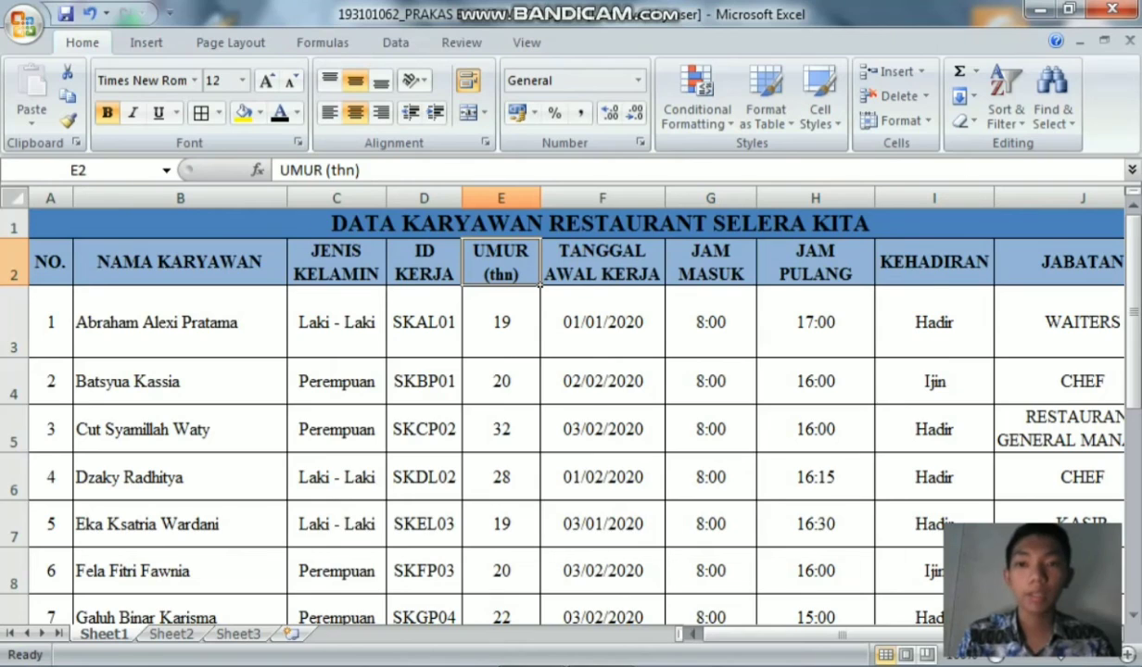
{"action": "scroll", "coordinate": [575, 417], "scroll_direction": "down", "scroll_amount": 3}
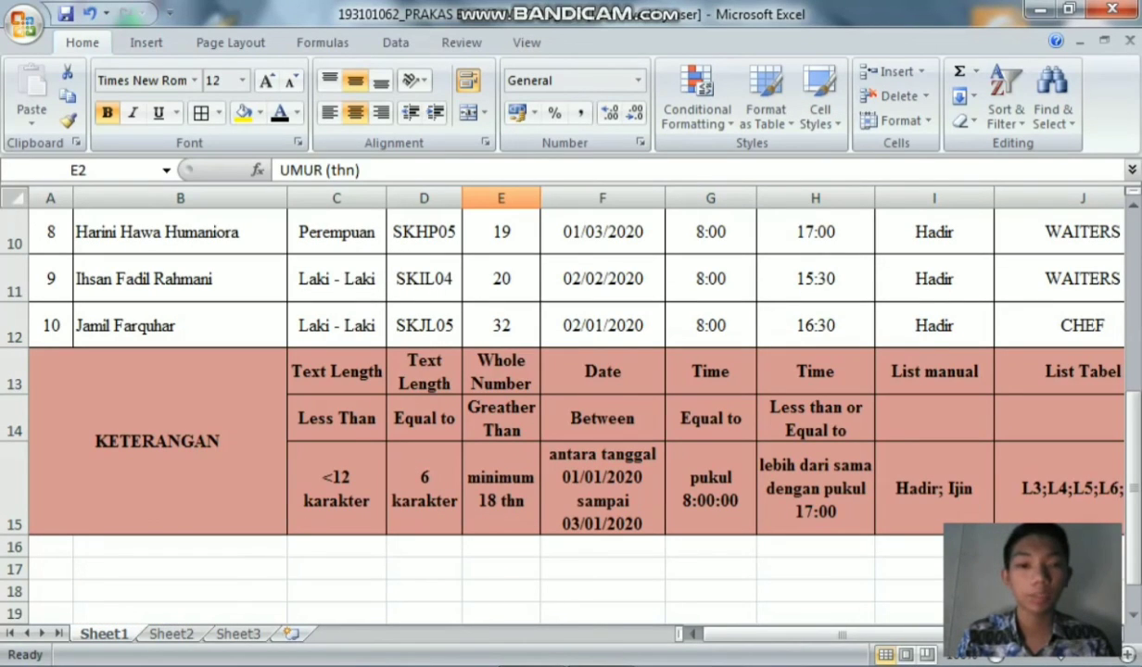
{"action": "left_click_drag", "start_coordinate": [841, 635], "coordinate": [869, 635]}
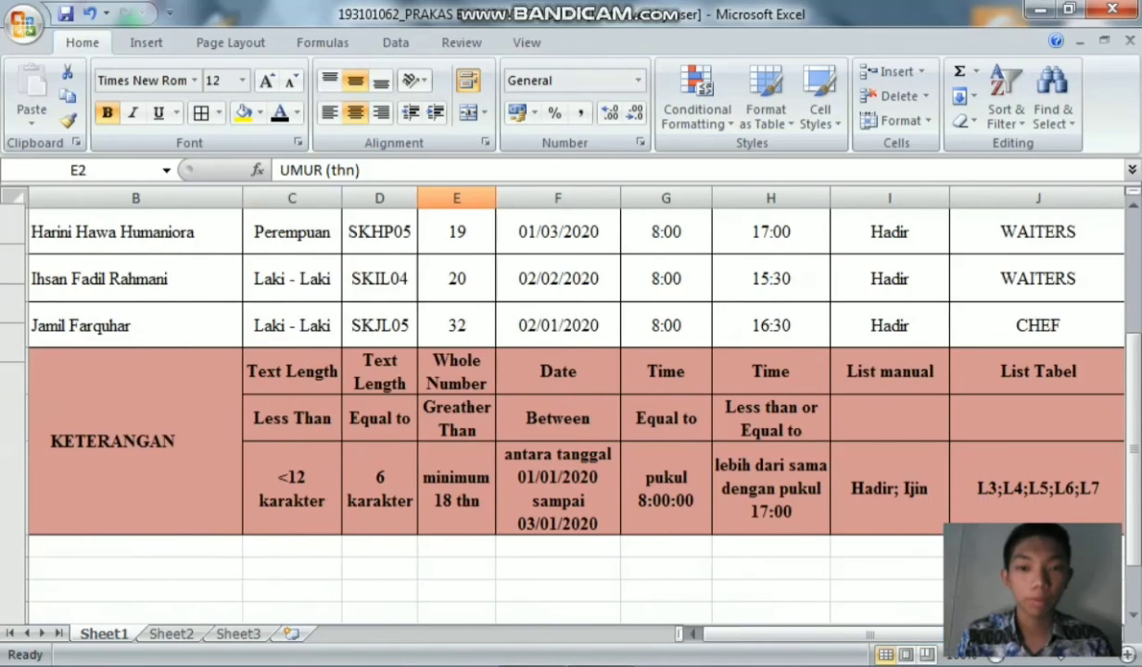
{"action": "scroll", "coordinate": [575, 408], "scroll_direction": "down", "scroll_amount": 2}
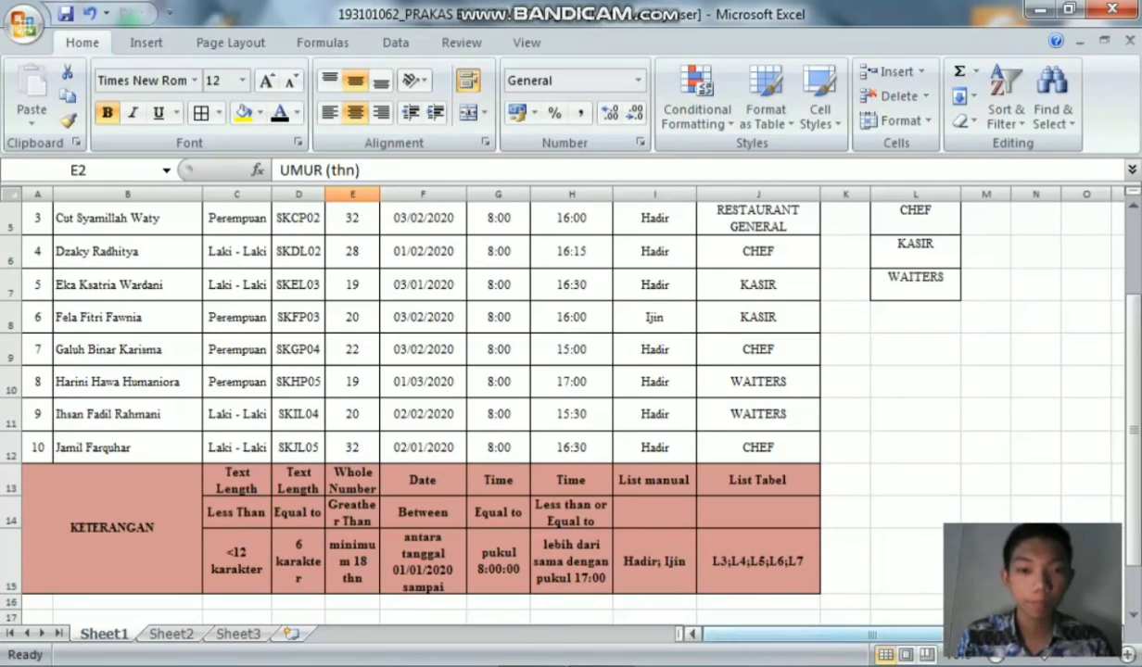
{"action": "left_click", "coordinate": [874, 635]}
{"action": "scroll", "coordinate": [574, 407], "scroll_direction": "up", "scroll_amount": 2}
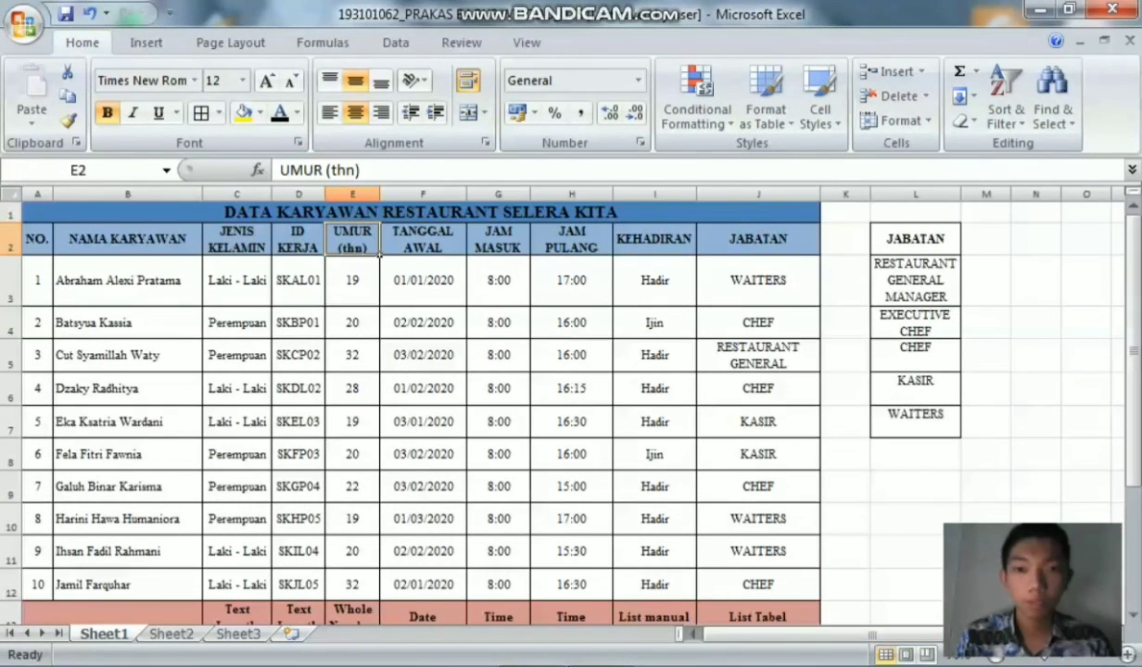
{"action": "scroll", "coordinate": [574, 407], "scroll_direction": "down", "scroll_amount": 2}
{"action": "scroll", "coordinate": [574, 408], "scroll_direction": "up", "scroll_amount": 2}
Minimize the workbook window to show the desktop.
{"action": "mouse_move", "coordinate": [601, 662]}
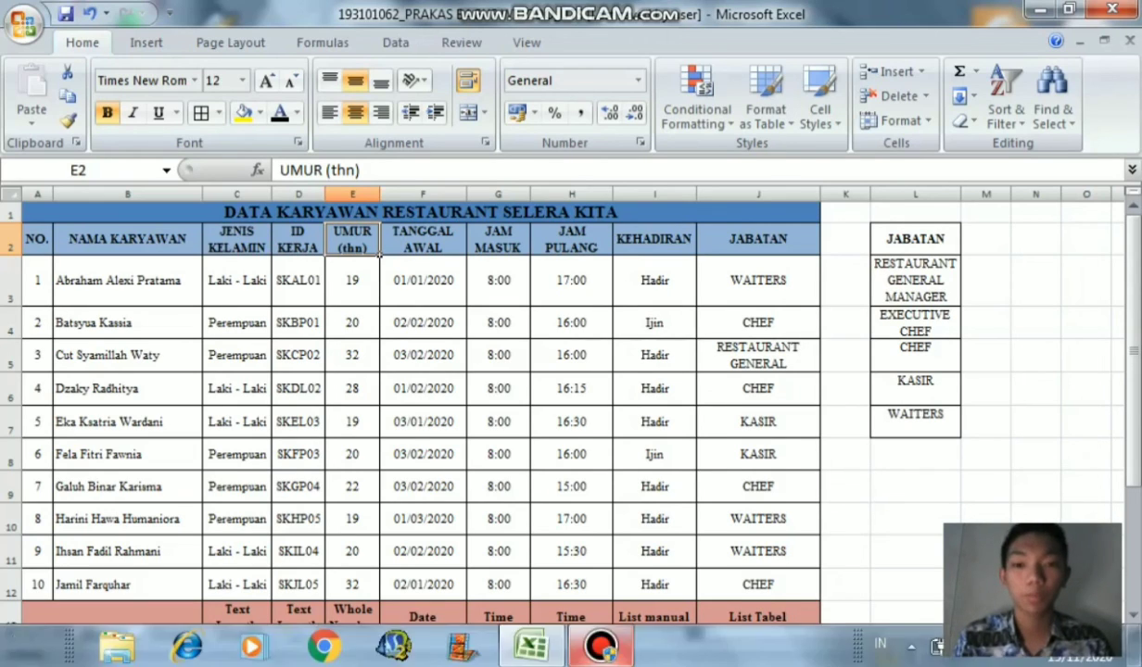
{"action": "left_click", "coordinate": [532, 646]}
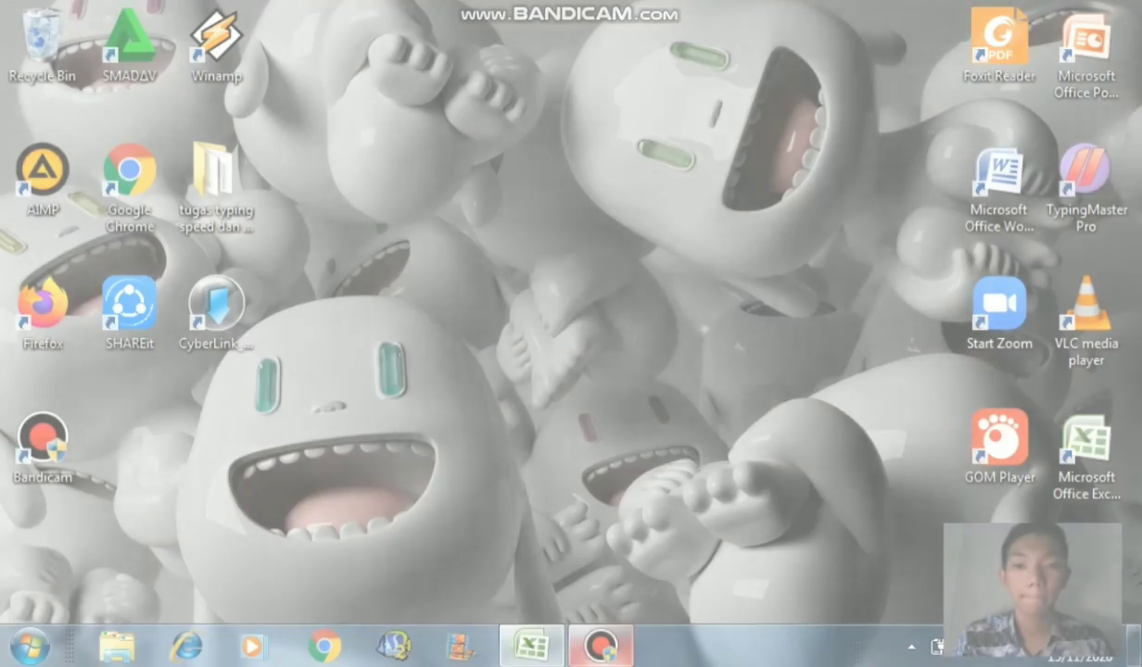